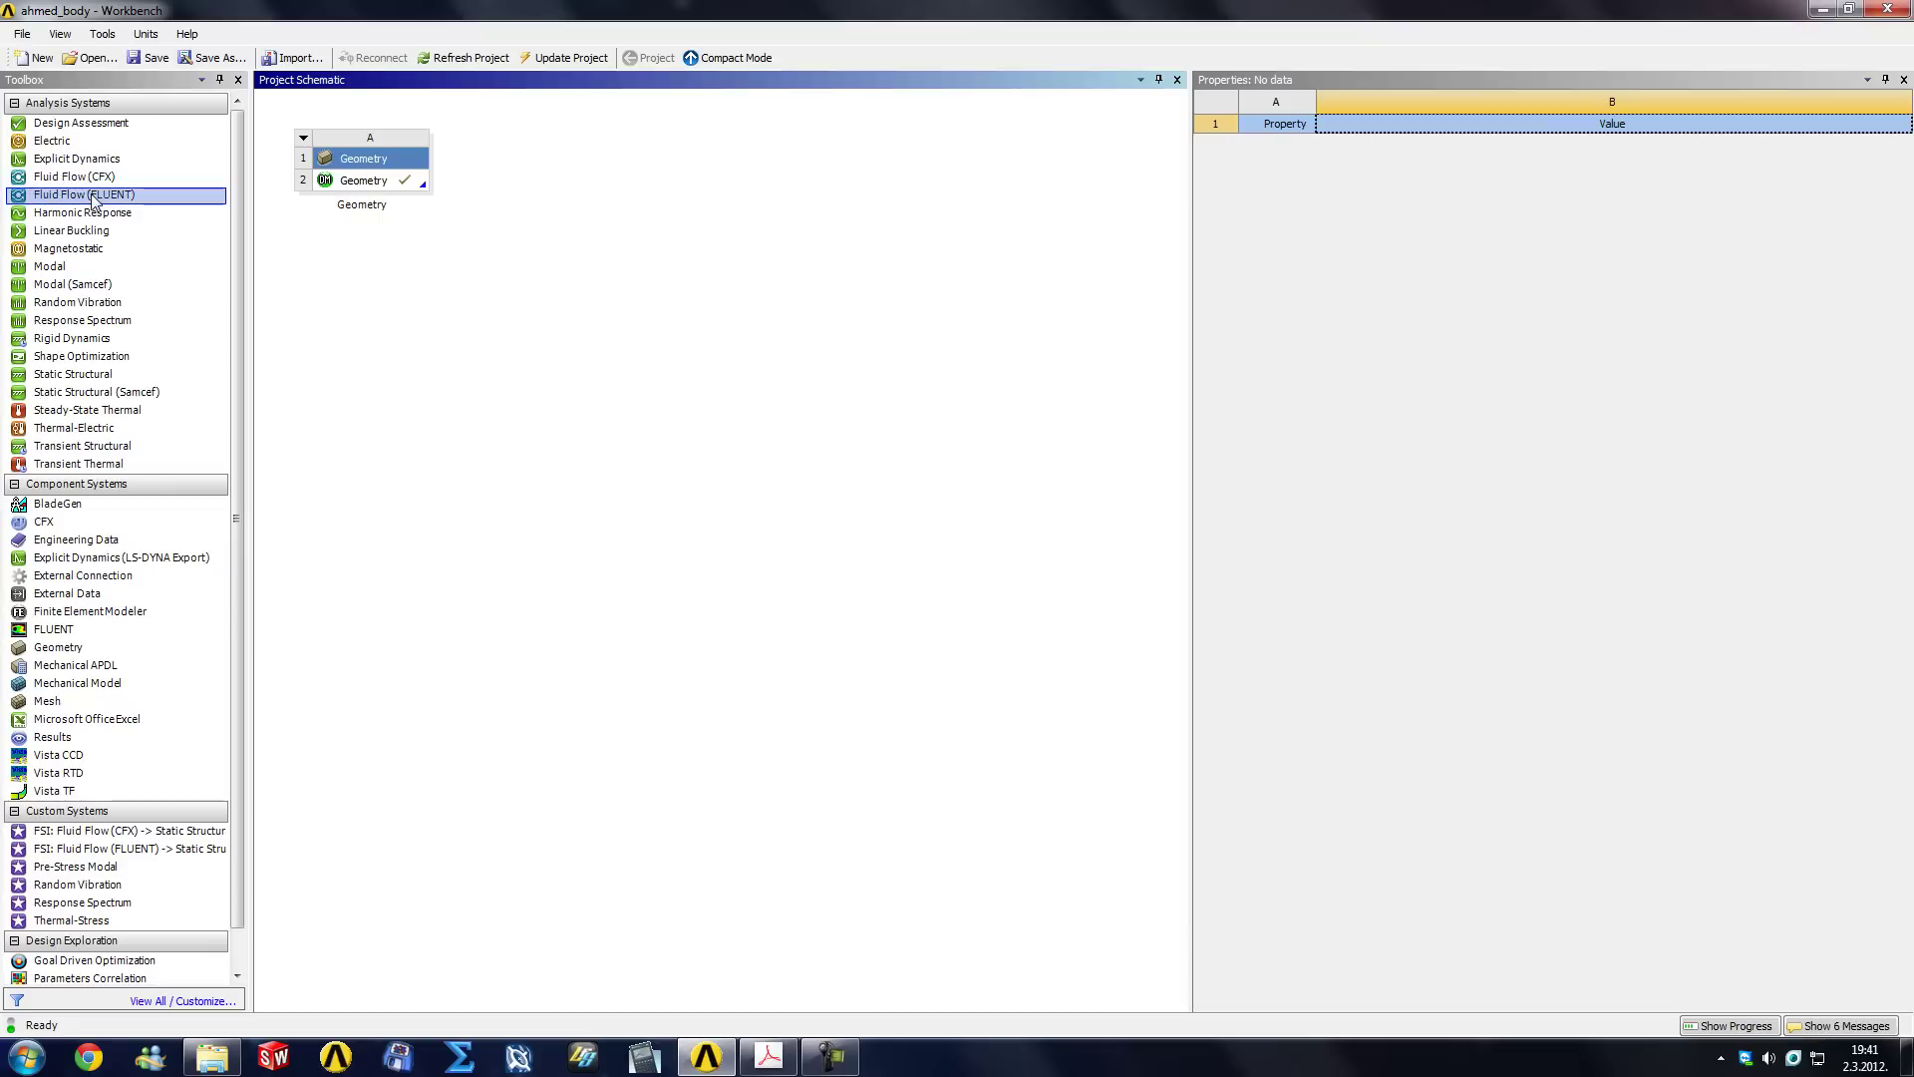
Add a standalone Fluid Flow (FLUENT) analysis system to the project schematic below the existing Geometry system.
left_click_drag(93, 197, 349, 280)
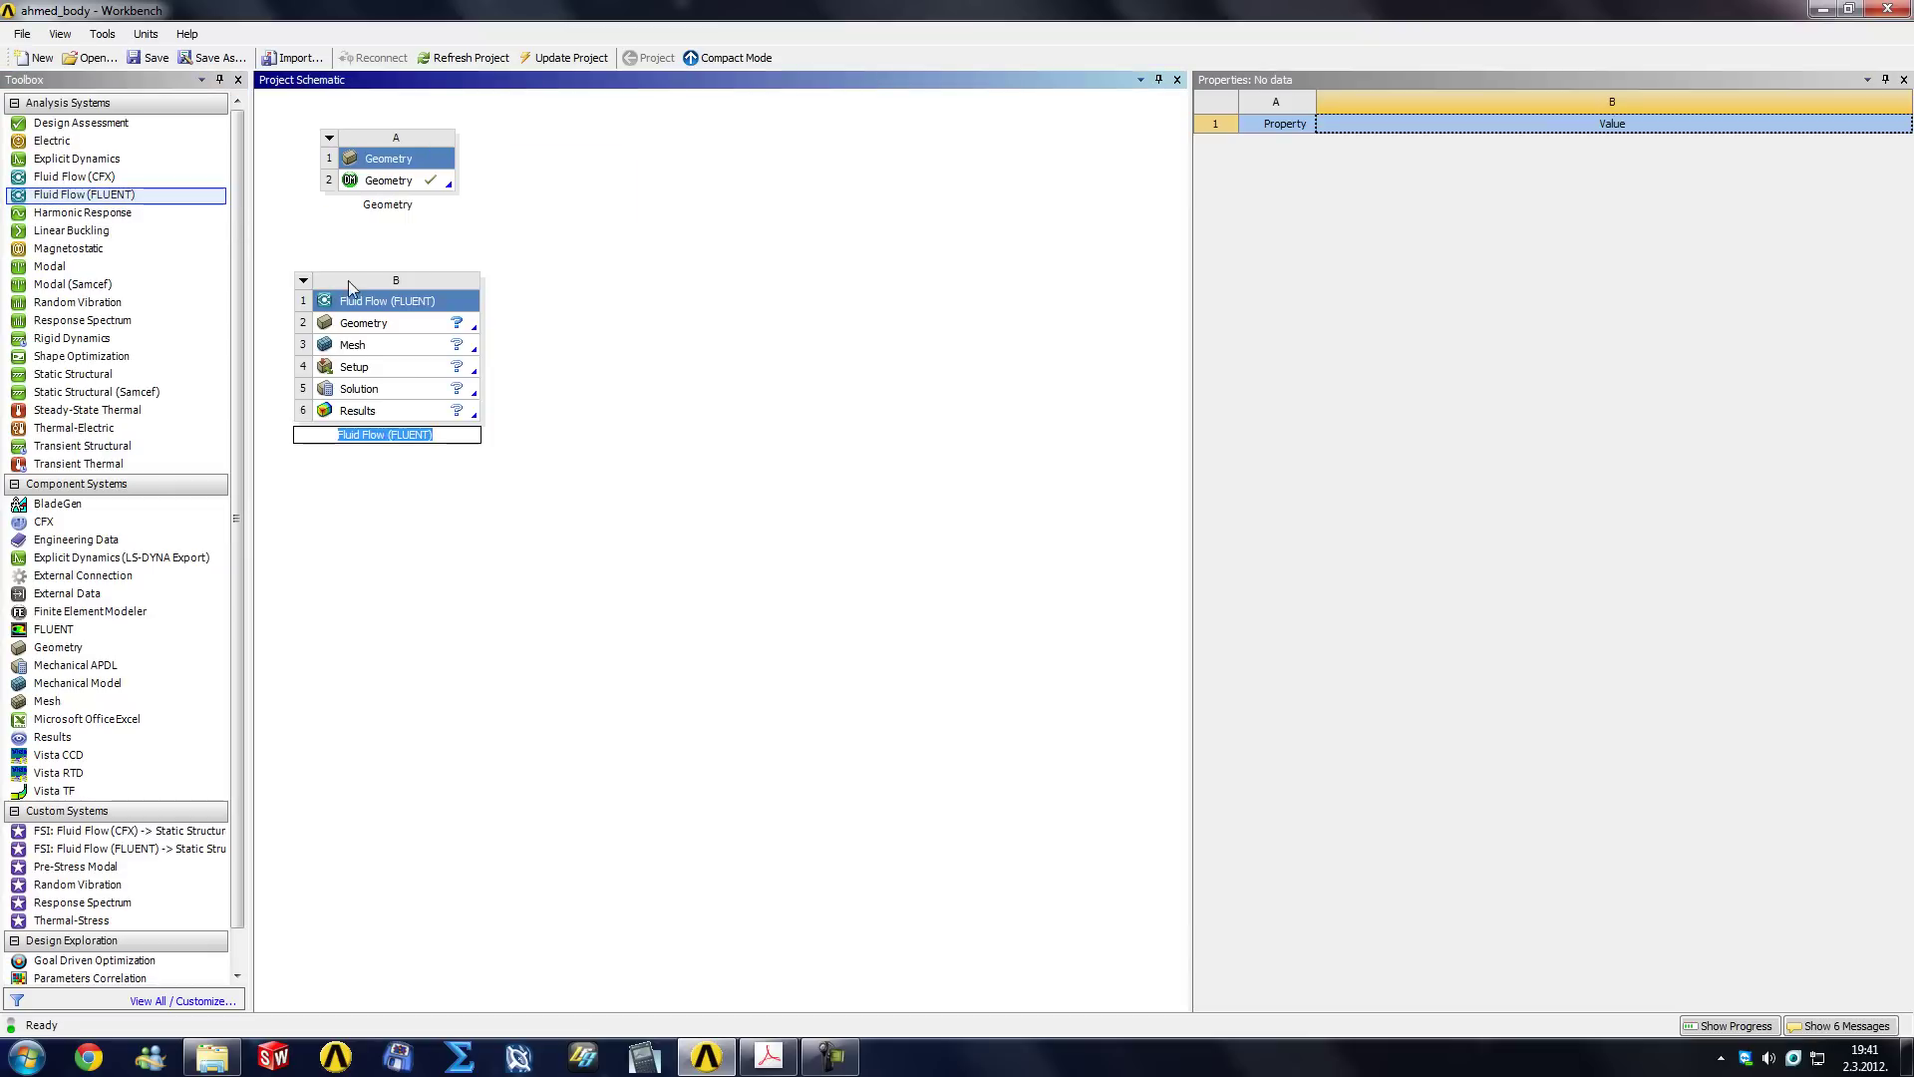
left_click(417, 310)
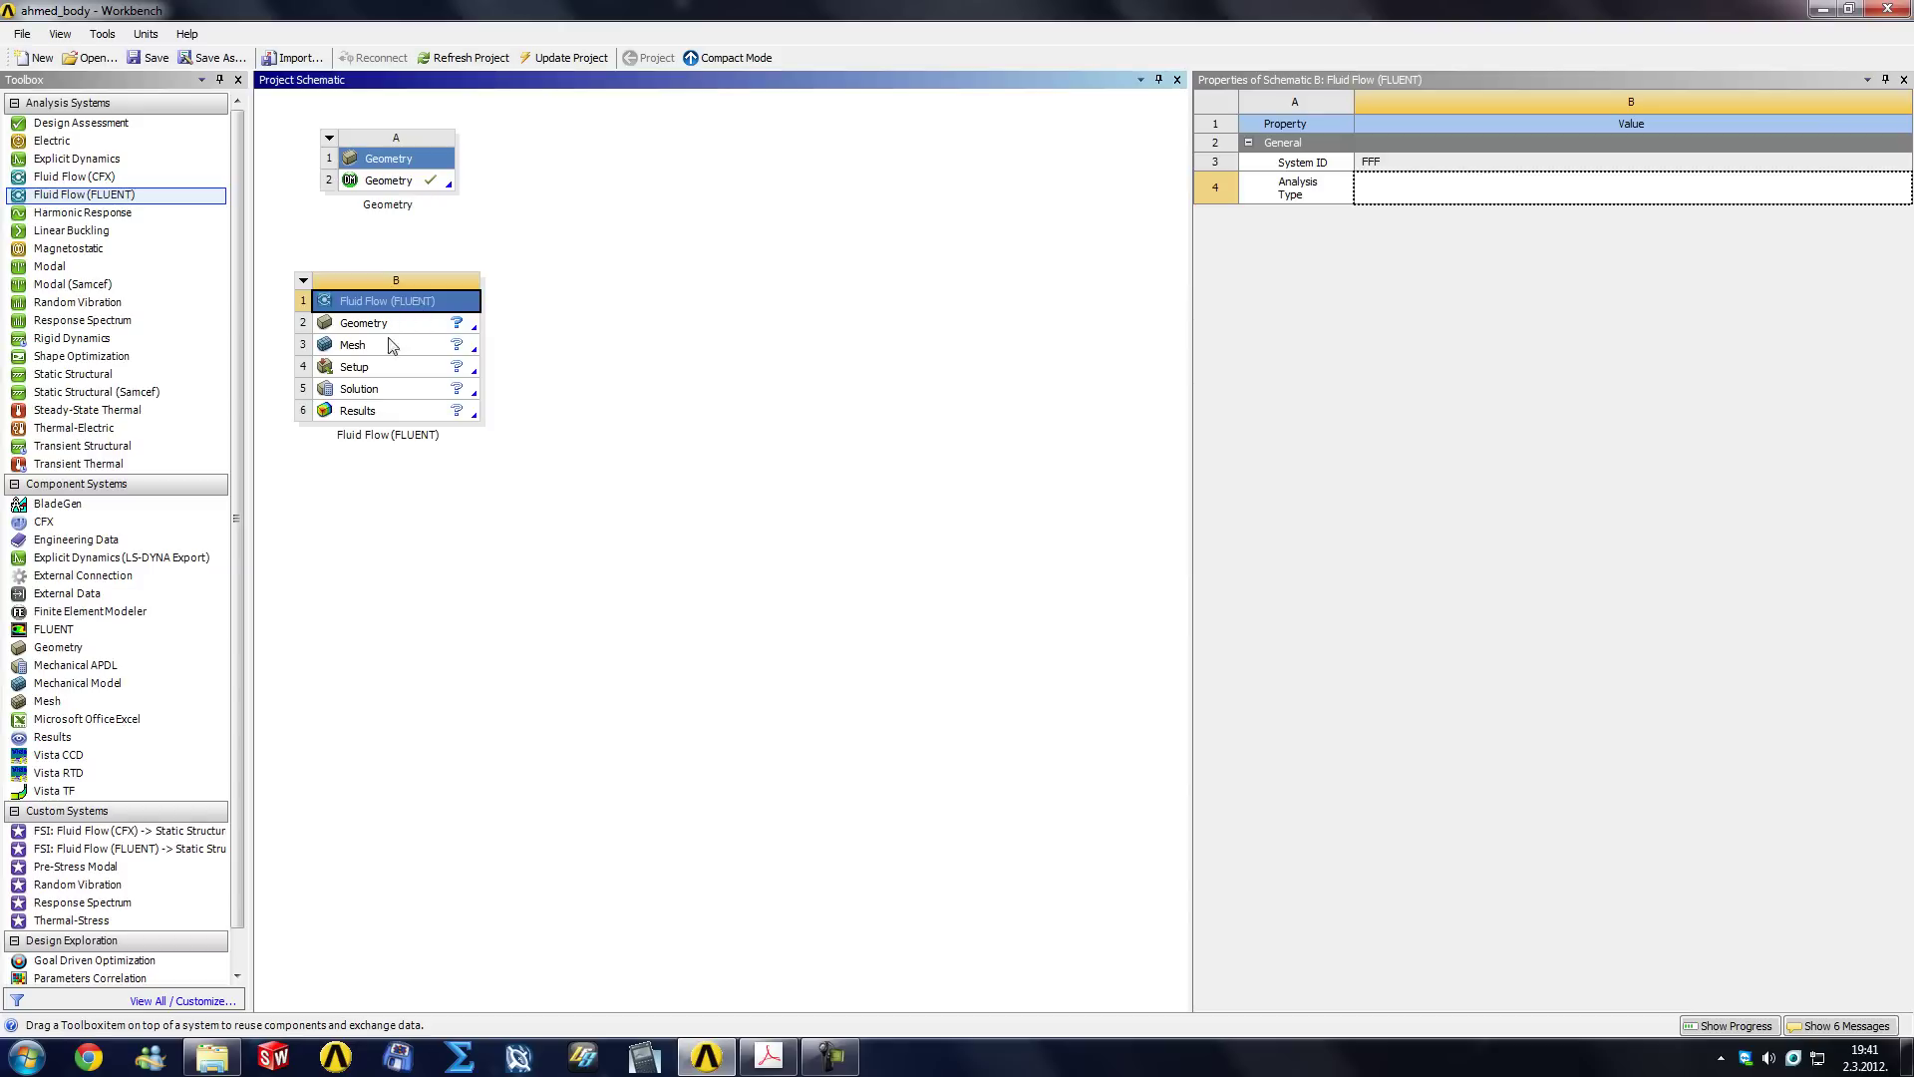
Open the geometry of system A for editing, examine its air body and Boolean1 feature, and close the geometry editor.
left_click(394, 184)
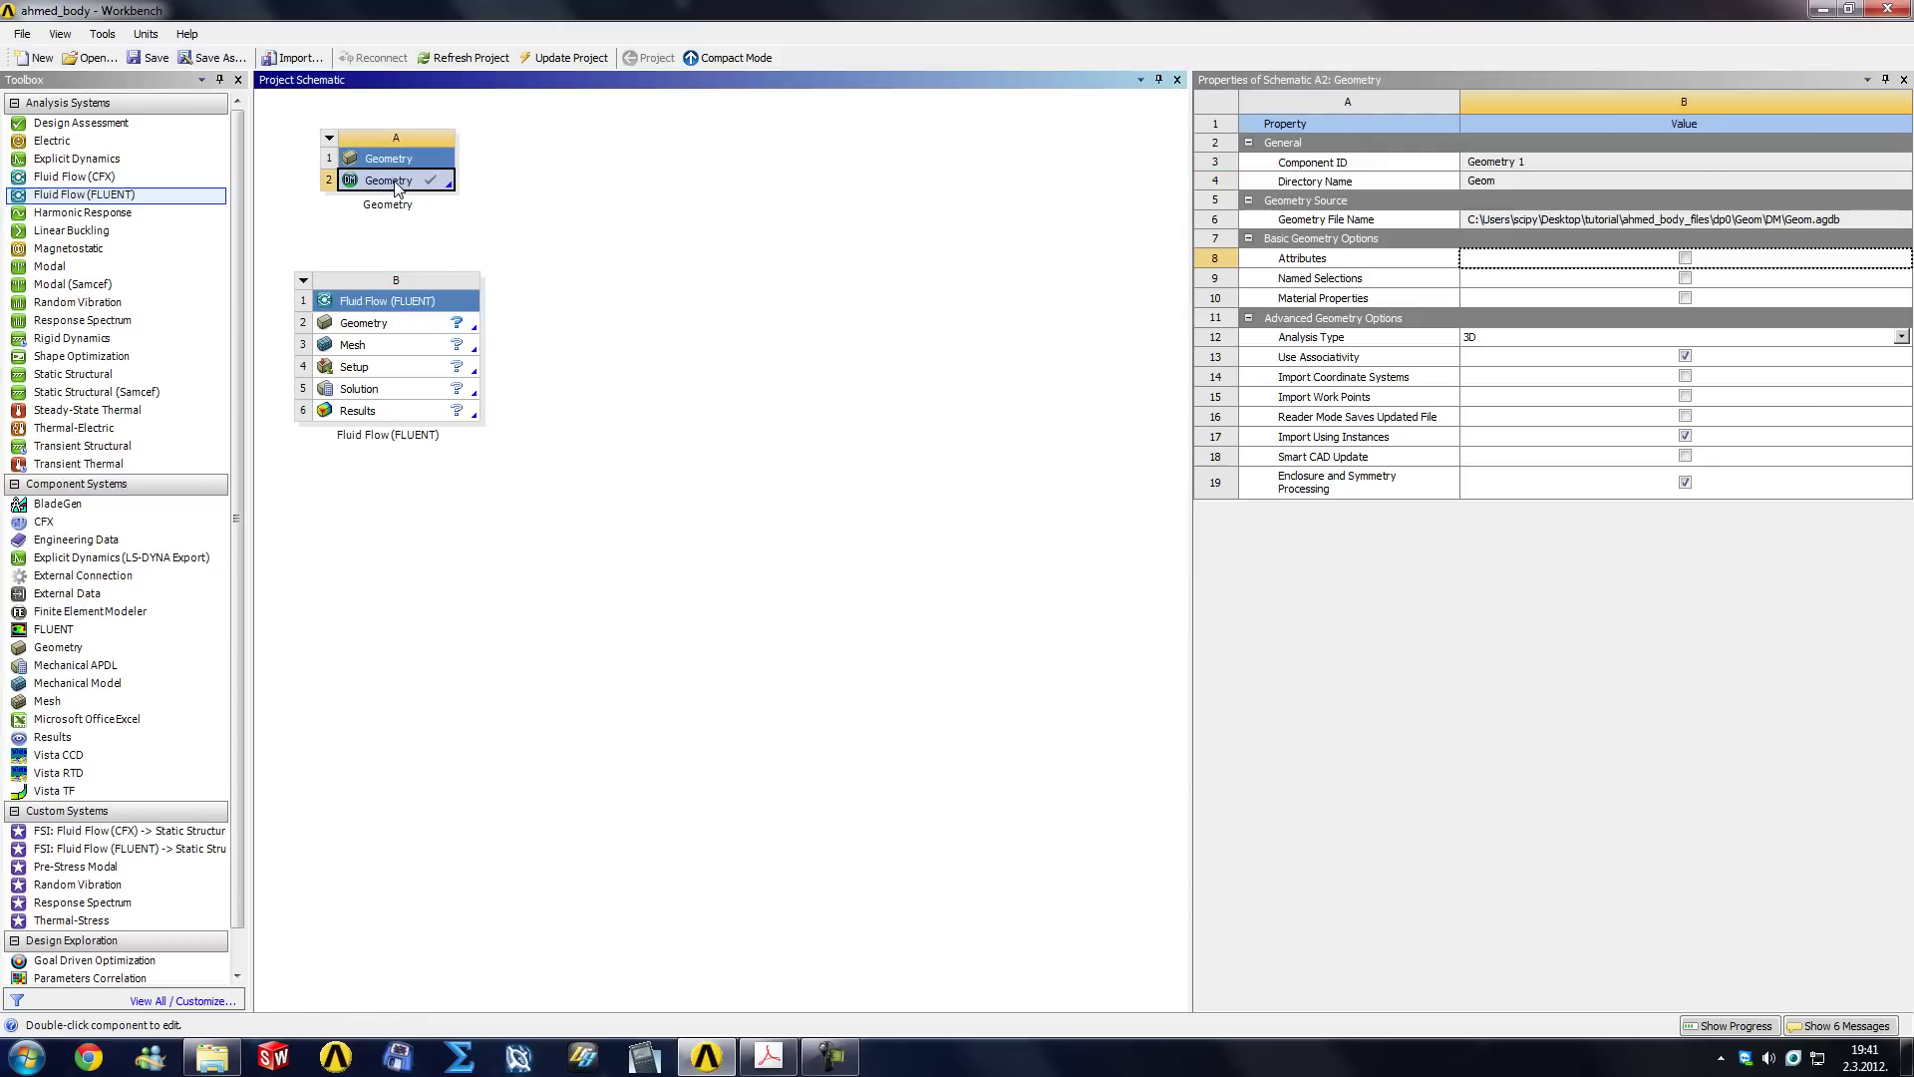
right_click(392, 186)
left_click(440, 191)
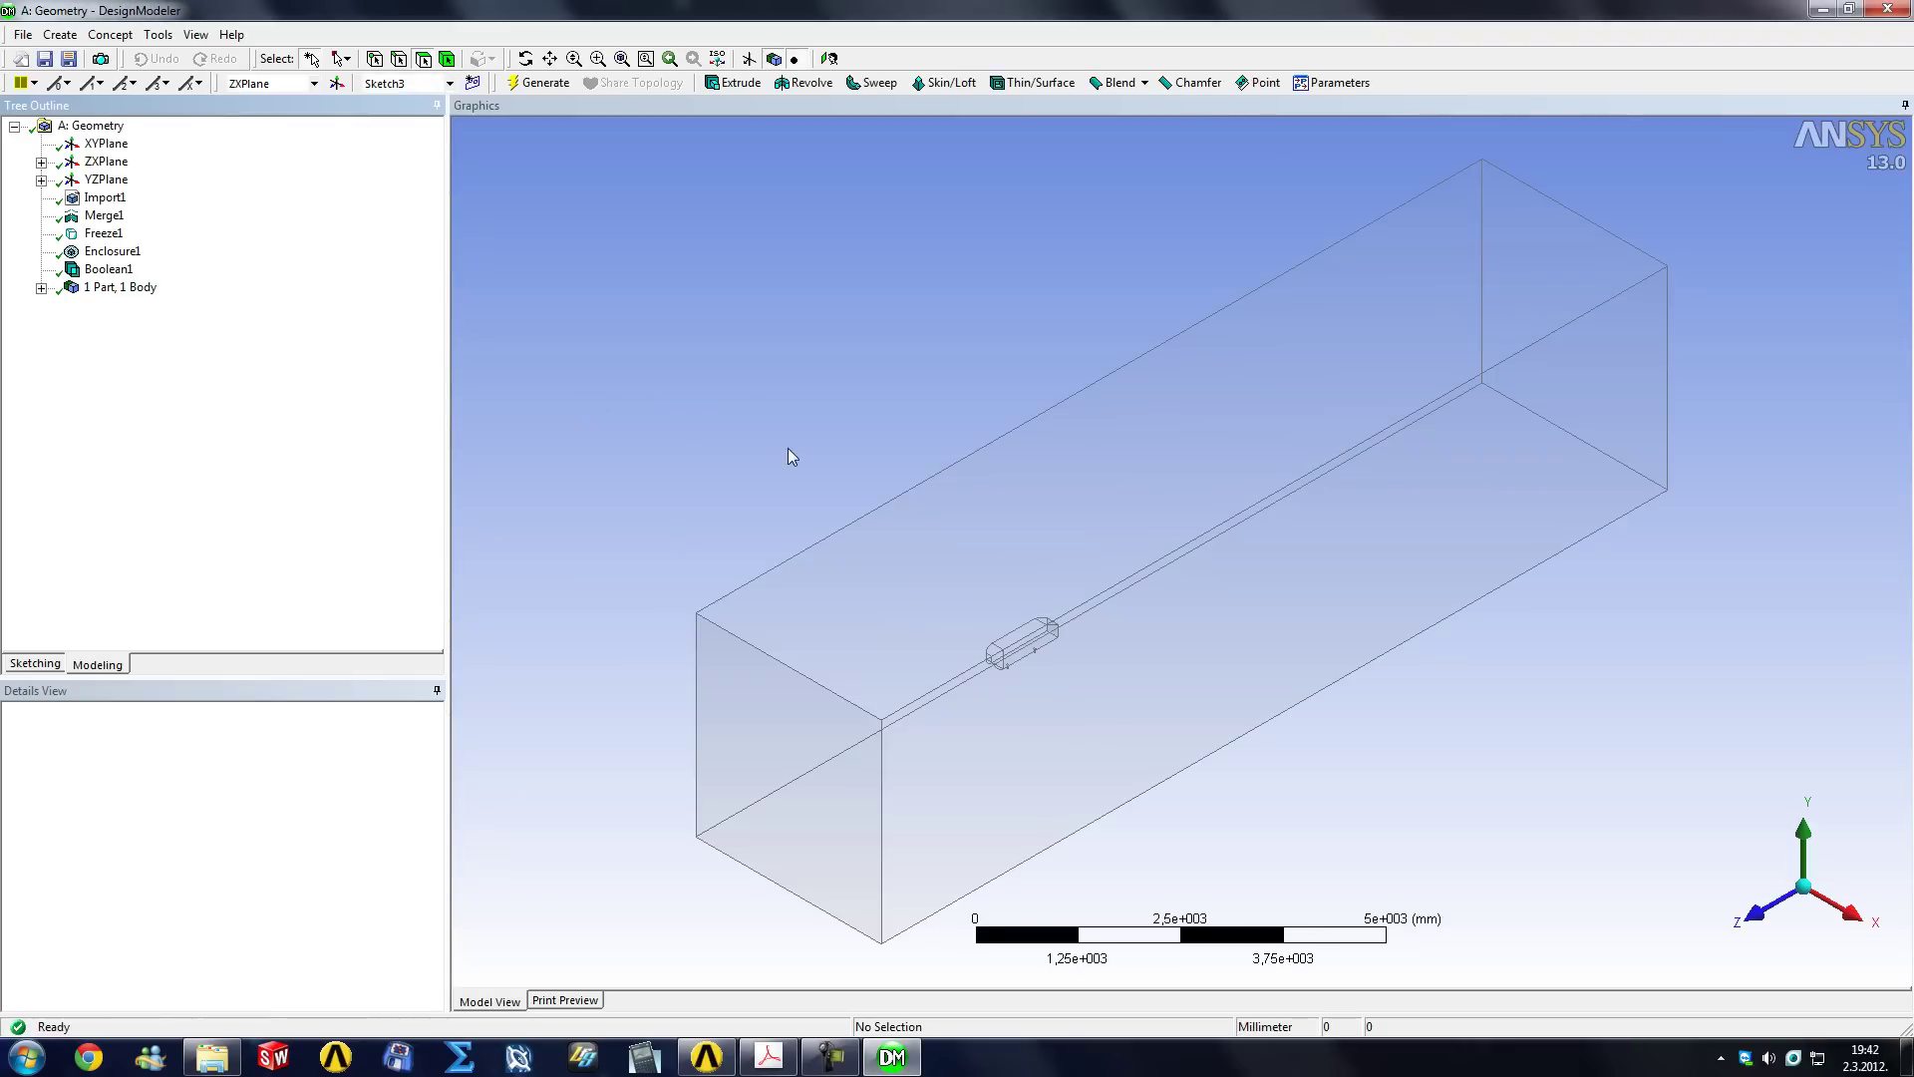
middle_click_drag(747, 467, 1026, 544)
left_click(1026, 544)
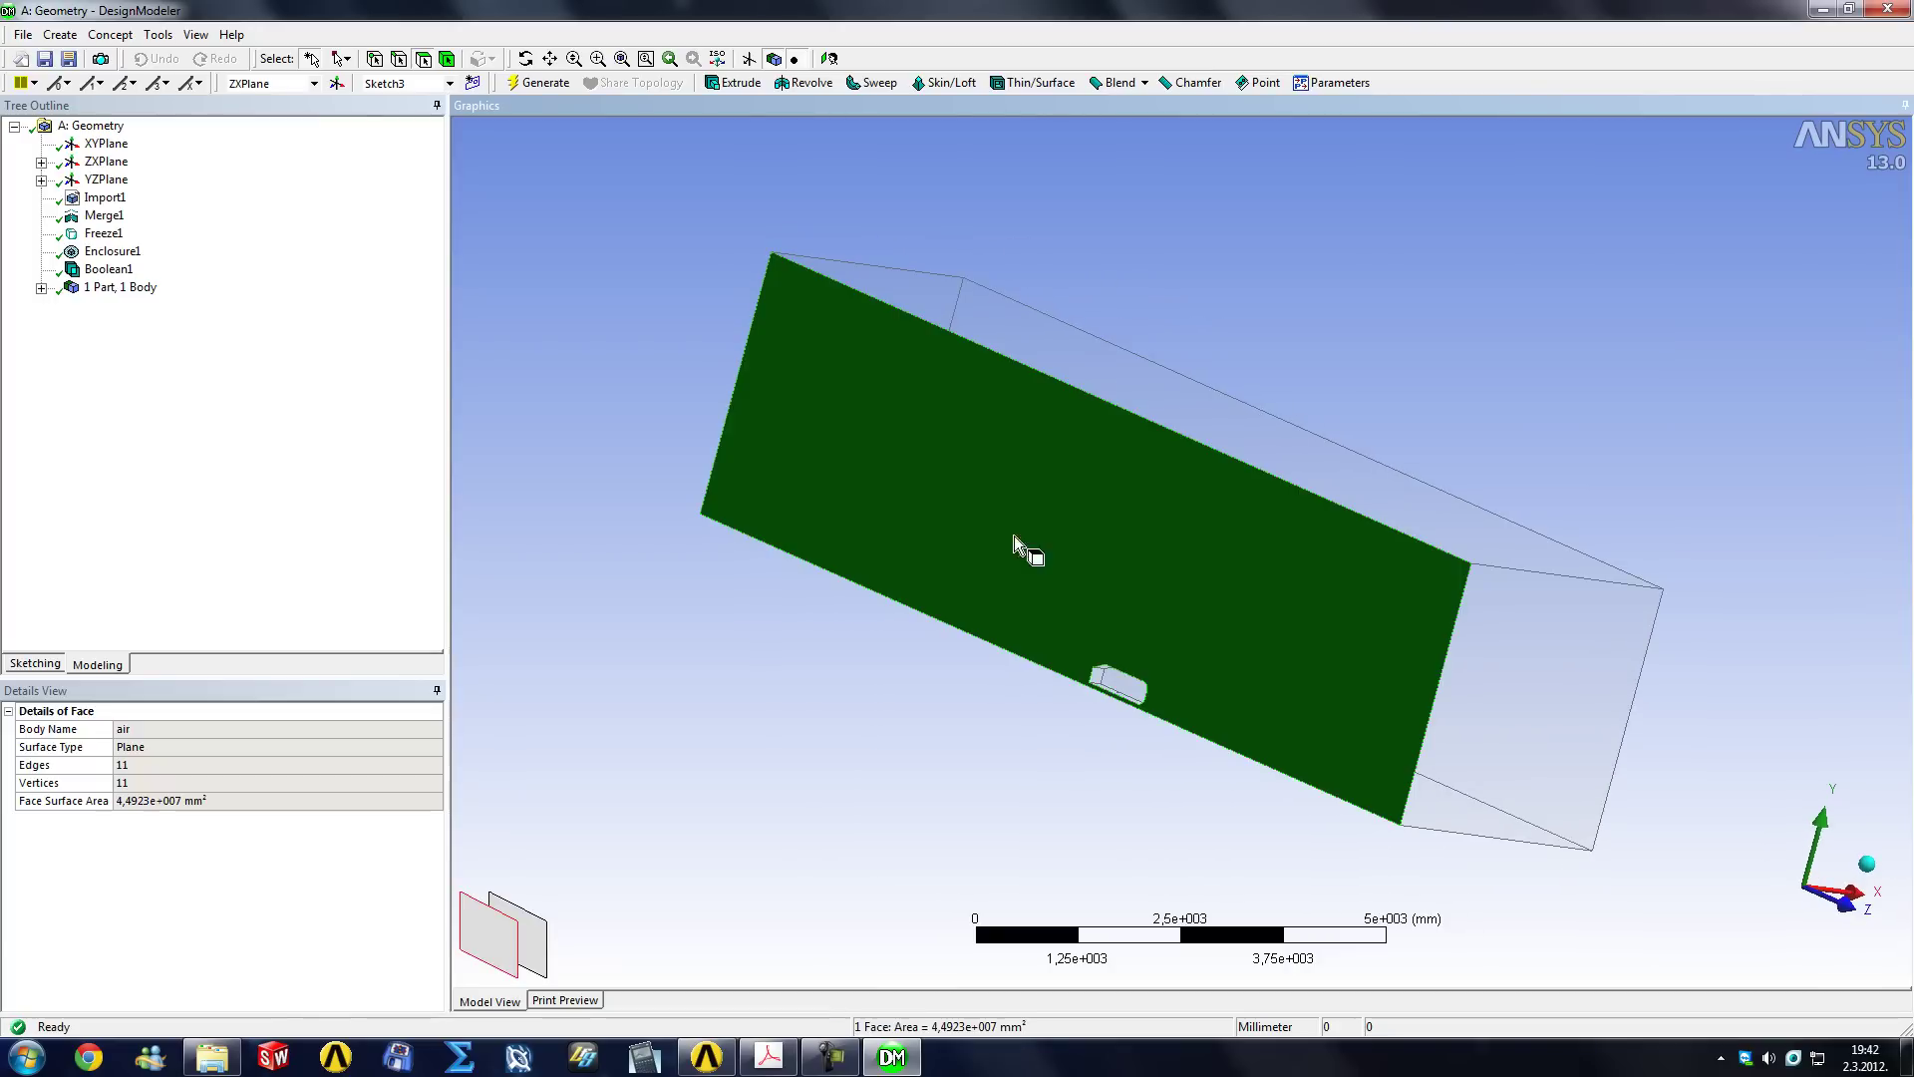
left_click(714, 313)
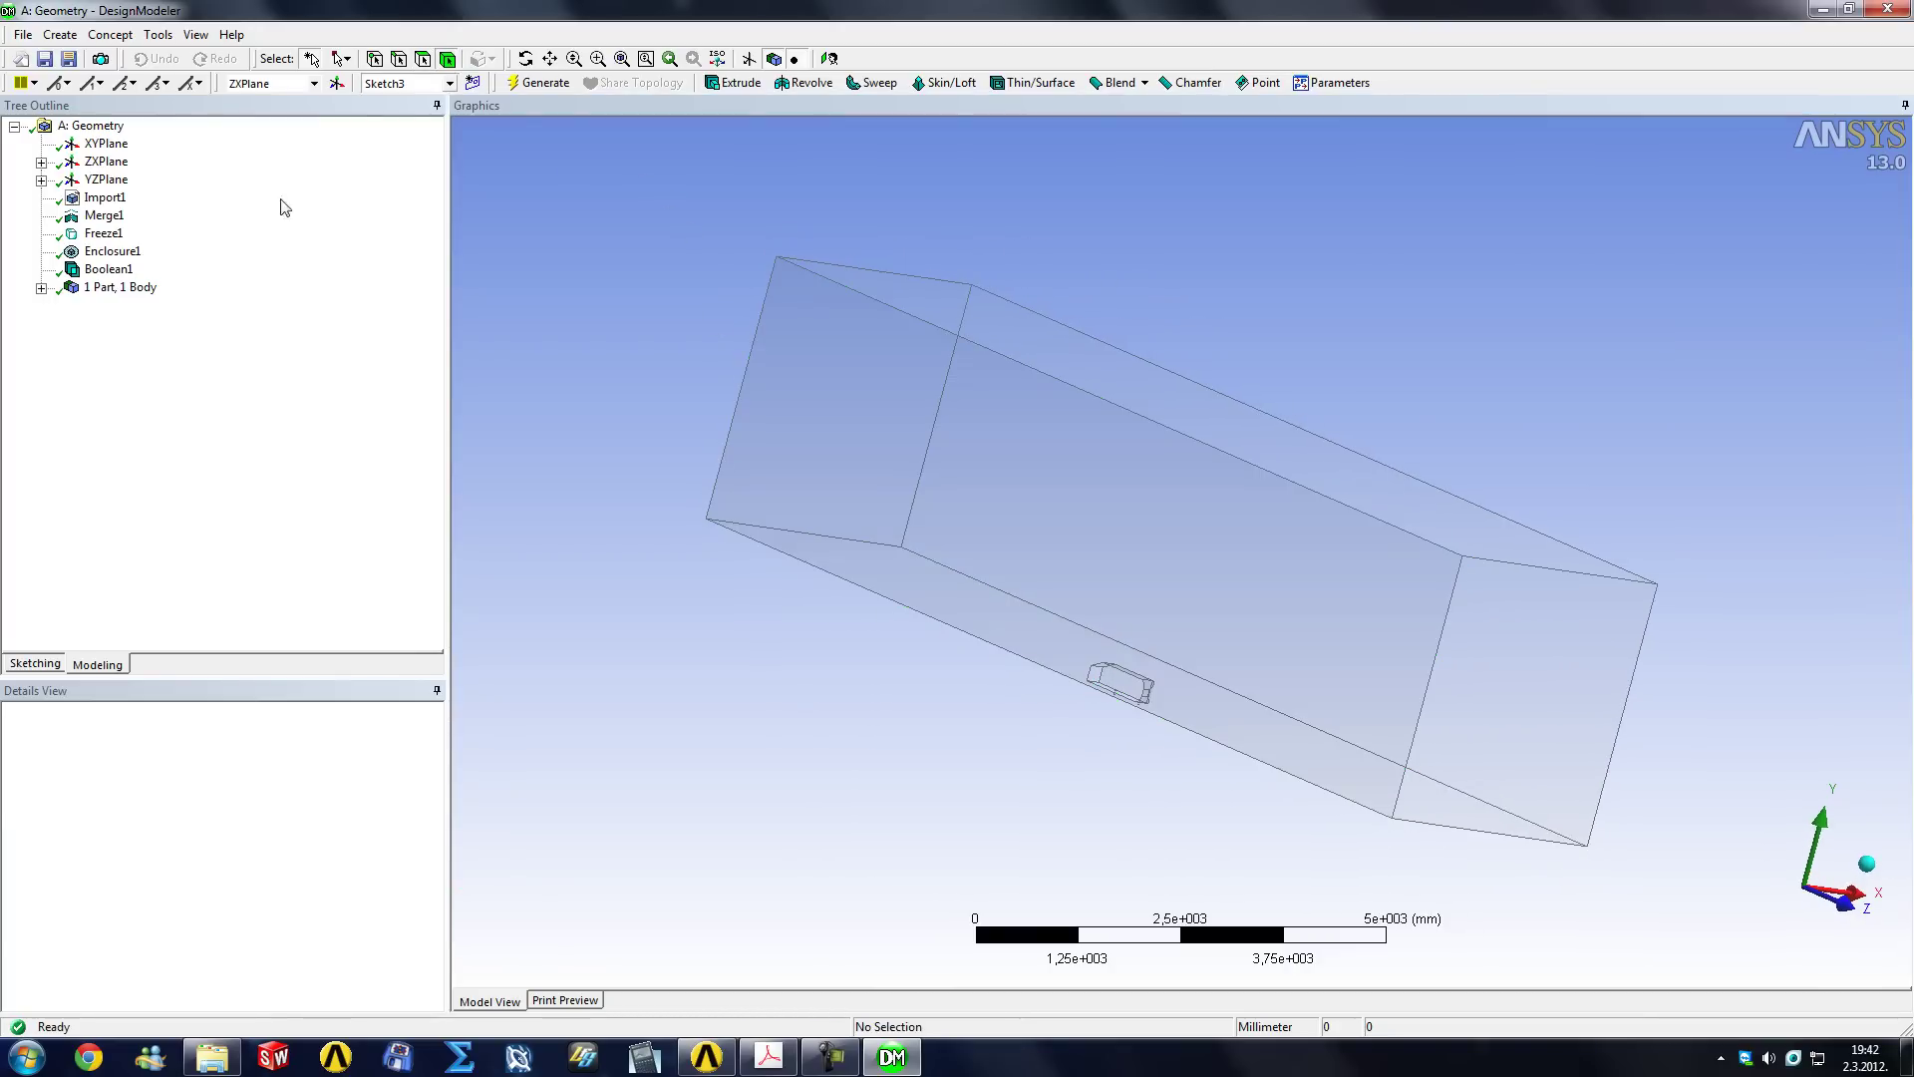
left_click(41, 289)
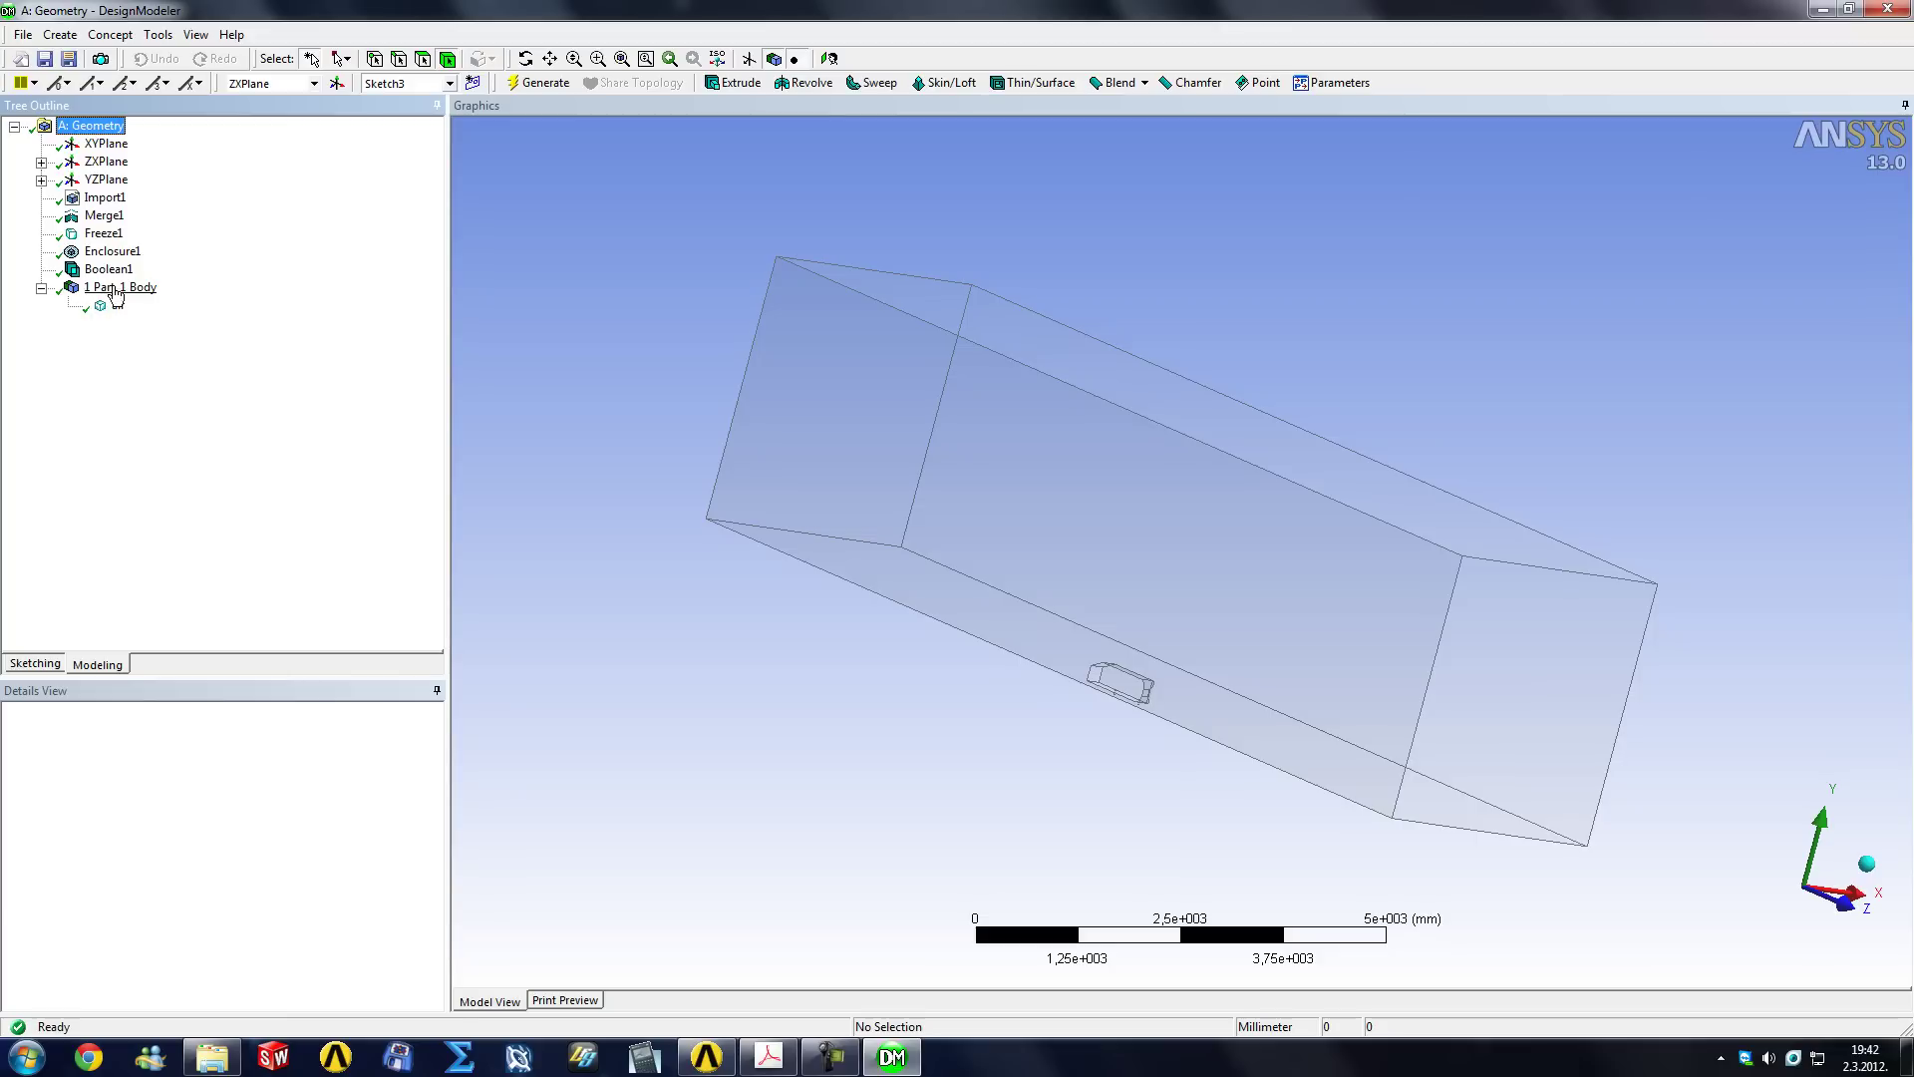
left_click(117, 307)
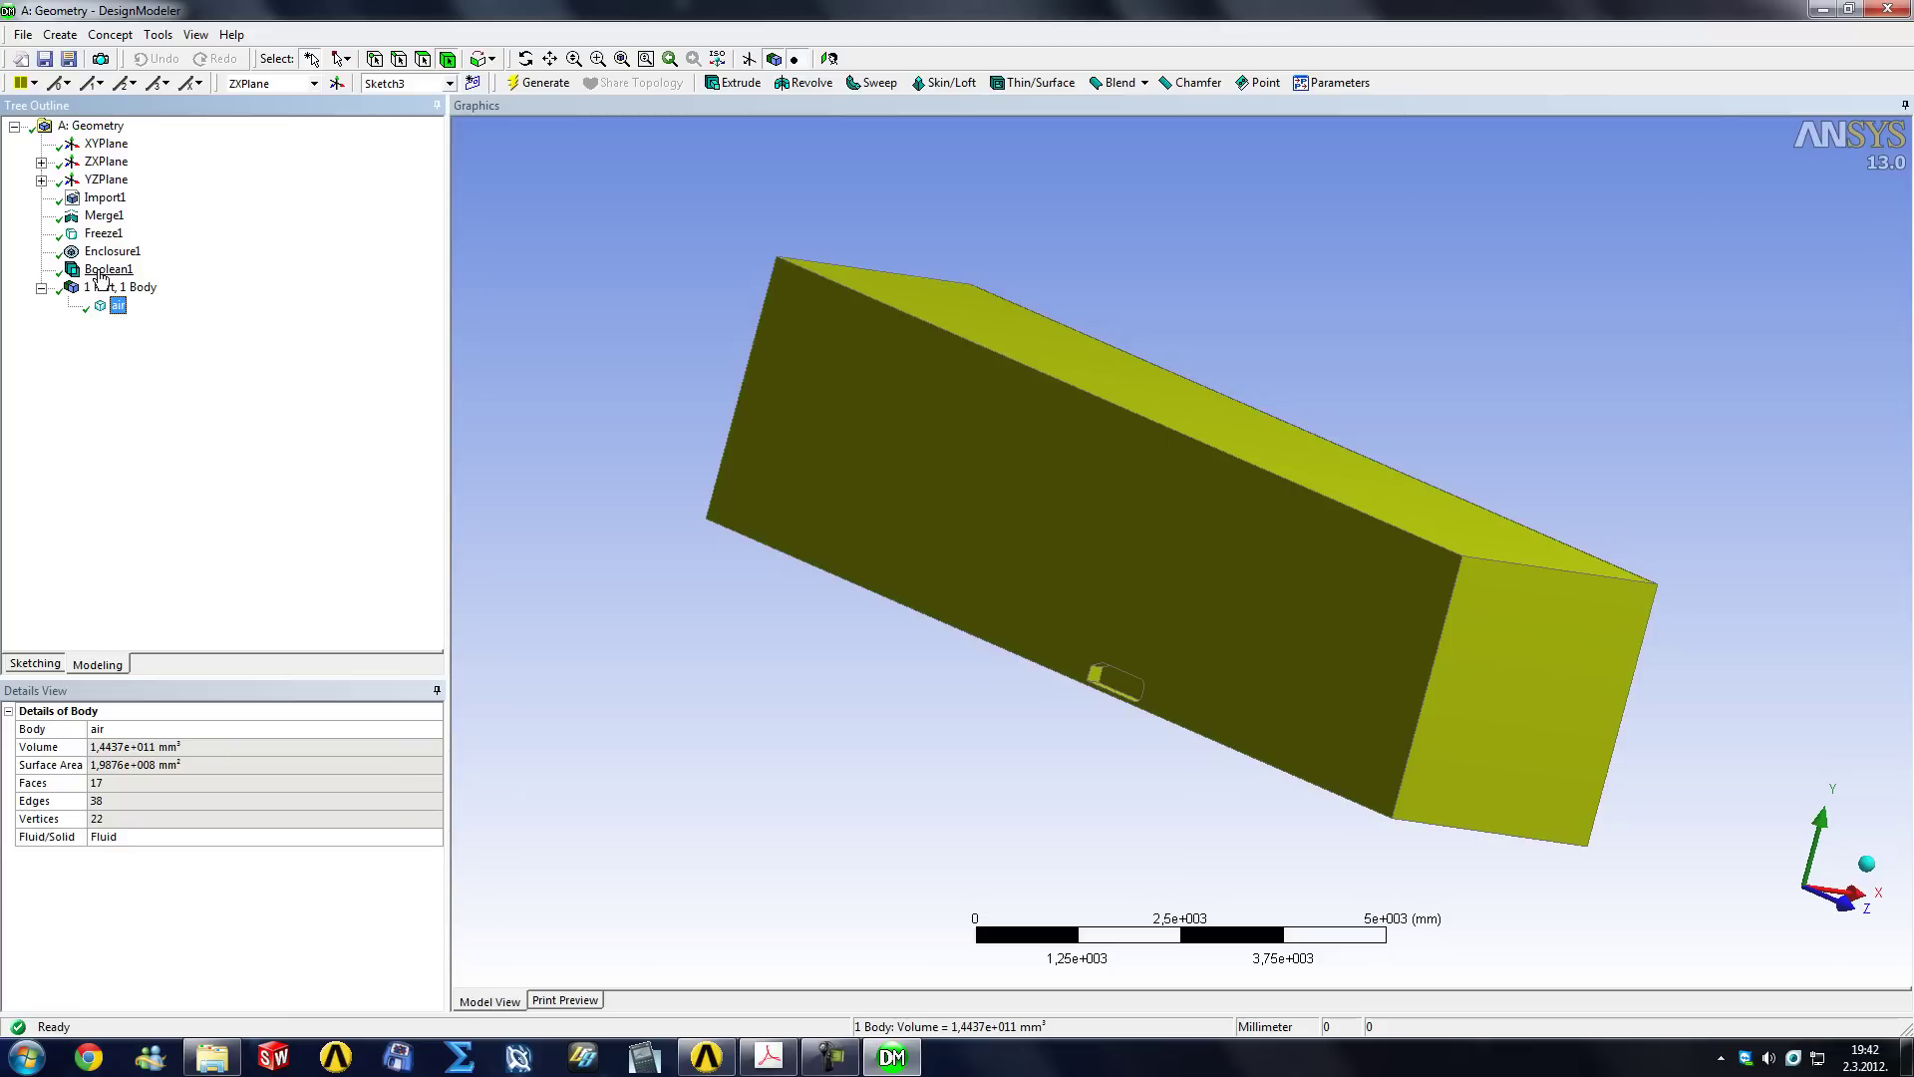
left_click(103, 269)
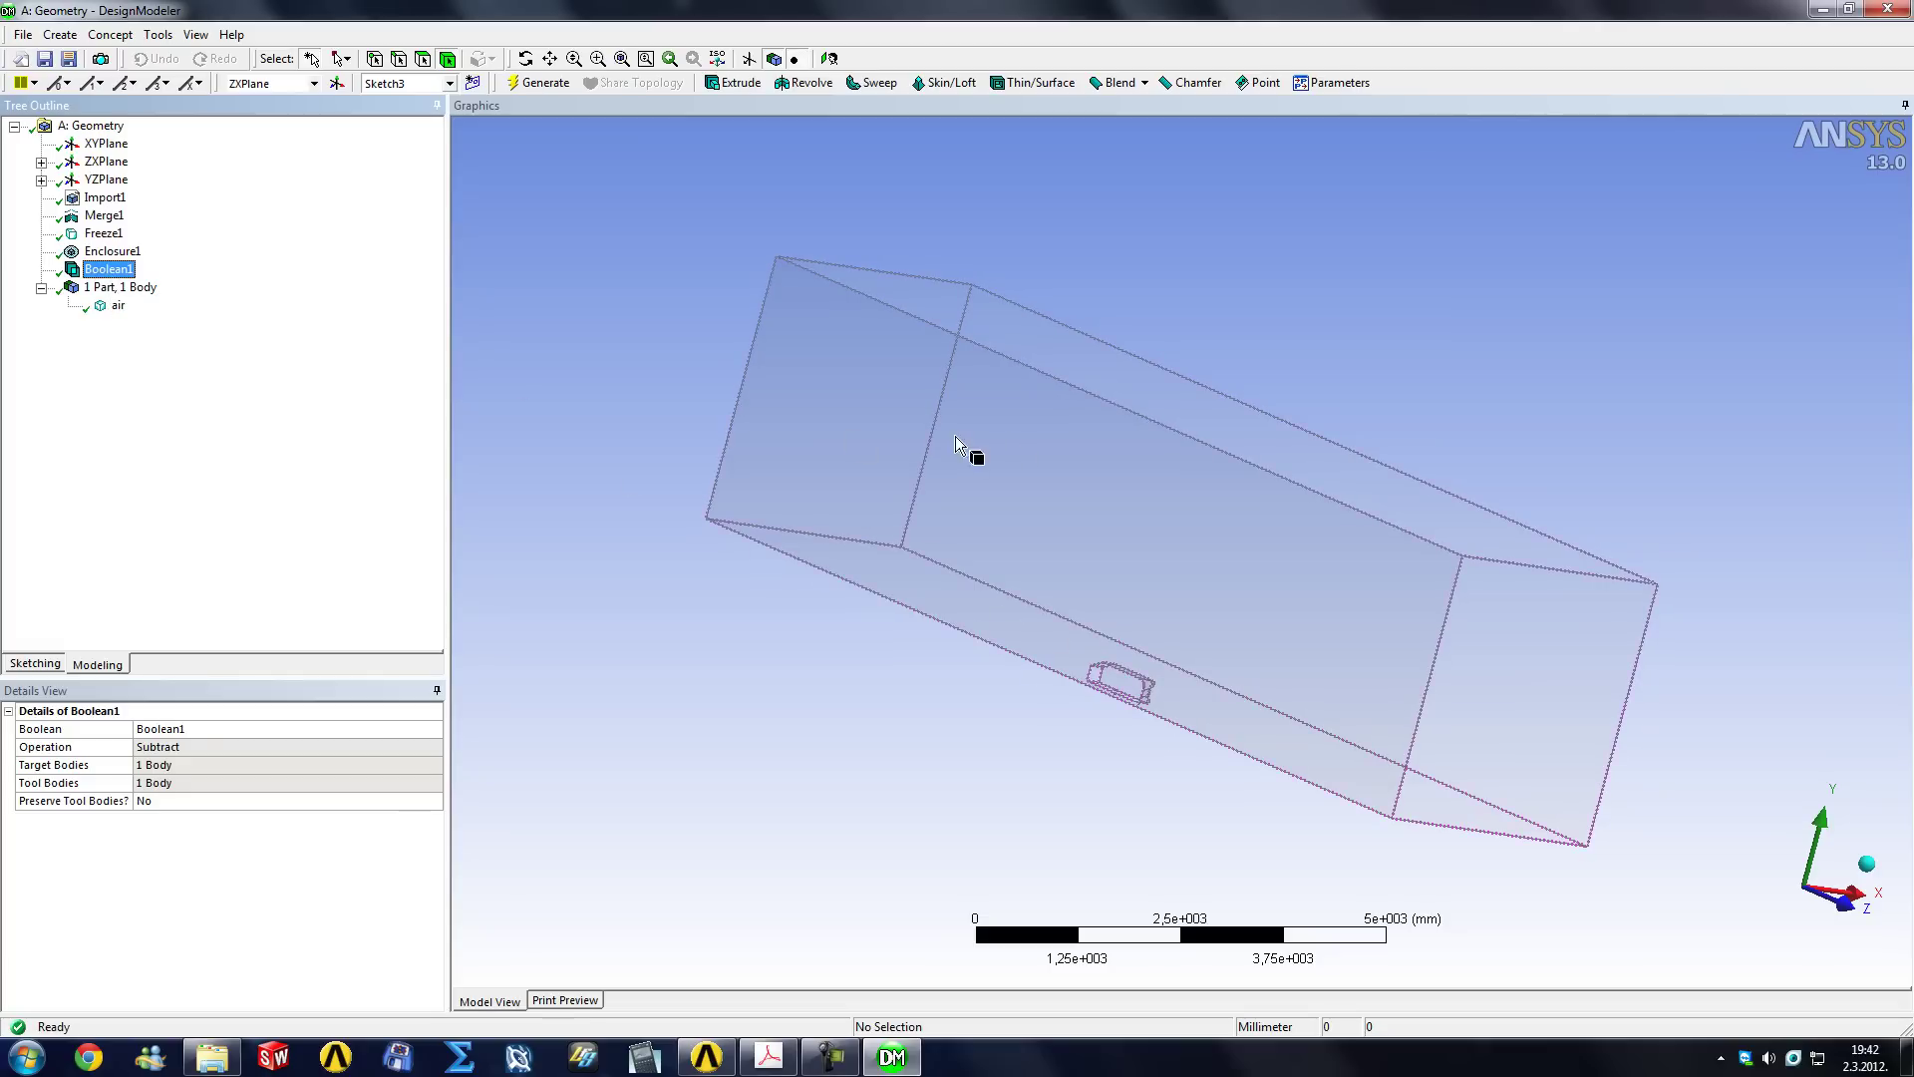
mouse_move(974, 453)
middle_mouse_down()
mouse_move(1134, 516)
mouse_move(1112, 589)
middle_mouse_up()
left_click(117, 305)
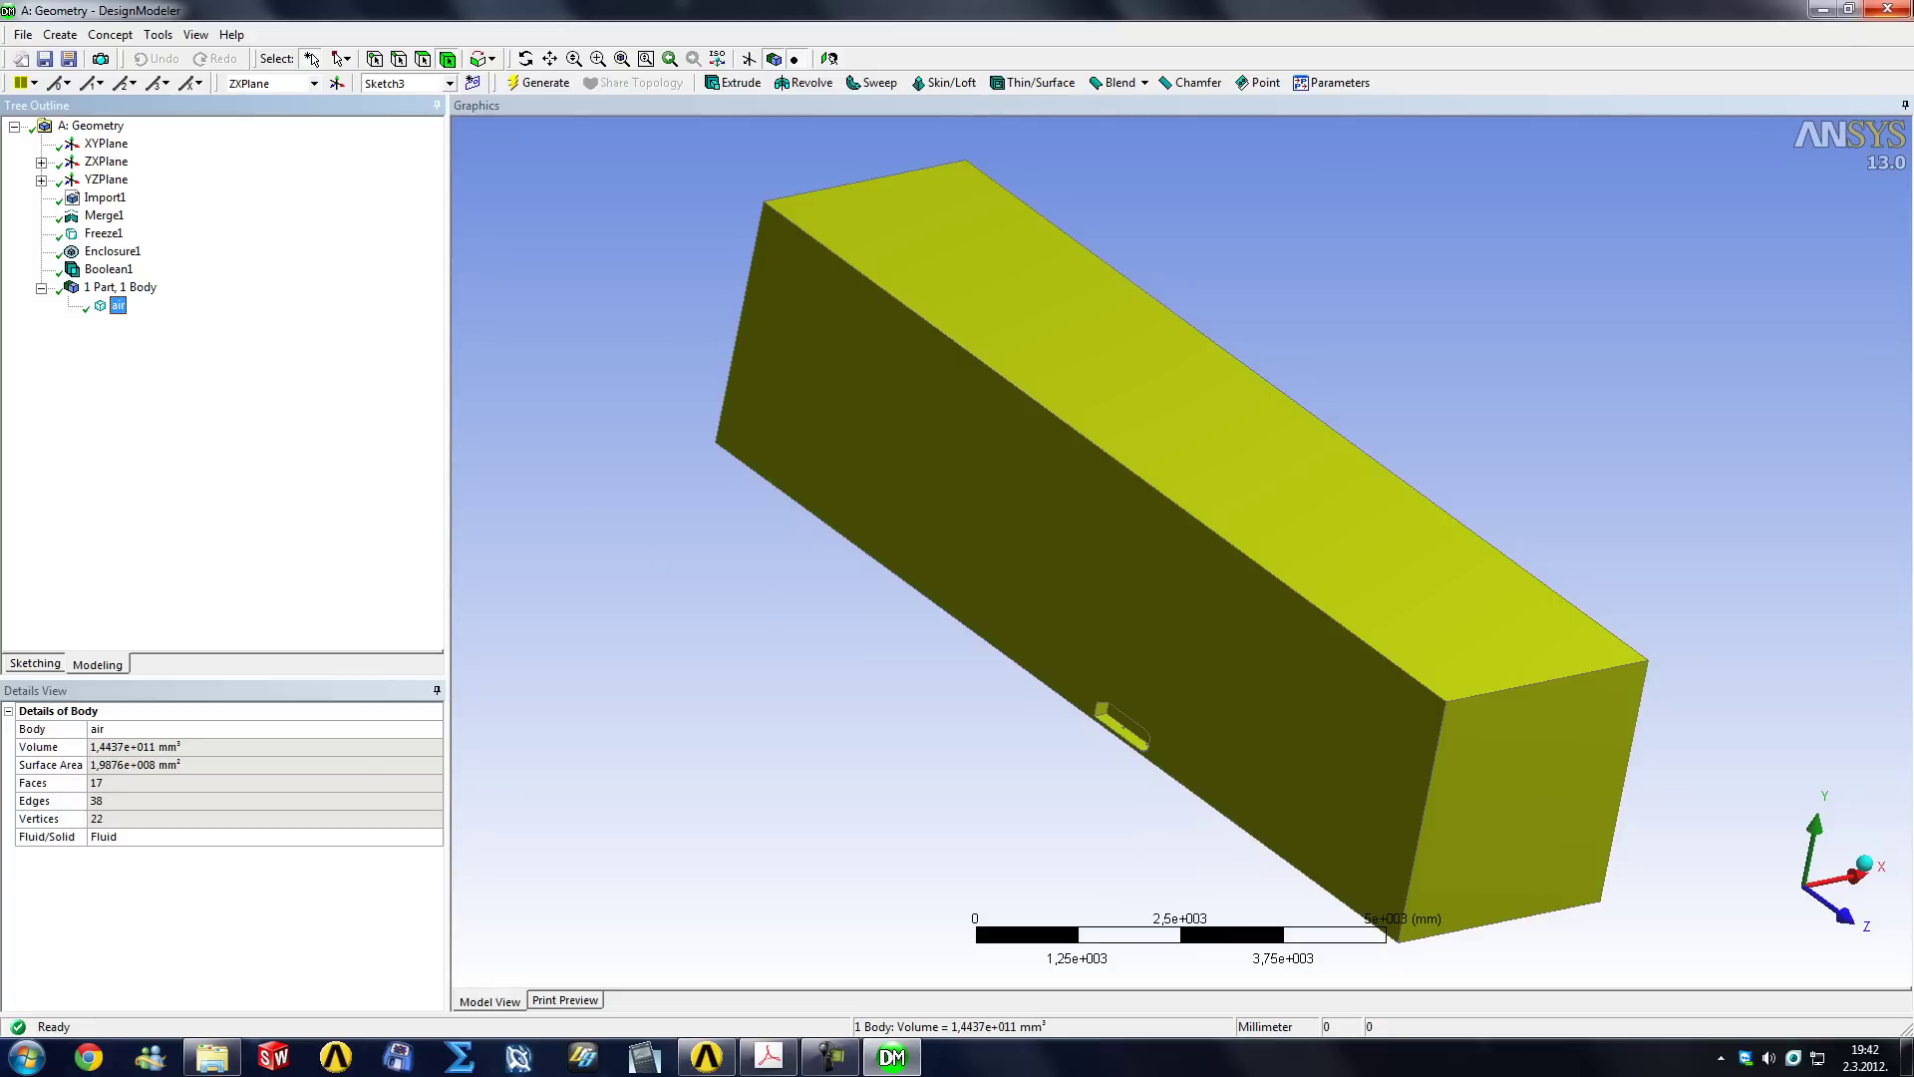
key("alt+F4")
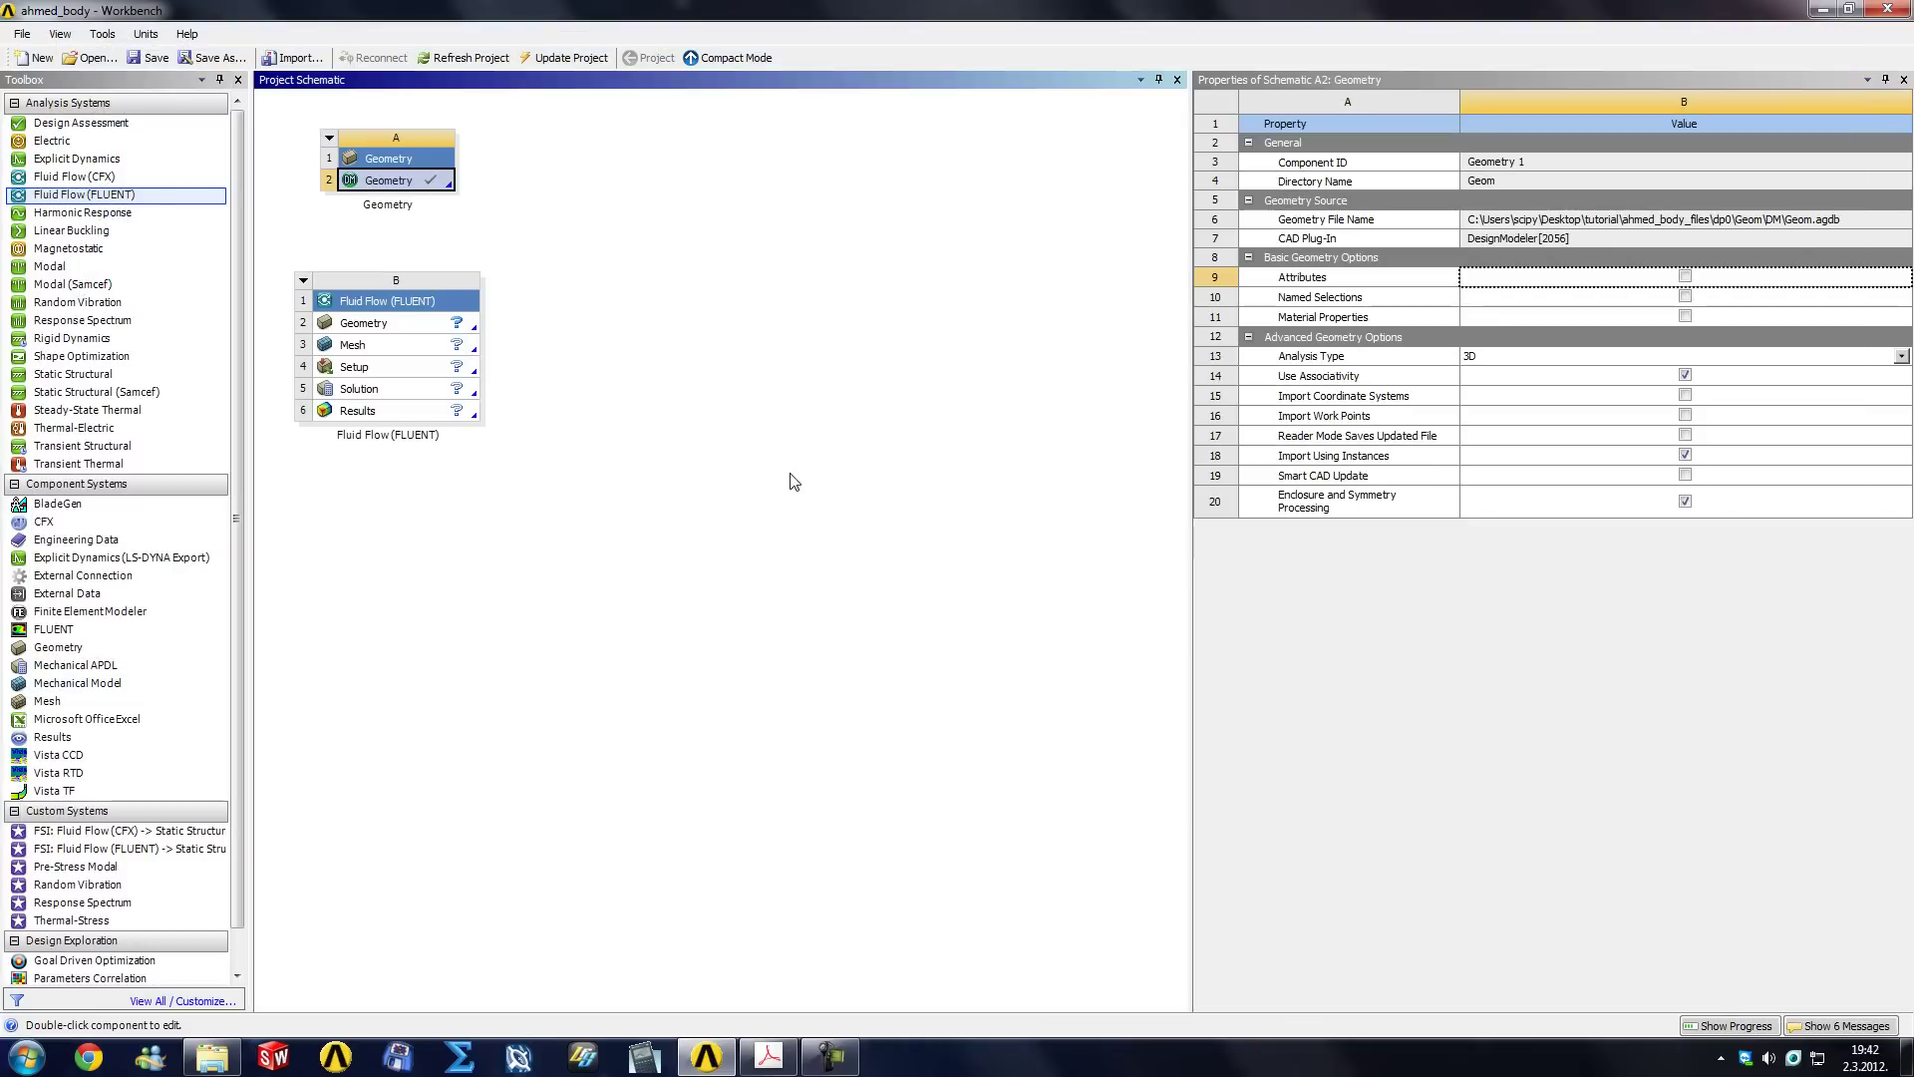
Link the Geometry cell of system A to the Geometry cell of the Fluid Flow (FLUENT) system.
left_click(406, 186)
left_click_drag(371, 188, 409, 332)
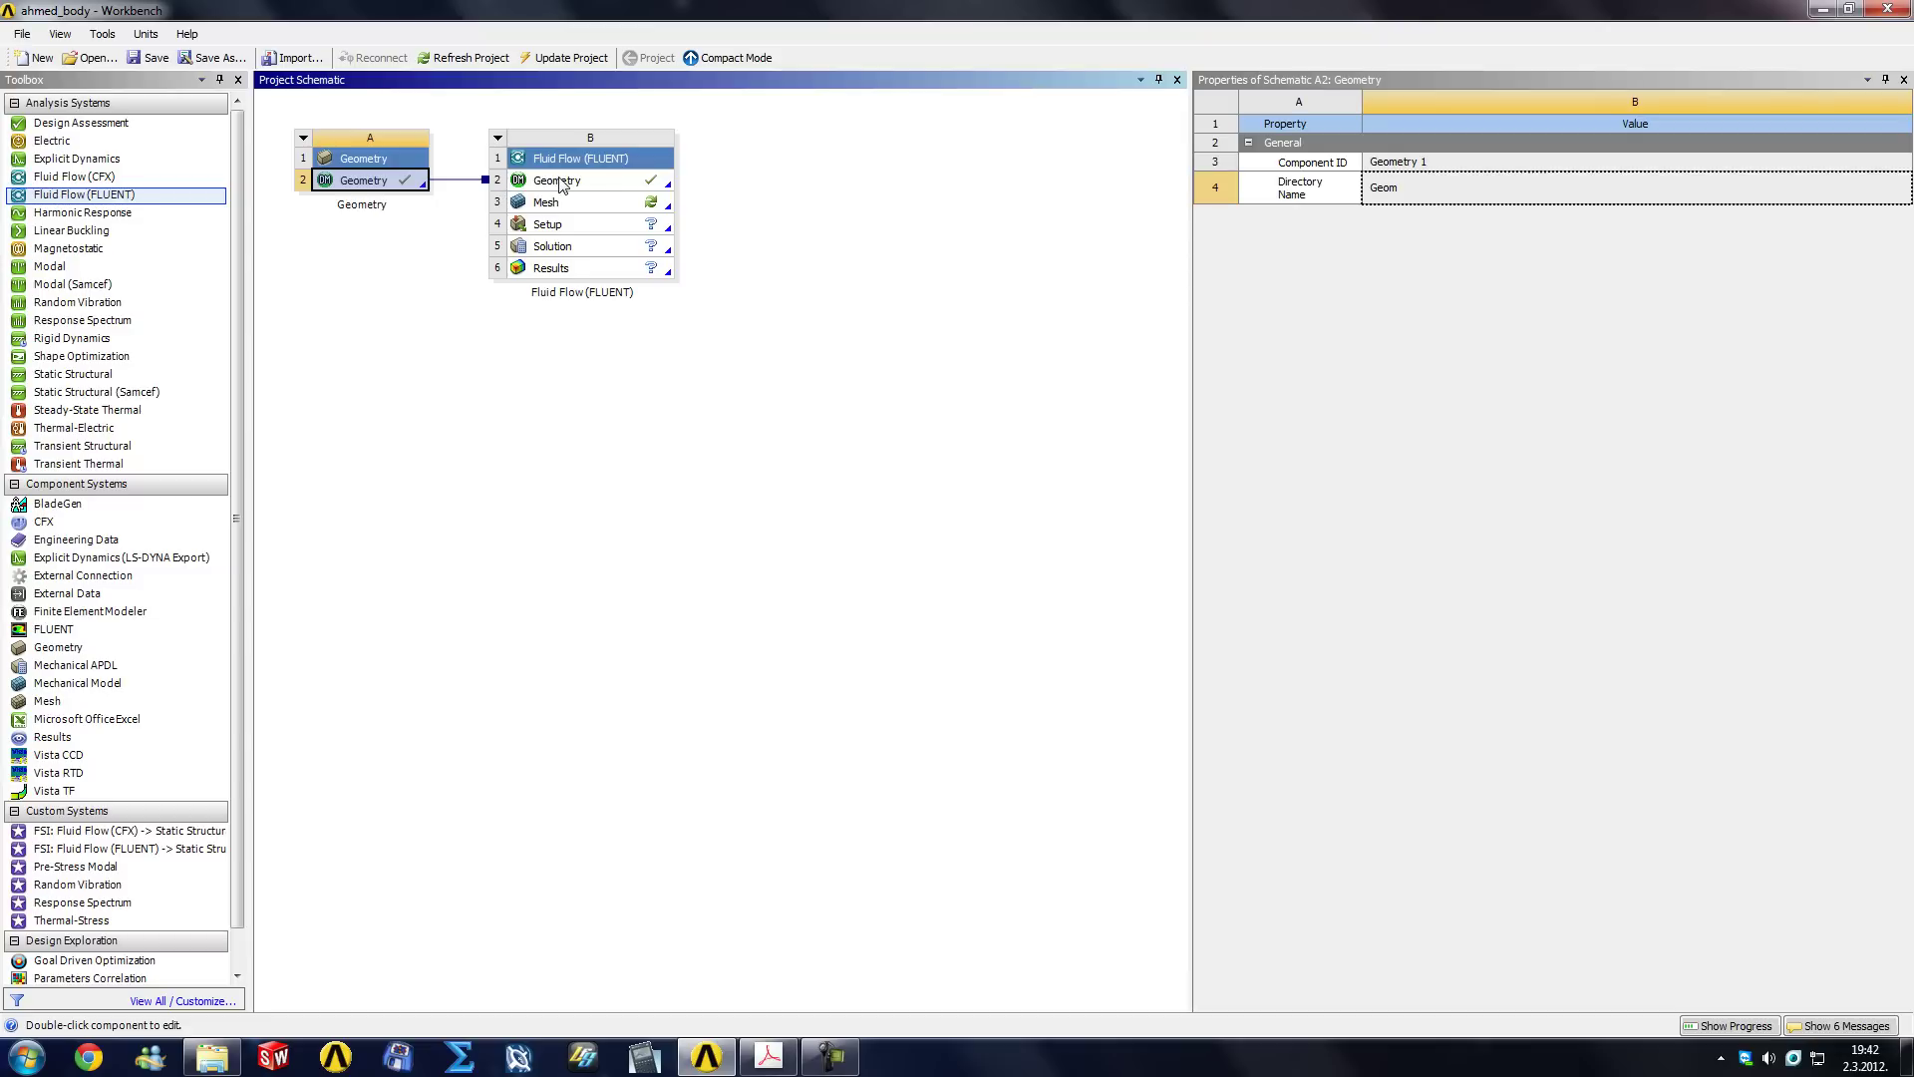
left_click(596, 190)
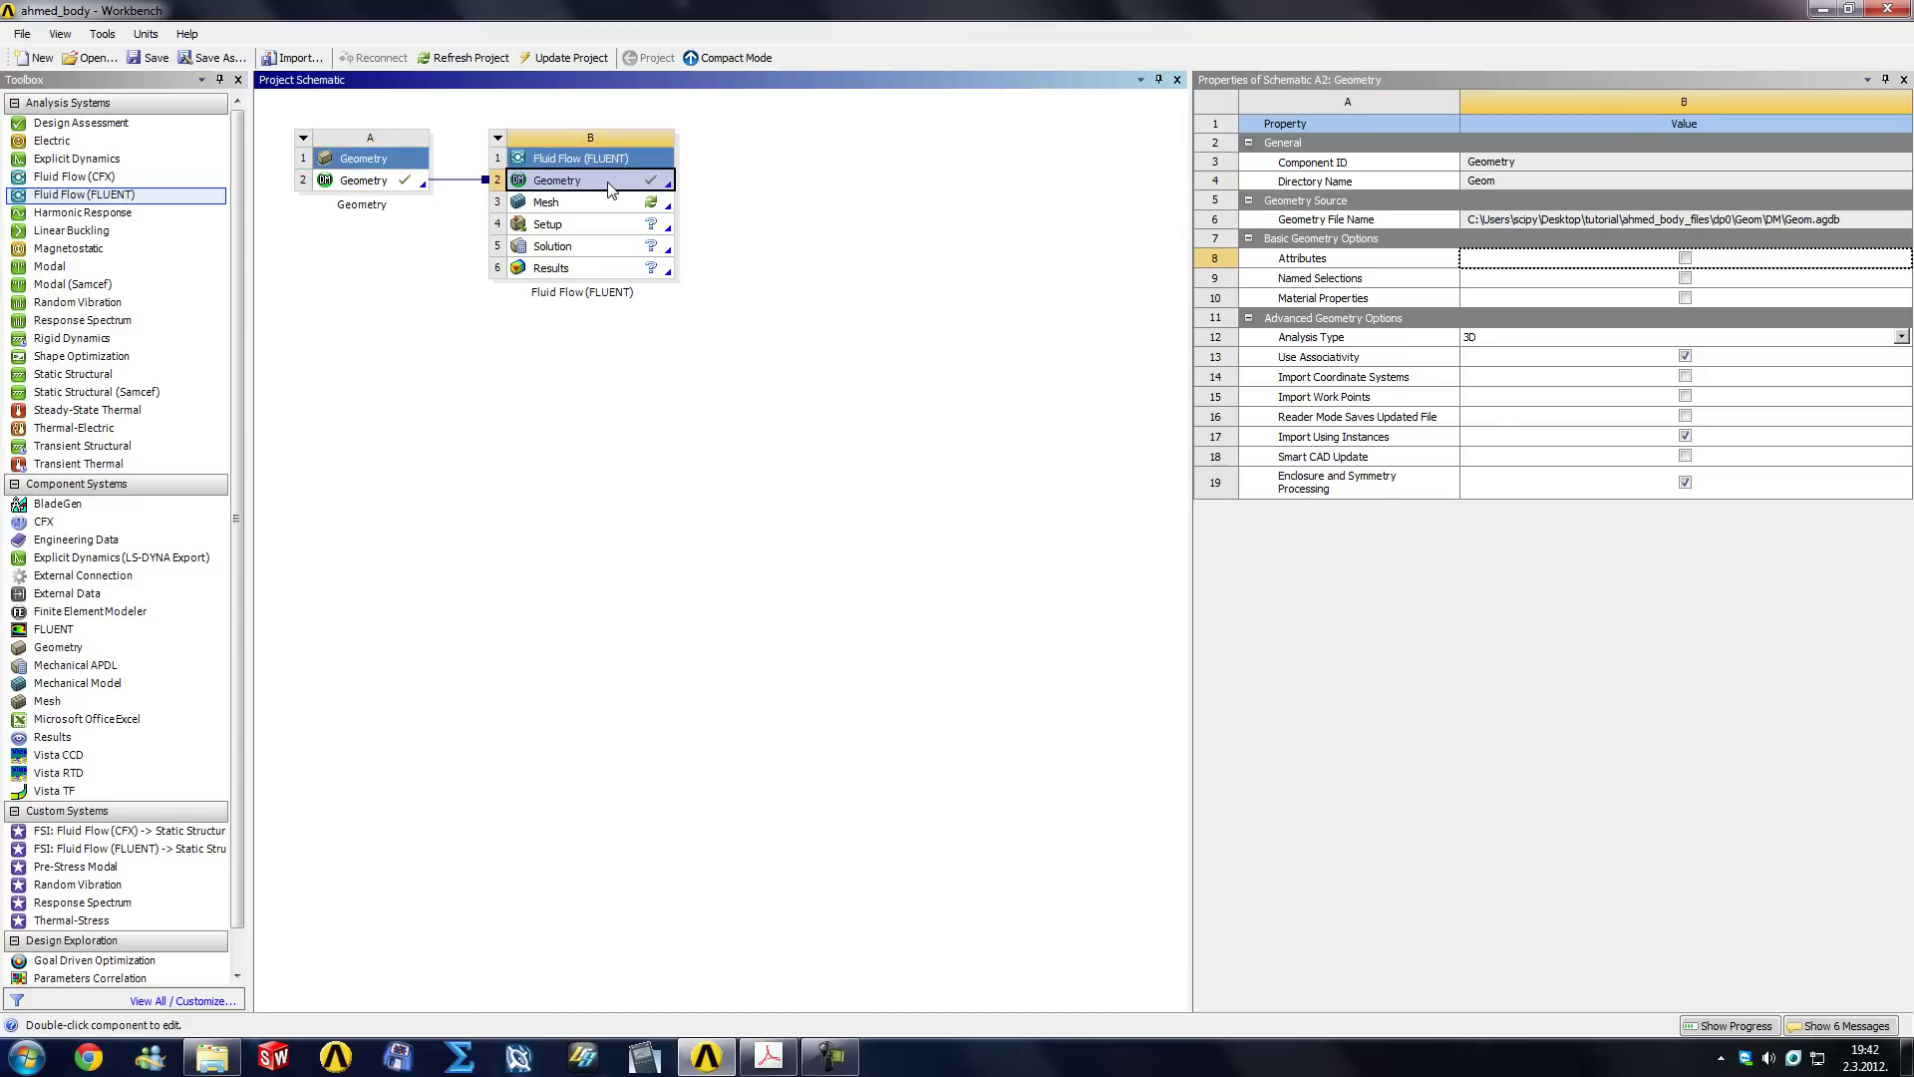
right_click(598, 186)
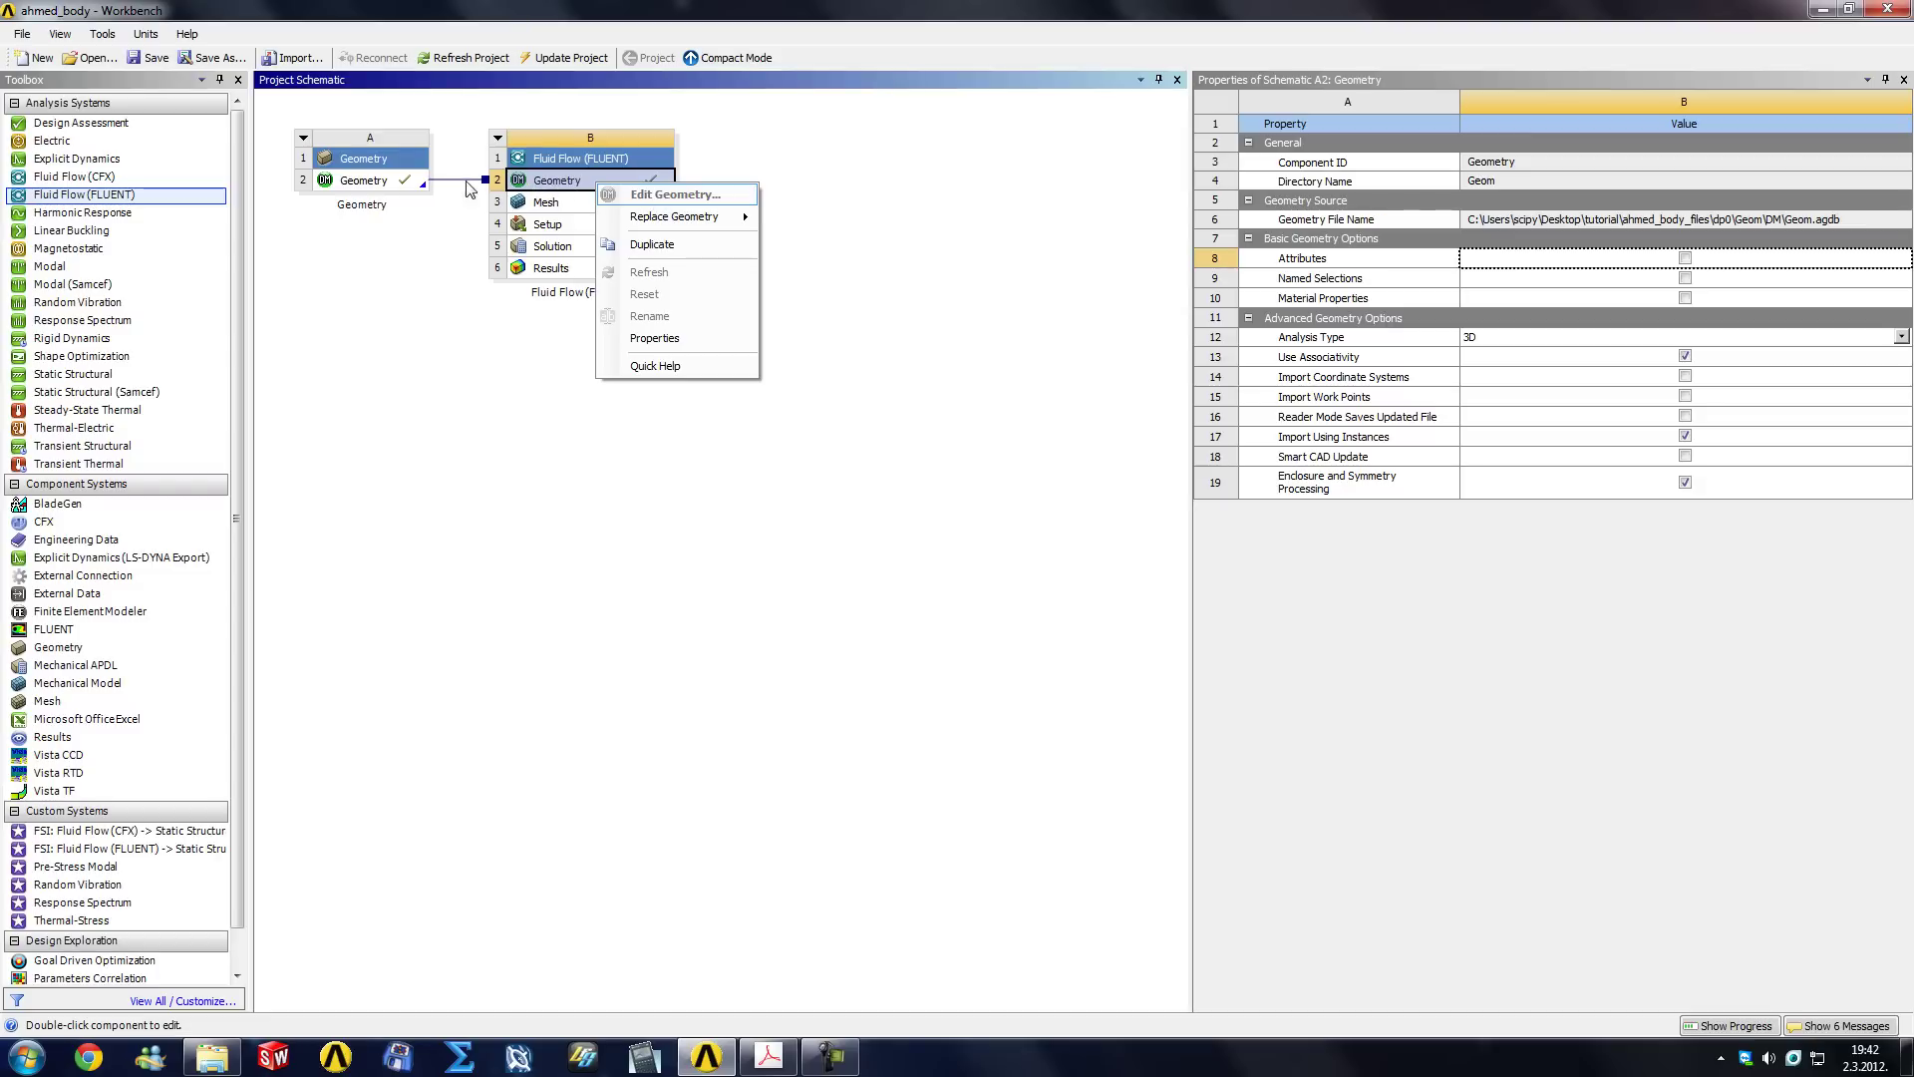
left_click(365, 185)
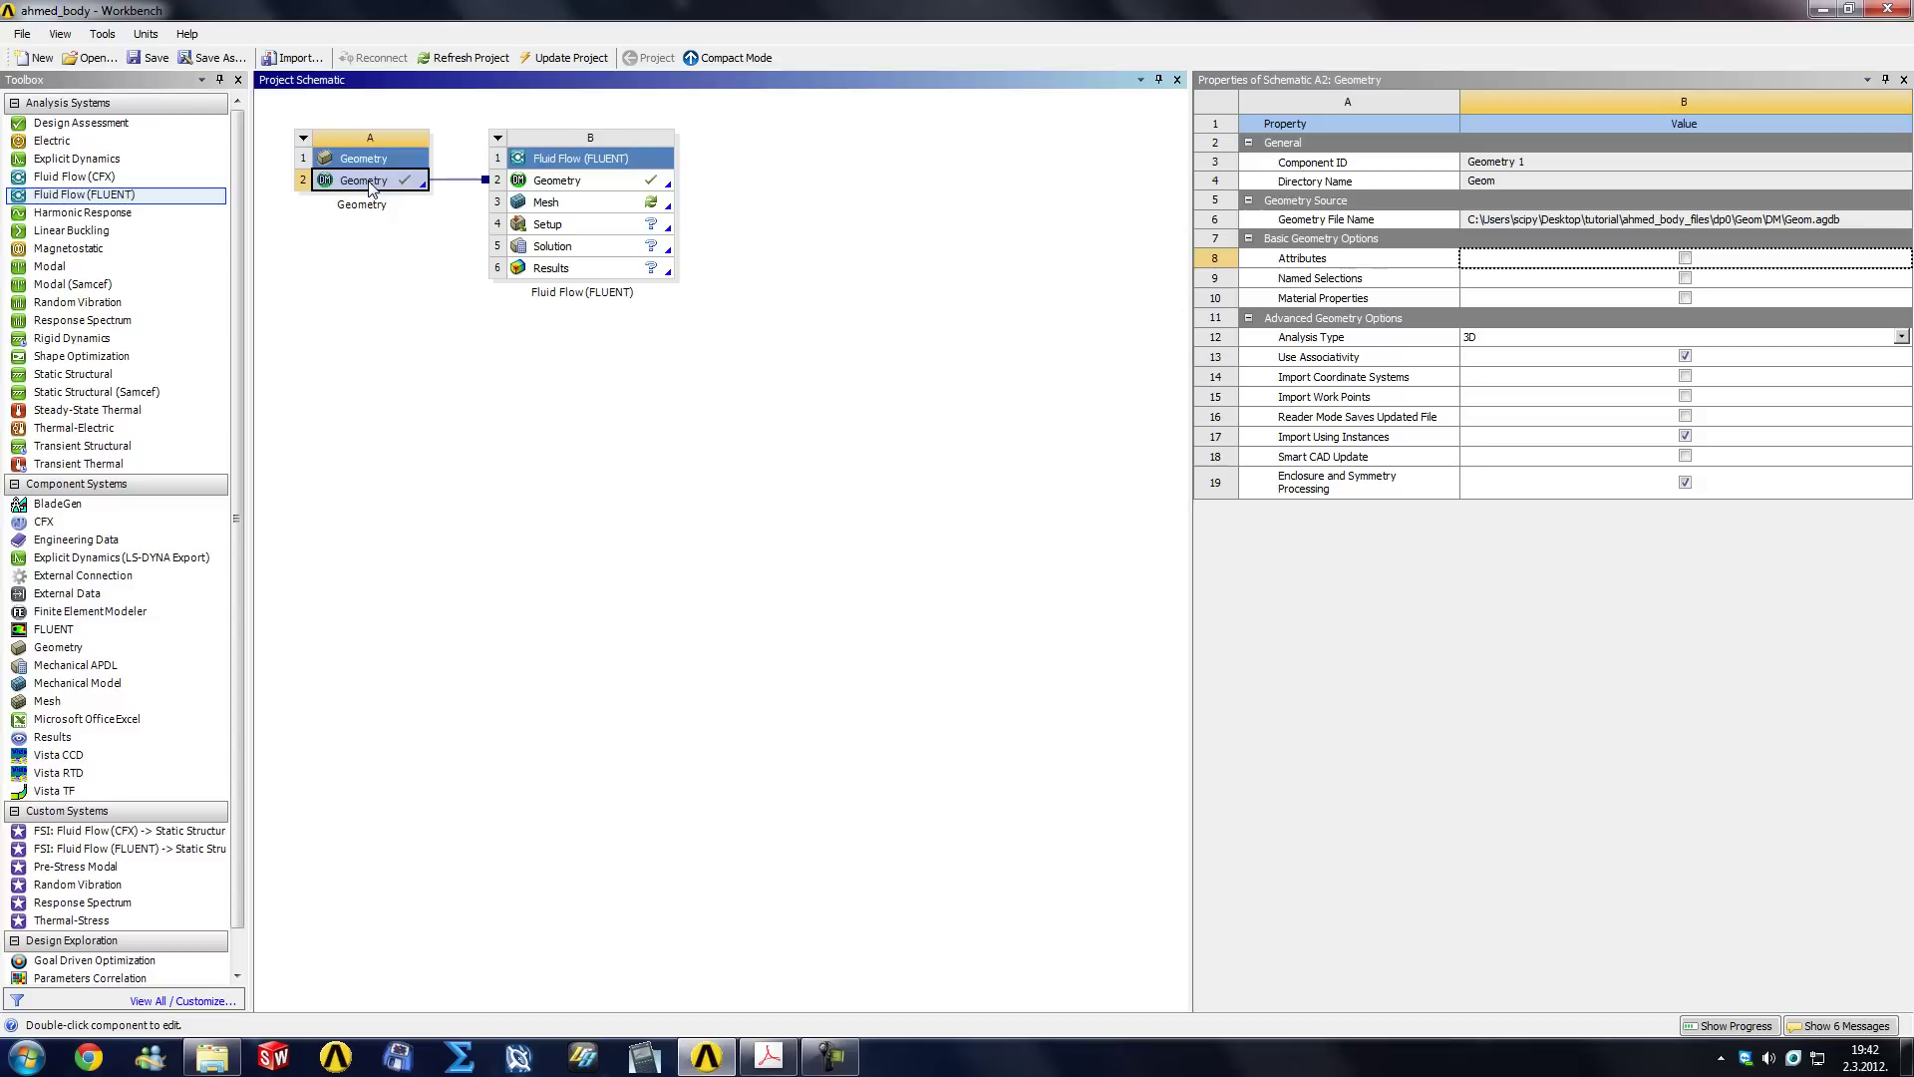
right_click(346, 188)
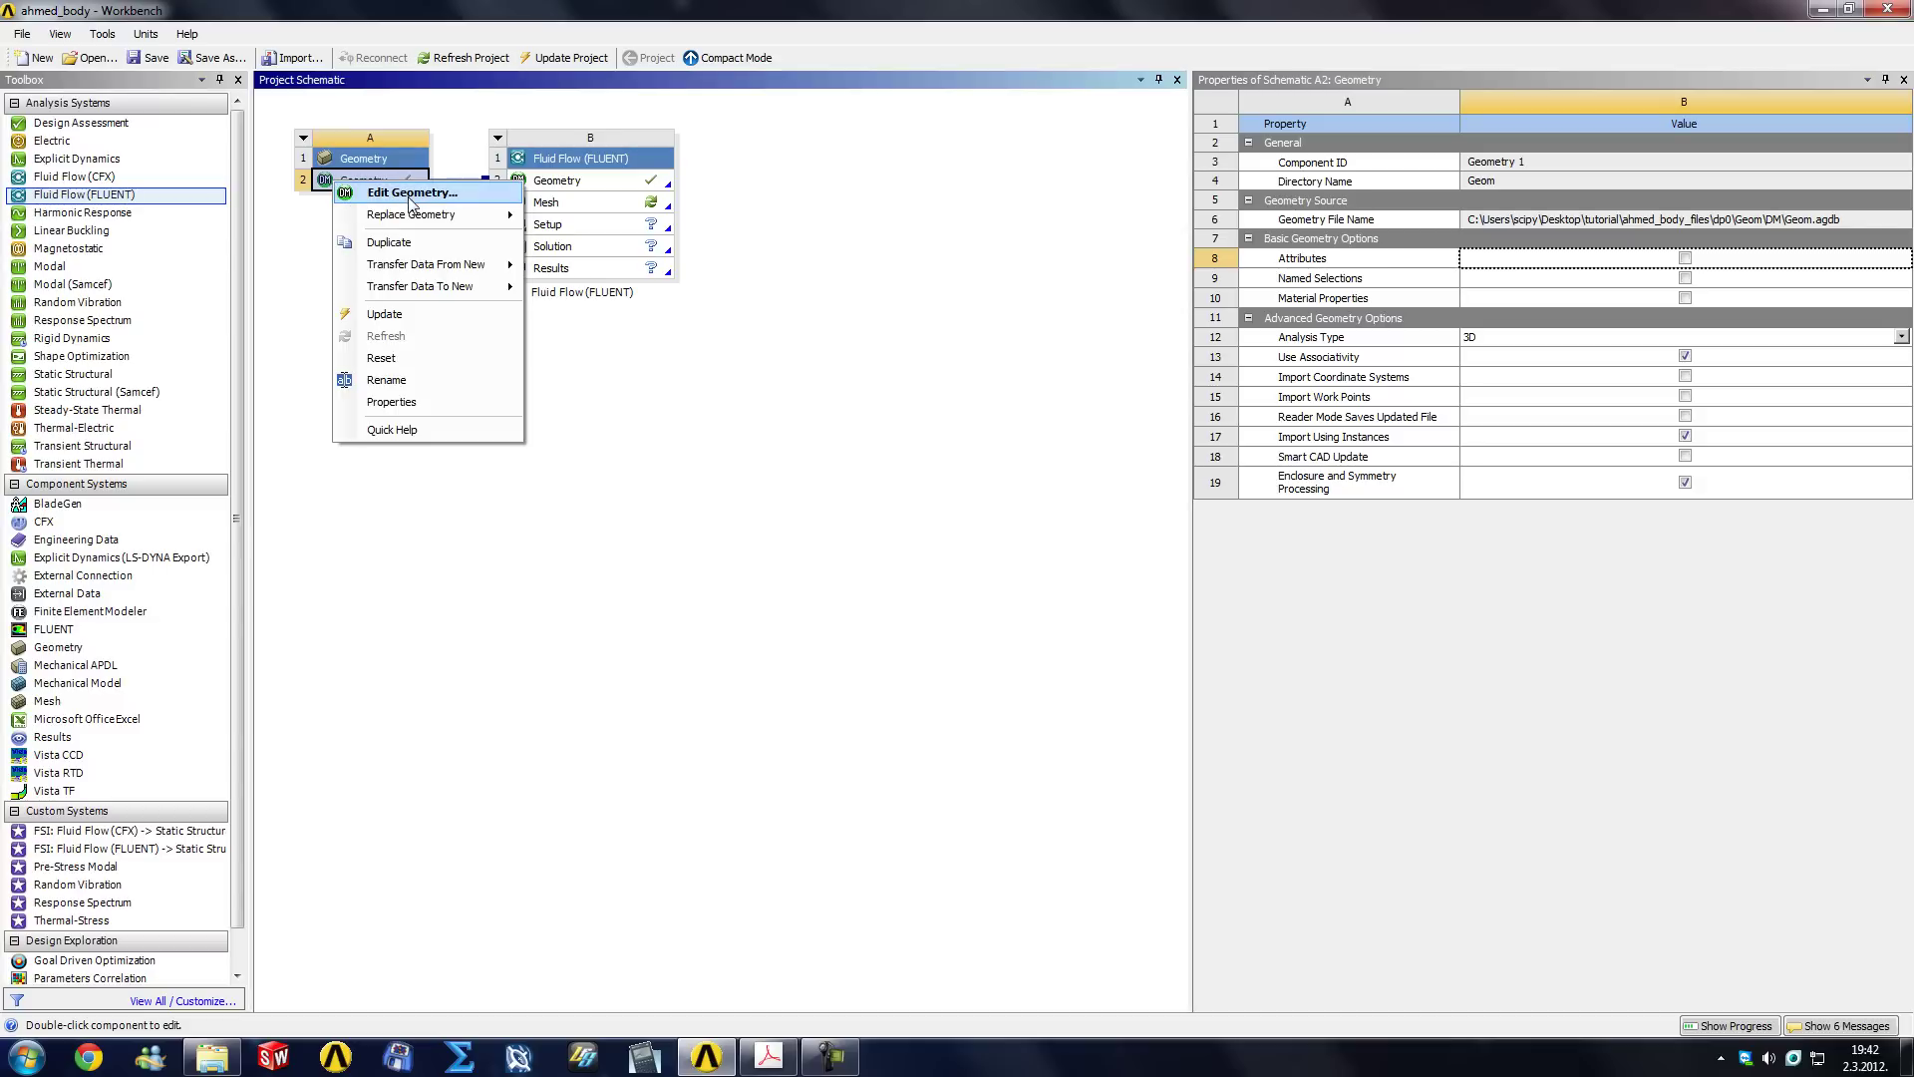
Open the Mesh cell of the Fluid Flow (FLUENT) system for editing.
right_click(591, 210)
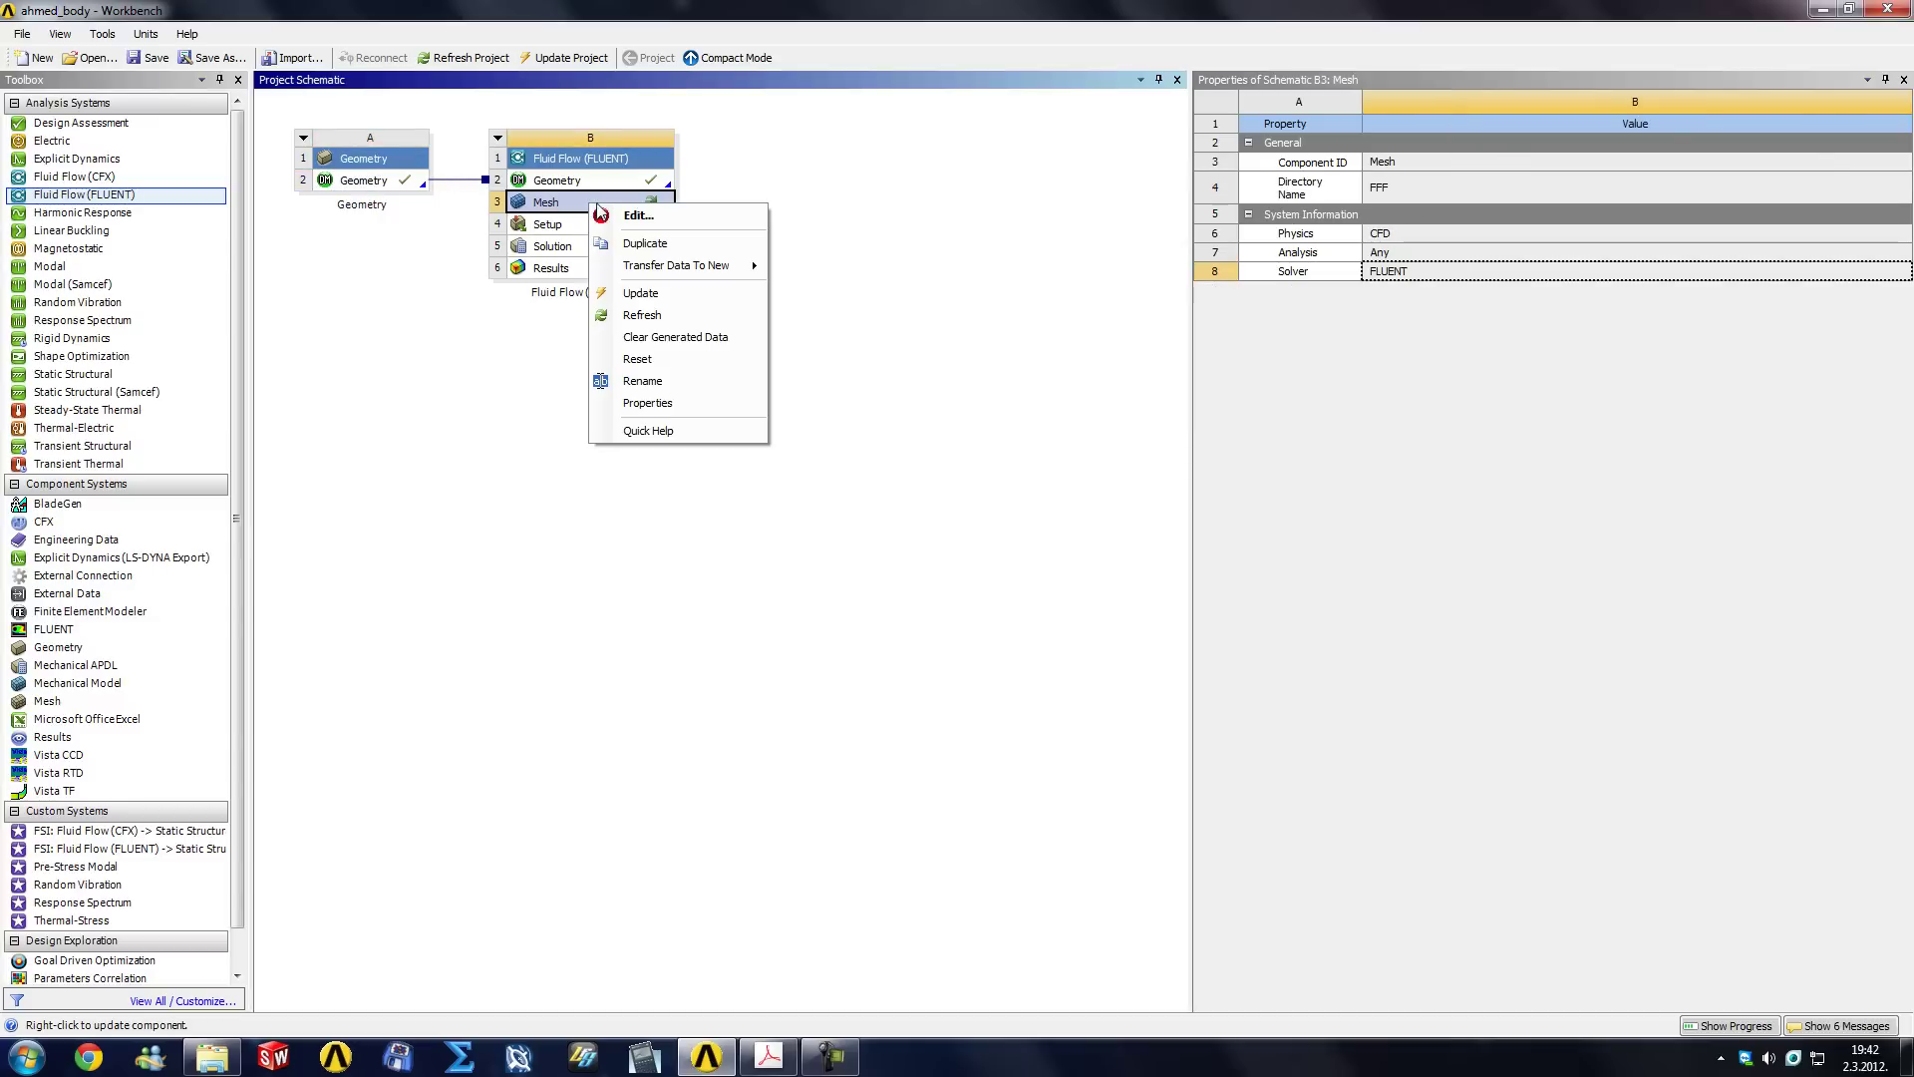
left_click(621, 215)
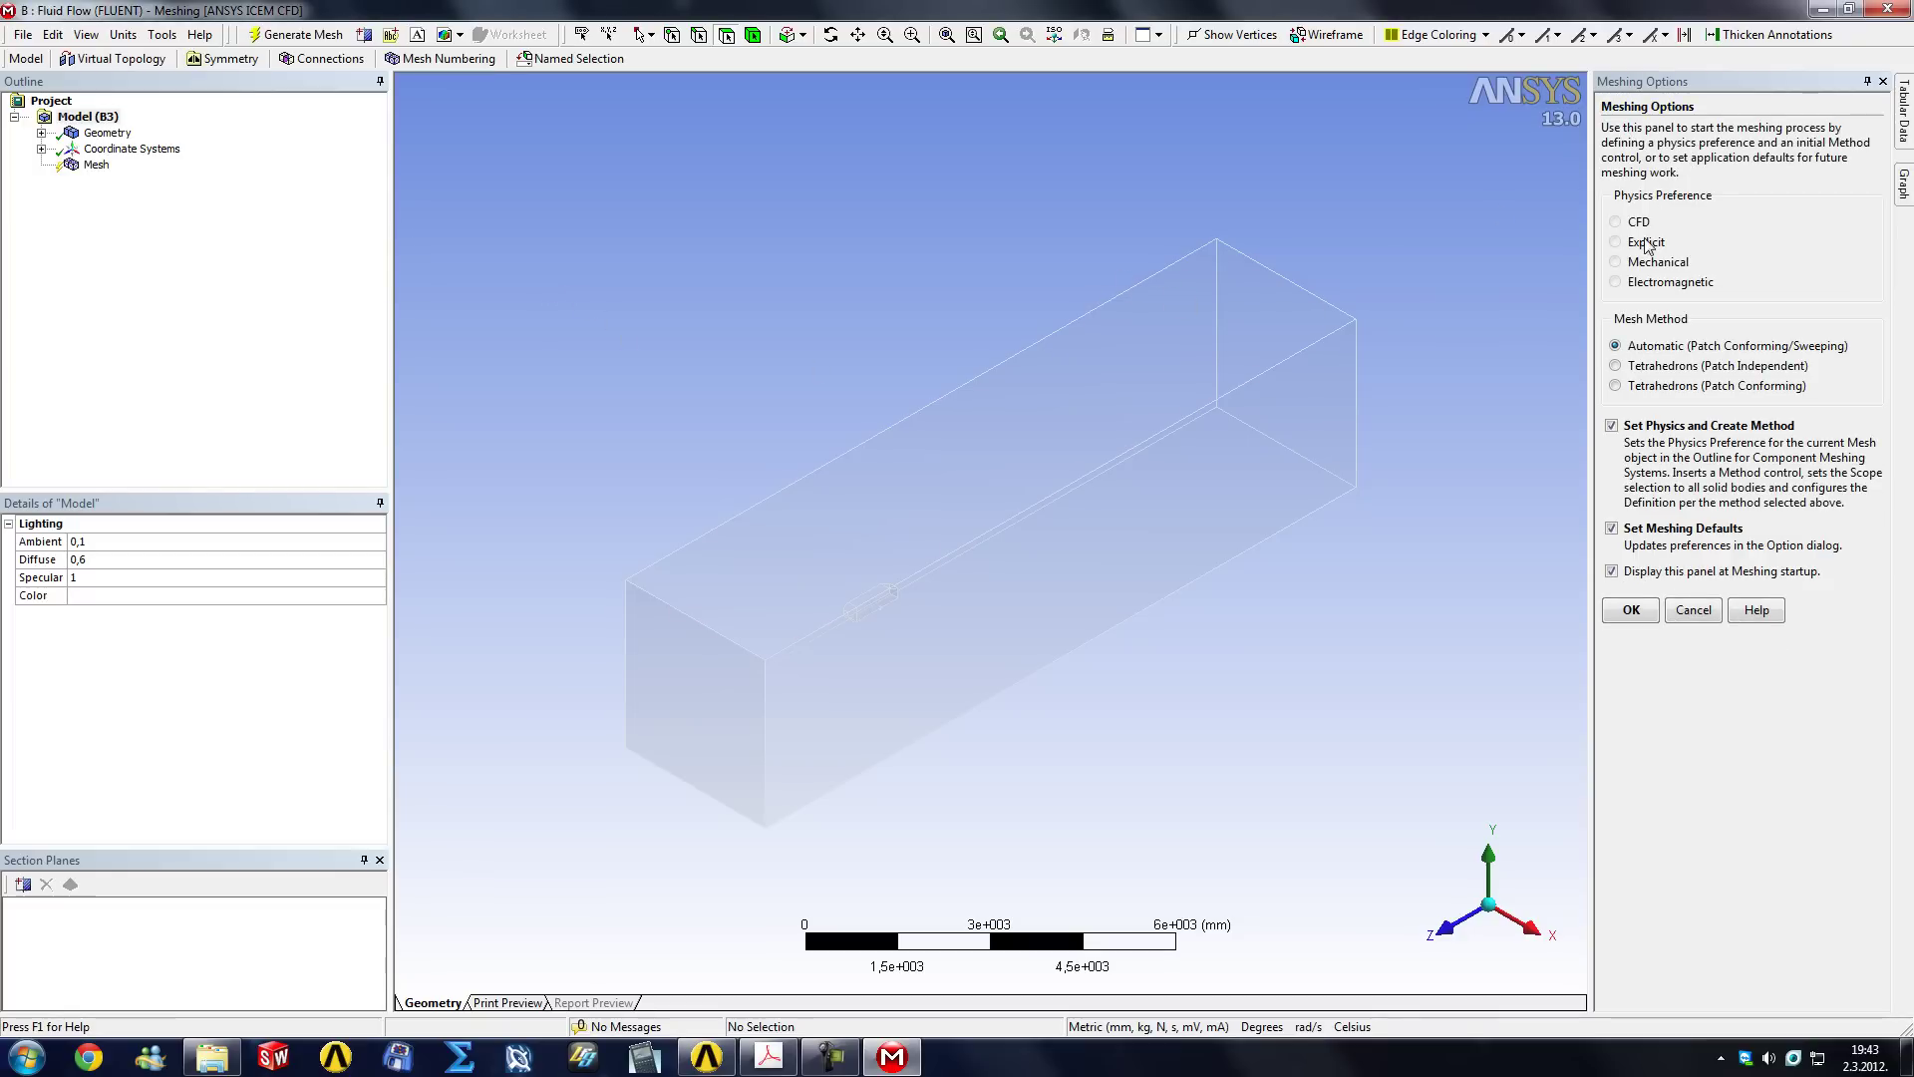
Switch to Workbench and add a standalone Mesh component system to the project schematic.
left_click(706, 1055)
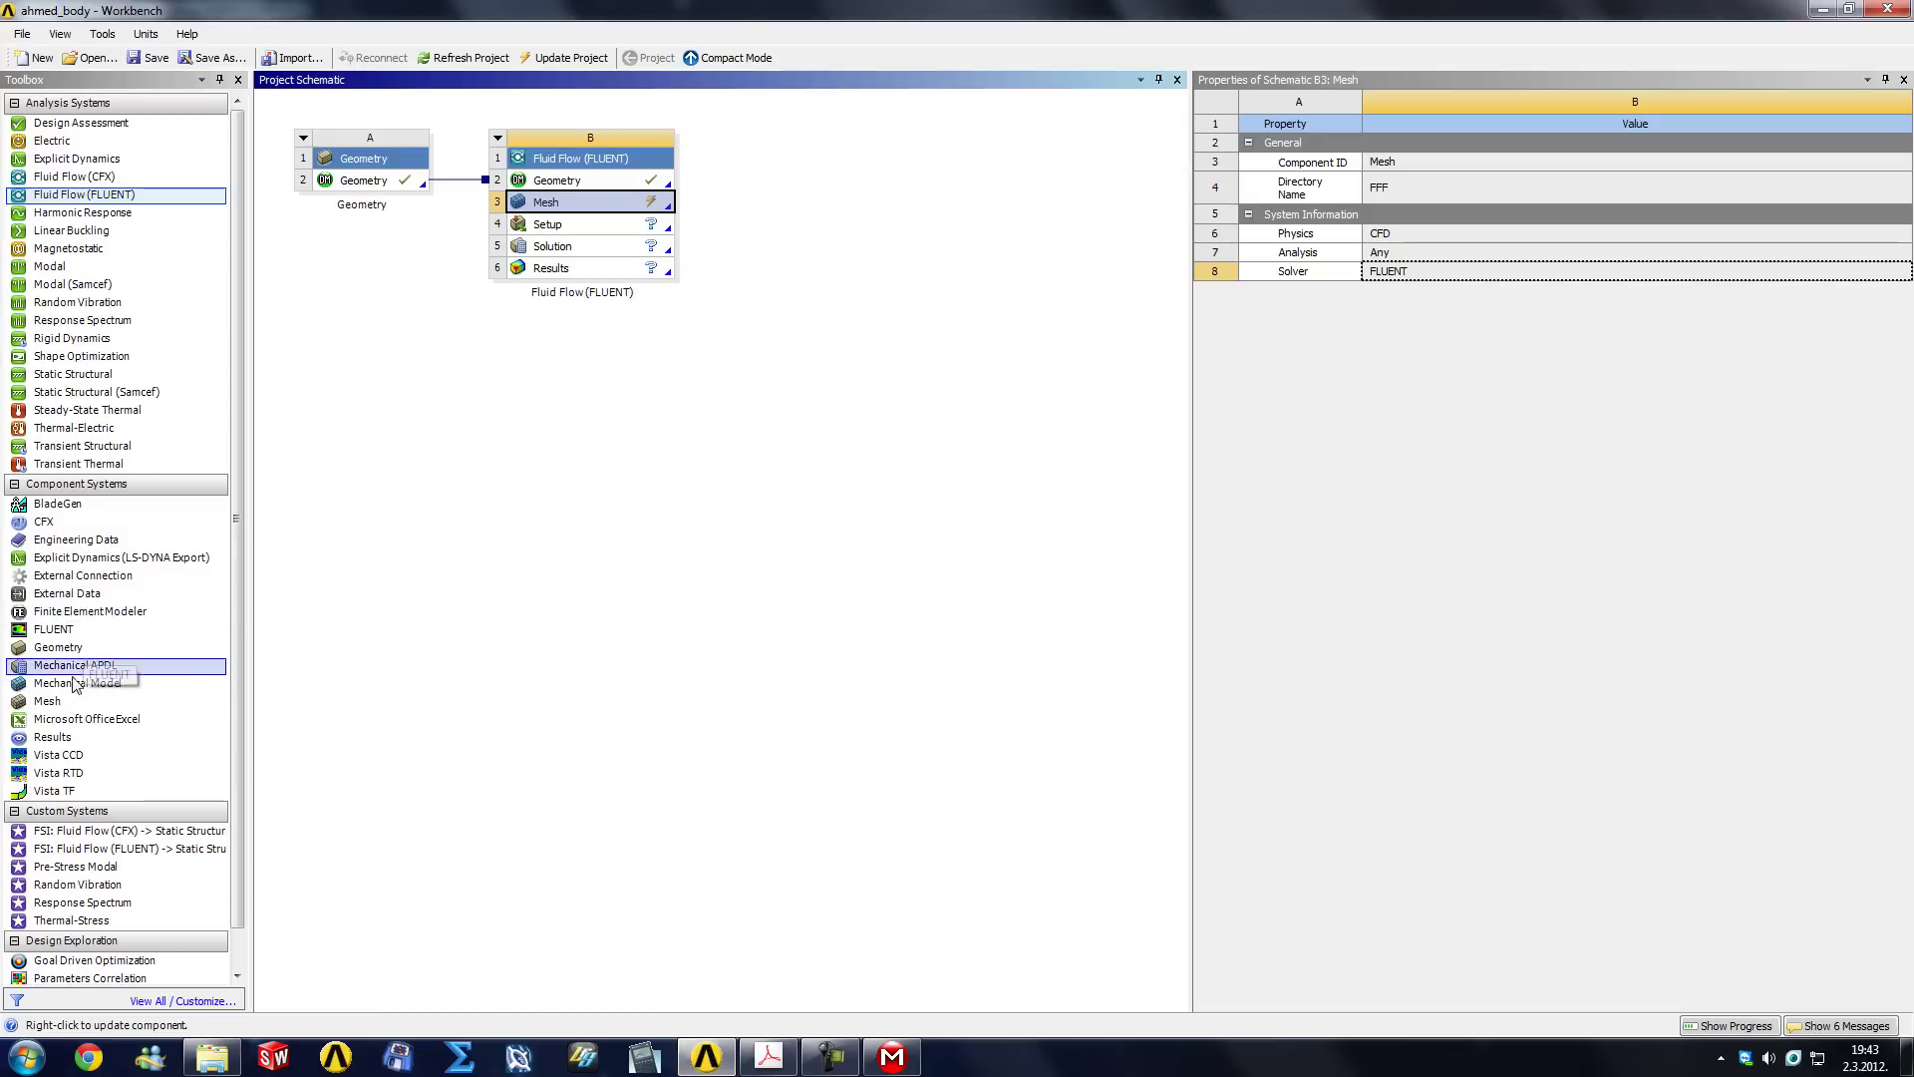
double_click(47, 702)
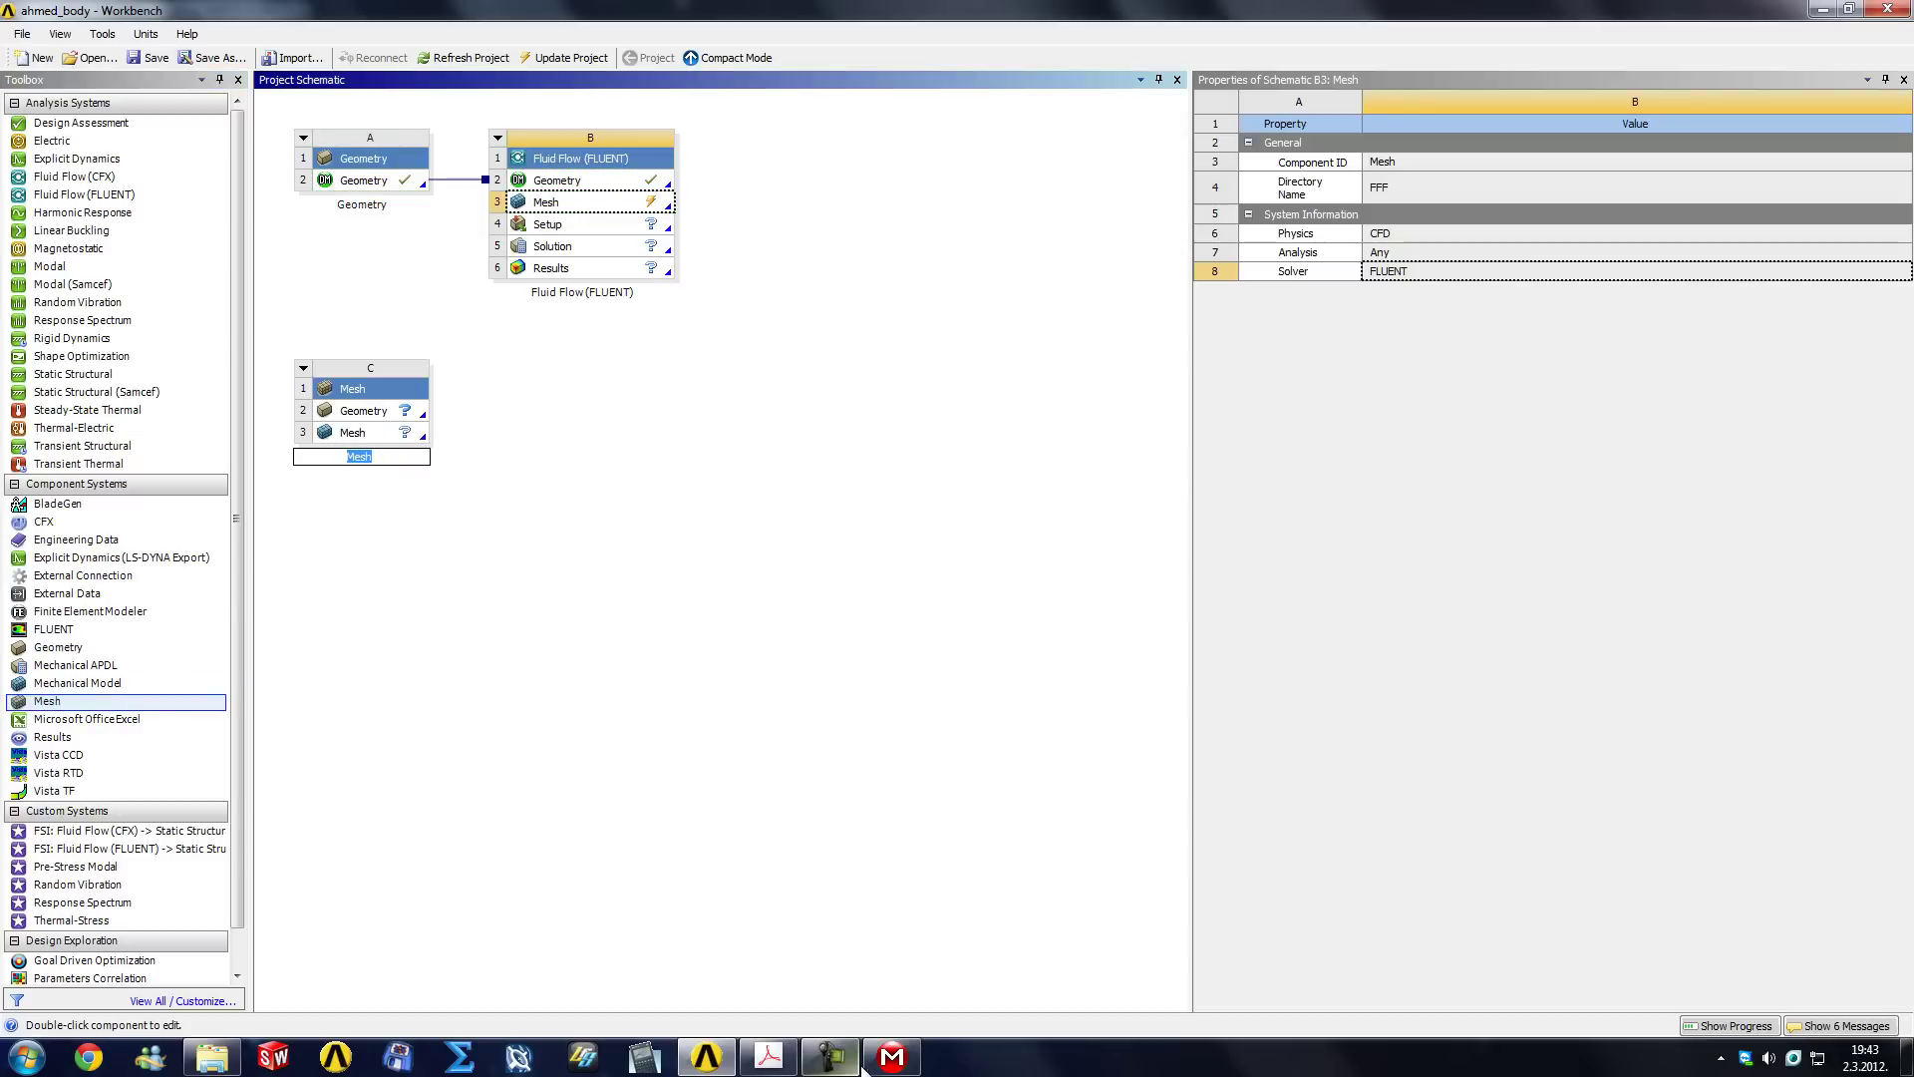
Switch to the Meshing application and accept the meshing options with the Automatic (Patch Conforming/Sweeping) method.
left_click(890, 1059)
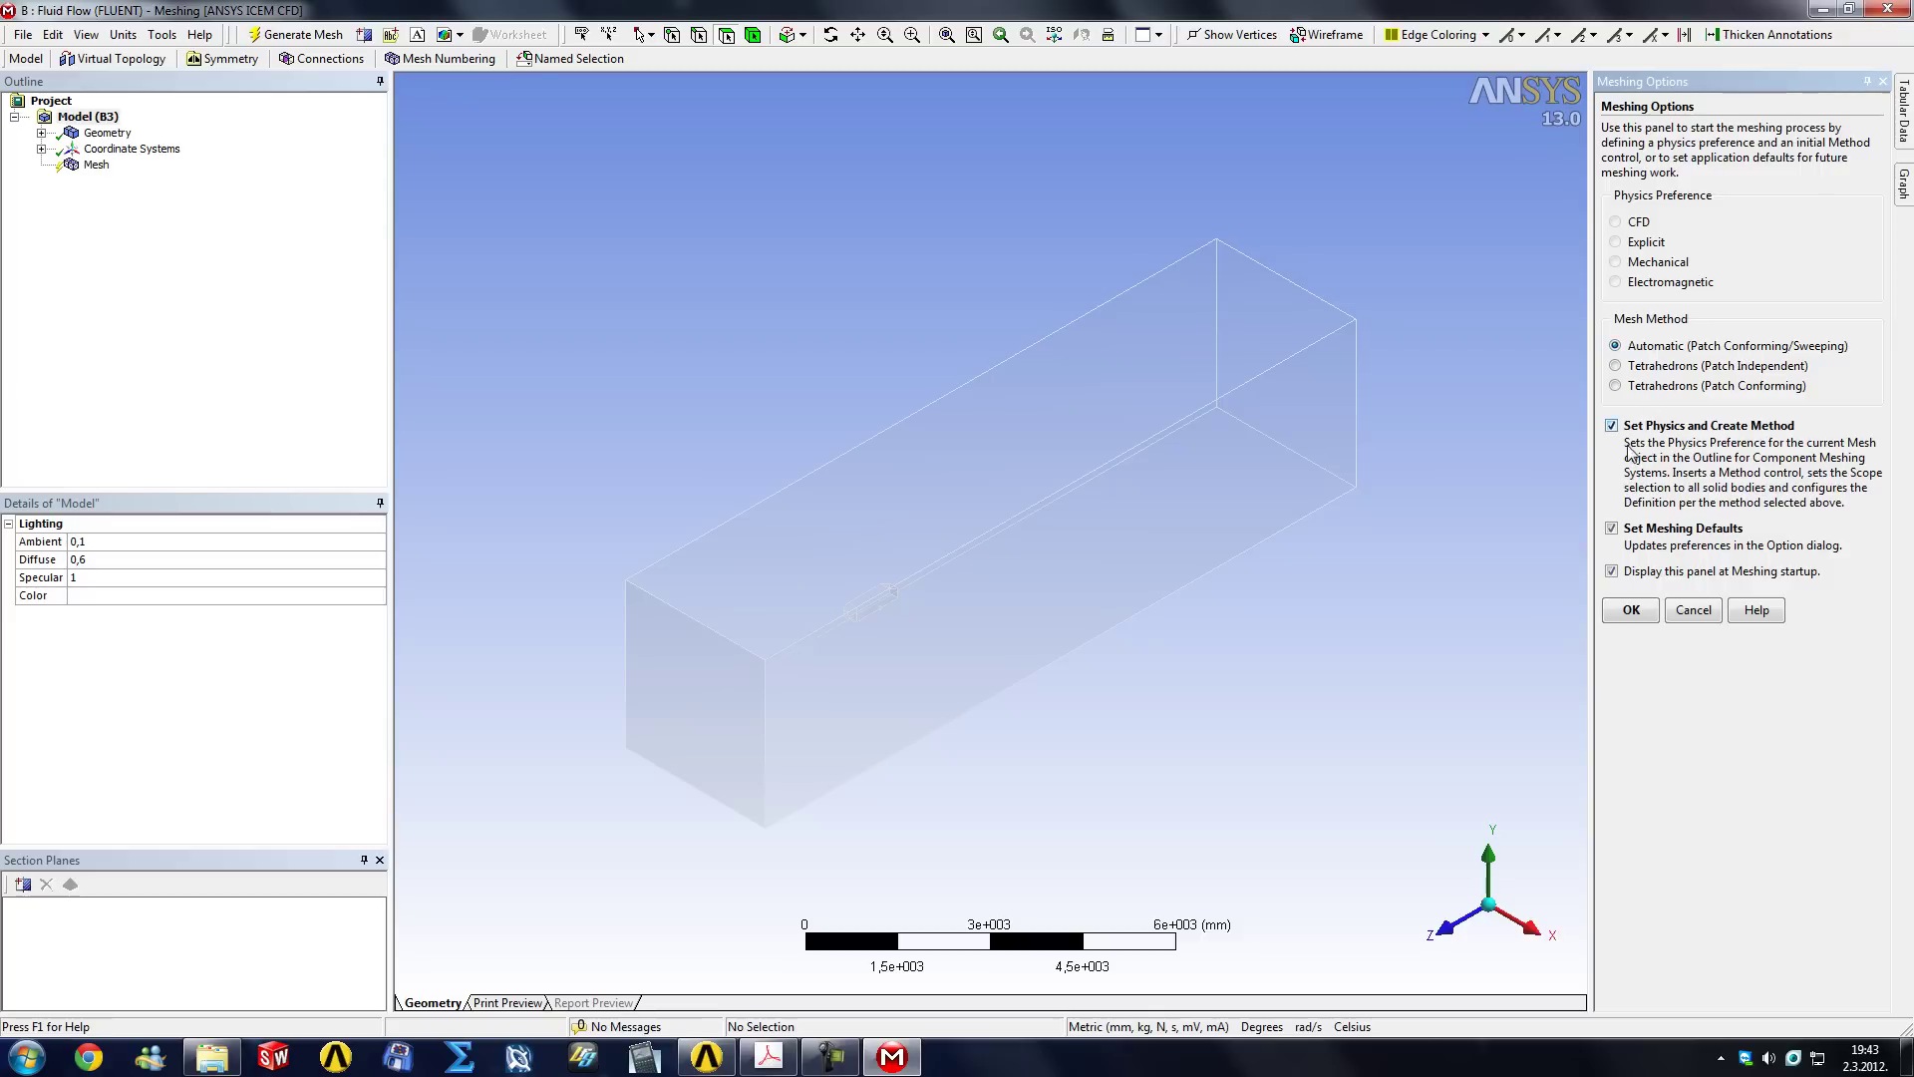
left_click(1631, 609)
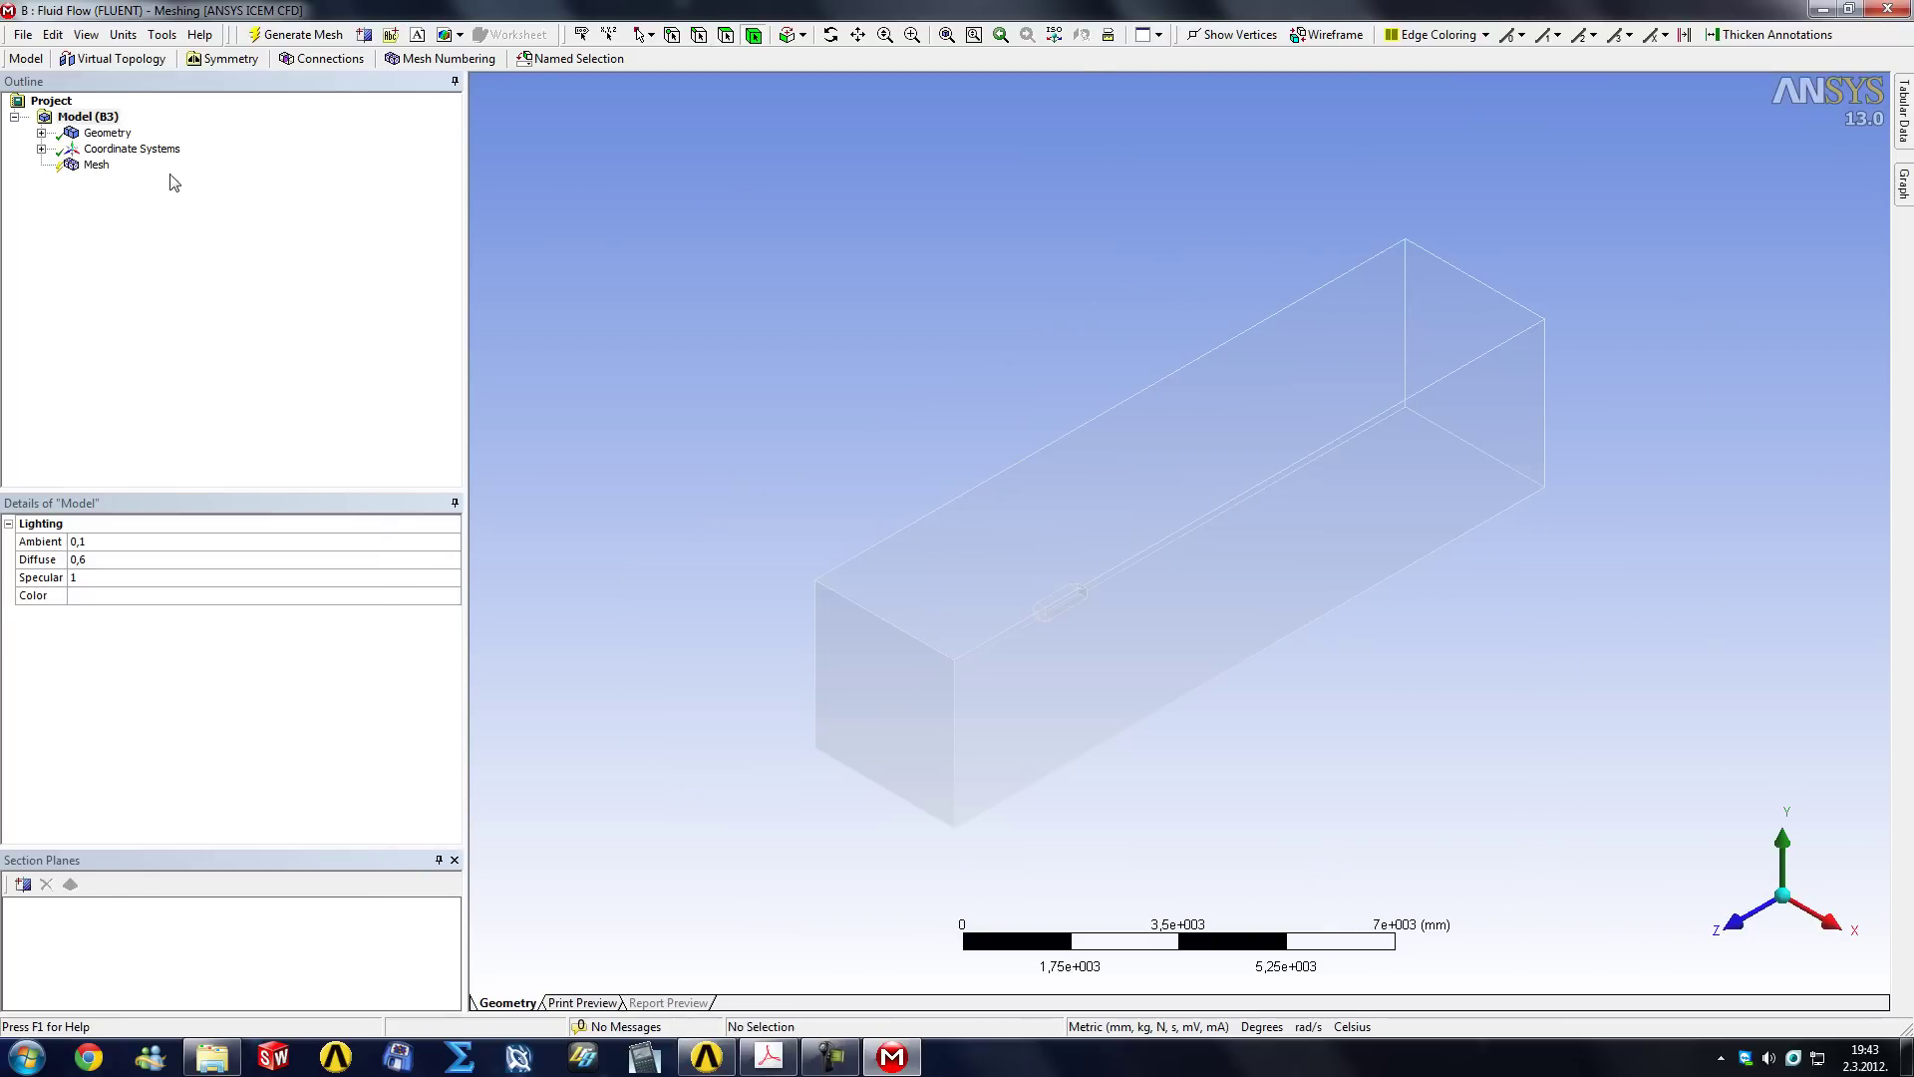
Update the mesh of the air domain using the default CFD and Fluent settings.
left_click(93, 166)
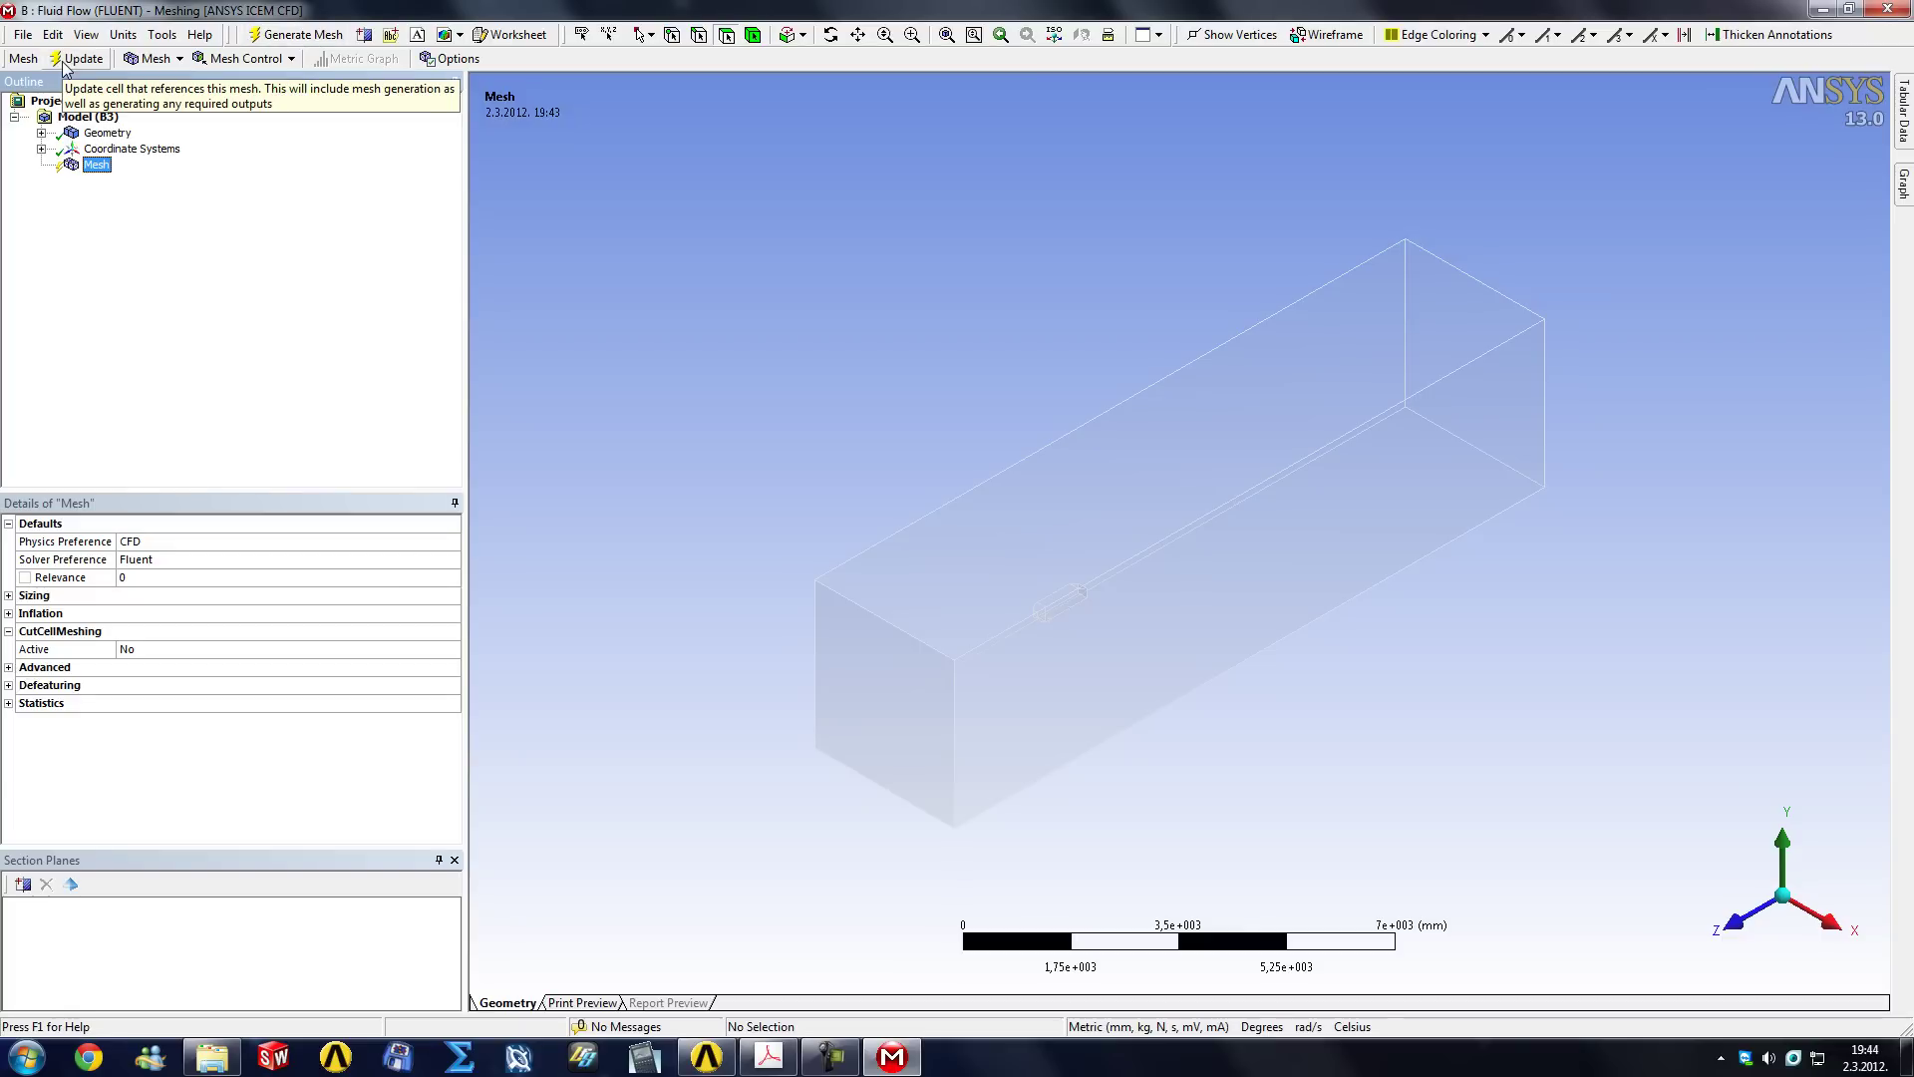
middle_click_drag(688, 553, 1067, 513)
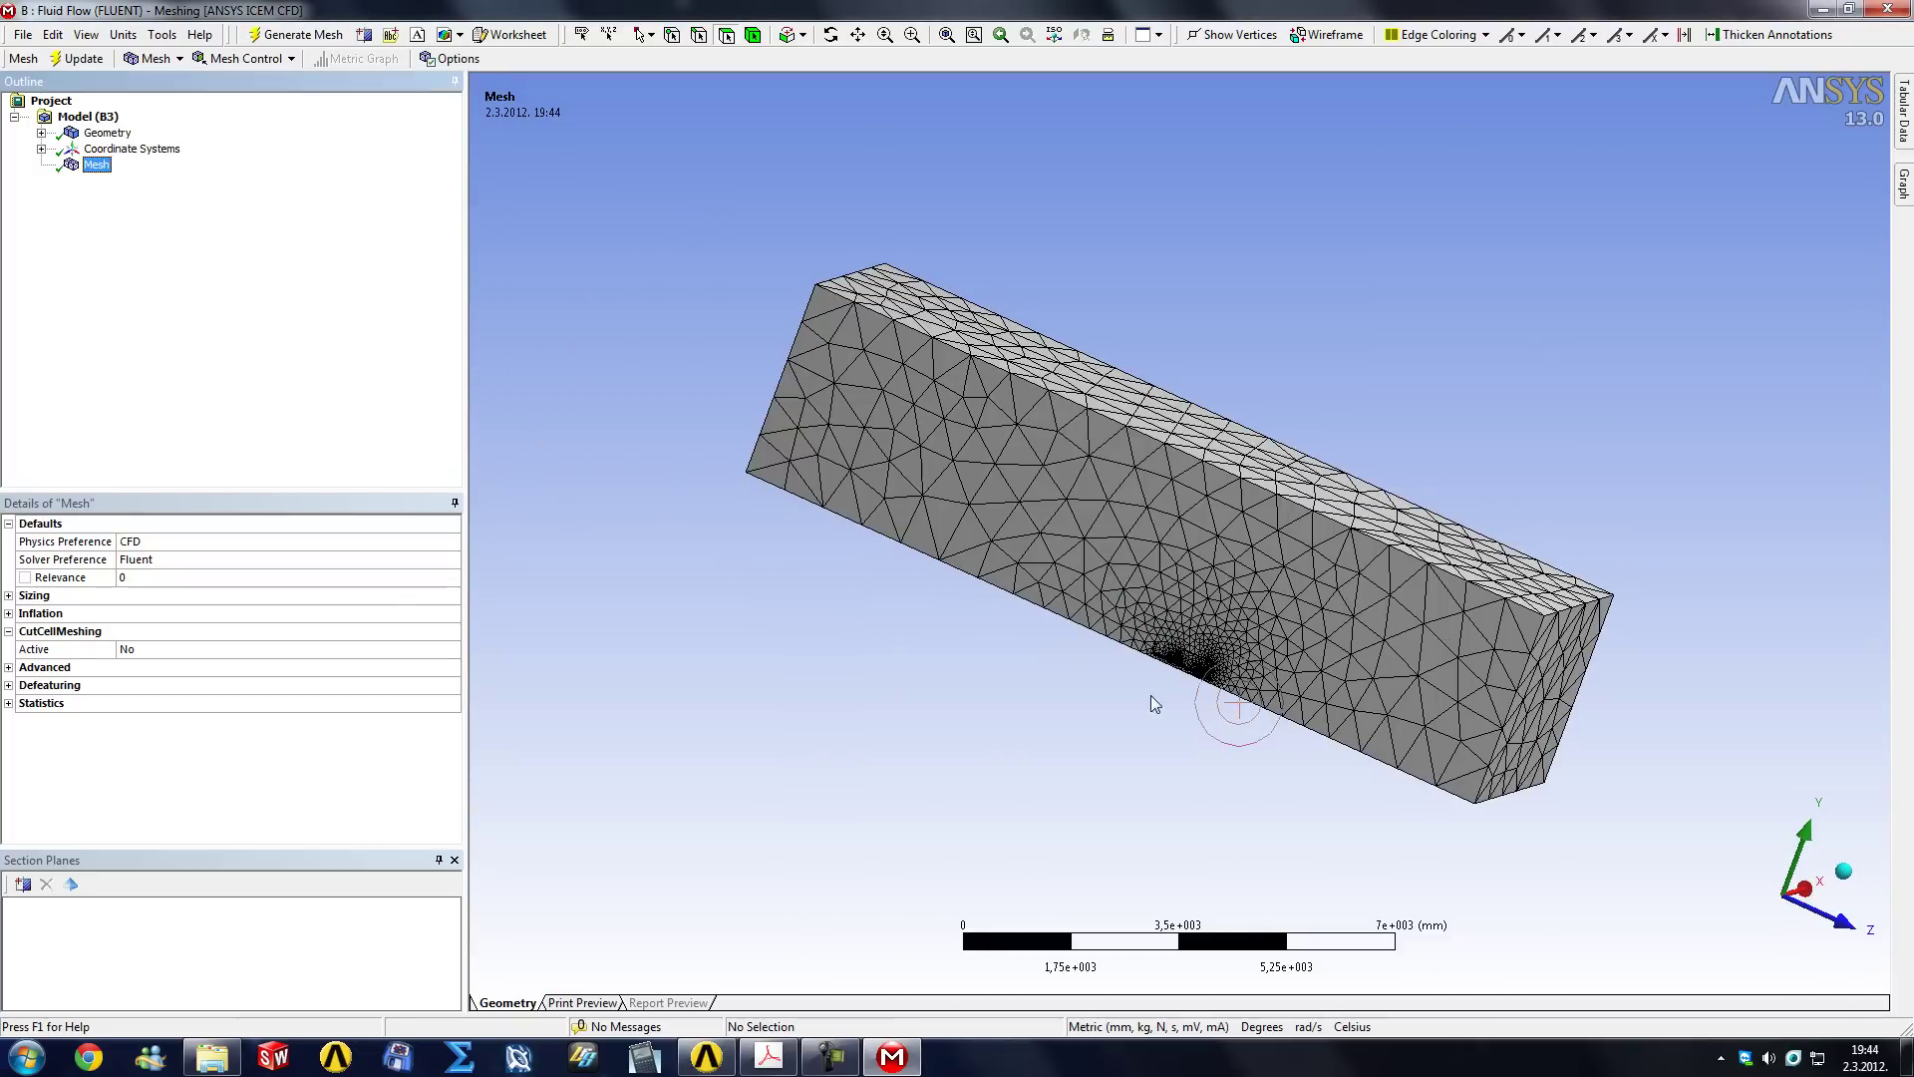
Examine the mesh up close around the car body, including its underside near the legs and its rounded front.
scroll(1125, 618, "up", 8)
middle_click_drag(1269, 727, 802, 124)
left_click(831, 34)
left_click_drag(1148, 513, 1172, 618)
left_click_drag(1266, 616, 1100, 551)
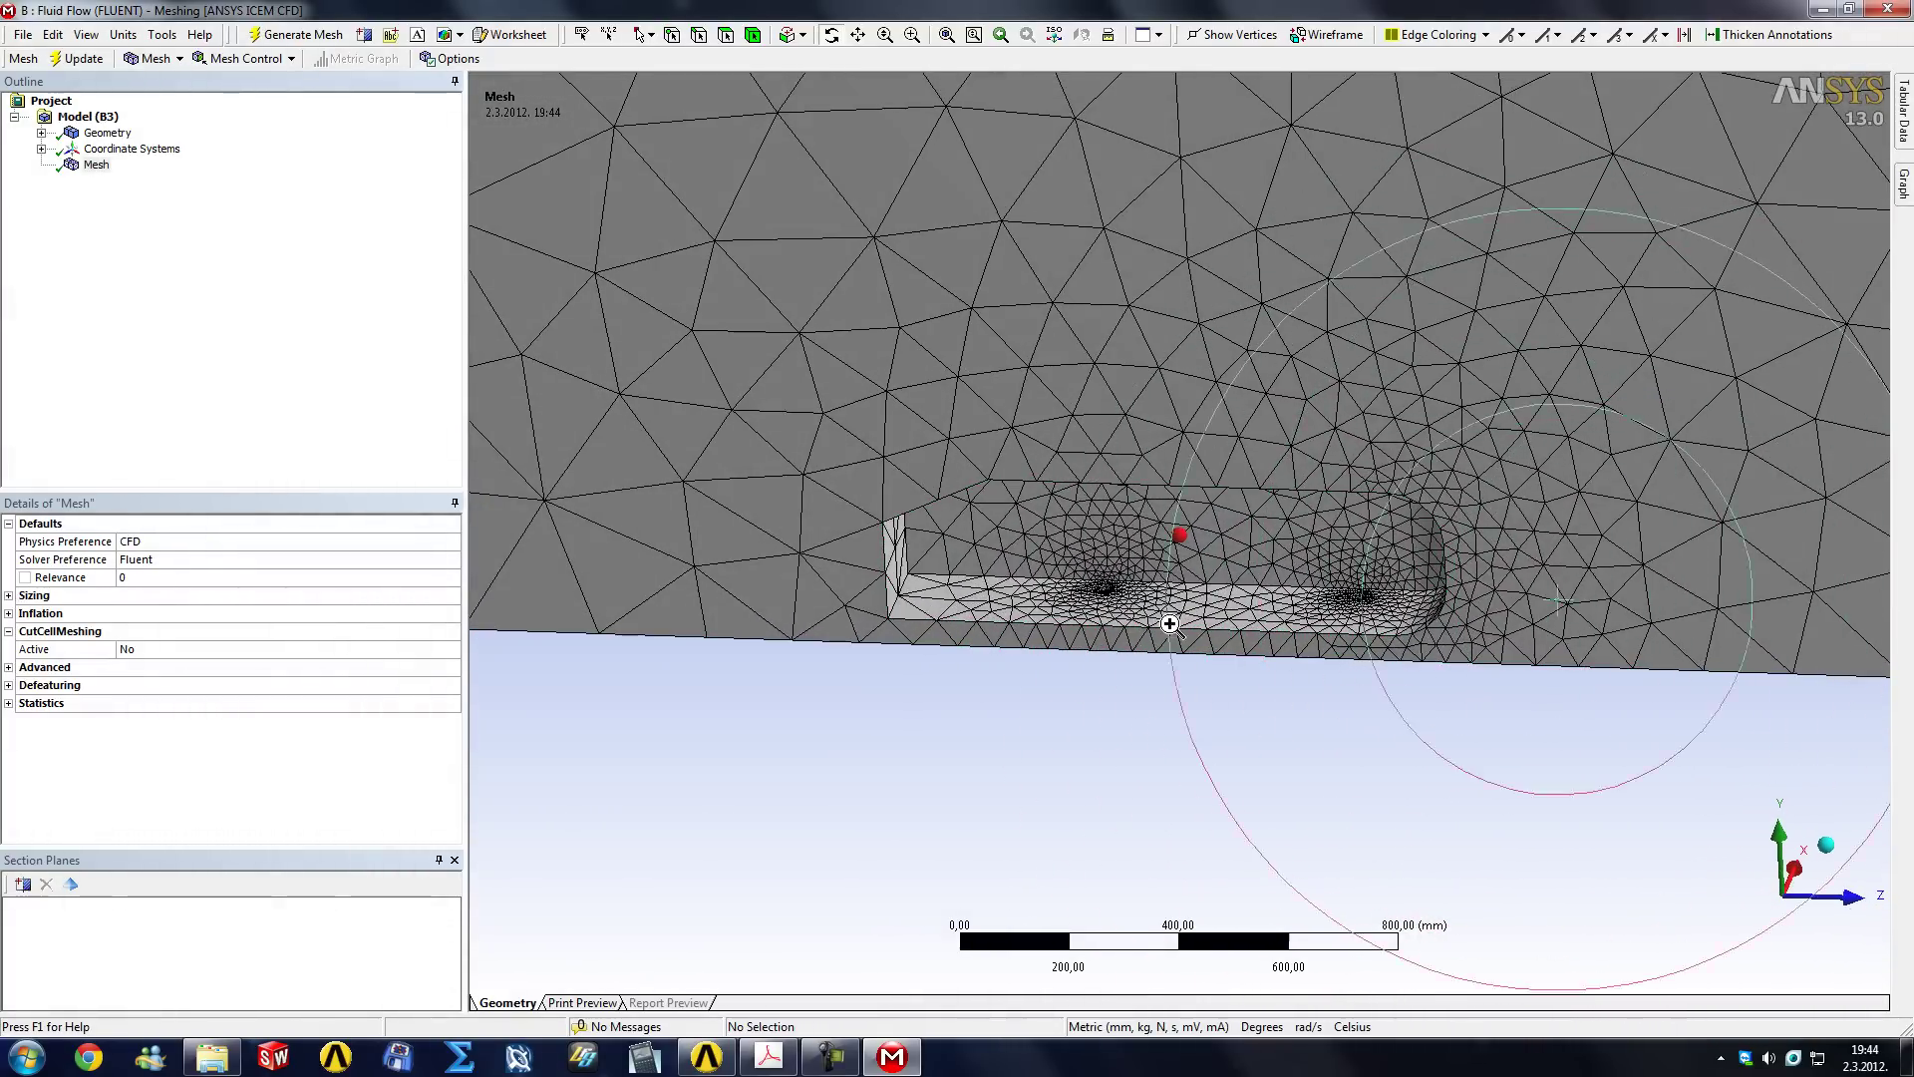
scroll(1137, 614, "up", 10)
scroll(1137, 619, "down", 5)
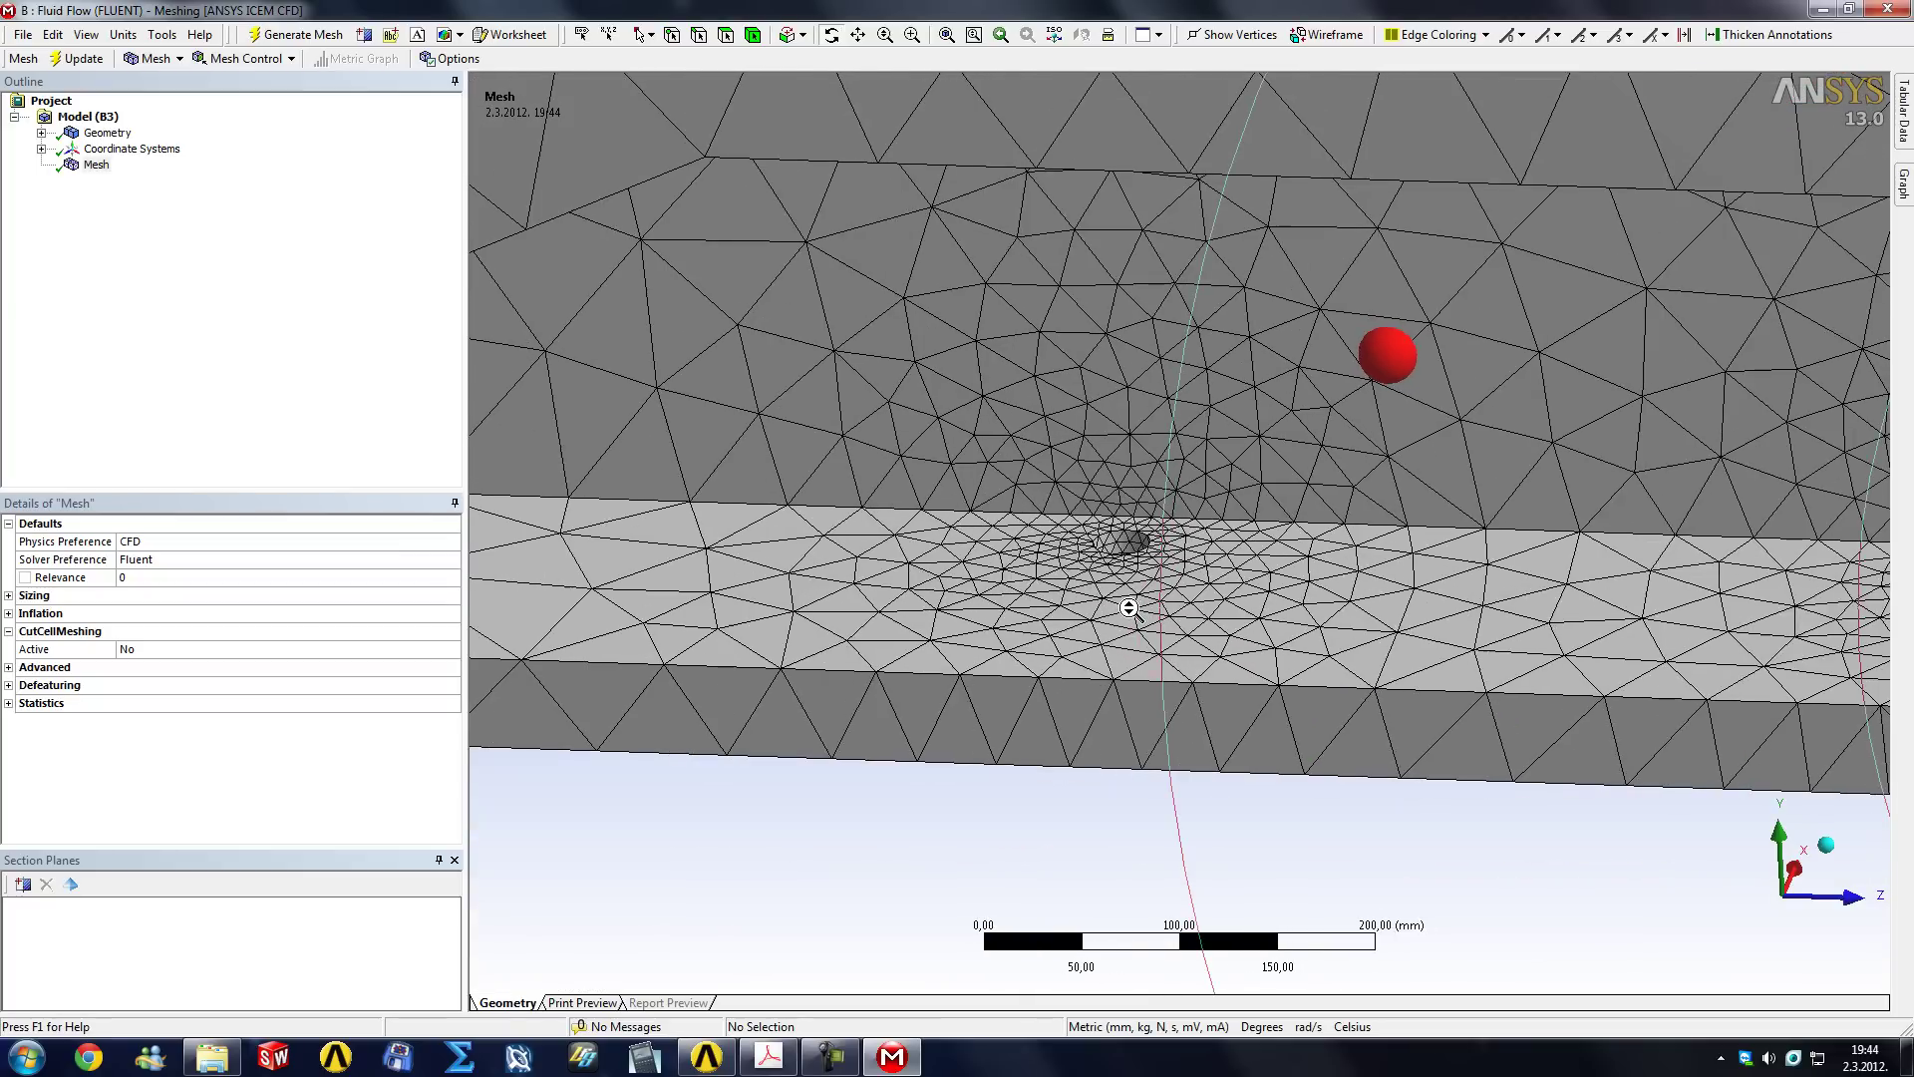
left_click_drag(1137, 611, 1584, 510)
scroll(1579, 513, "up", 5)
scroll(1236, 546, "down", 5)
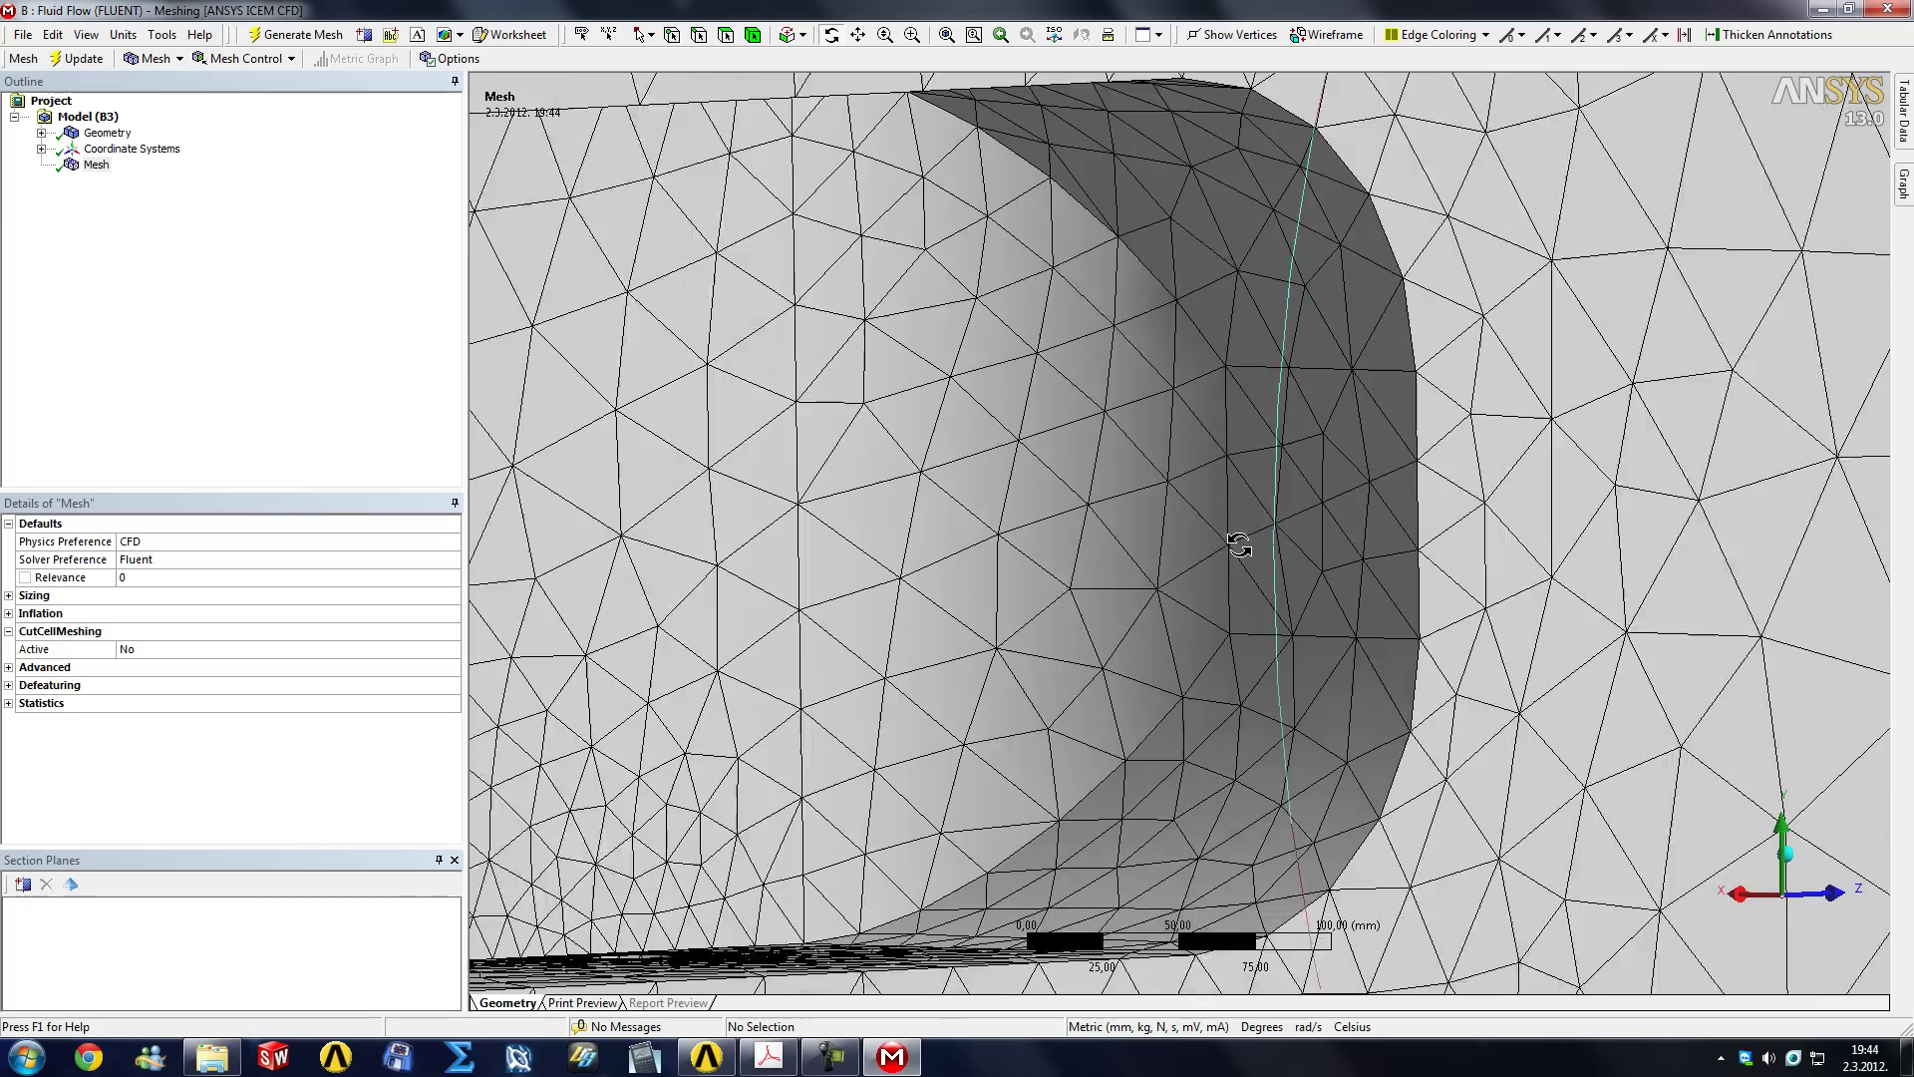
left_click_drag(1143, 605, 855, 659)
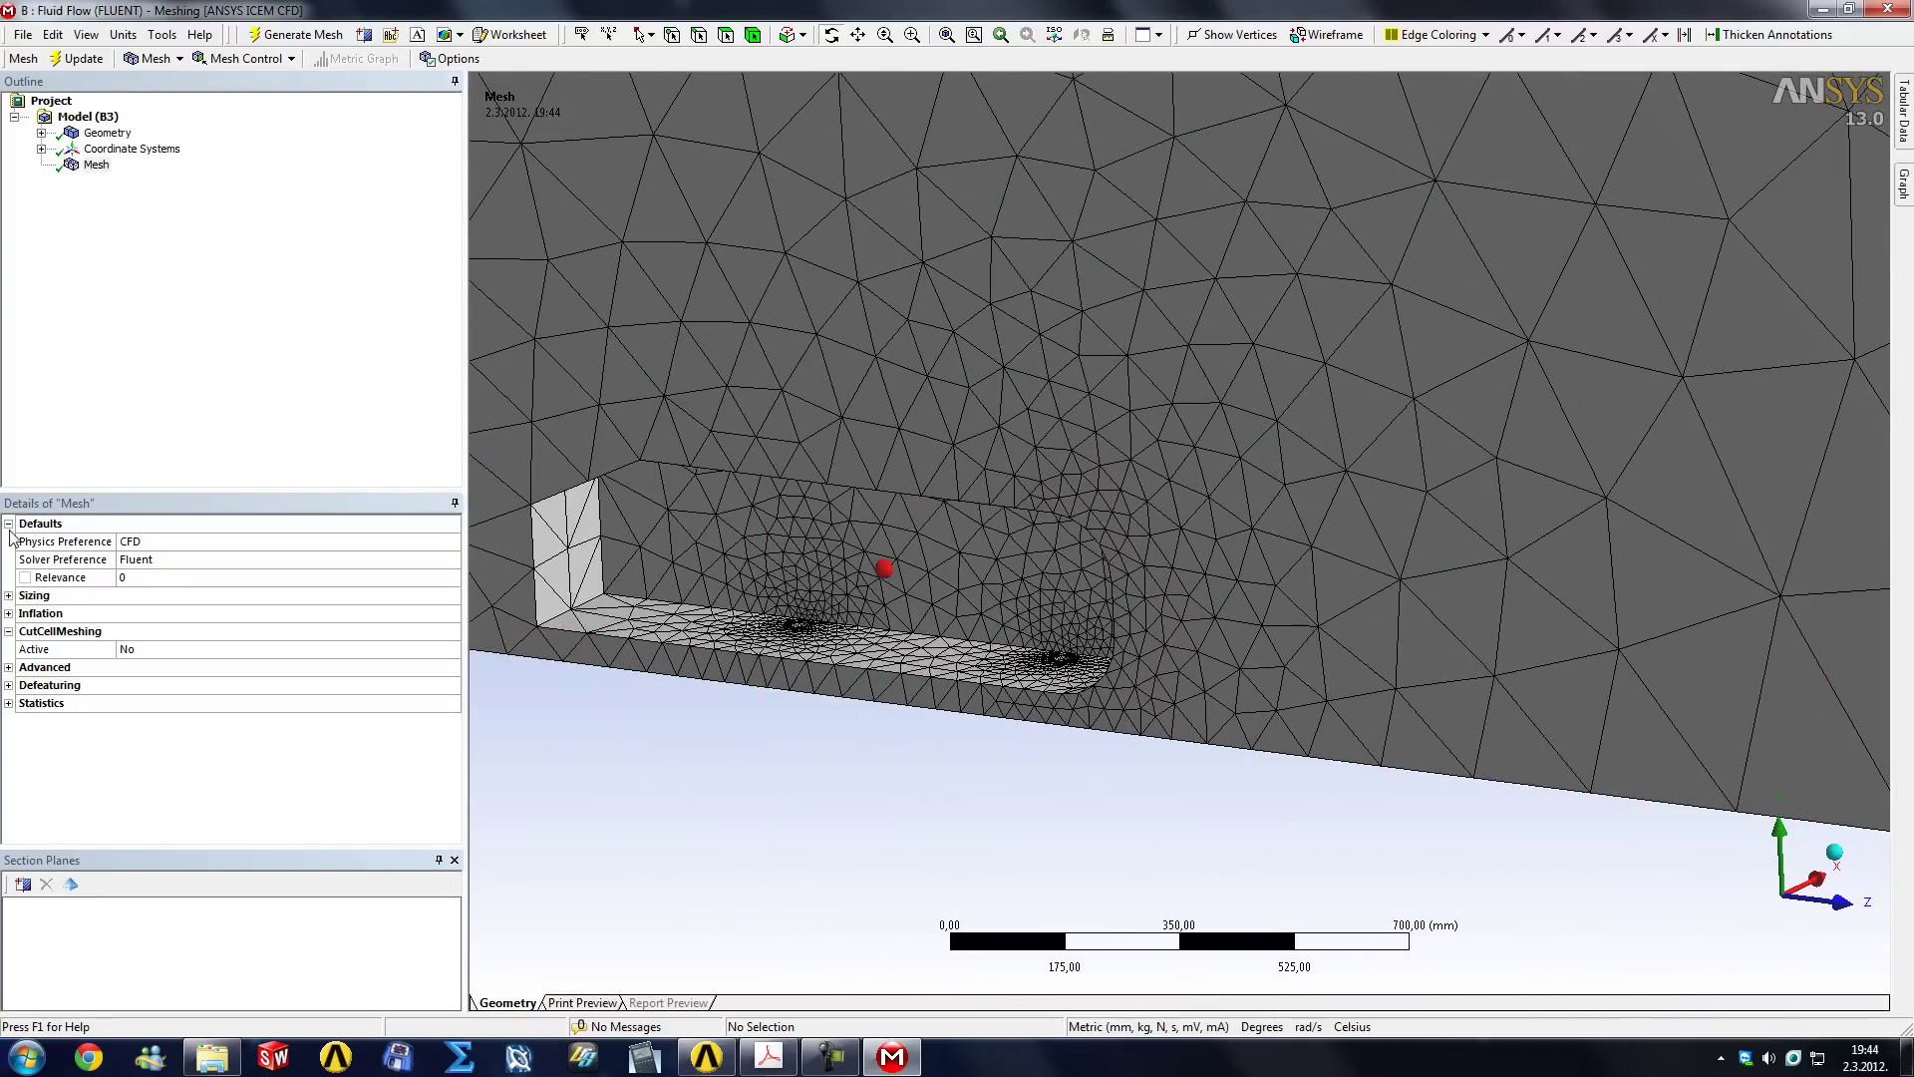
In the mesh sizing settings, set Use Advanced Size Function to On: Proximity and Curvature.
left_click(8, 596)
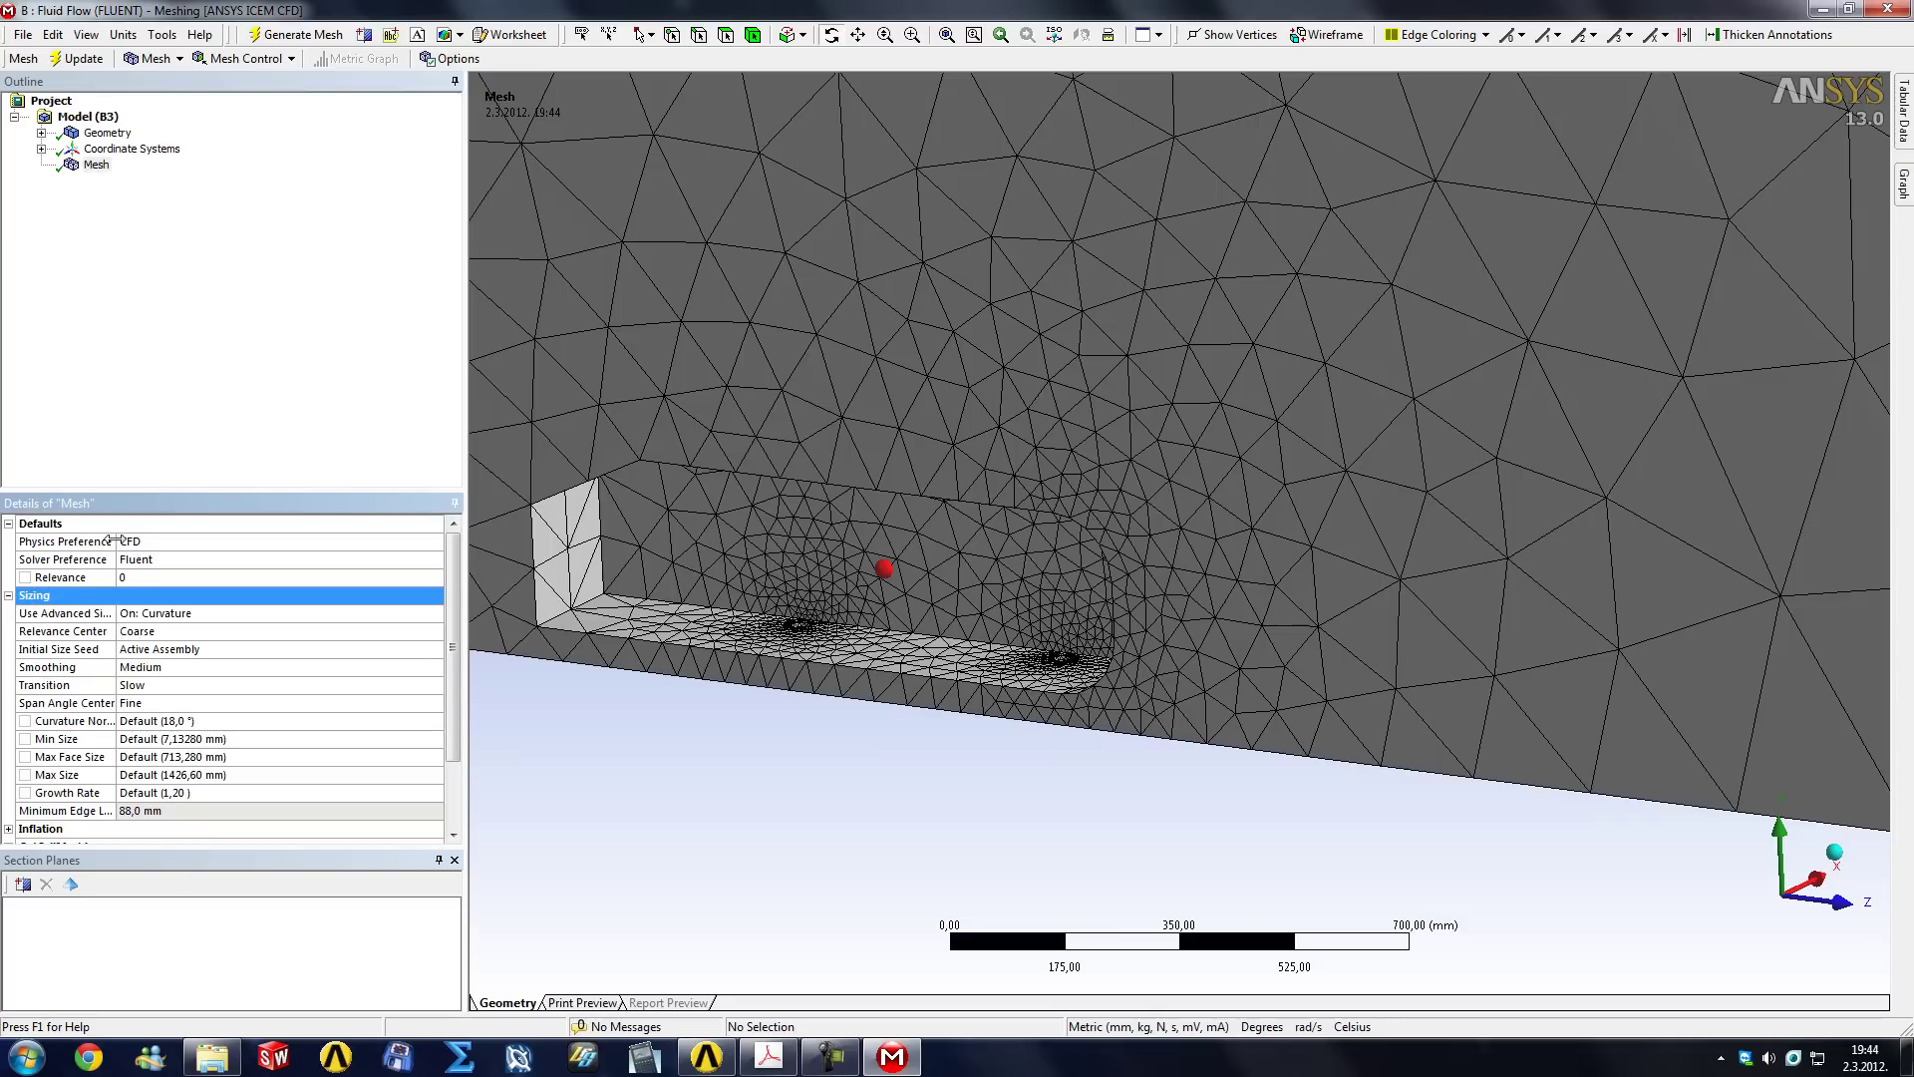
left_click_drag(116, 541, 172, 541)
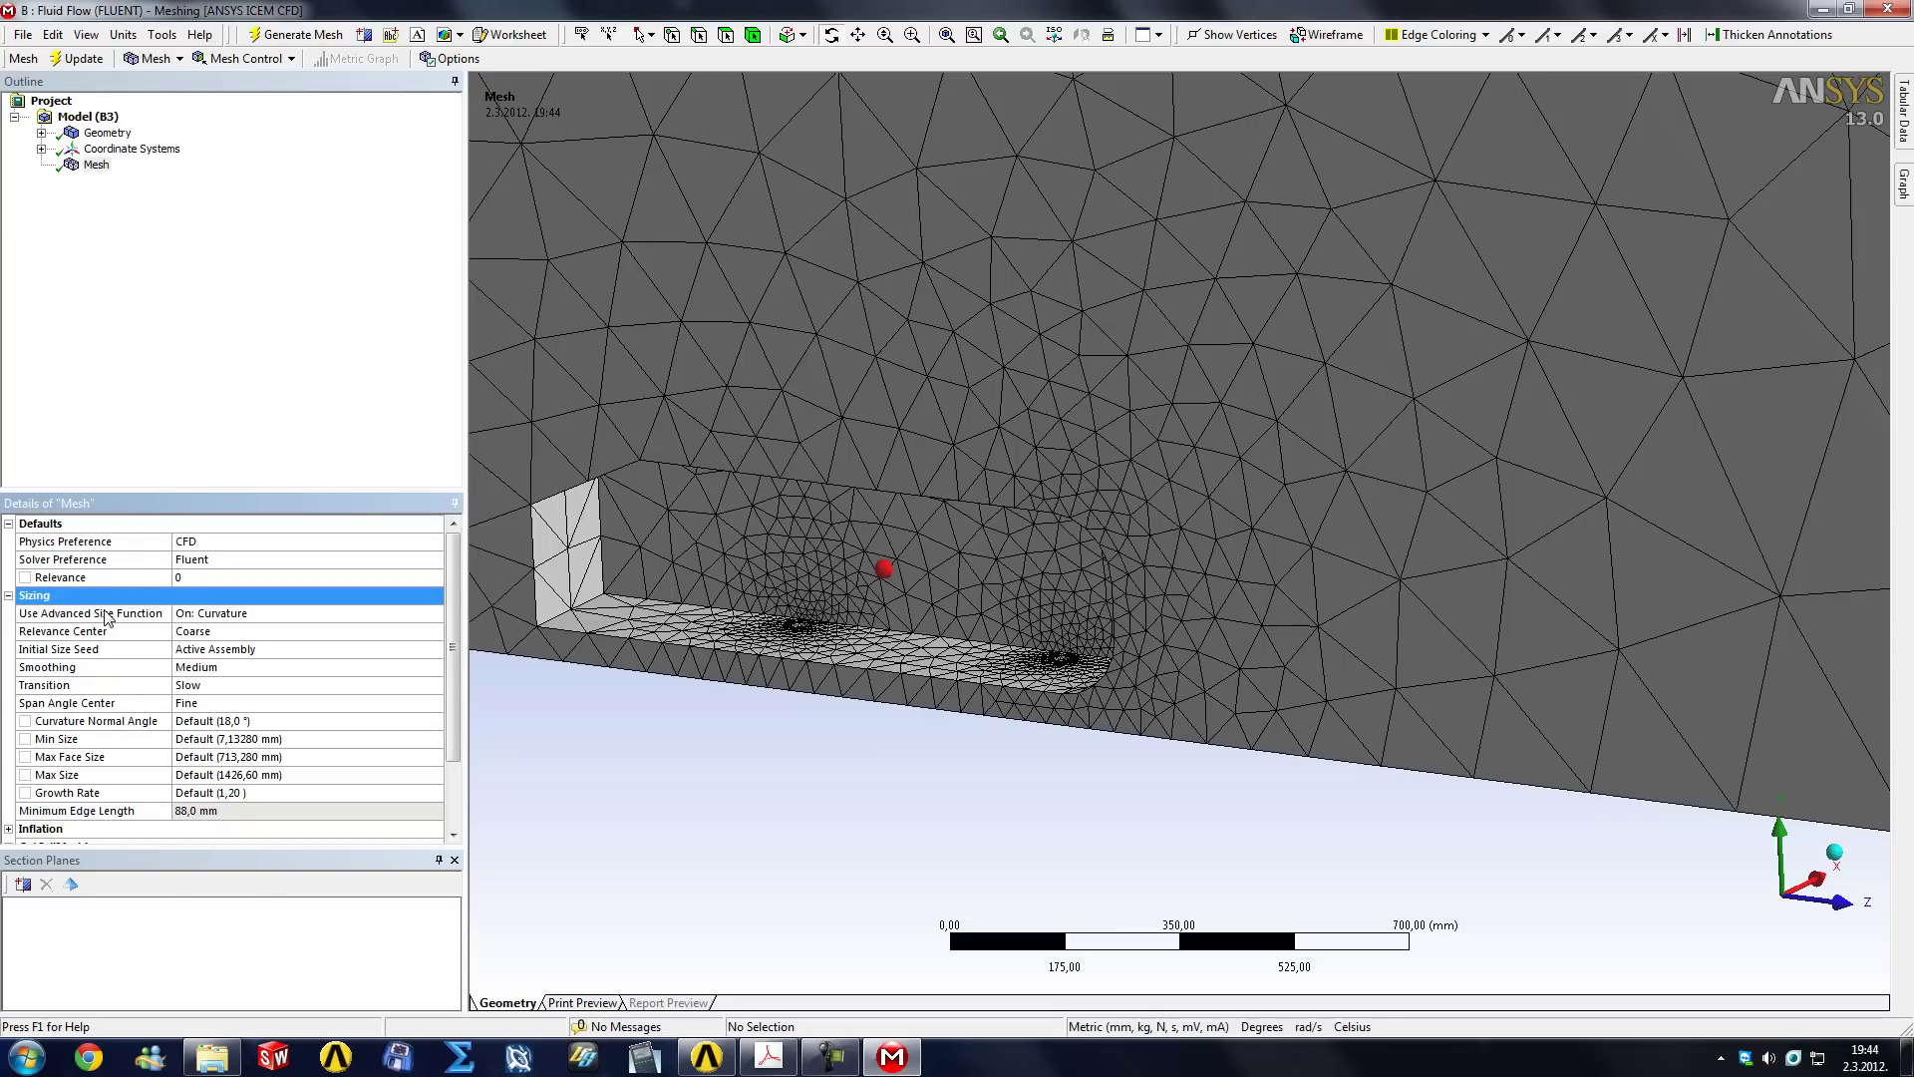
left_click_drag(169, 540, 135, 546)
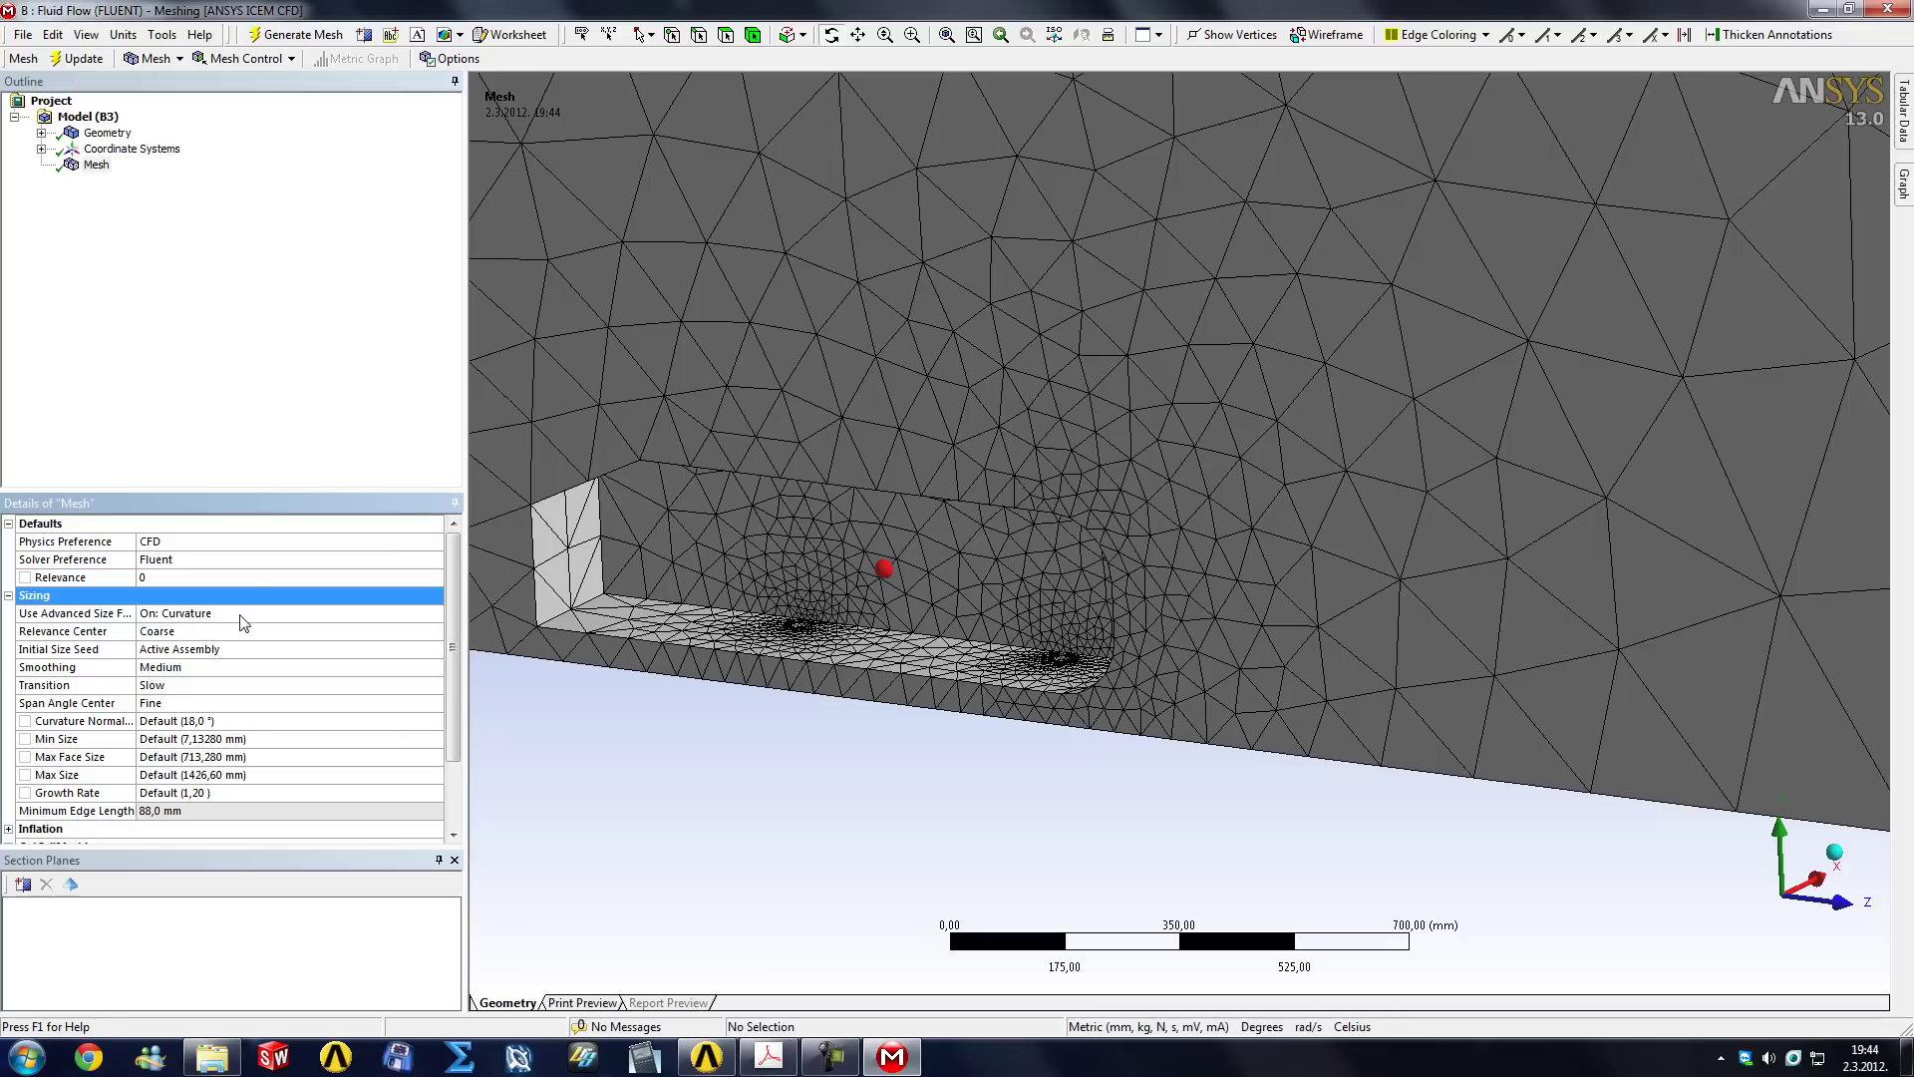
left_click(387, 623)
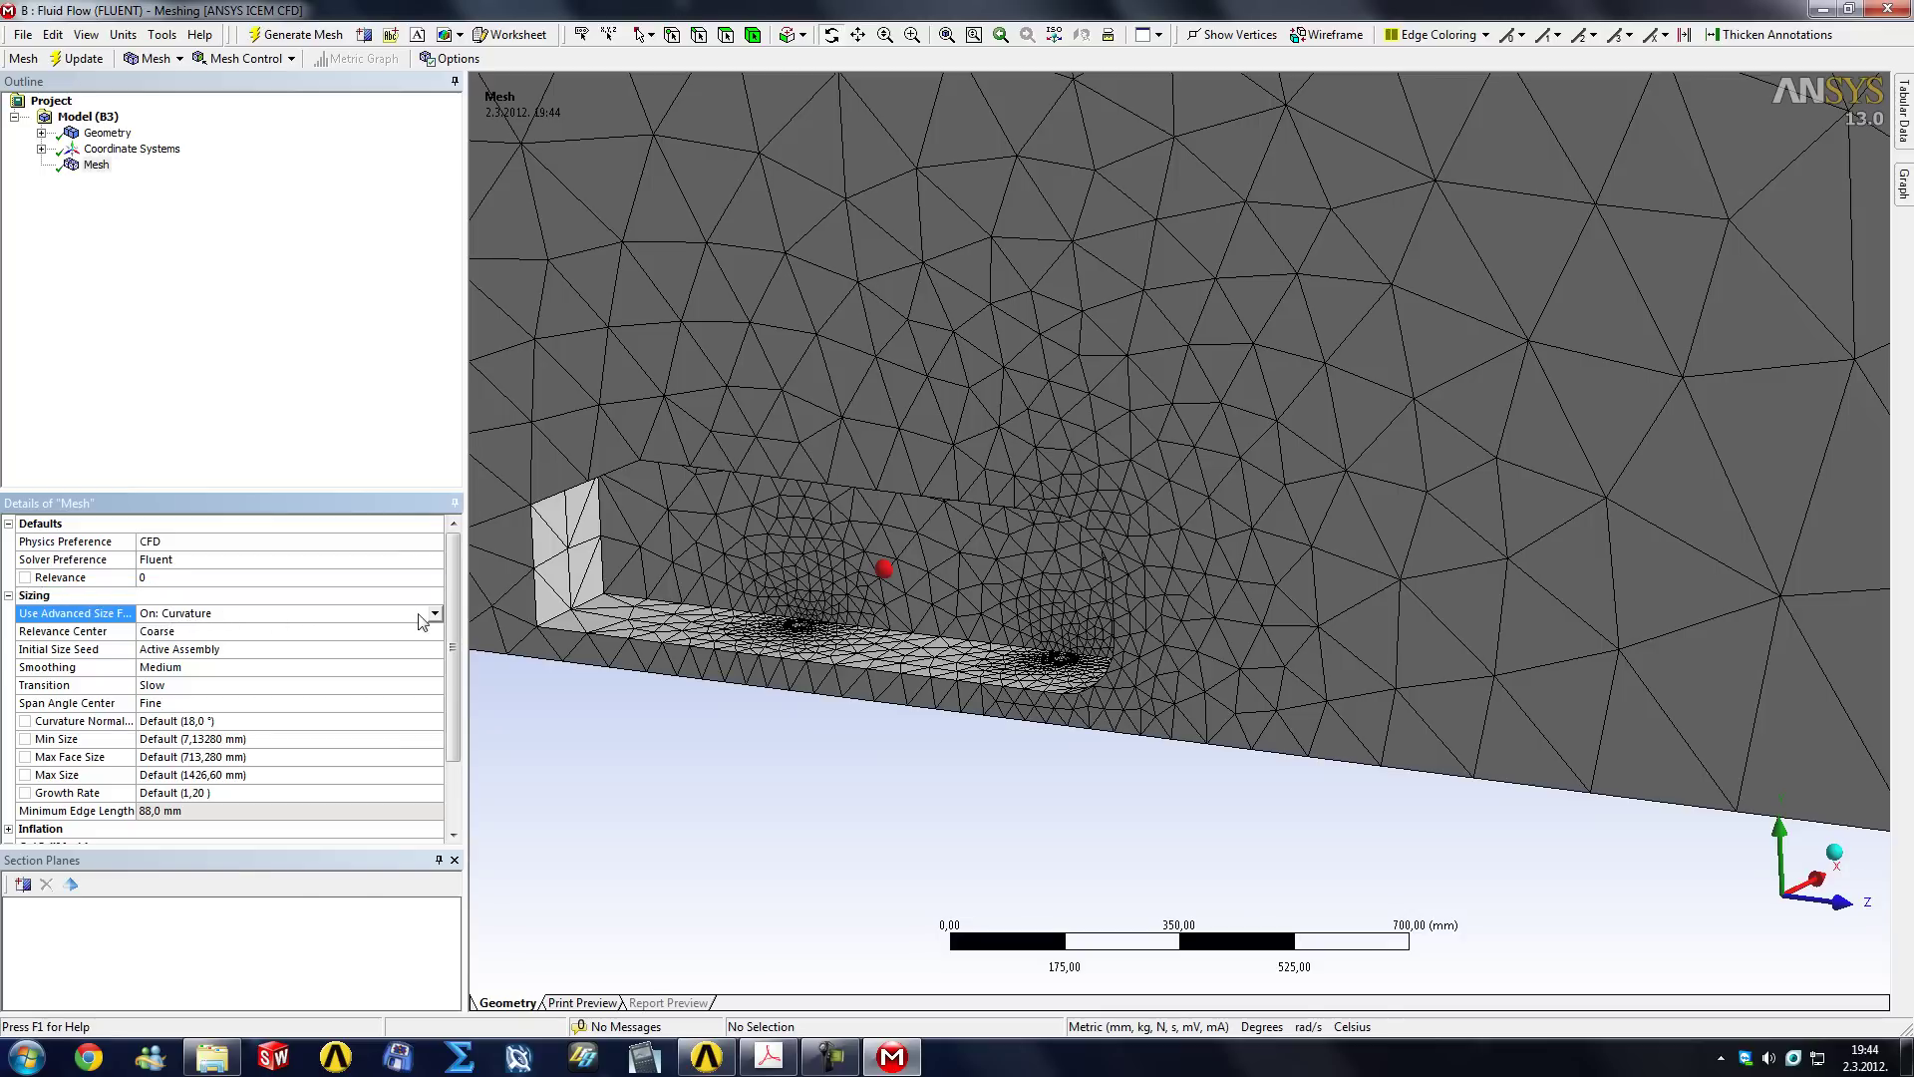
left_click(436, 615)
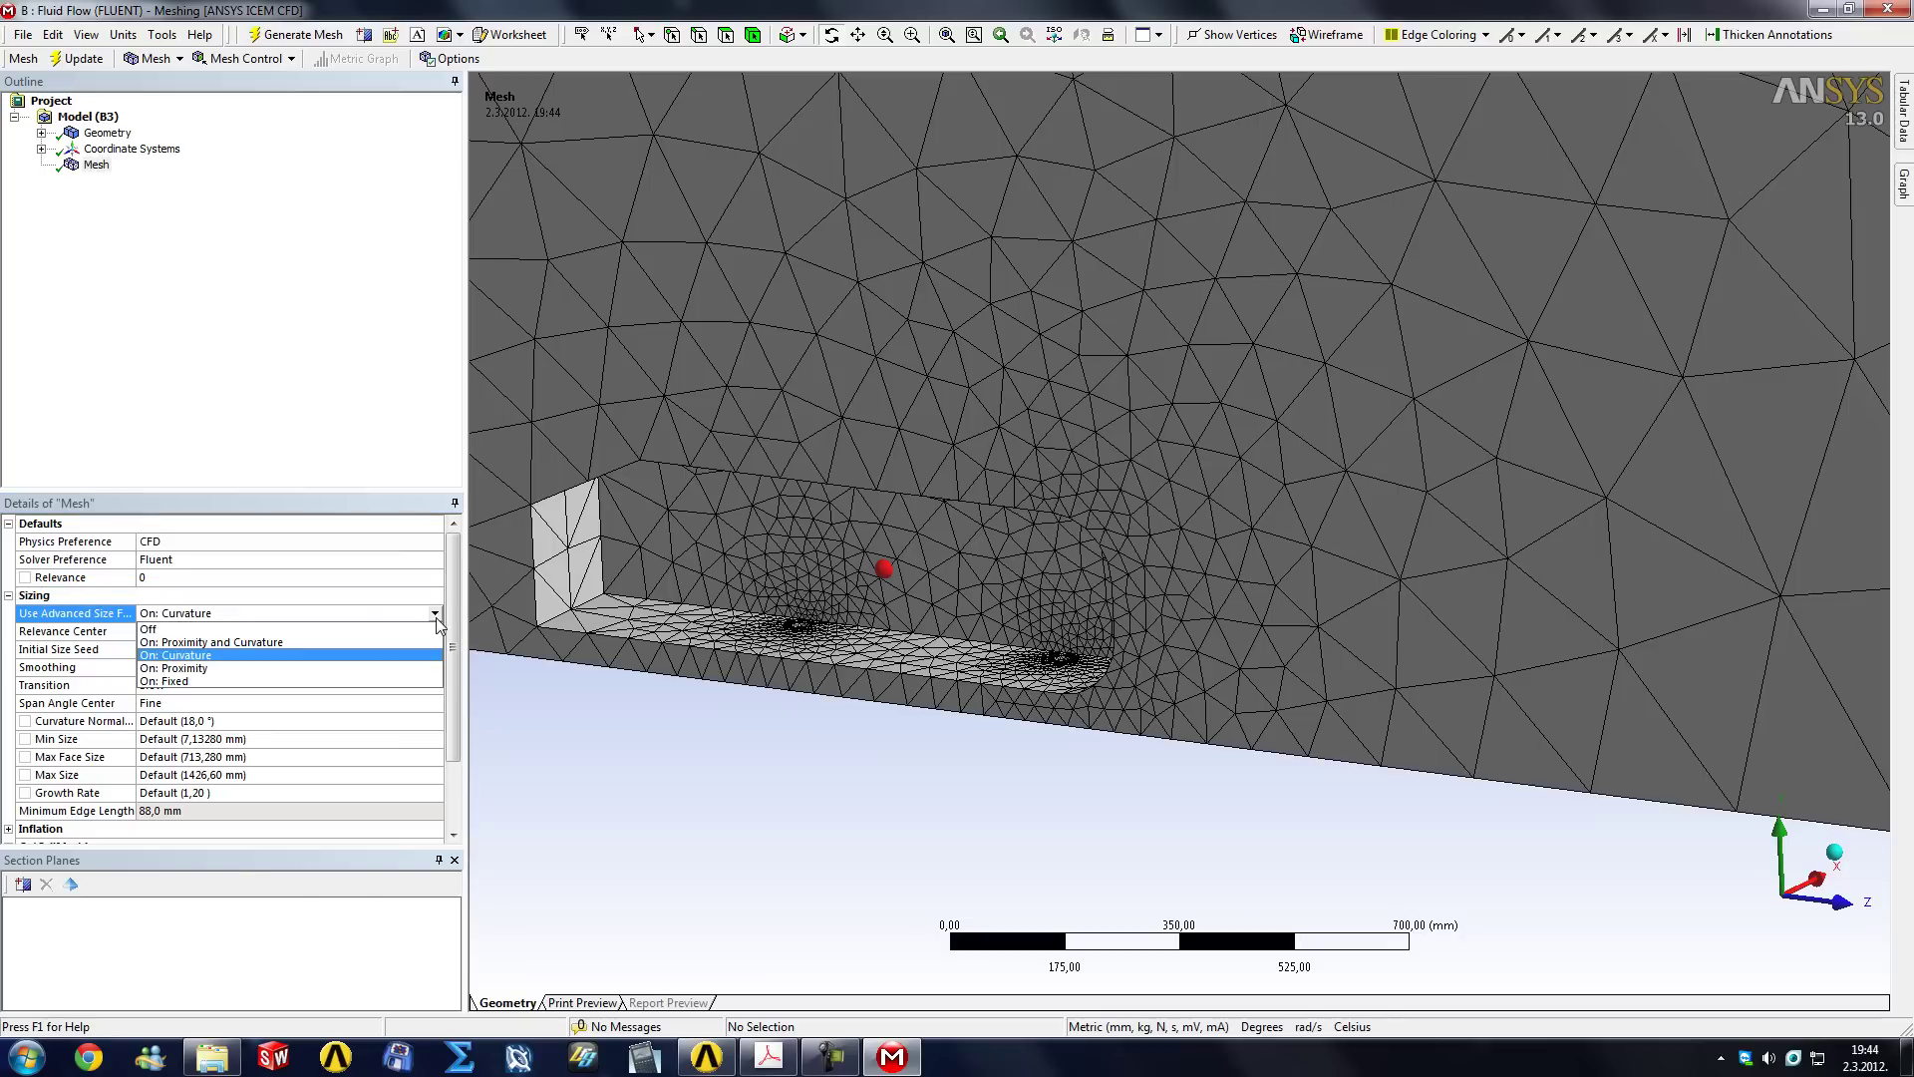
left_click(206, 643)
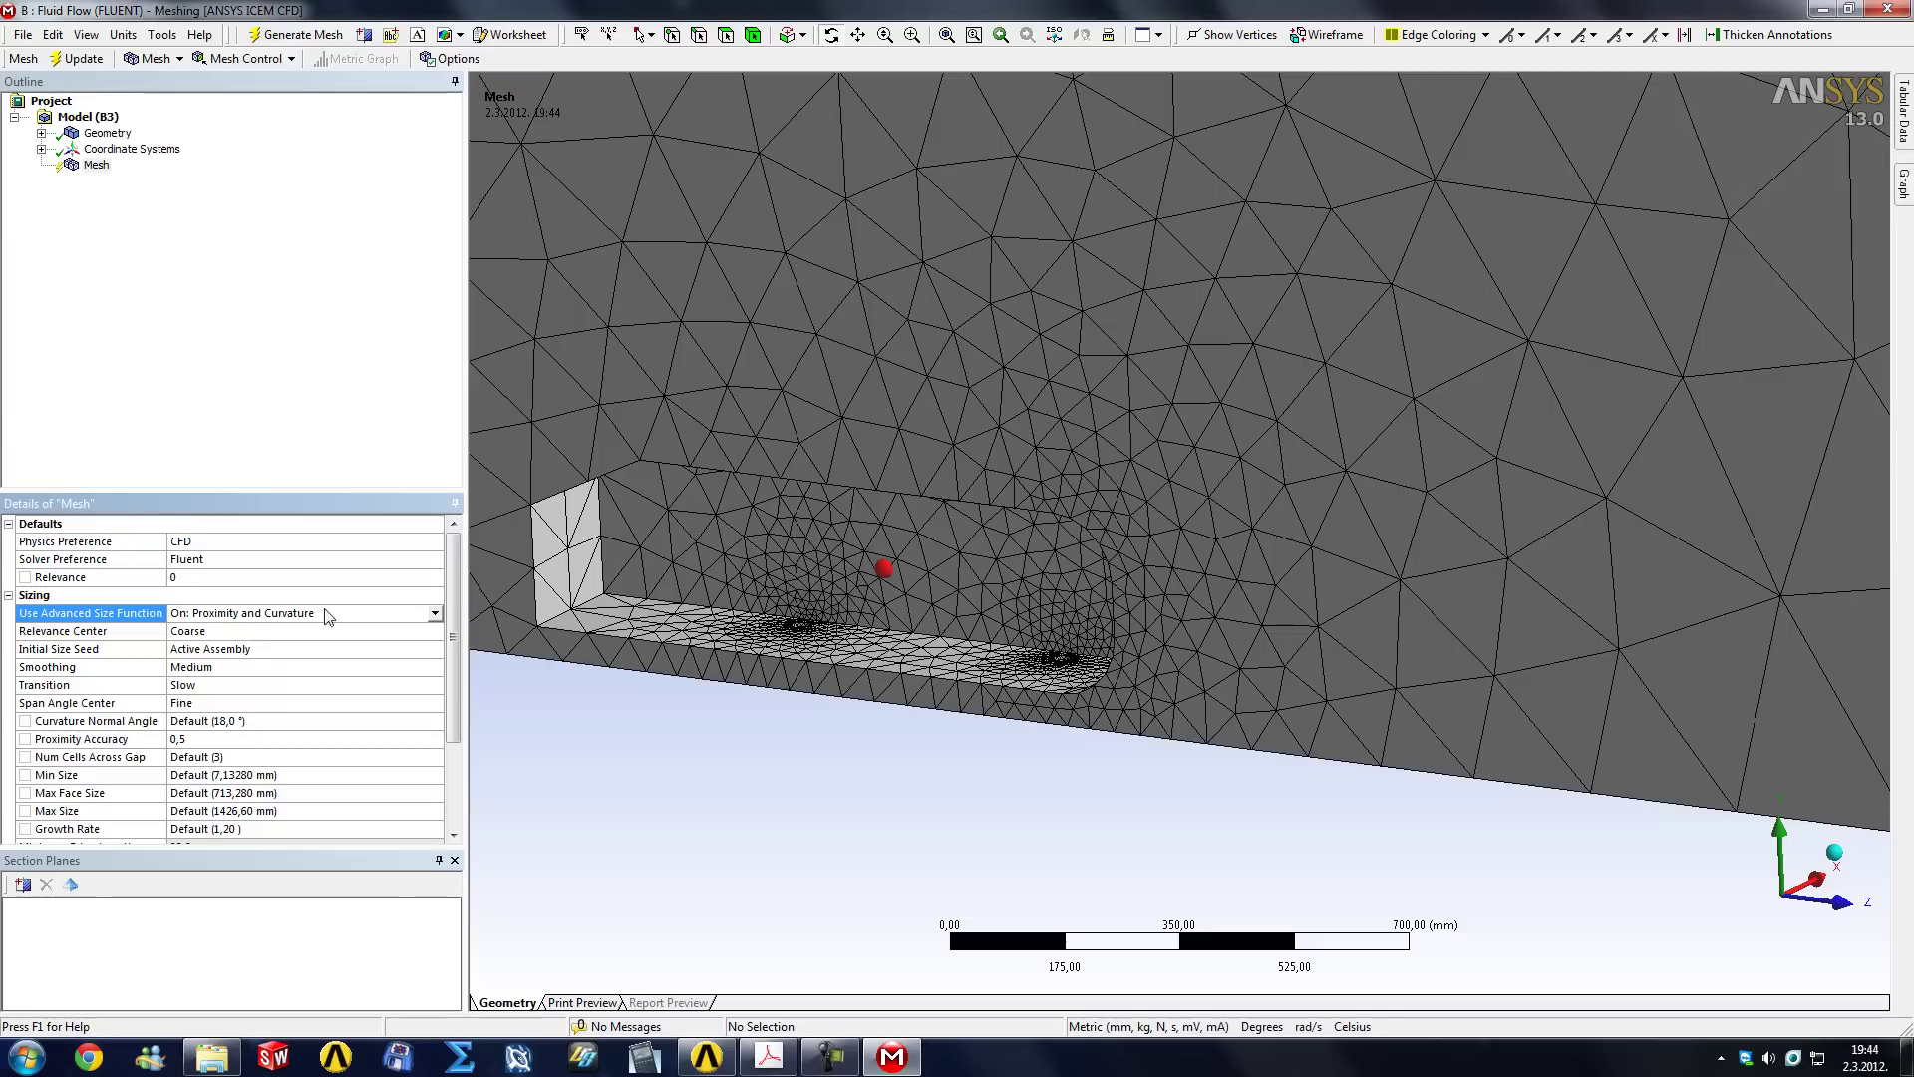
left_click_drag(165, 553, 145, 555)
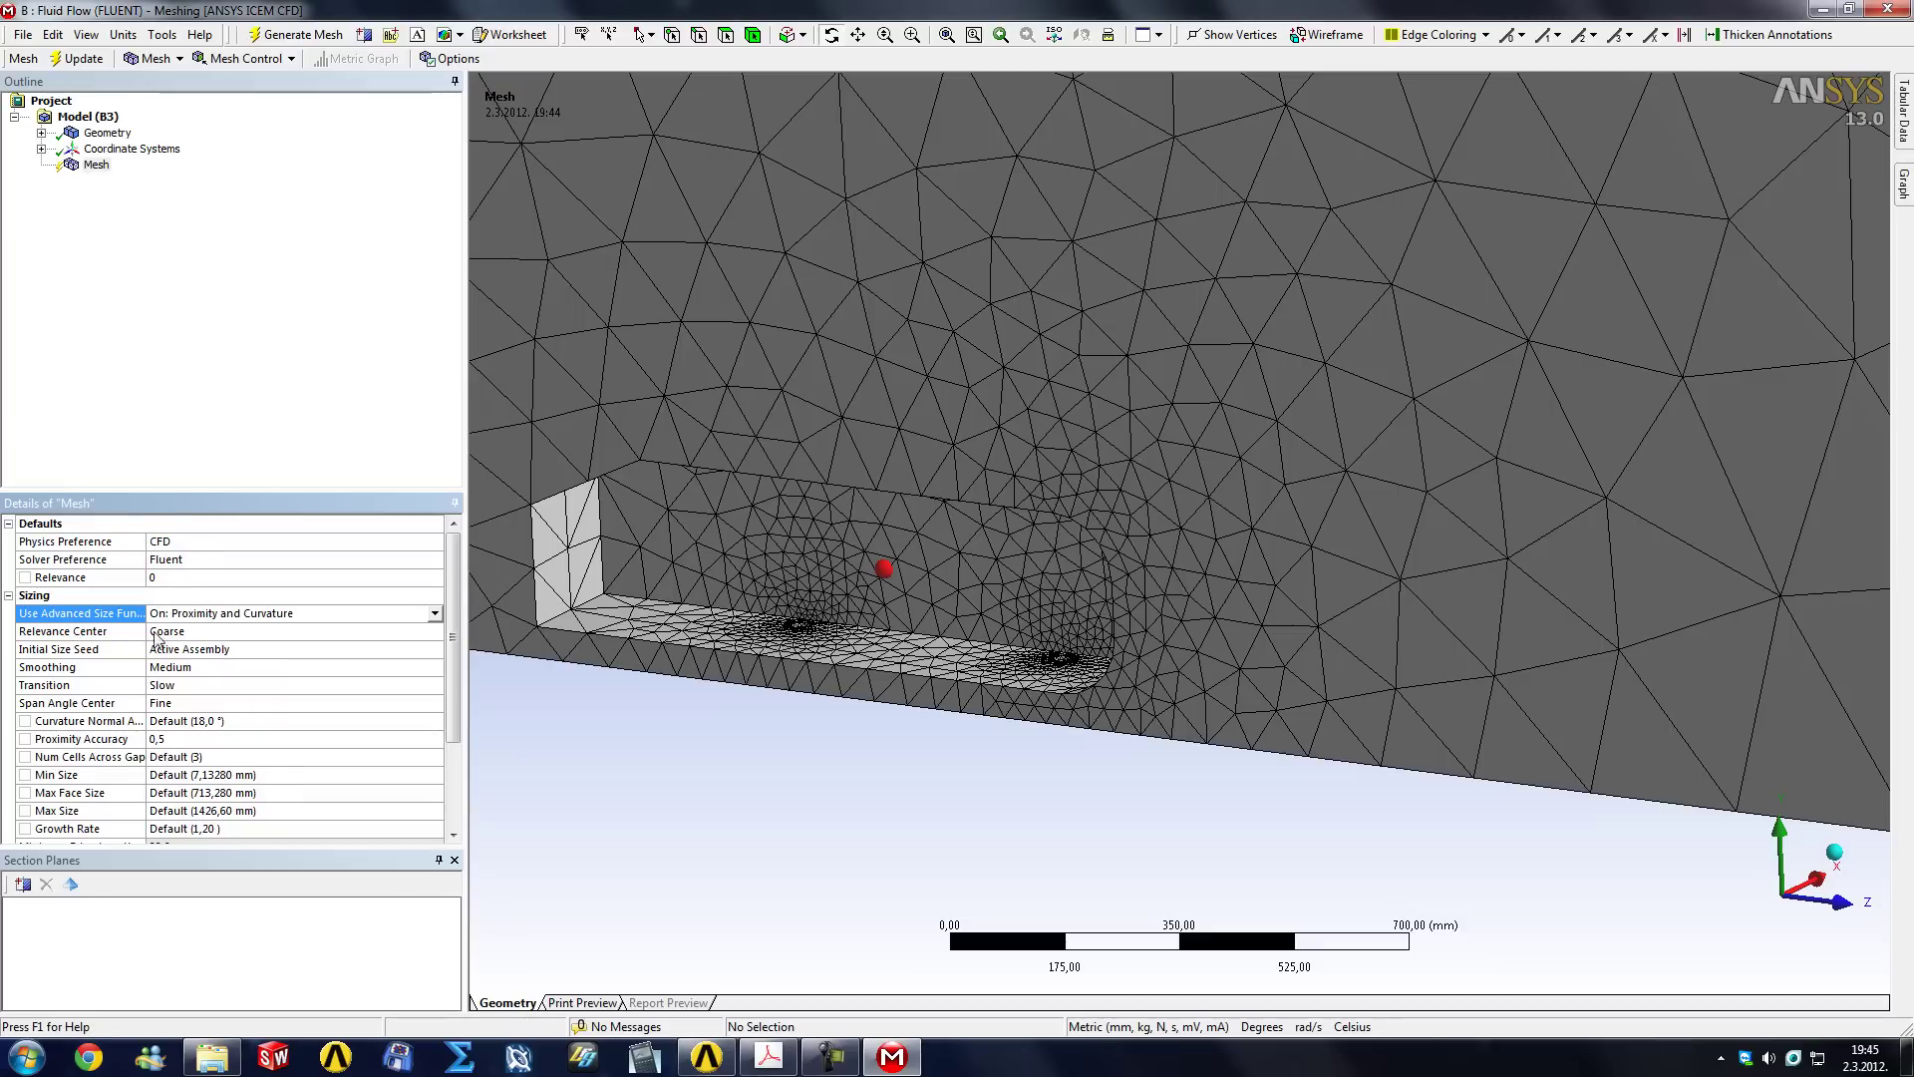
In the mesh sizing settings, set the Relevance Center to Medium and check the sizing values.
left_click(208, 637)
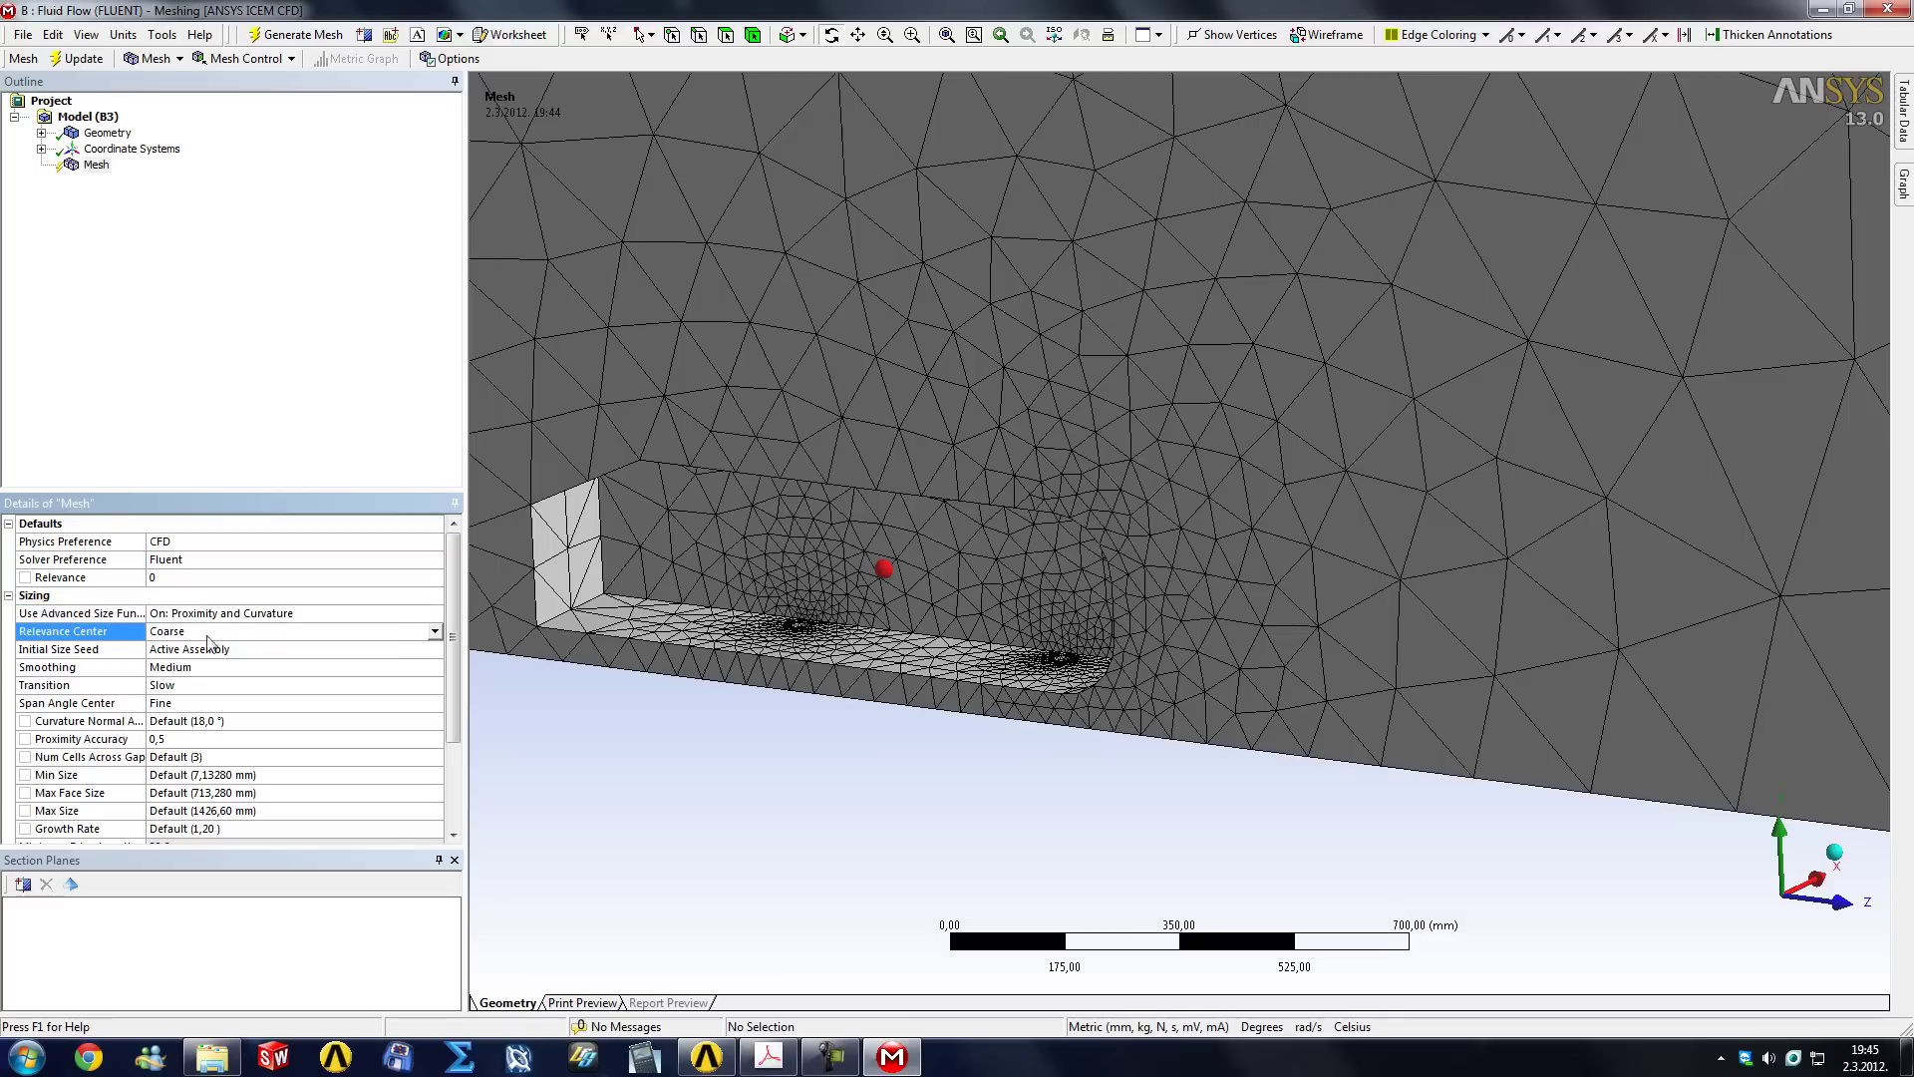
left_click(436, 631)
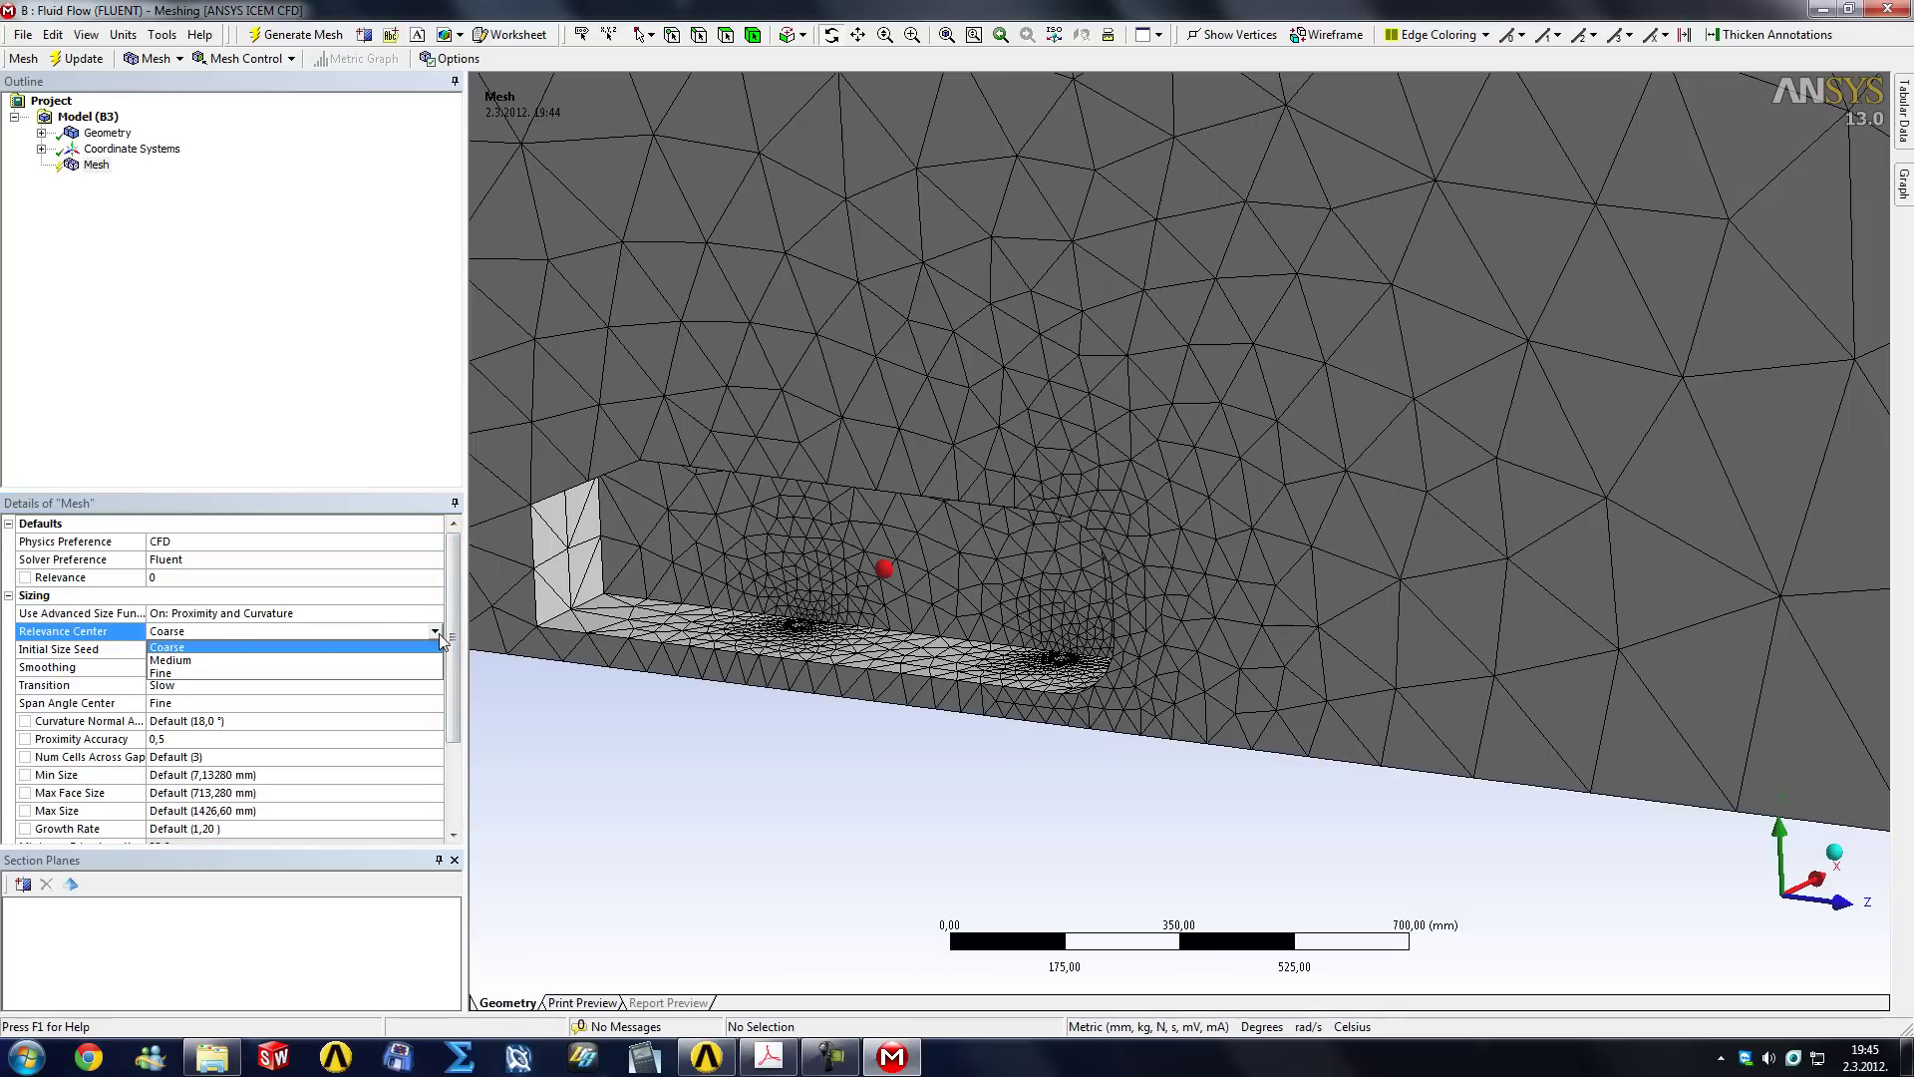
left_click(213, 648)
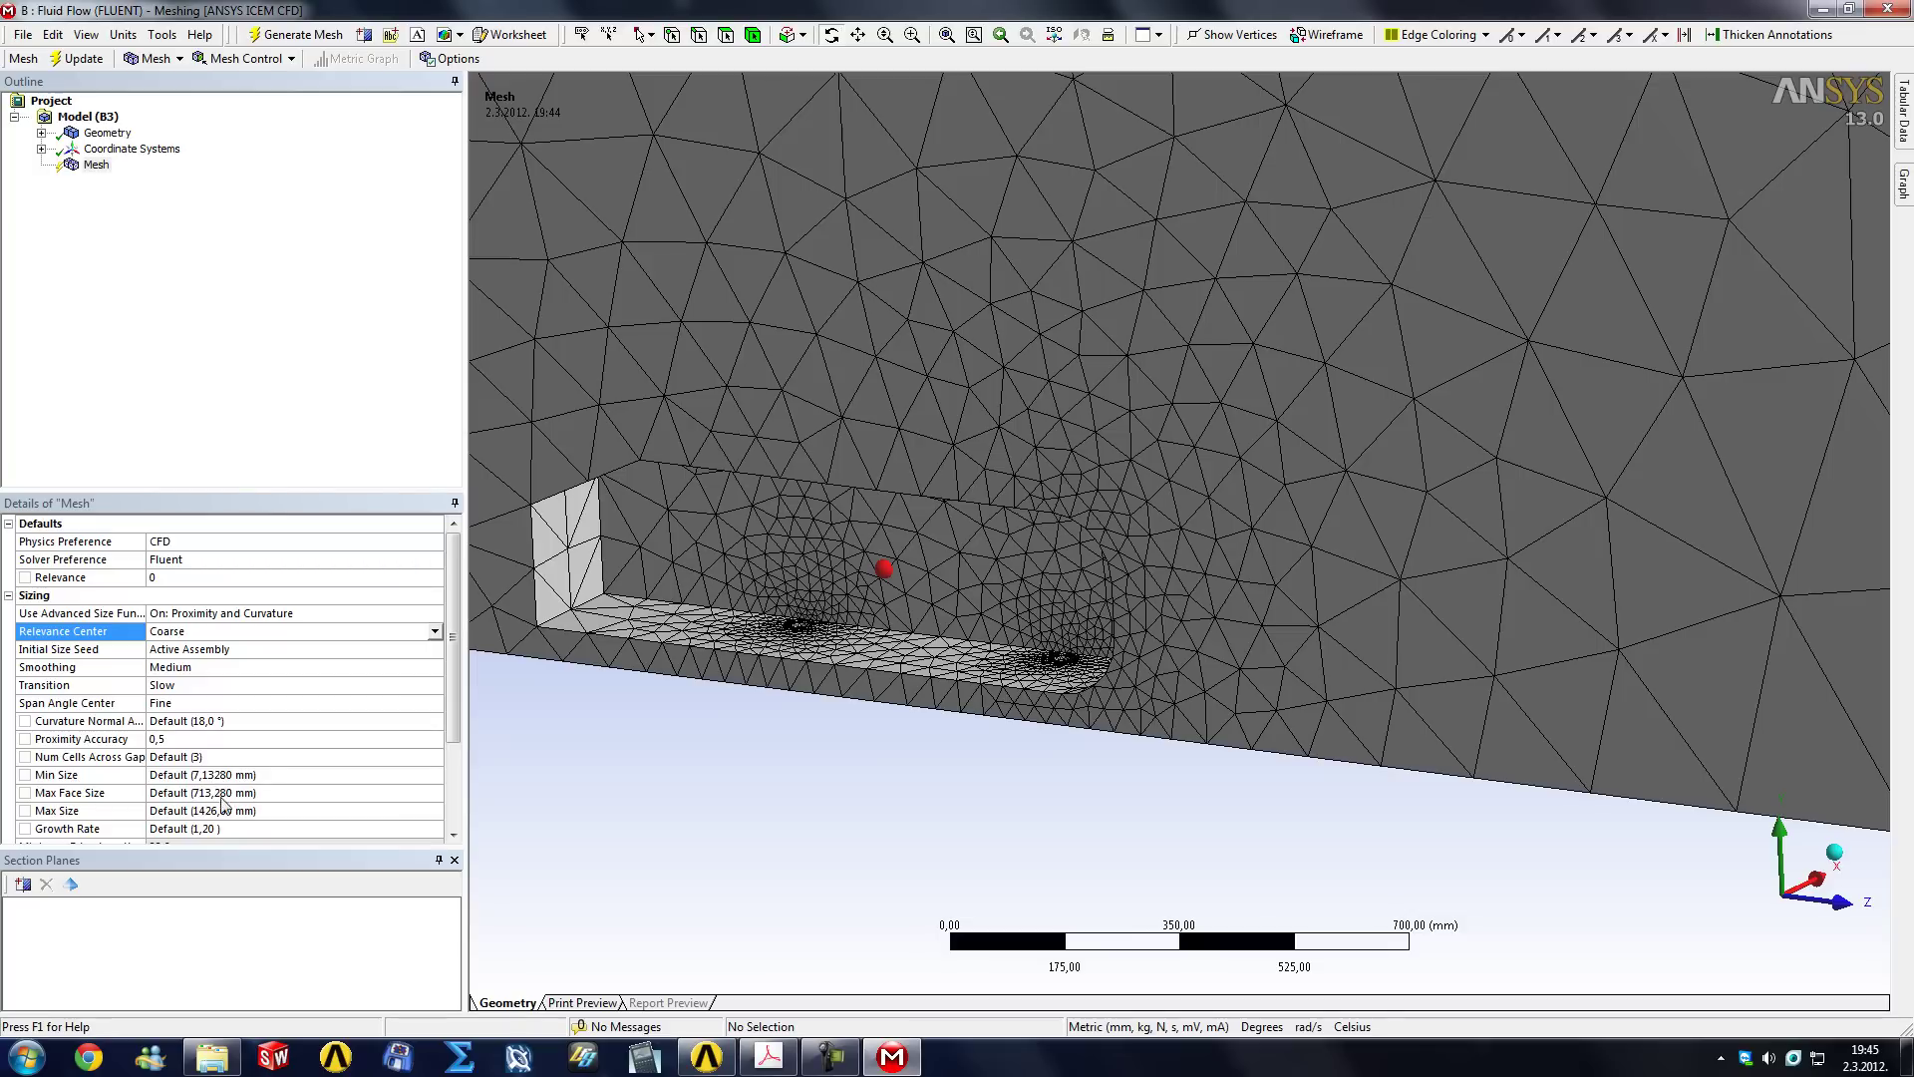
scroll(453, 693, "down", 1)
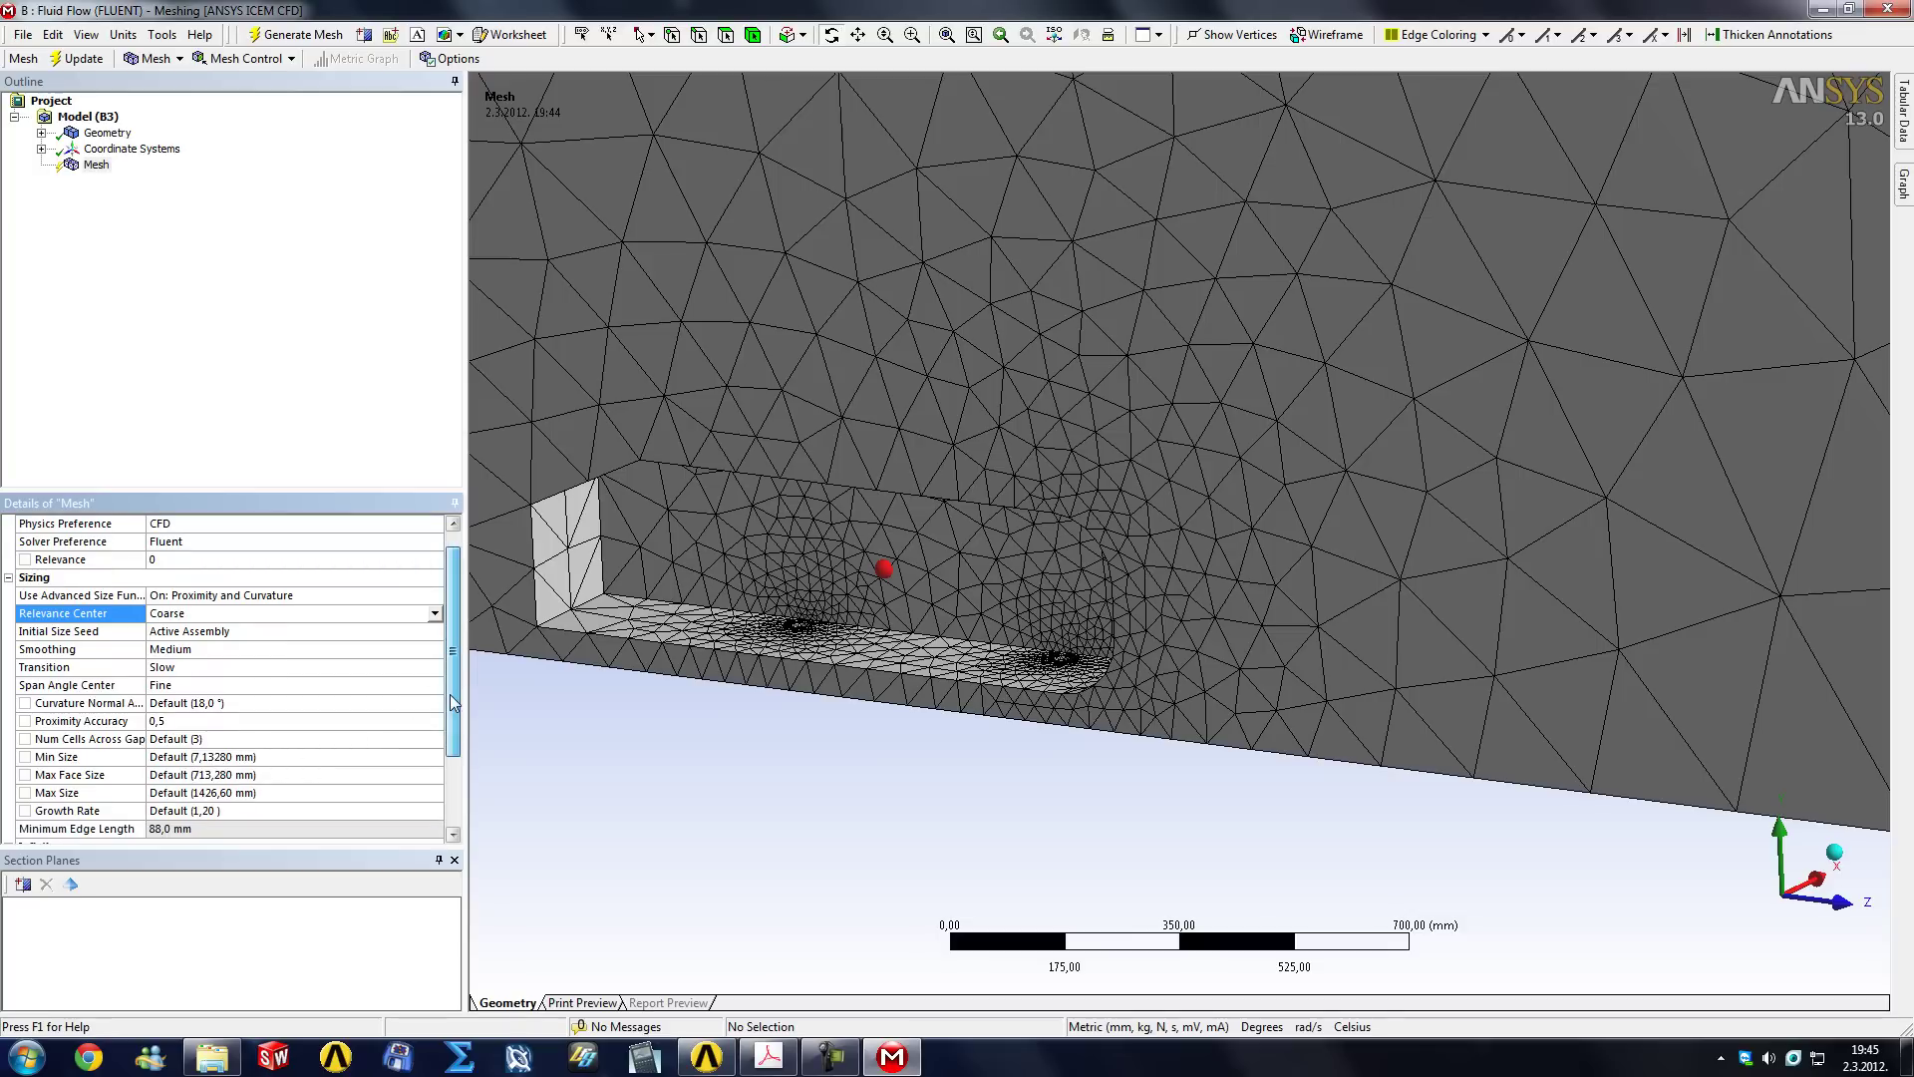
left_click(436, 613)
left_click(249, 643)
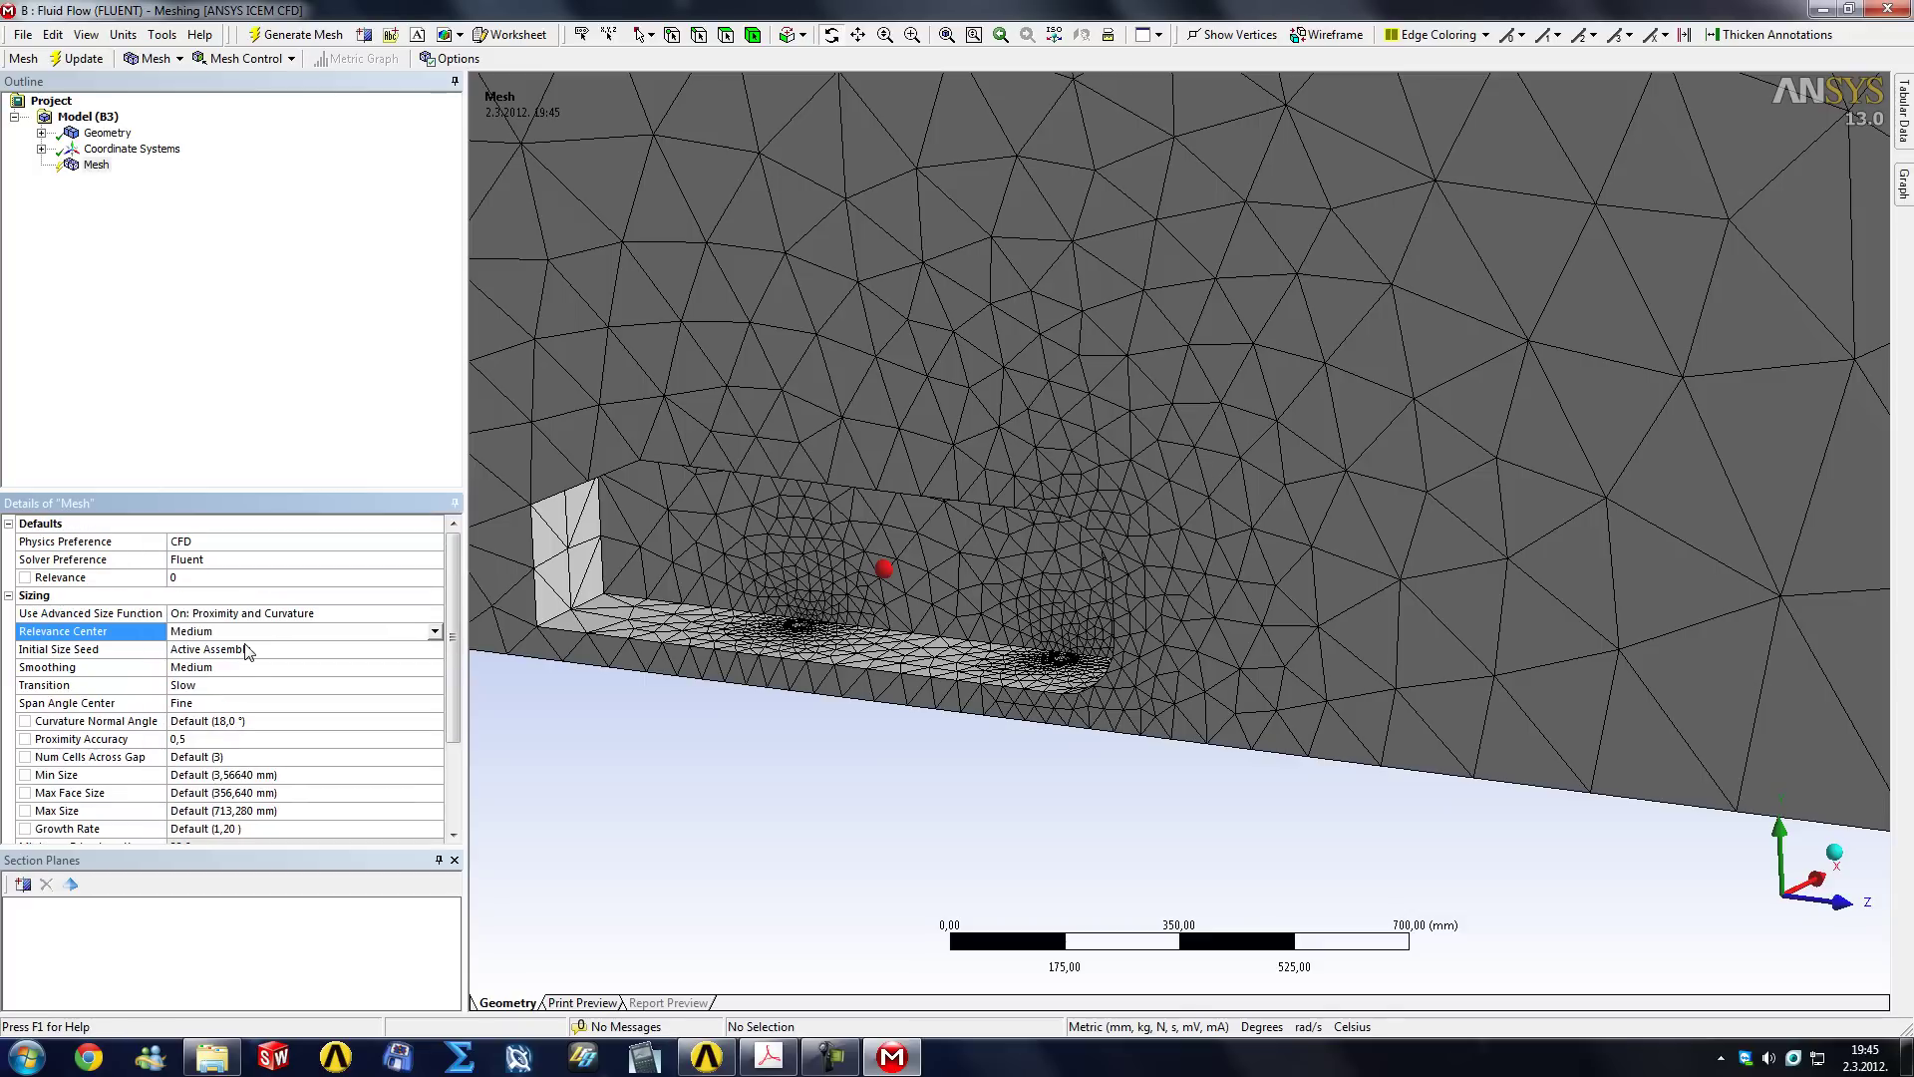
scroll(451, 651, "down", 1)
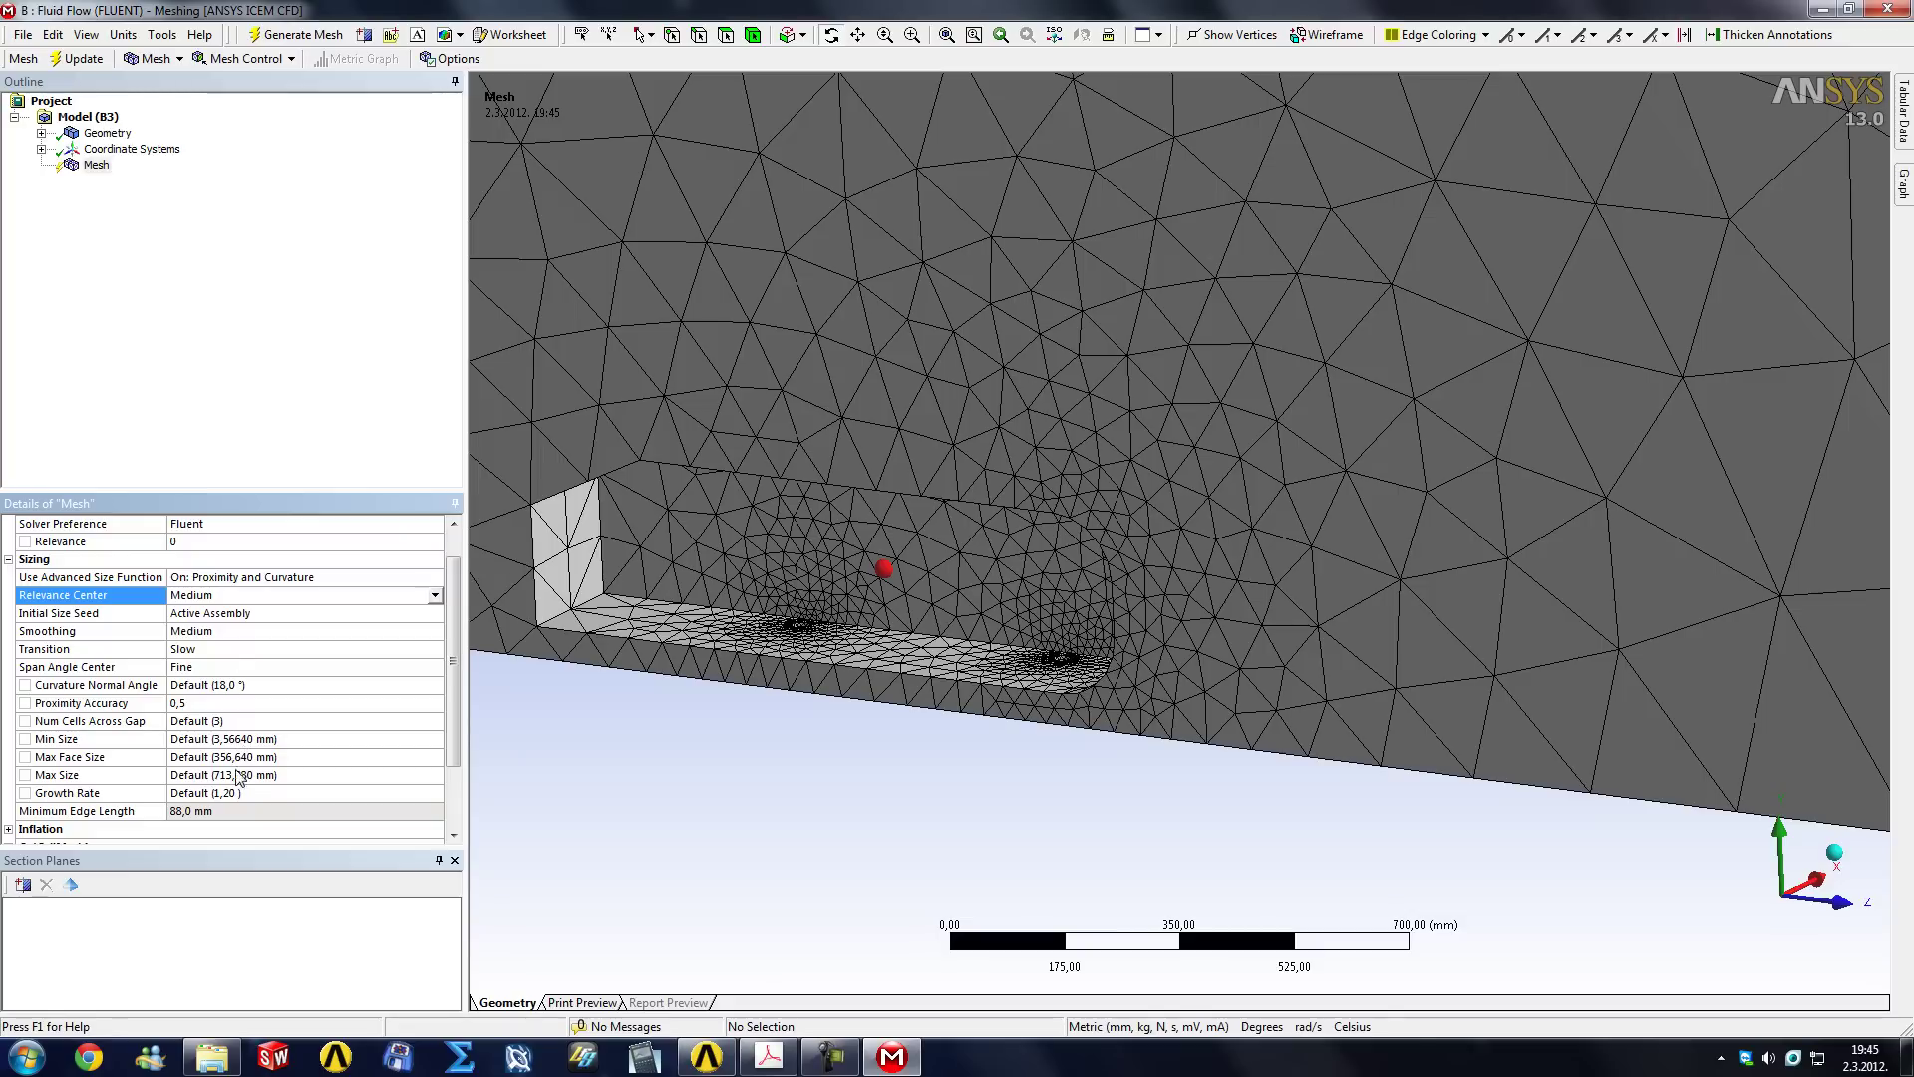
Update the mesh with the Medium relevance center and inspect it around the underside of the body.
left_click(75, 59)
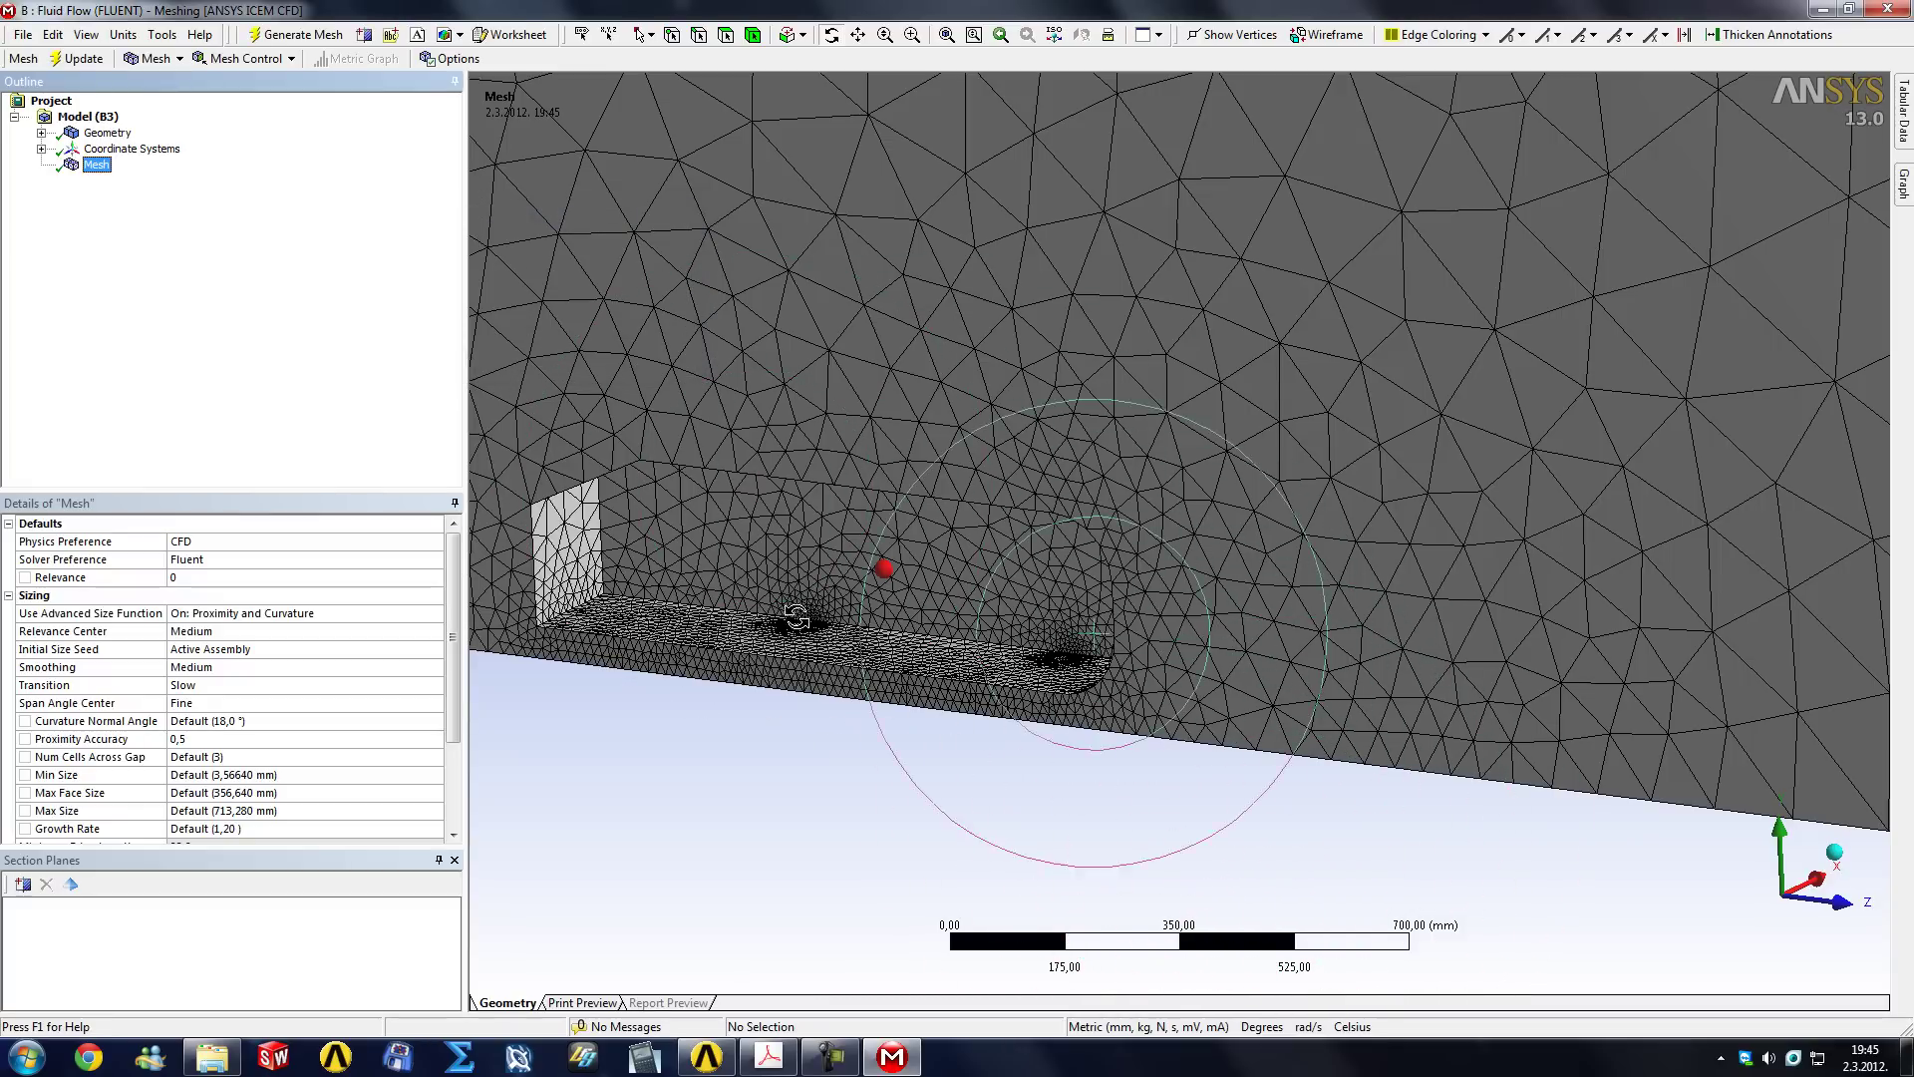
scroll(877, 673, "up", 5)
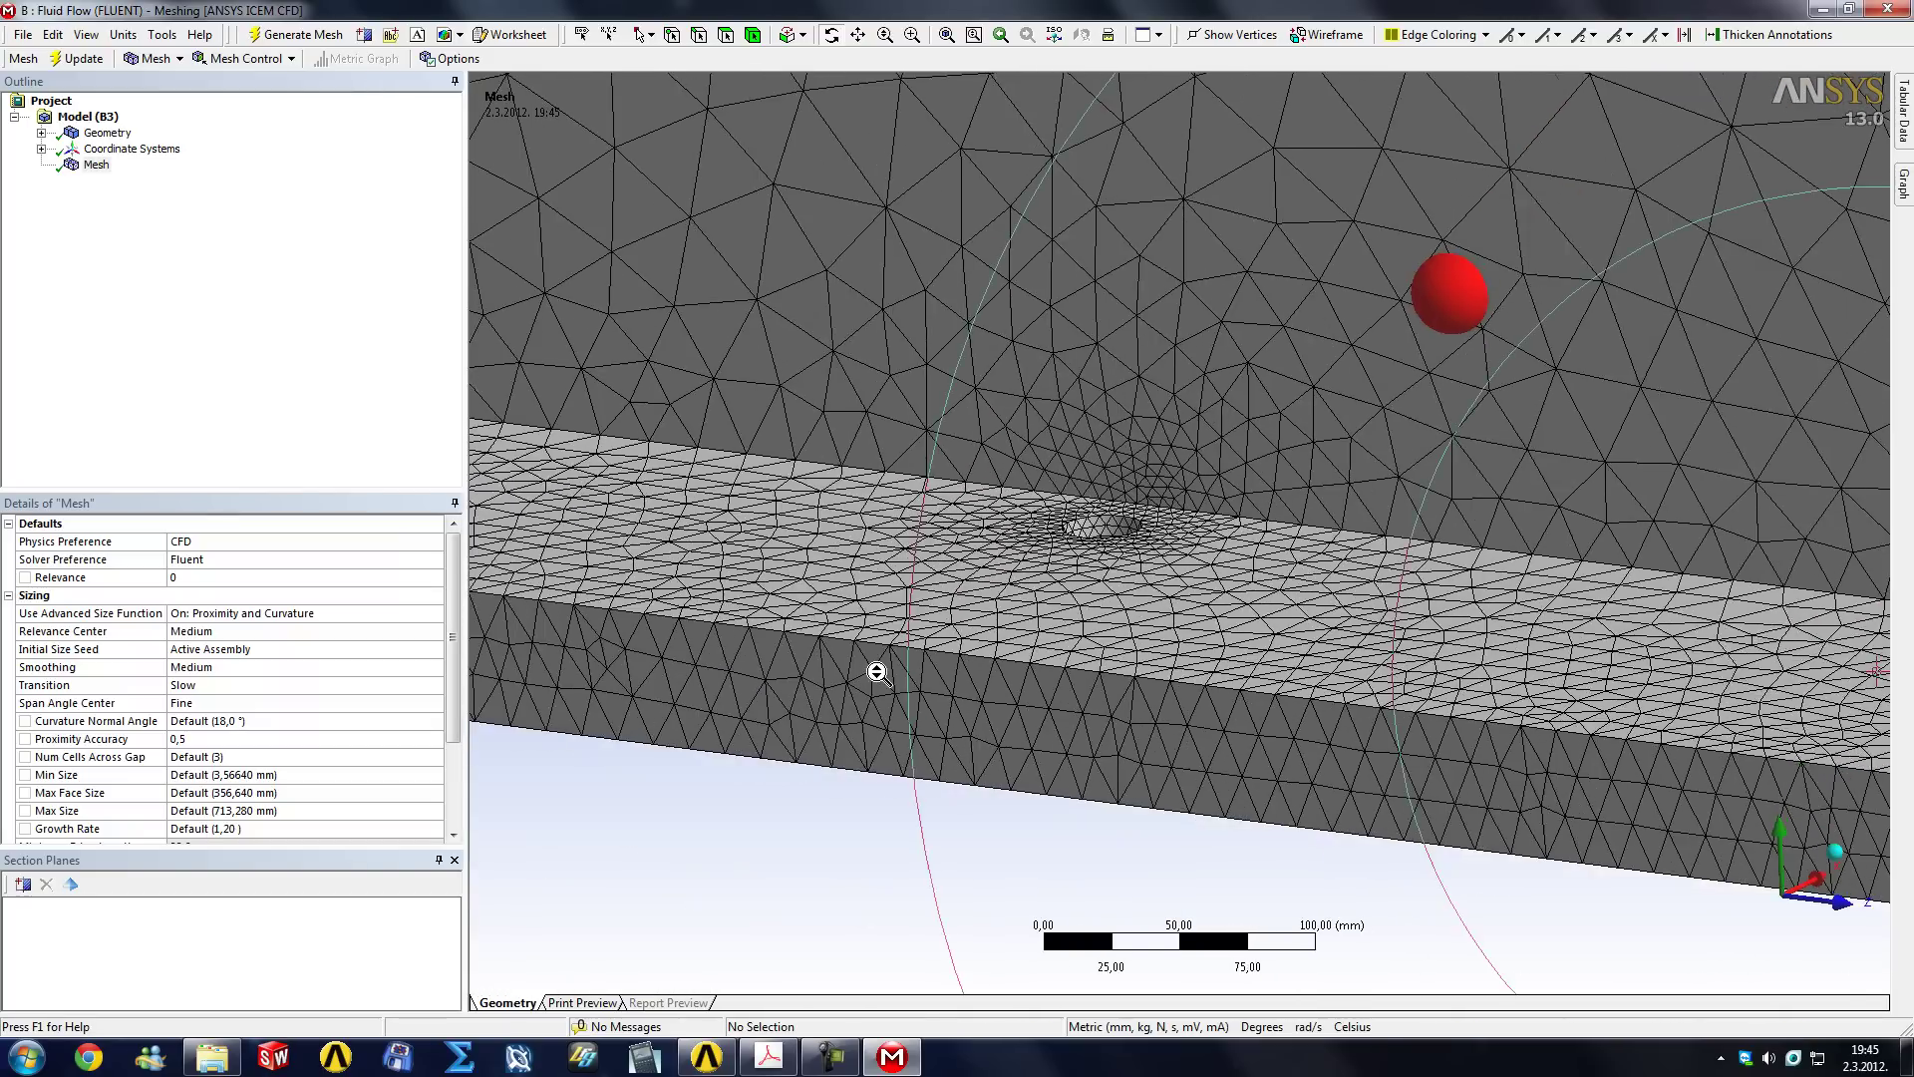
scroll(878, 673, "down", 5)
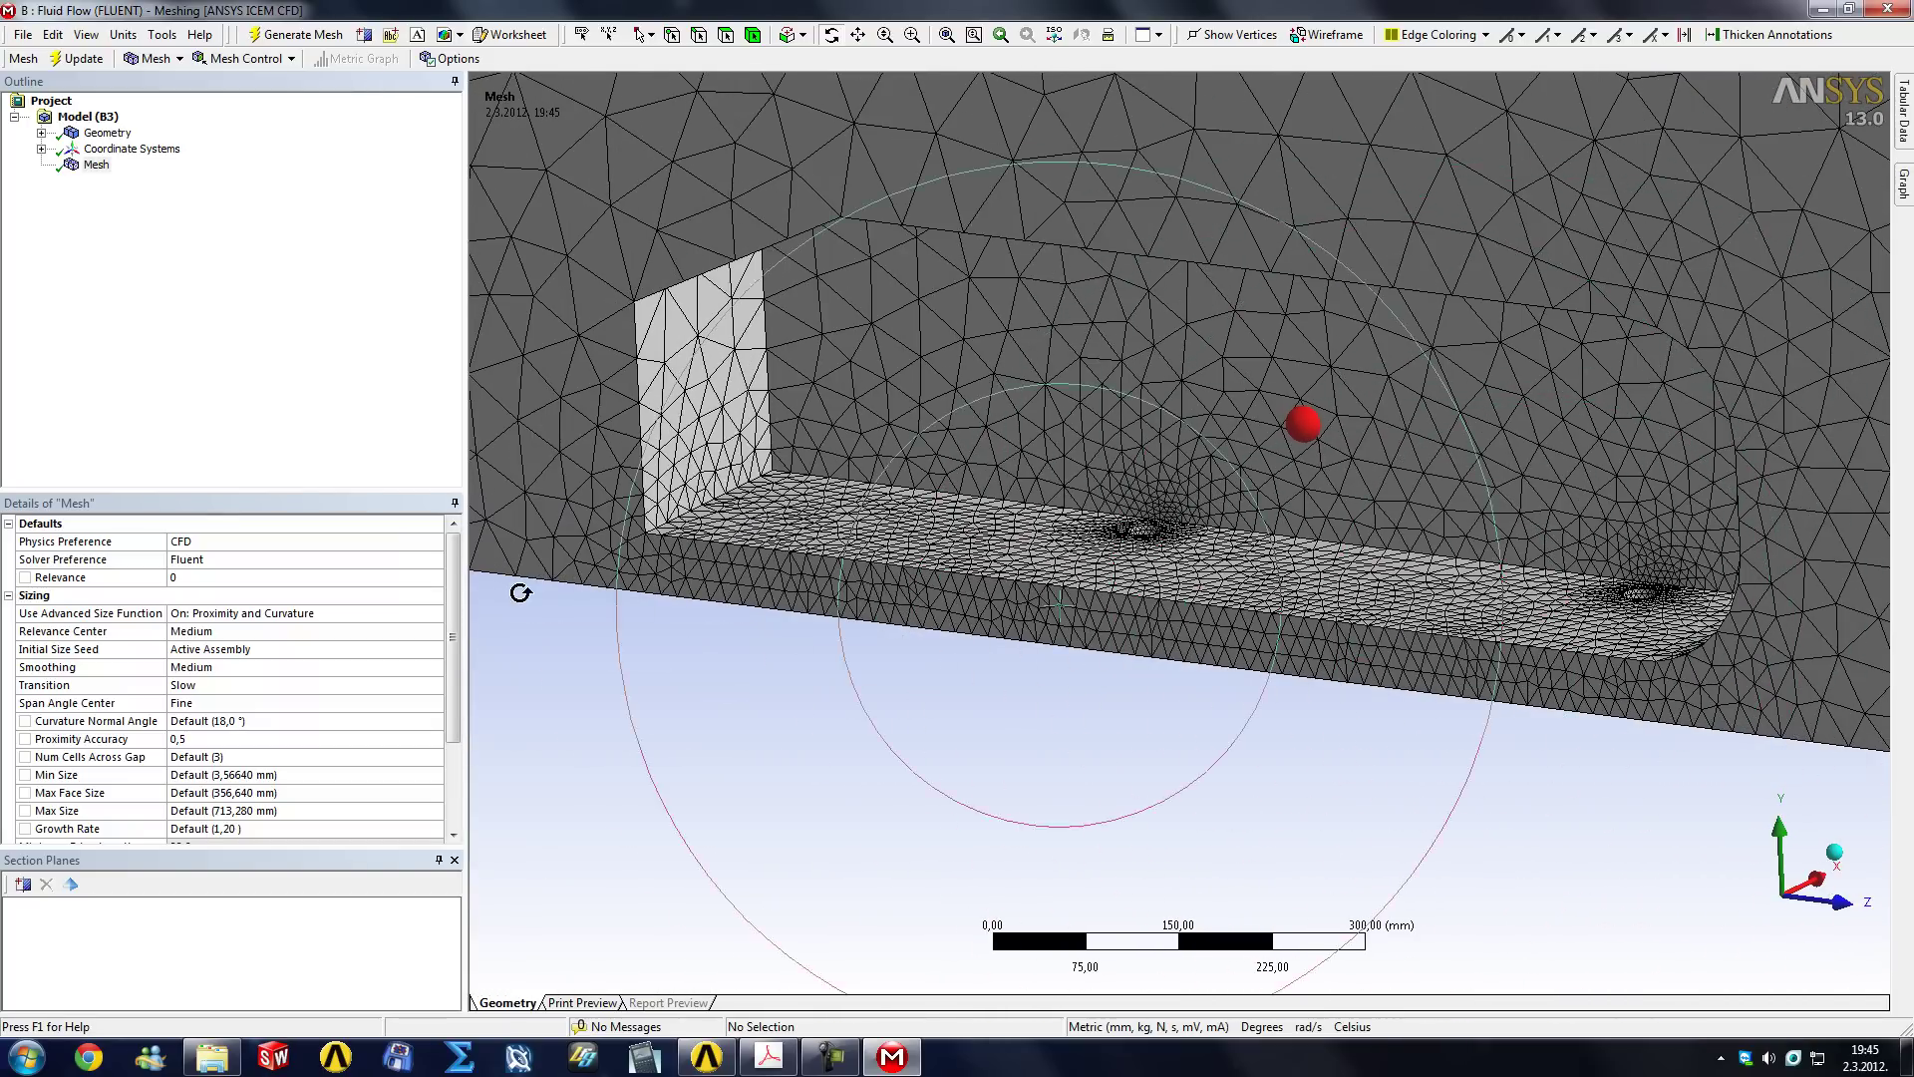
Set the Relevance Center of the mesh sizing to Fine and review the minimum and maximum size values.
scroll(257, 598, "down", 1)
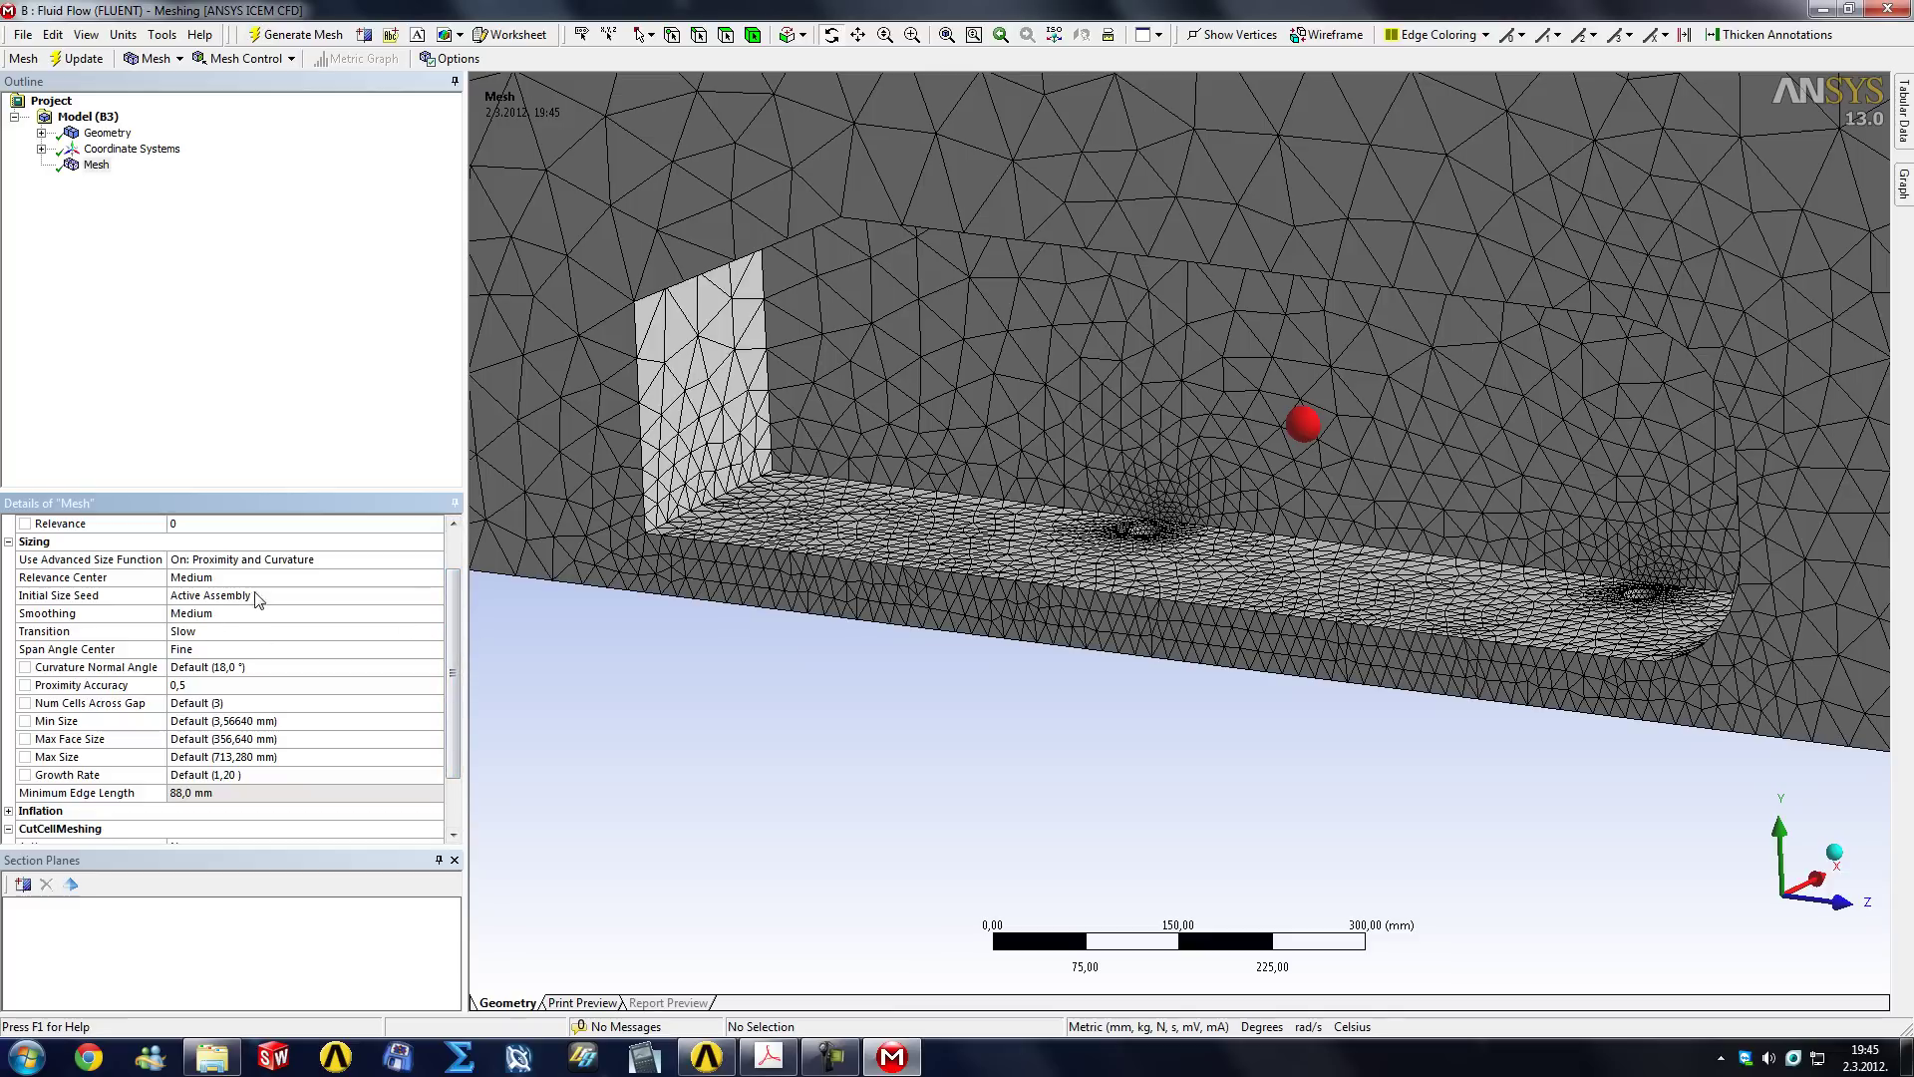
left_click(284, 580)
left_click(436, 577)
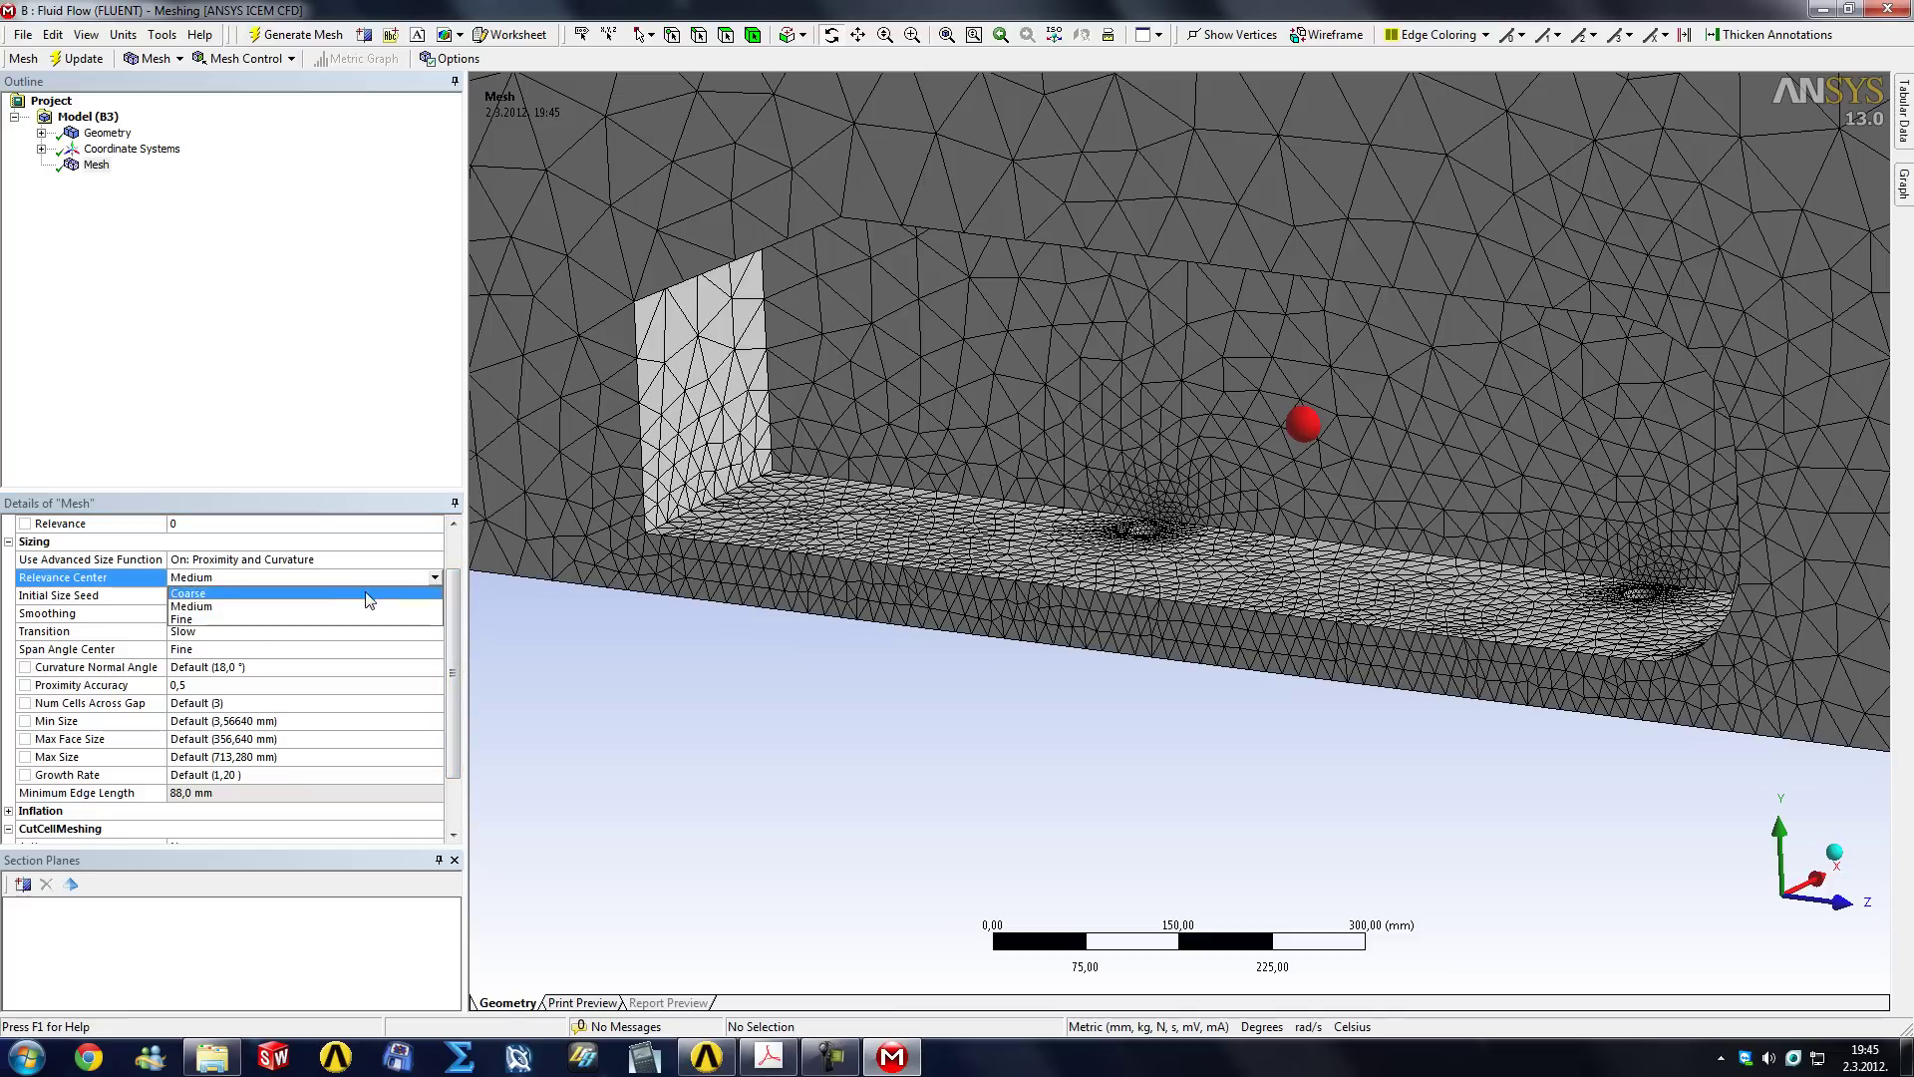
left_click(275, 619)
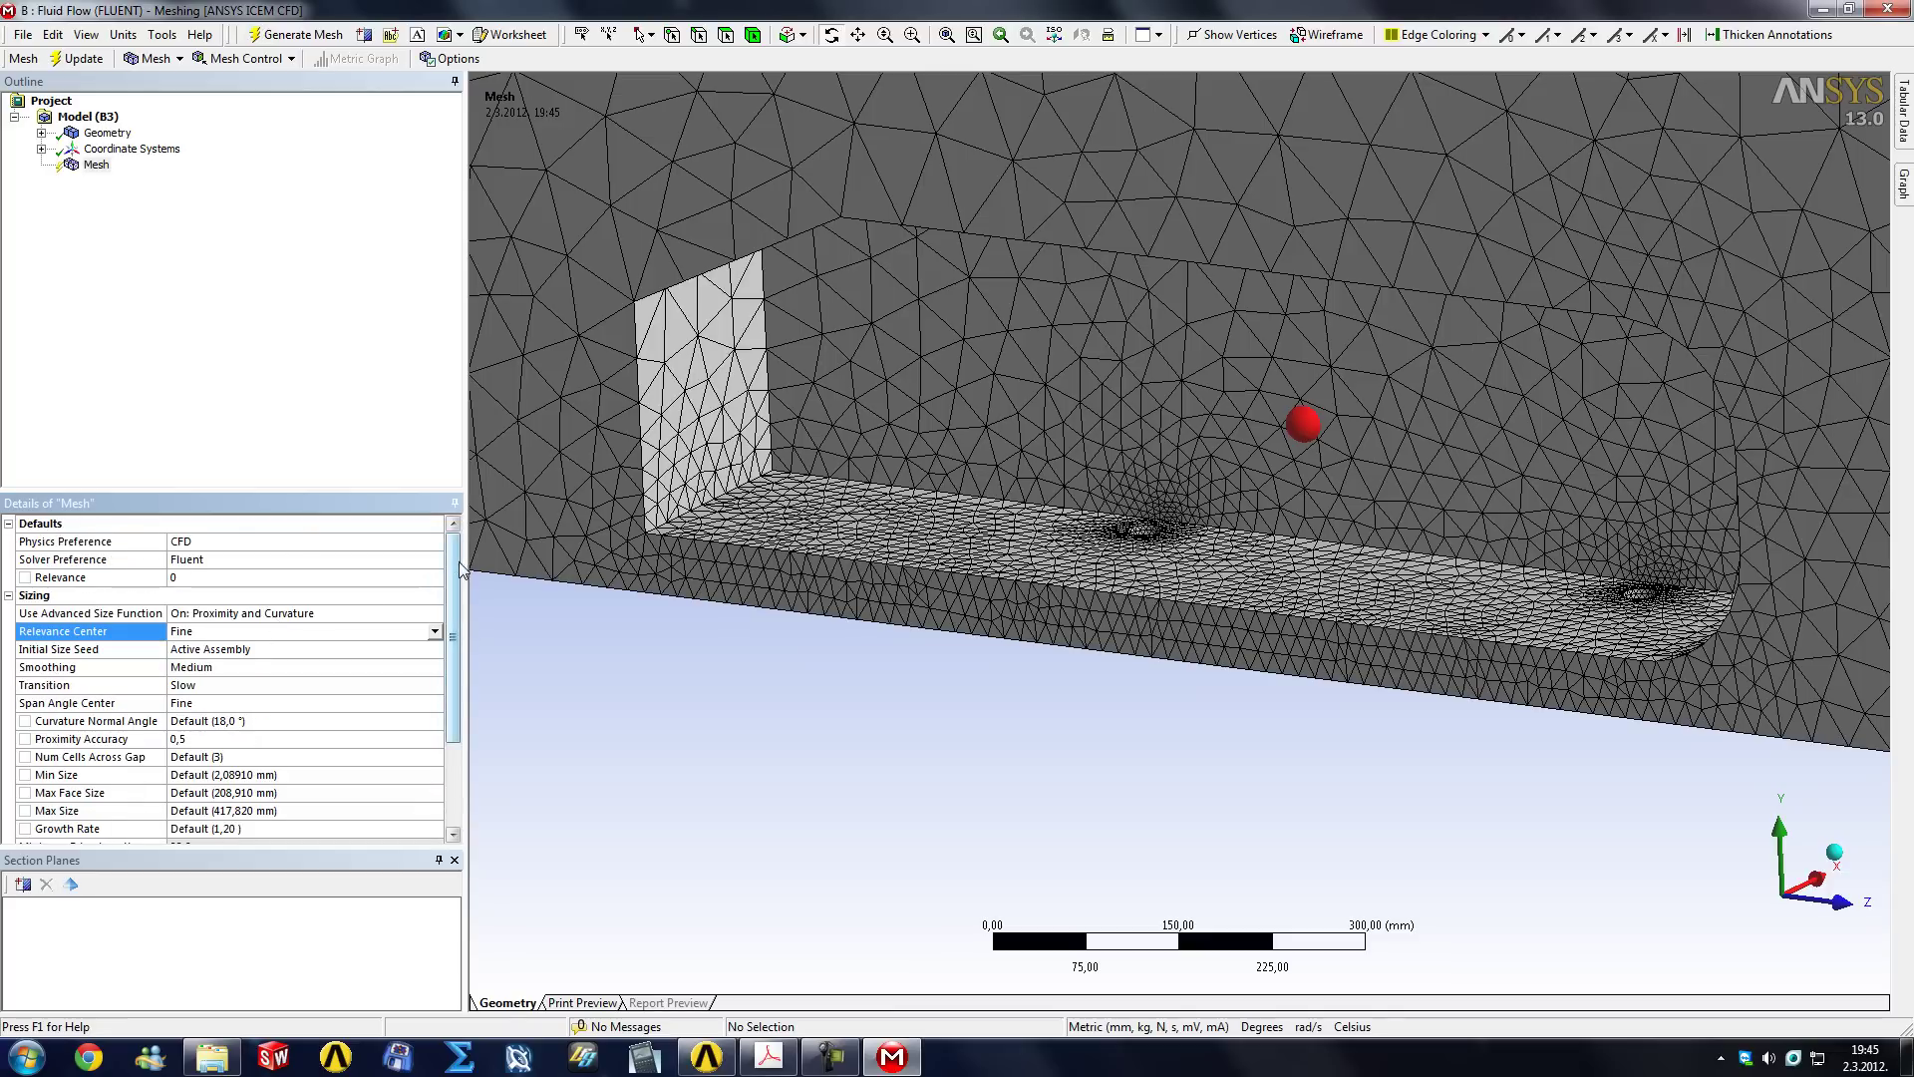
scroll(458, 578, "down", 3)
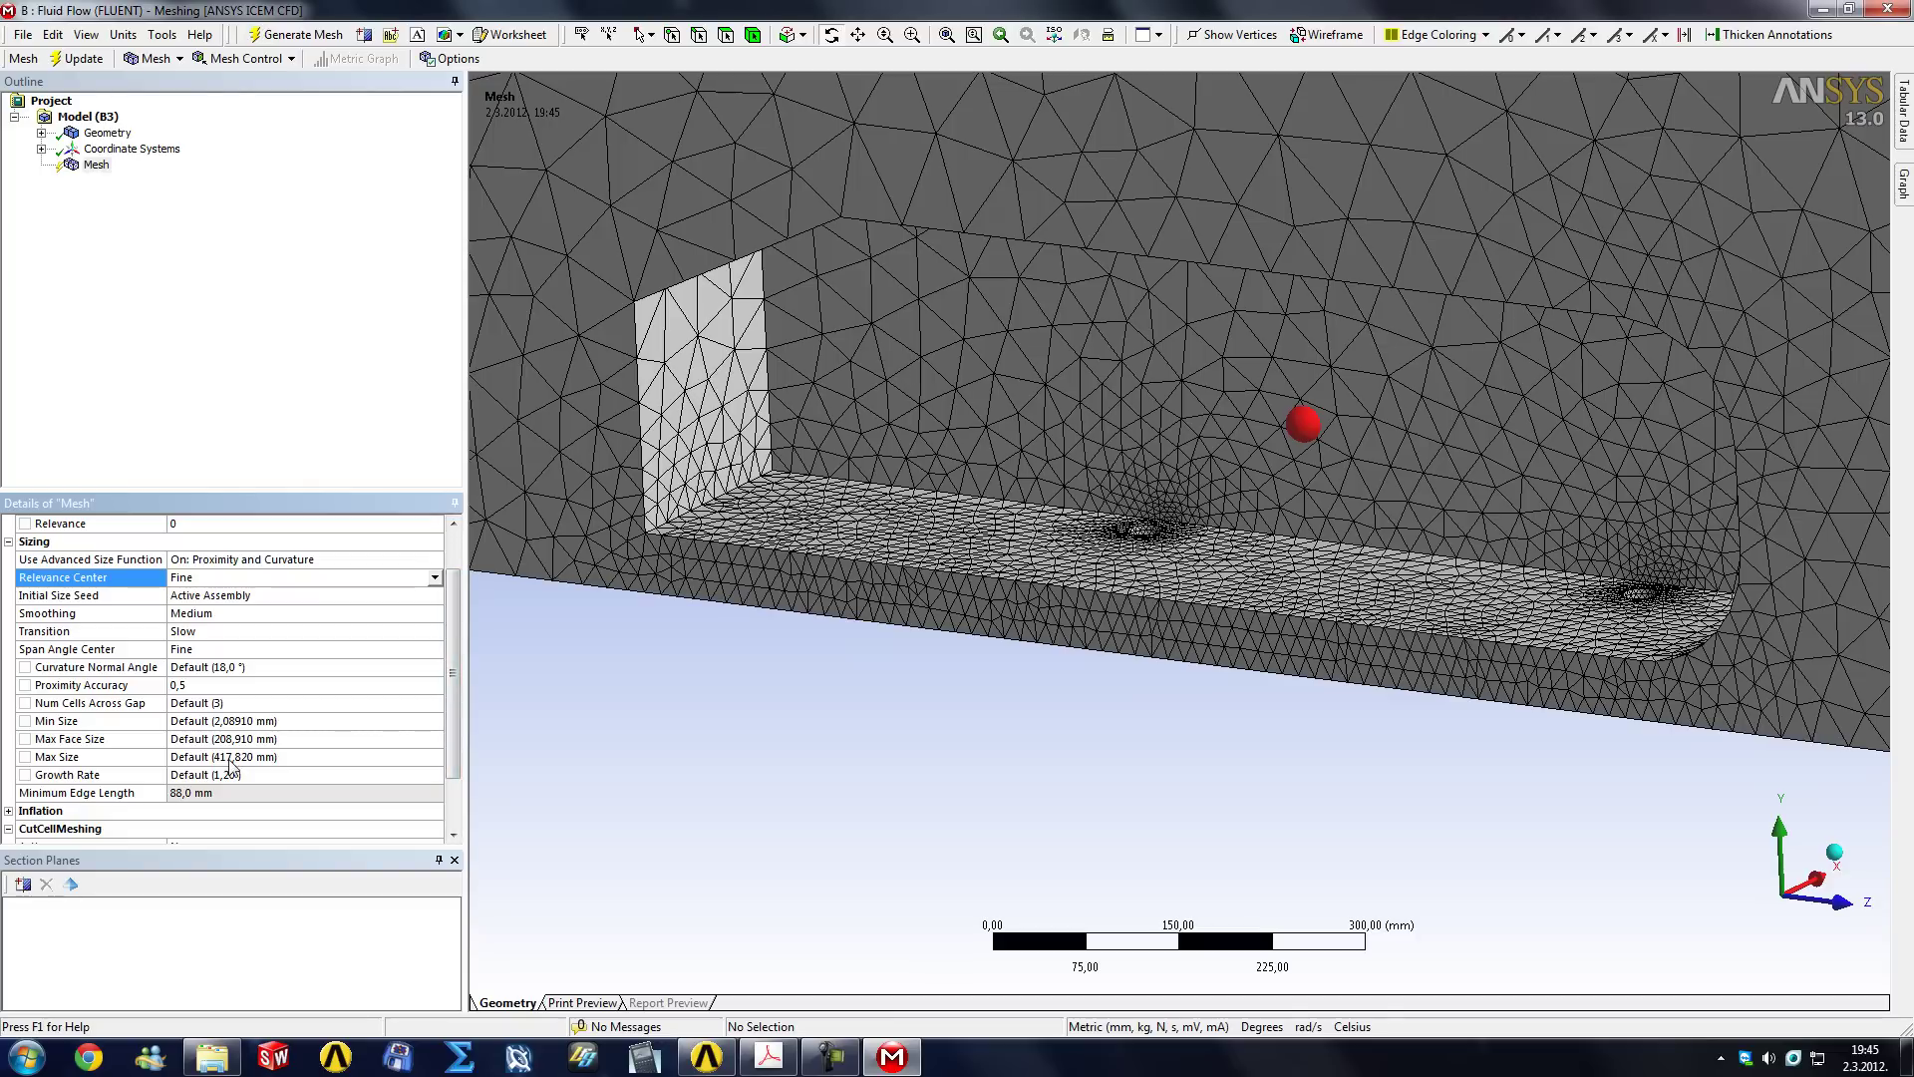
scroll(462, 646, "up", 3)
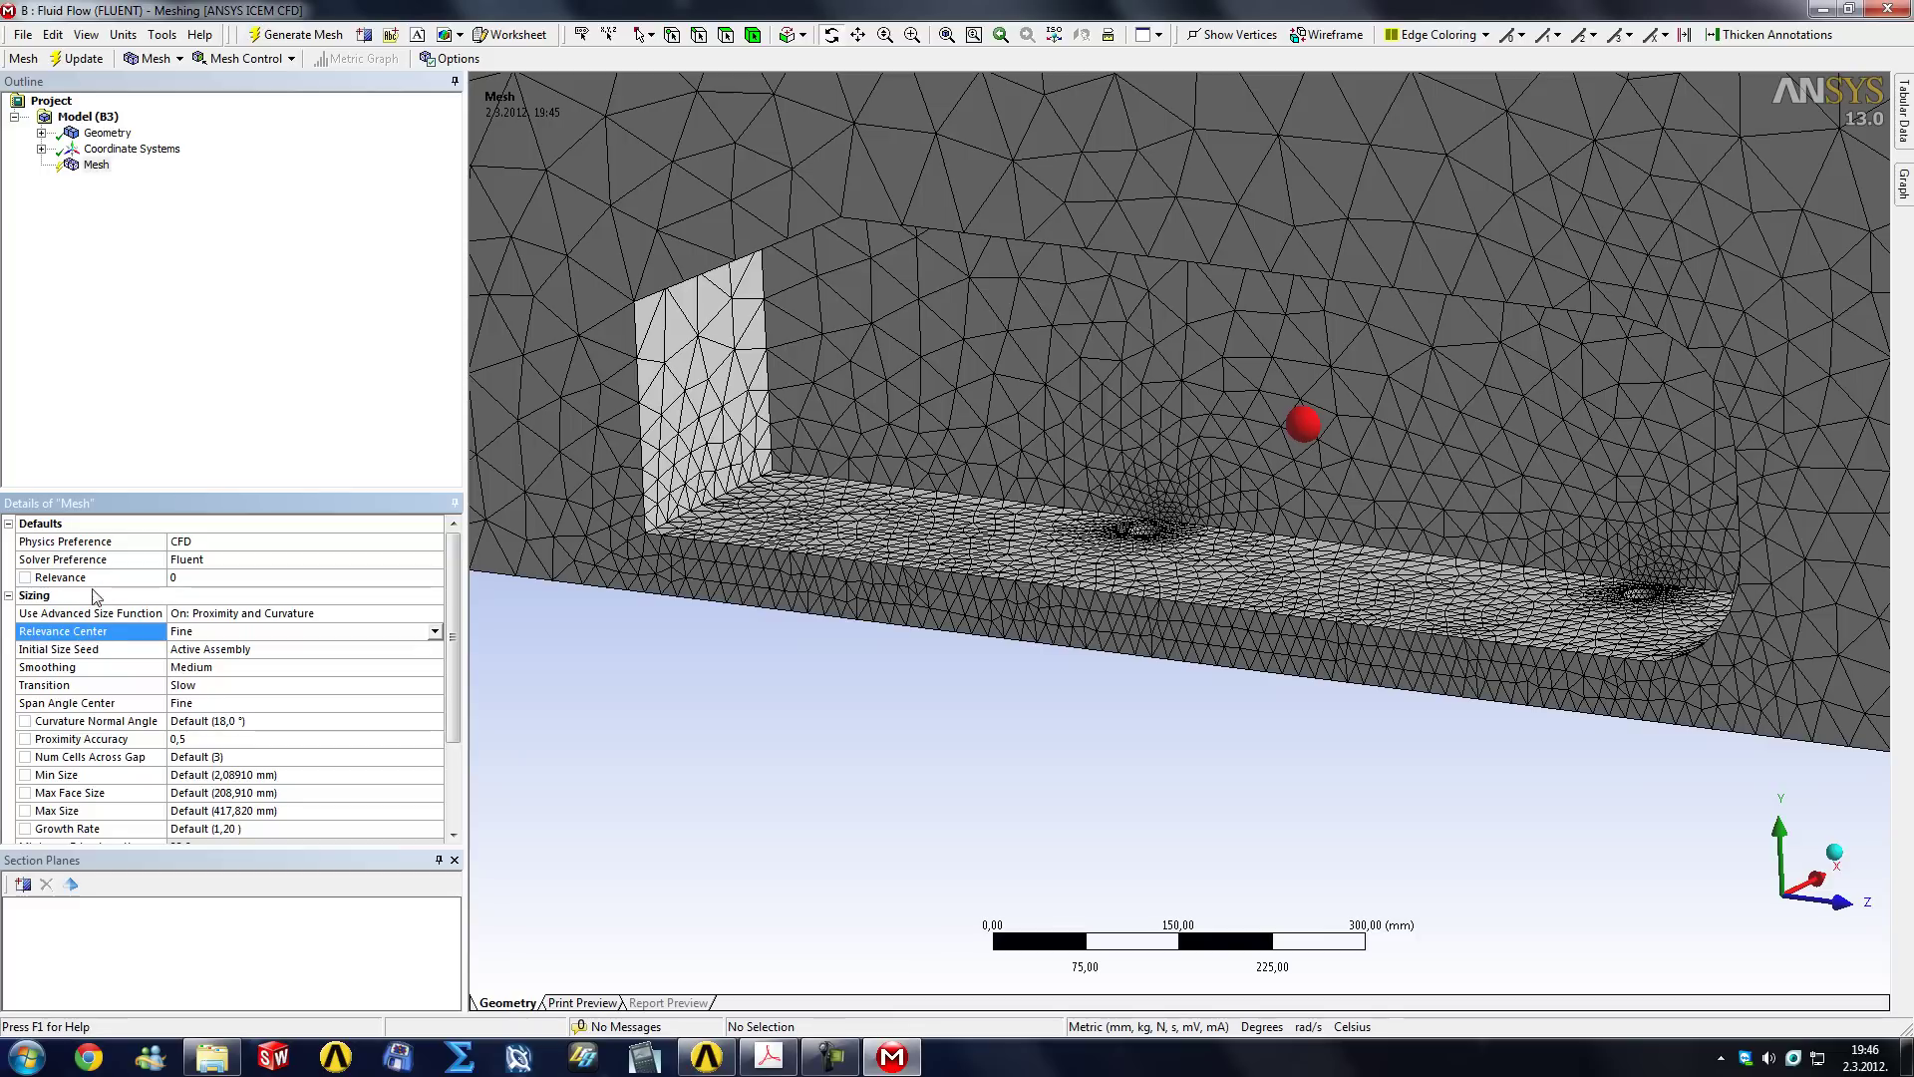
Set the mesh Relevance to 100 and check the cells across gap, growth rate and maximum size settings.
left_click(199, 579)
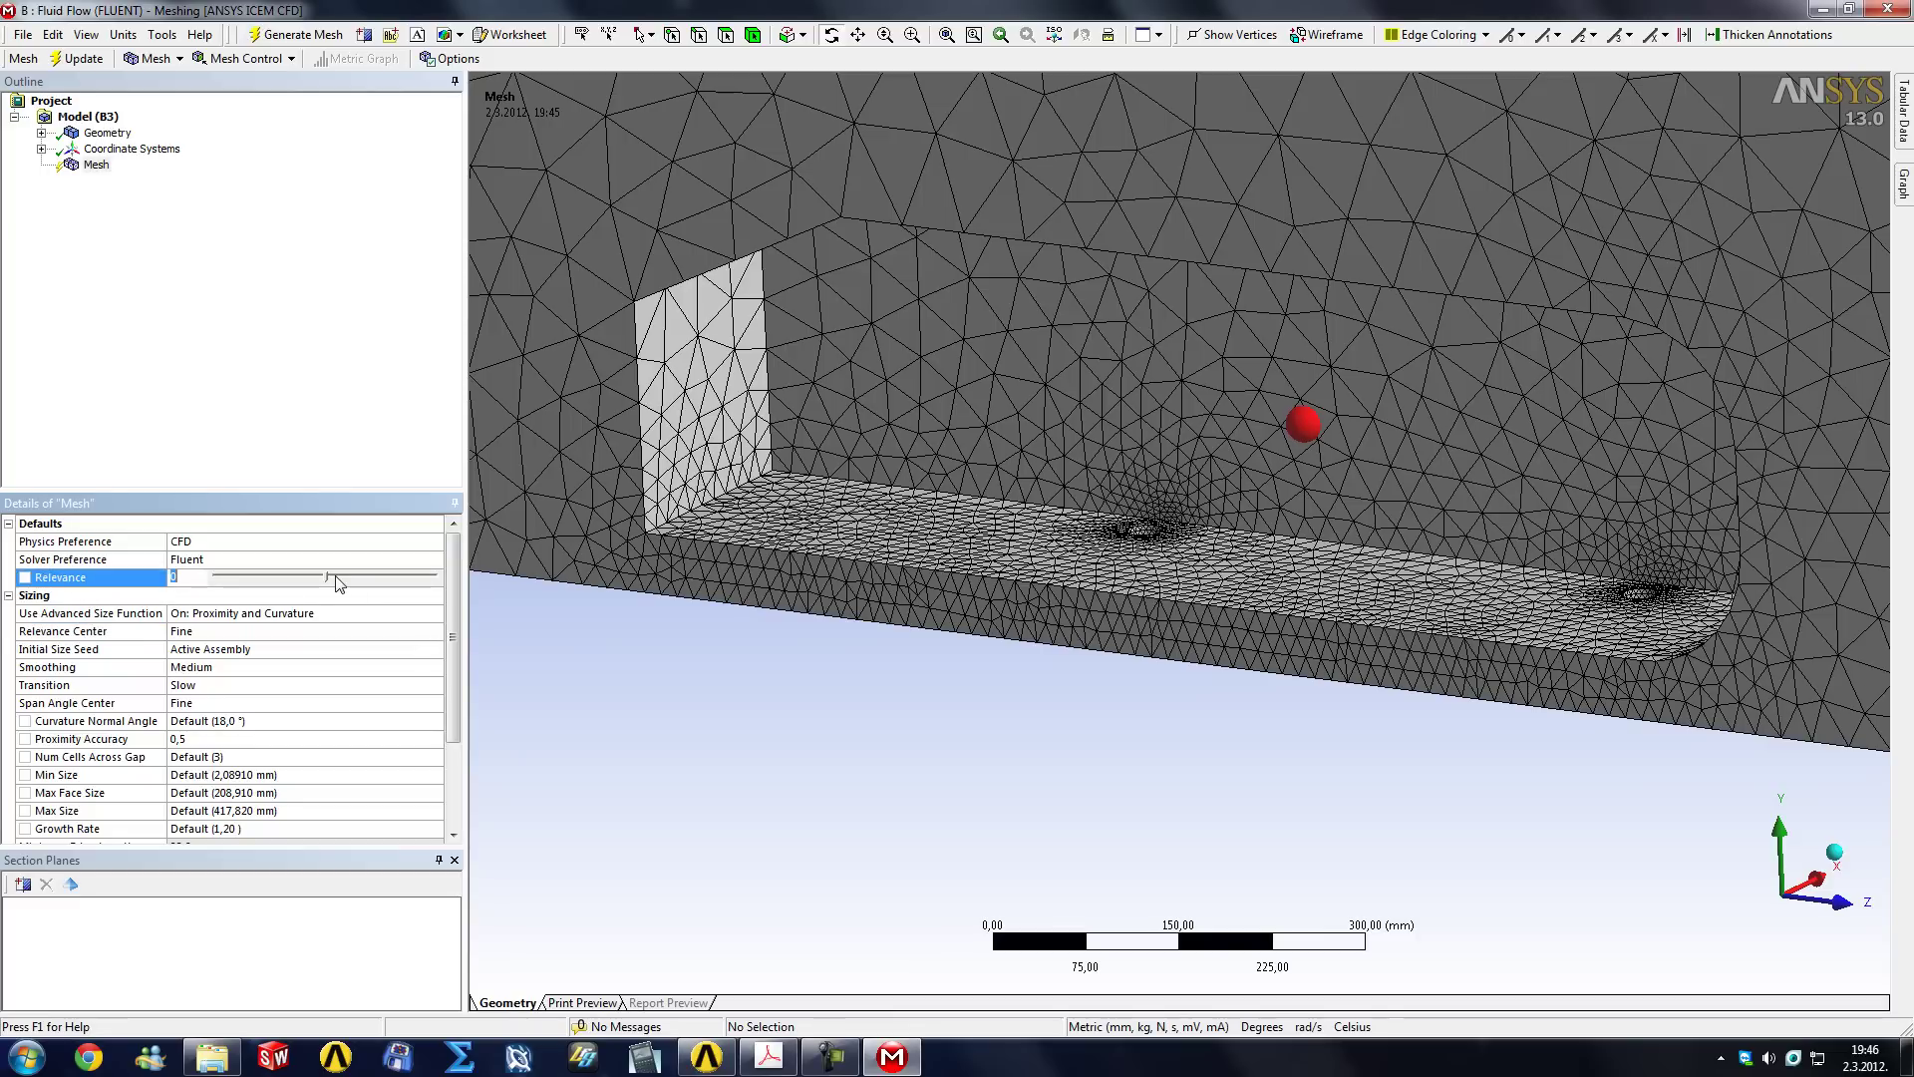
left_click_drag(325, 584, 450, 584)
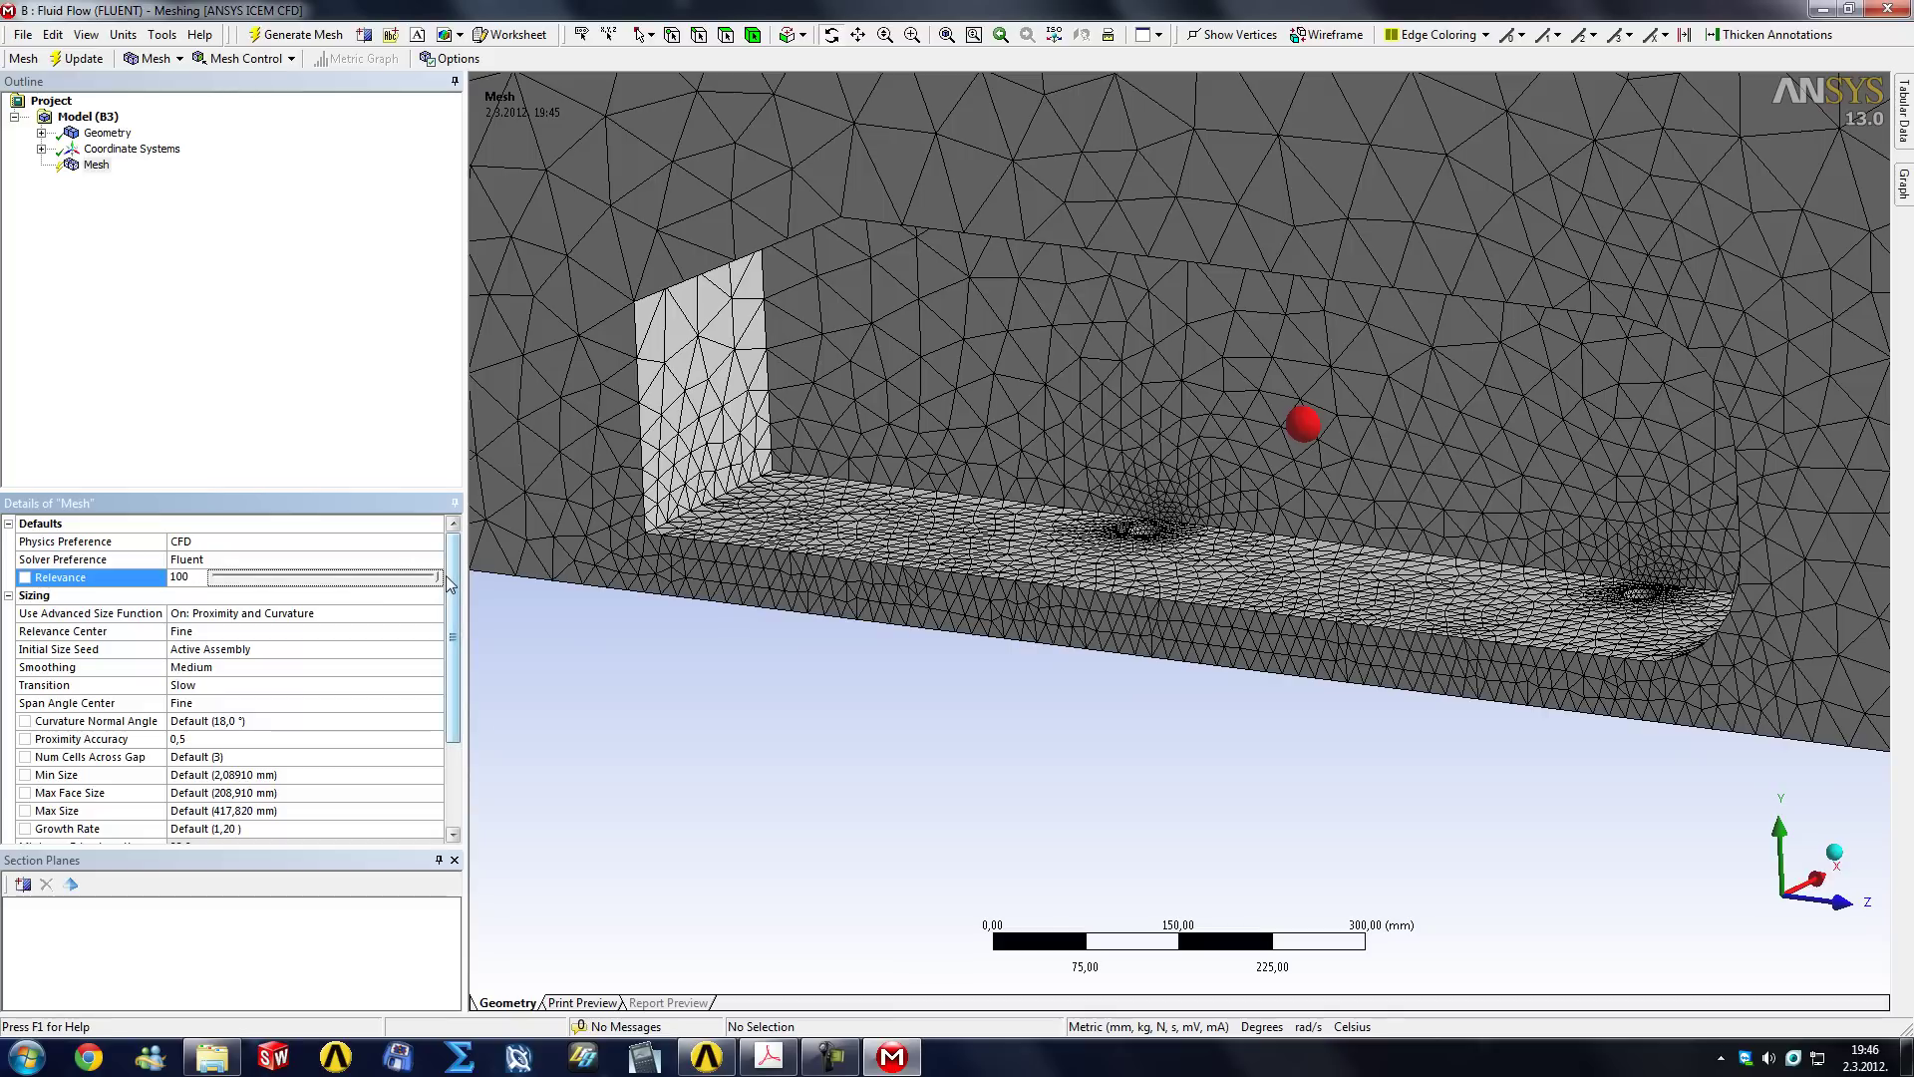
left_click(264, 759)
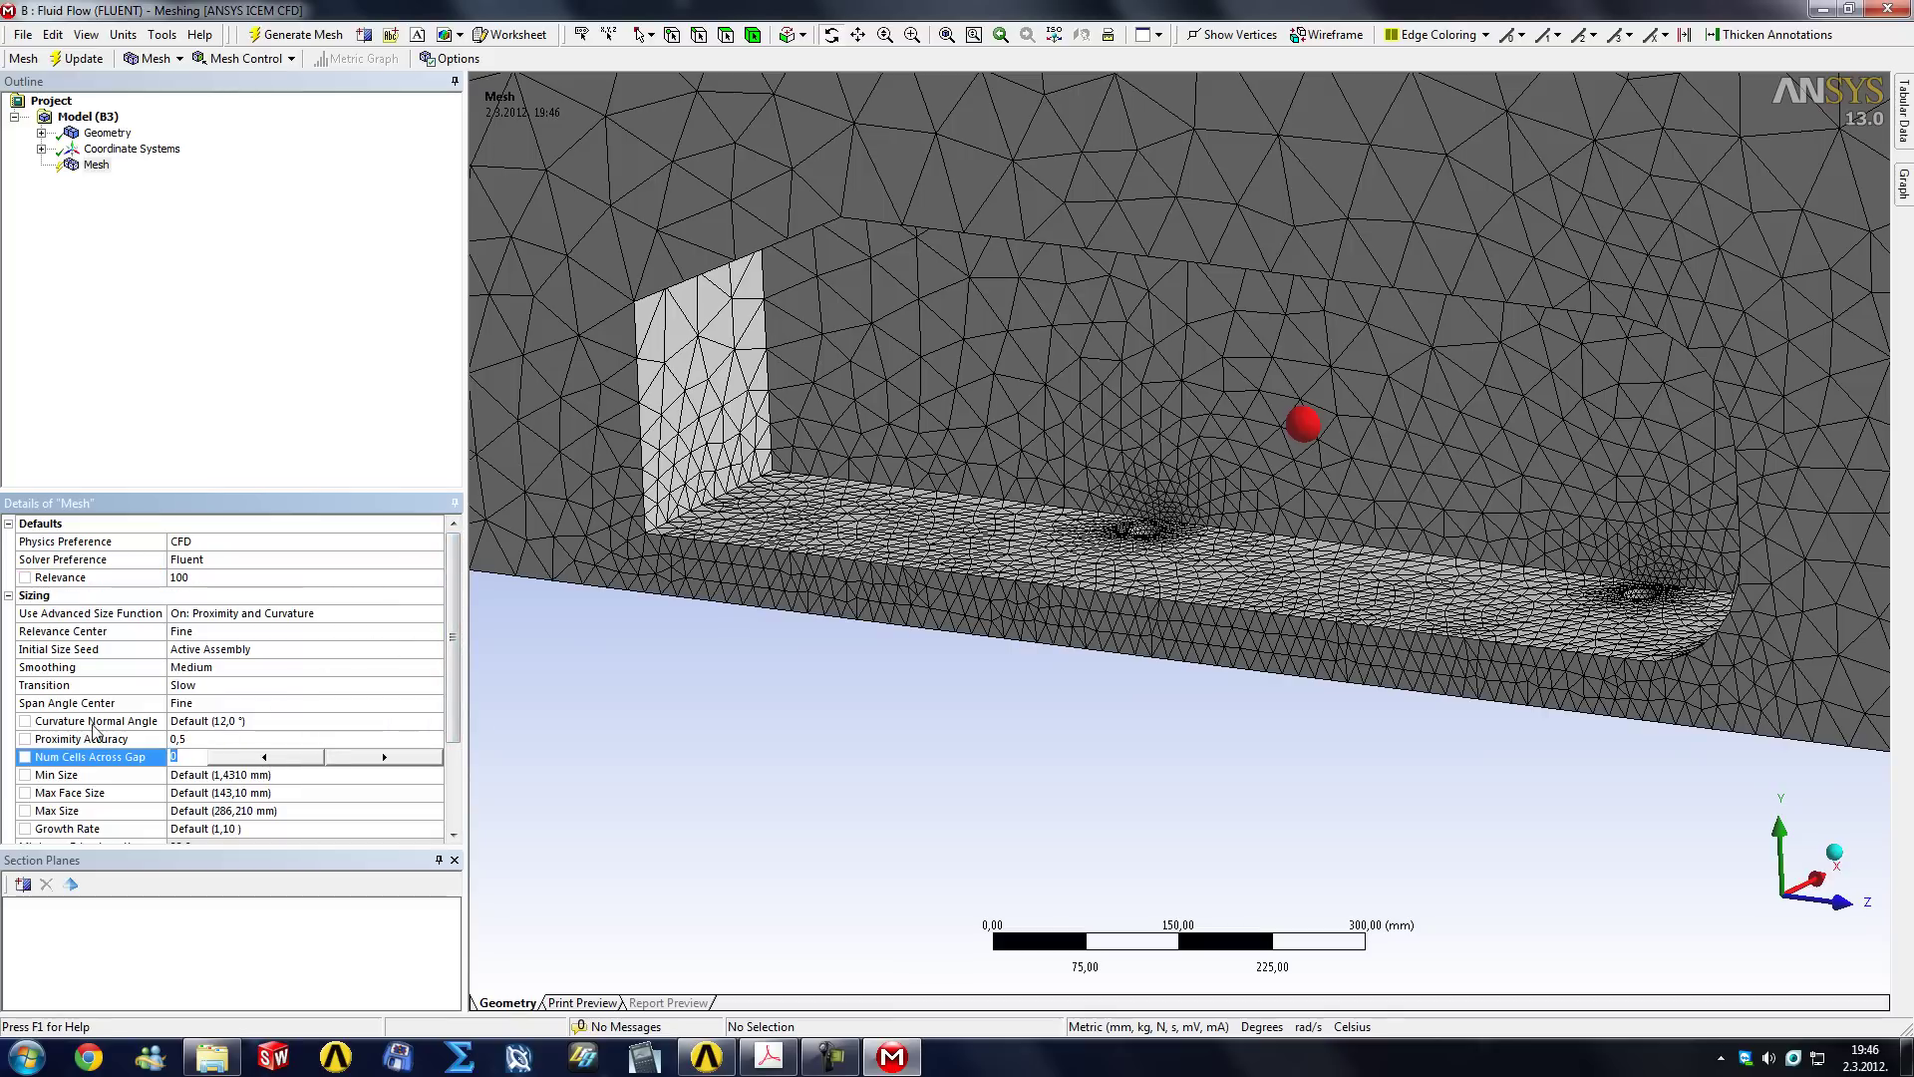
left_click(282, 704)
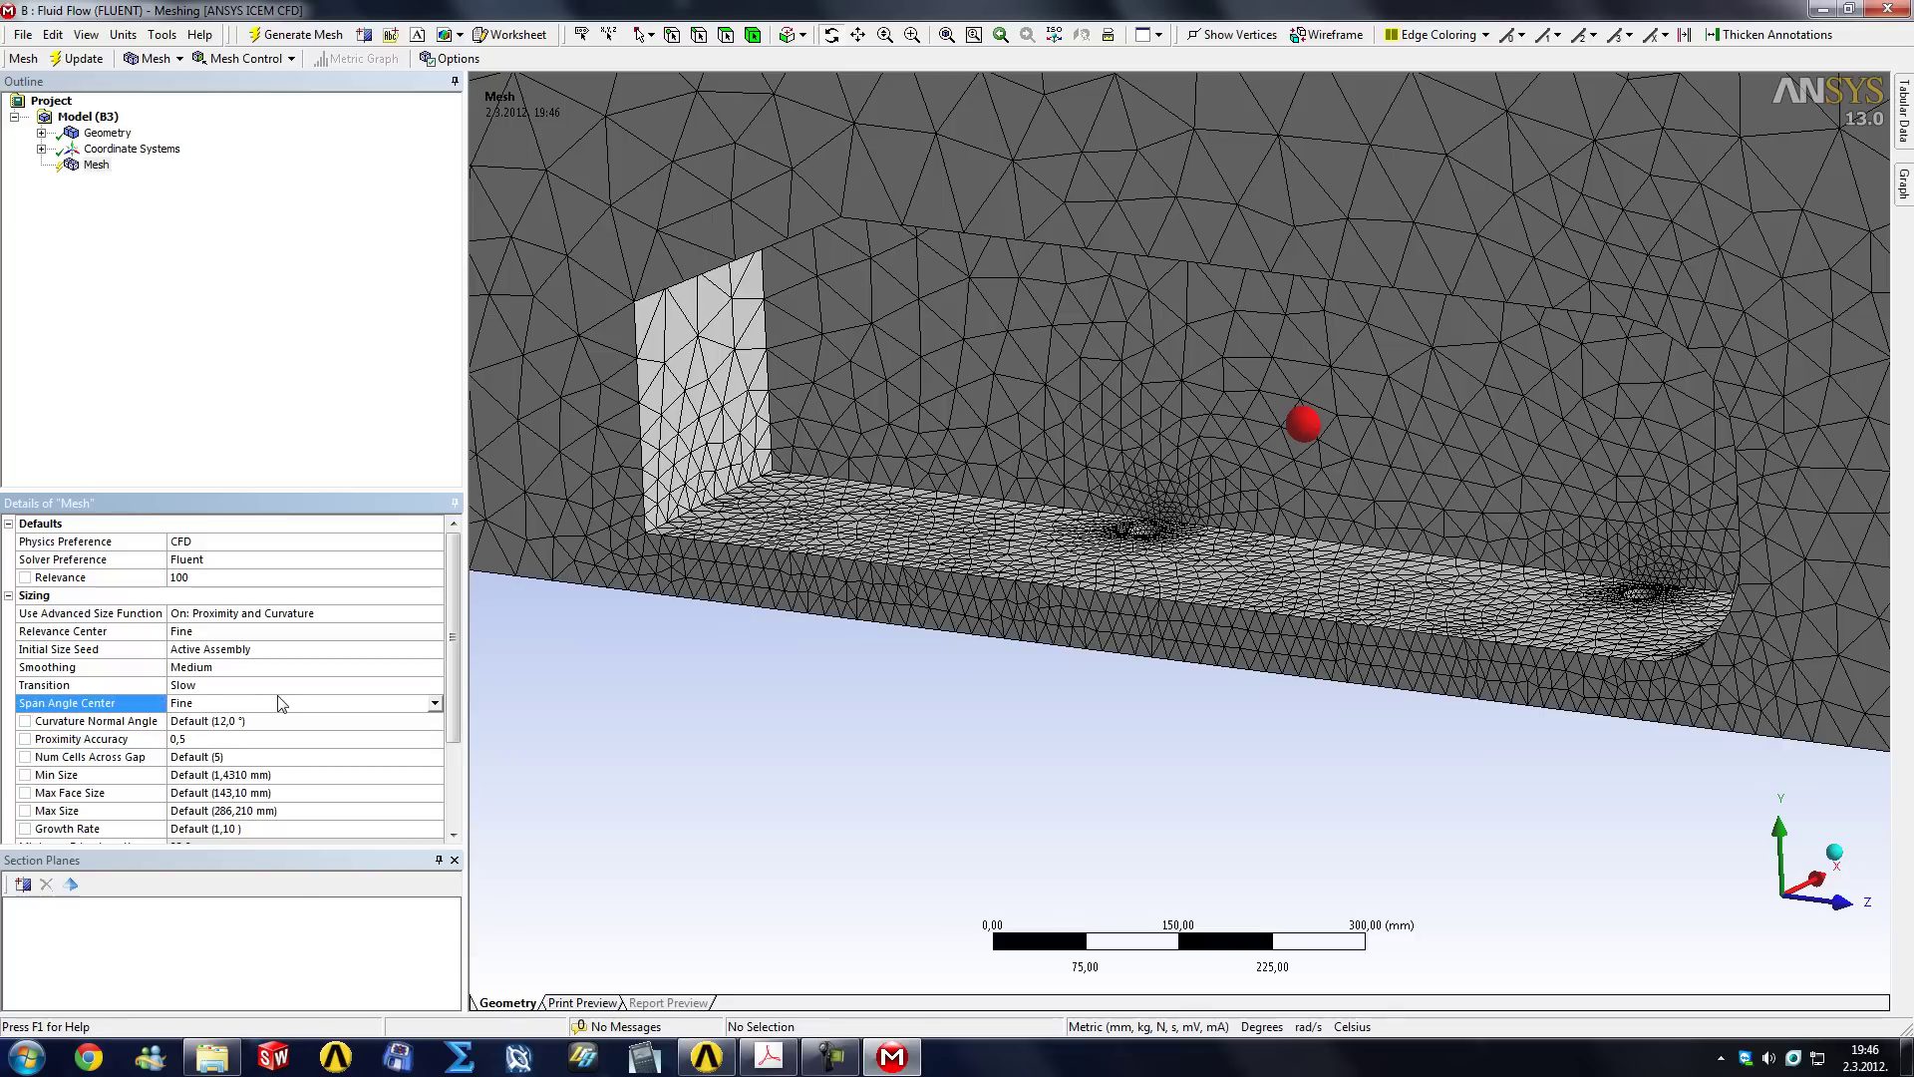
scroll(457, 701, "down", 1)
scroll(458, 701, "down", 1)
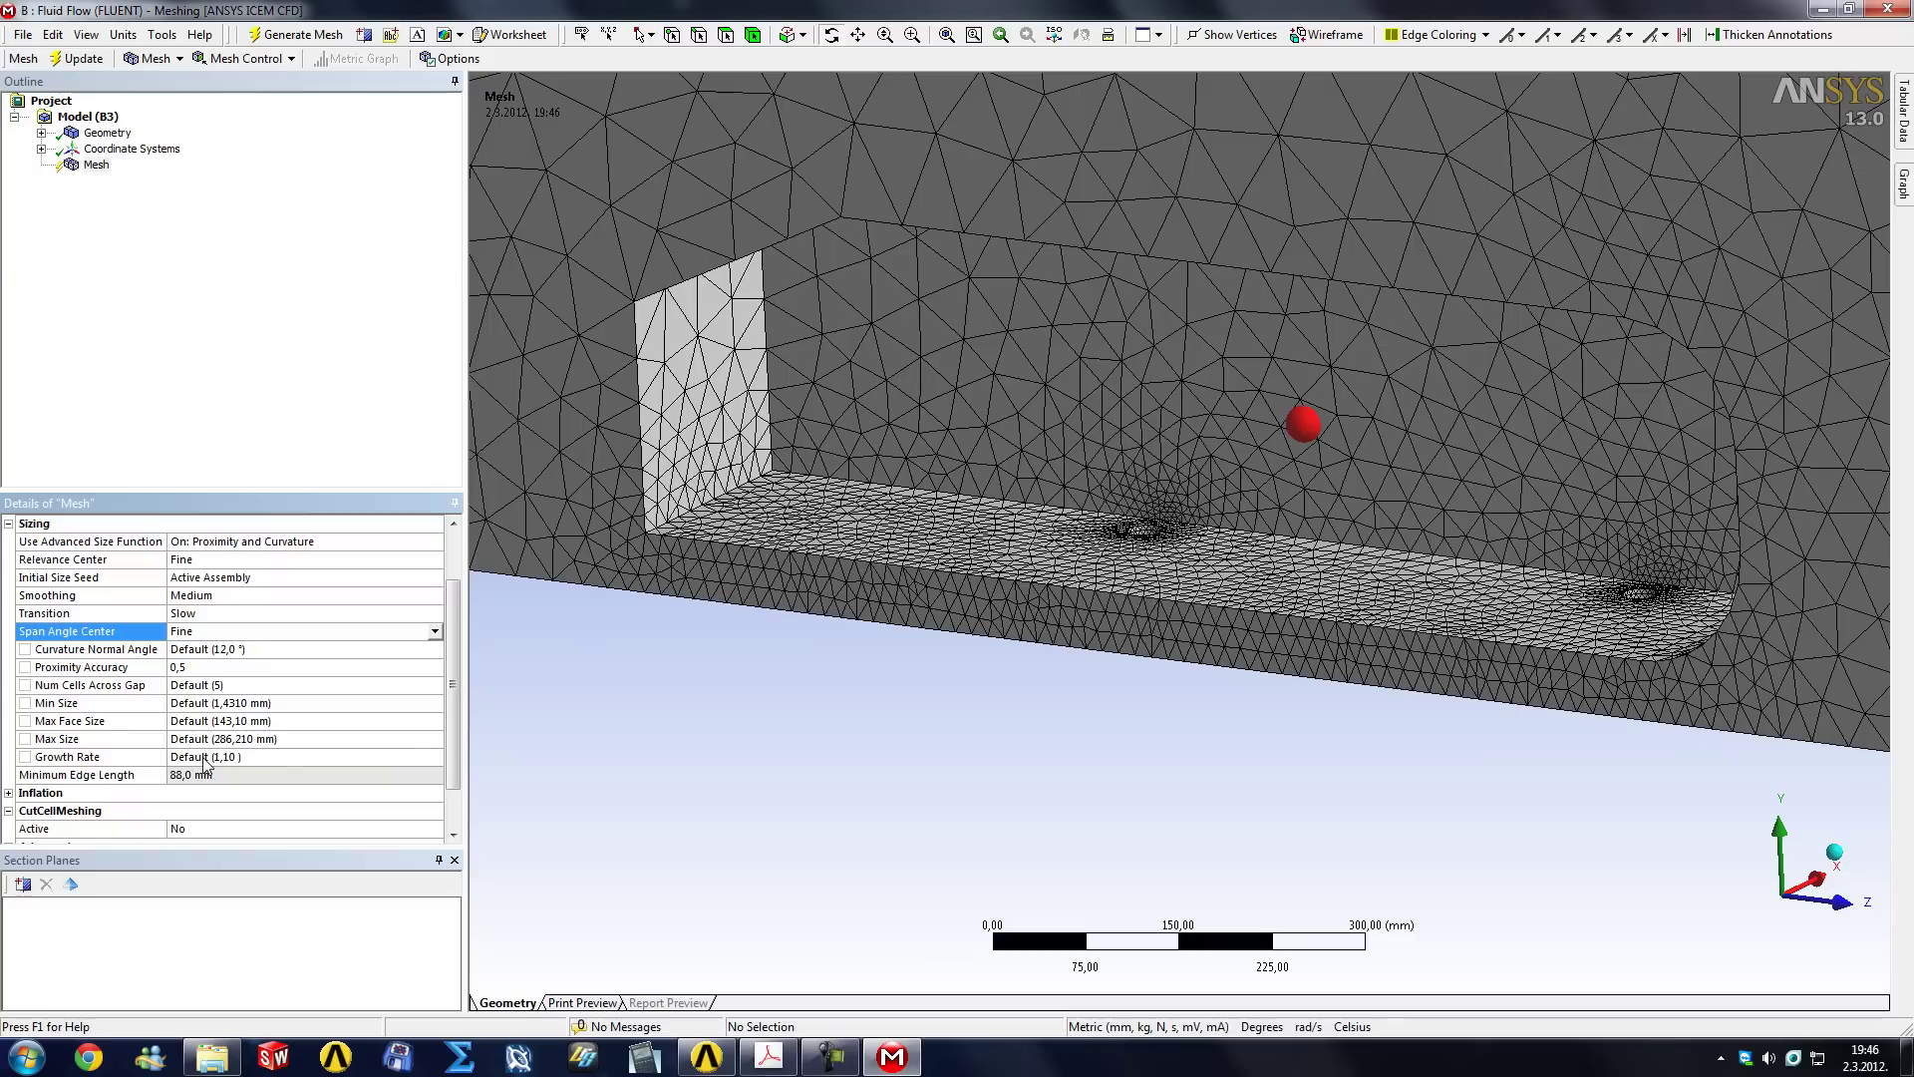
left_click(230, 758)
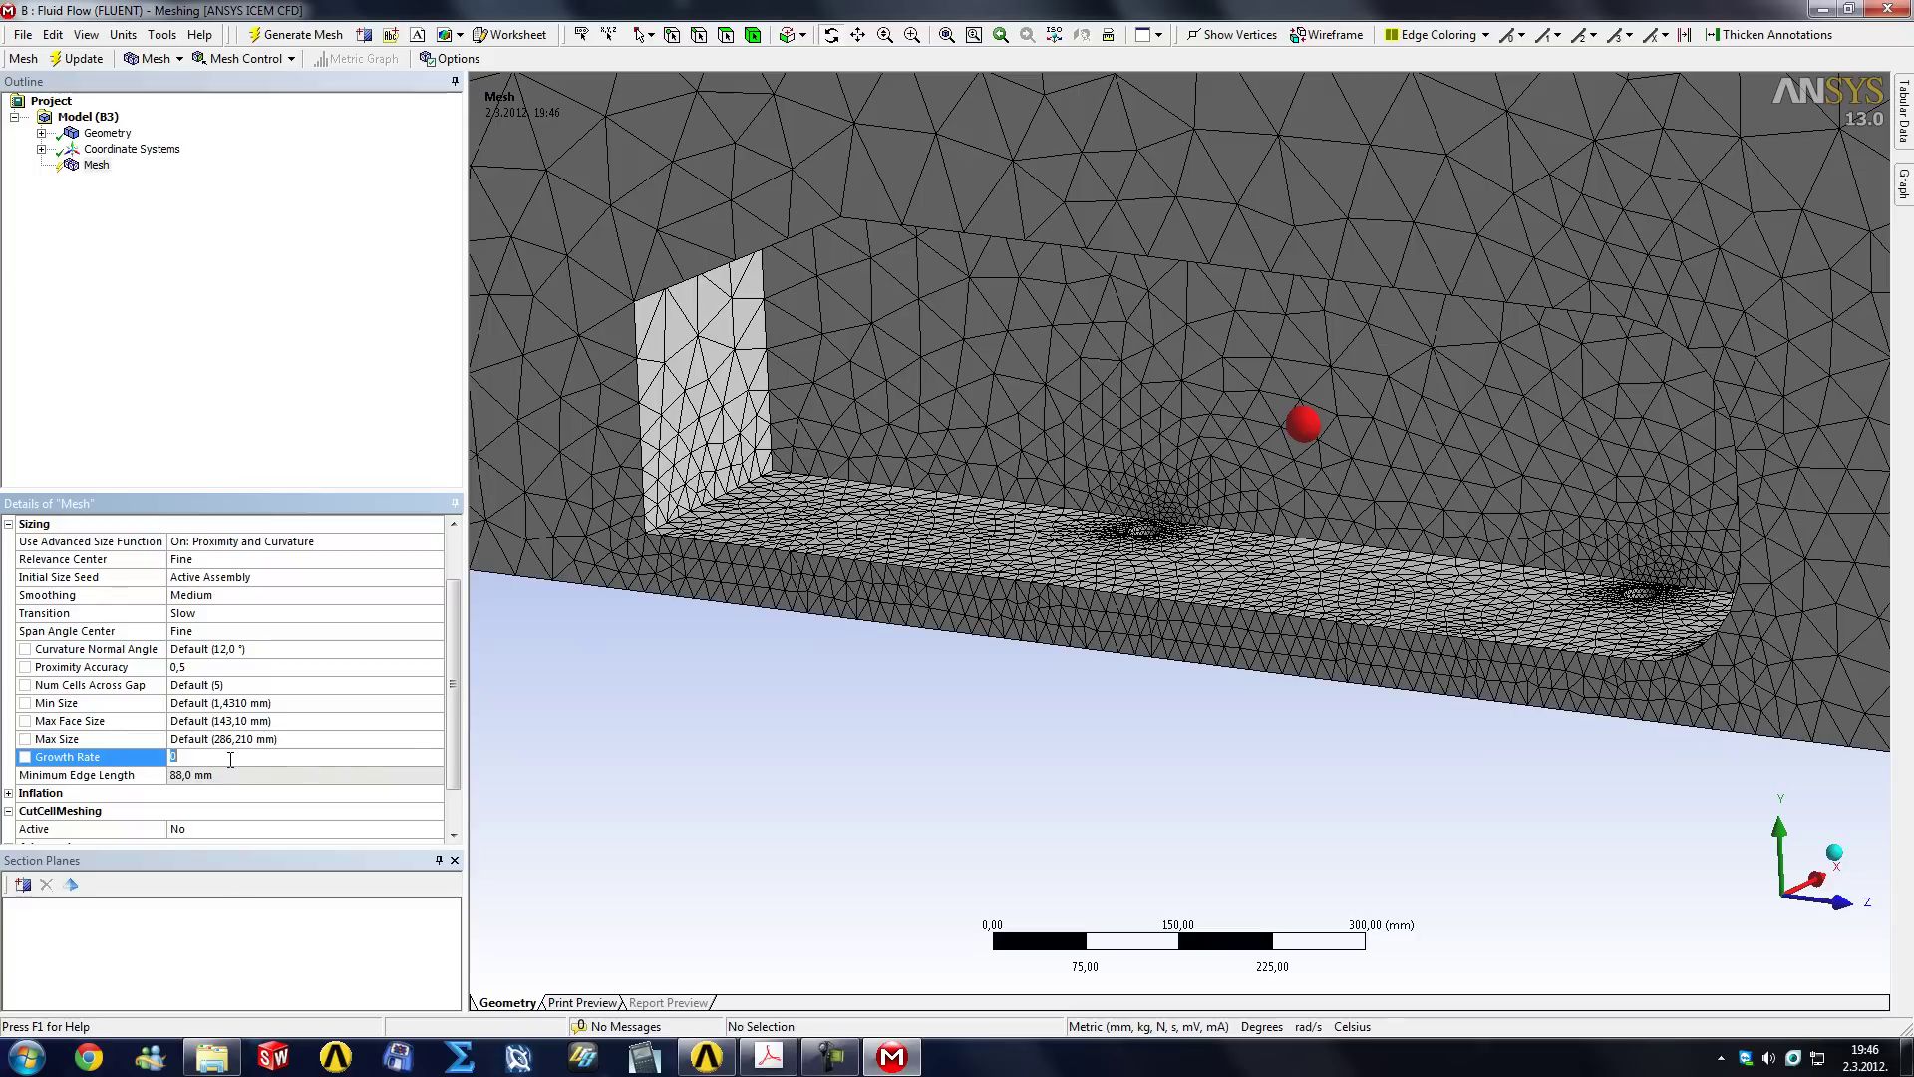
left_click(257, 742)
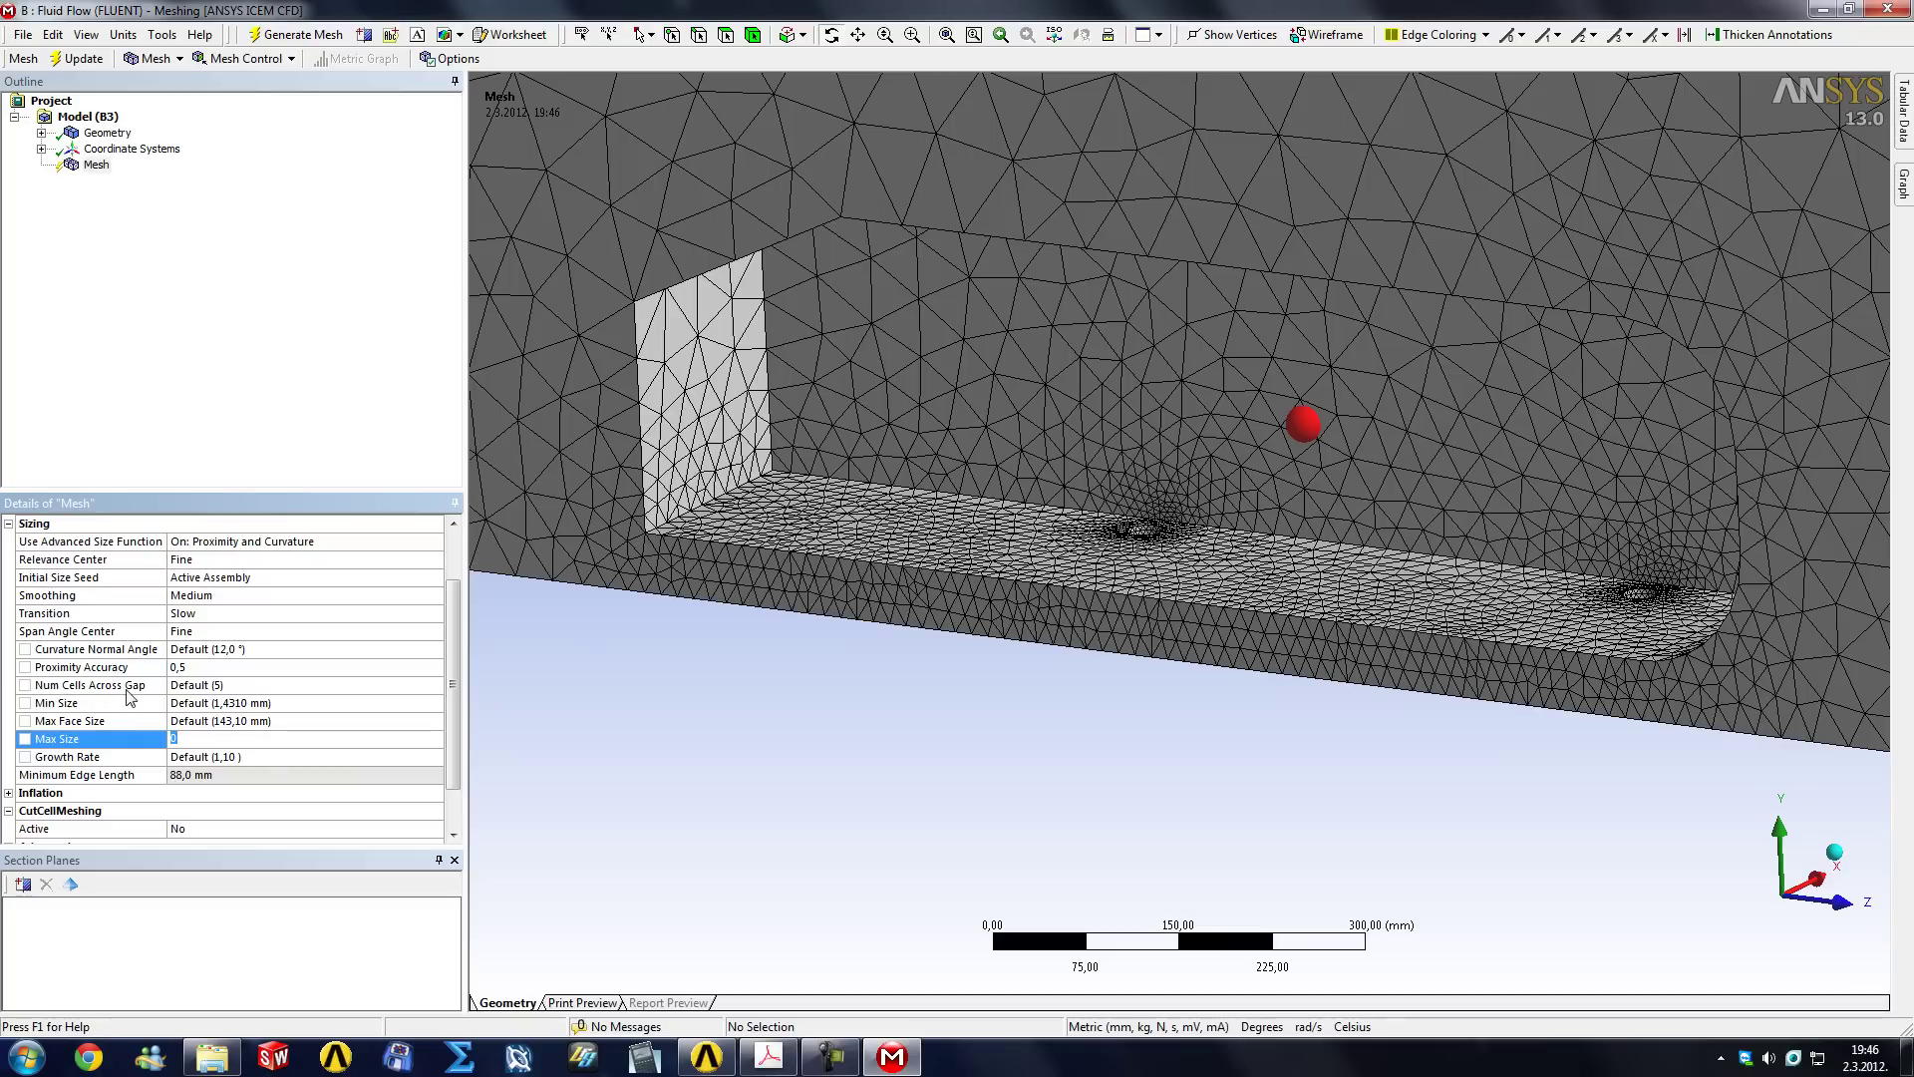
Check the cells in the gap beneath the body, and update the mesh with the refined sizing.
left_click_drag(983, 688, 891, 384)
scroll(1068, 603, "up", 5)
scroll(1068, 604, "down", 3)
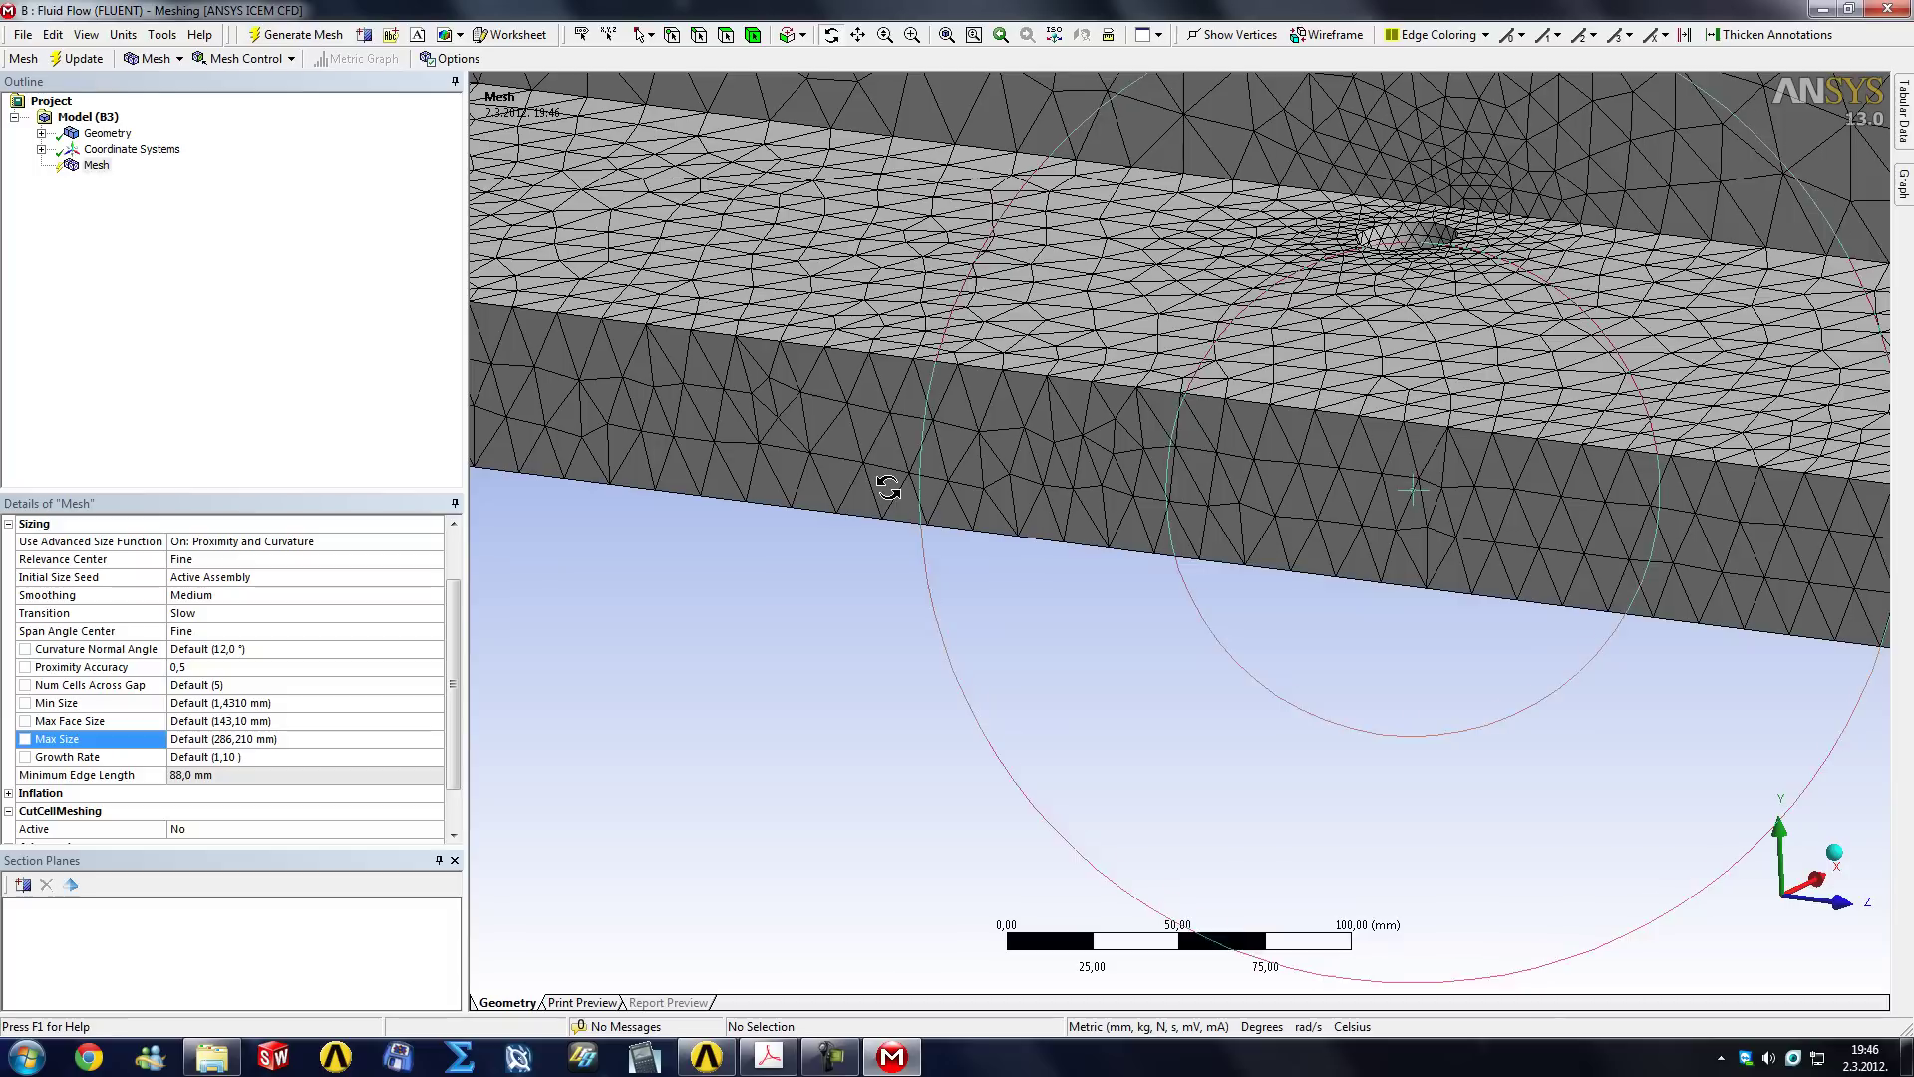
scroll(930, 513, "down", 3)
scroll(931, 514, "down", 3)
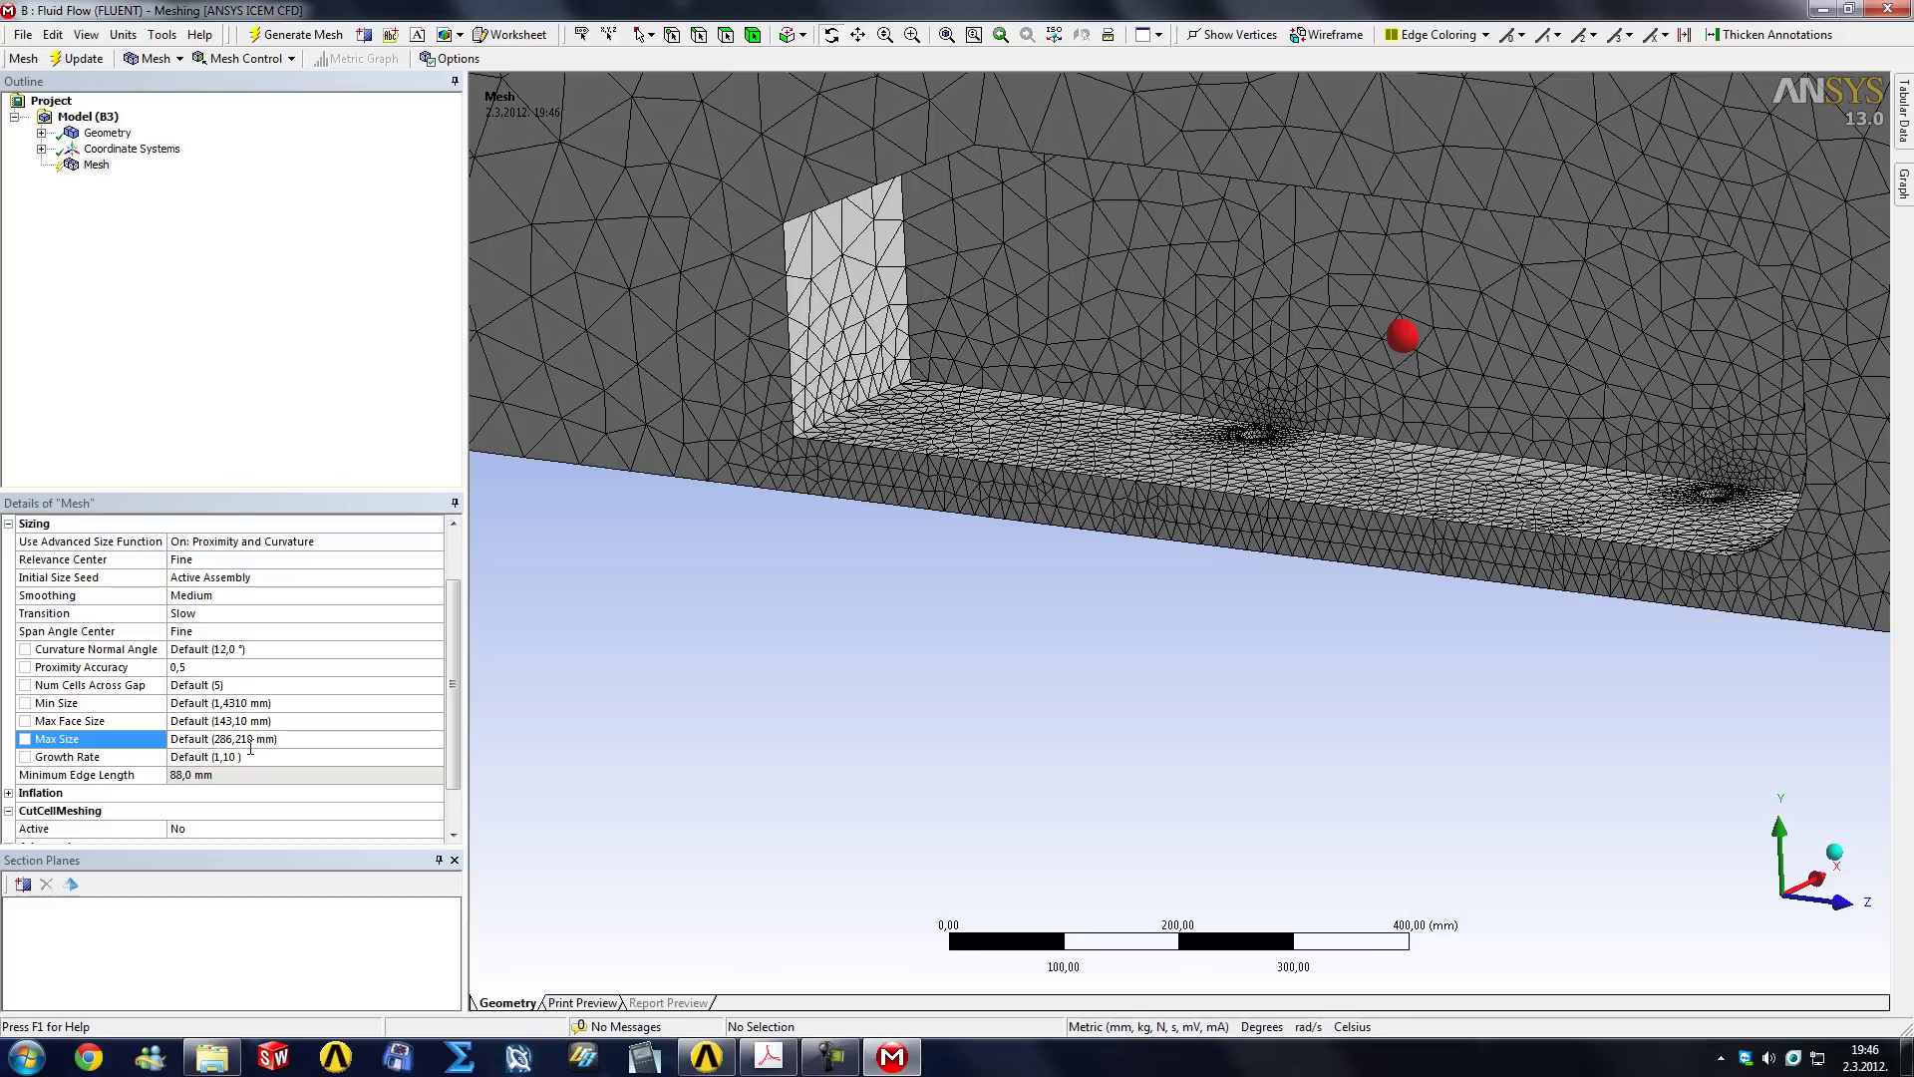
left_click(85, 61)
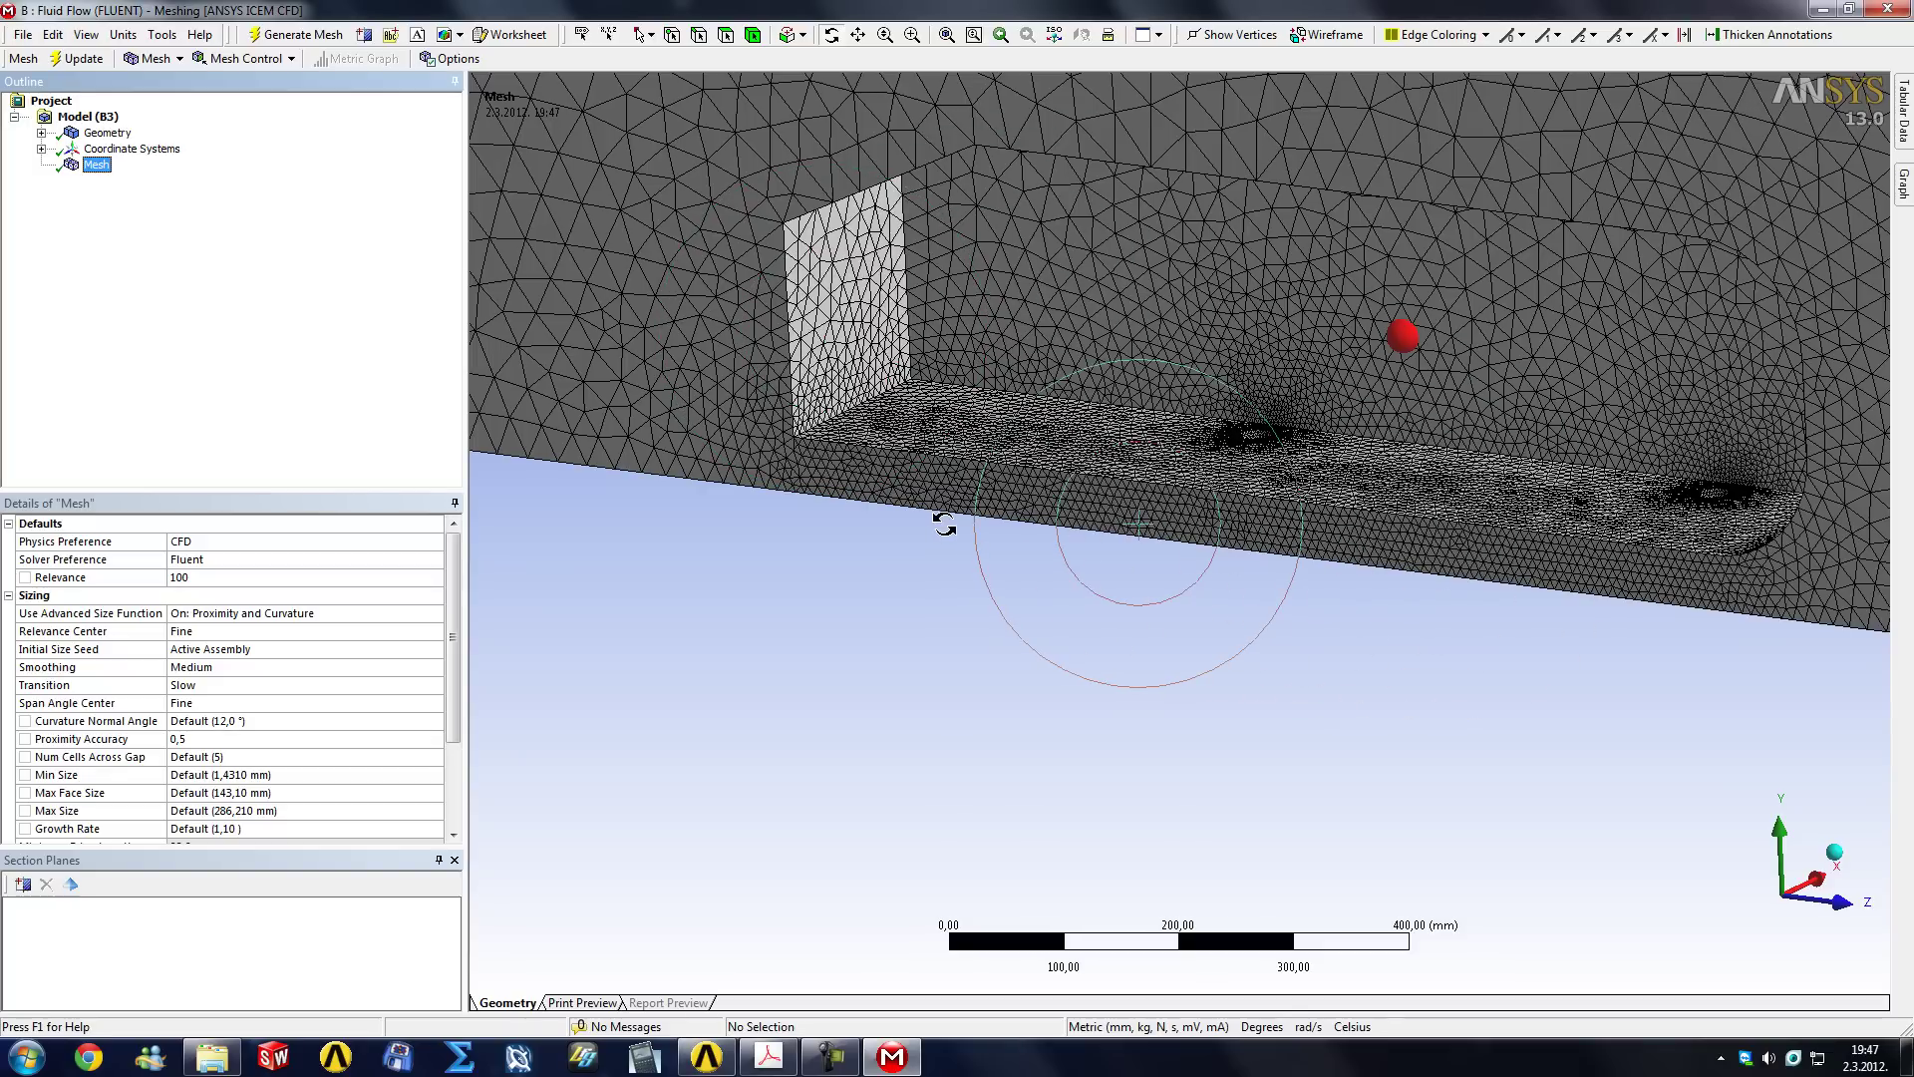
Examine the updated mesh in the gap beneath the body, around its sides and rear, and across the whole air domain.
left_click(1048, 593)
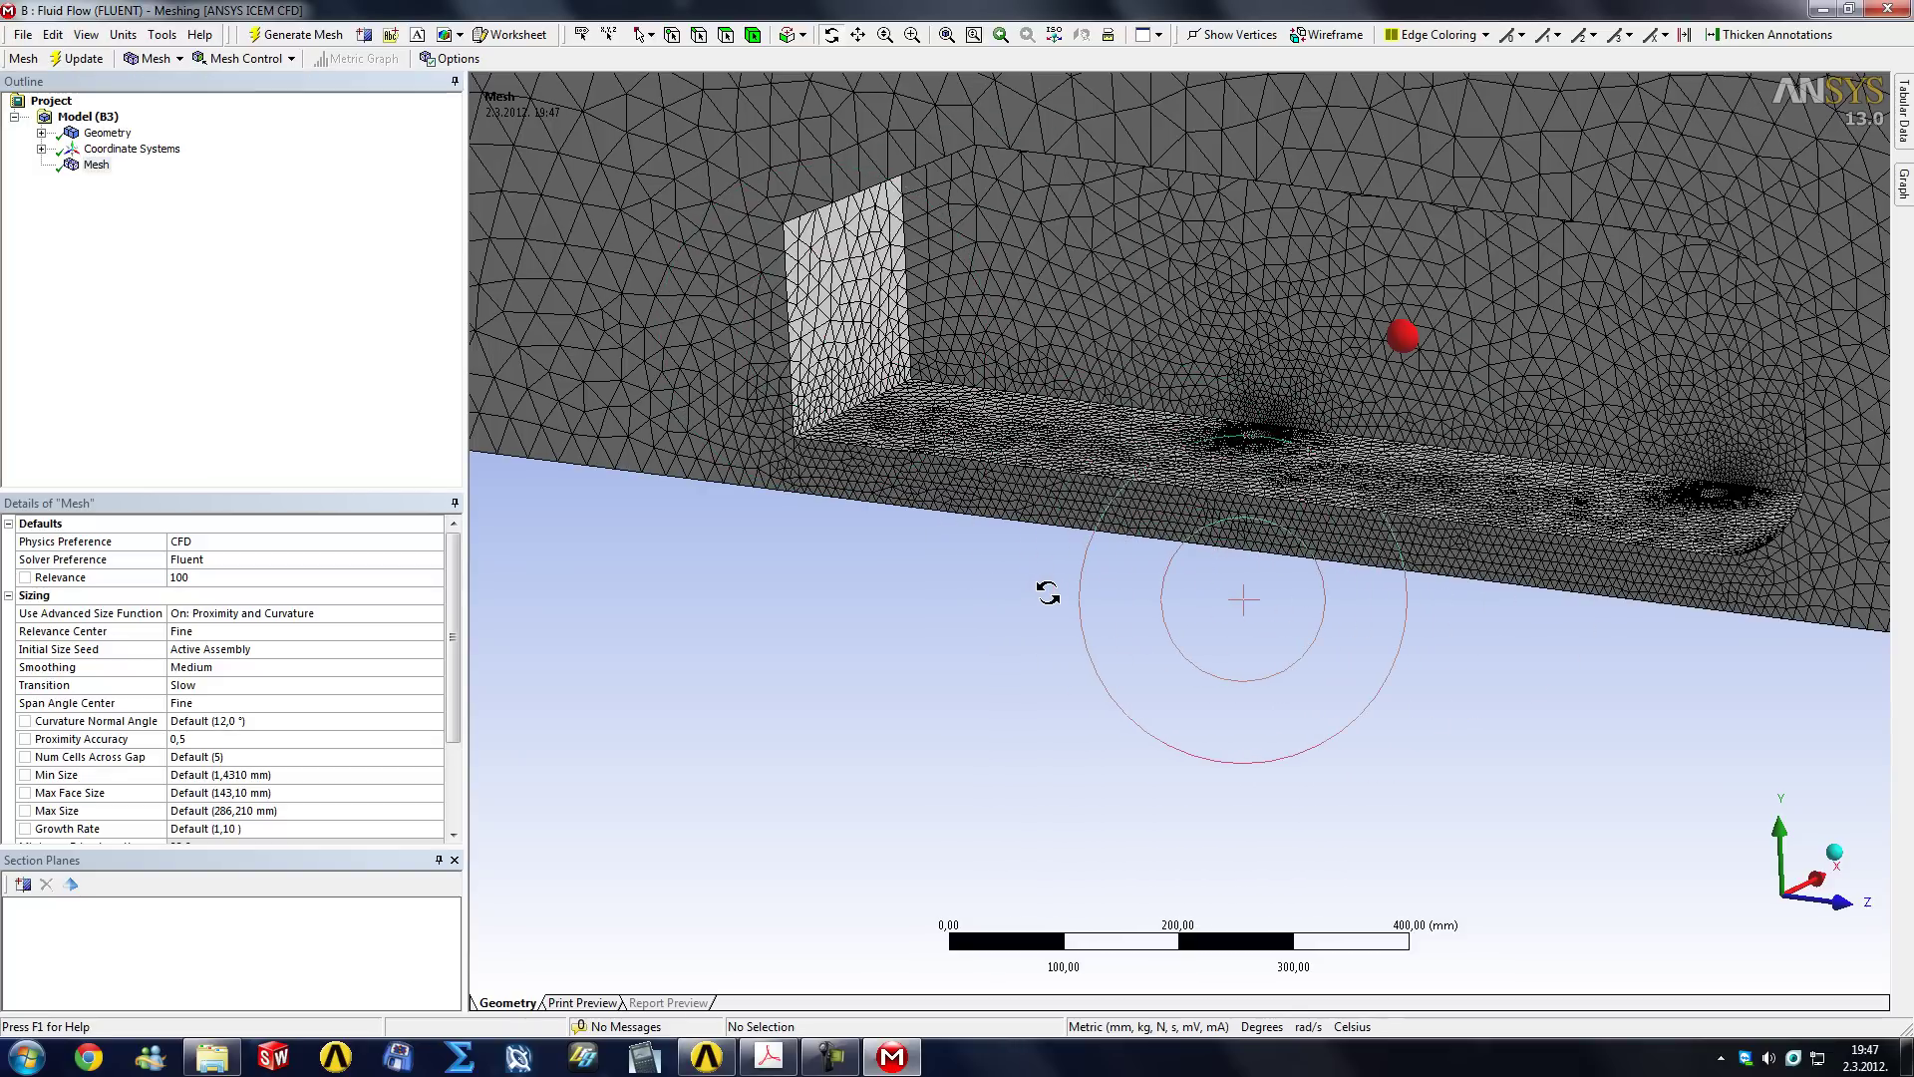
left_click_drag(1048, 594, 1169, 555)
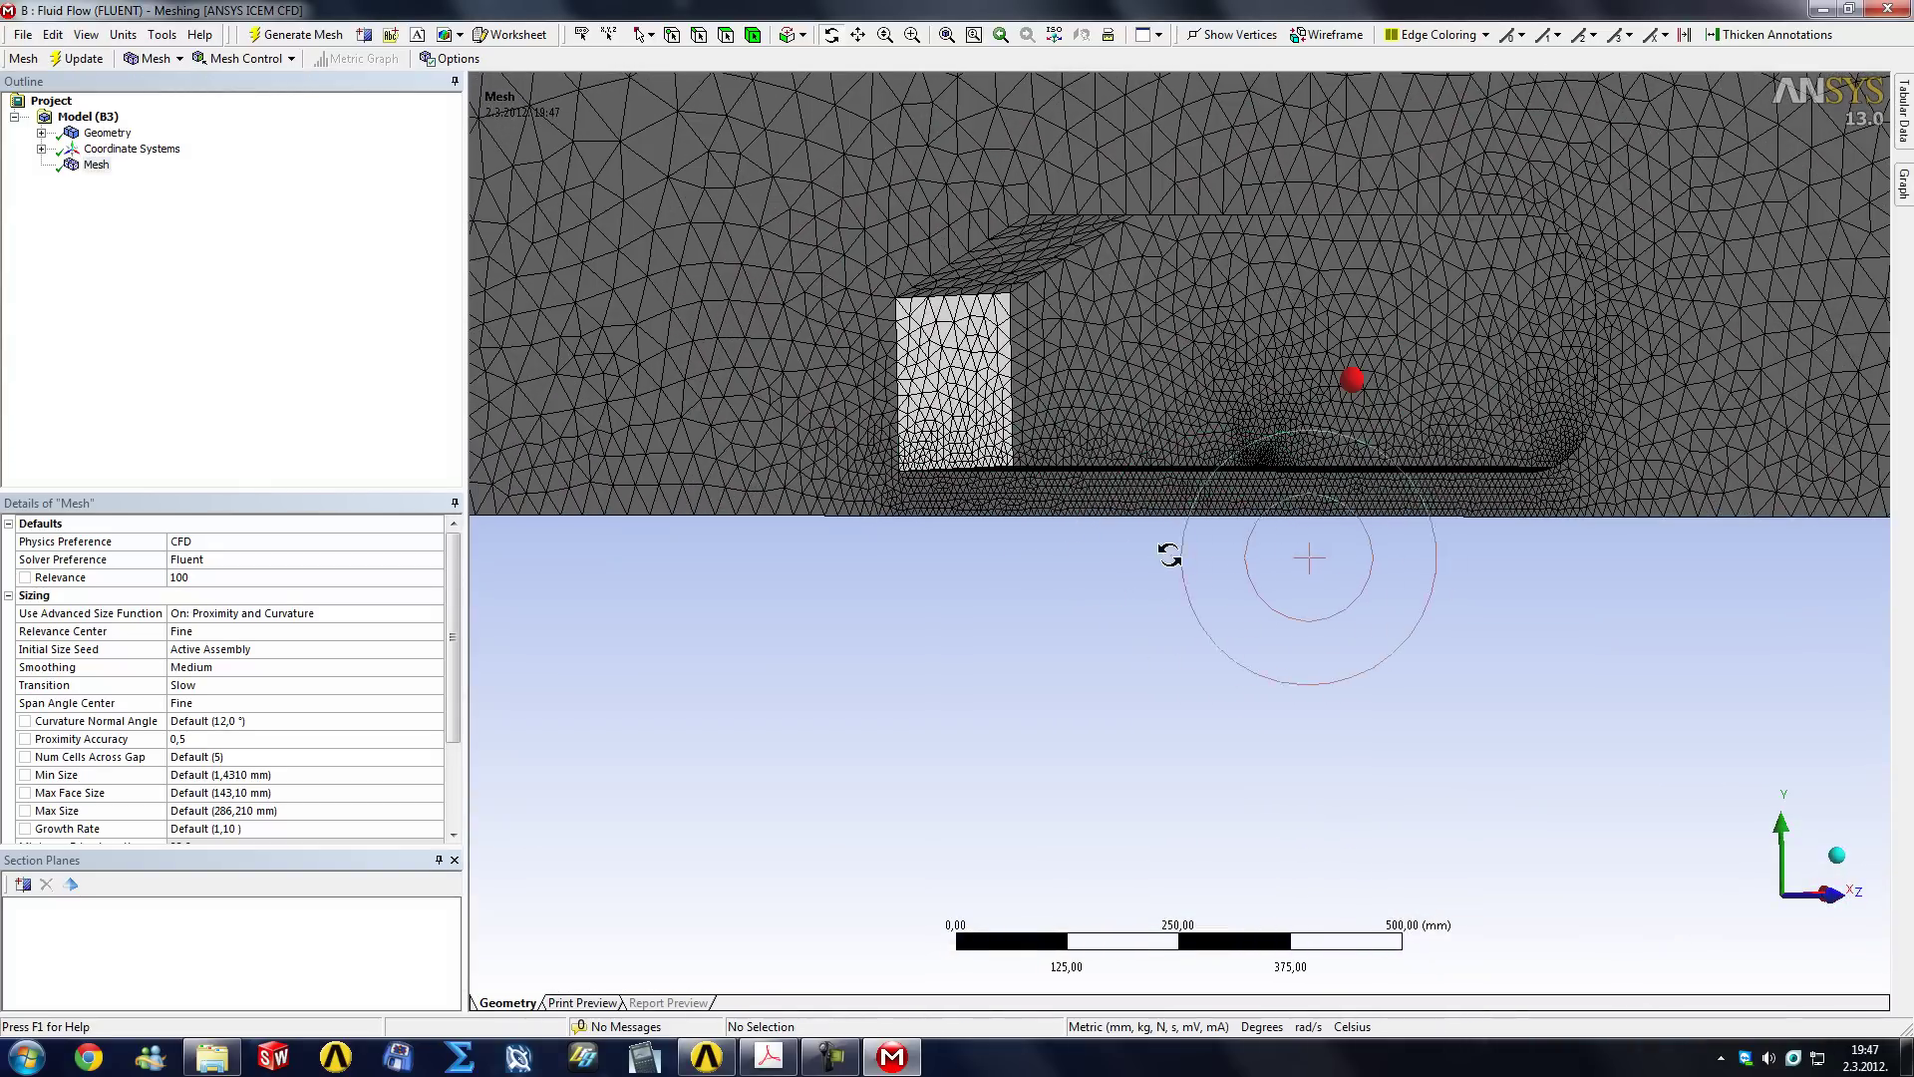
right_click_drag(1133, 479, 1227, 542)
scroll(990, 564, "up", 3)
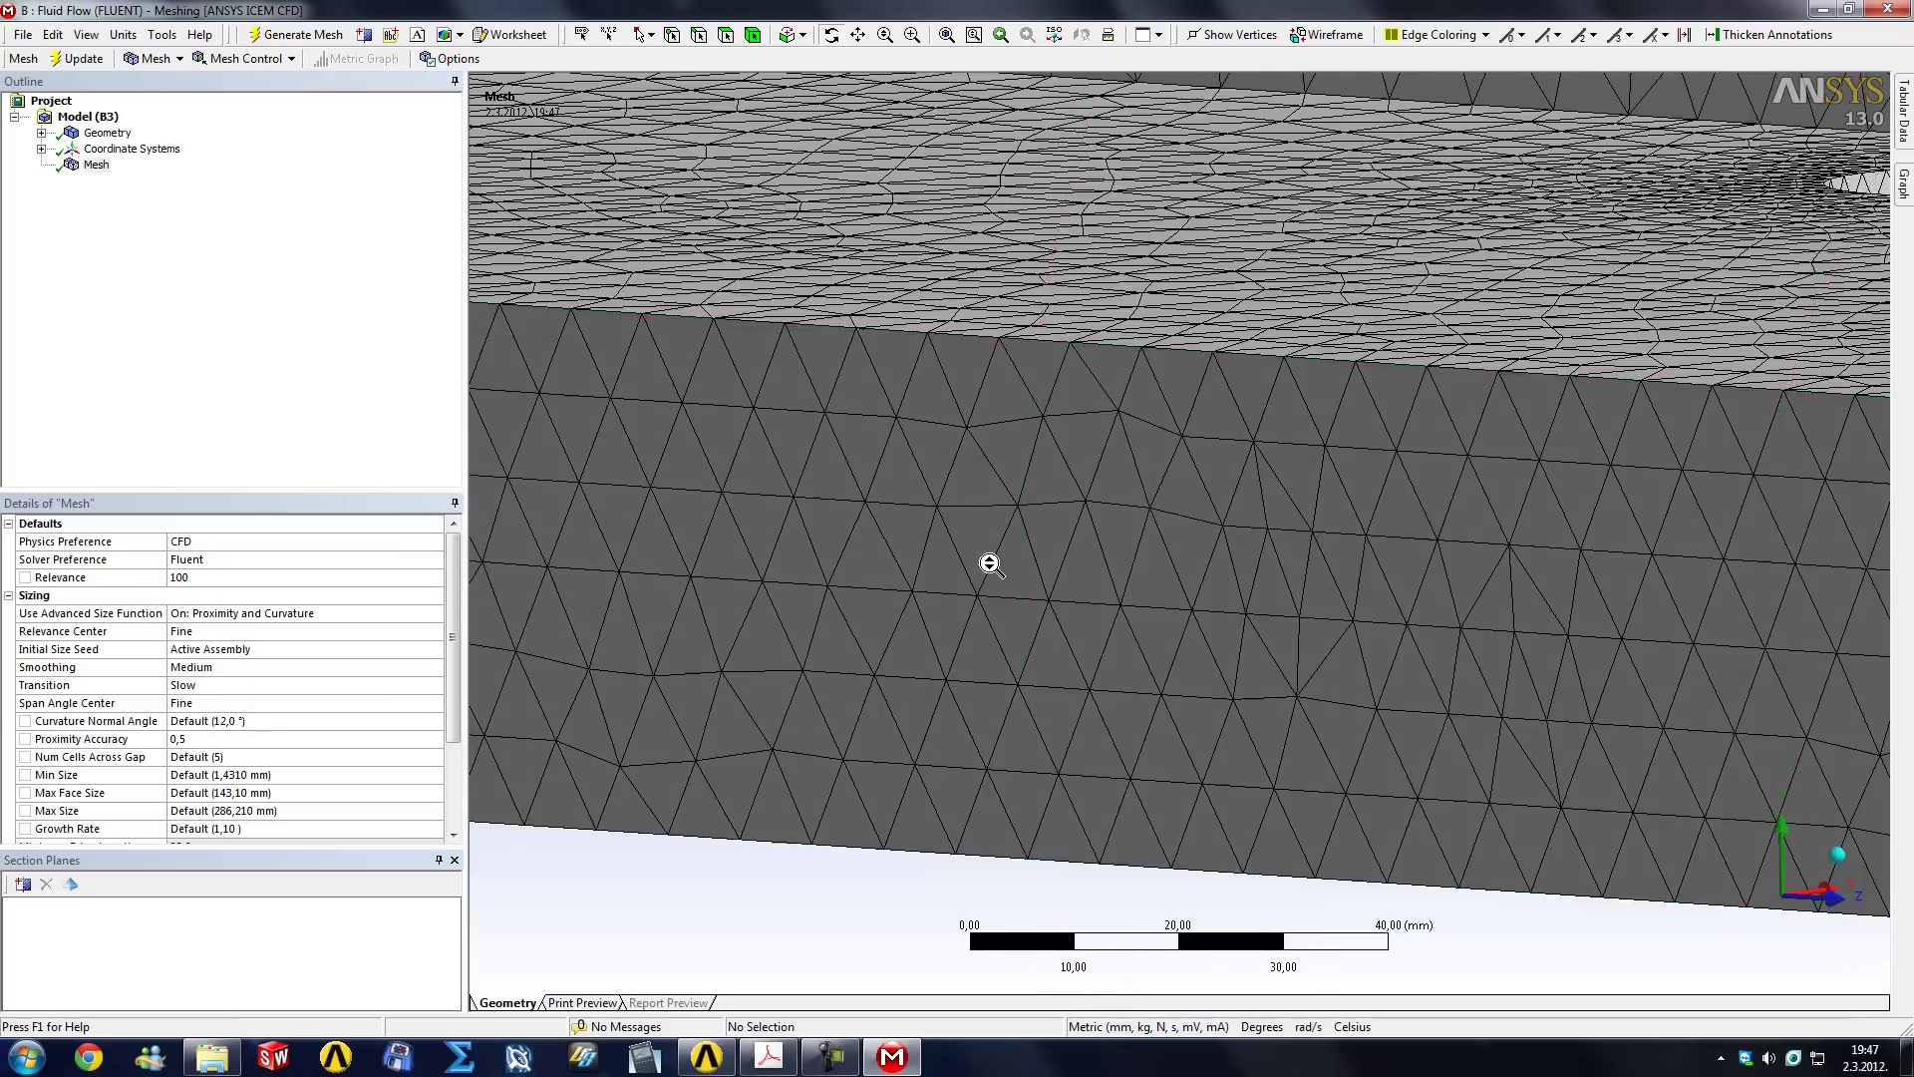
scroll(990, 564, "down", 5)
mouse_move(1004, 559)
left_mouse_down()
mouse_move(1201, 525)
mouse_move(1416, 518)
mouse_move(1372, 514)
left_mouse_up()
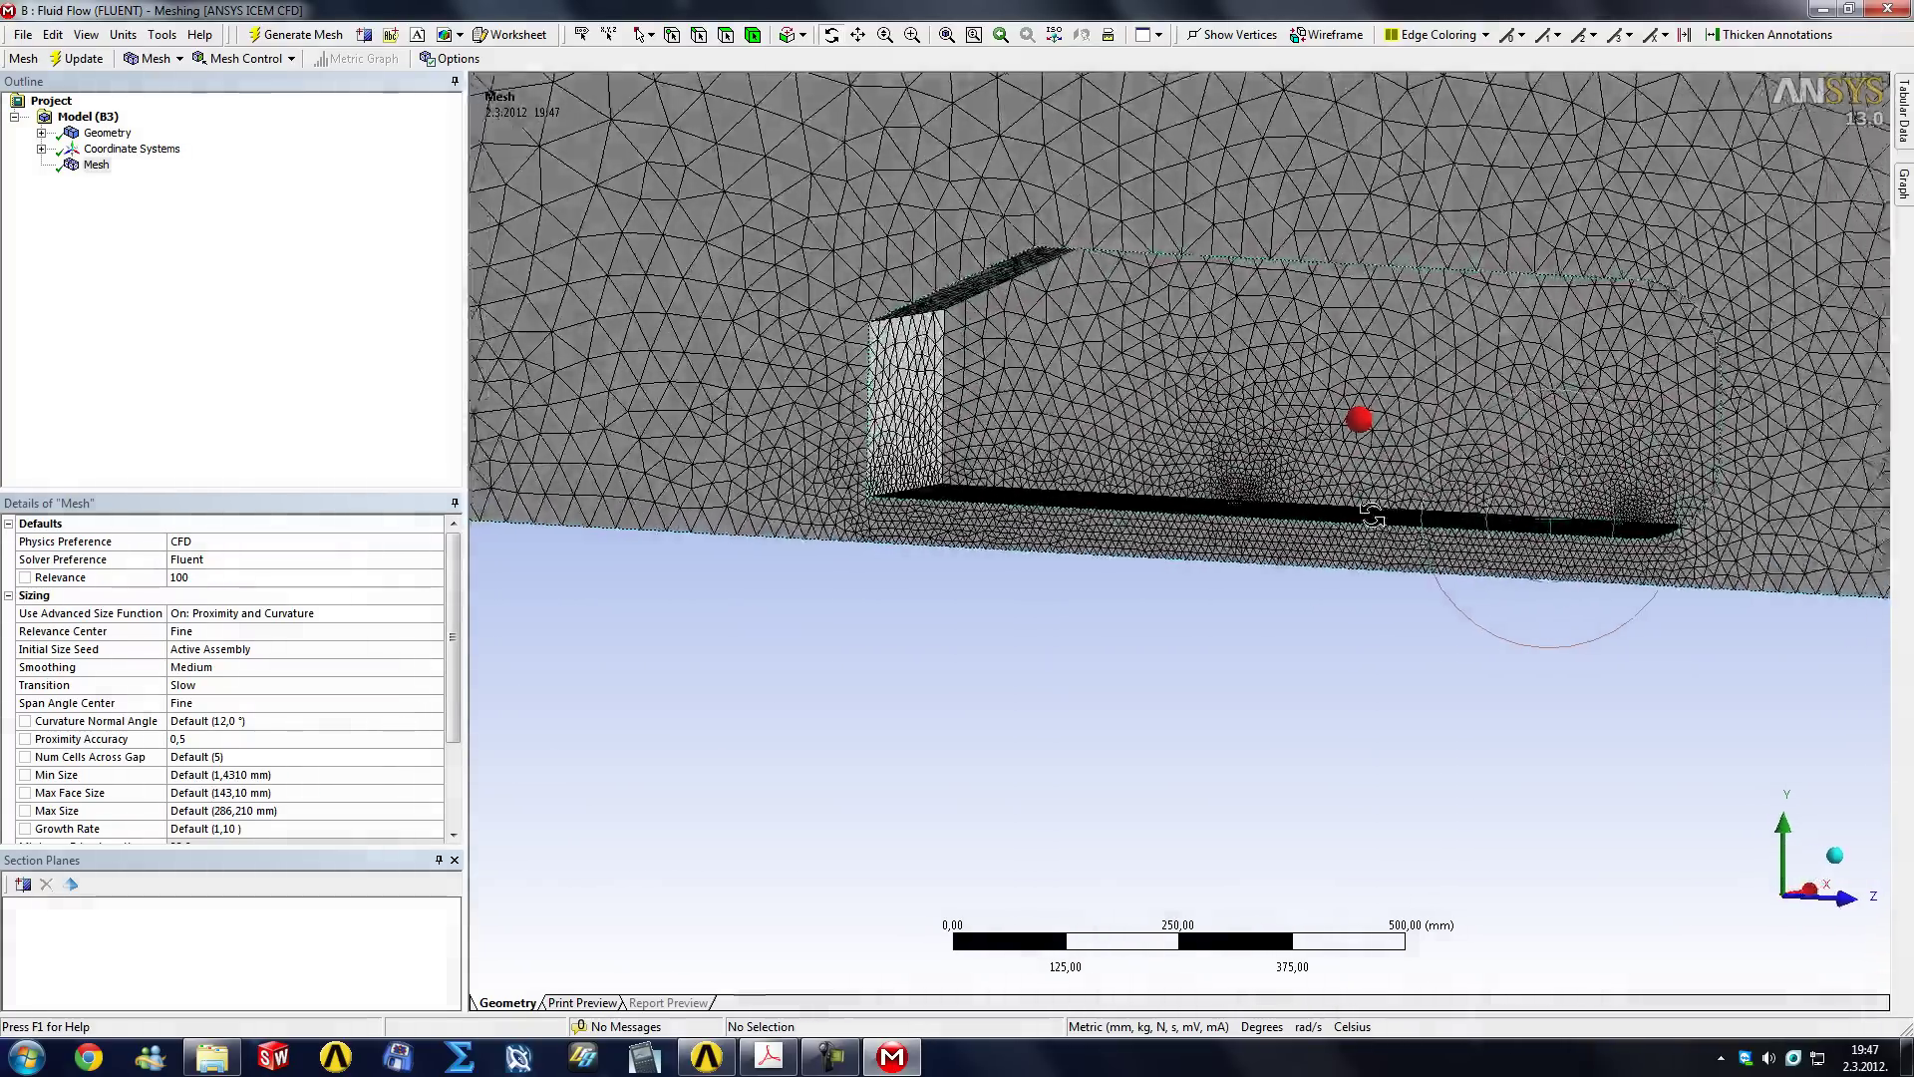
scroll(1107, 440, "down", 3)
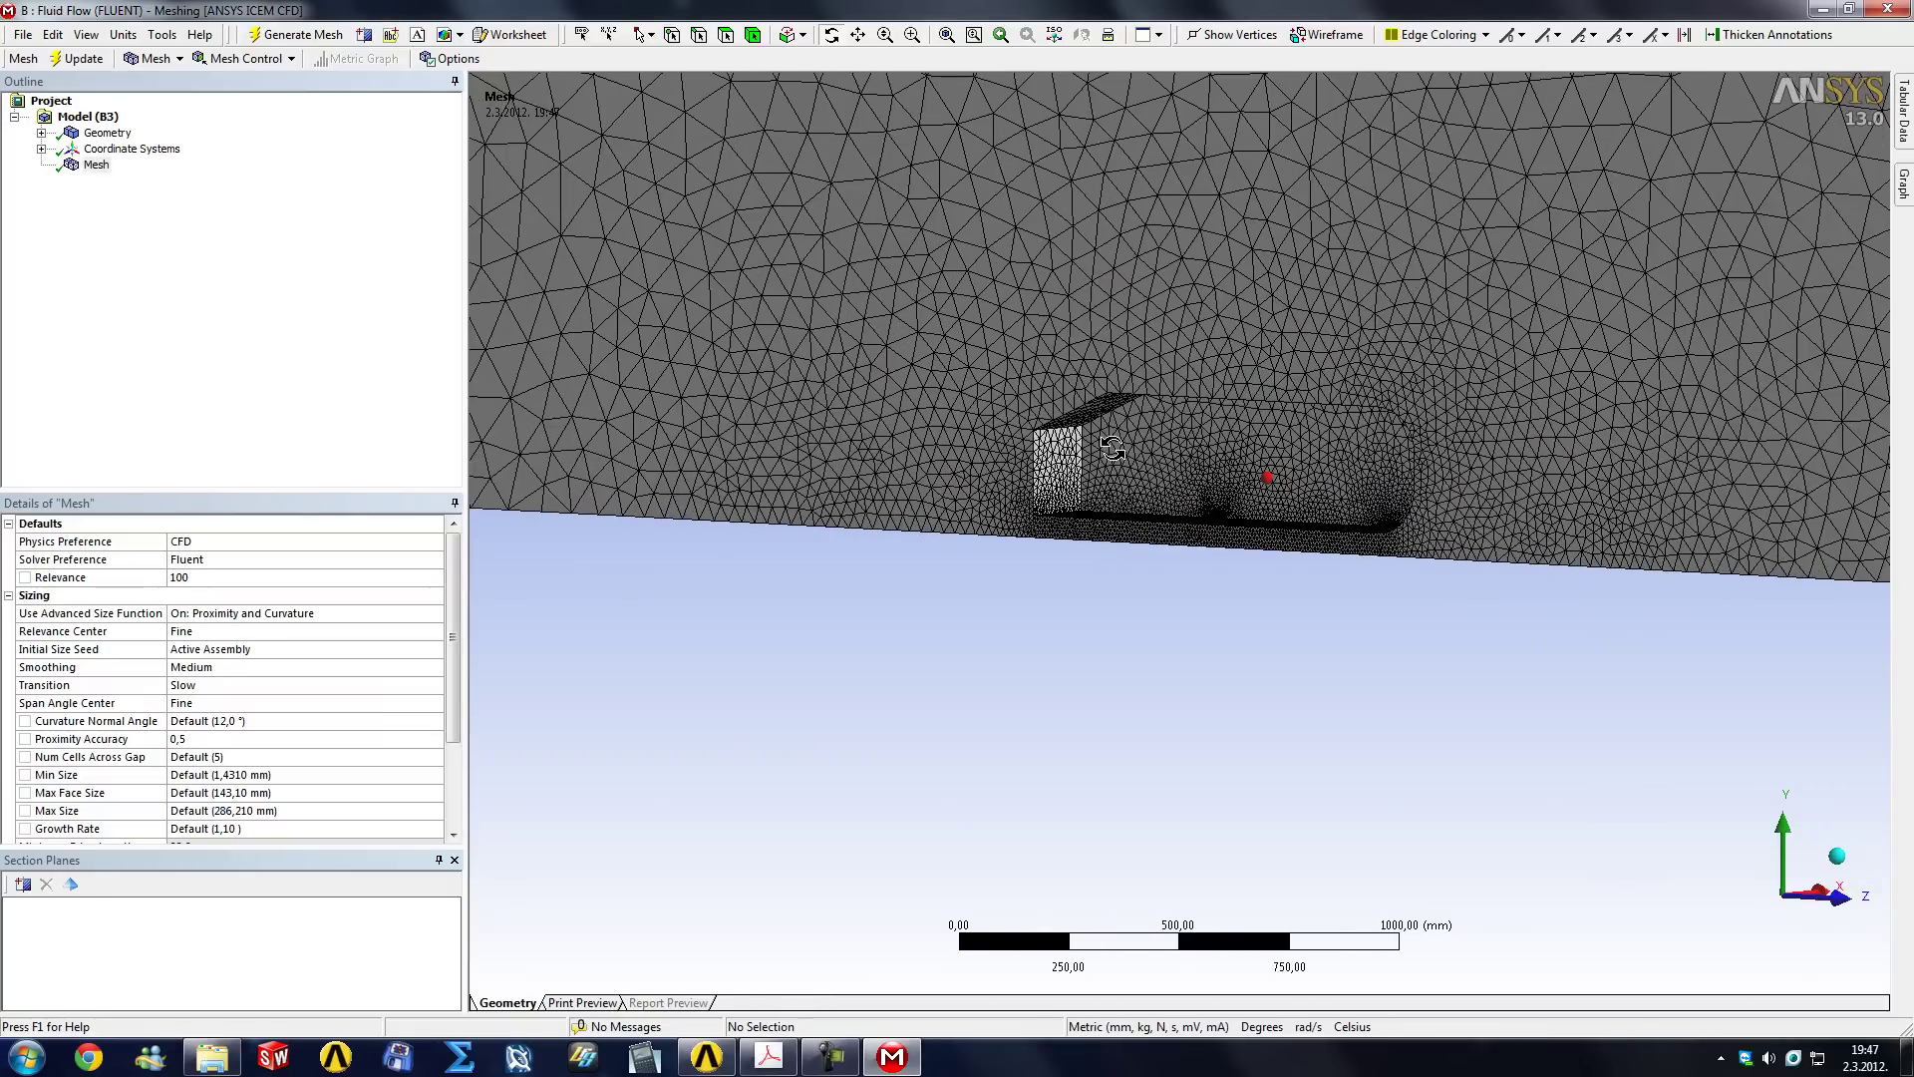
scroll(1113, 448, "down", 6)
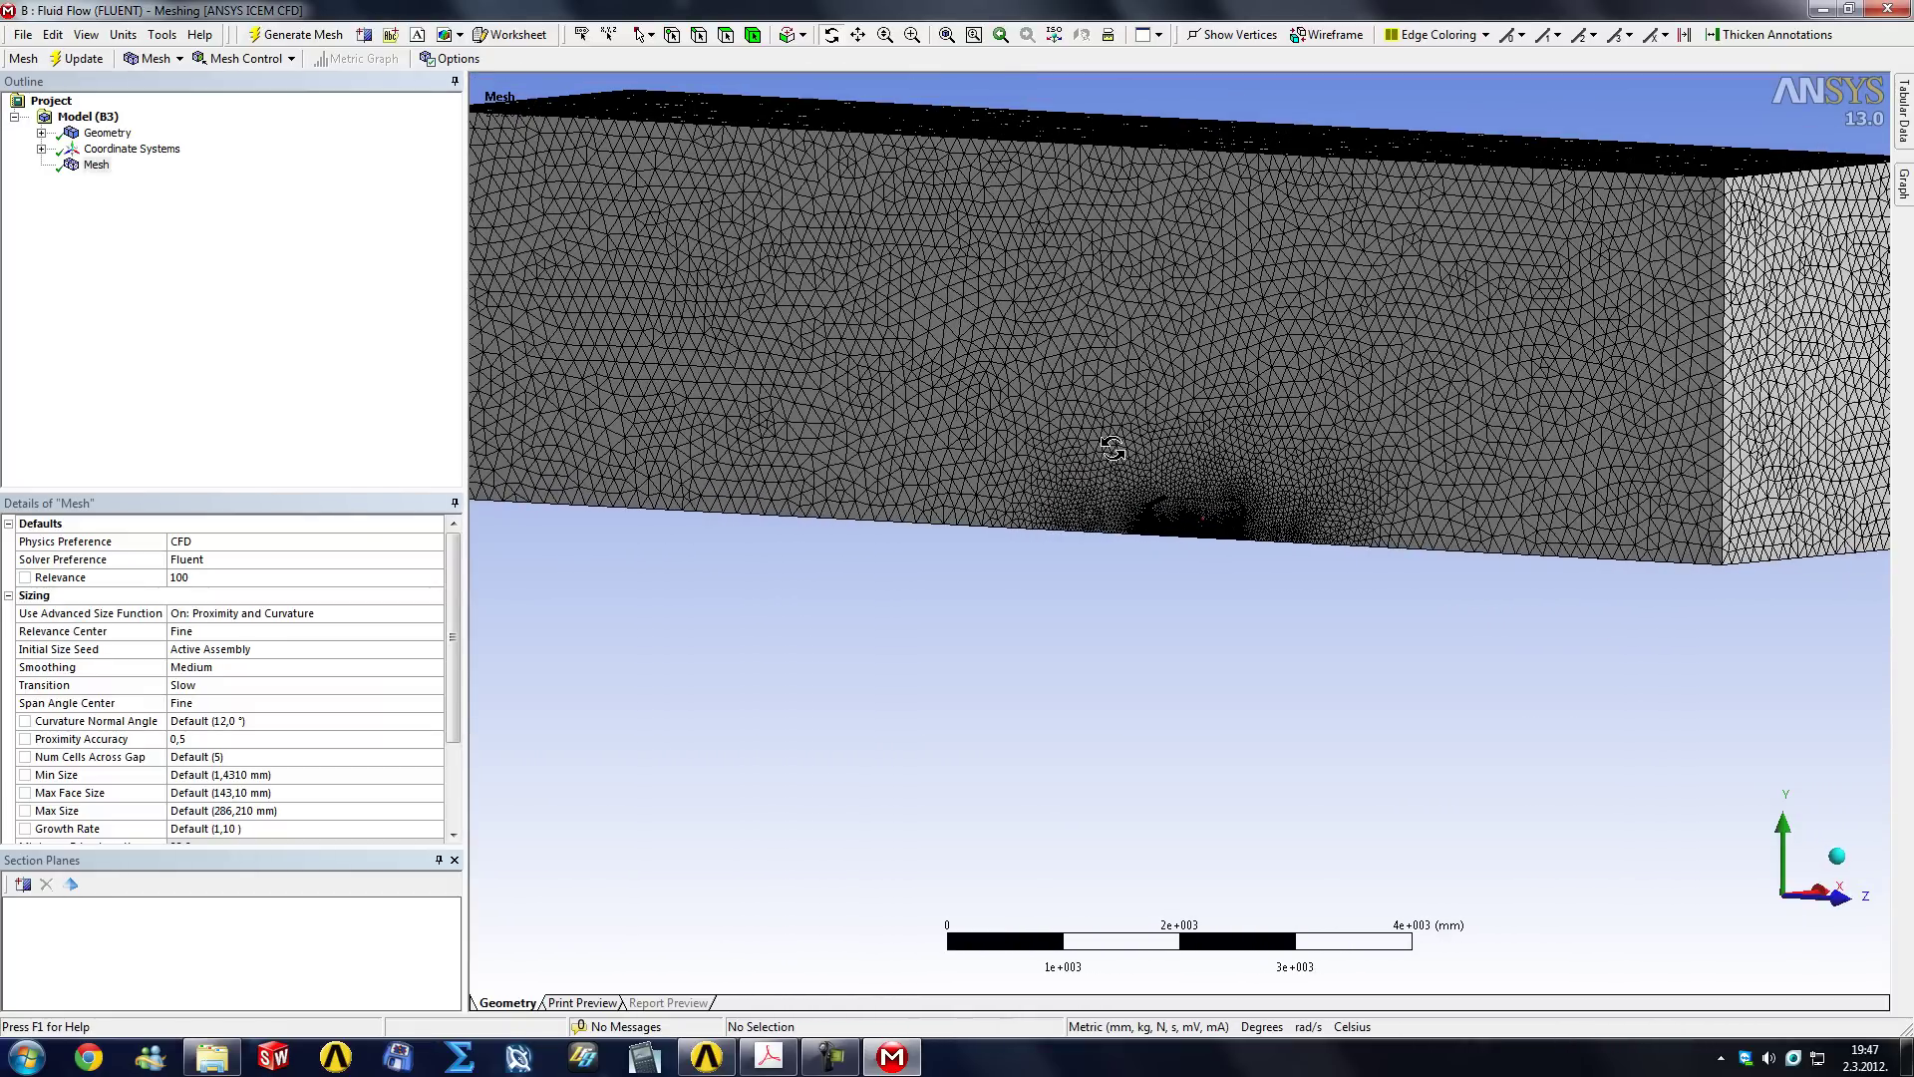
left_click(1322, 468)
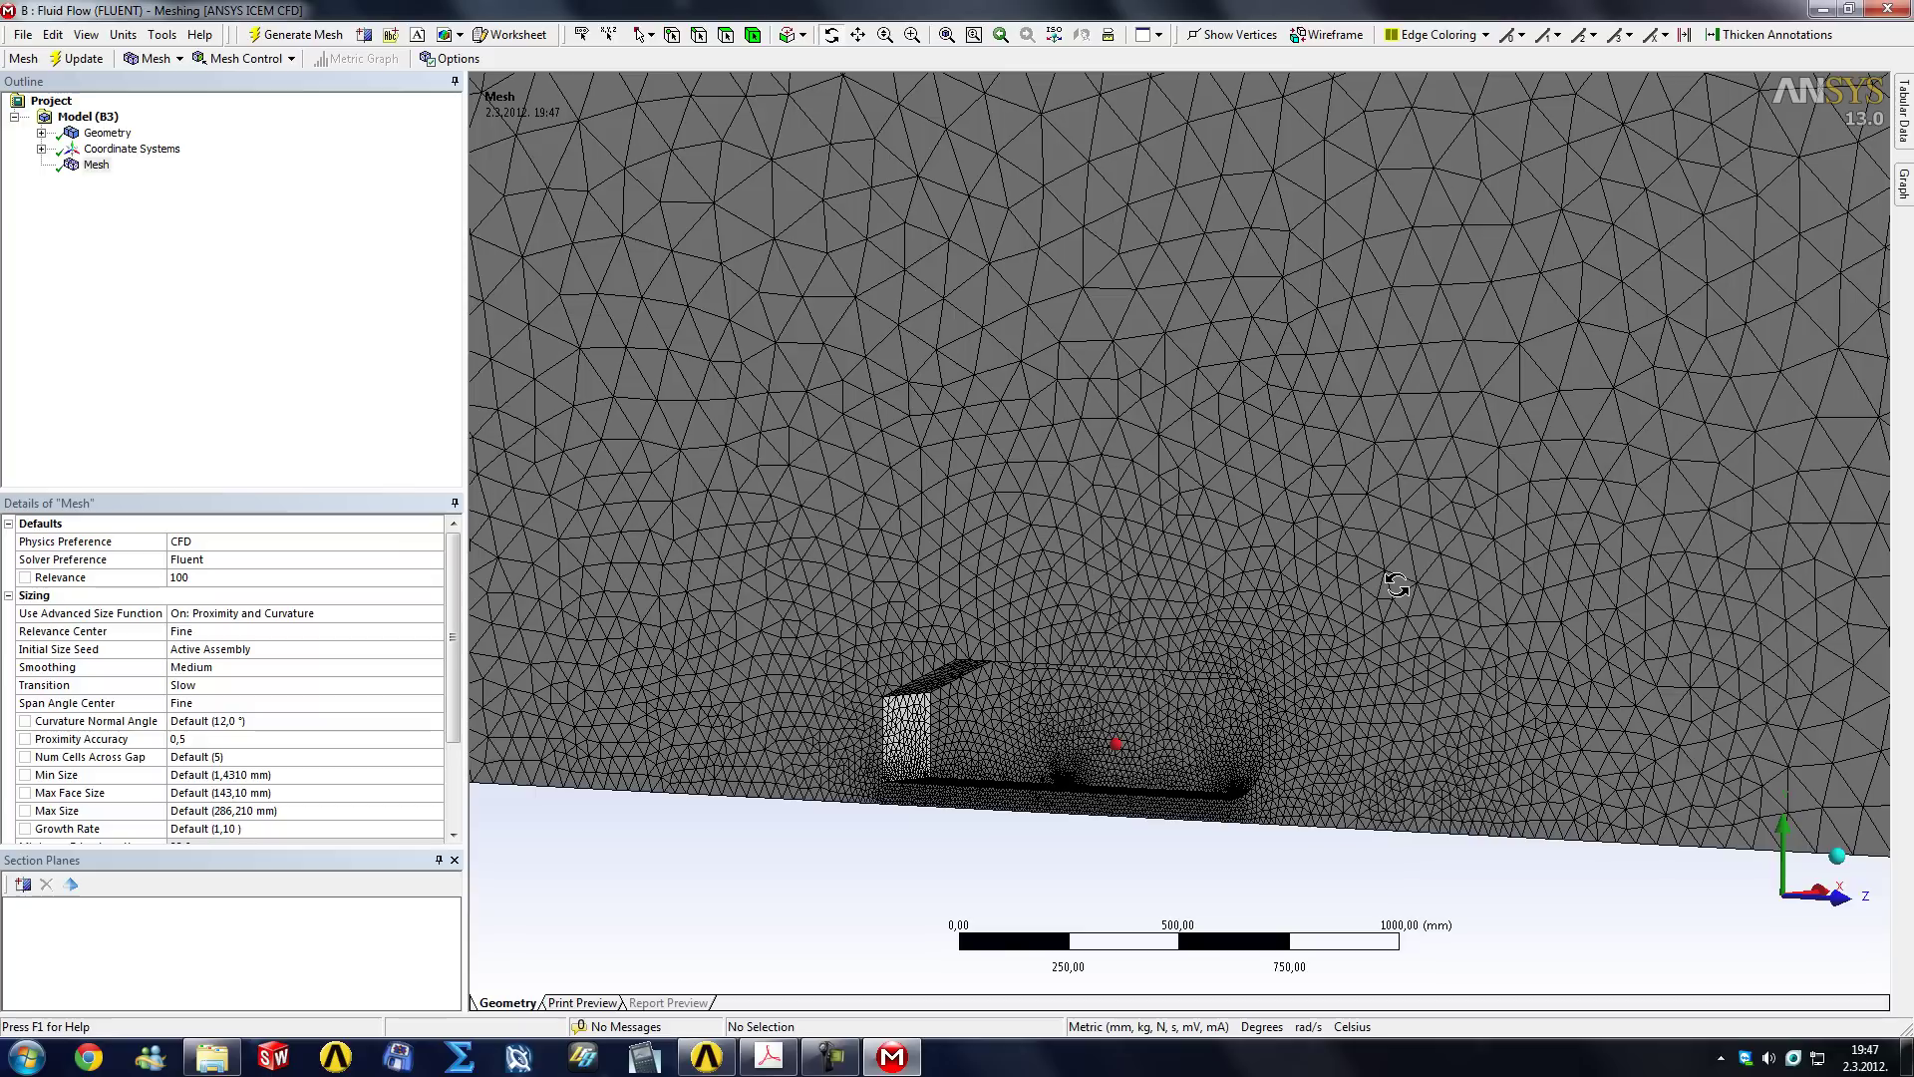
scroll(1077, 371, "up", 5)
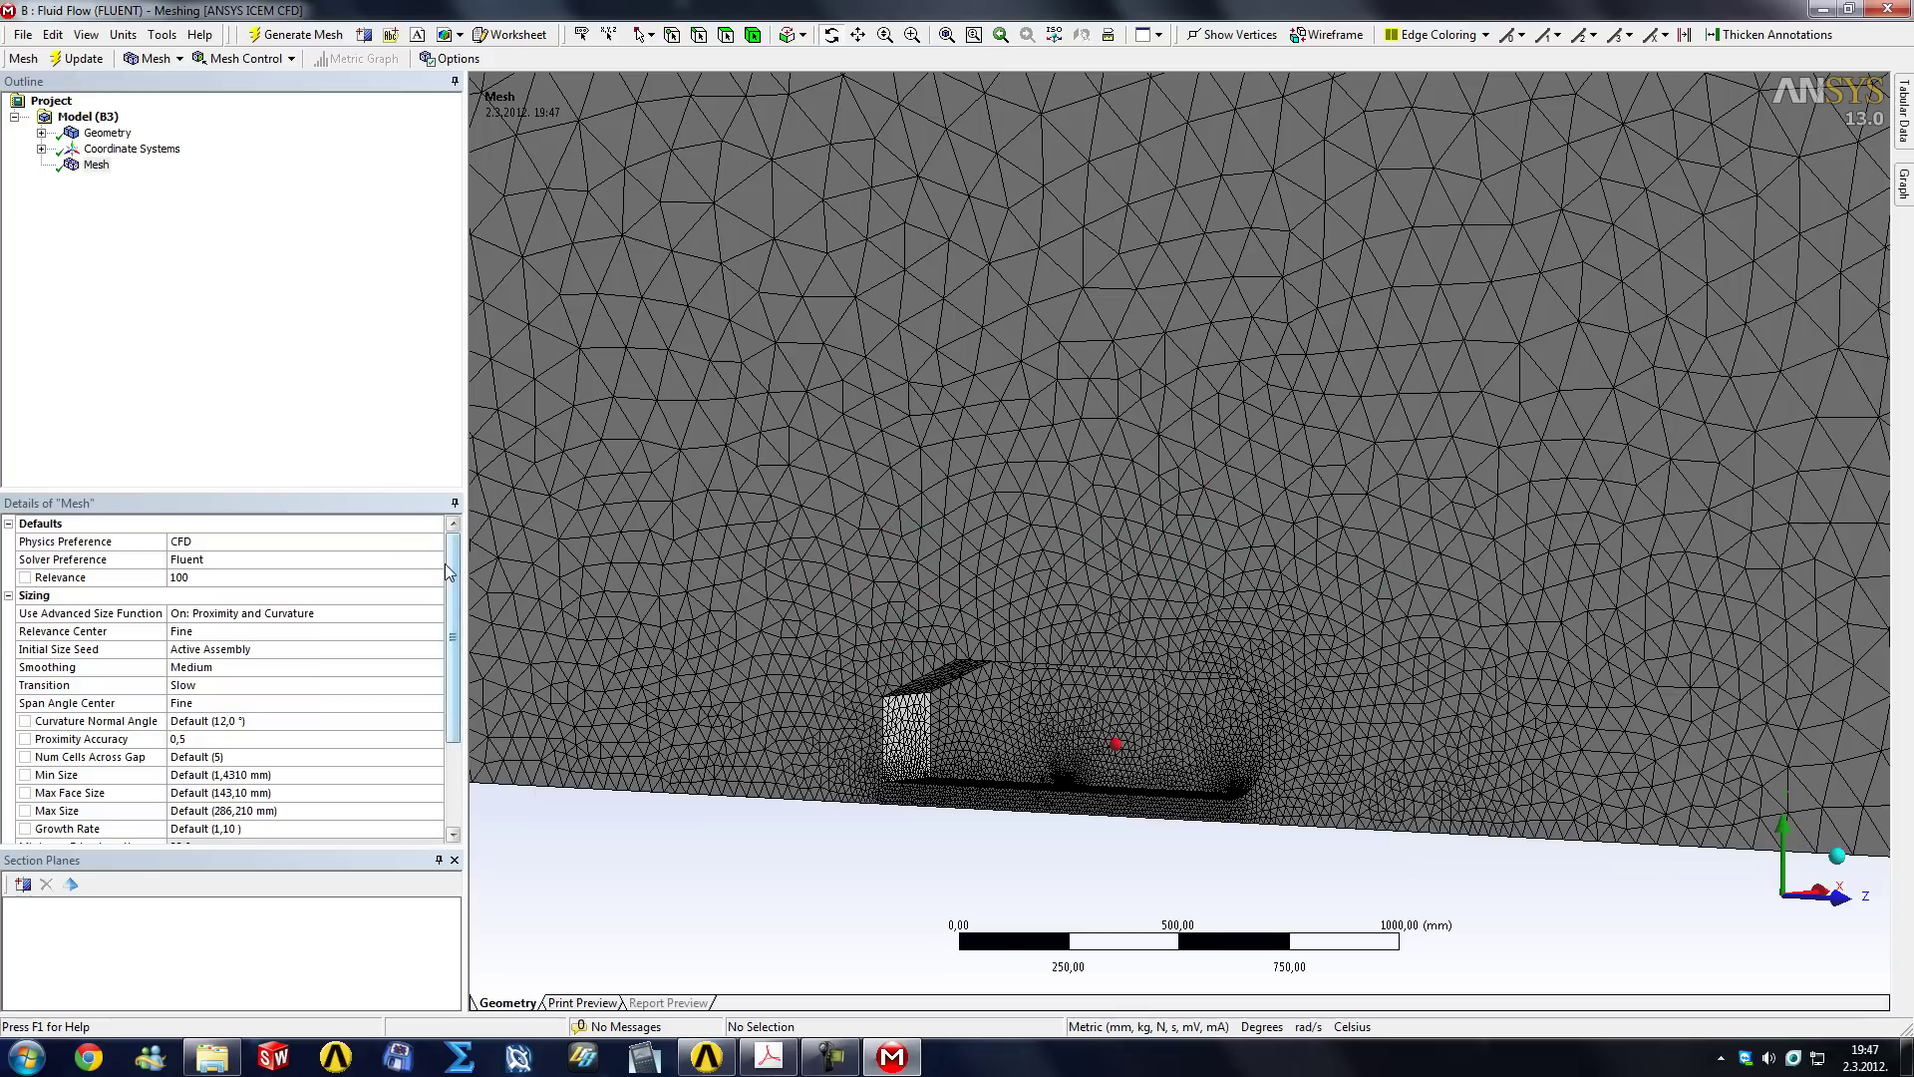
Set the mesh Relevance to 0 and the Relevance Center to Coarse.
left_click(235, 577)
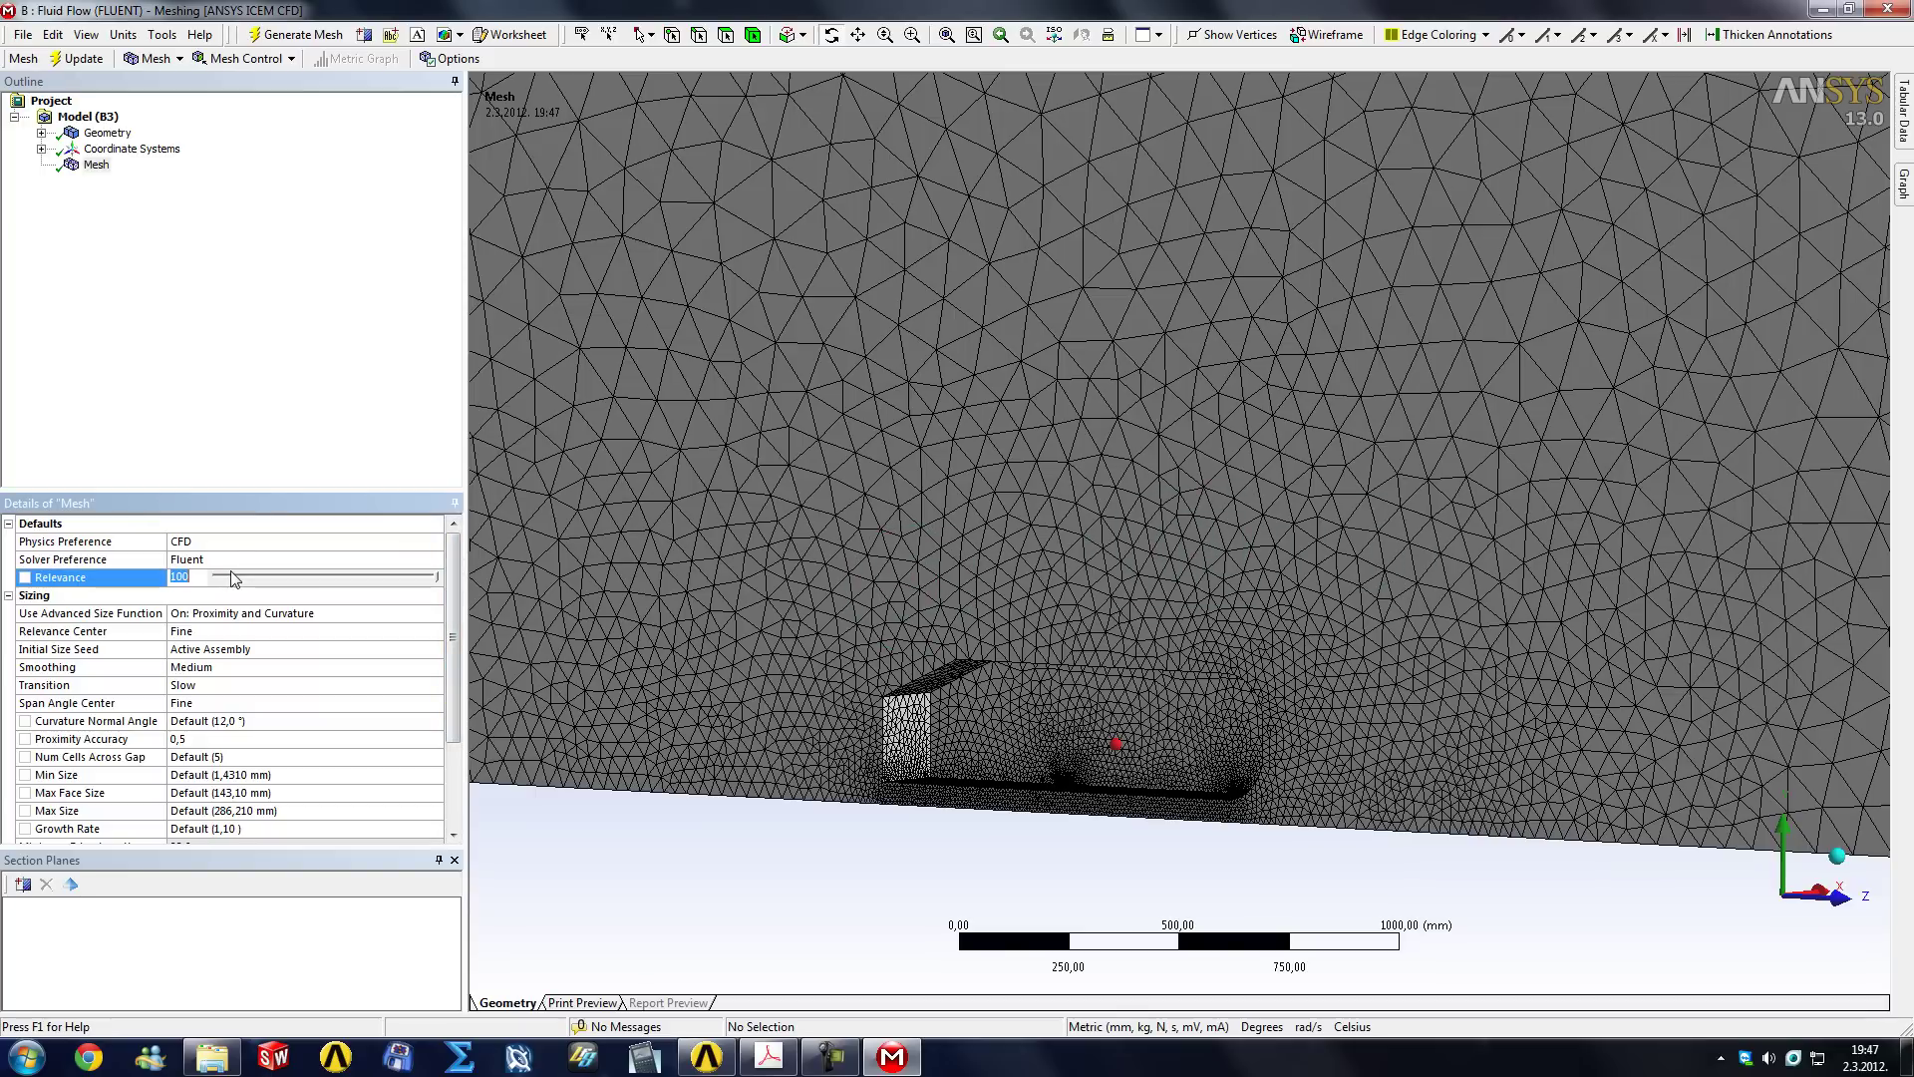
type("0")
key("Return")
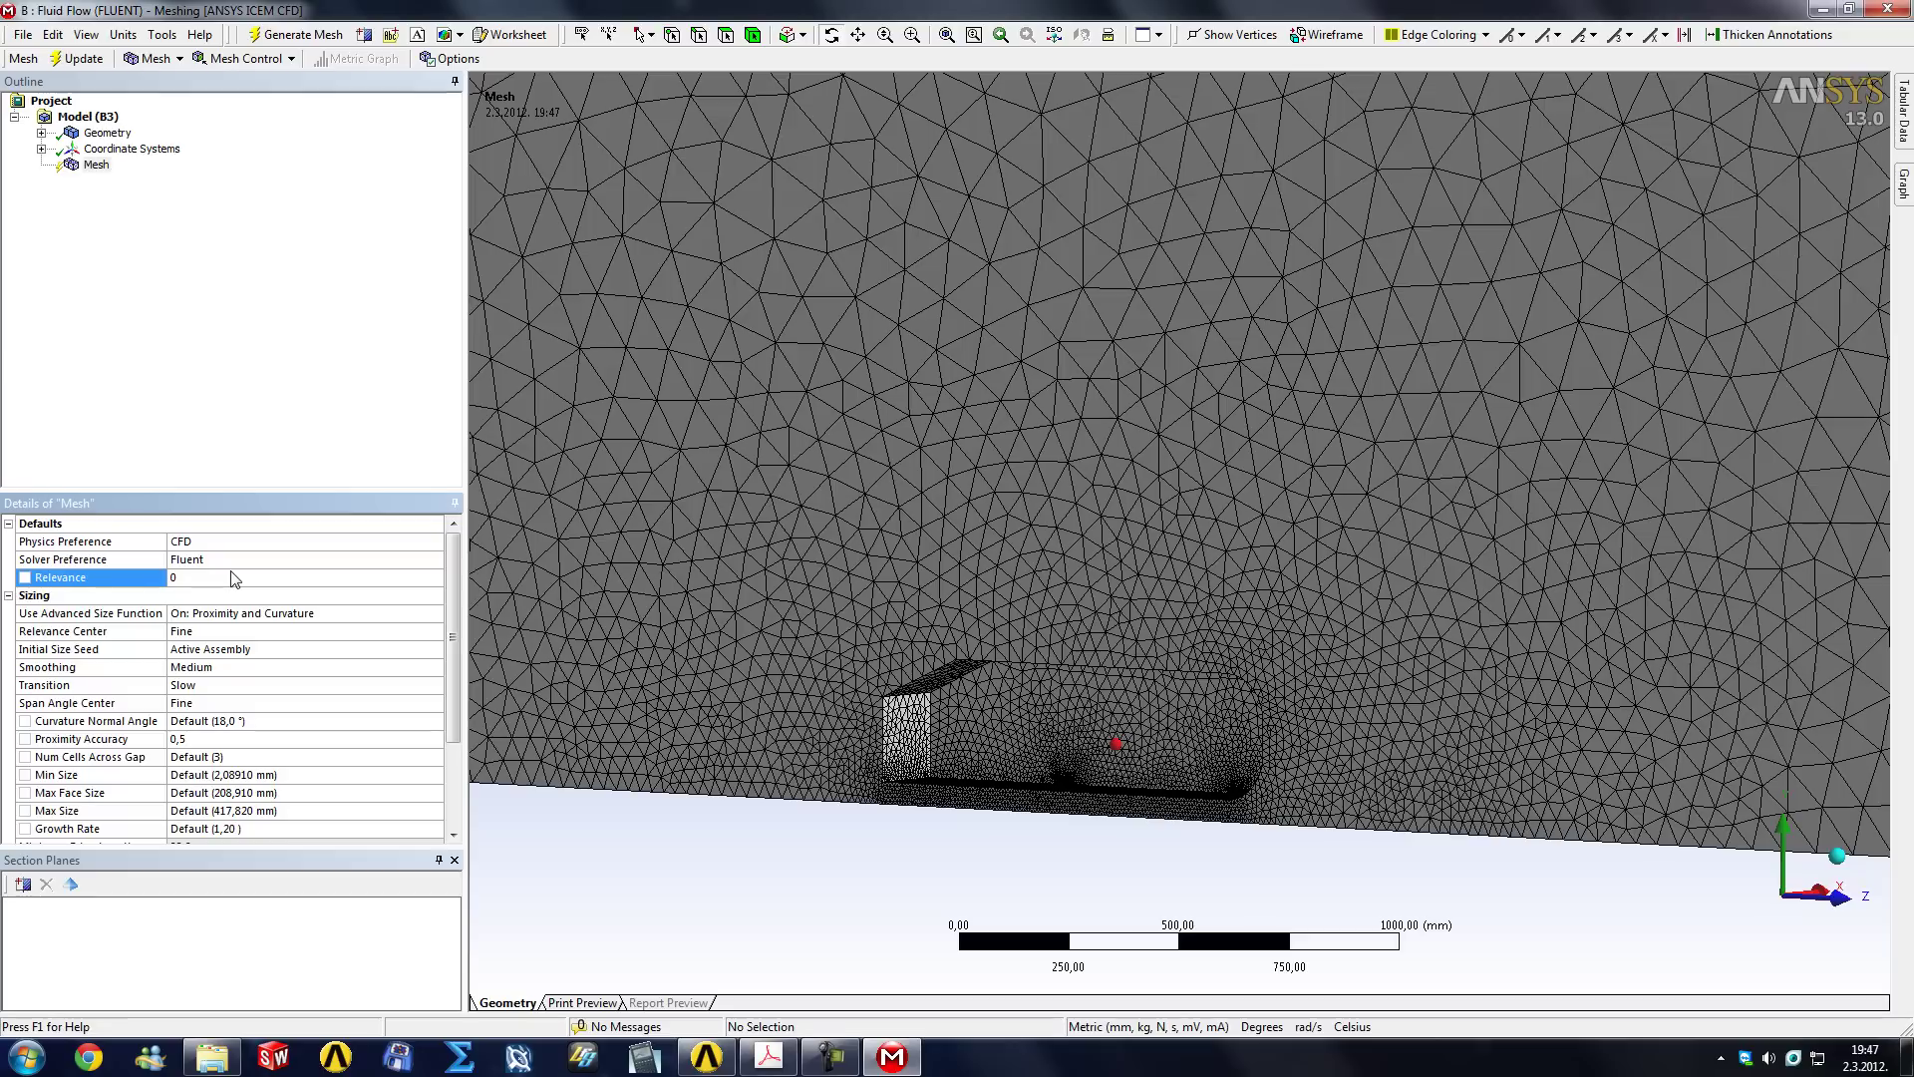
left_click(223, 639)
left_click(224, 639)
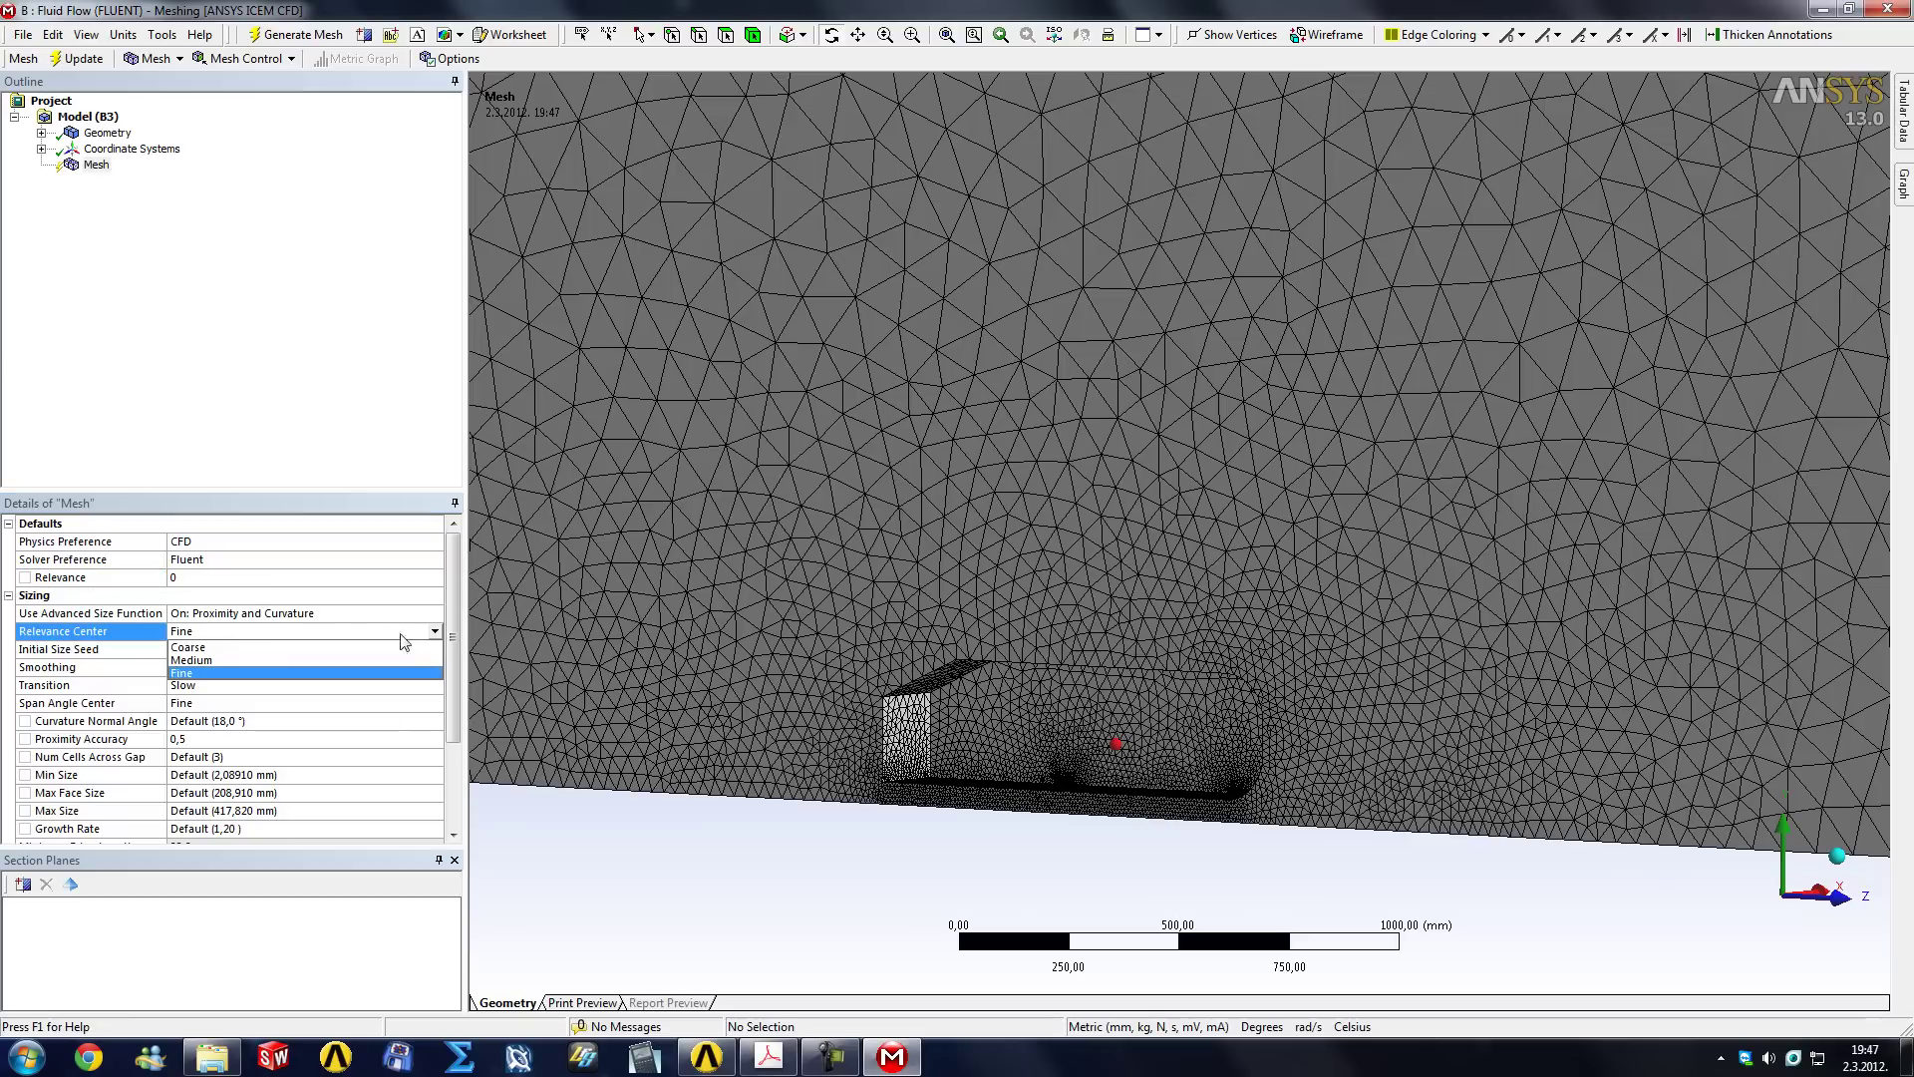
left_click(267, 654)
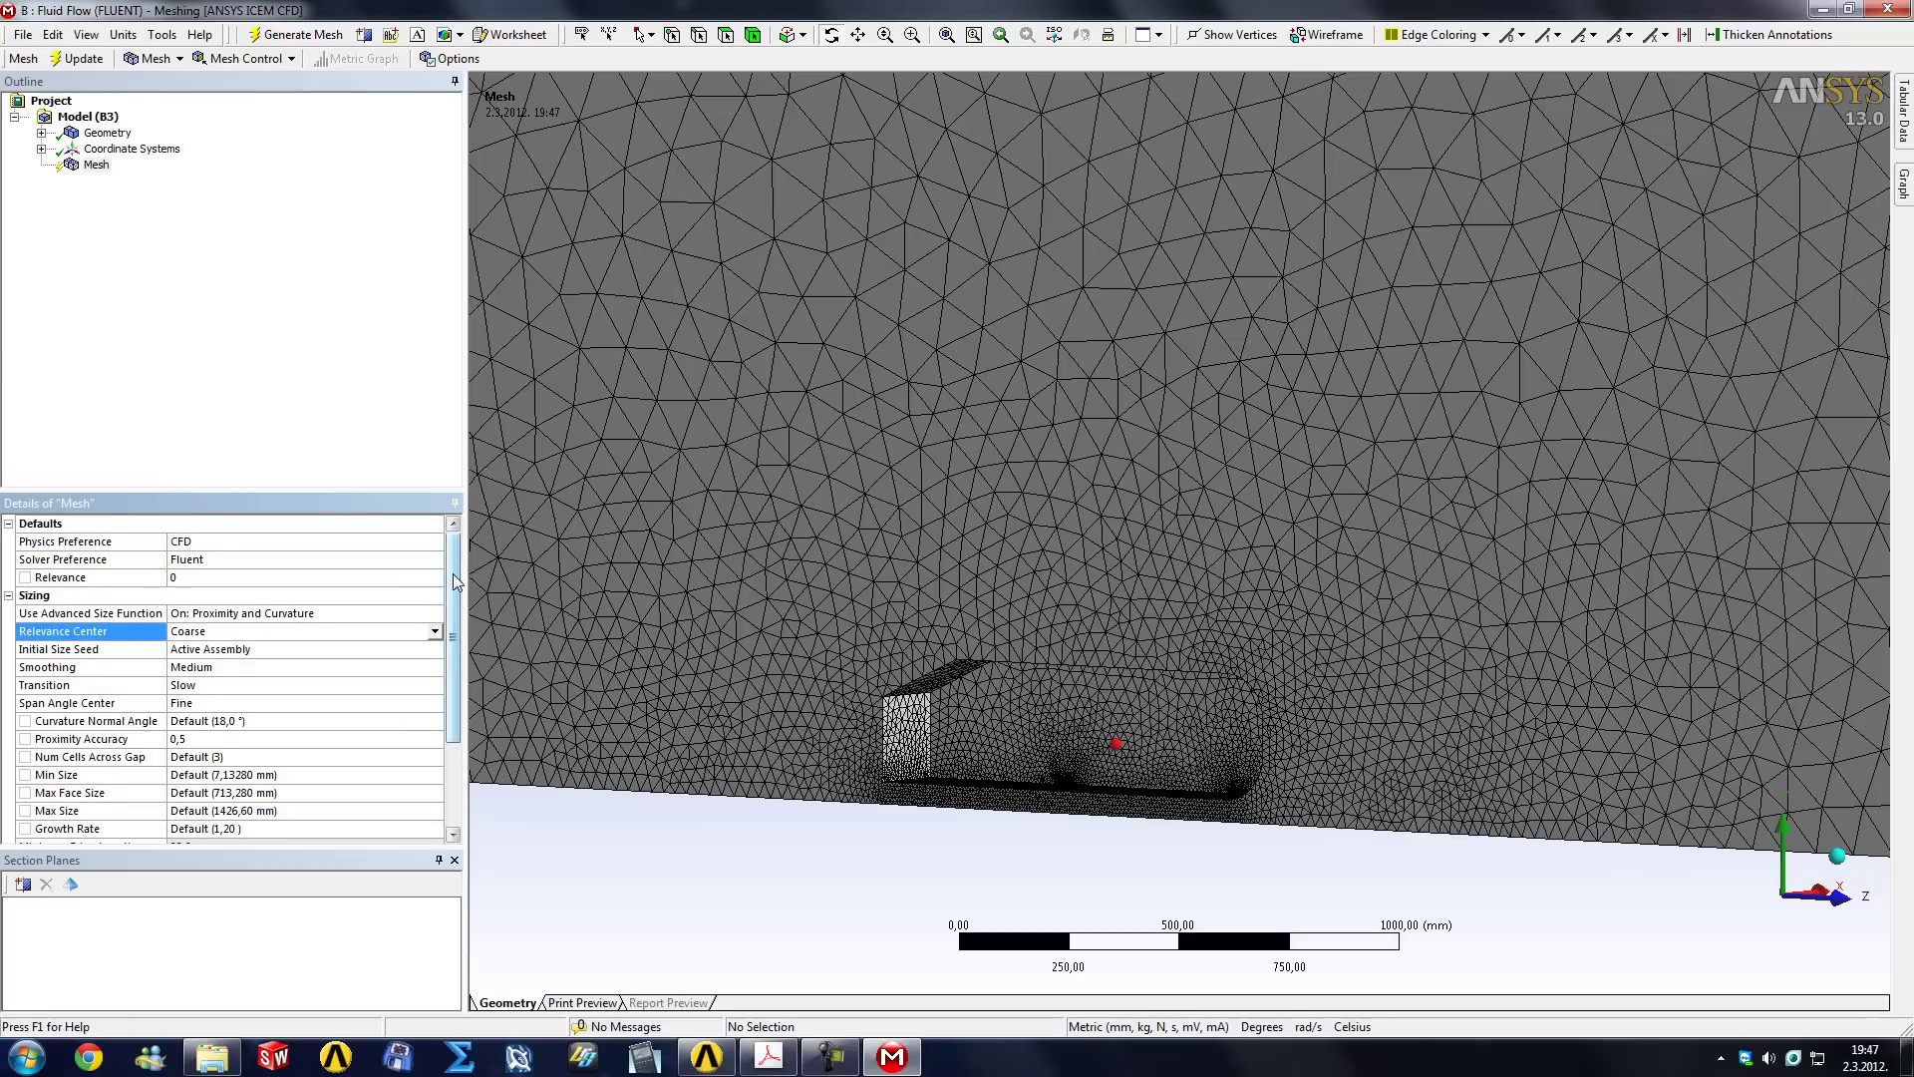
Set the Smoothing of the mesh sizing to High.
scroll(457, 584, "down", 2)
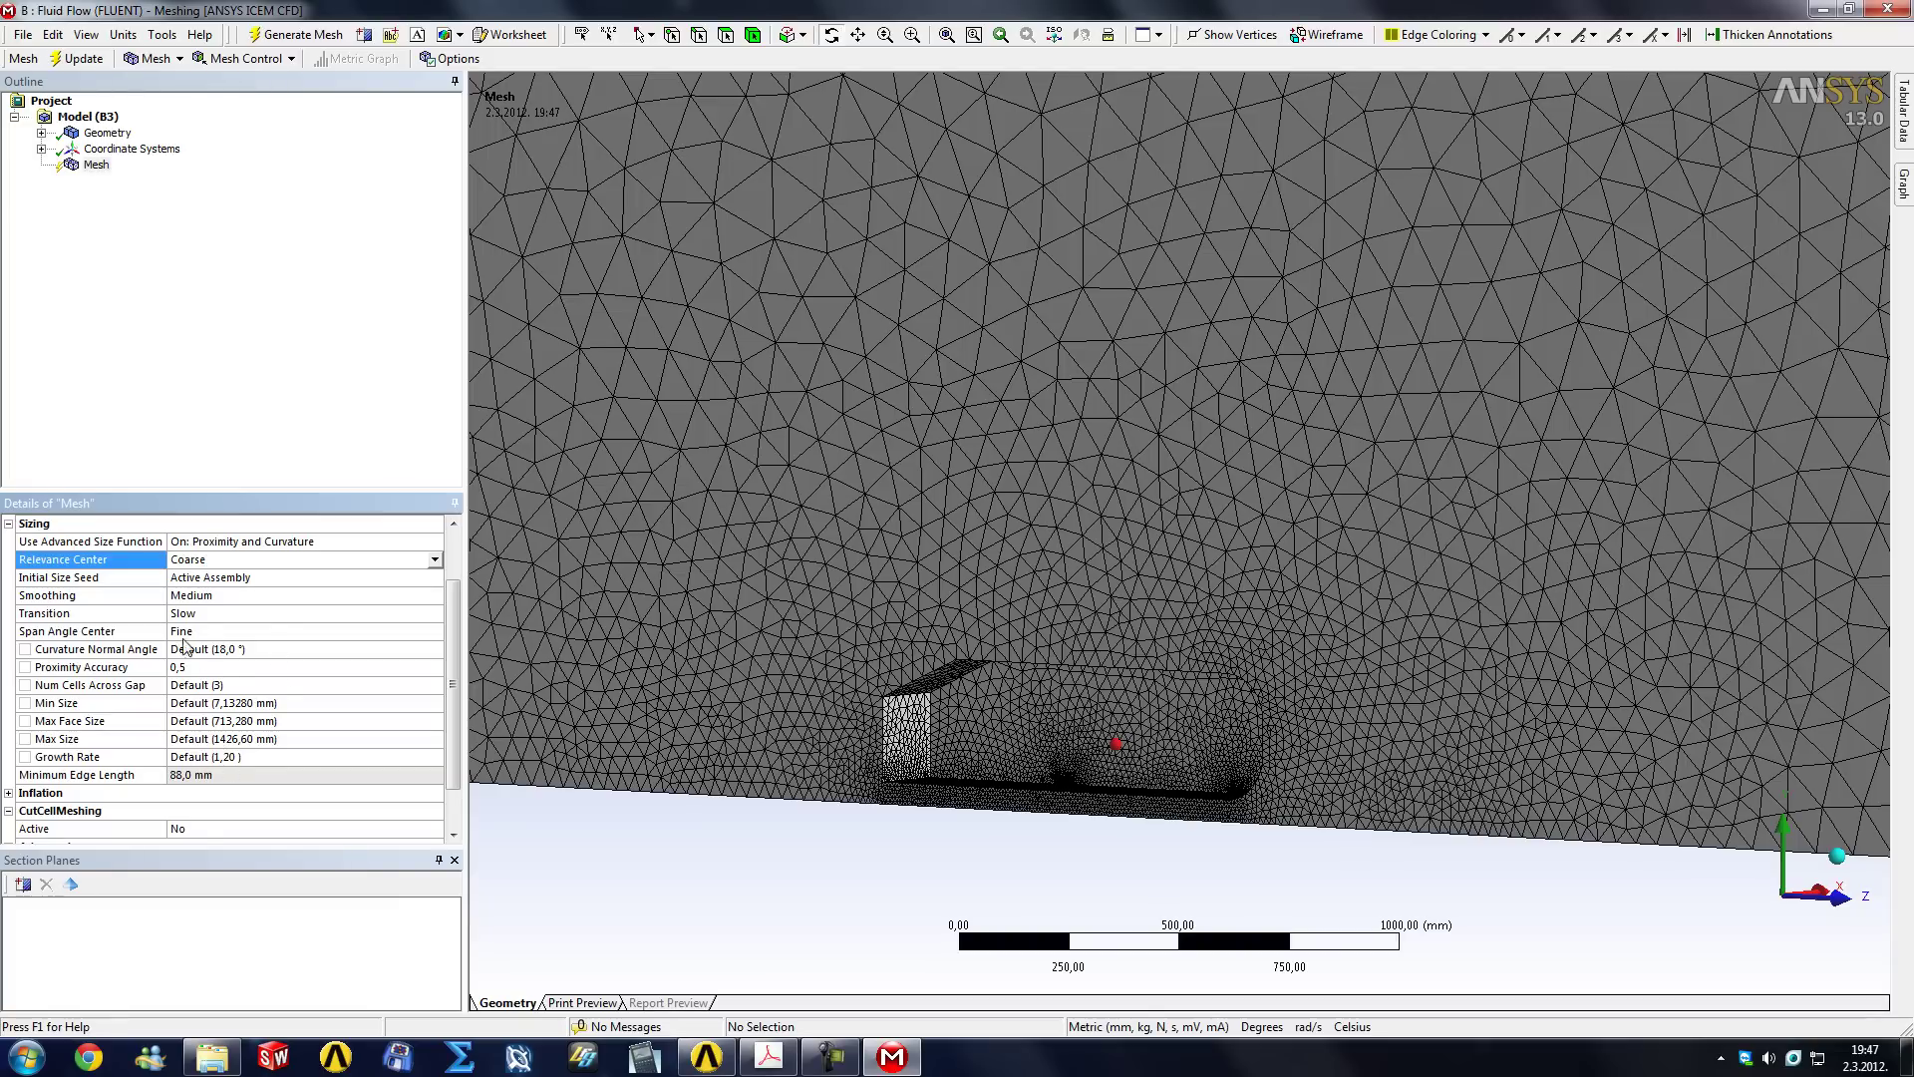
left_click(267, 598)
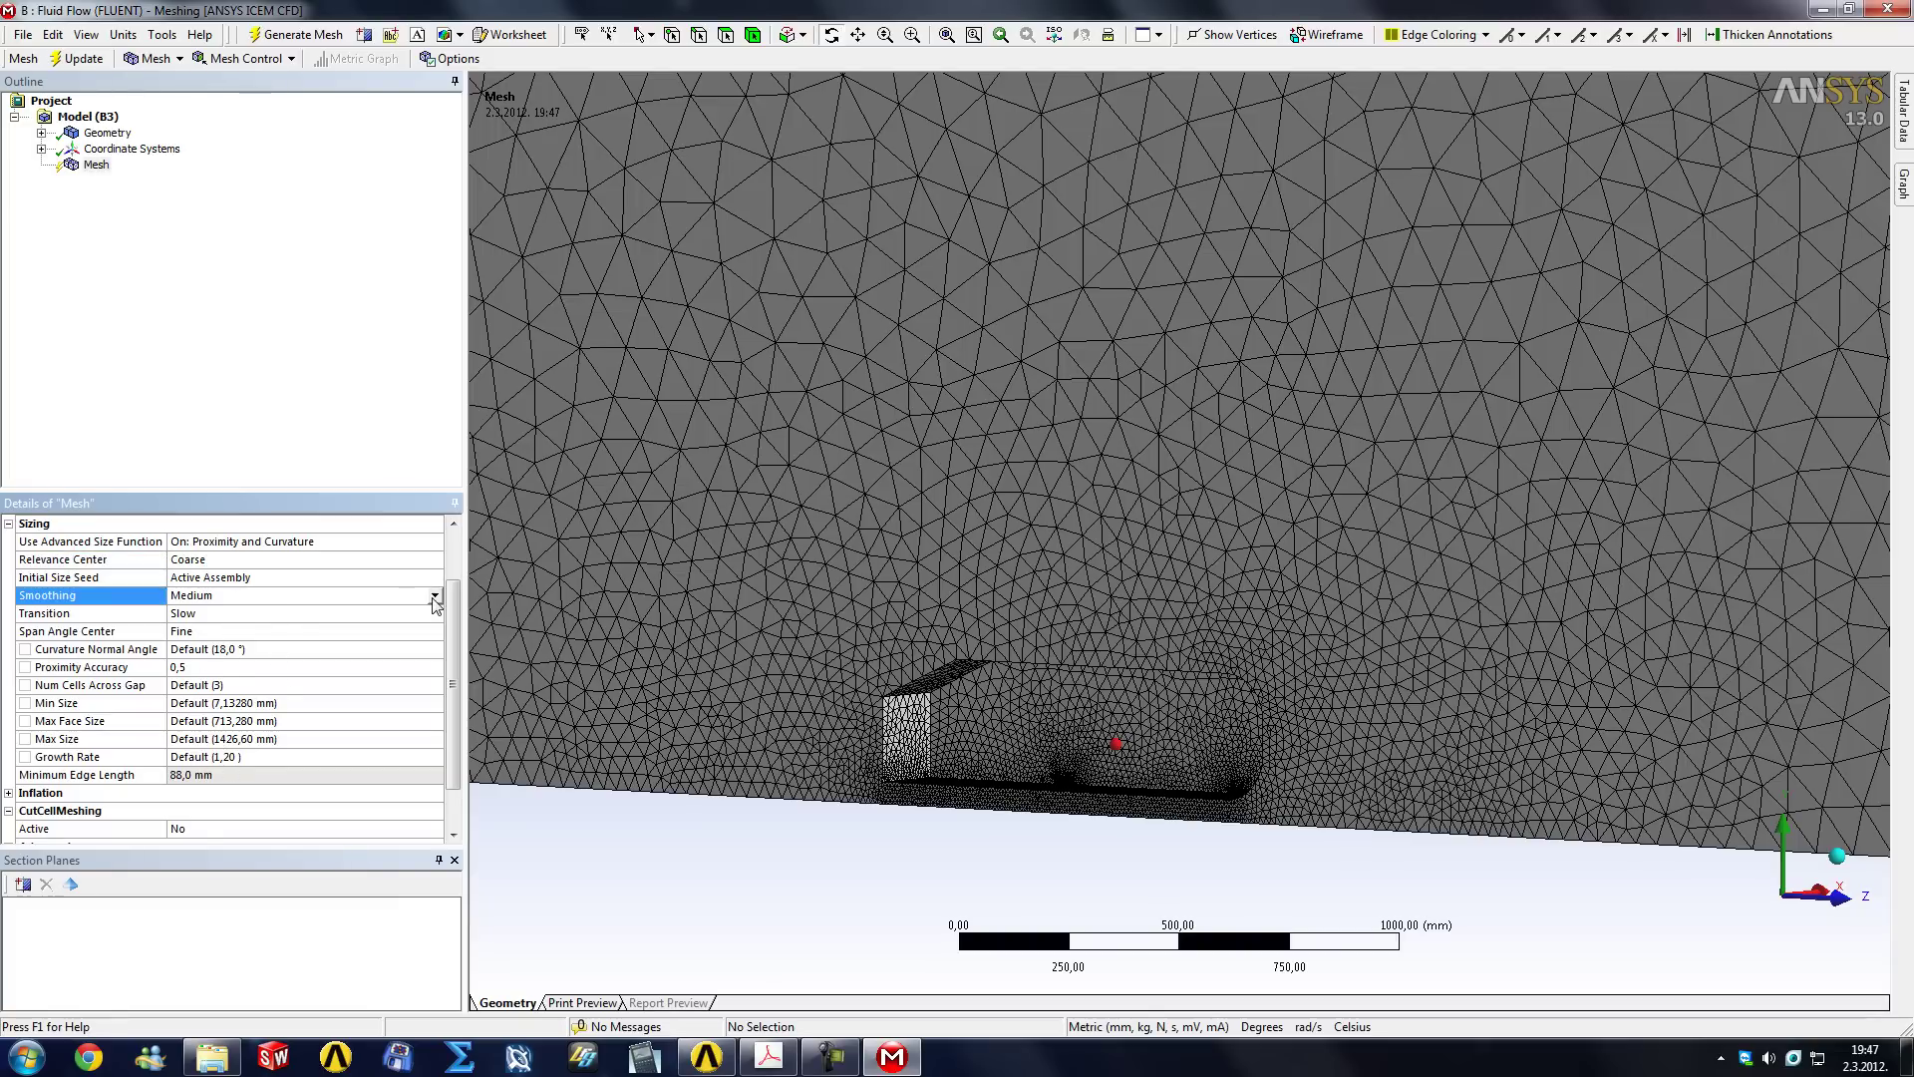
left_click(435, 596)
left_click(244, 639)
Review the Initial Size Seed and Transition options of the mesh sizing, keeping Active Assembly and Slow.
left_click(321, 579)
left_click(436, 578)
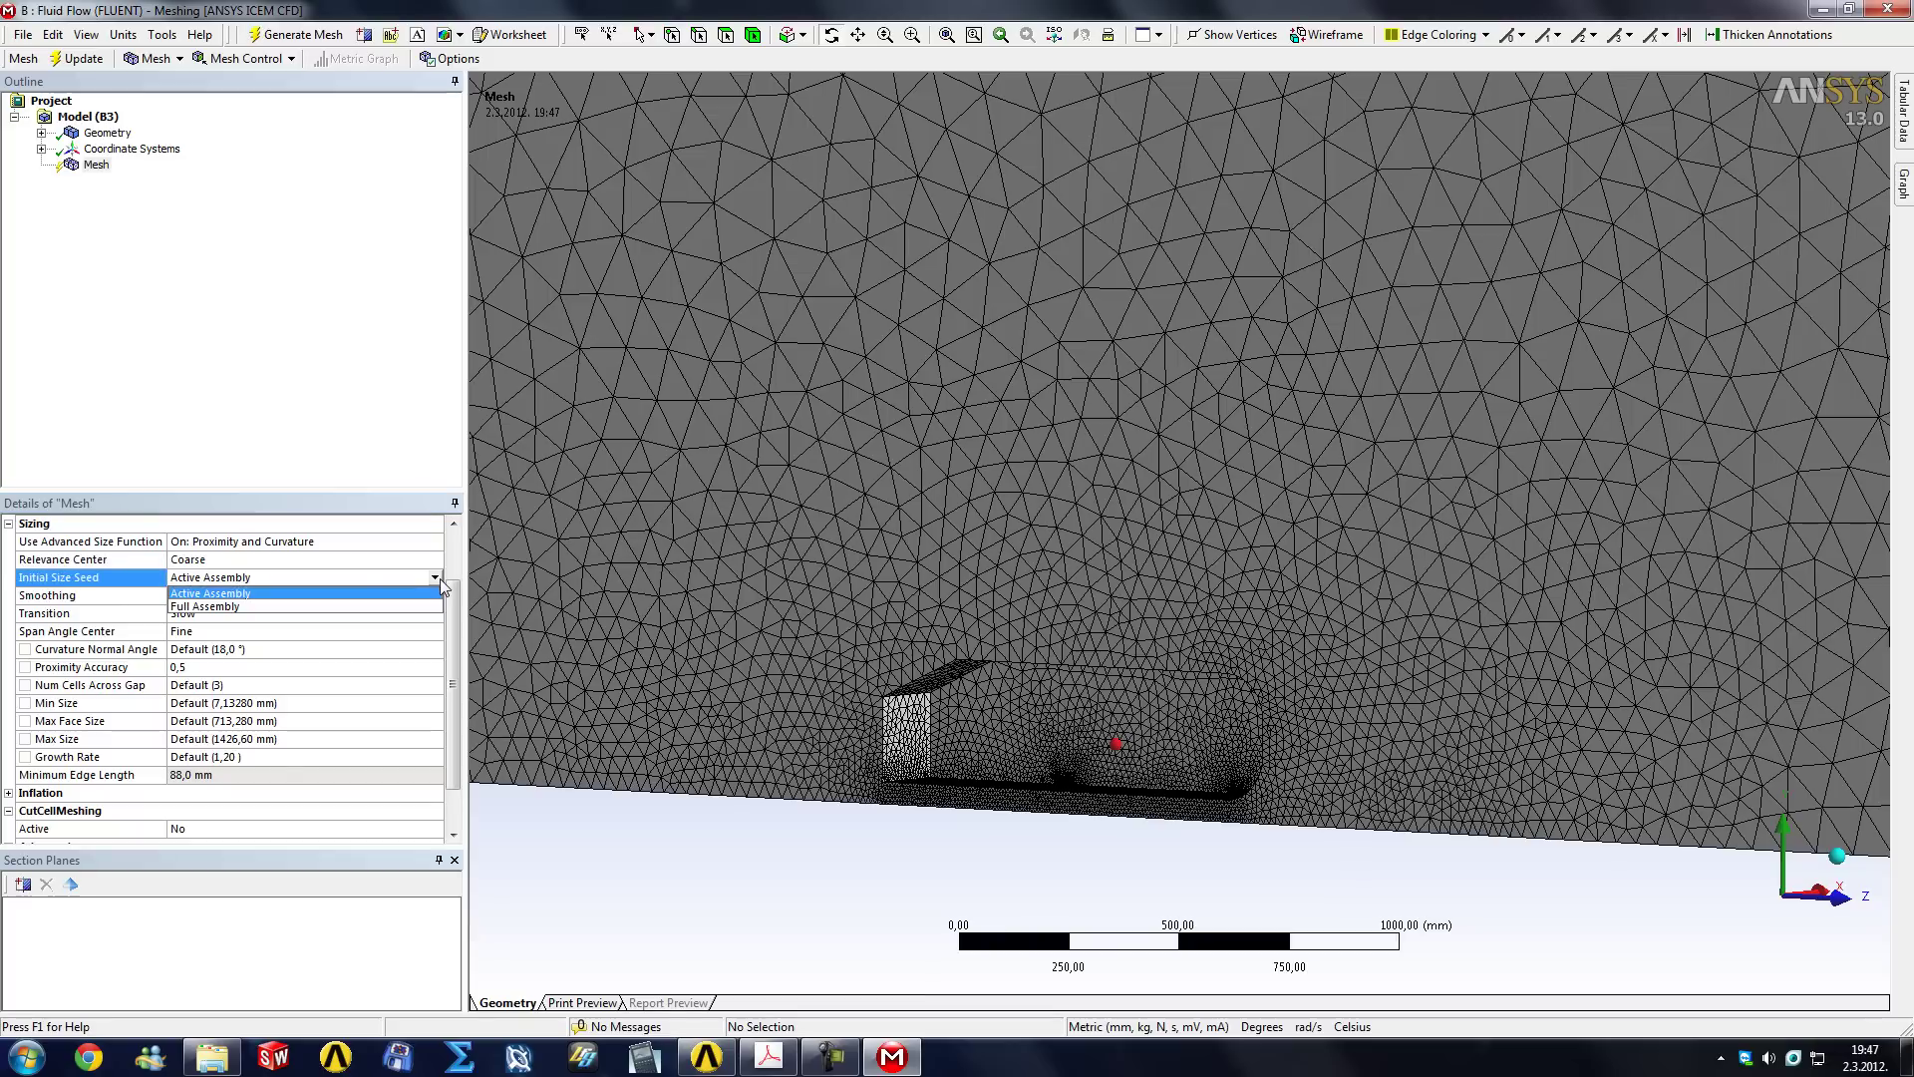
left_click(388, 594)
middle_click_drag(581, 863, 537, 394)
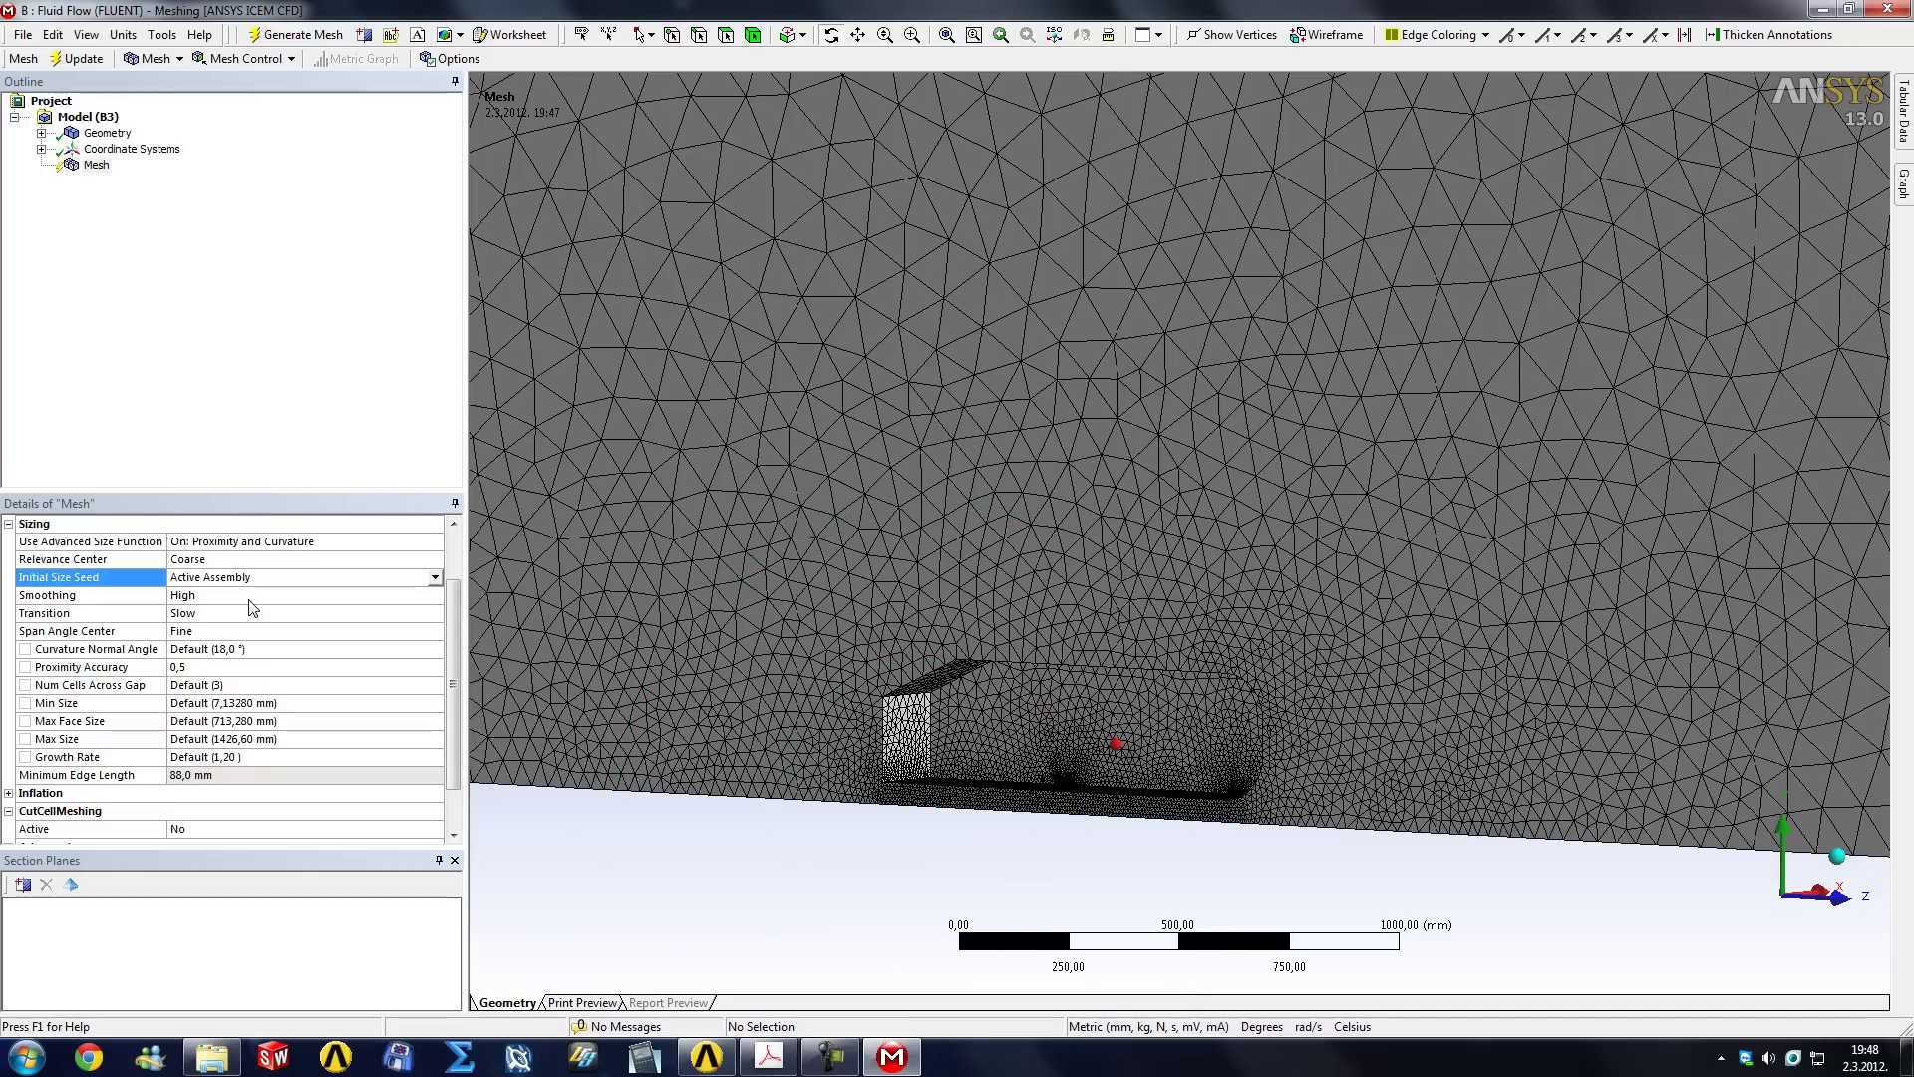
left_click(435, 579)
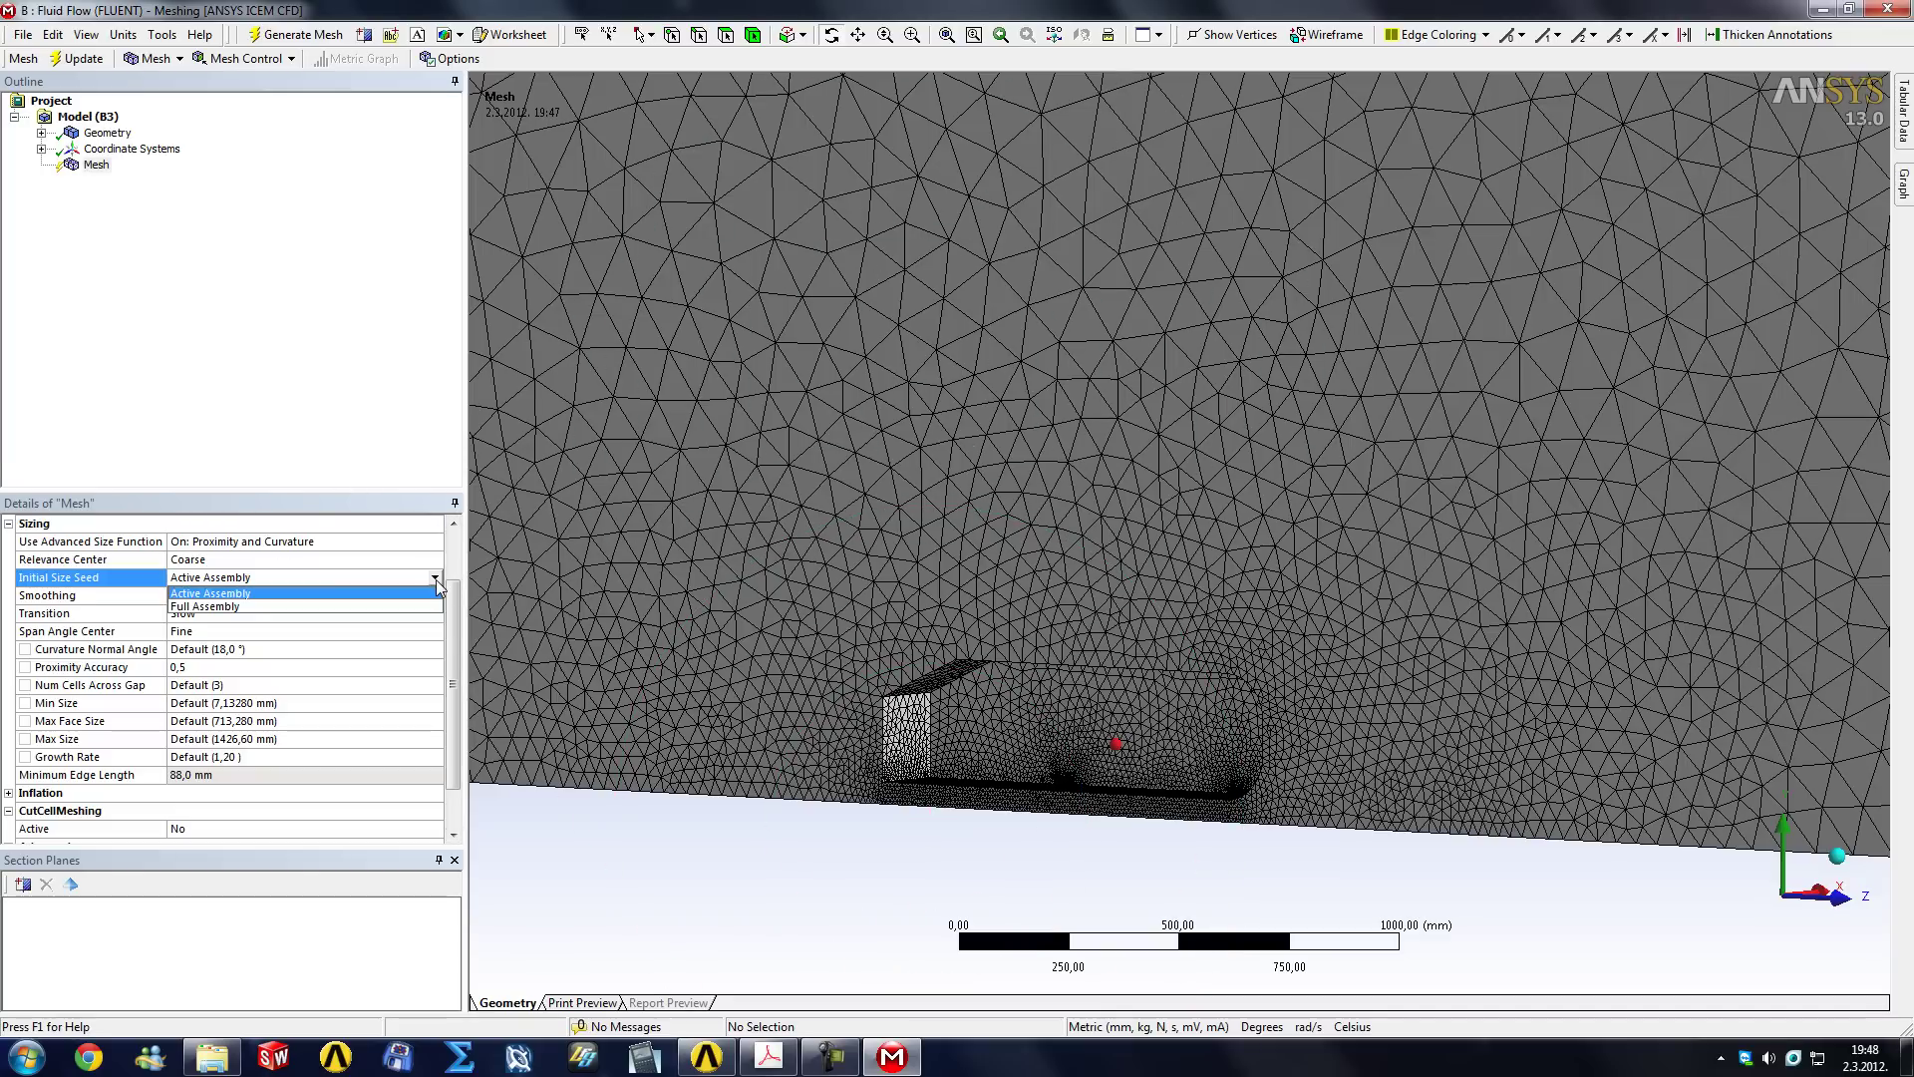
left_click(243, 594)
mouse_move(457, 626)
left_mouse_down()
mouse_move(451, 668)
mouse_move(455, 638)
left_mouse_up()
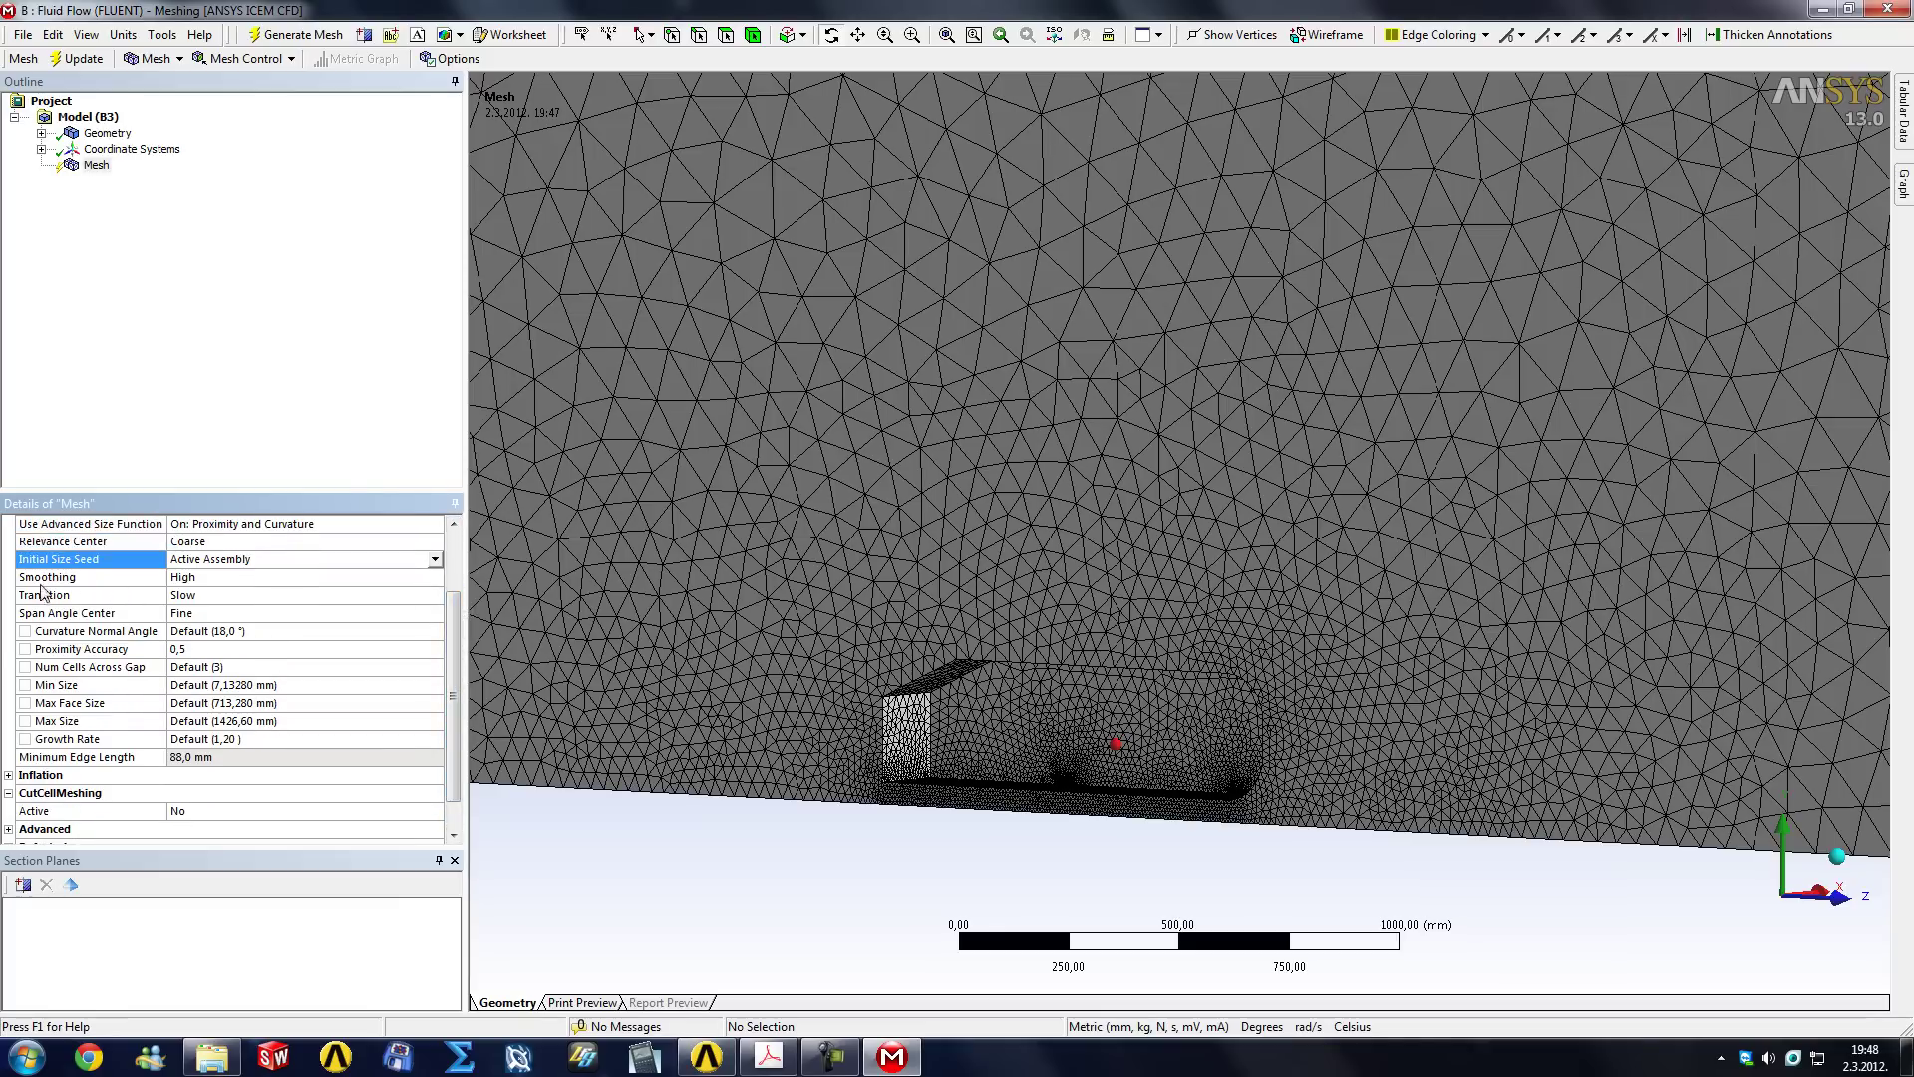
left_click(274, 604)
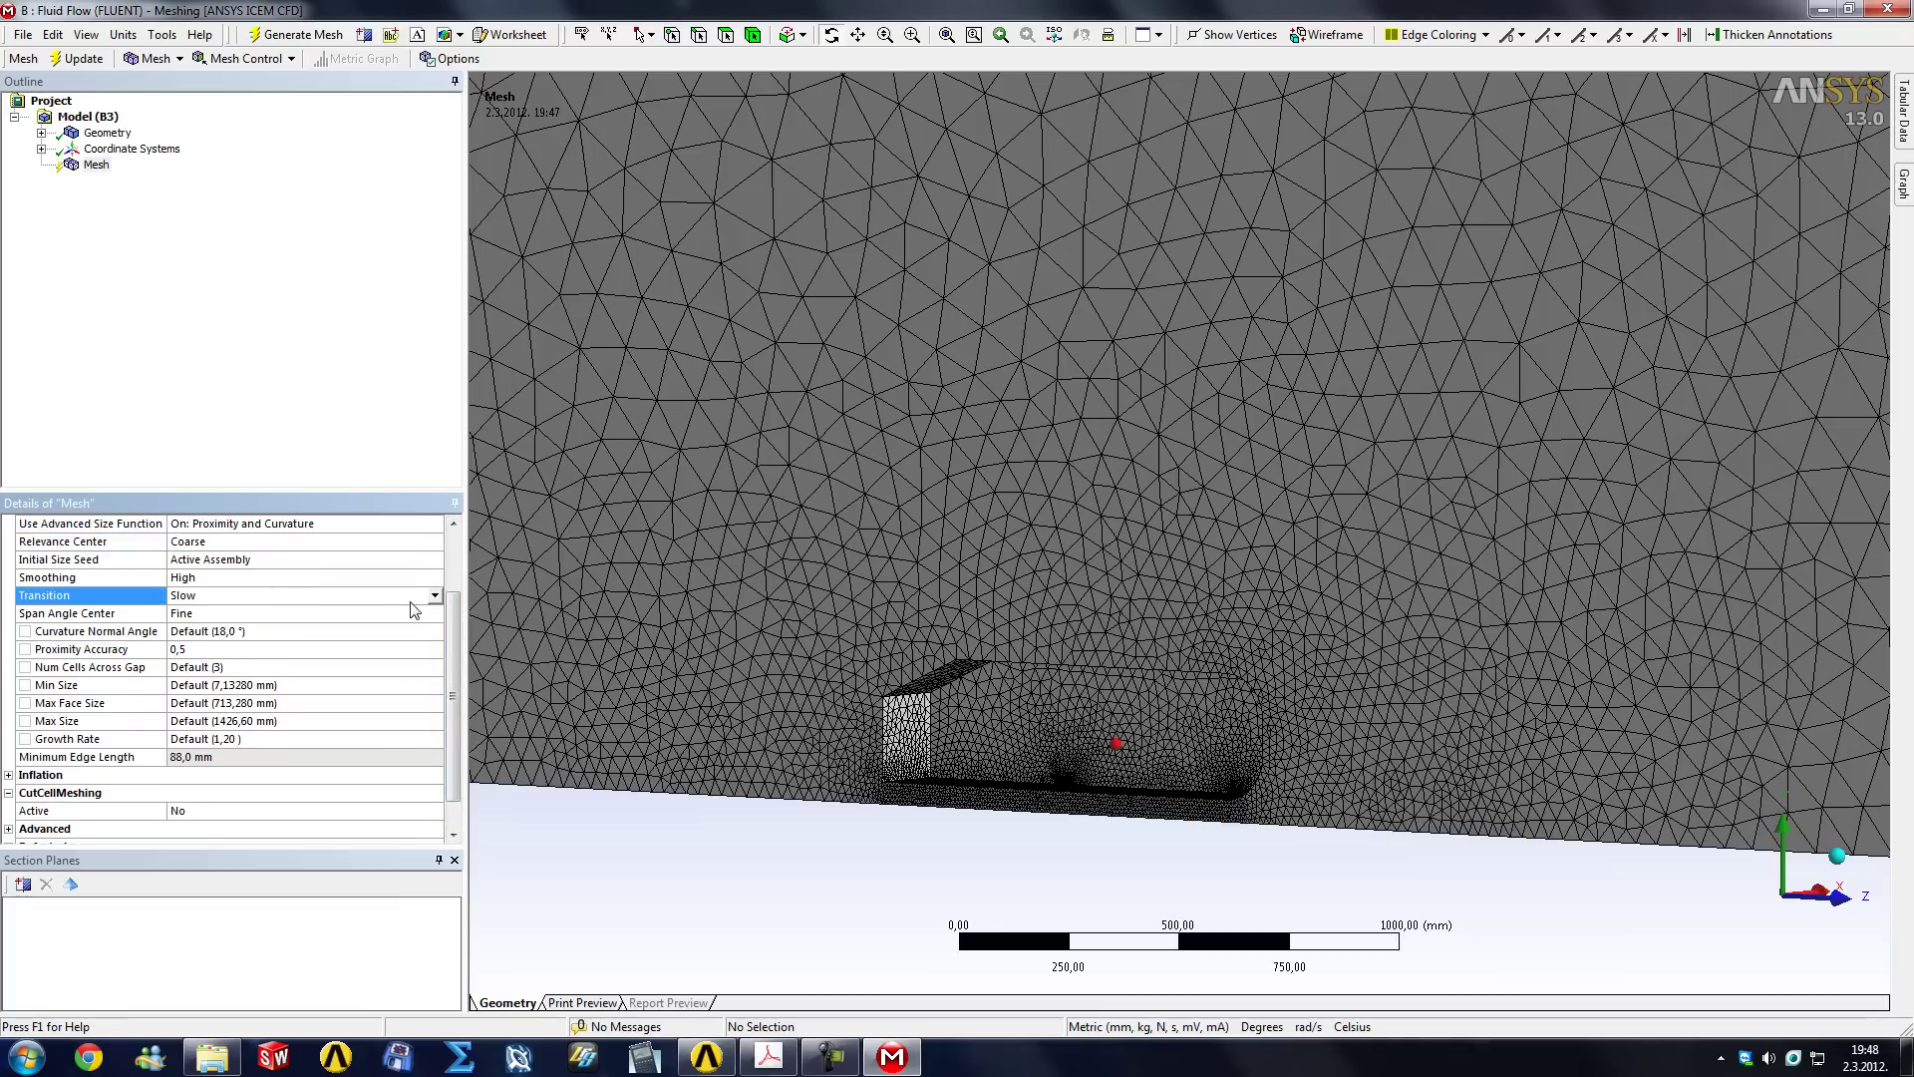
left_click(434, 595)
left_click(400, 623)
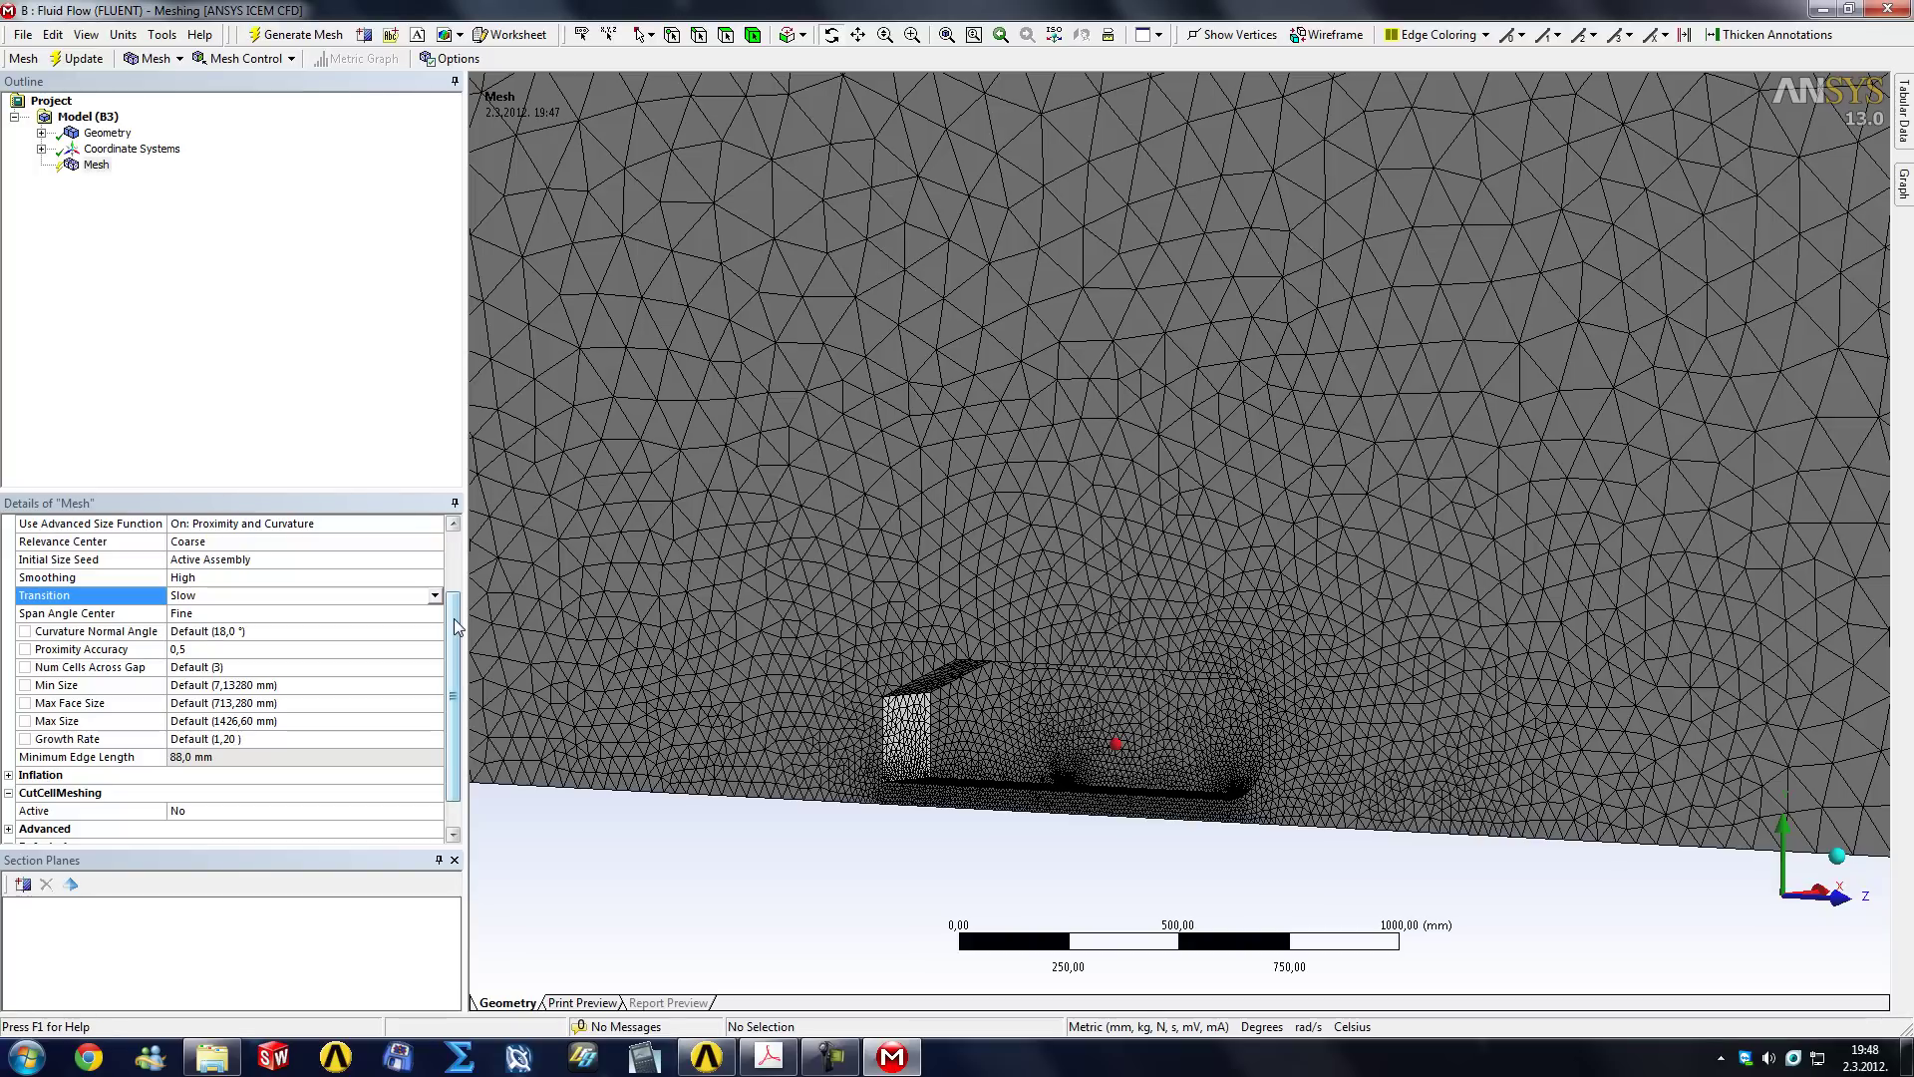
Insert a method control under the mesh and scope it to the air domain body.
left_click(96, 166)
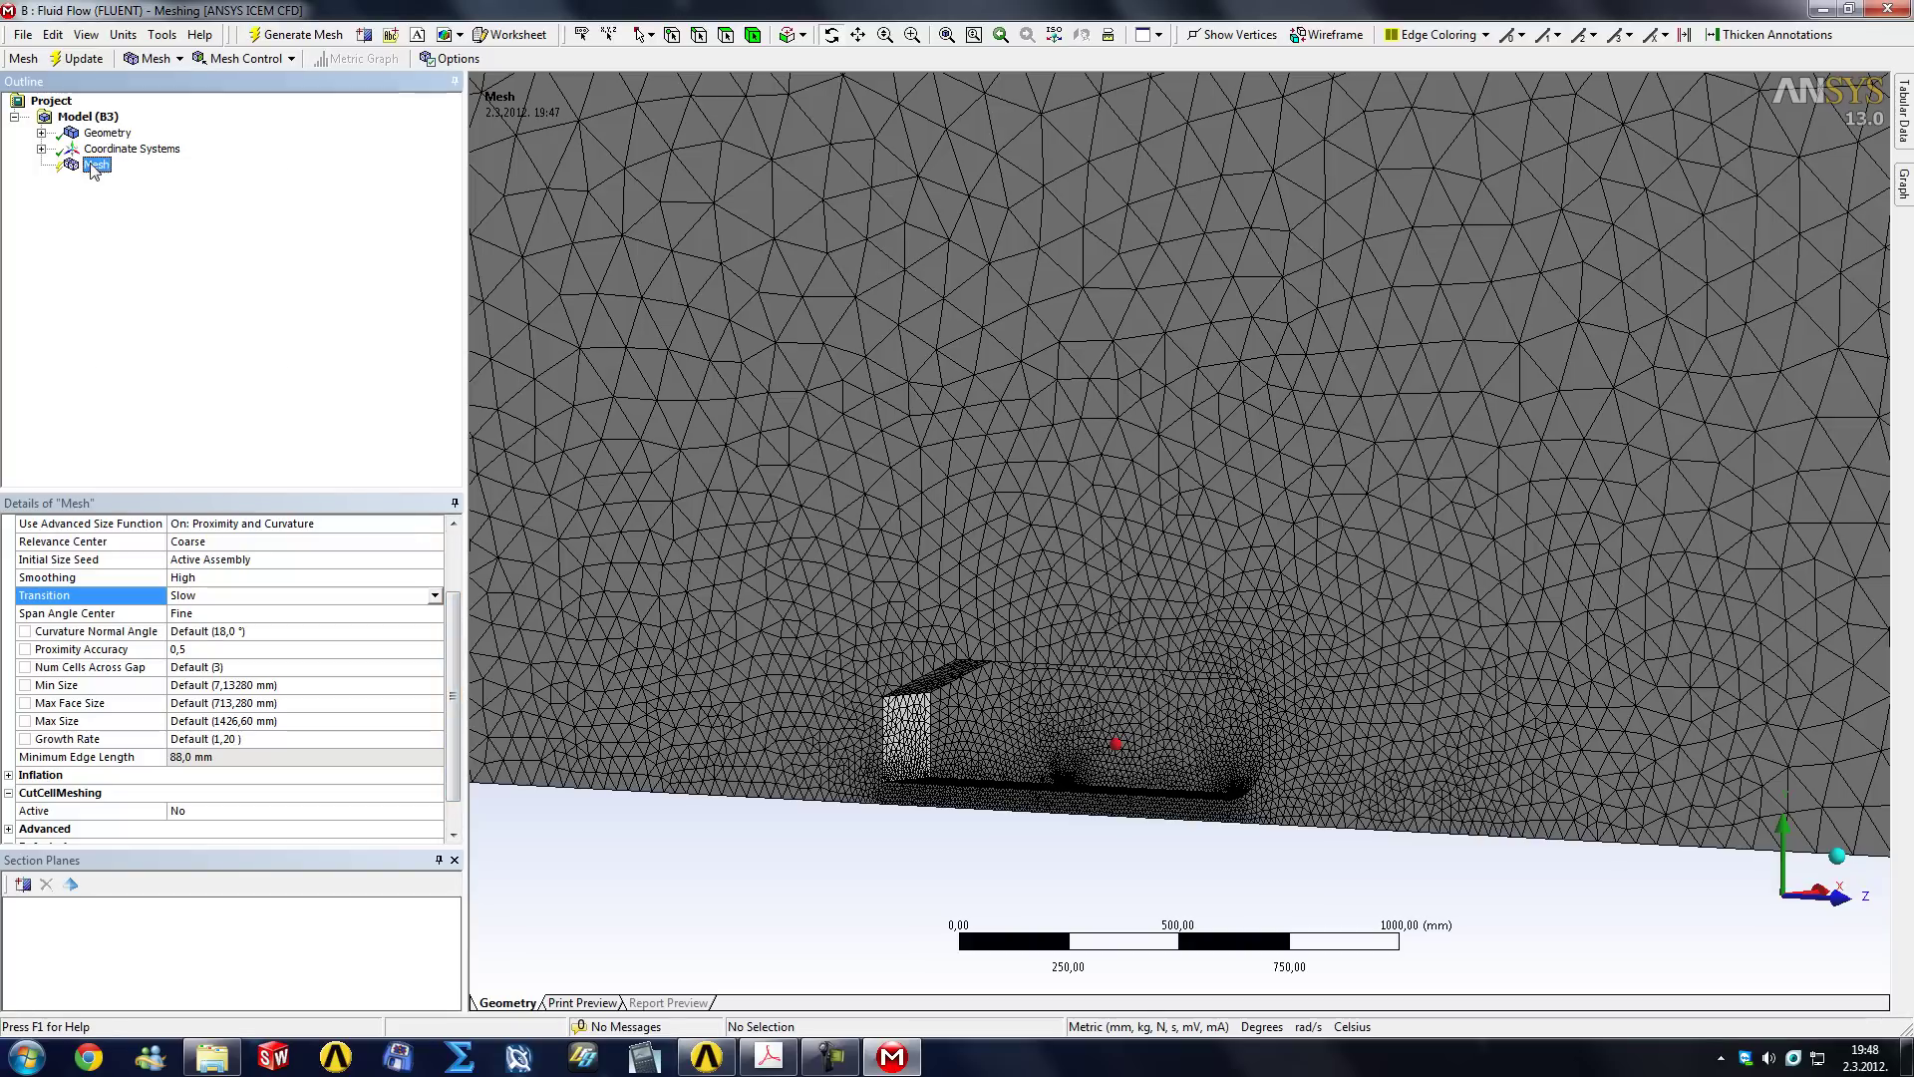
right_click(94, 166)
mouse_move(120, 176)
left_click(327, 177)
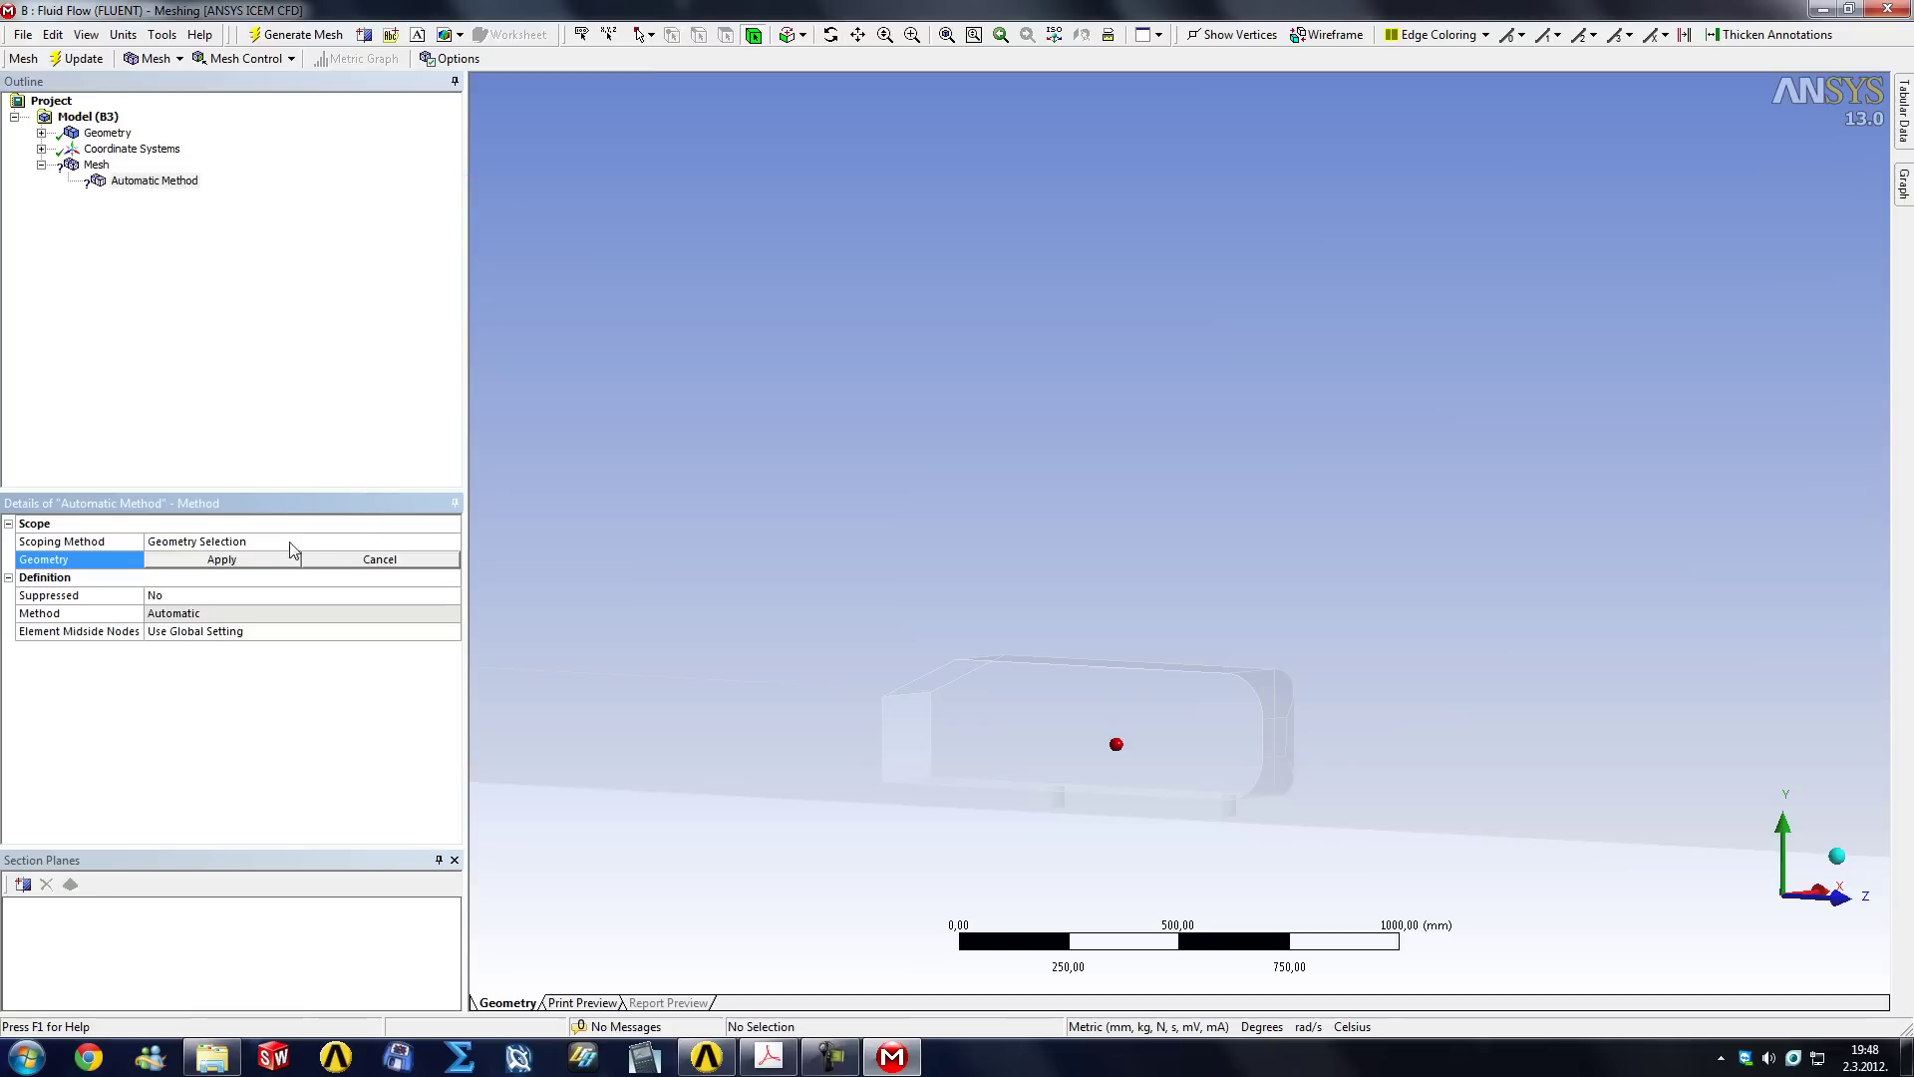
left_click(743, 302)
left_click(209, 560)
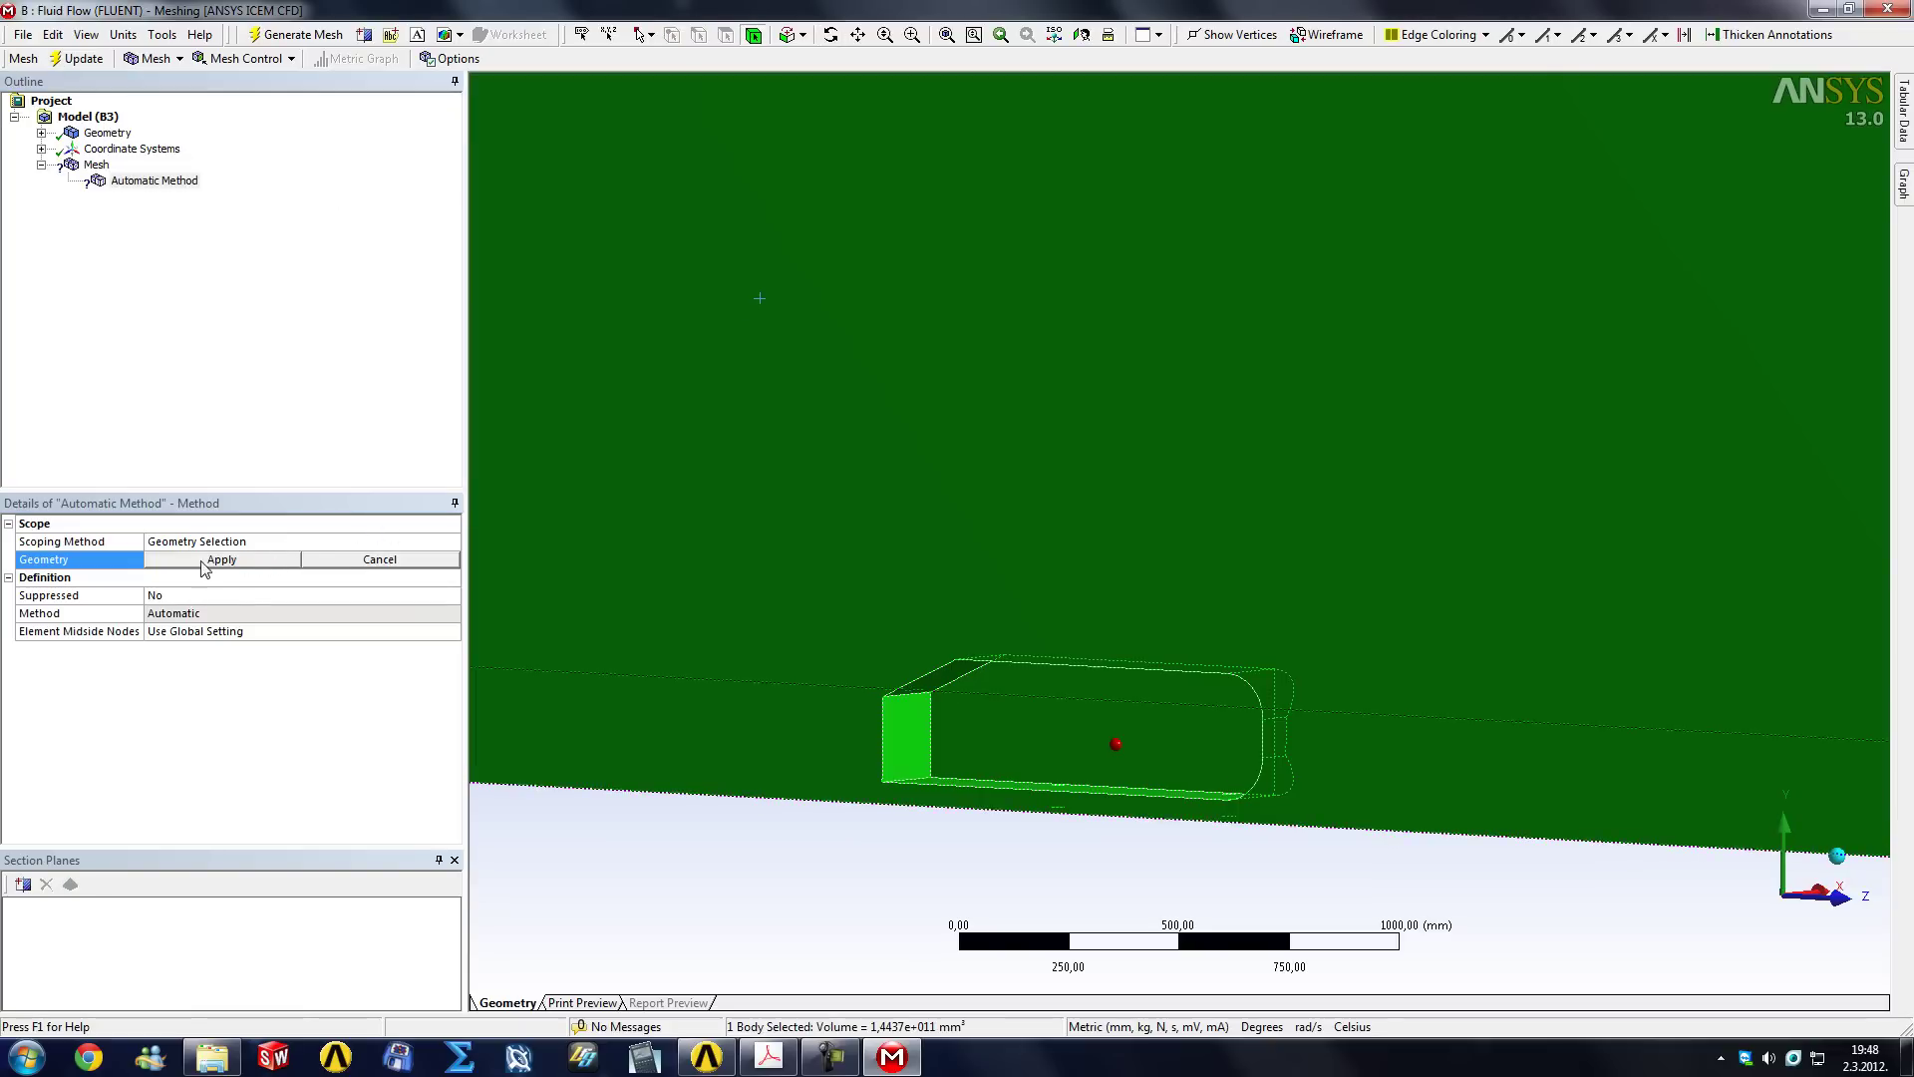
Set the mesh method to Tetrahedrons with the Patch Independent algorithm.
left_click(279, 613)
left_click(451, 613)
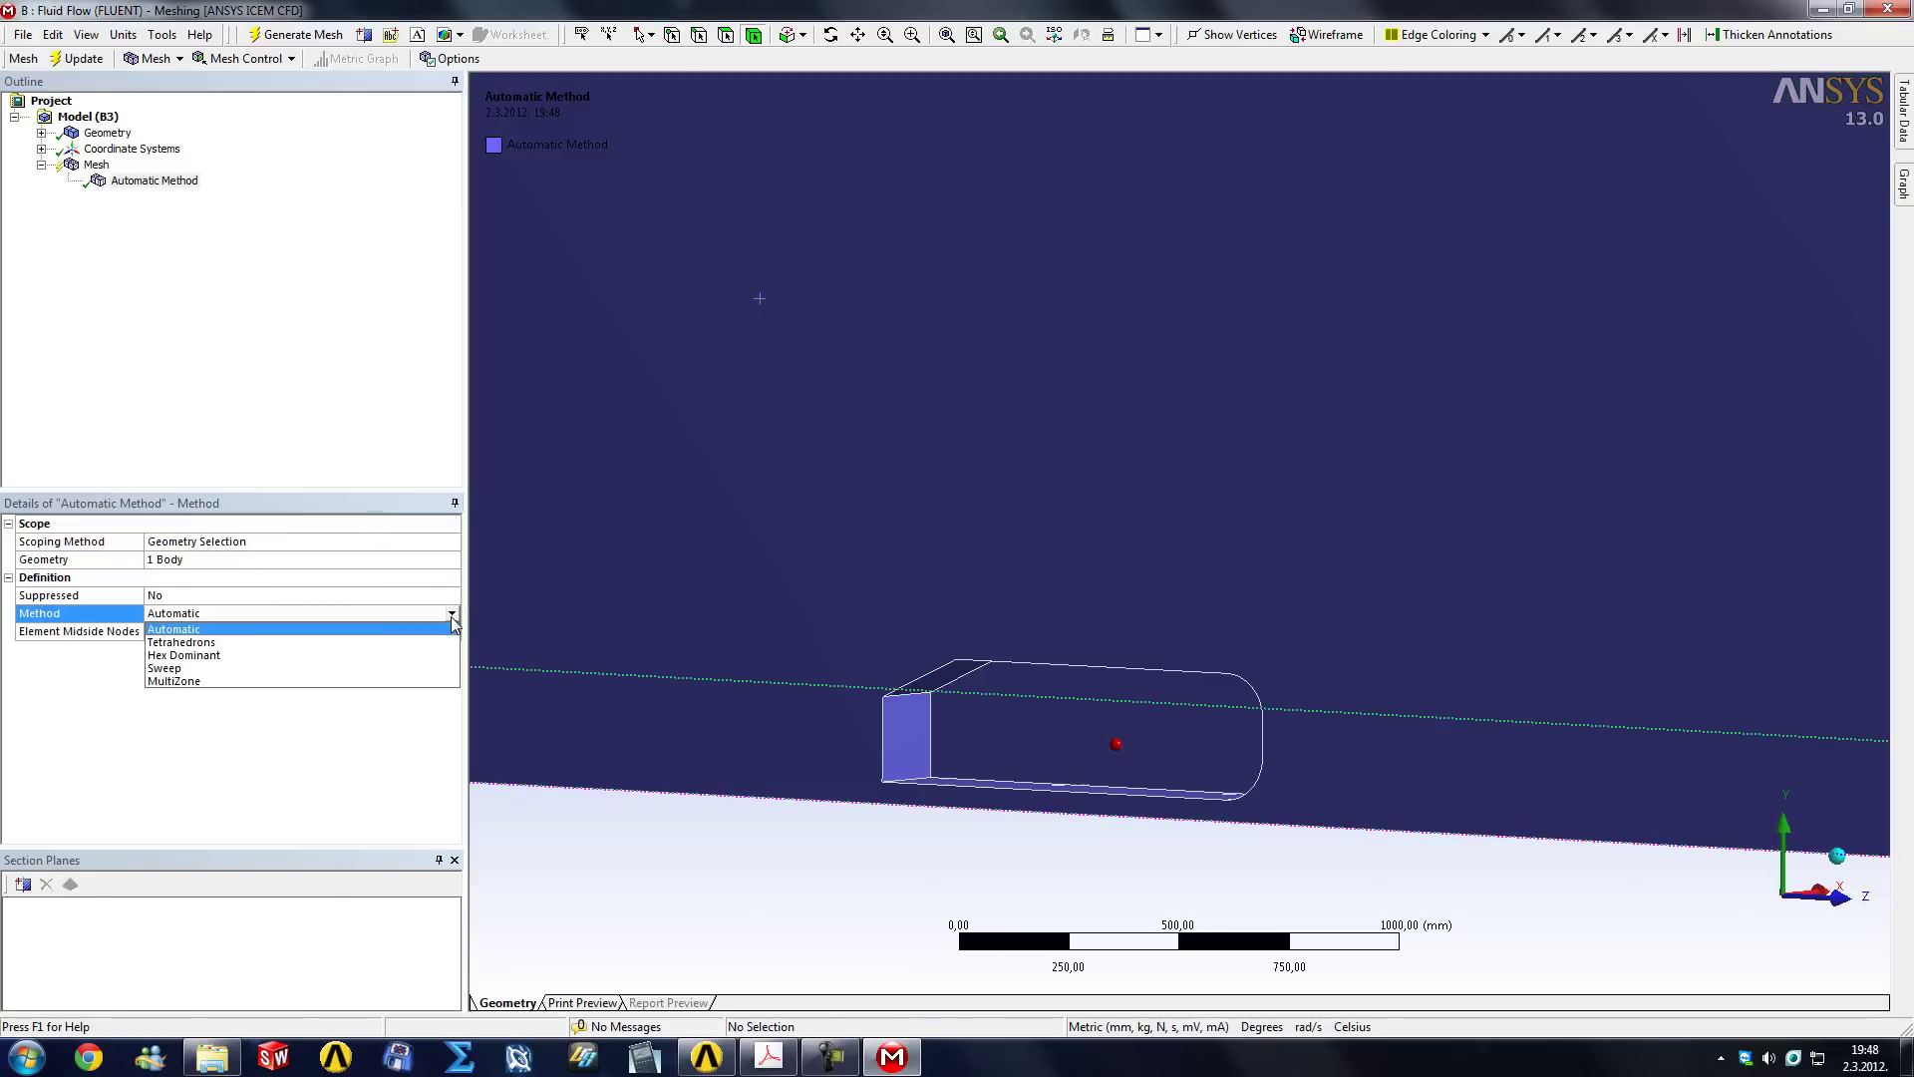
left_click(244, 646)
left_click(453, 636)
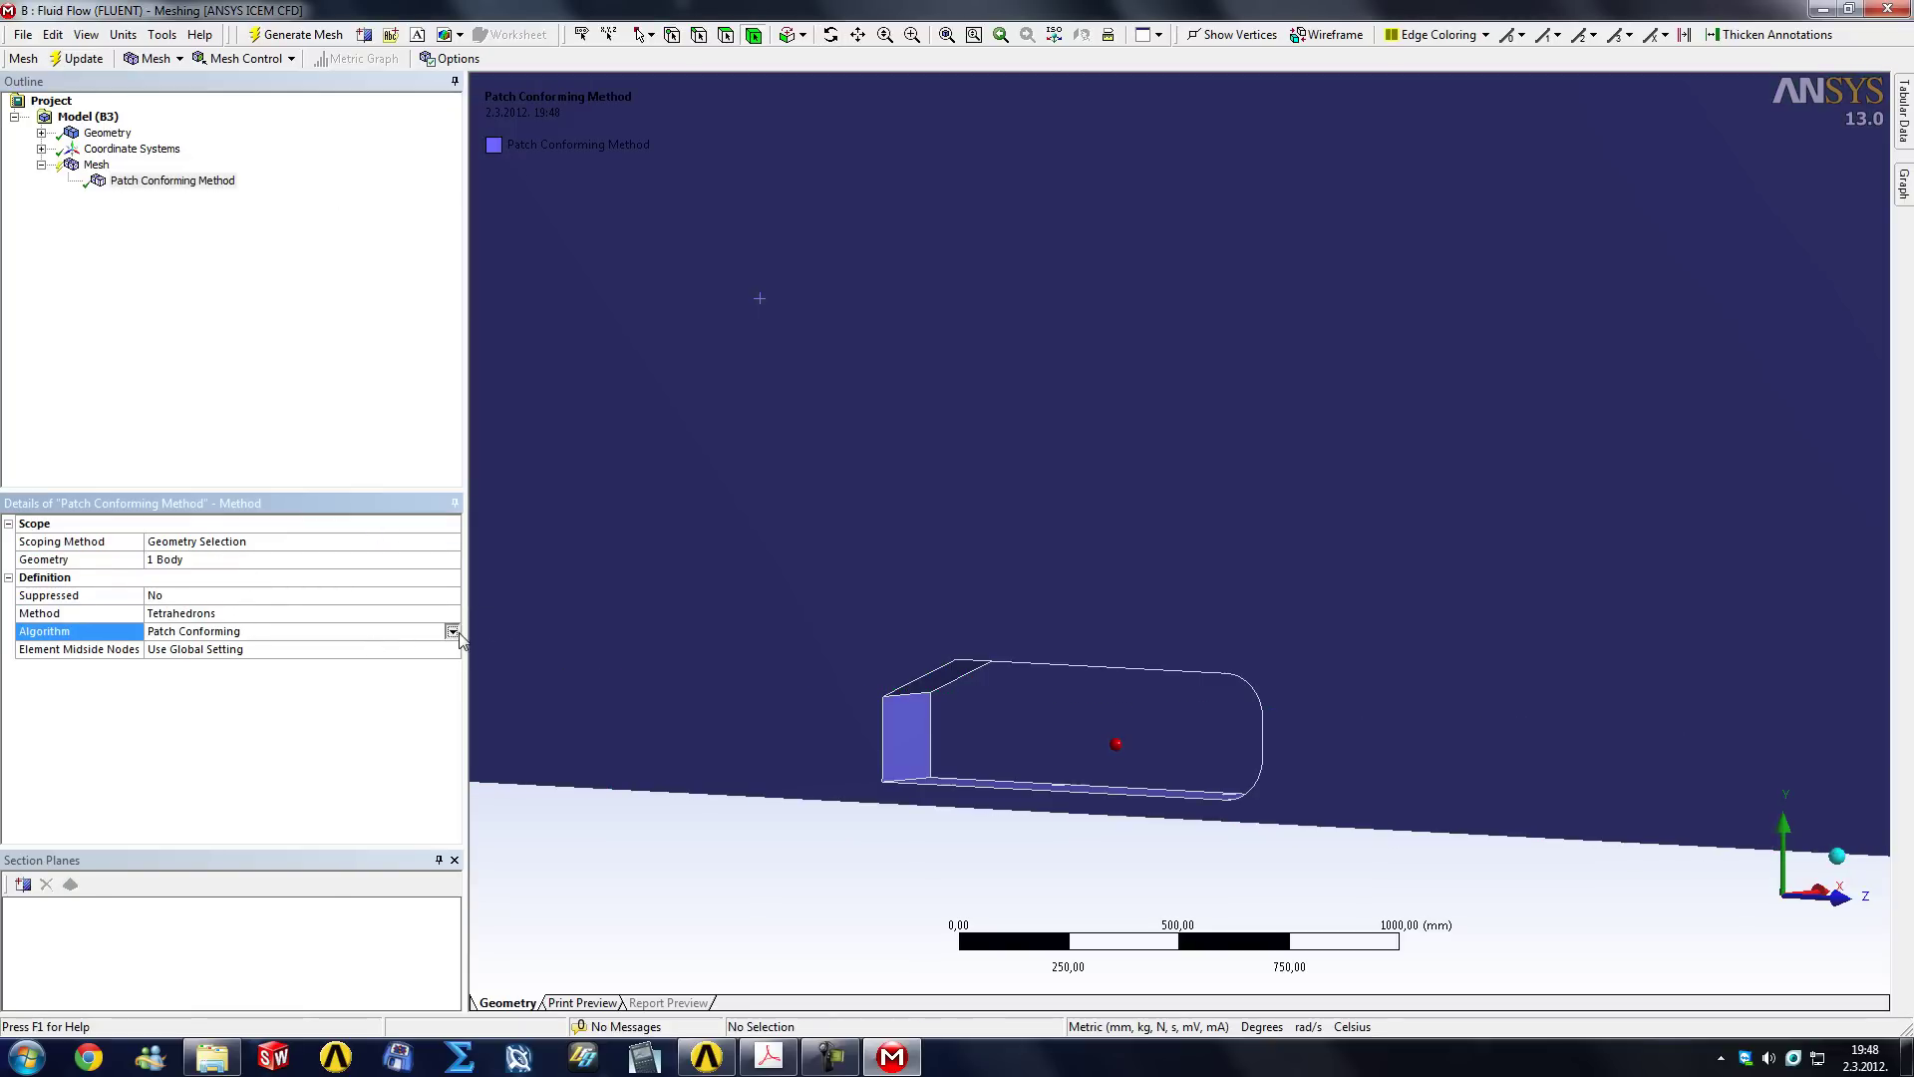
left_click(453, 632)
left_click(319, 665)
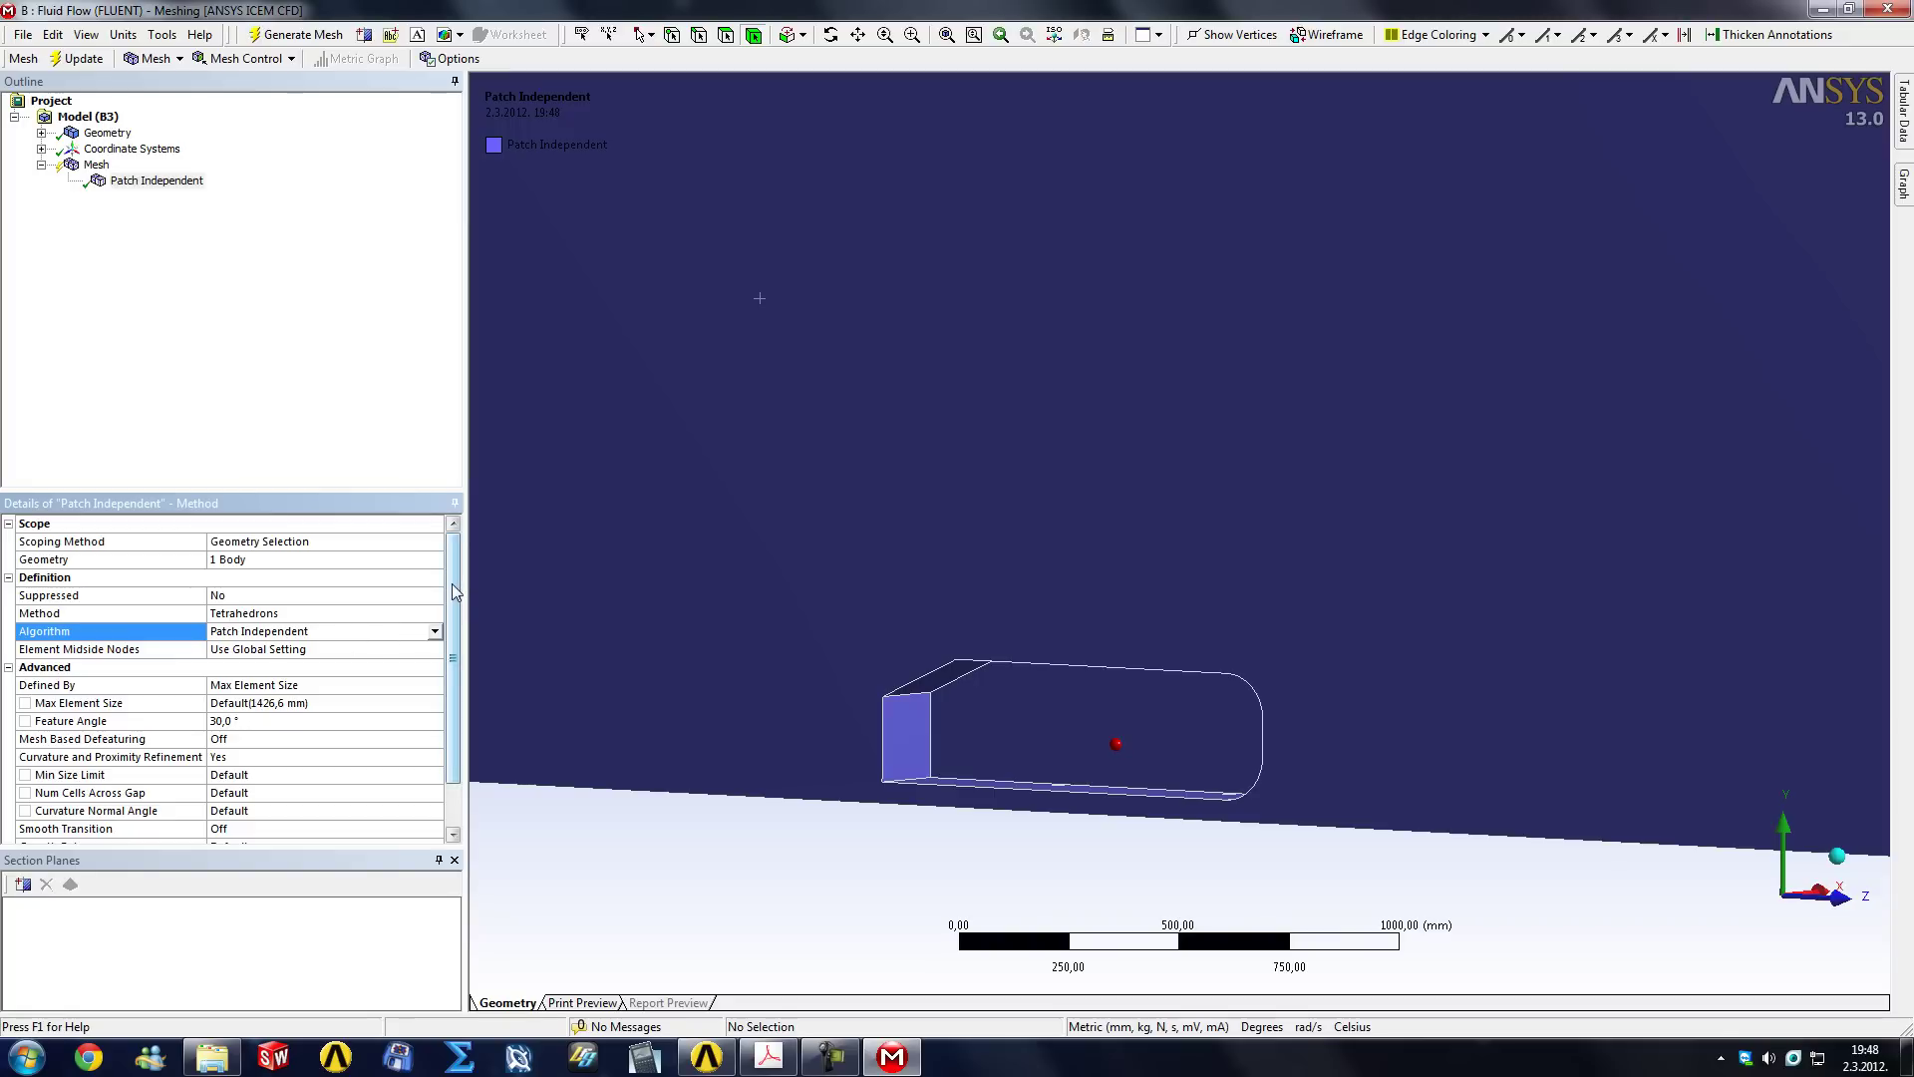
Look through the advanced settings of the Patch Independent method and delete the method from the mesh.
left_click_drag(451, 583, 457, 596)
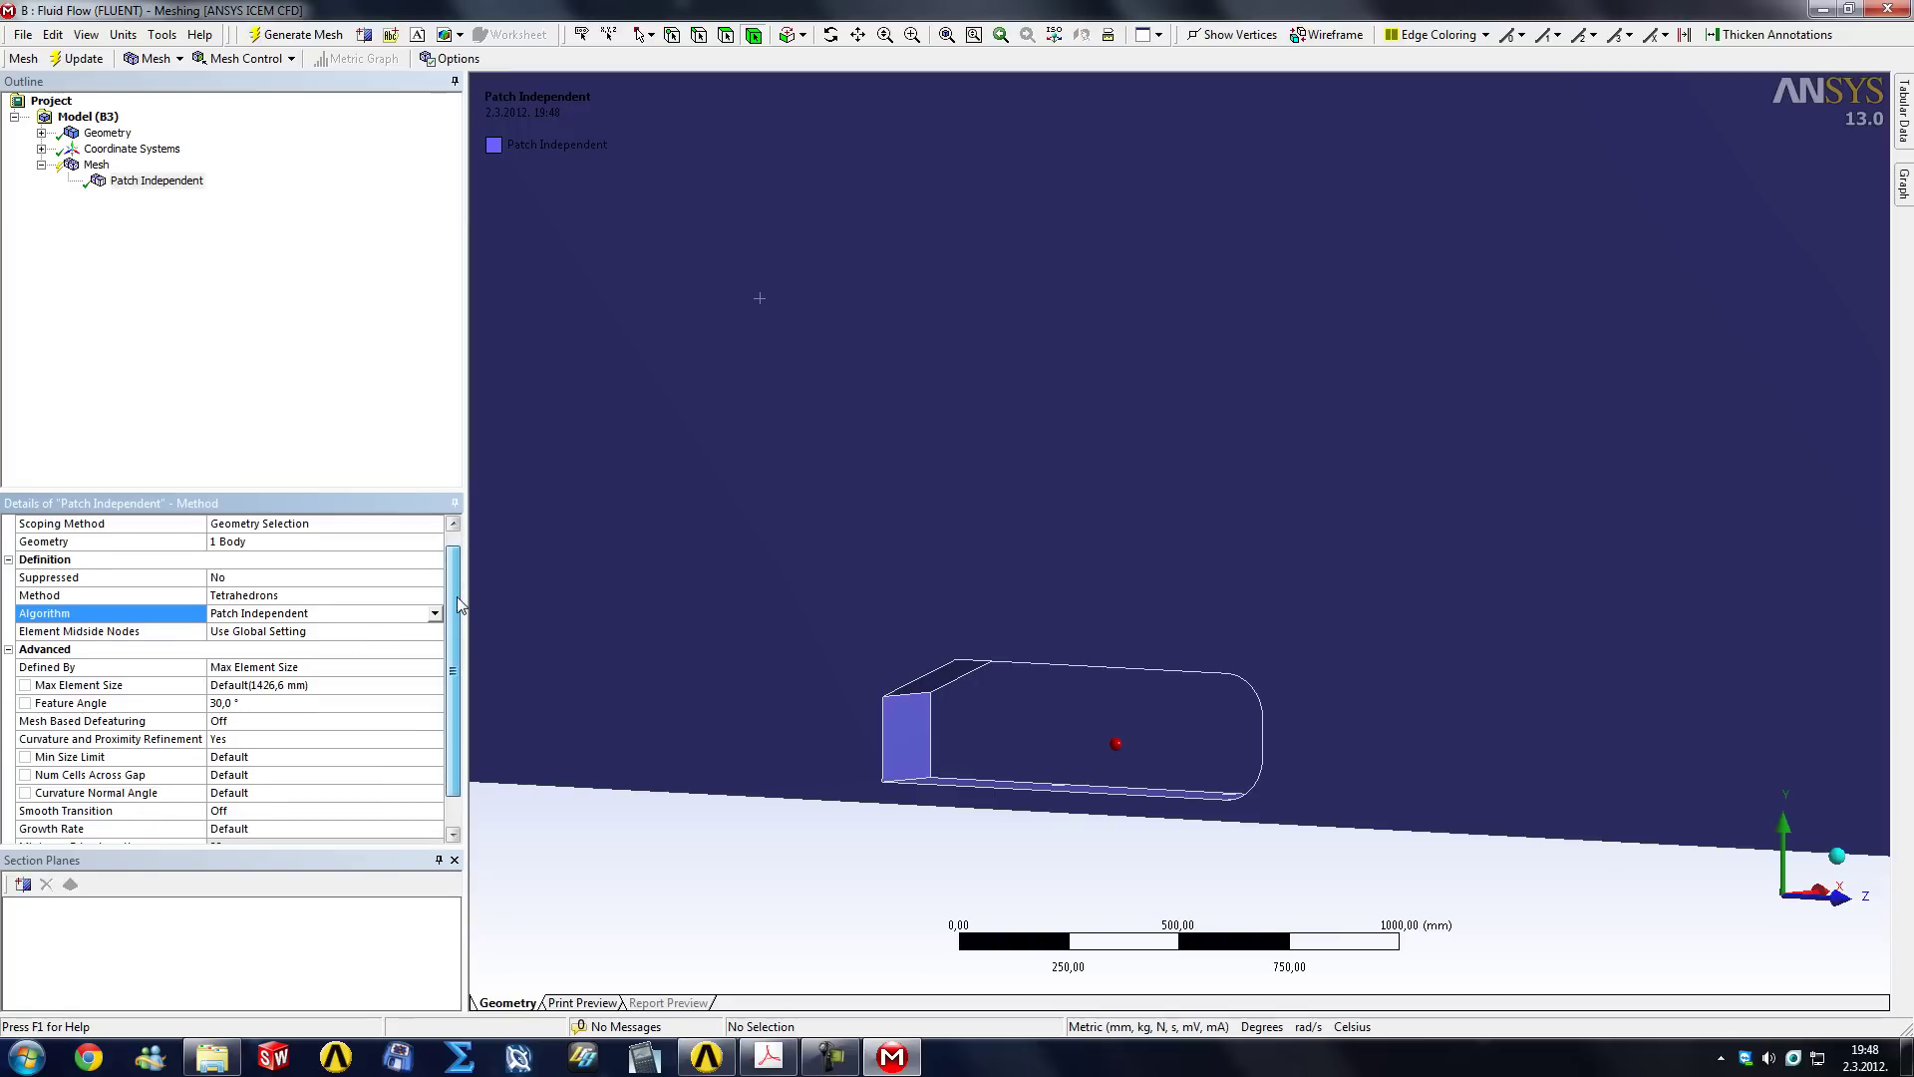
left_click_drag(457, 597, 447, 568)
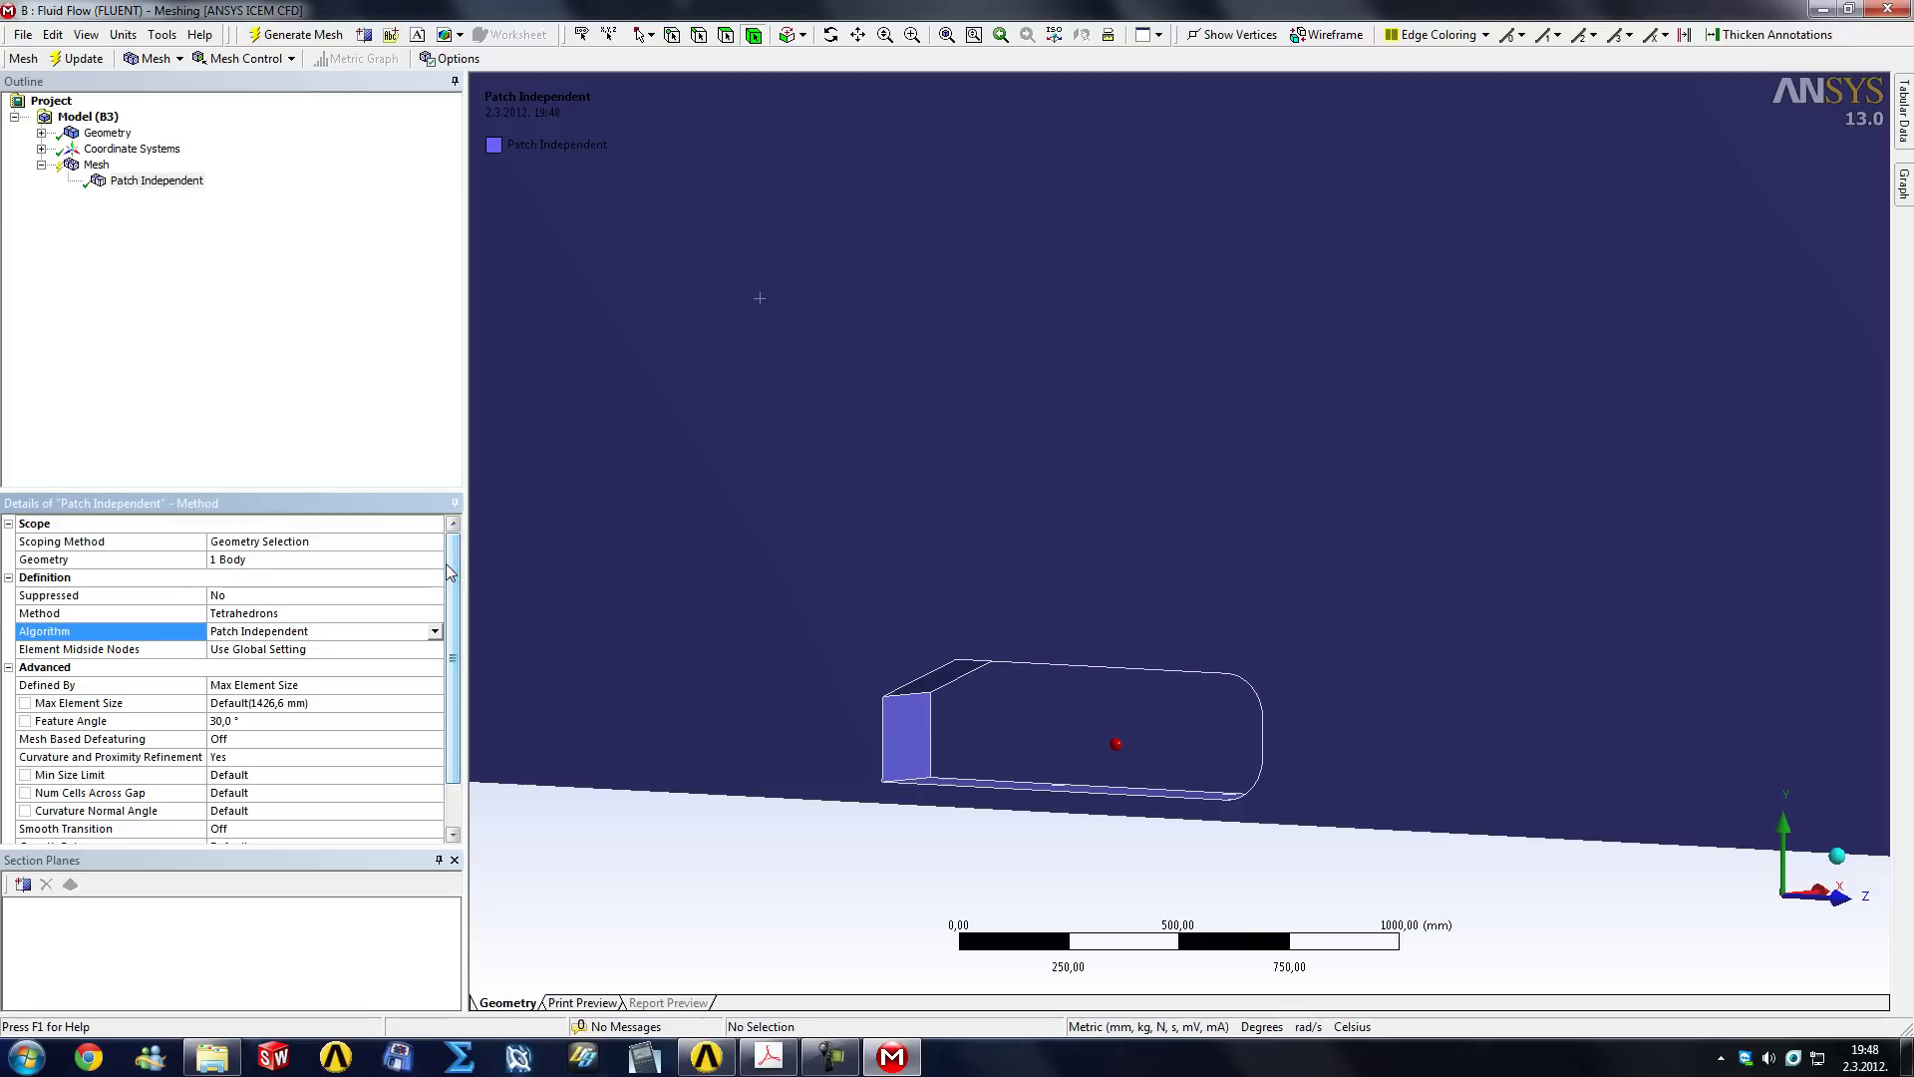
right_click(155, 181)
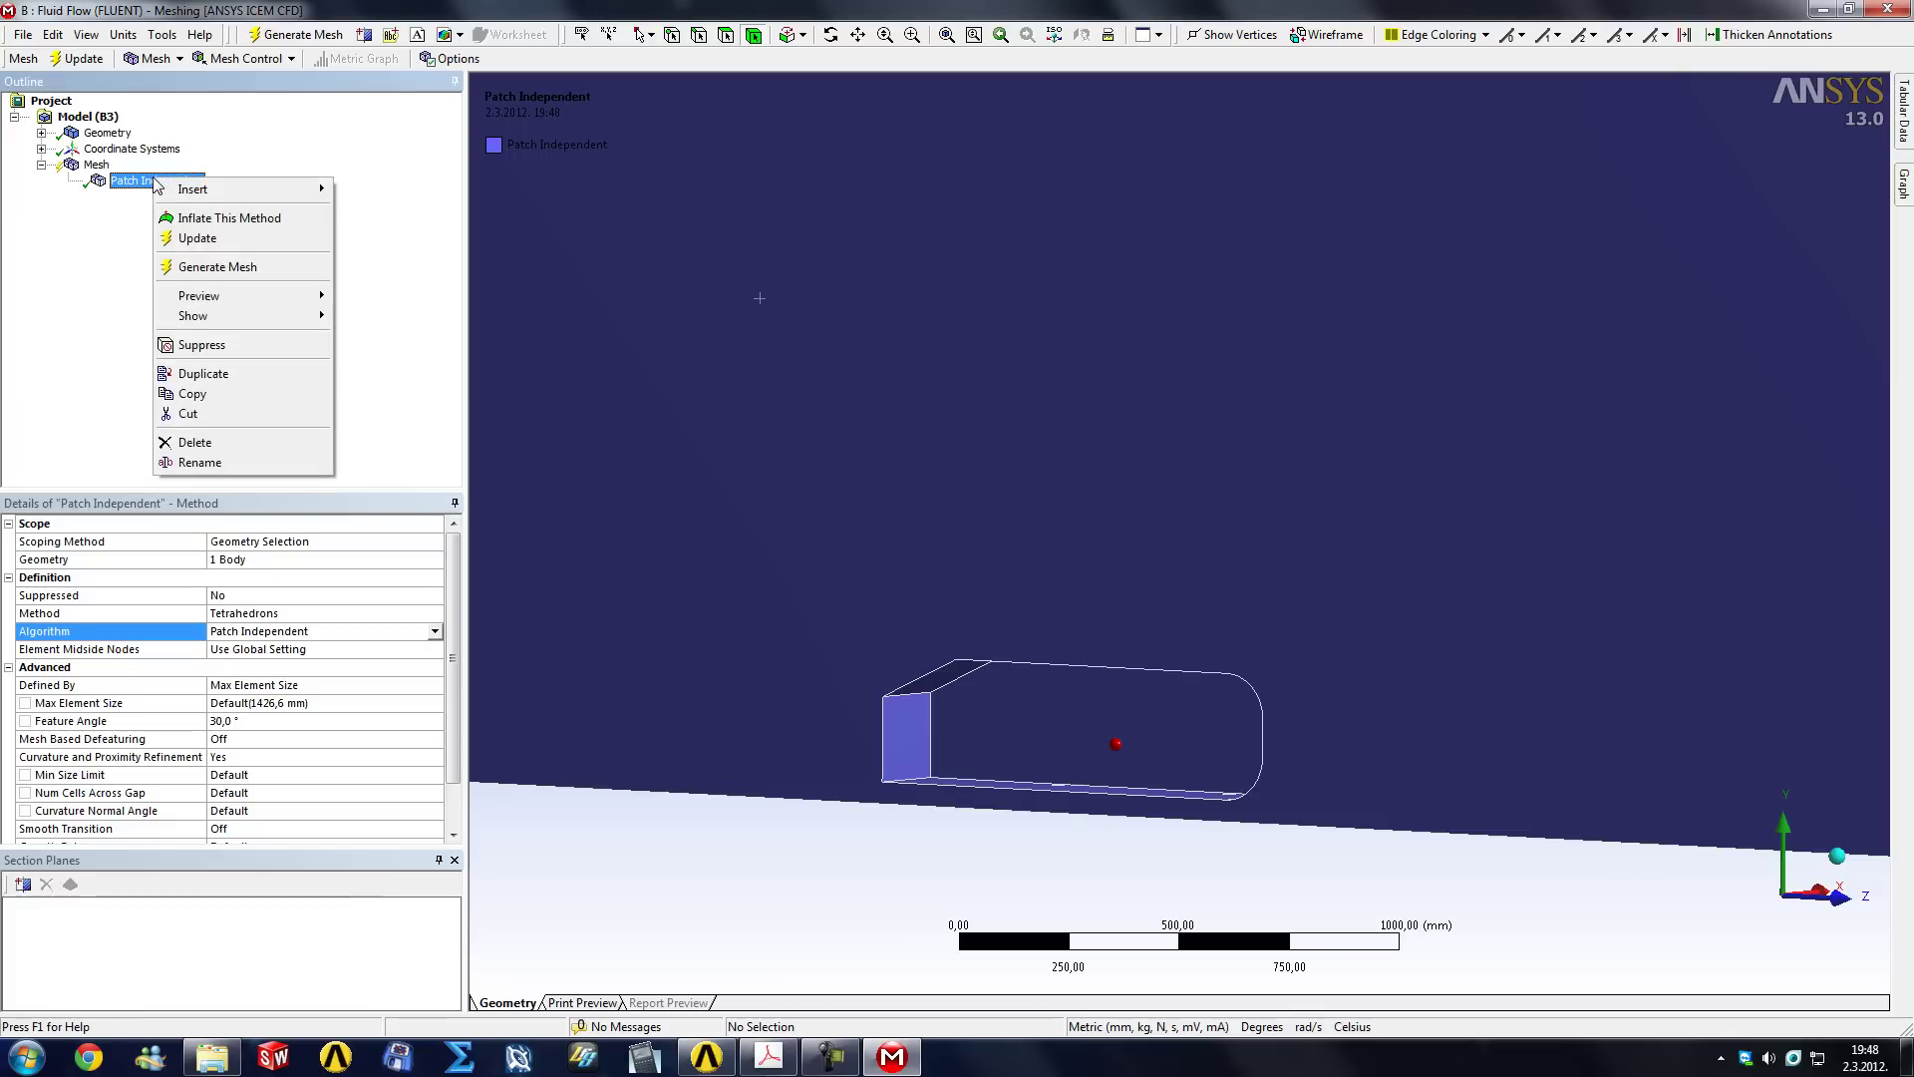
left_click(196, 443)
left_click(950, 595)
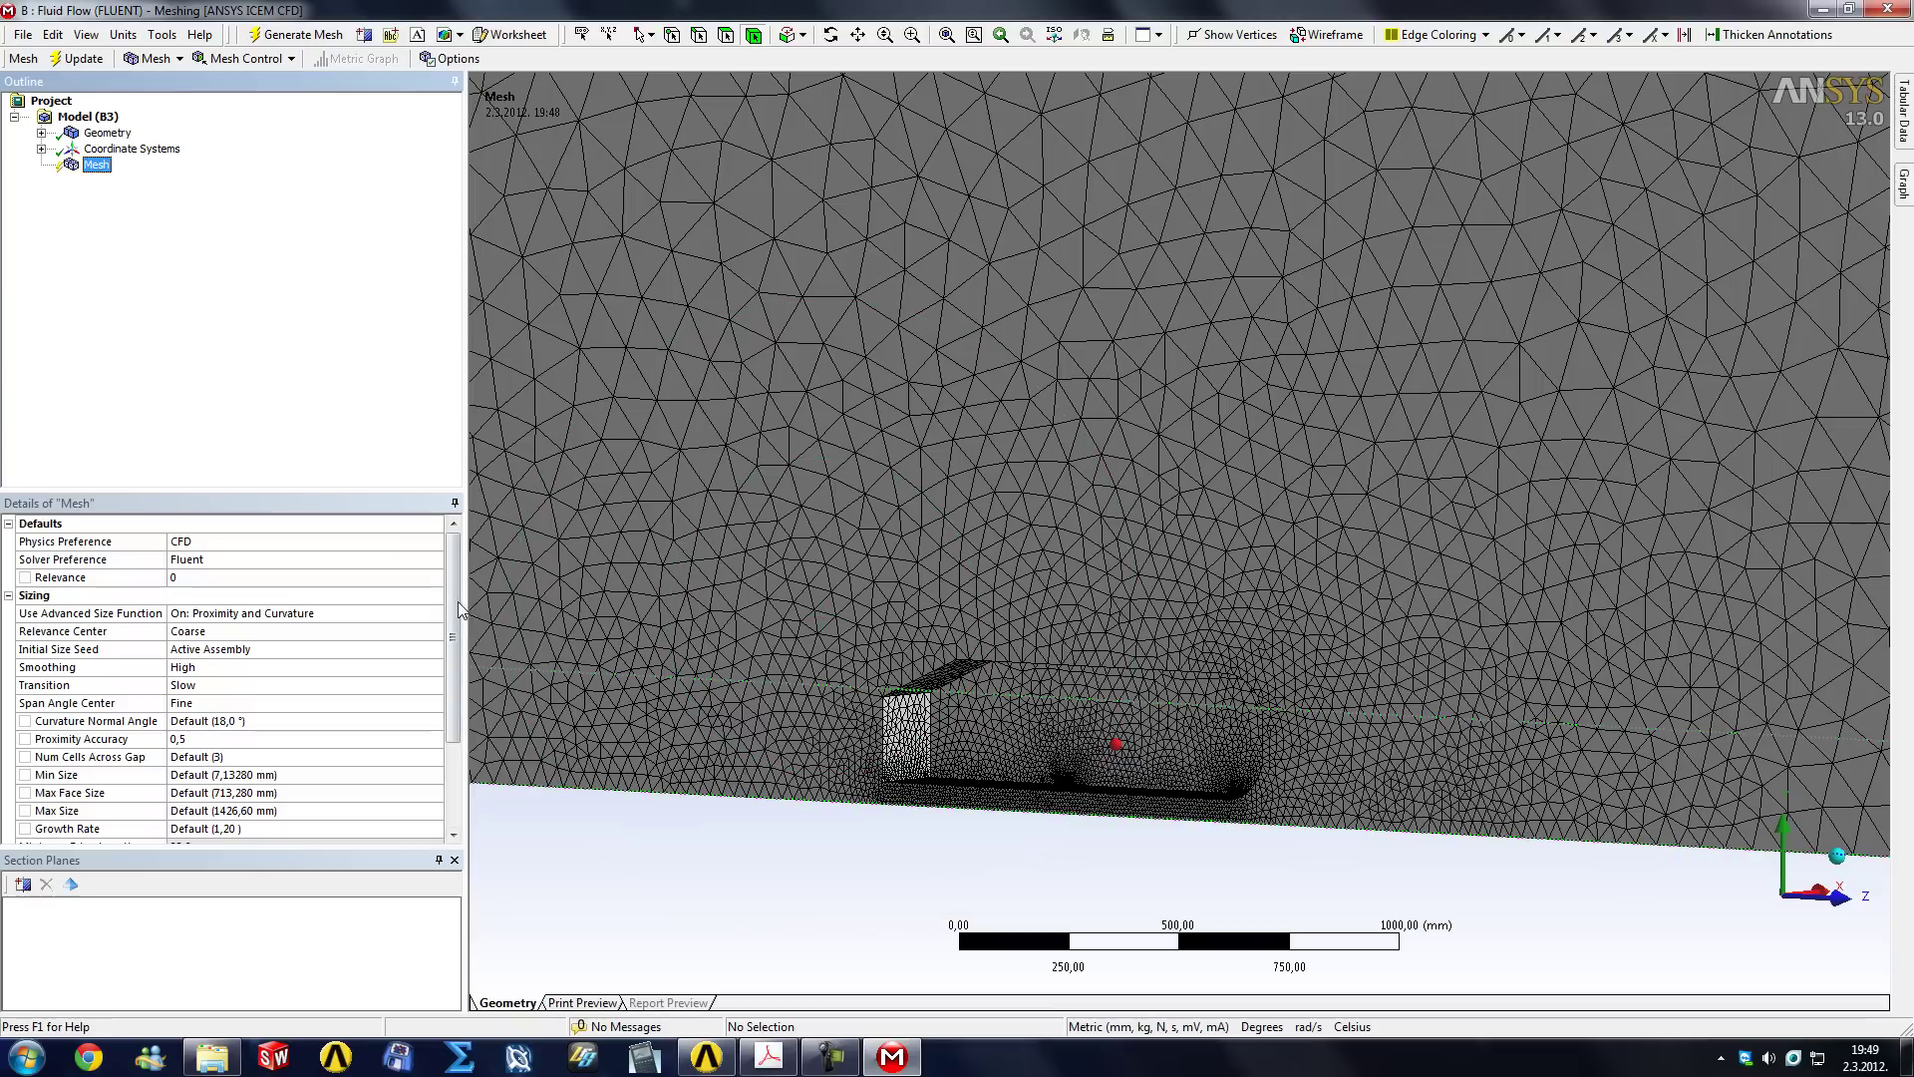
Set the Curvature Normal Angle of the mesh sizing to 12°.
left_click_drag(458, 601, 453, 640)
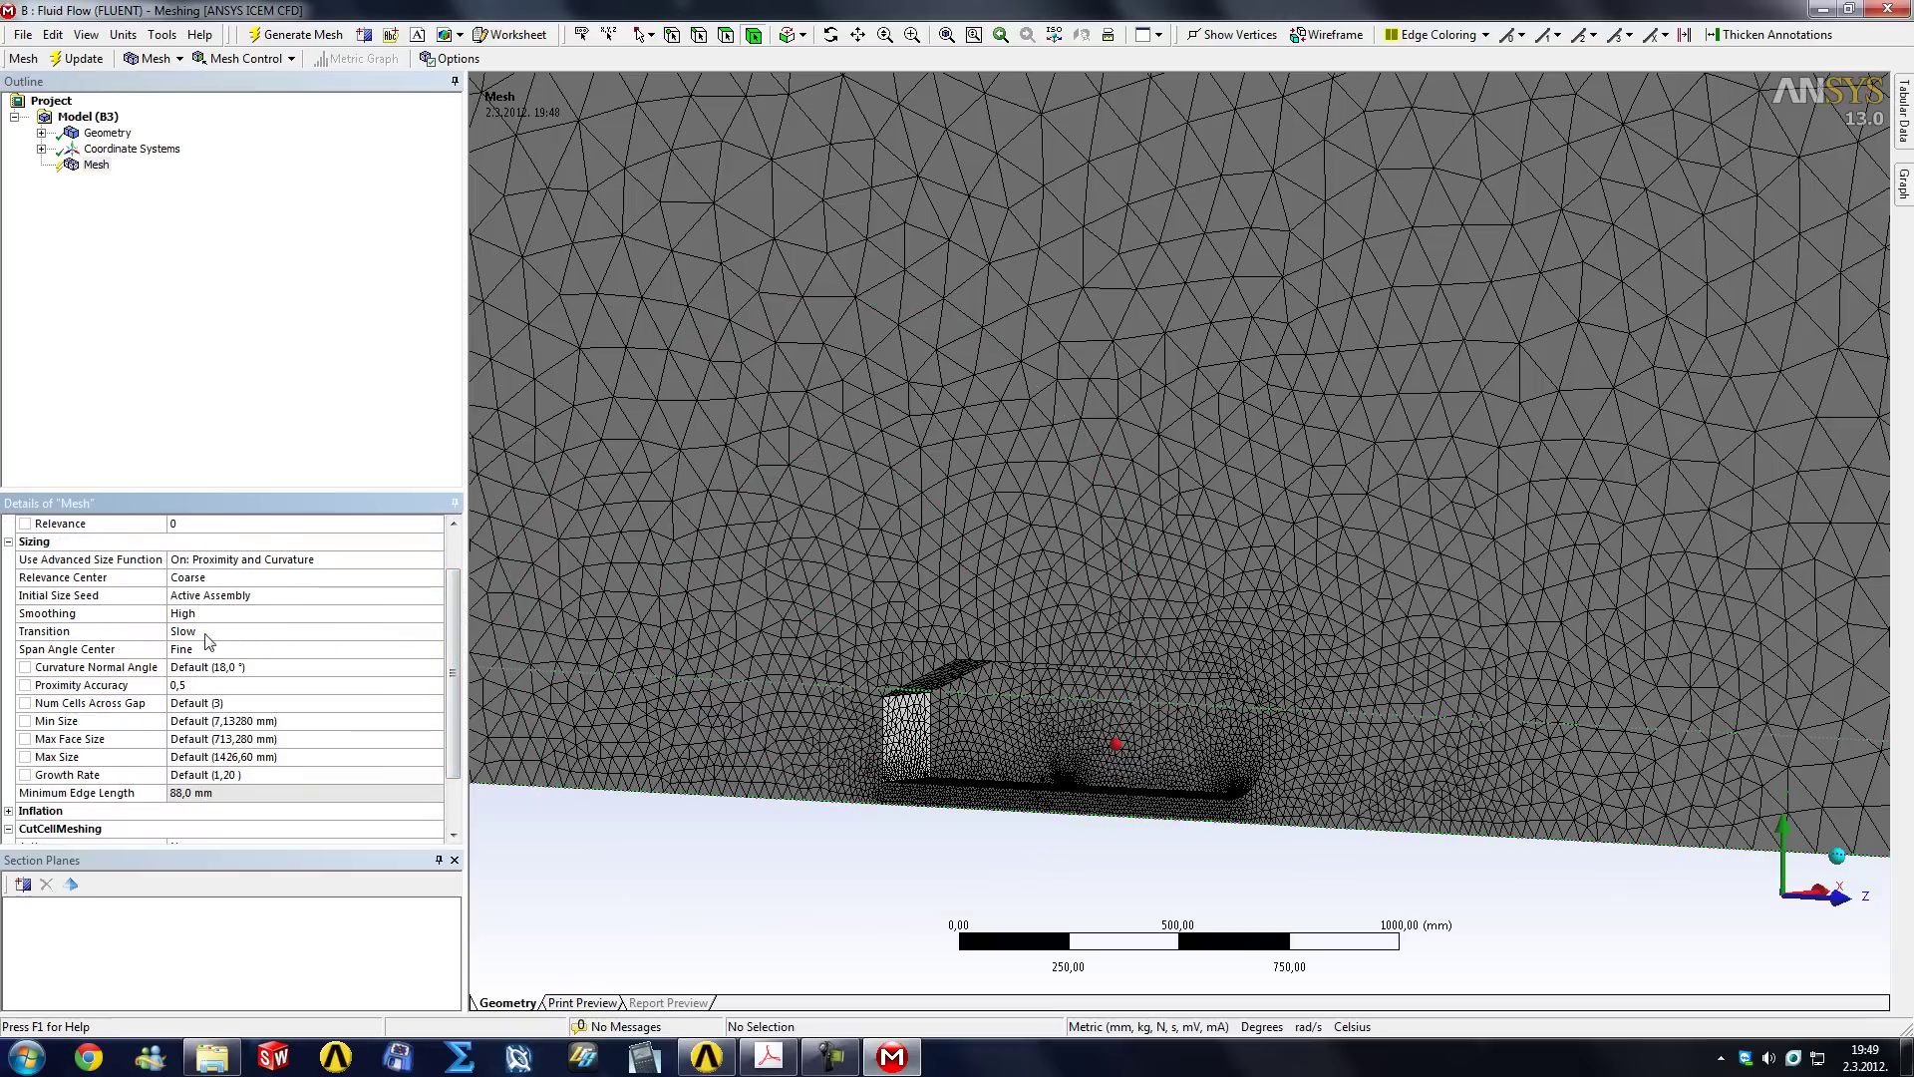
left_click_drag(455, 639, 451, 662)
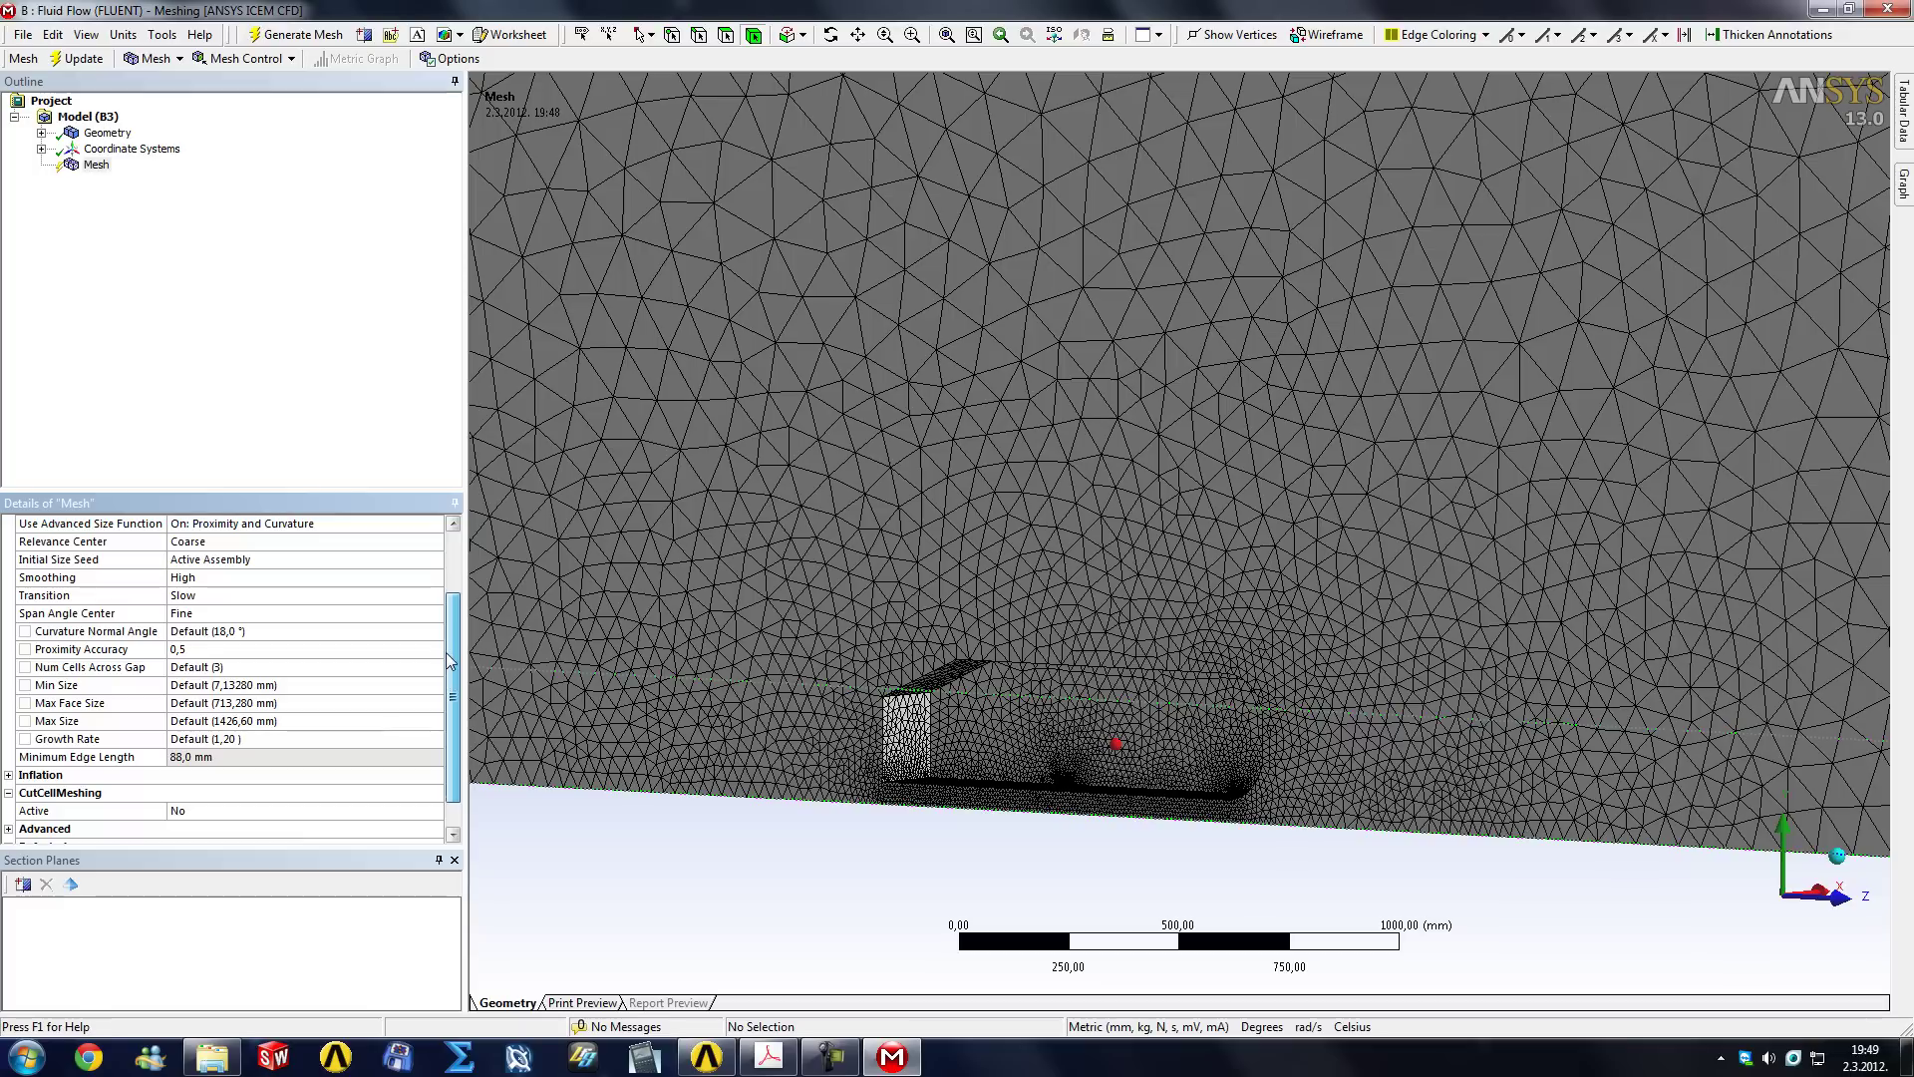
left_click(222, 633)
type("10")
key("Return")
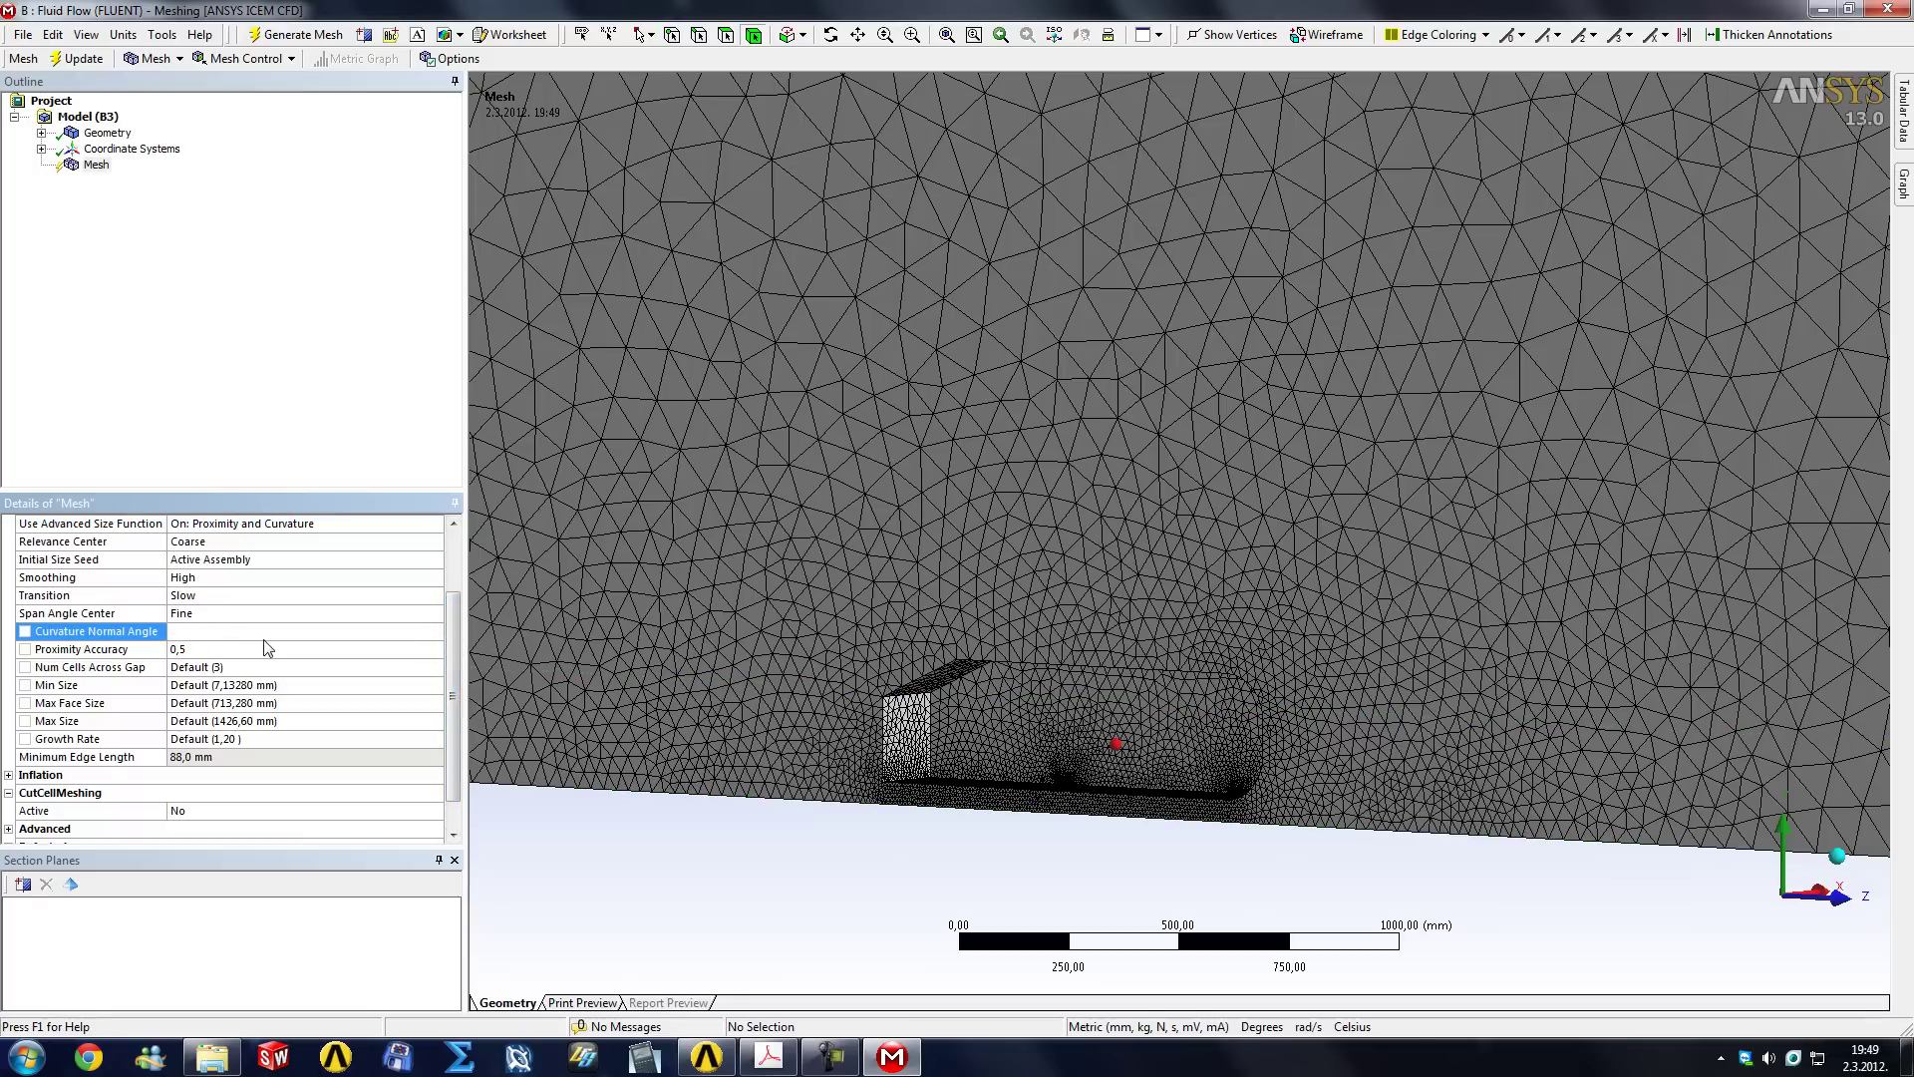
Inspect the mesh around the body's curved front and set the number of cells across the gap to 5.
scroll(1262, 720, "up", 3)
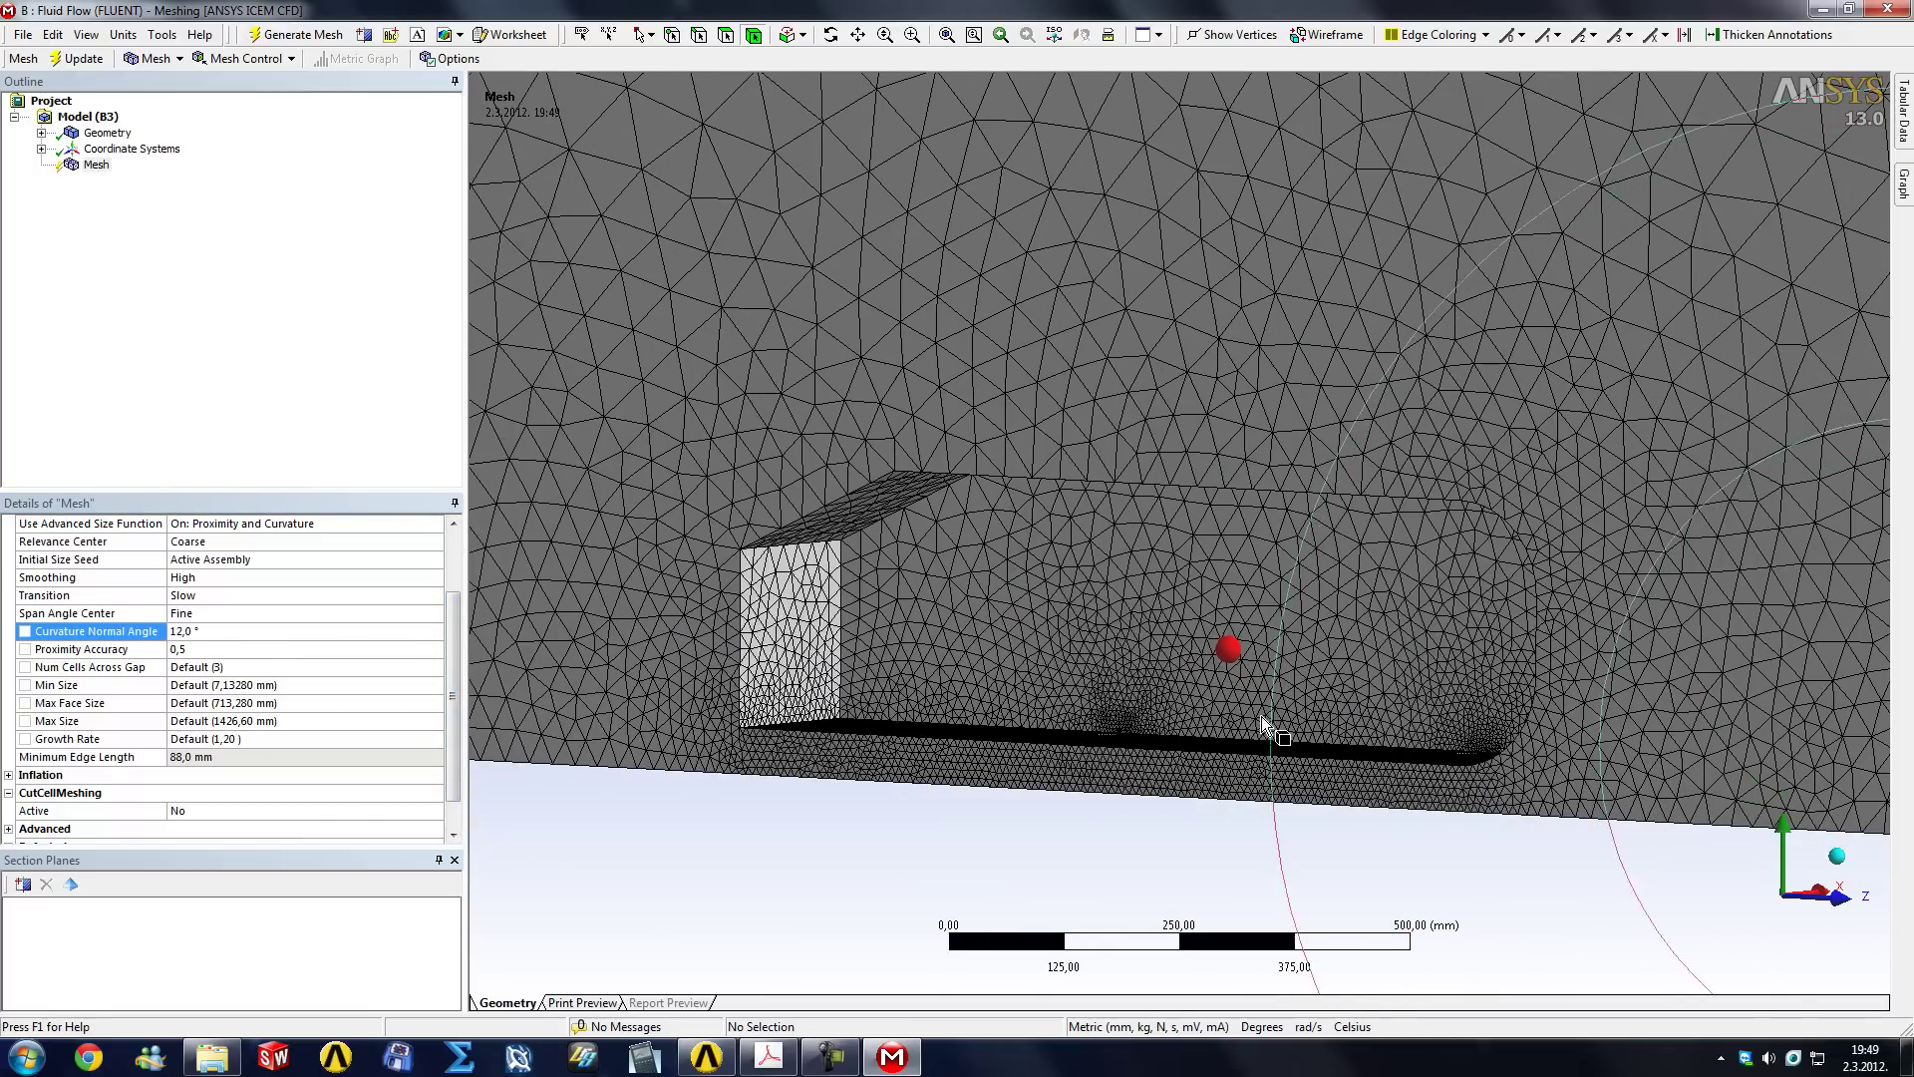
middle_click_drag(1260, 716, 1481, 648)
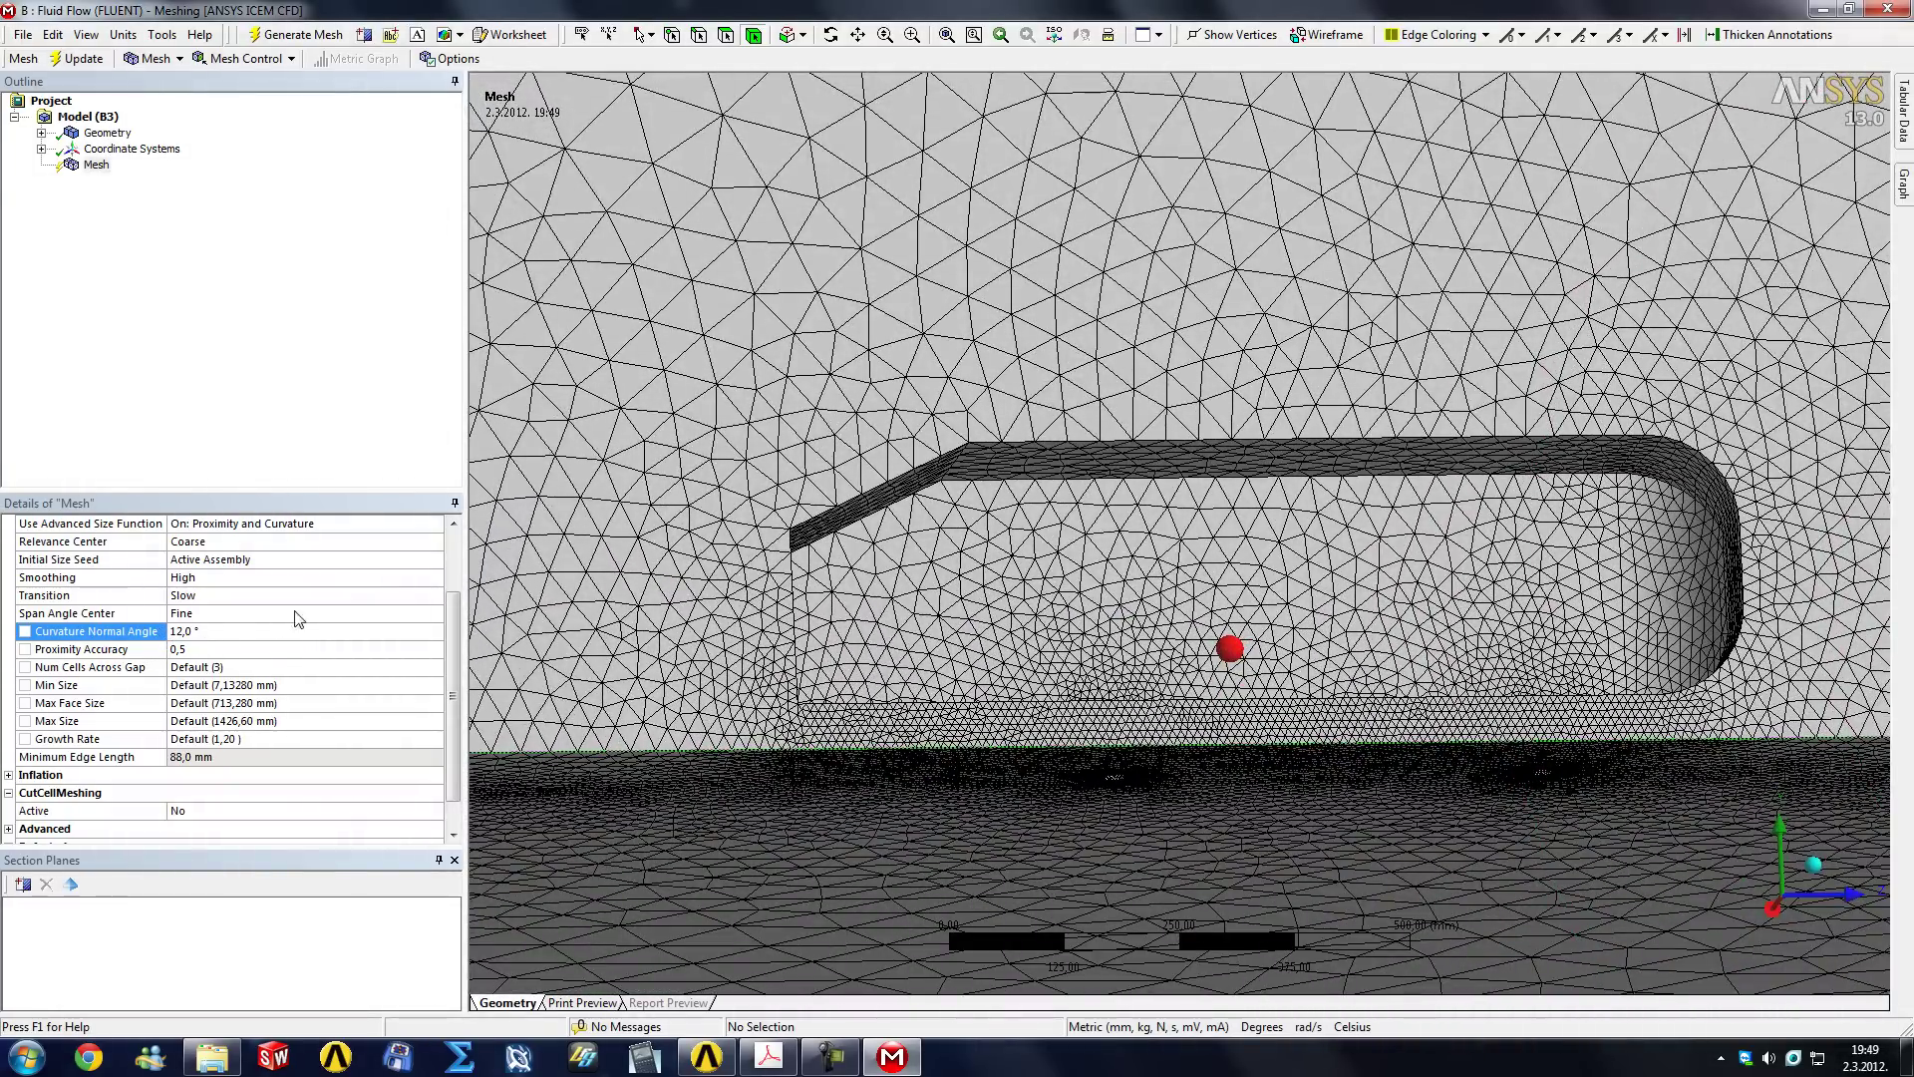
scroll(240, 643, "down", 1)
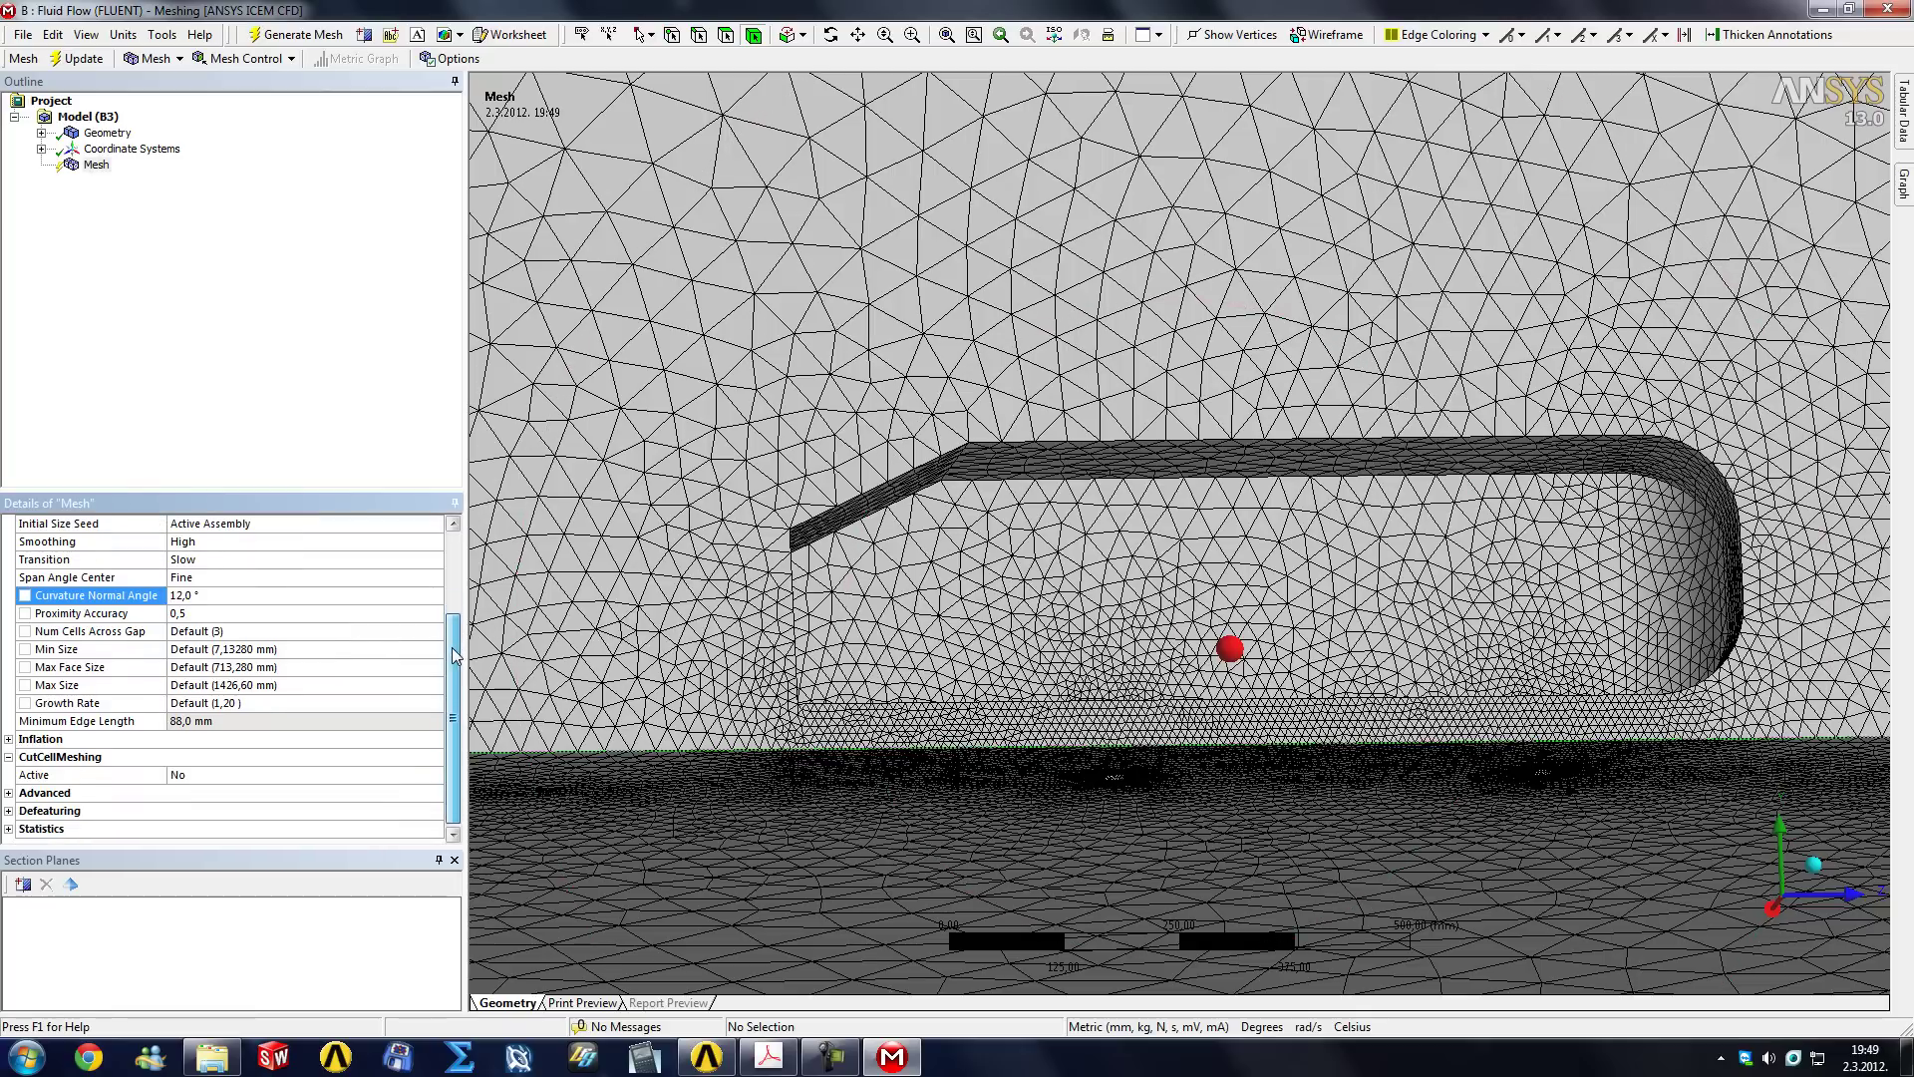
left_click(237, 634)
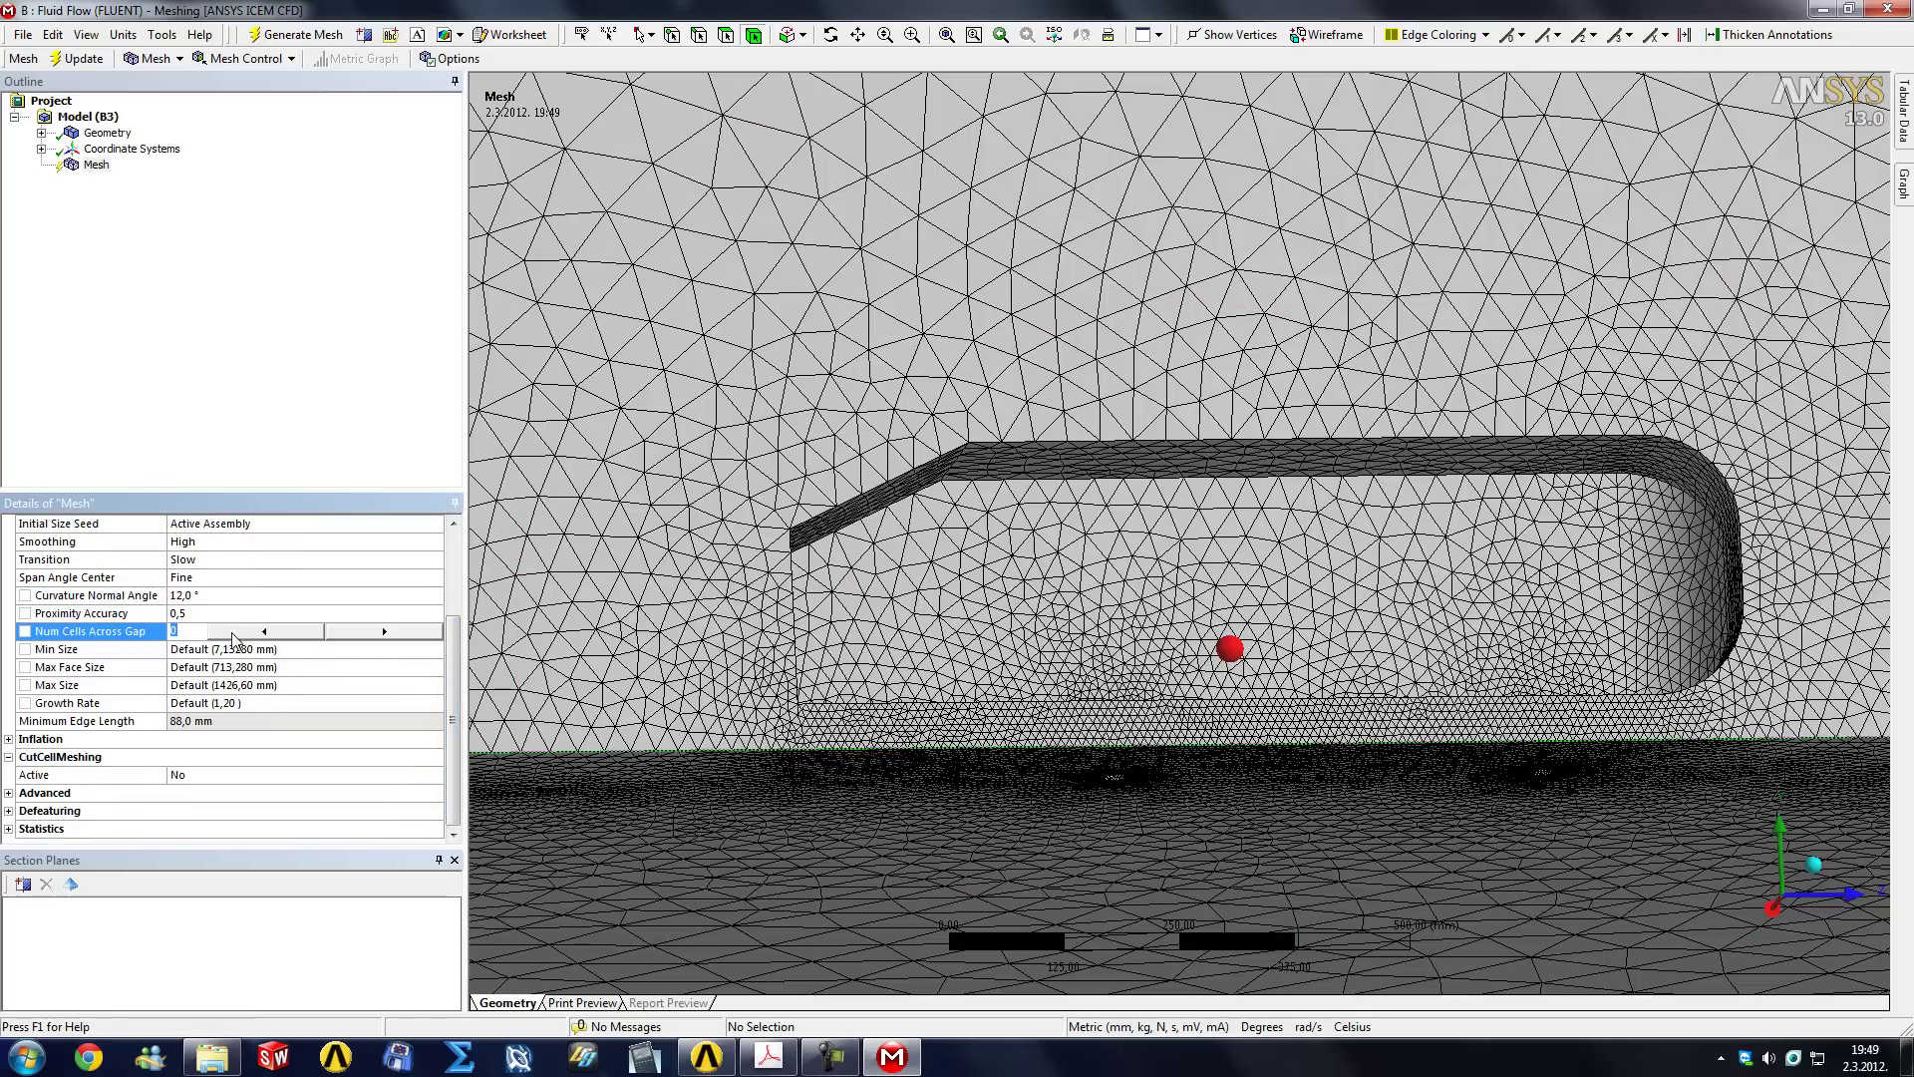
key("Return")
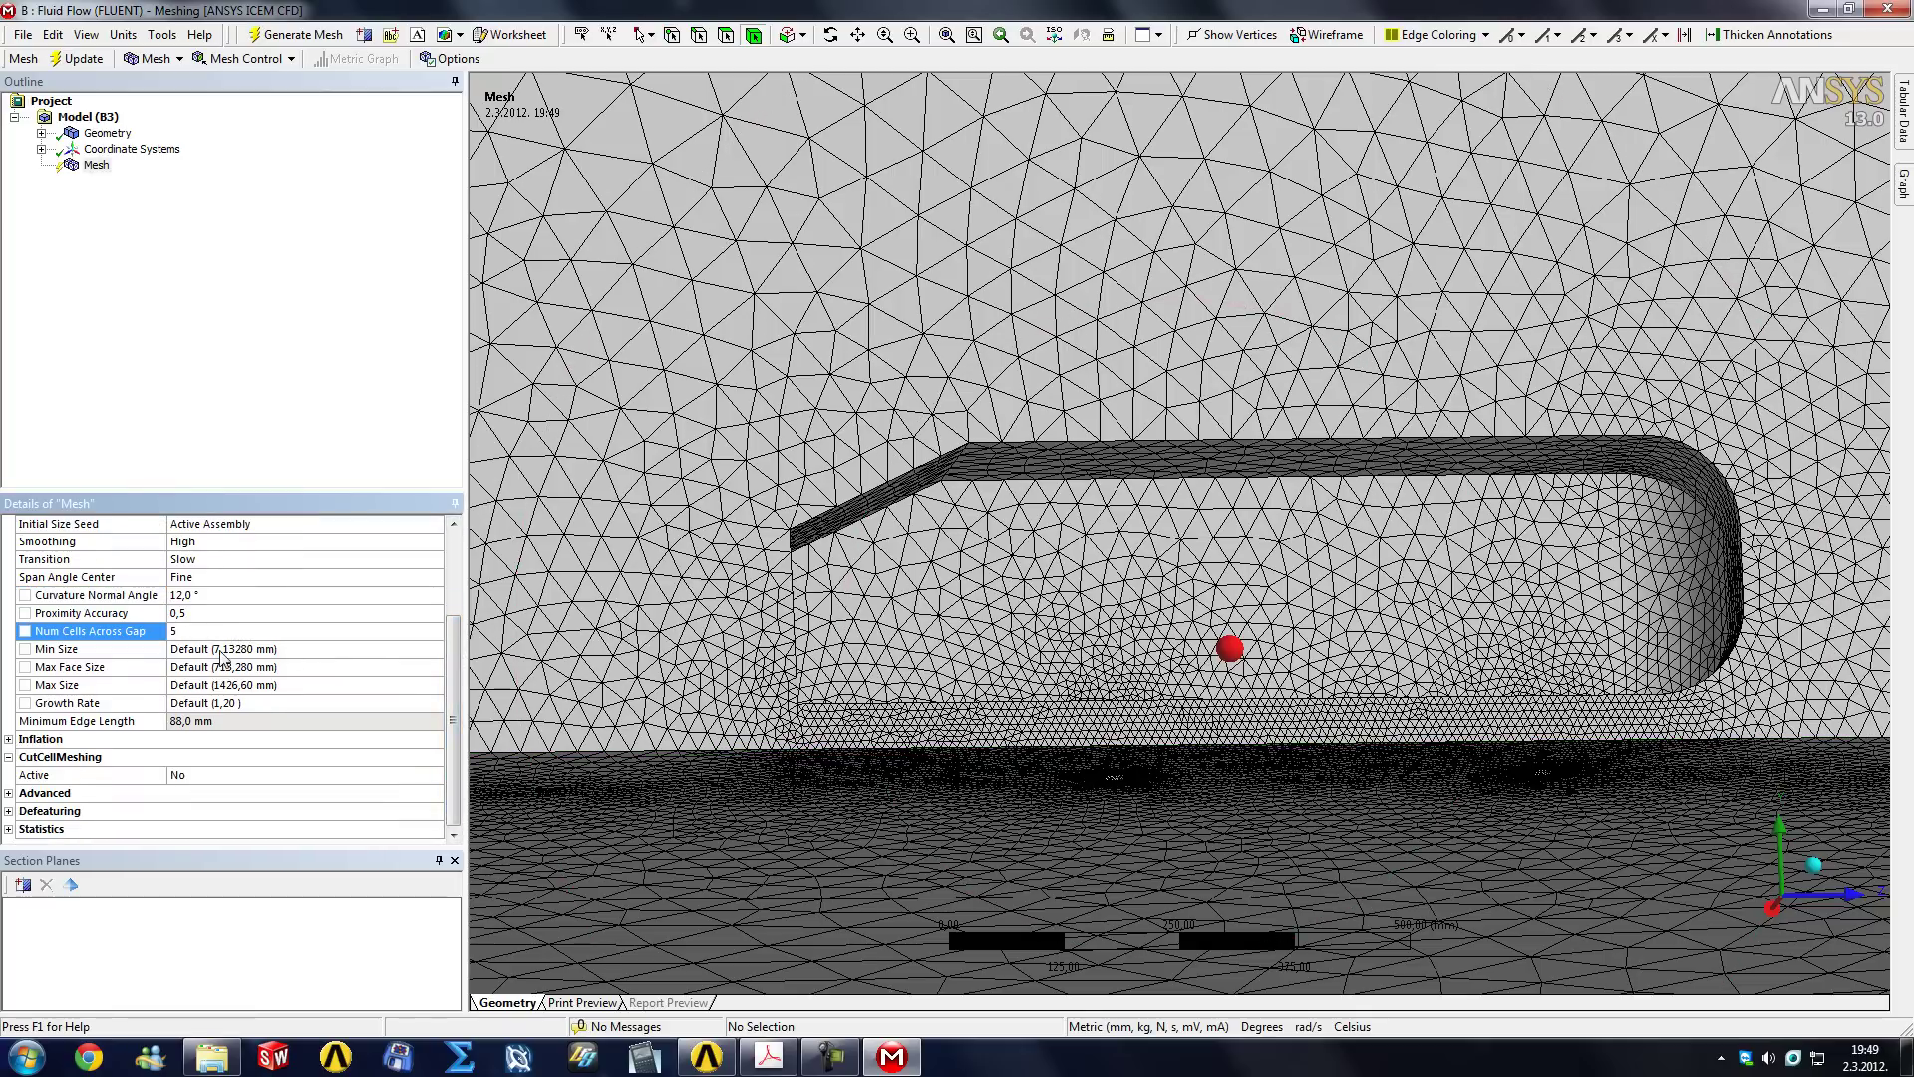
Set the Min Size of the mesh sizing to 1 mm.
left_click(218, 650)
type("1")
key("Return")
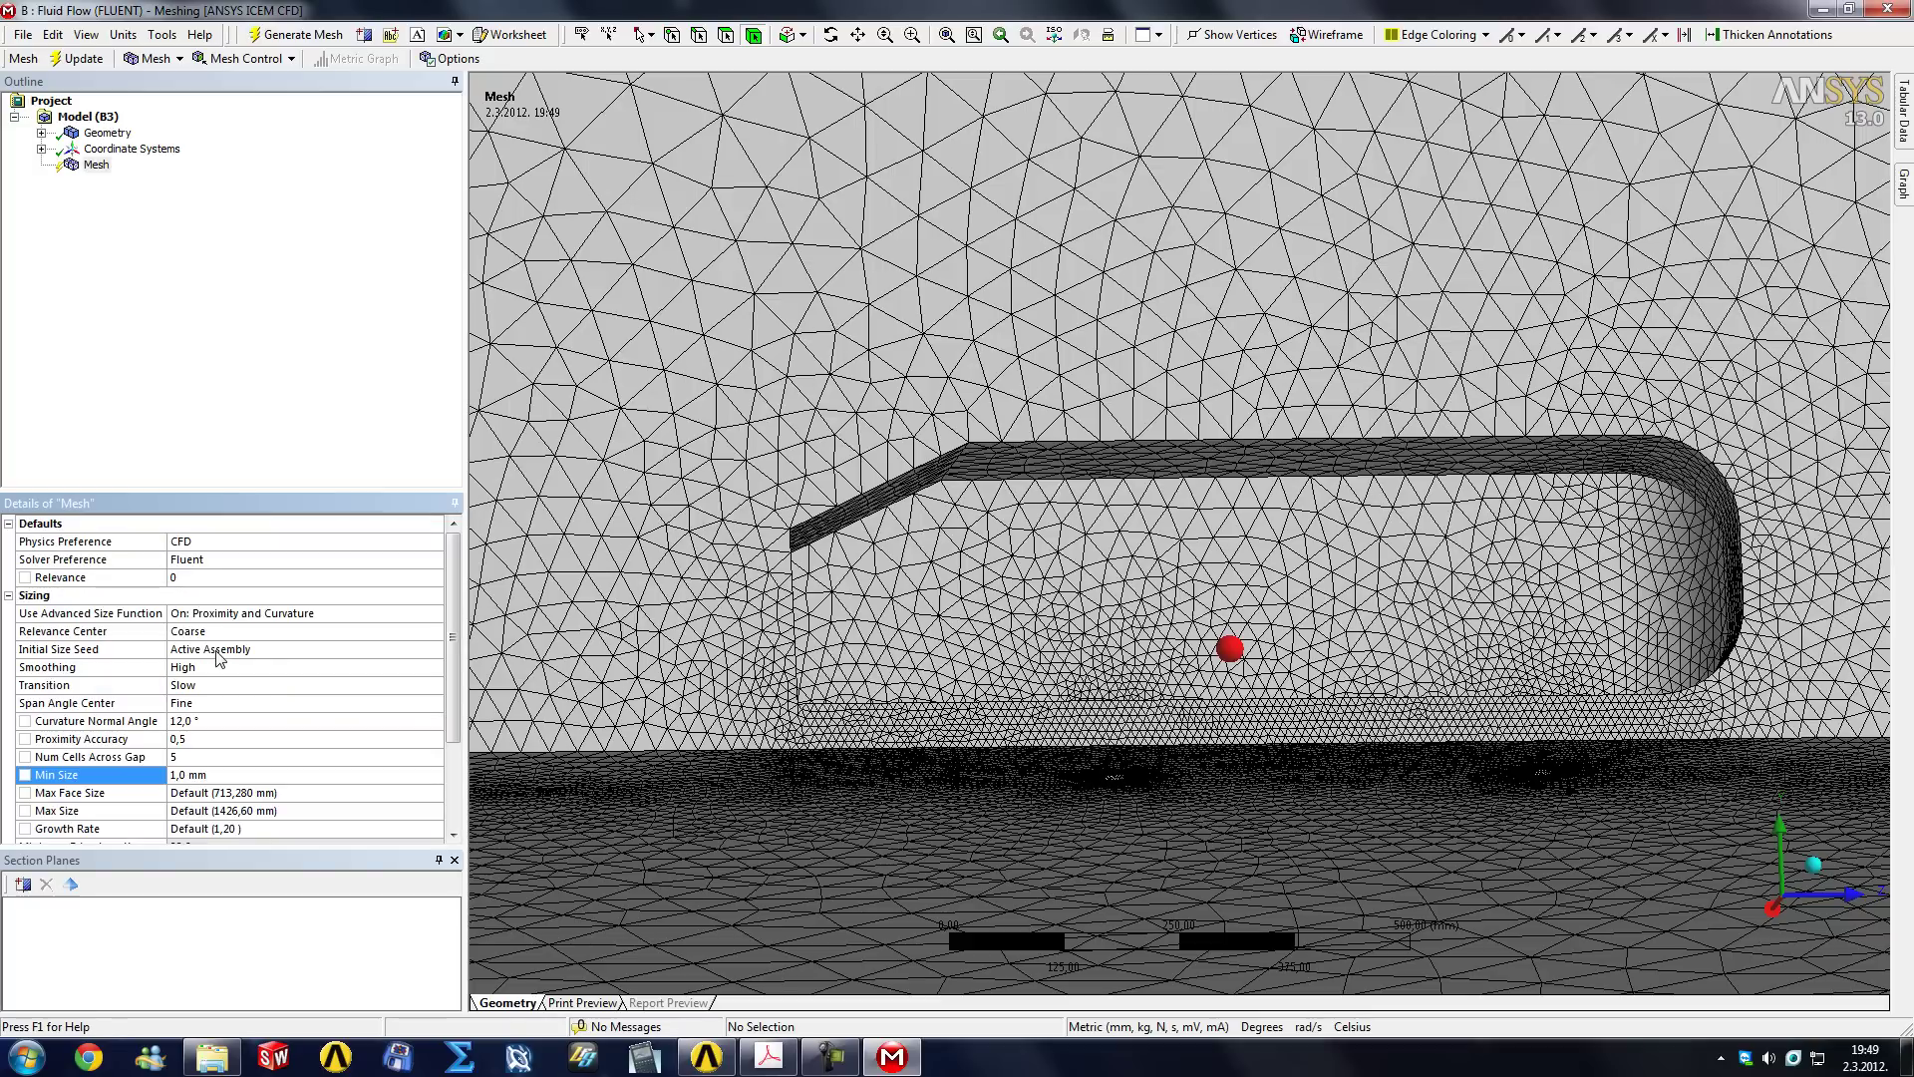
Set the Max Face Size of the mesh sizing to 250 mm.
scroll(464, 626, "down", 1)
scroll(464, 626, "down", 2)
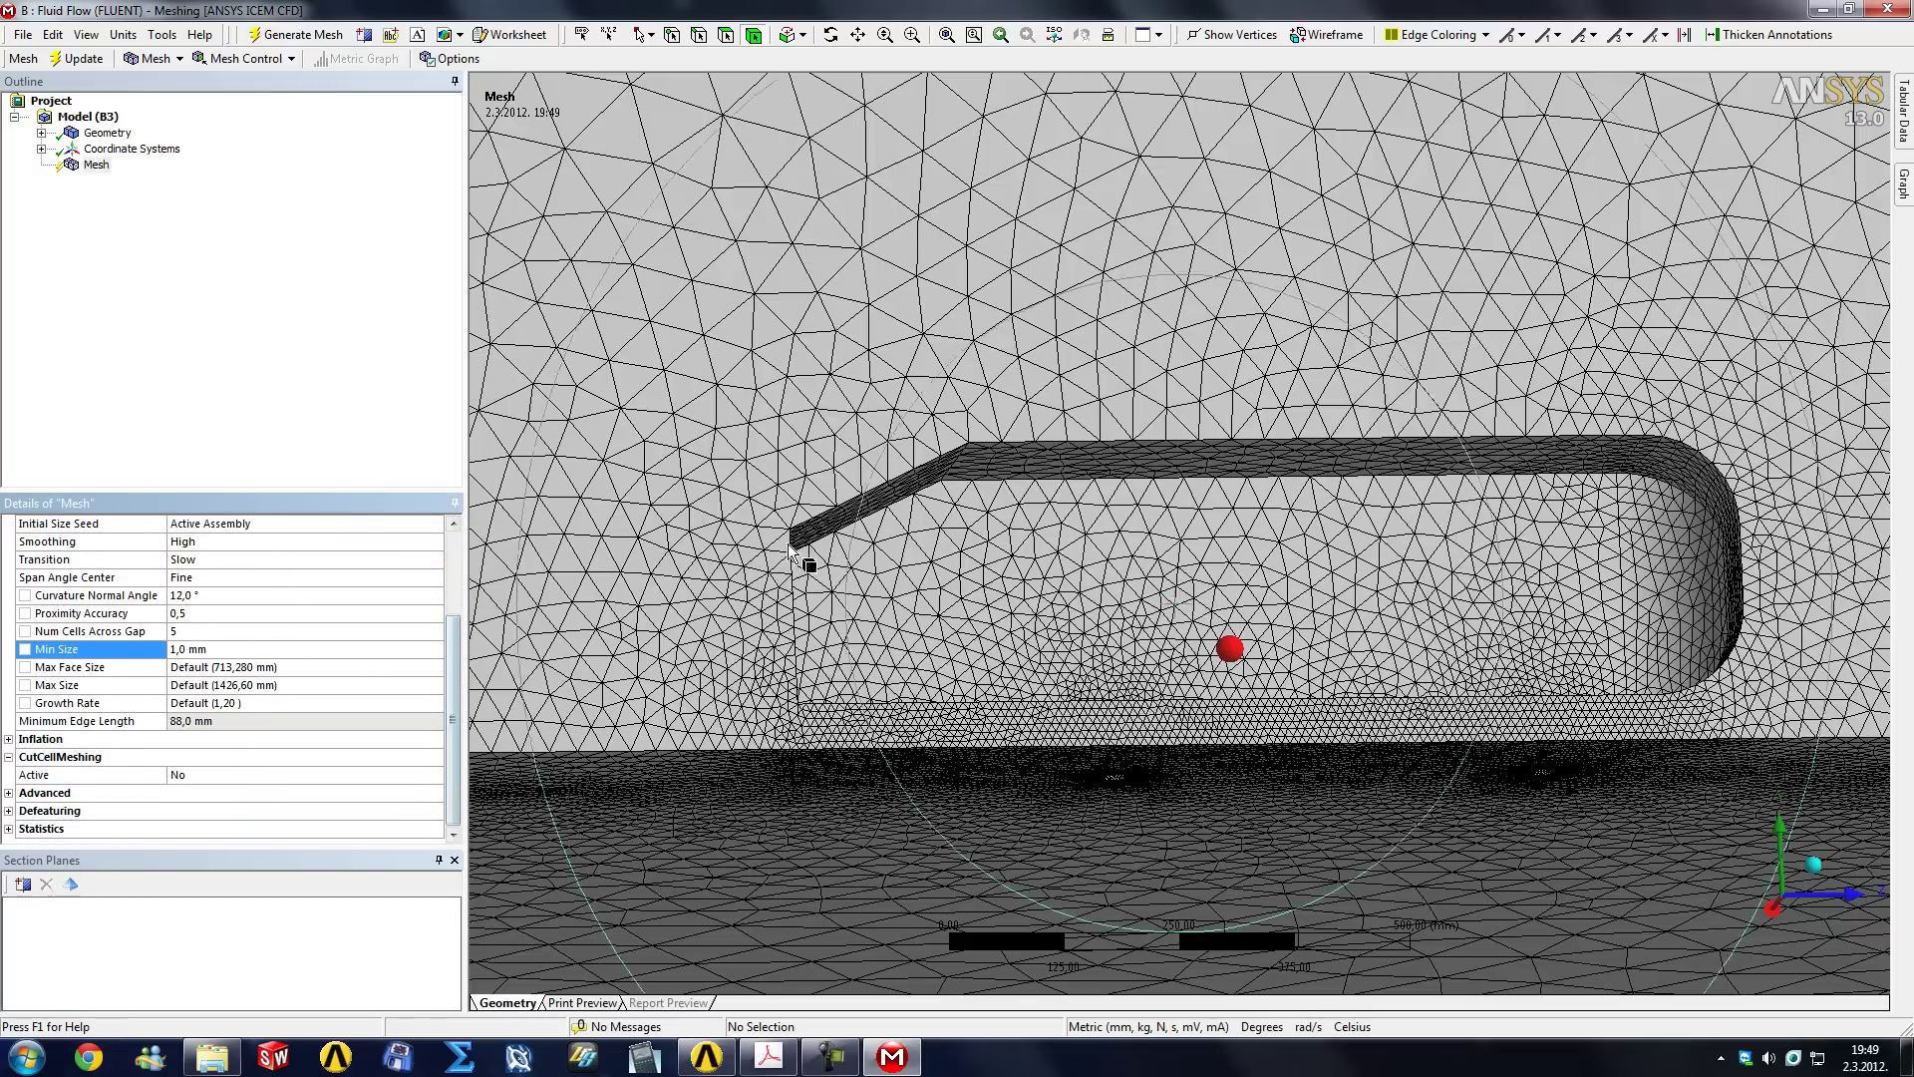
middle_click_drag(838, 585, 849, 704)
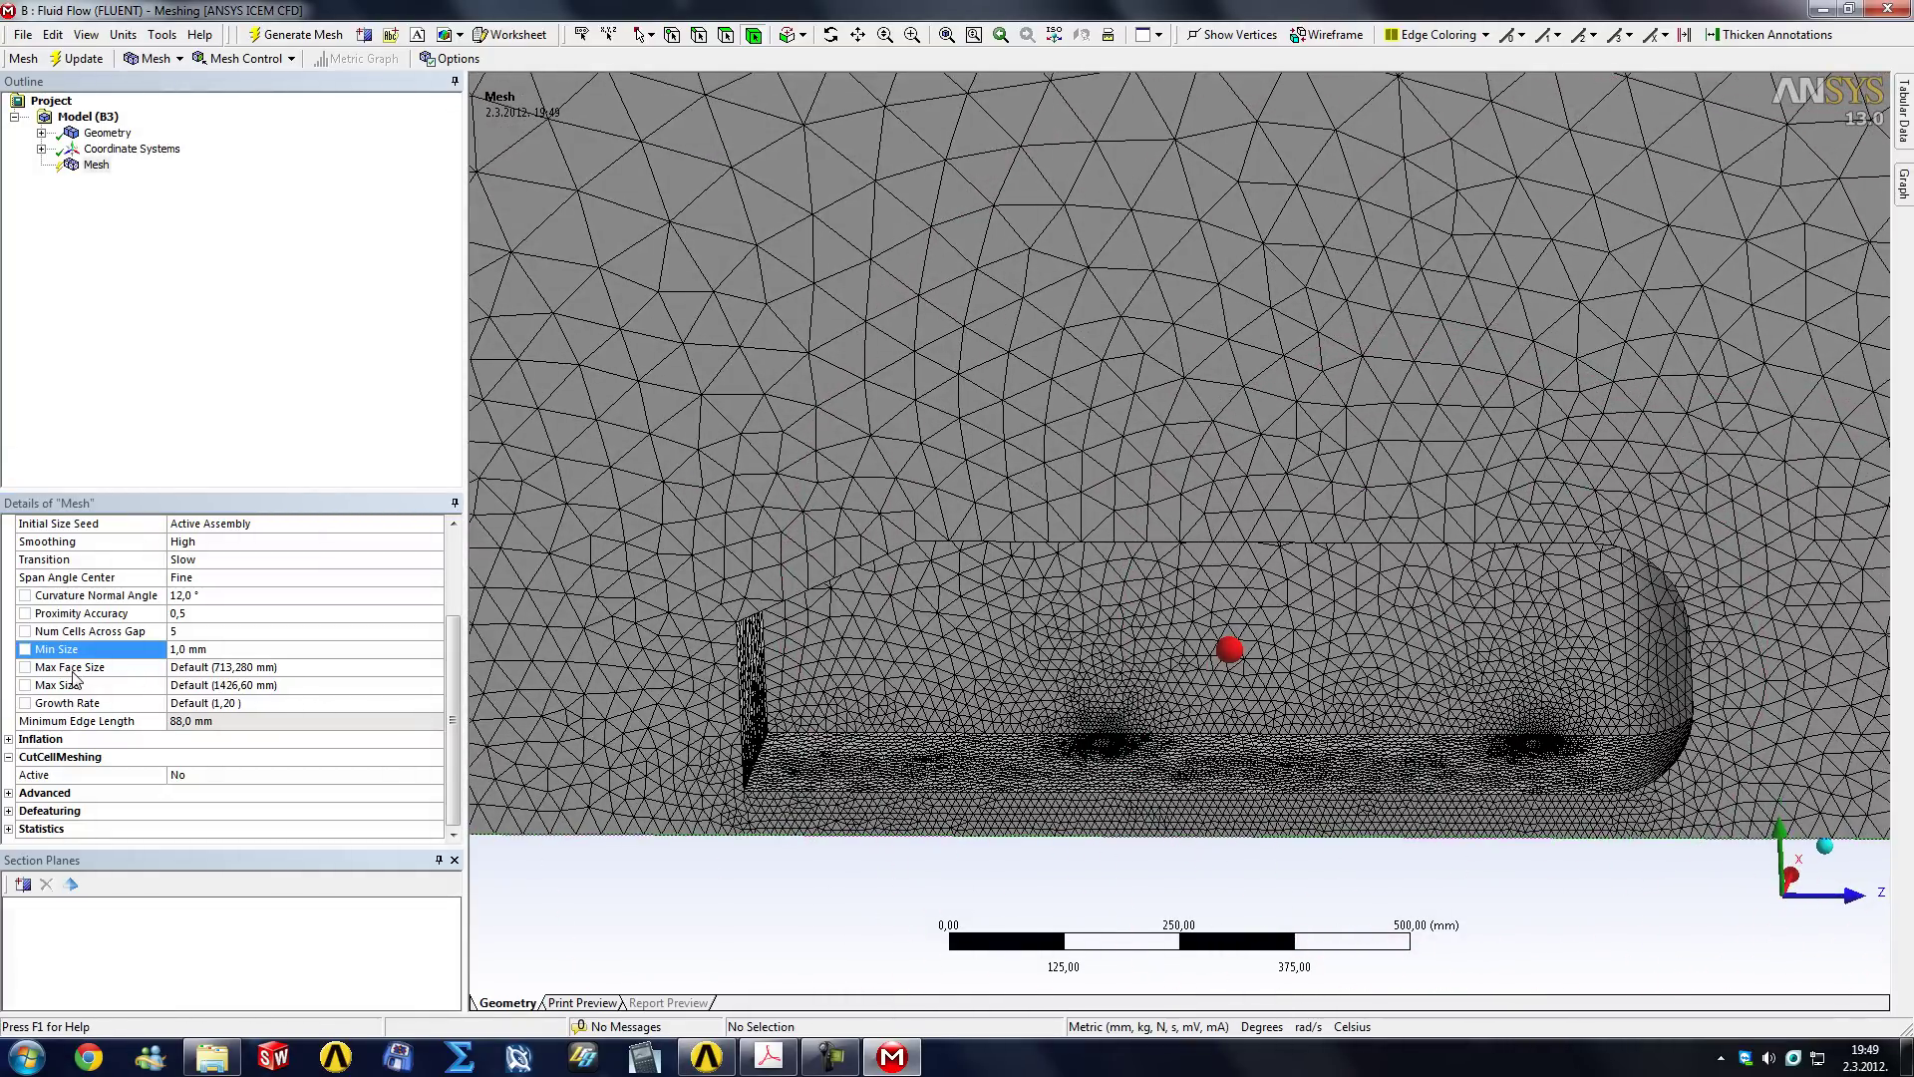
left_click(247, 668)
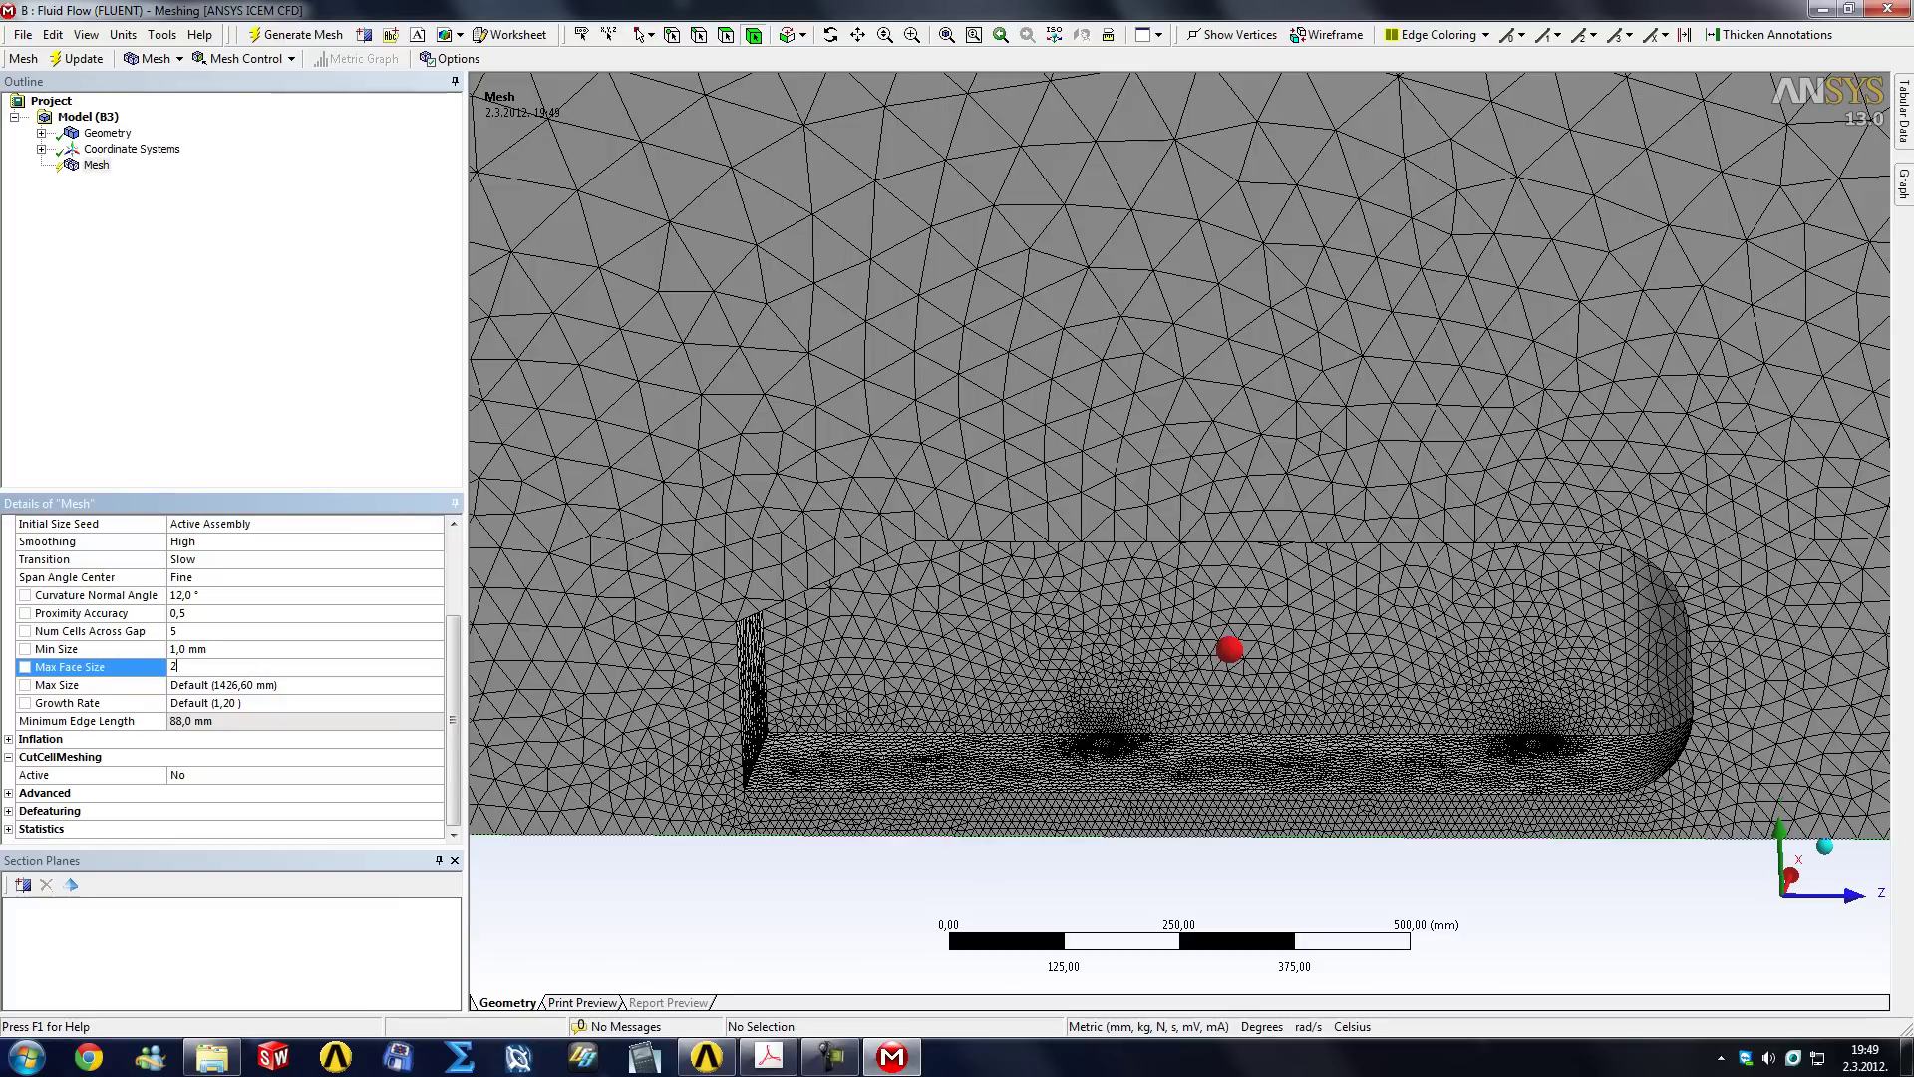
key("Return")
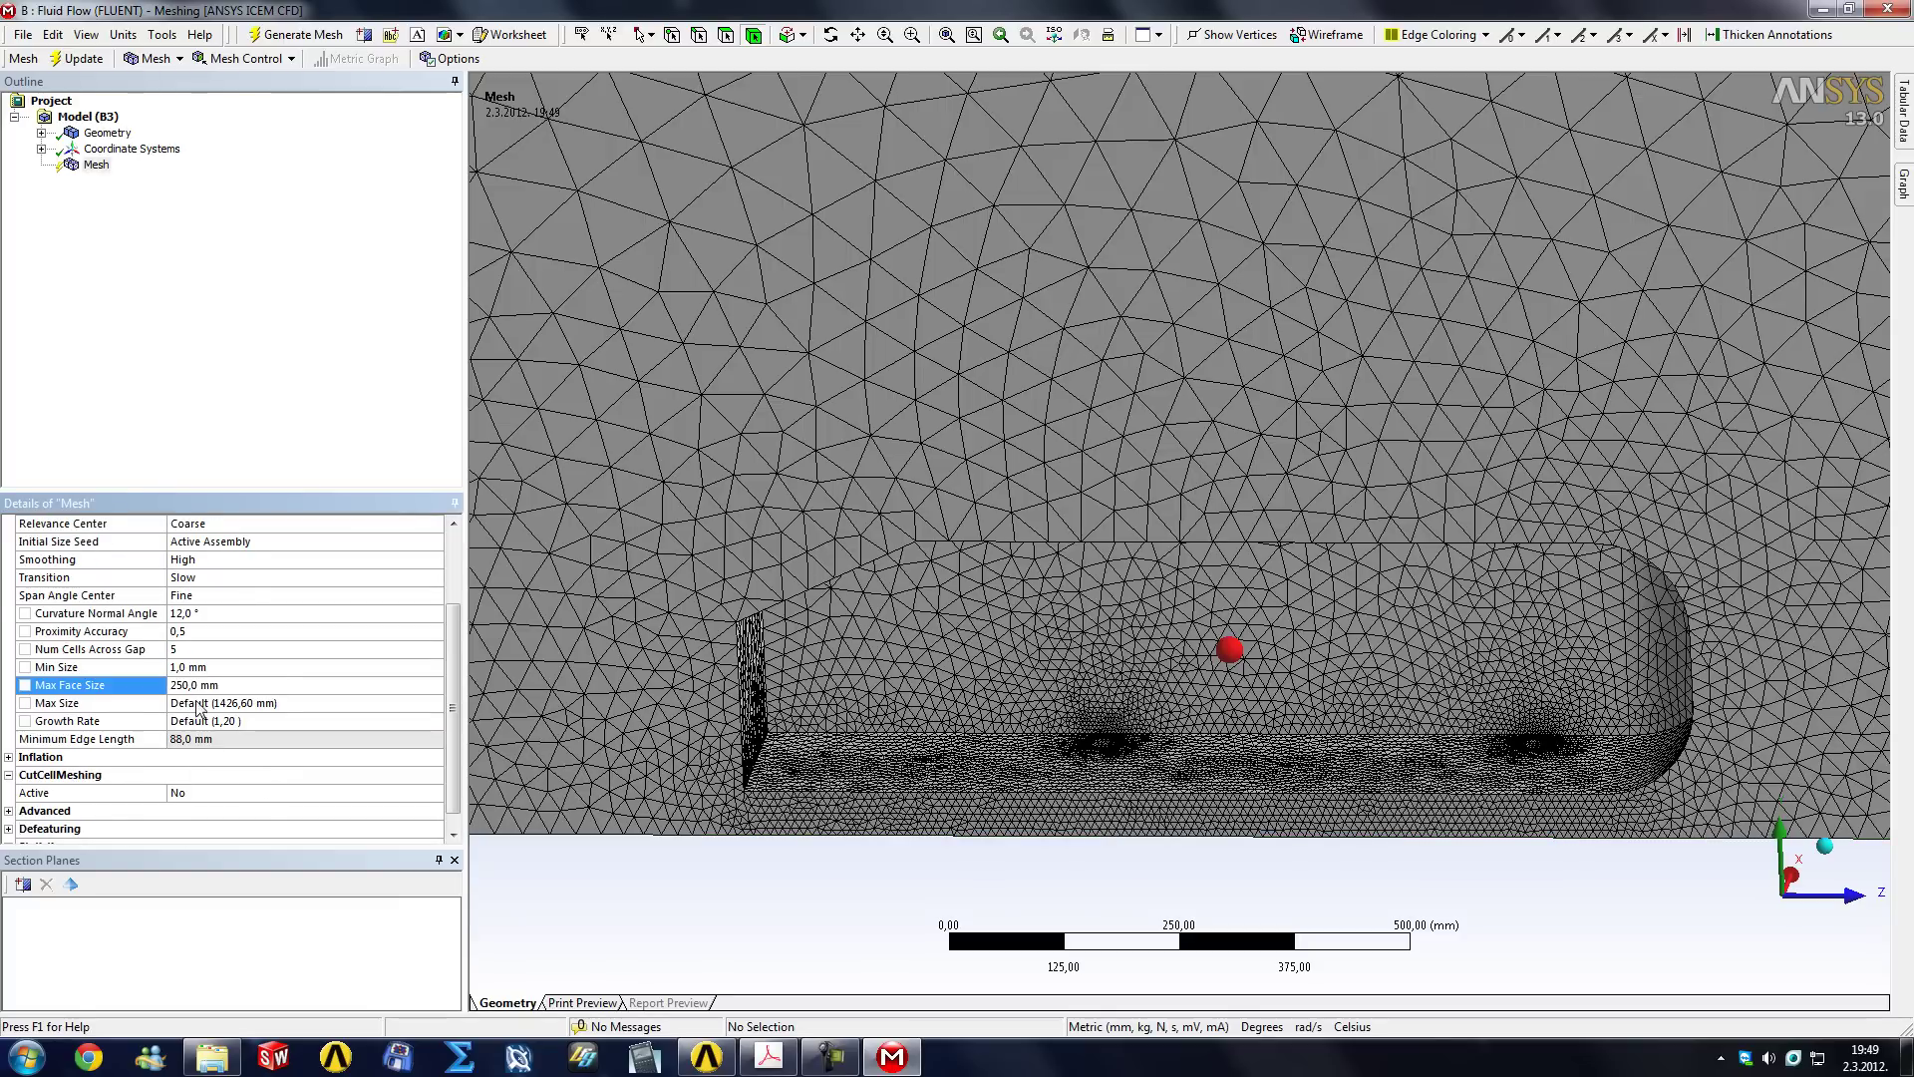
Set the Max Size of the mesh sizing to 250 mm.
left_click(193, 703)
type("250")
key("Return")
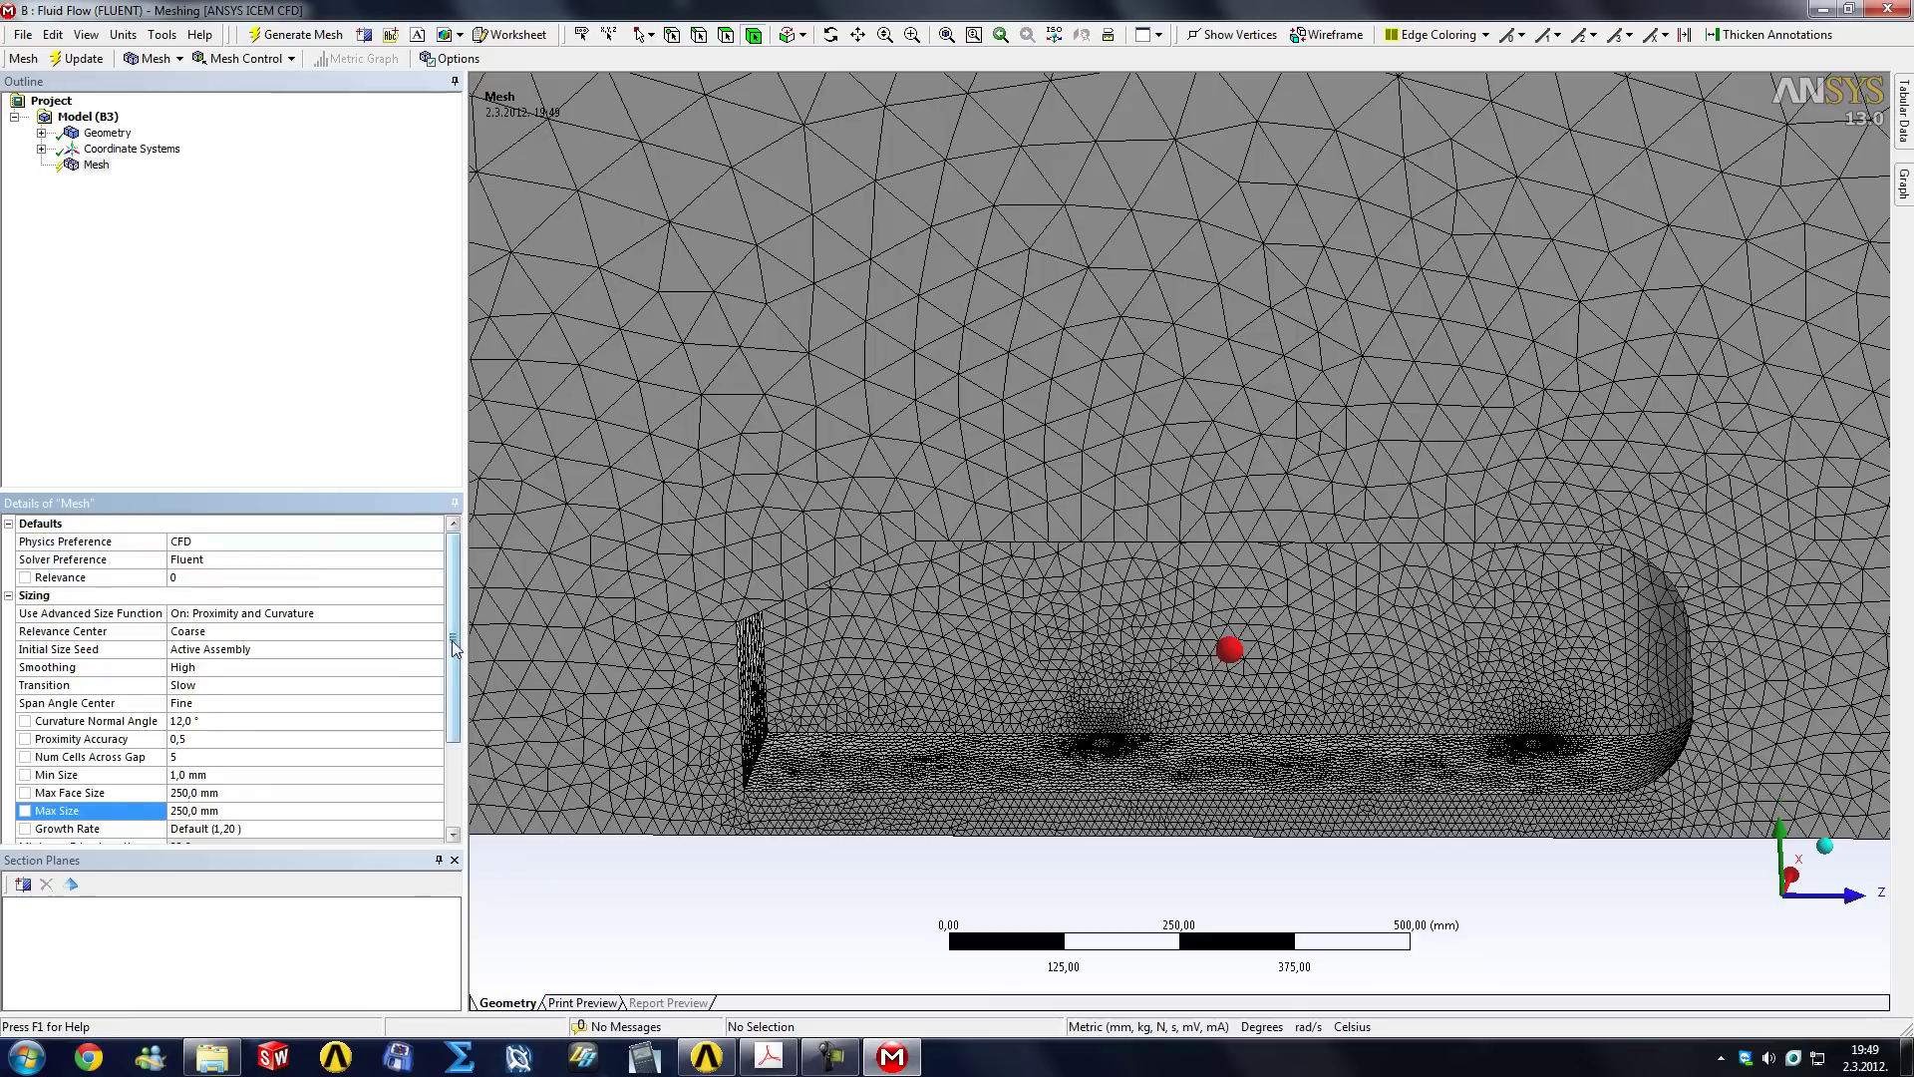
Reset the Max Face Size and Max Size of the mesh sizing to their defaults by entering 0.
left_click_drag(452, 632, 452, 692)
left_click(199, 703)
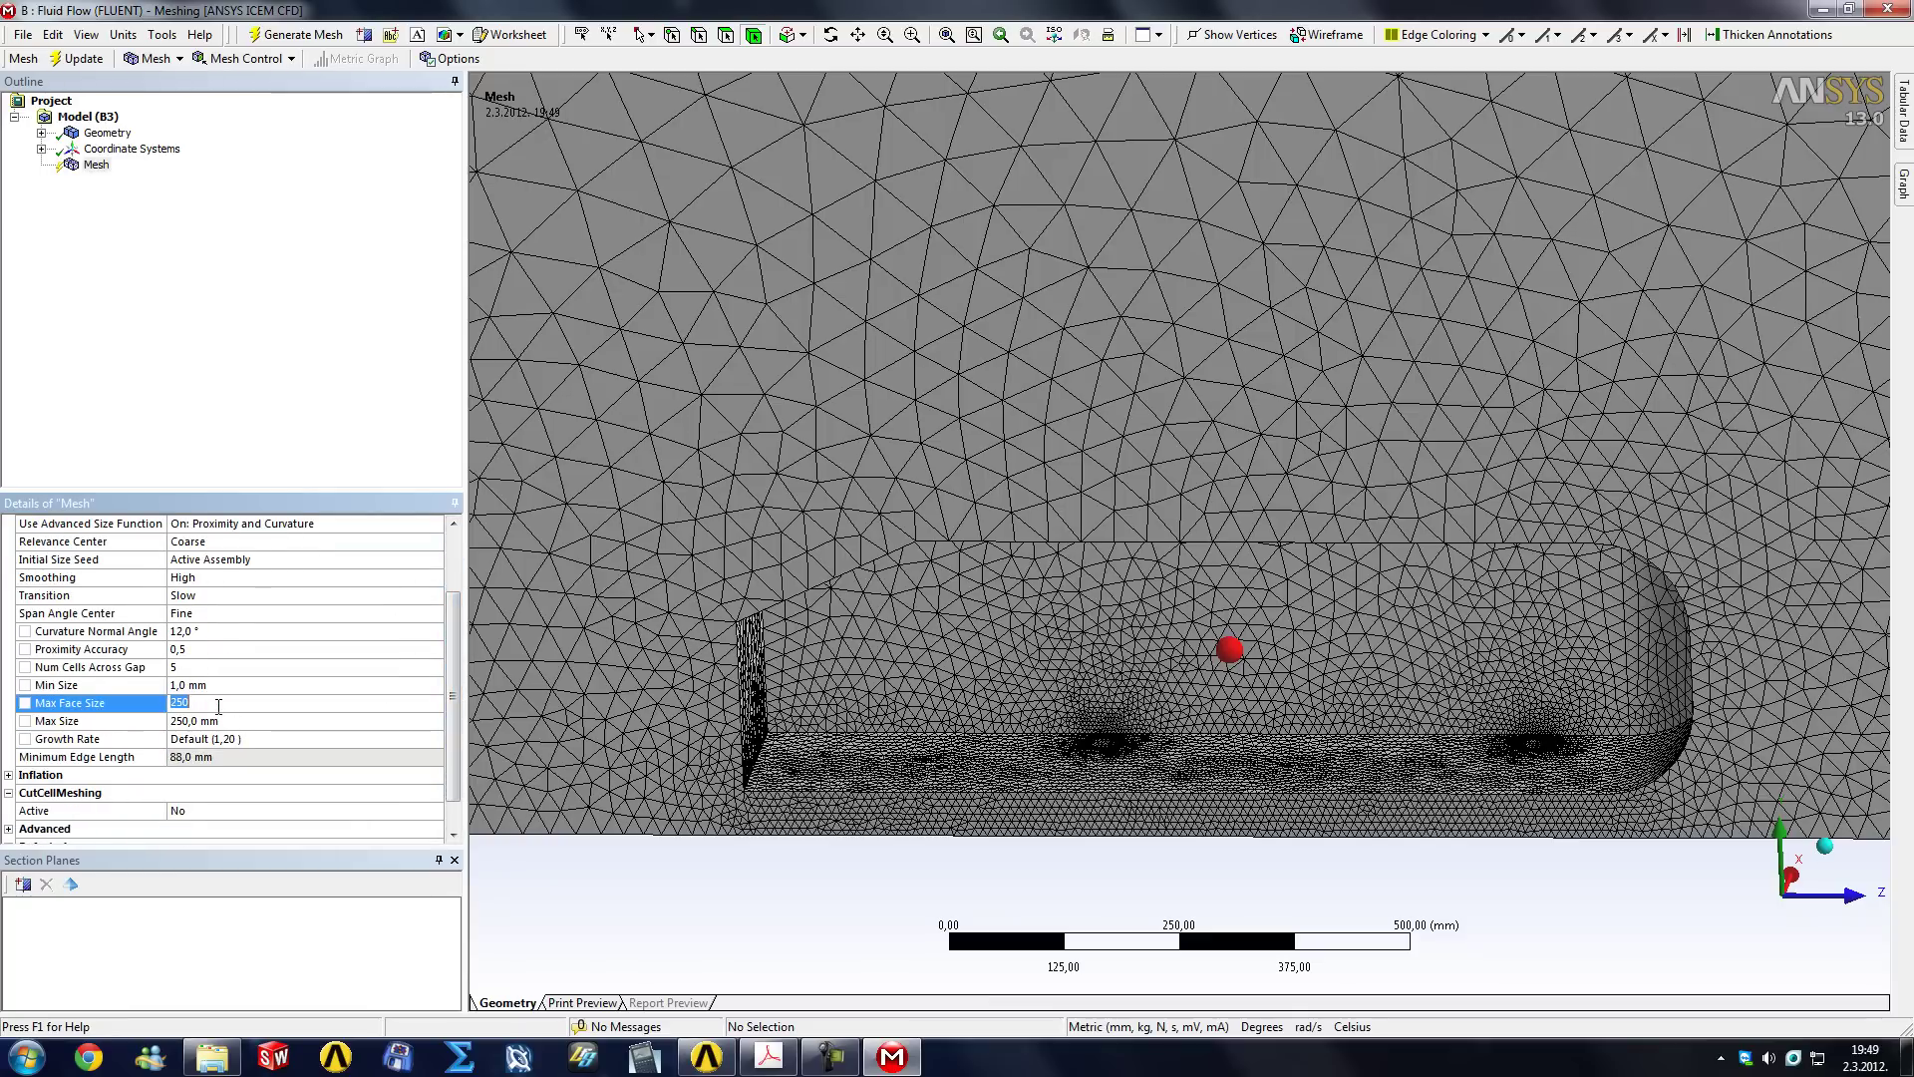
type("0")
key("Return")
left_click(192, 704)
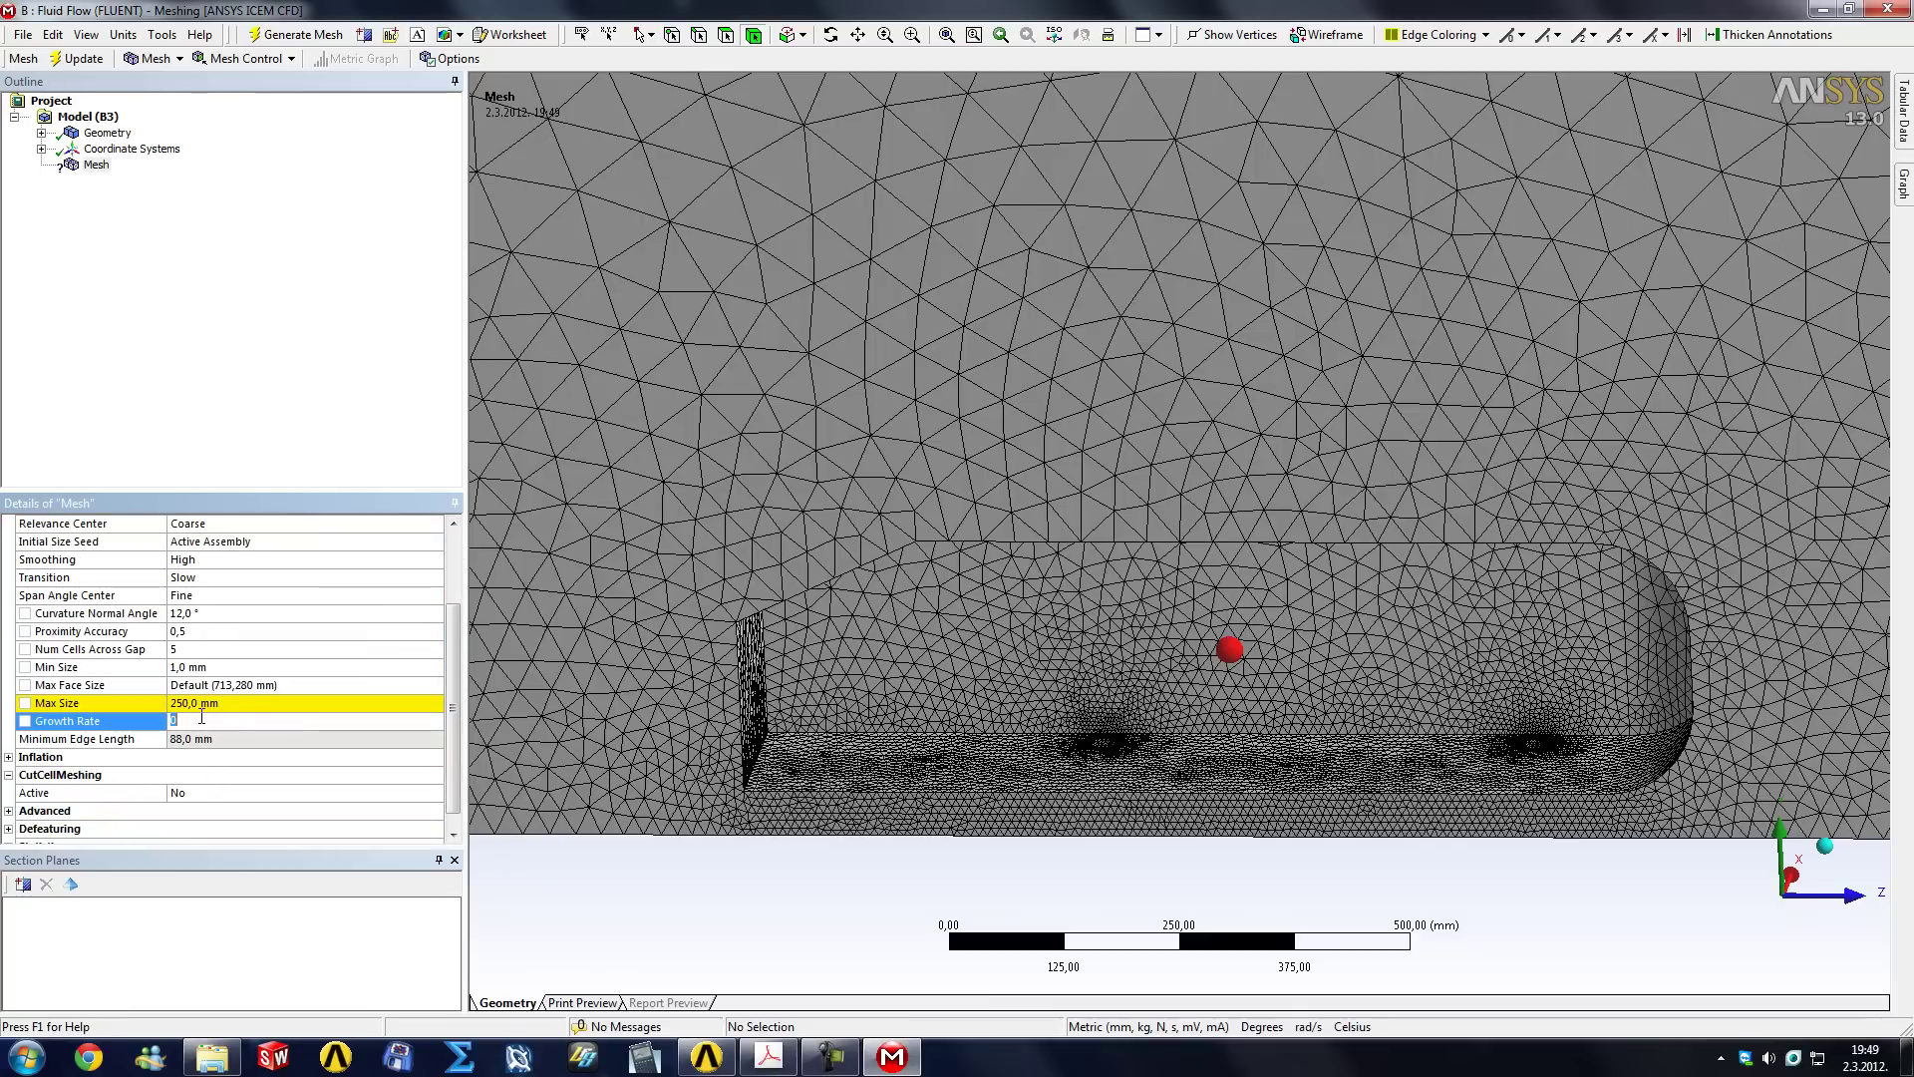
type("0")
key("Return")
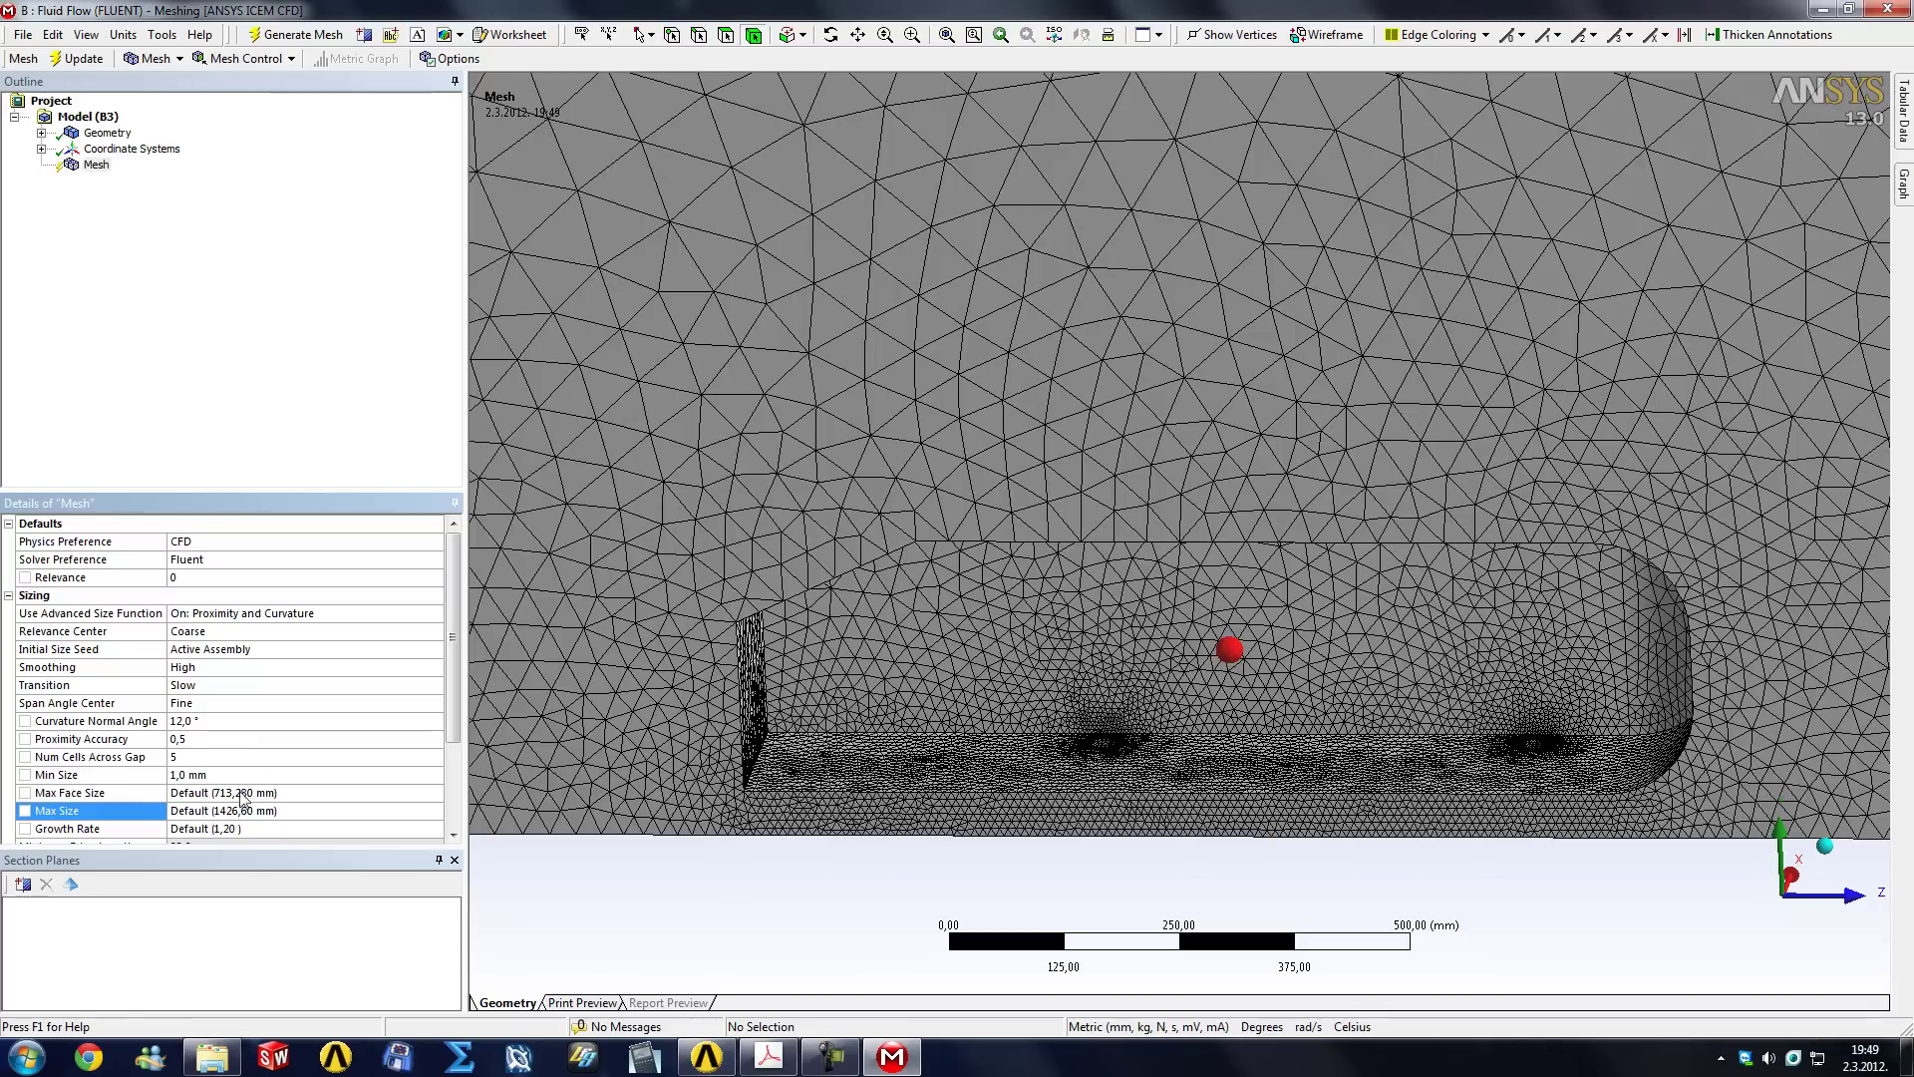
Set both the Max Face Size and the Max Size of the mesh sizing to 250 mm.
scroll(453, 667, "down", 2)
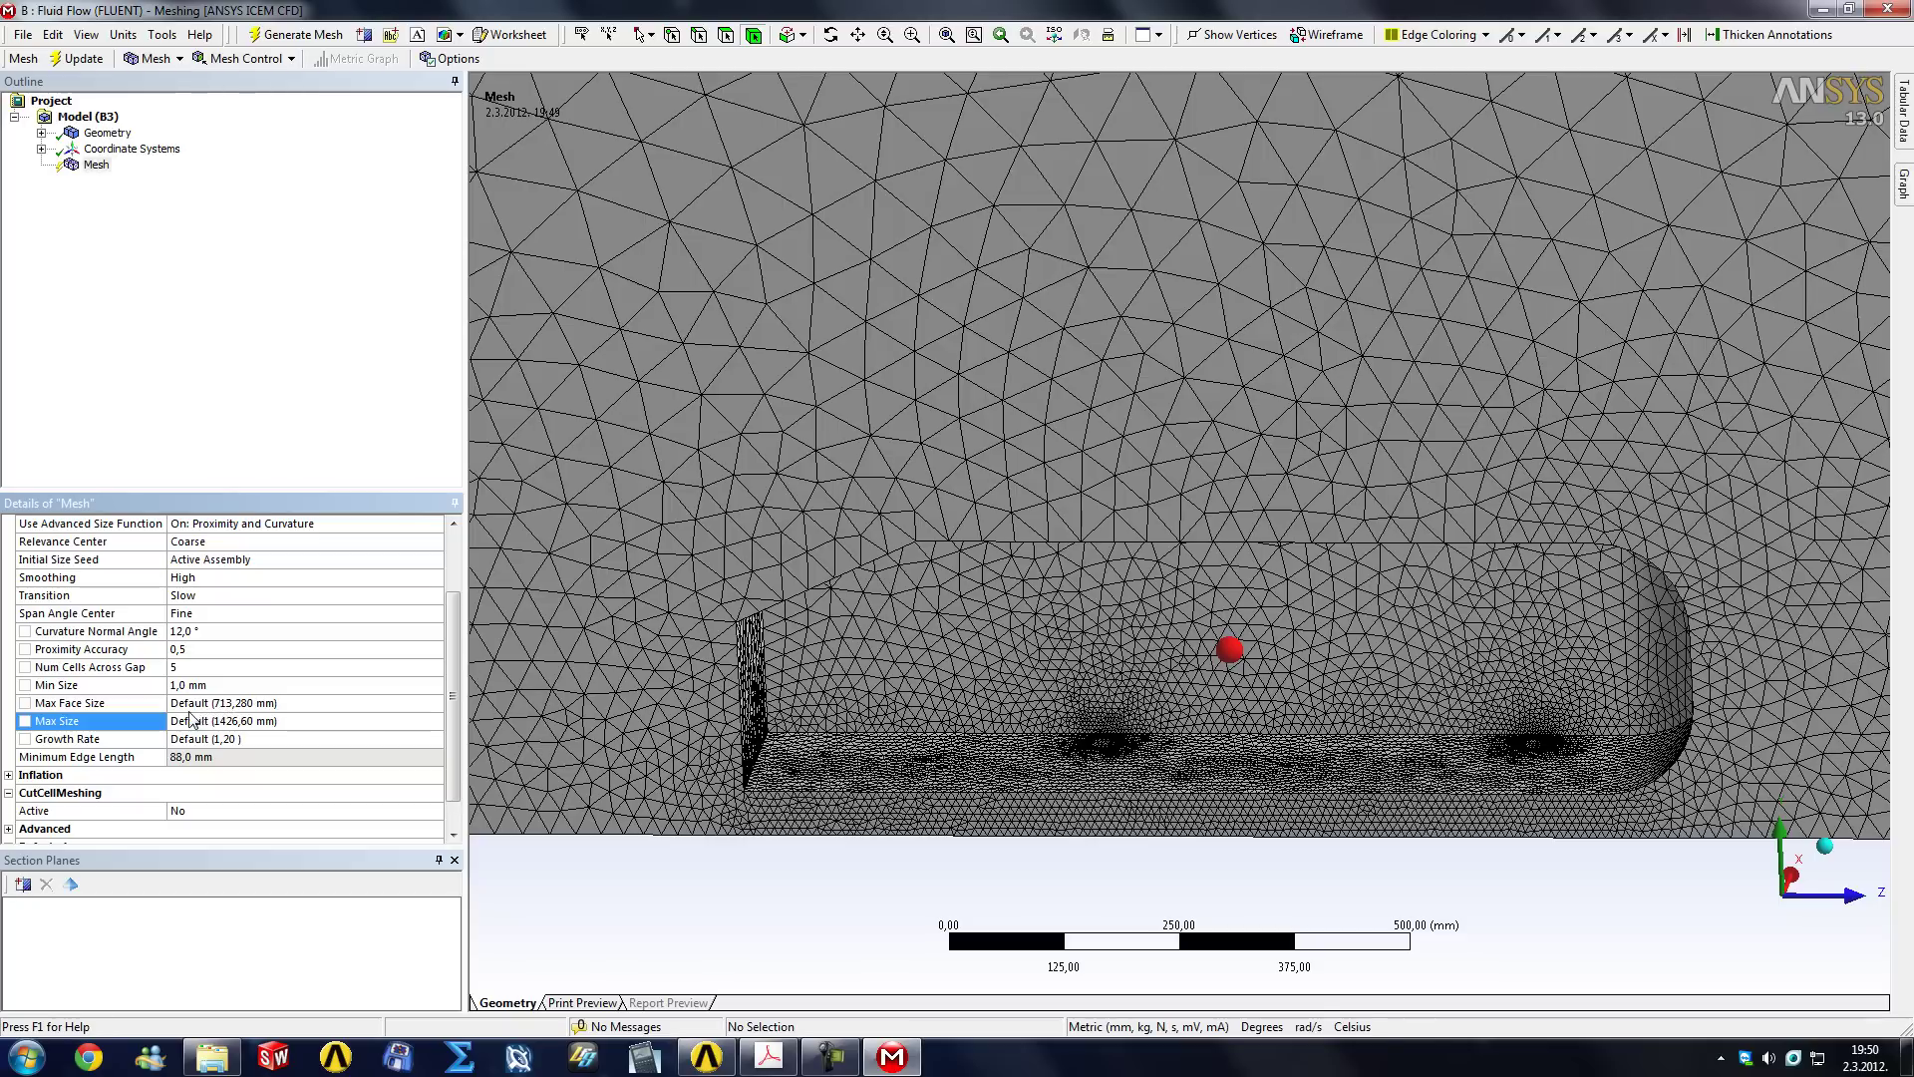
left_click(230, 703)
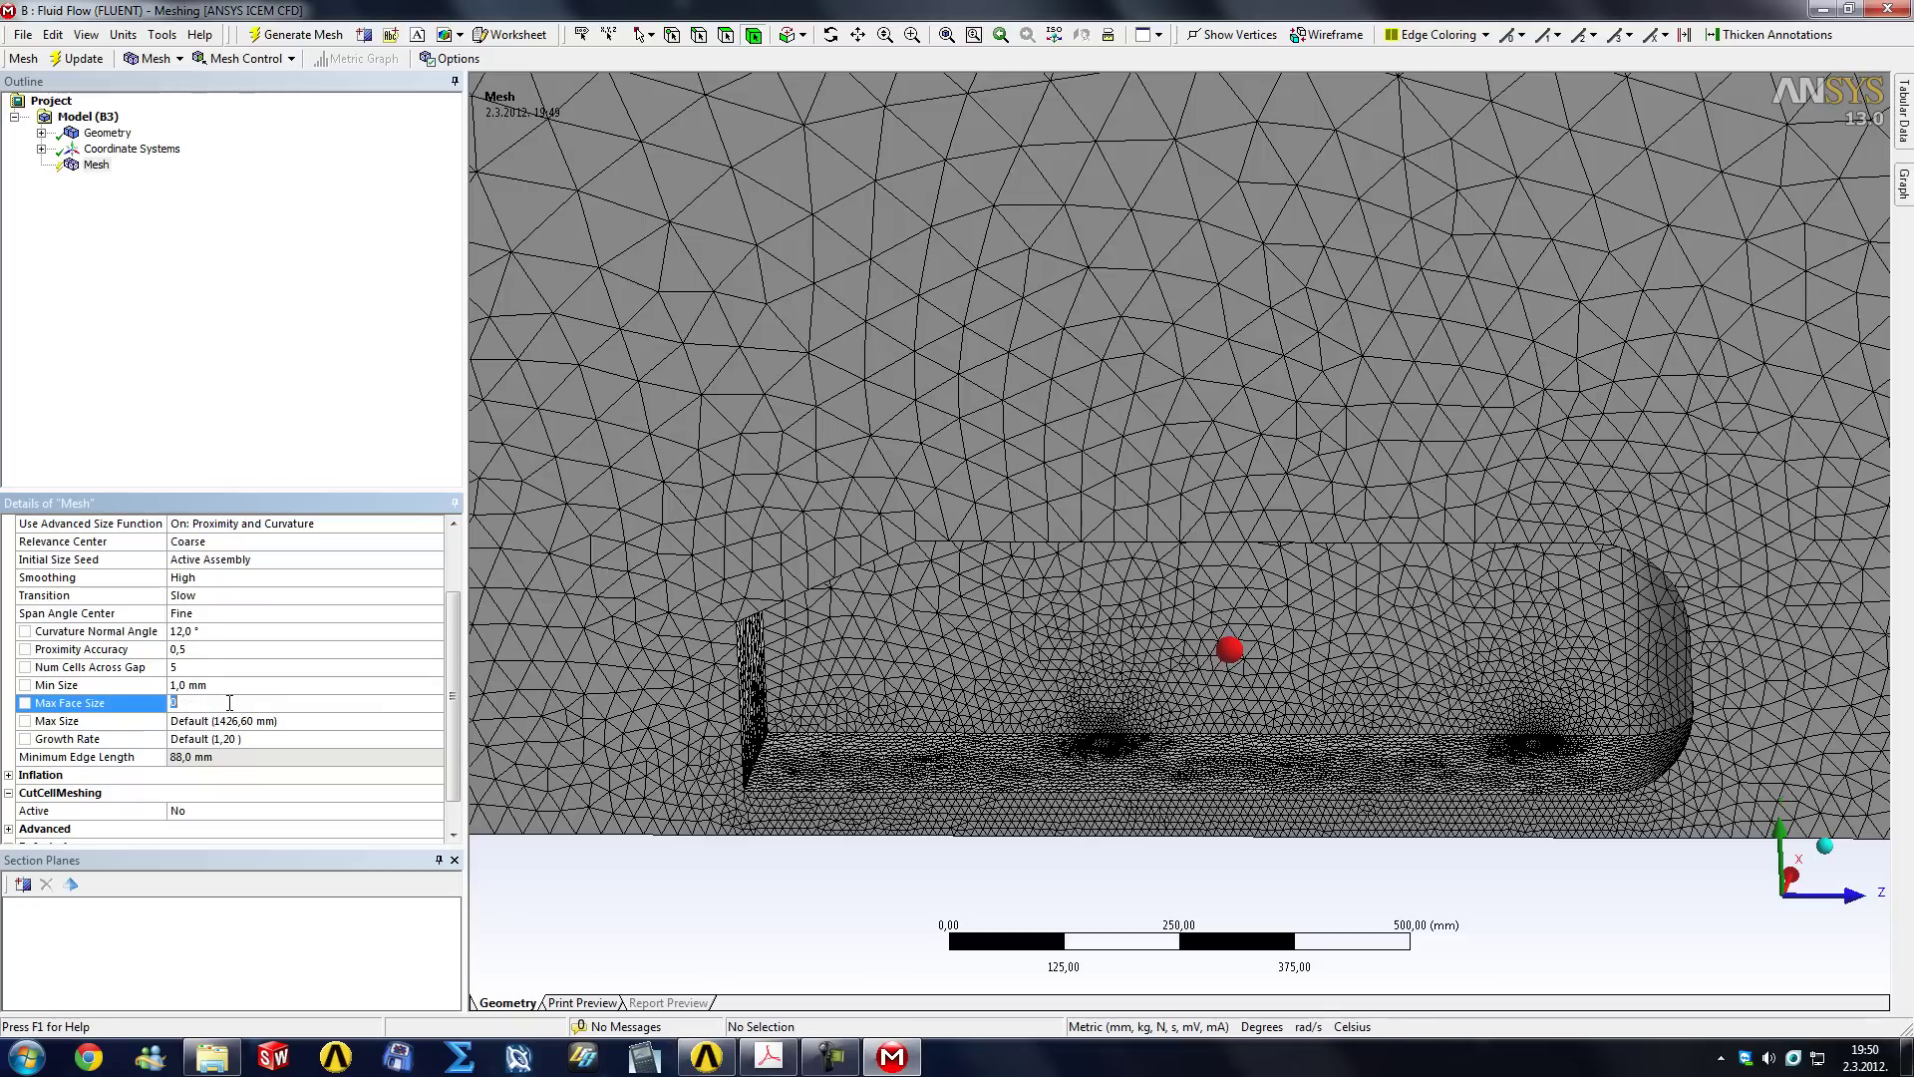
type("250")
key("Return")
left_click(271, 810)
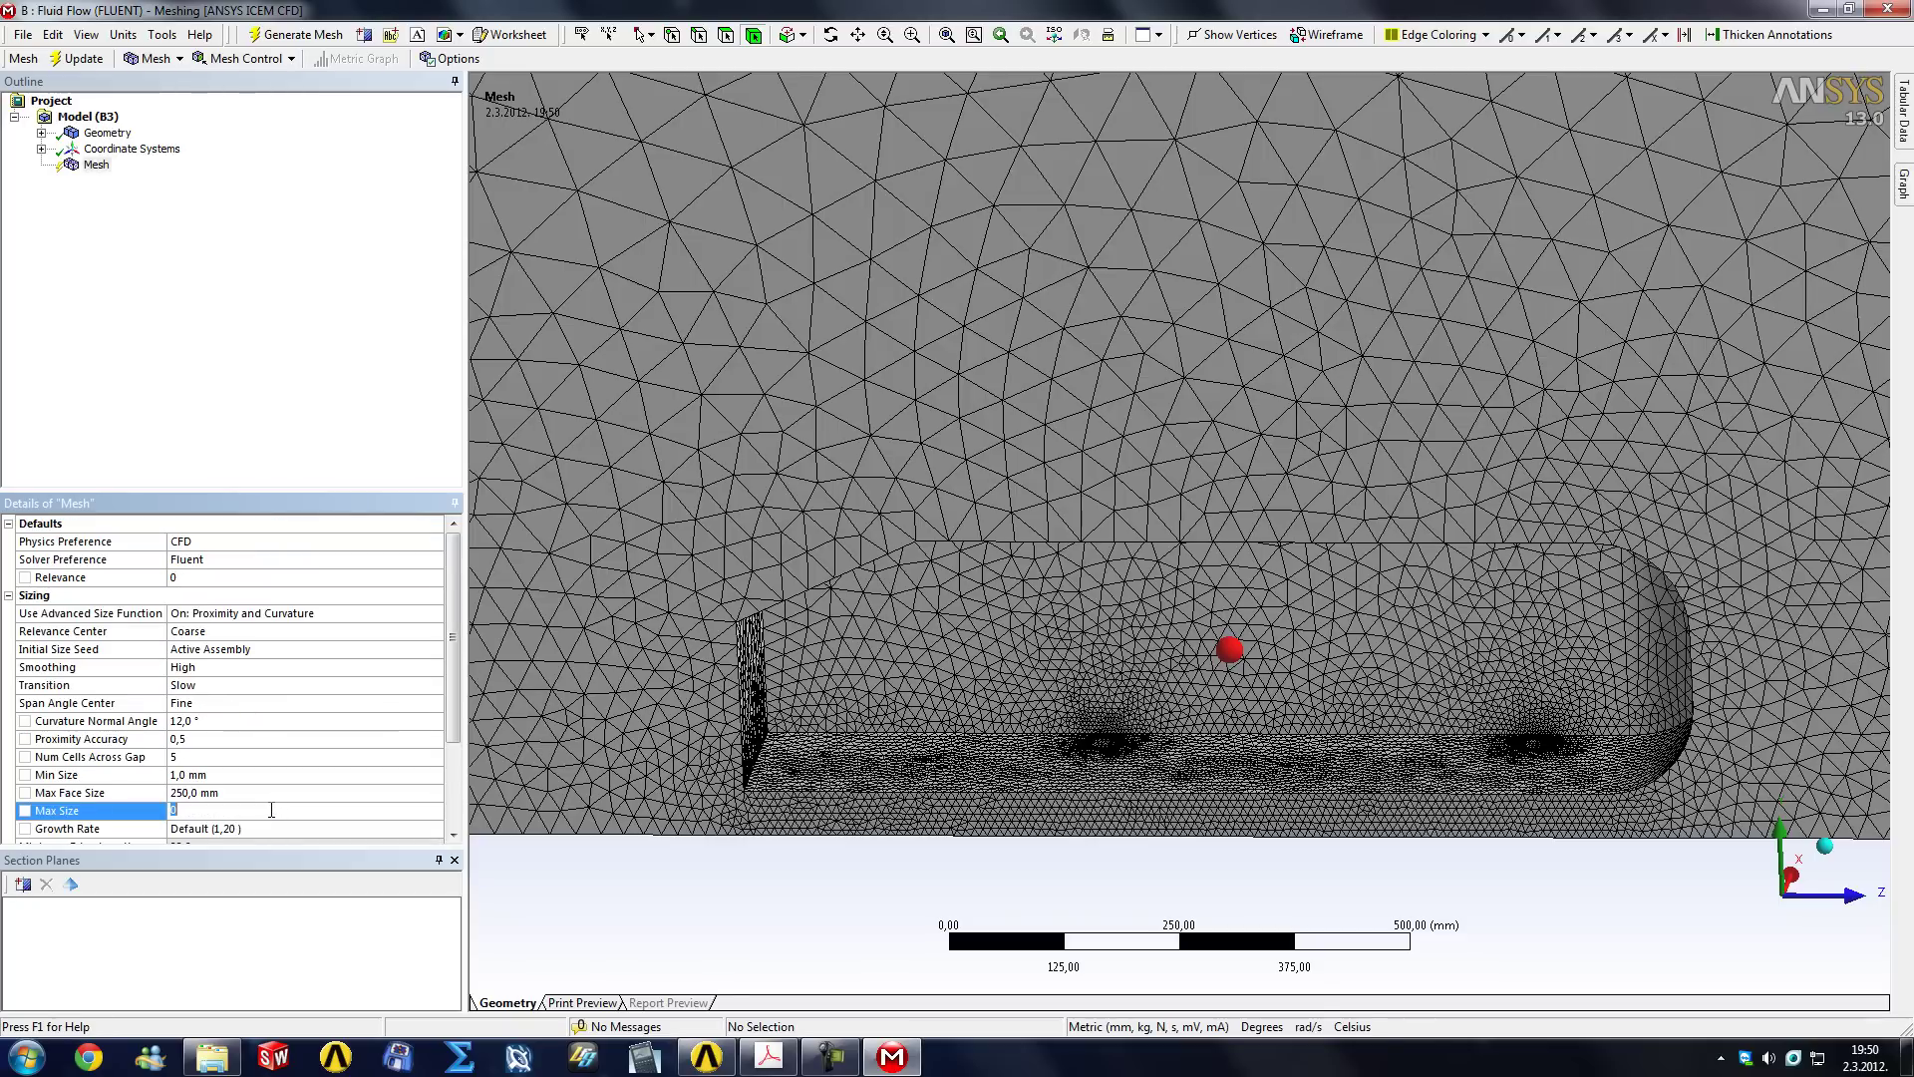
type("250")
key("Return")
Set the Growth Rate of the mesh sizing to 1,20.
left_click_drag(452, 642, 459, 698)
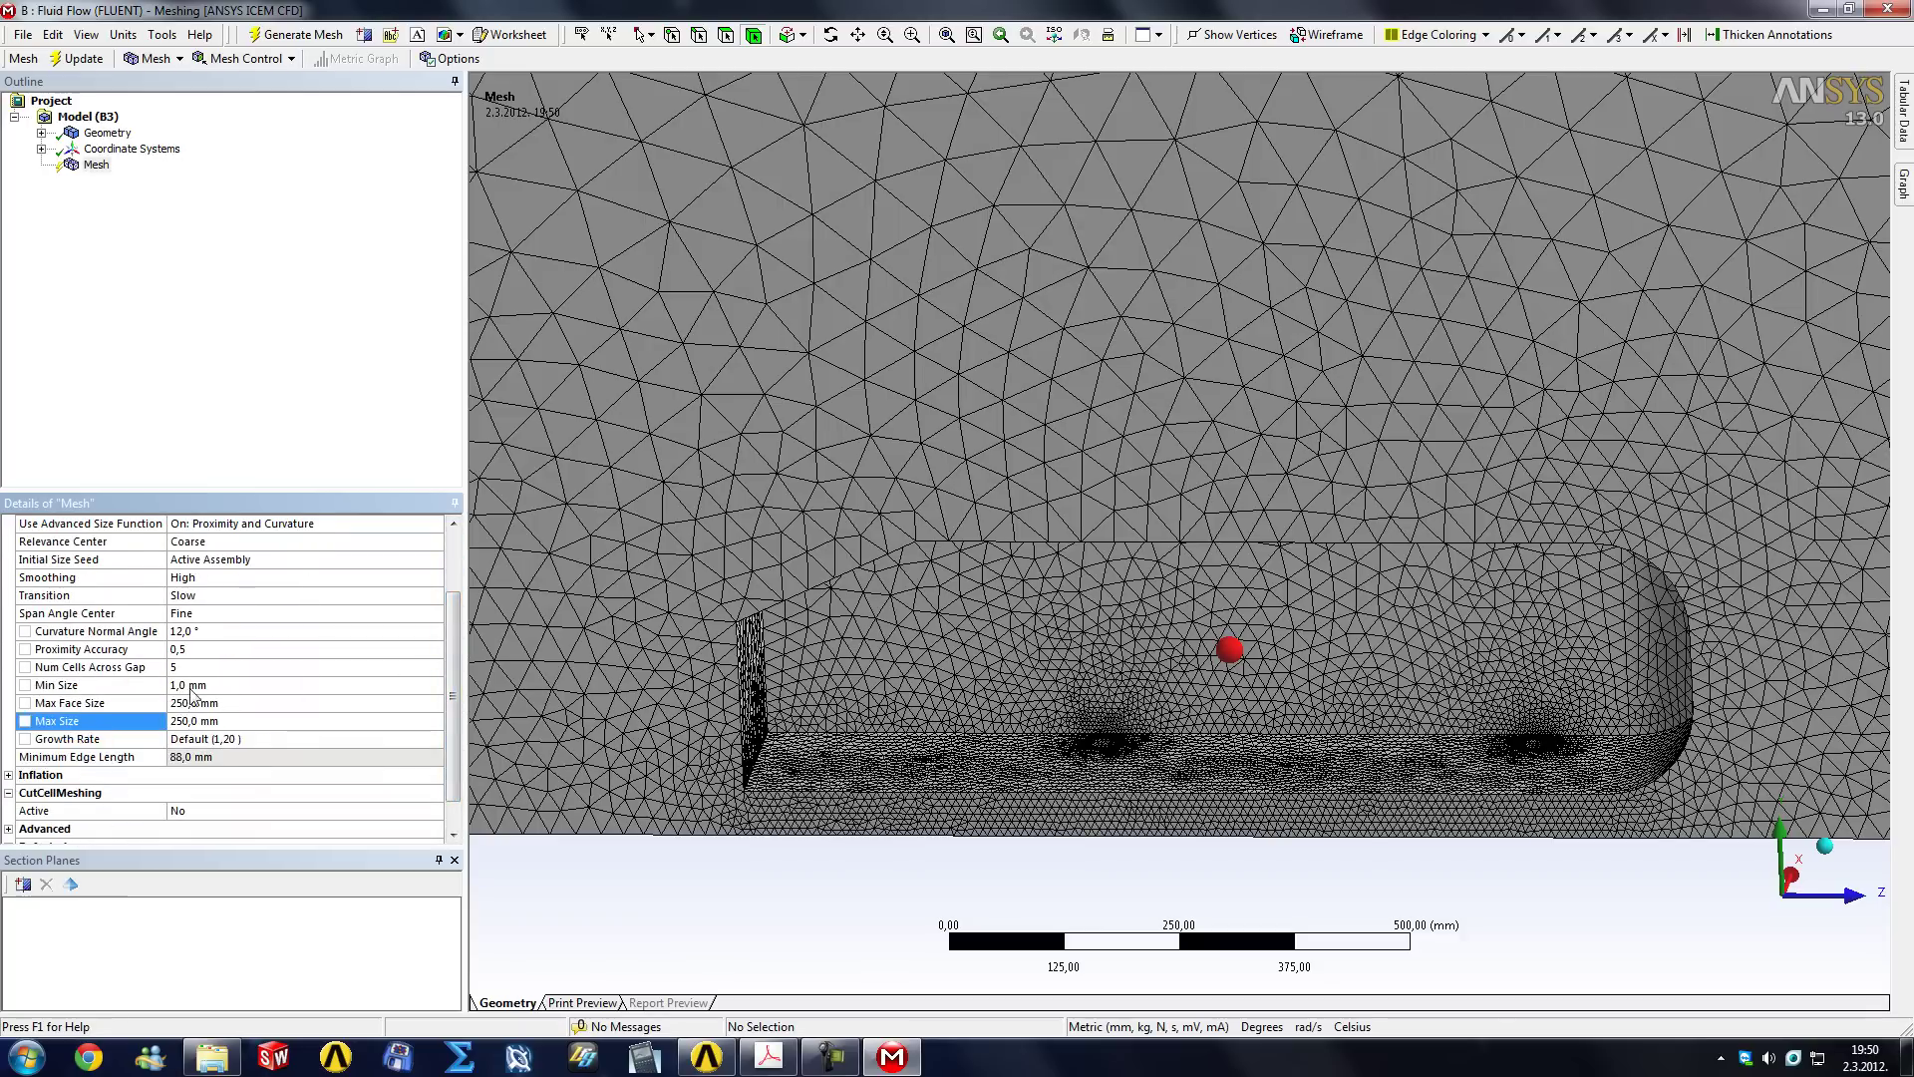
left_click_drag(455, 668, 456, 700)
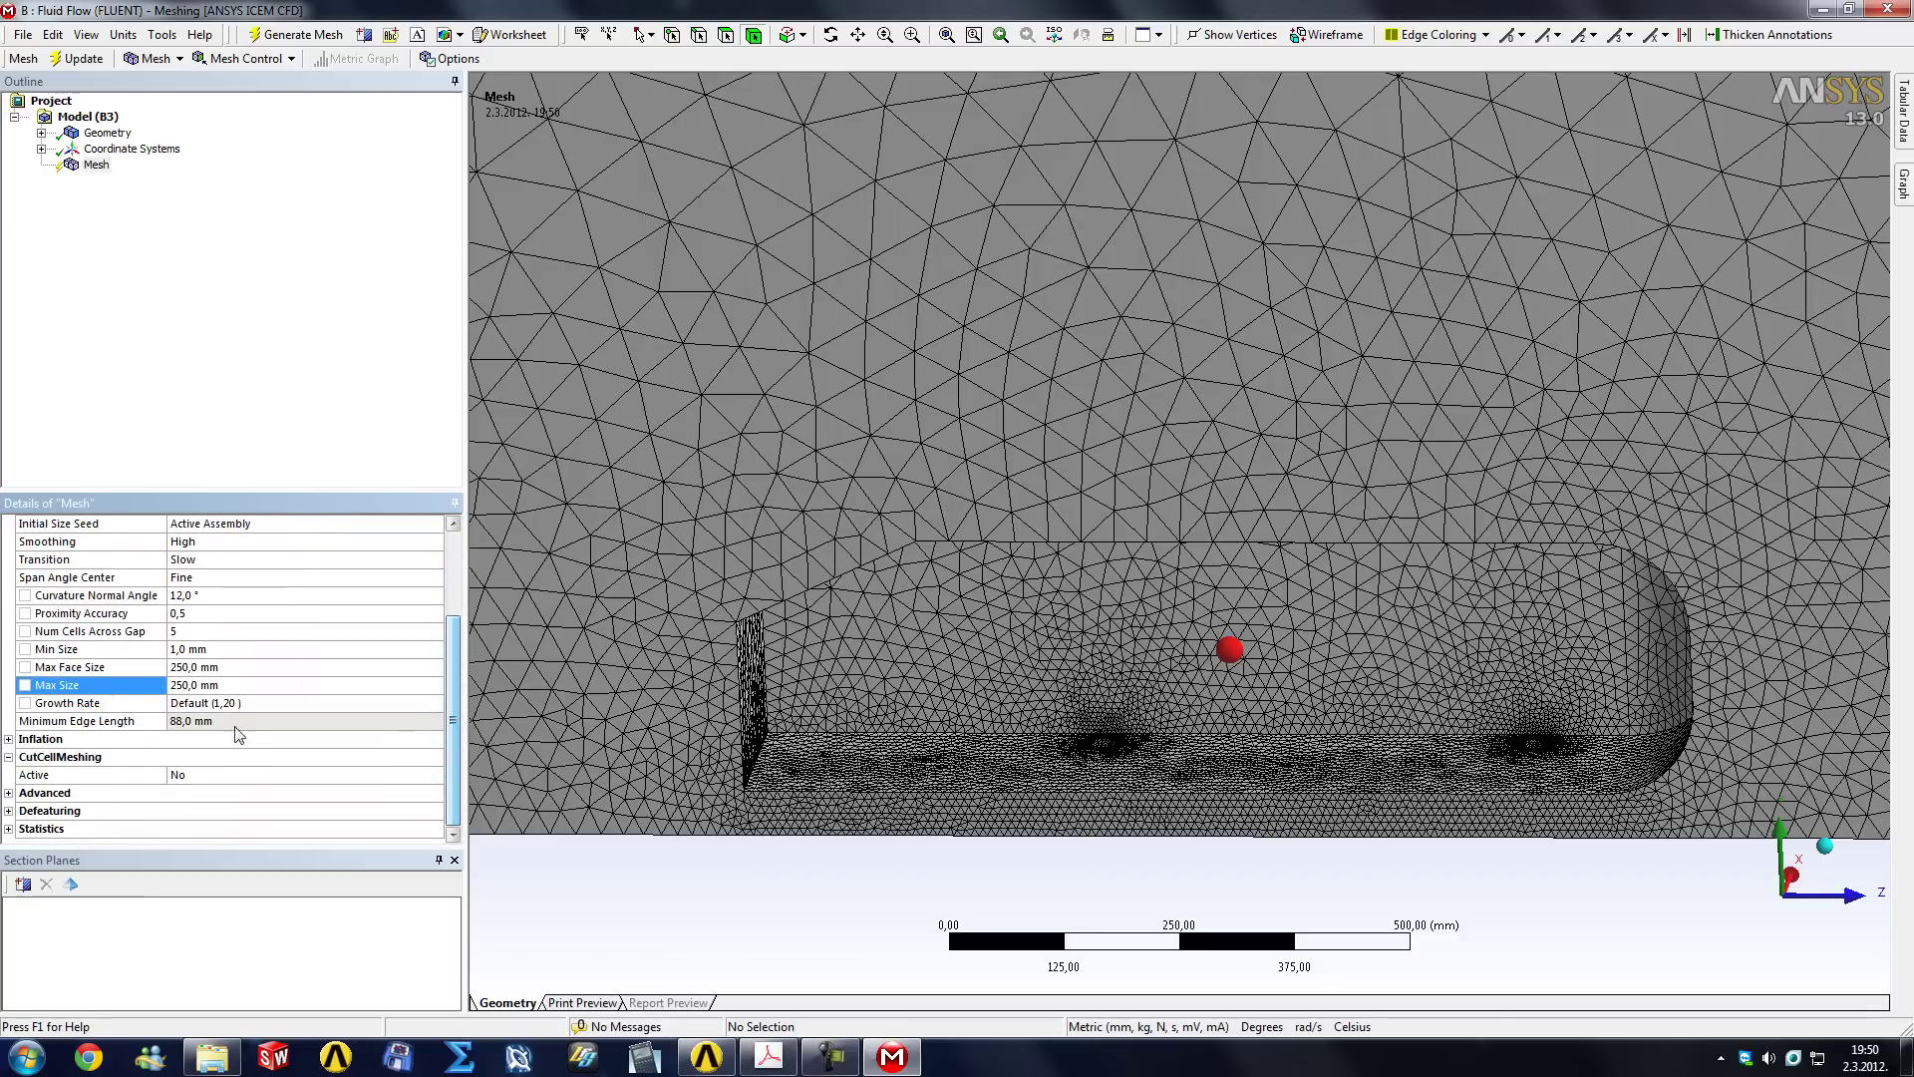
left_click(274, 706)
type("1,20")
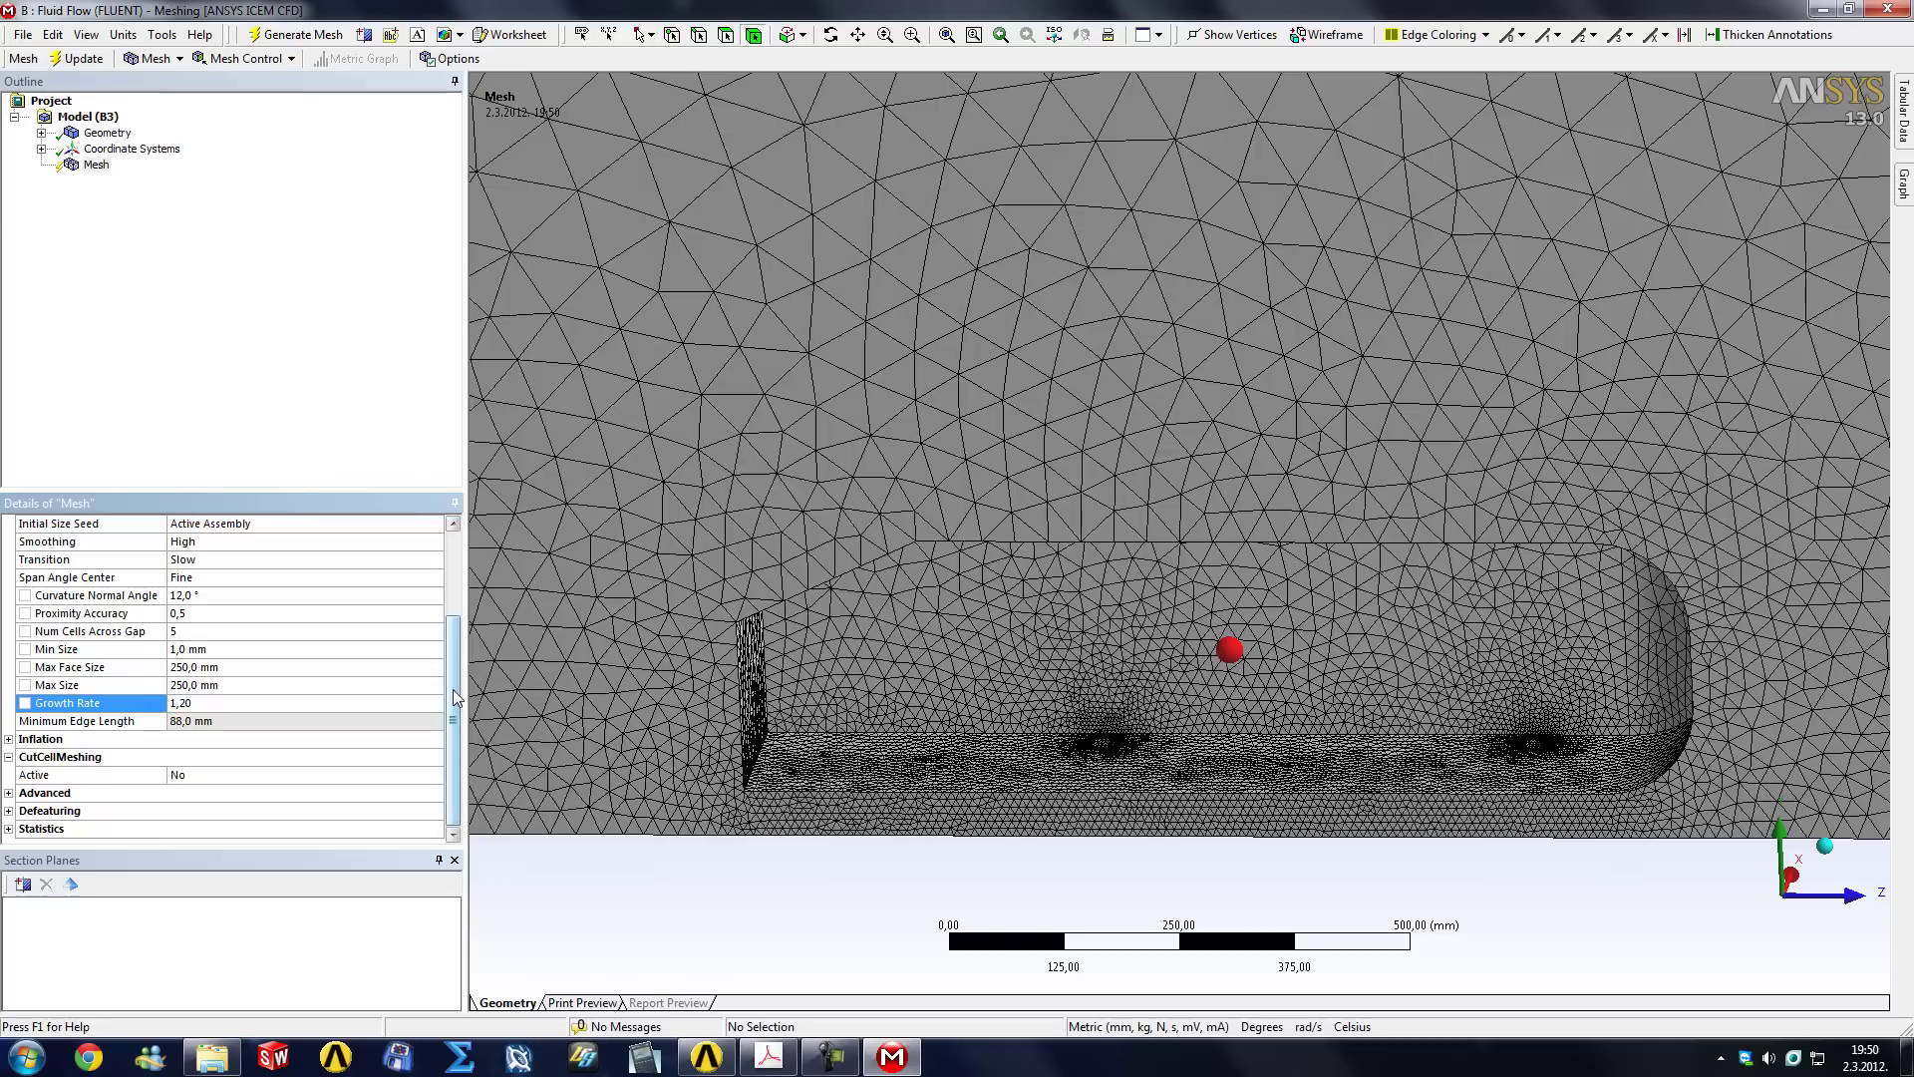
mouse_move(450, 726)
left_mouse_down()
mouse_move(455, 656)
mouse_move(462, 734)
left_mouse_up()
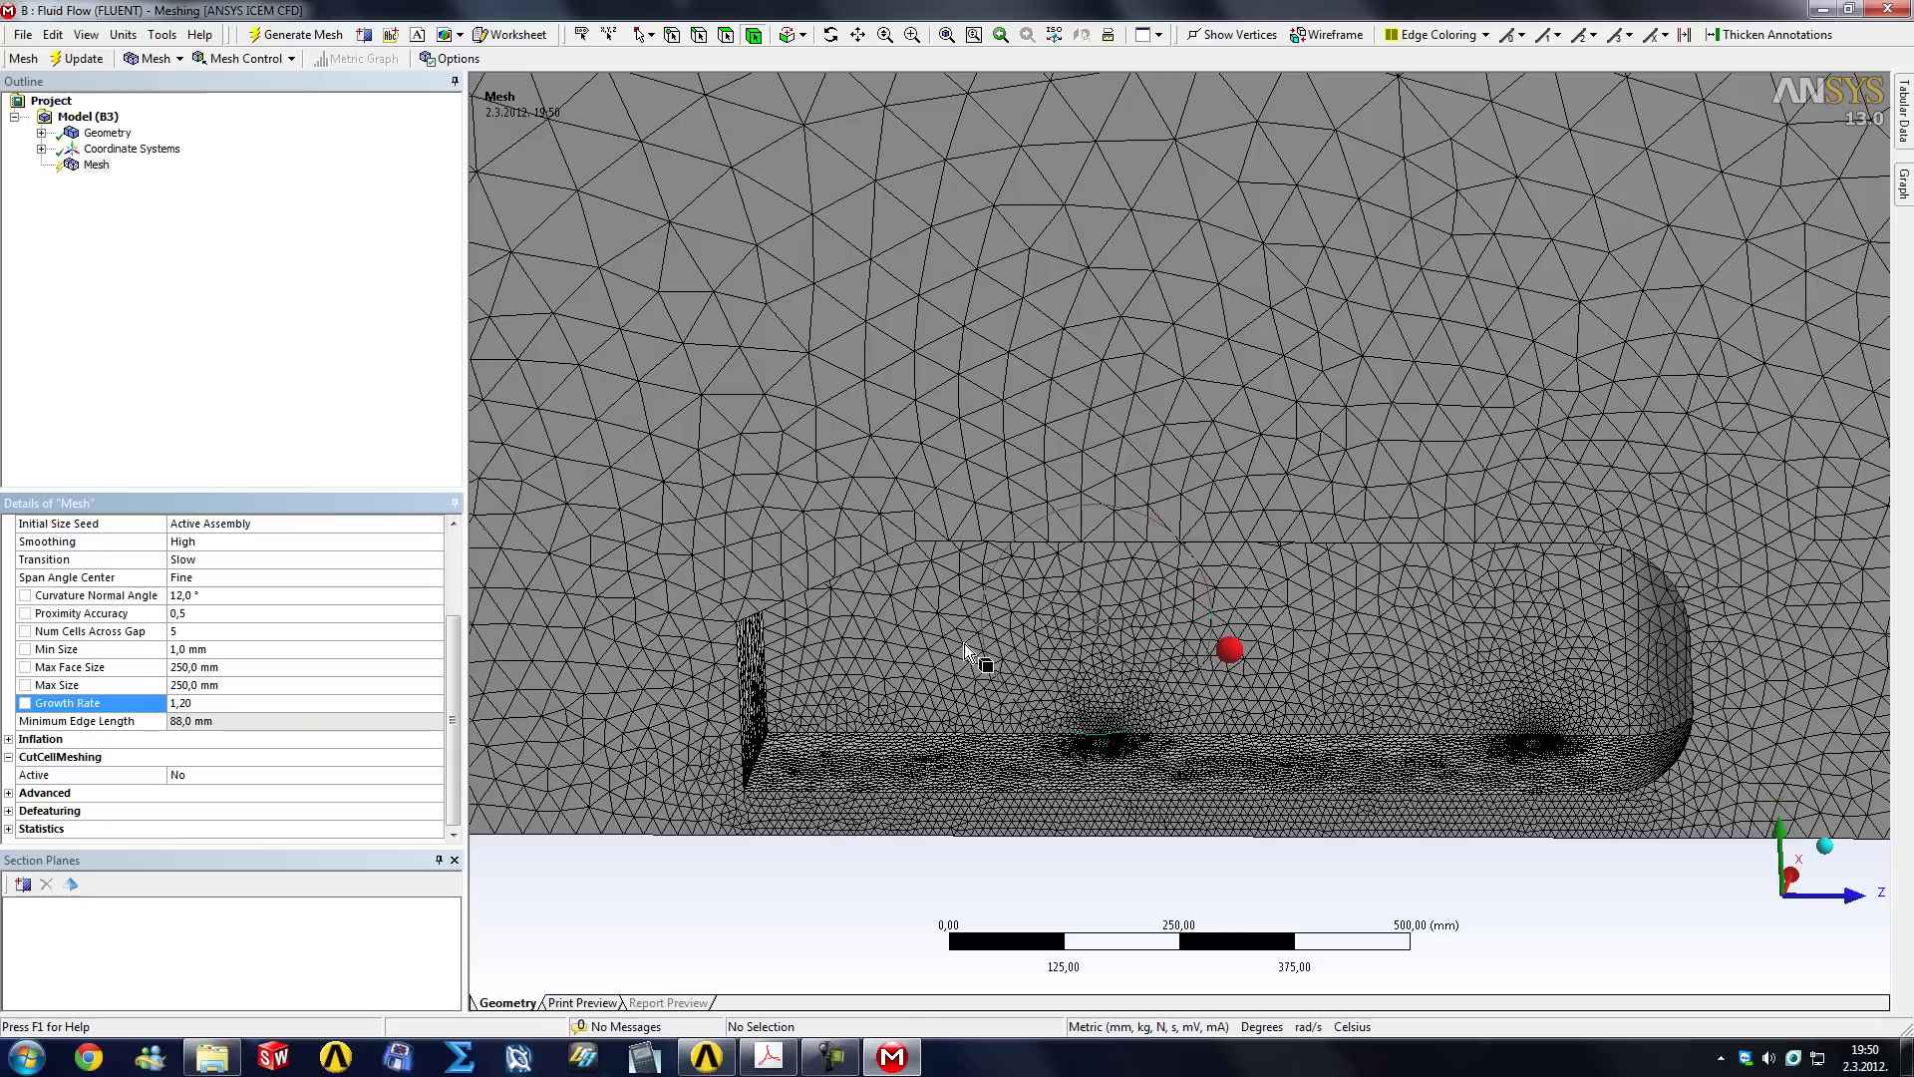
Update the mesh of the air domain with the current sizing settings.
scroll(846, 788, "down", 6)
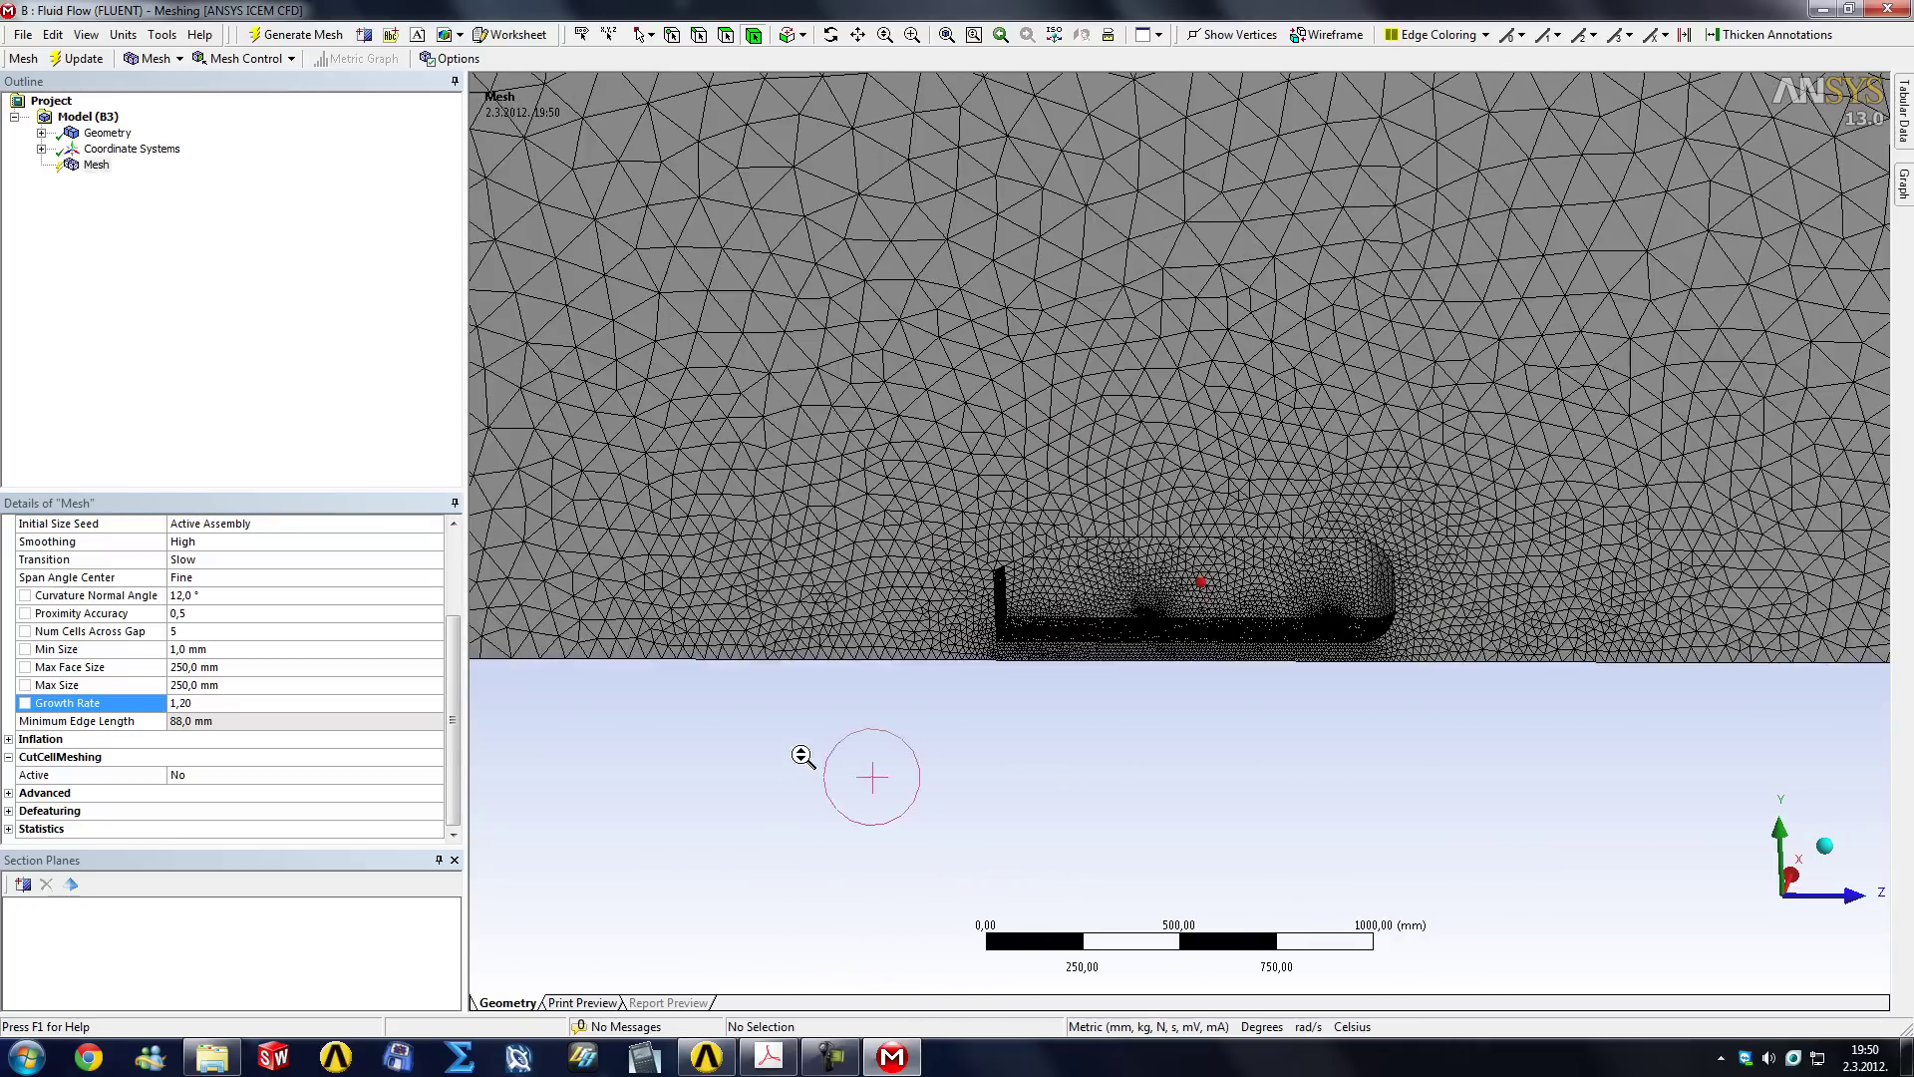
middle_click_drag(900, 586, 983, 483)
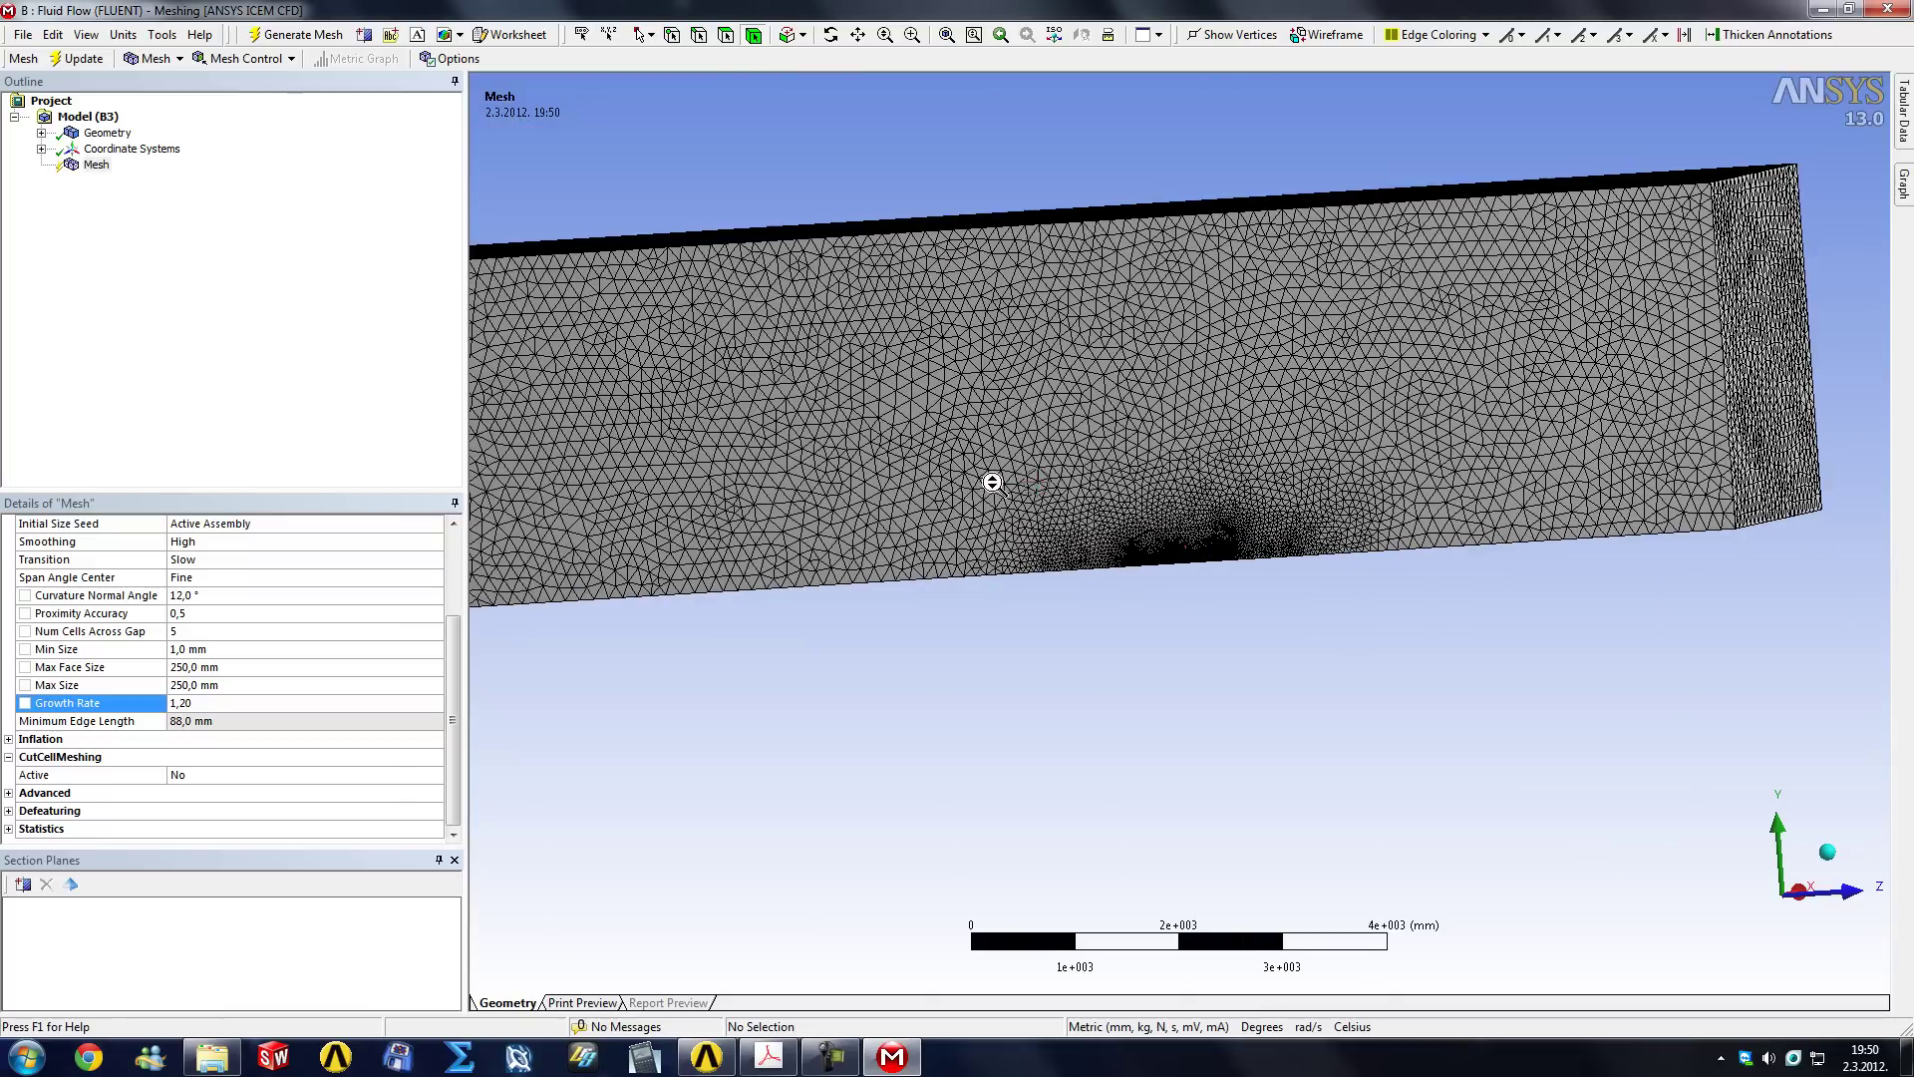
middle_click_drag(781, 384, 791, 534)
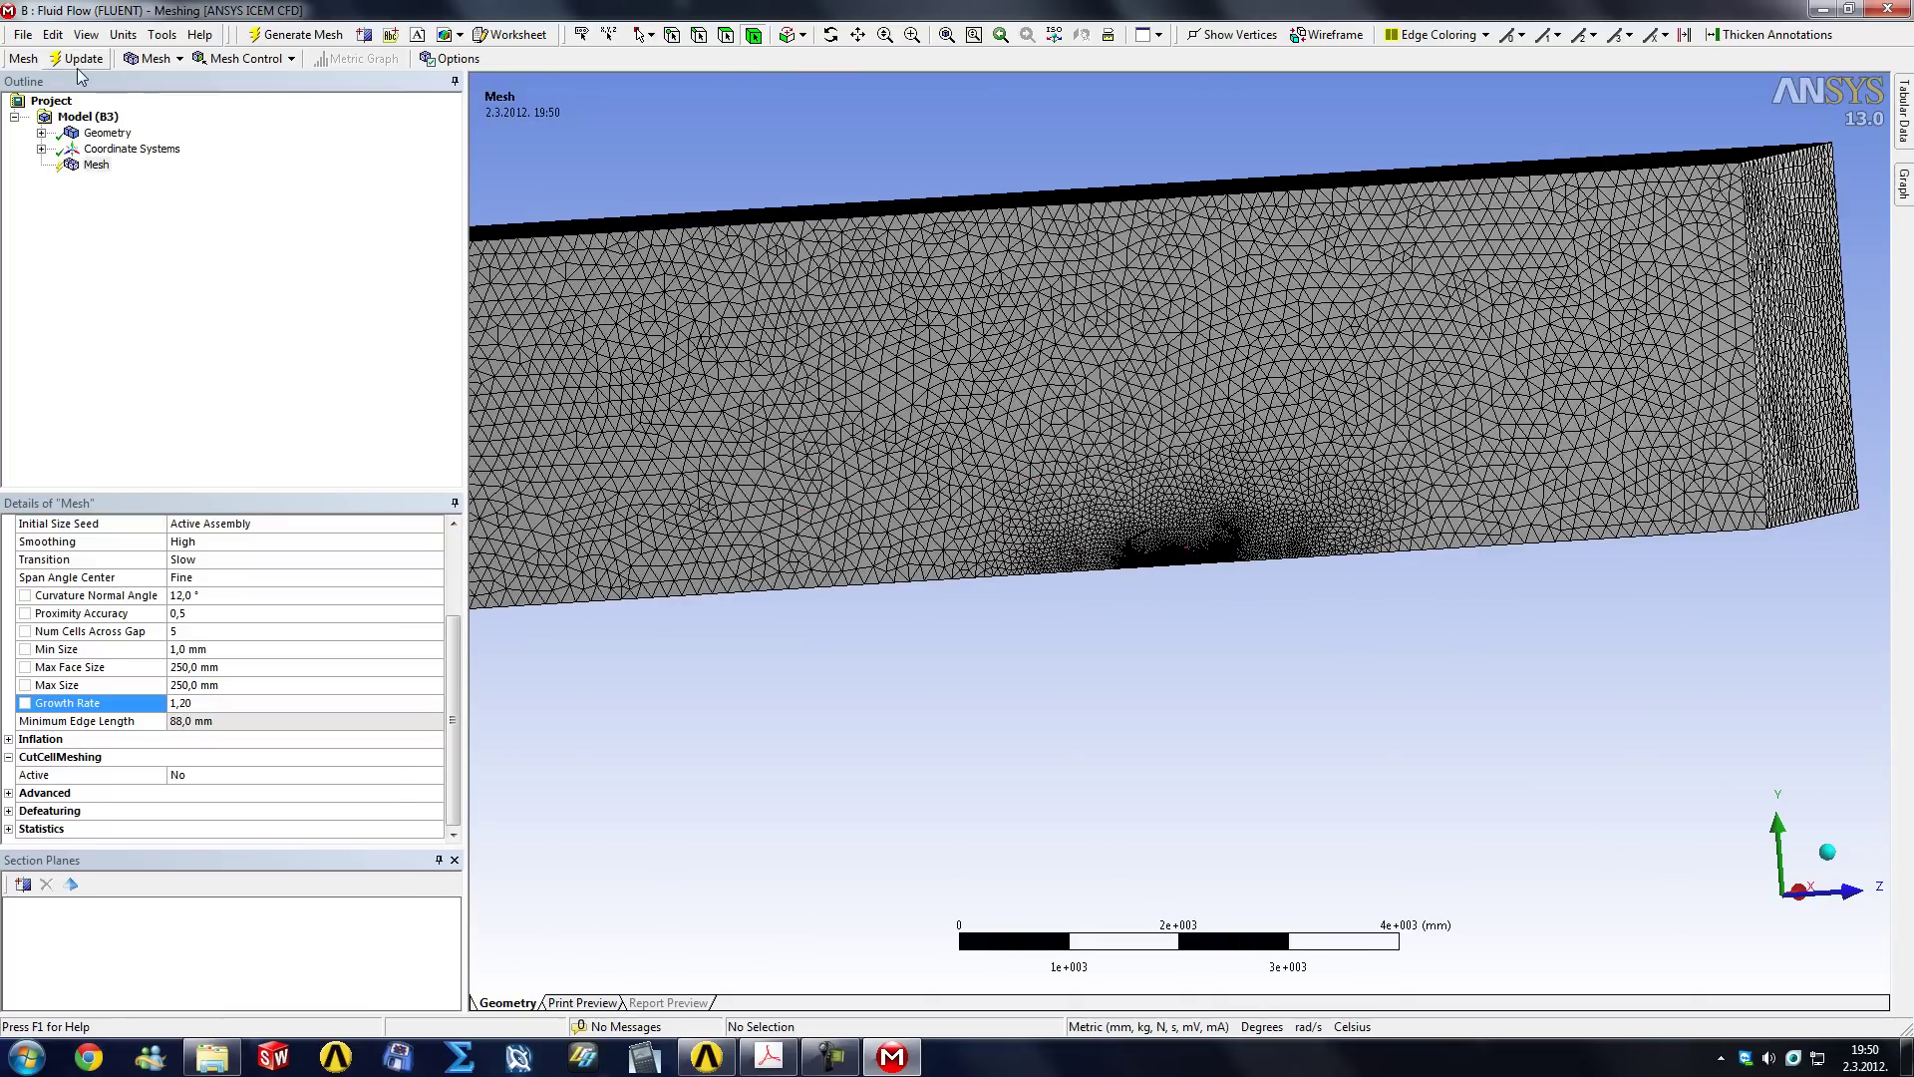
left_click(77, 66)
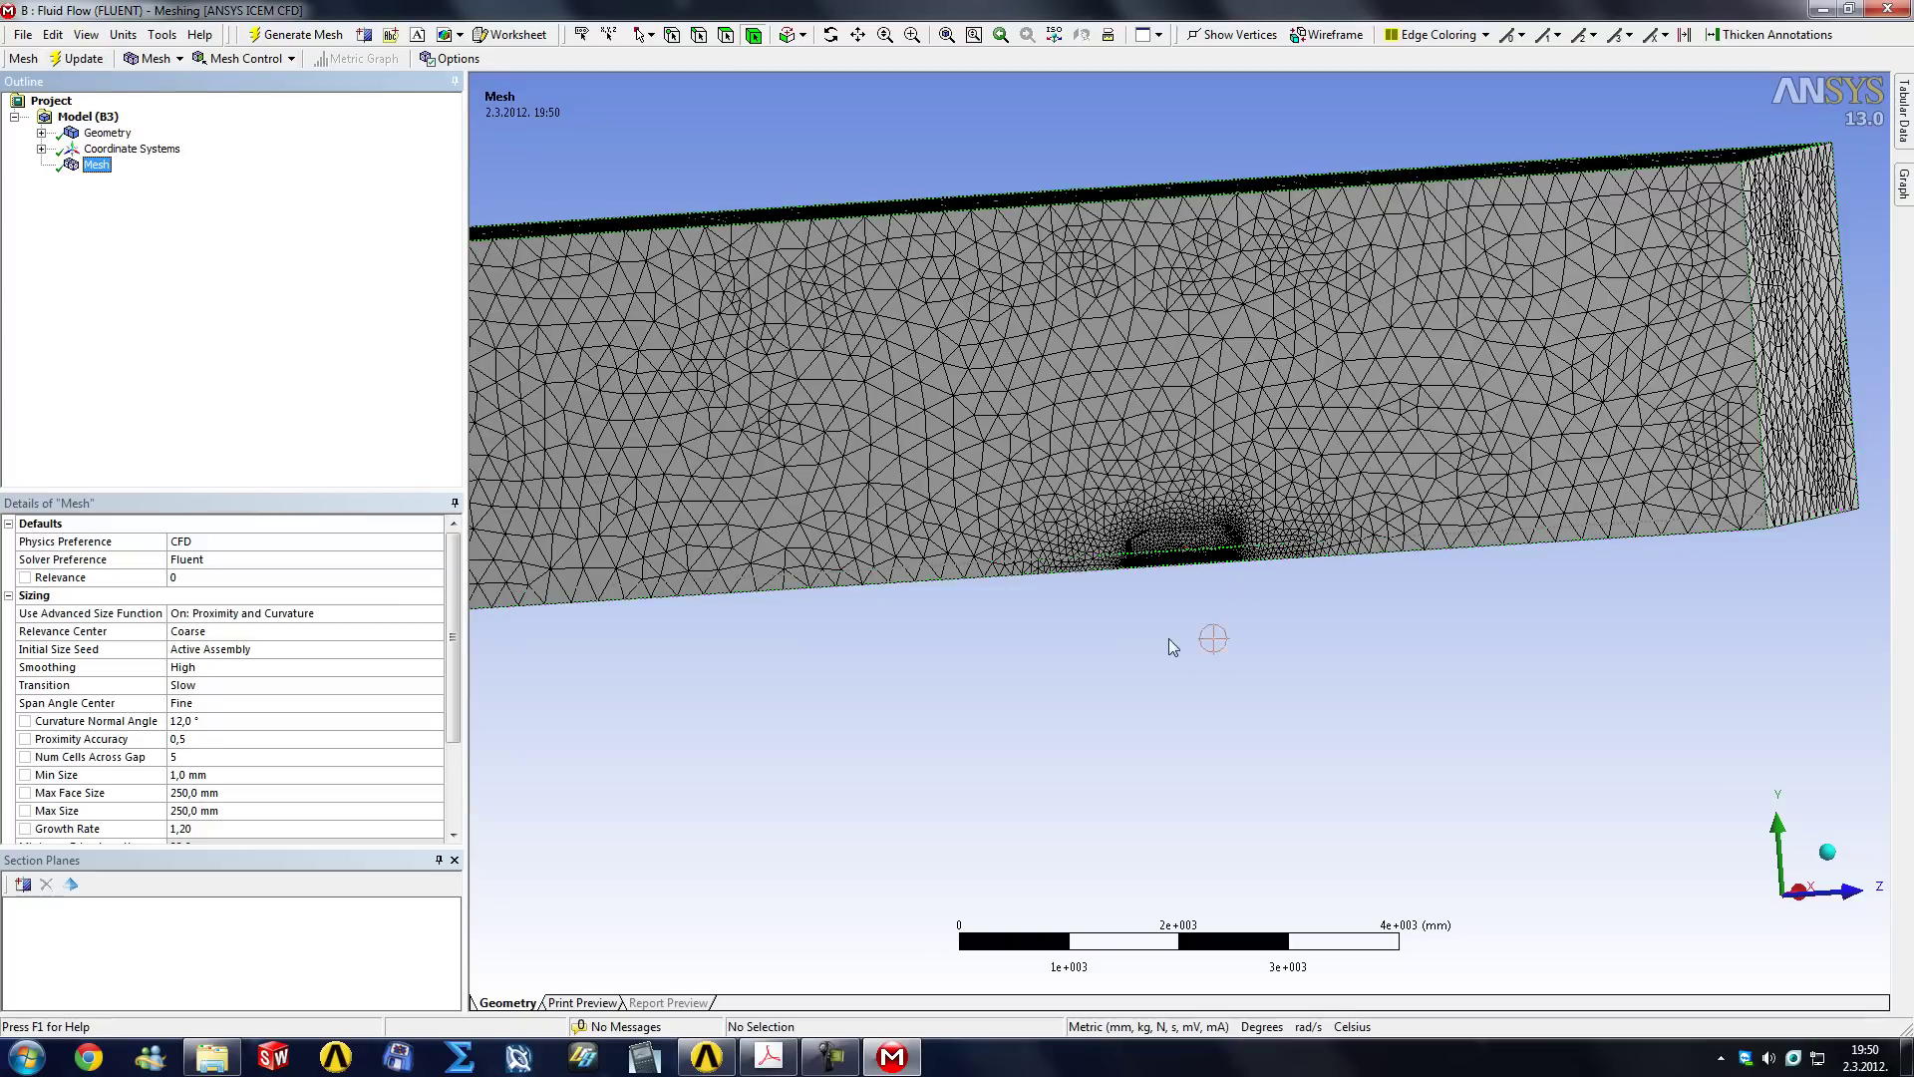
Examine the regenerated mesh across the air domain and closely around the body's rear slant, curved front, underside and legs.
middle_click_drag(1246, 620, 1186, 648)
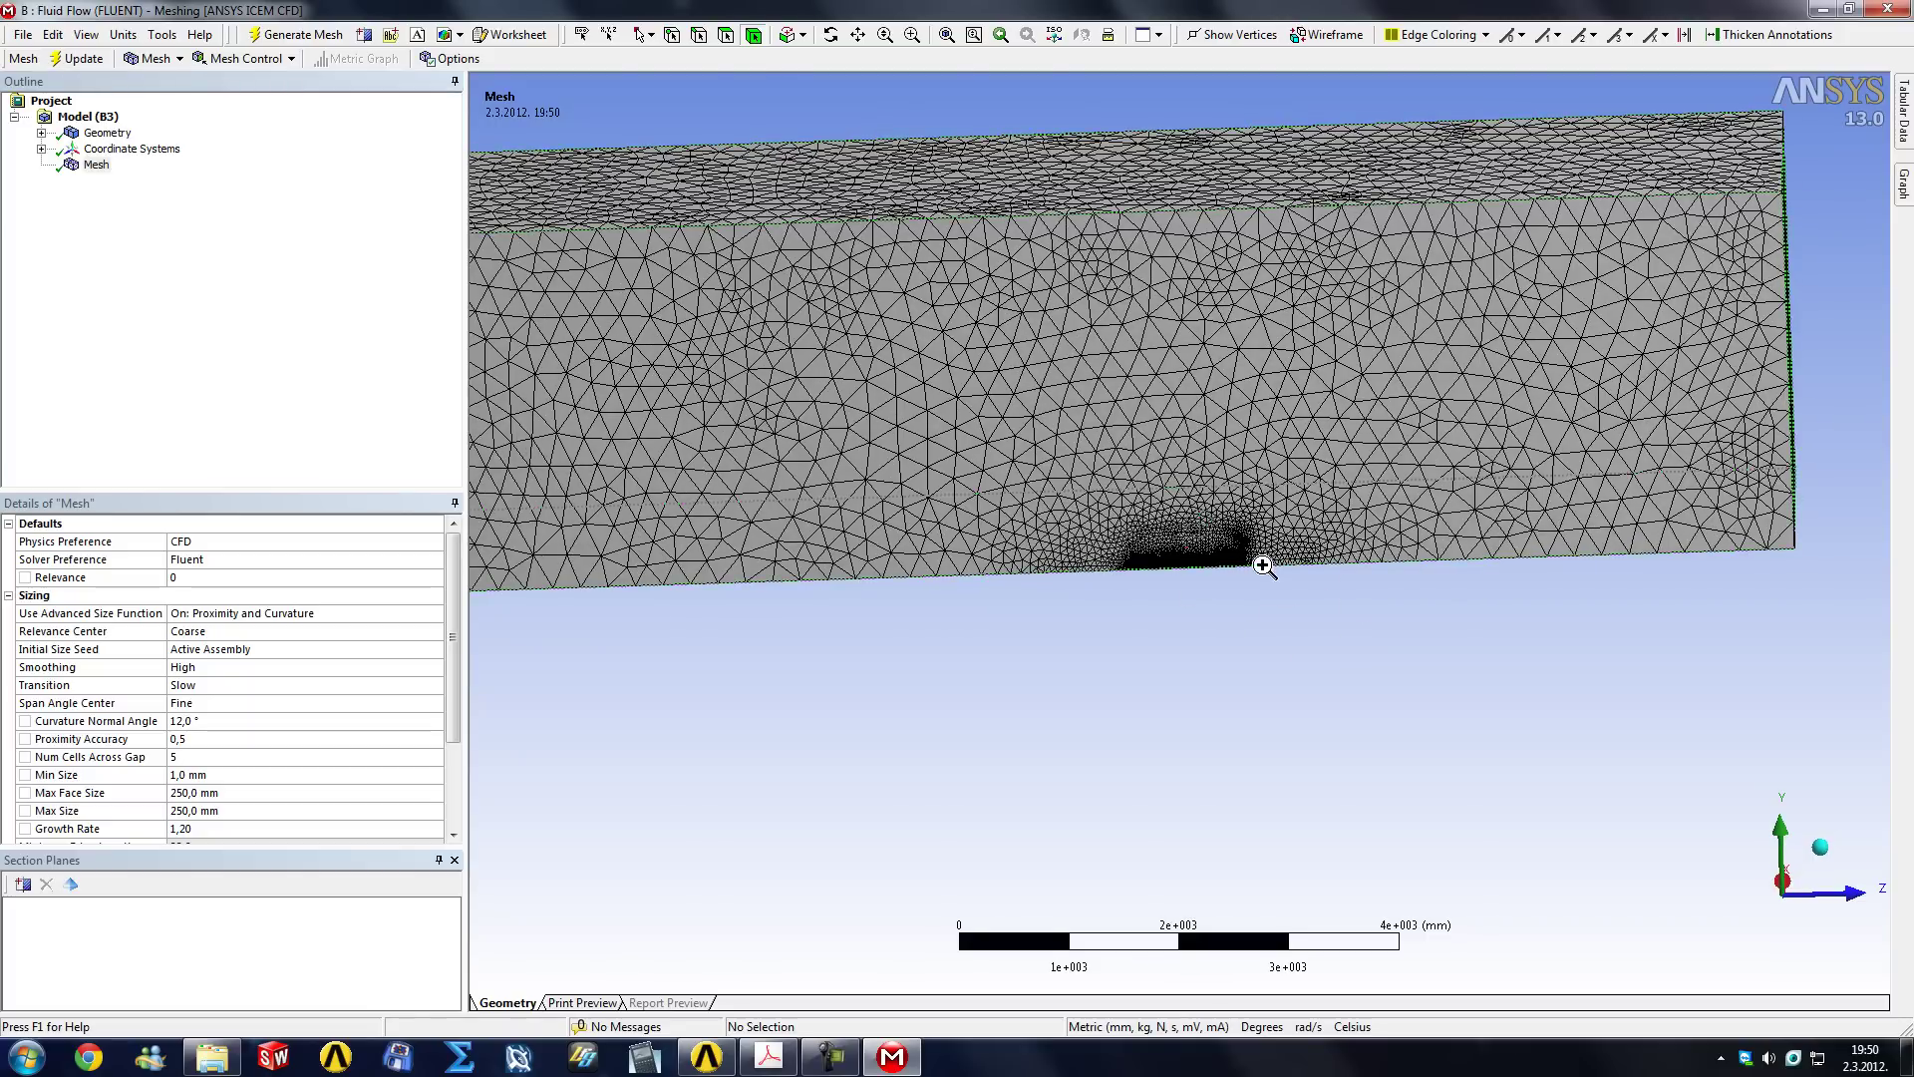
scroll(1365, 608, "up", 5)
middle_click_drag(838, 566, 1187, 507)
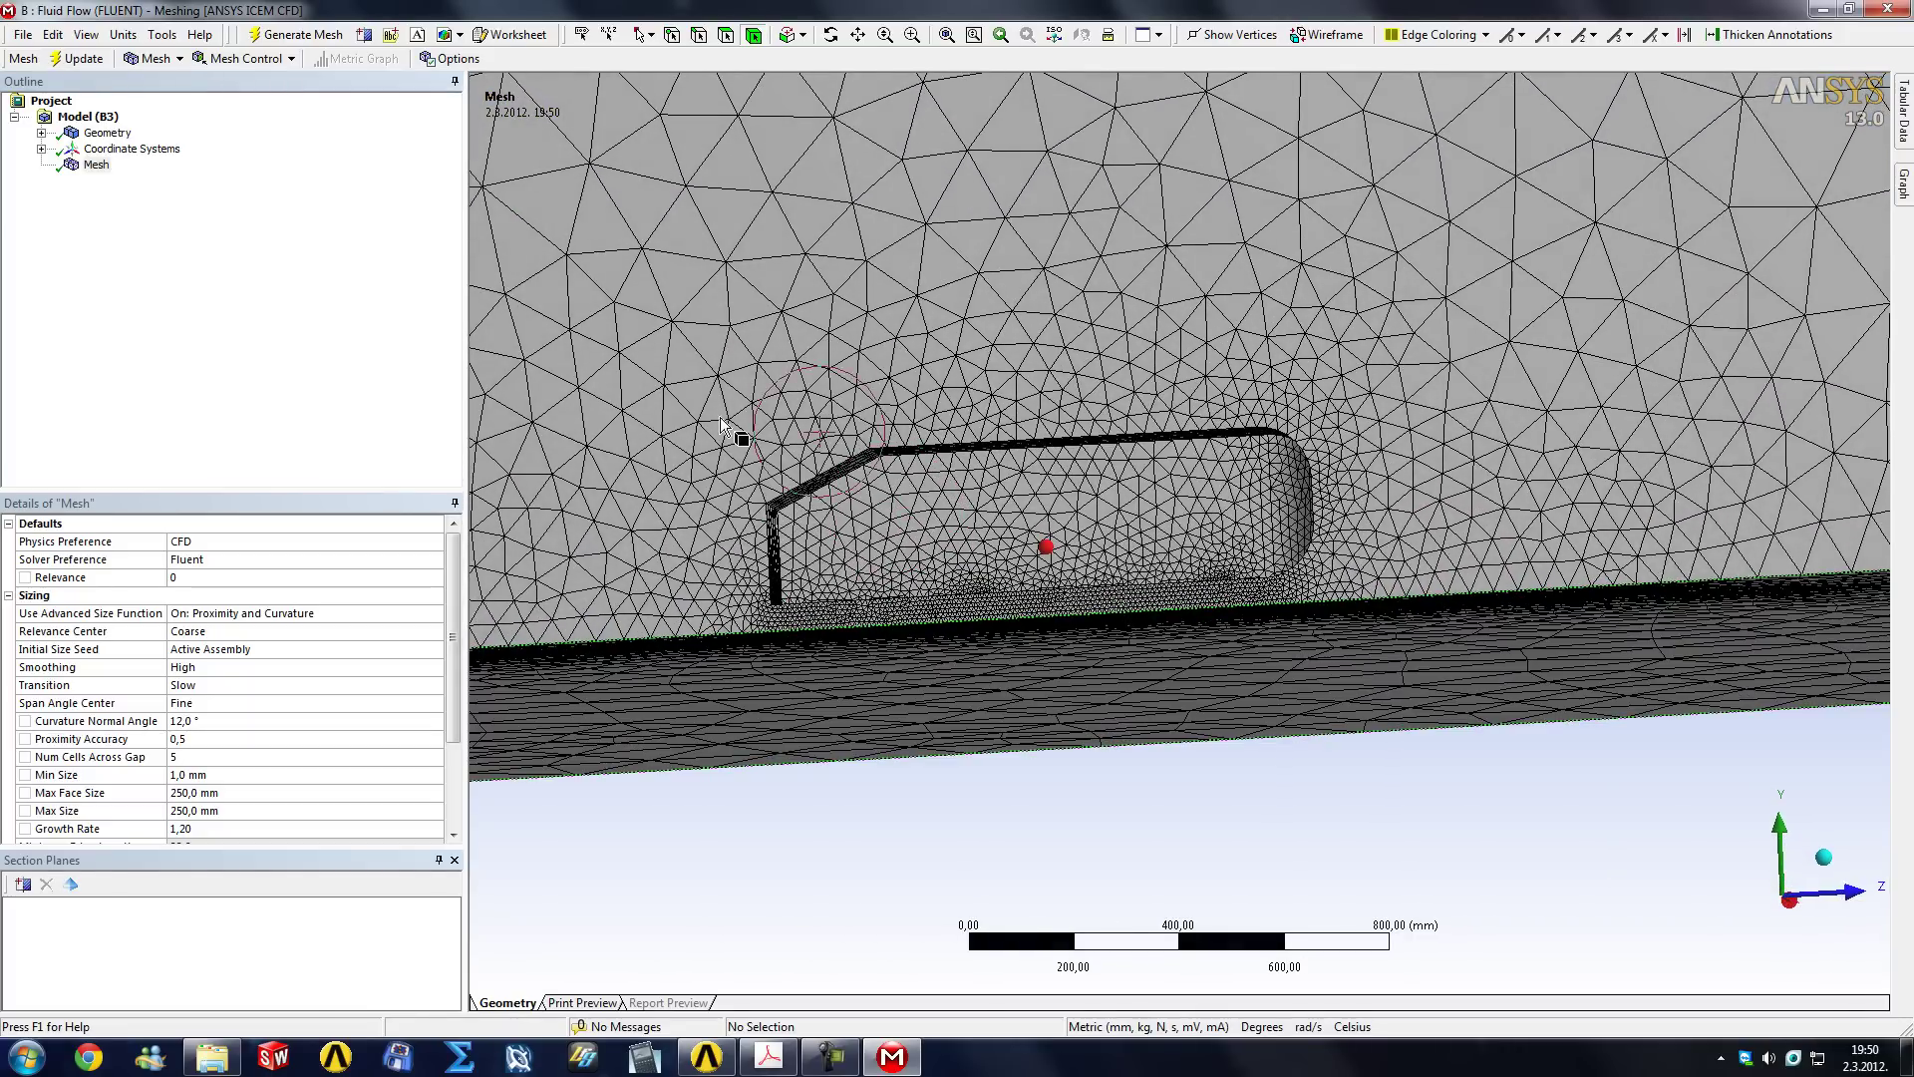
right_click_drag(720, 417, 1308, 670)
middle_click_drag(1170, 672, 948, 492)
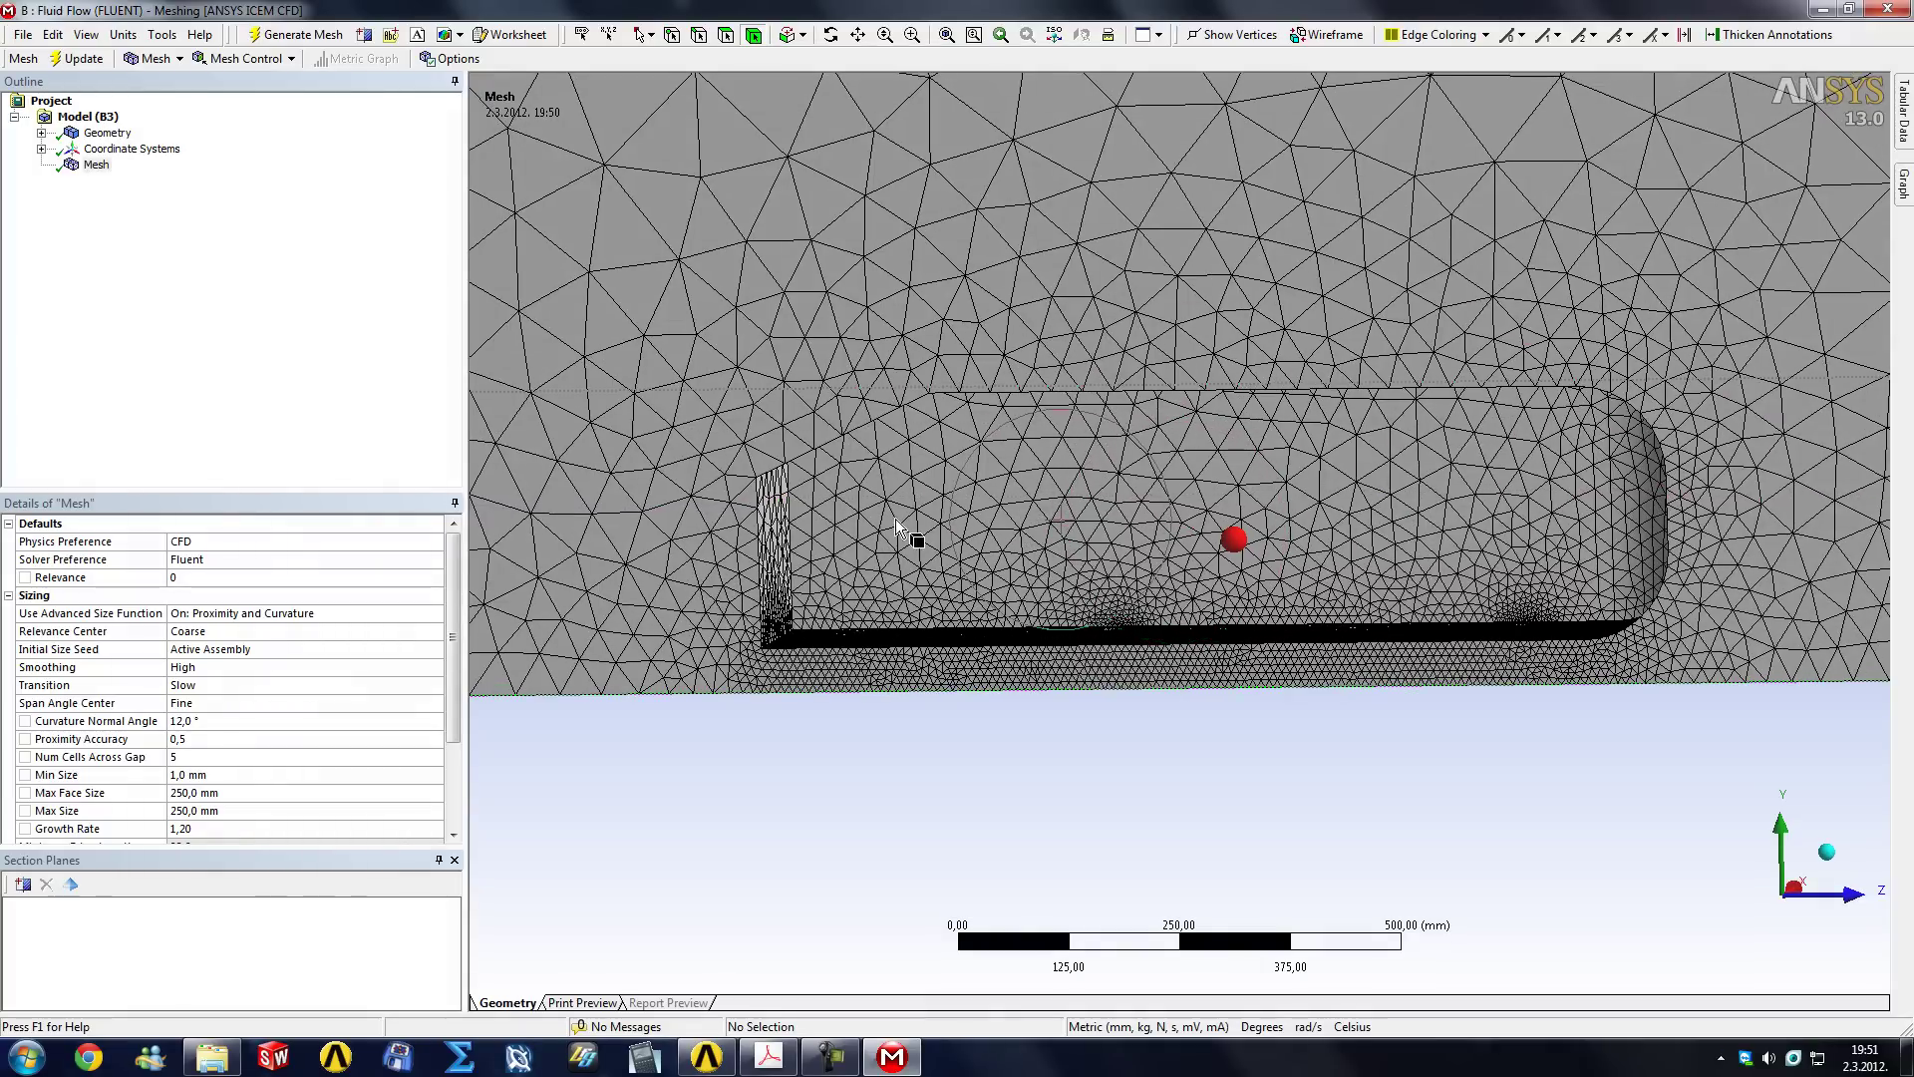
scroll(913, 543, "down", 8)
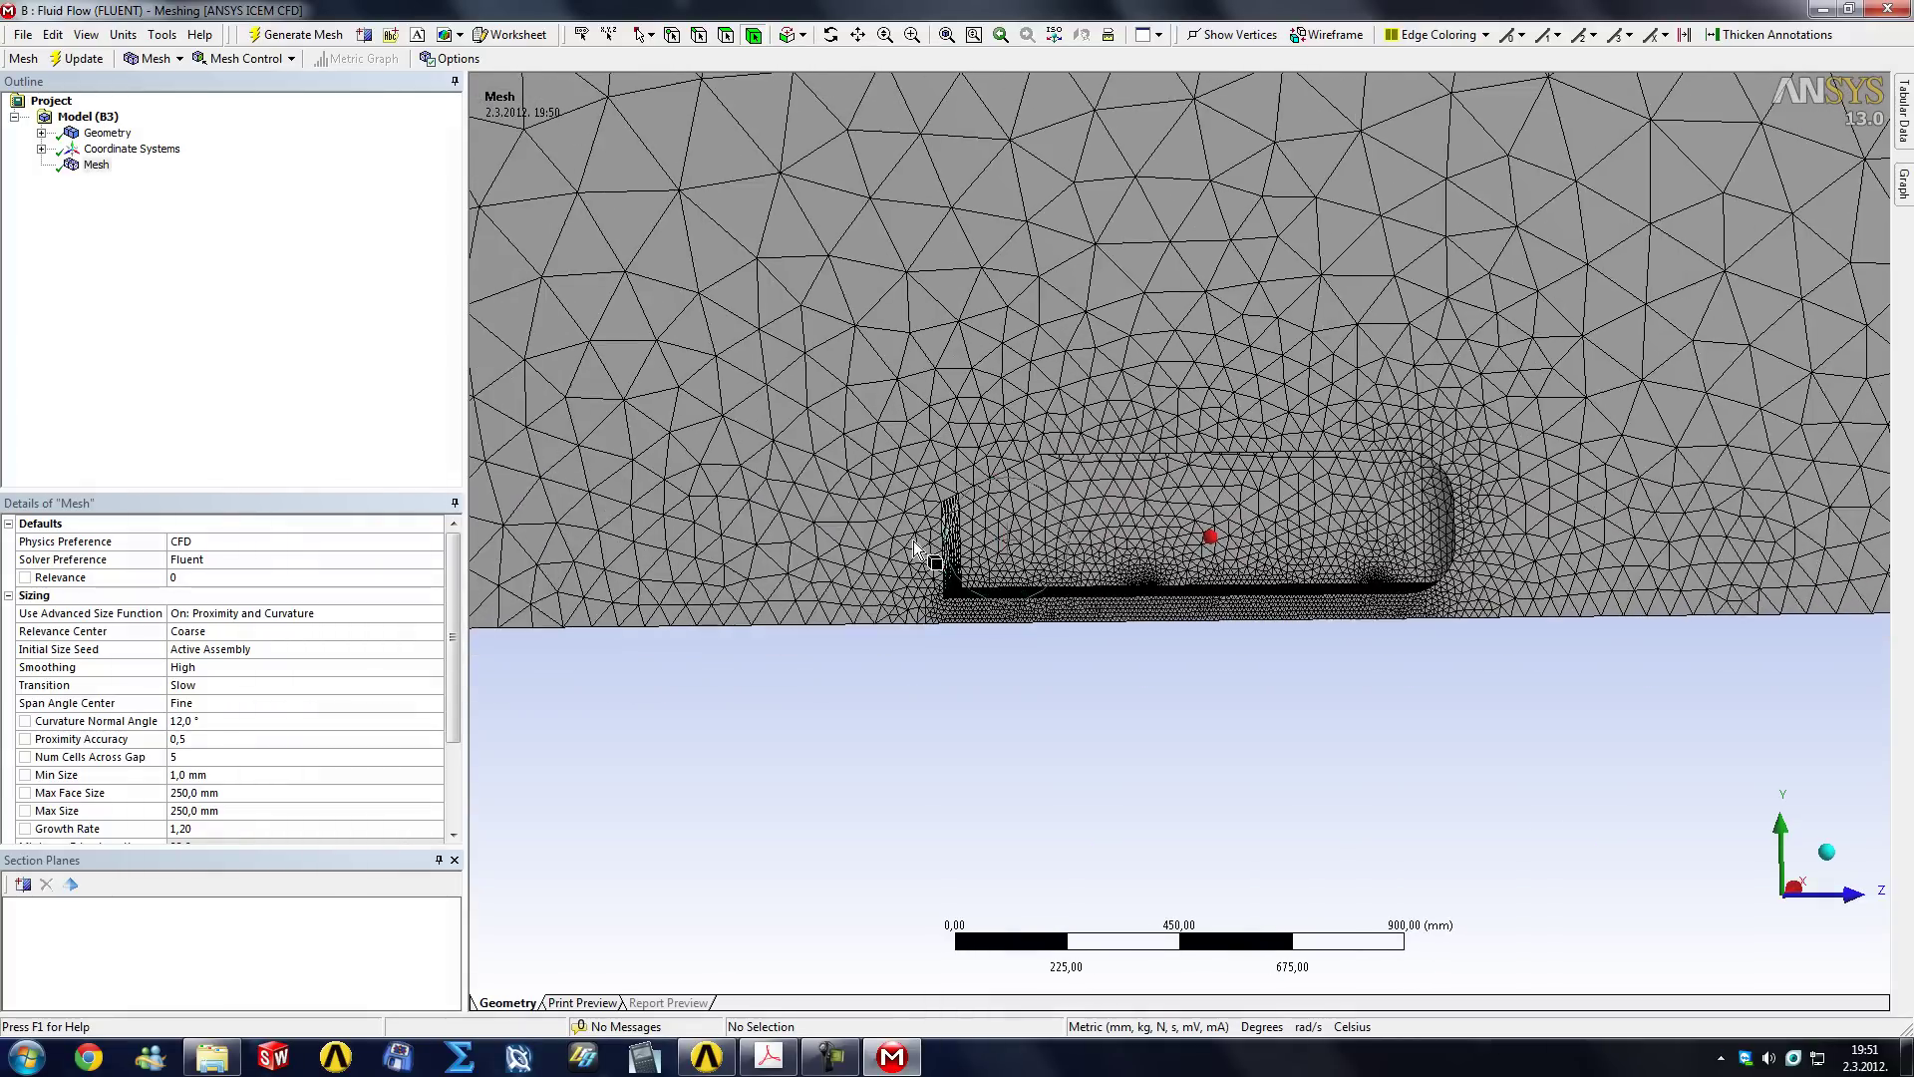
scroll(914, 543, "down", 6)
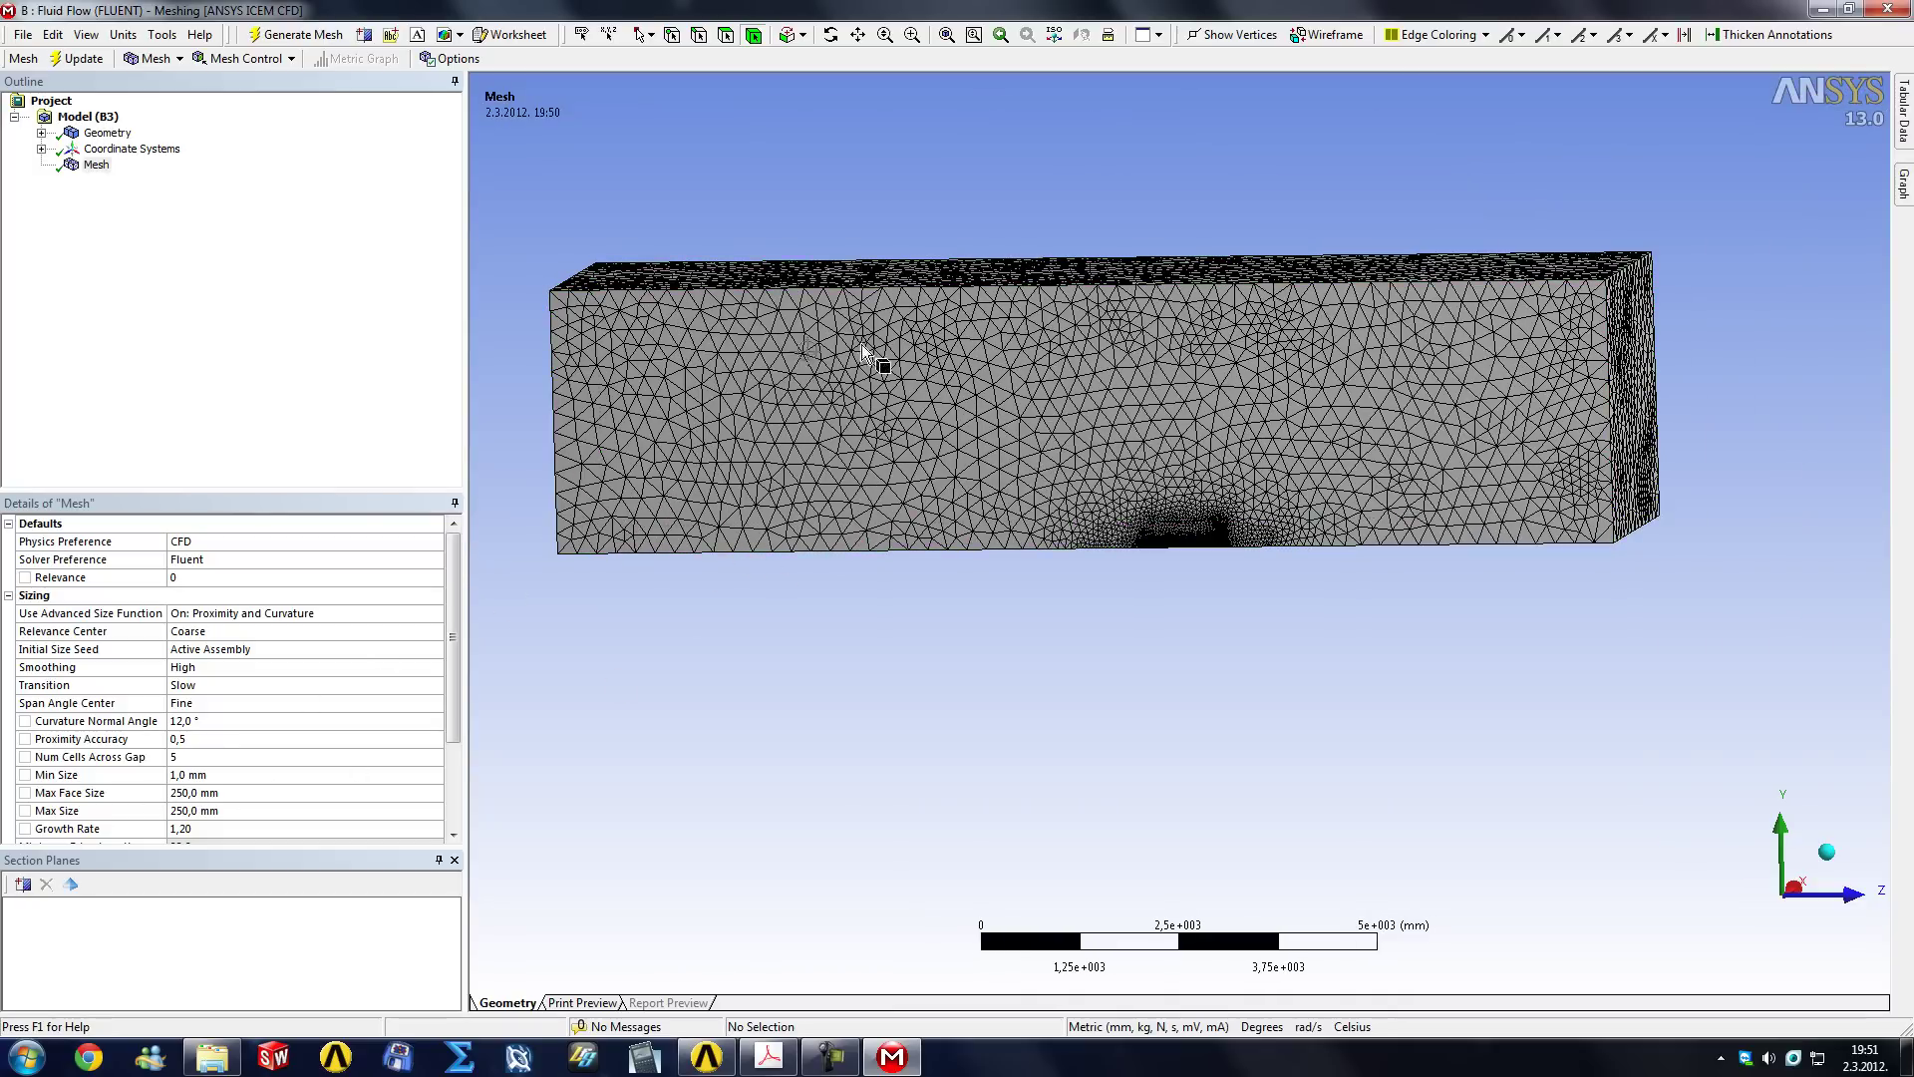
middle_click_drag(1449, 484, 1139, 512)
right_click_drag(1139, 512, 1247, 581)
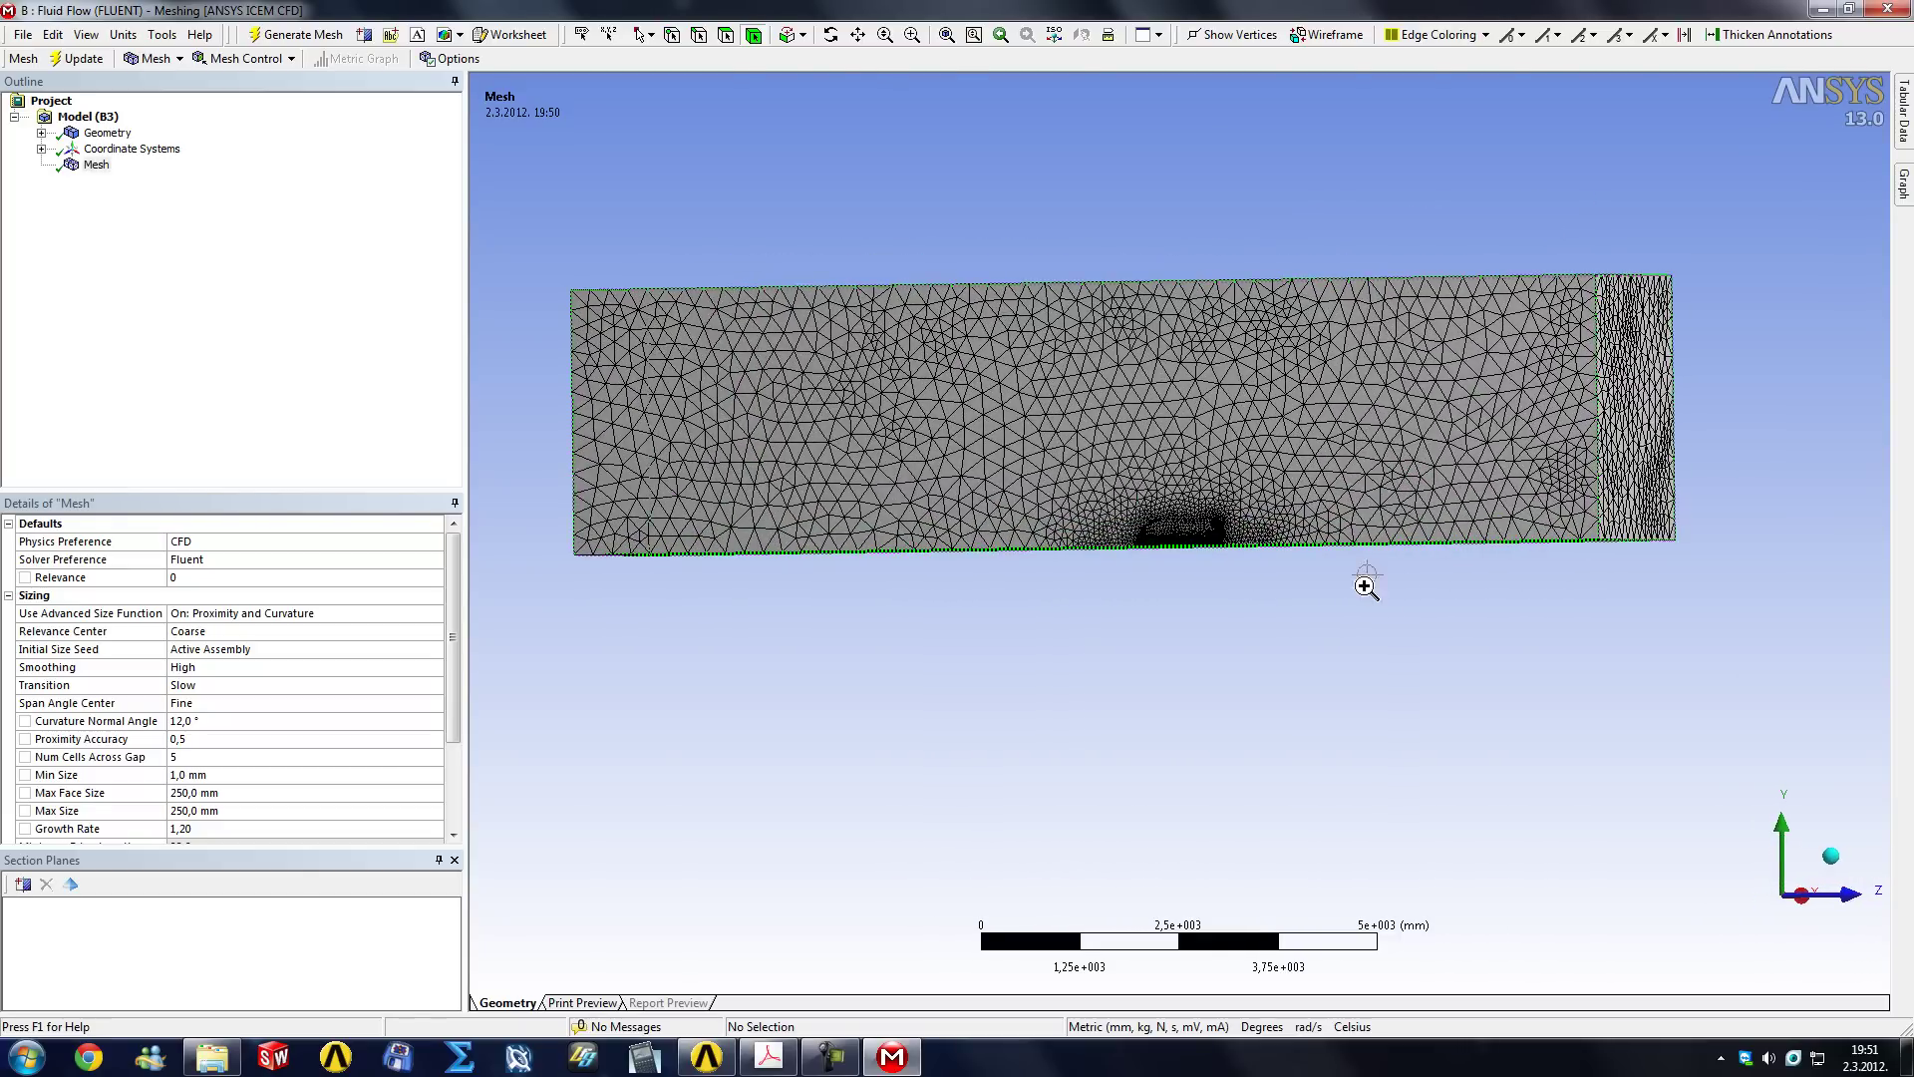
mouse_move(946, 527)
middle_mouse_down()
mouse_move(1026, 505)
mouse_move(1005, 518)
middle_mouse_up()
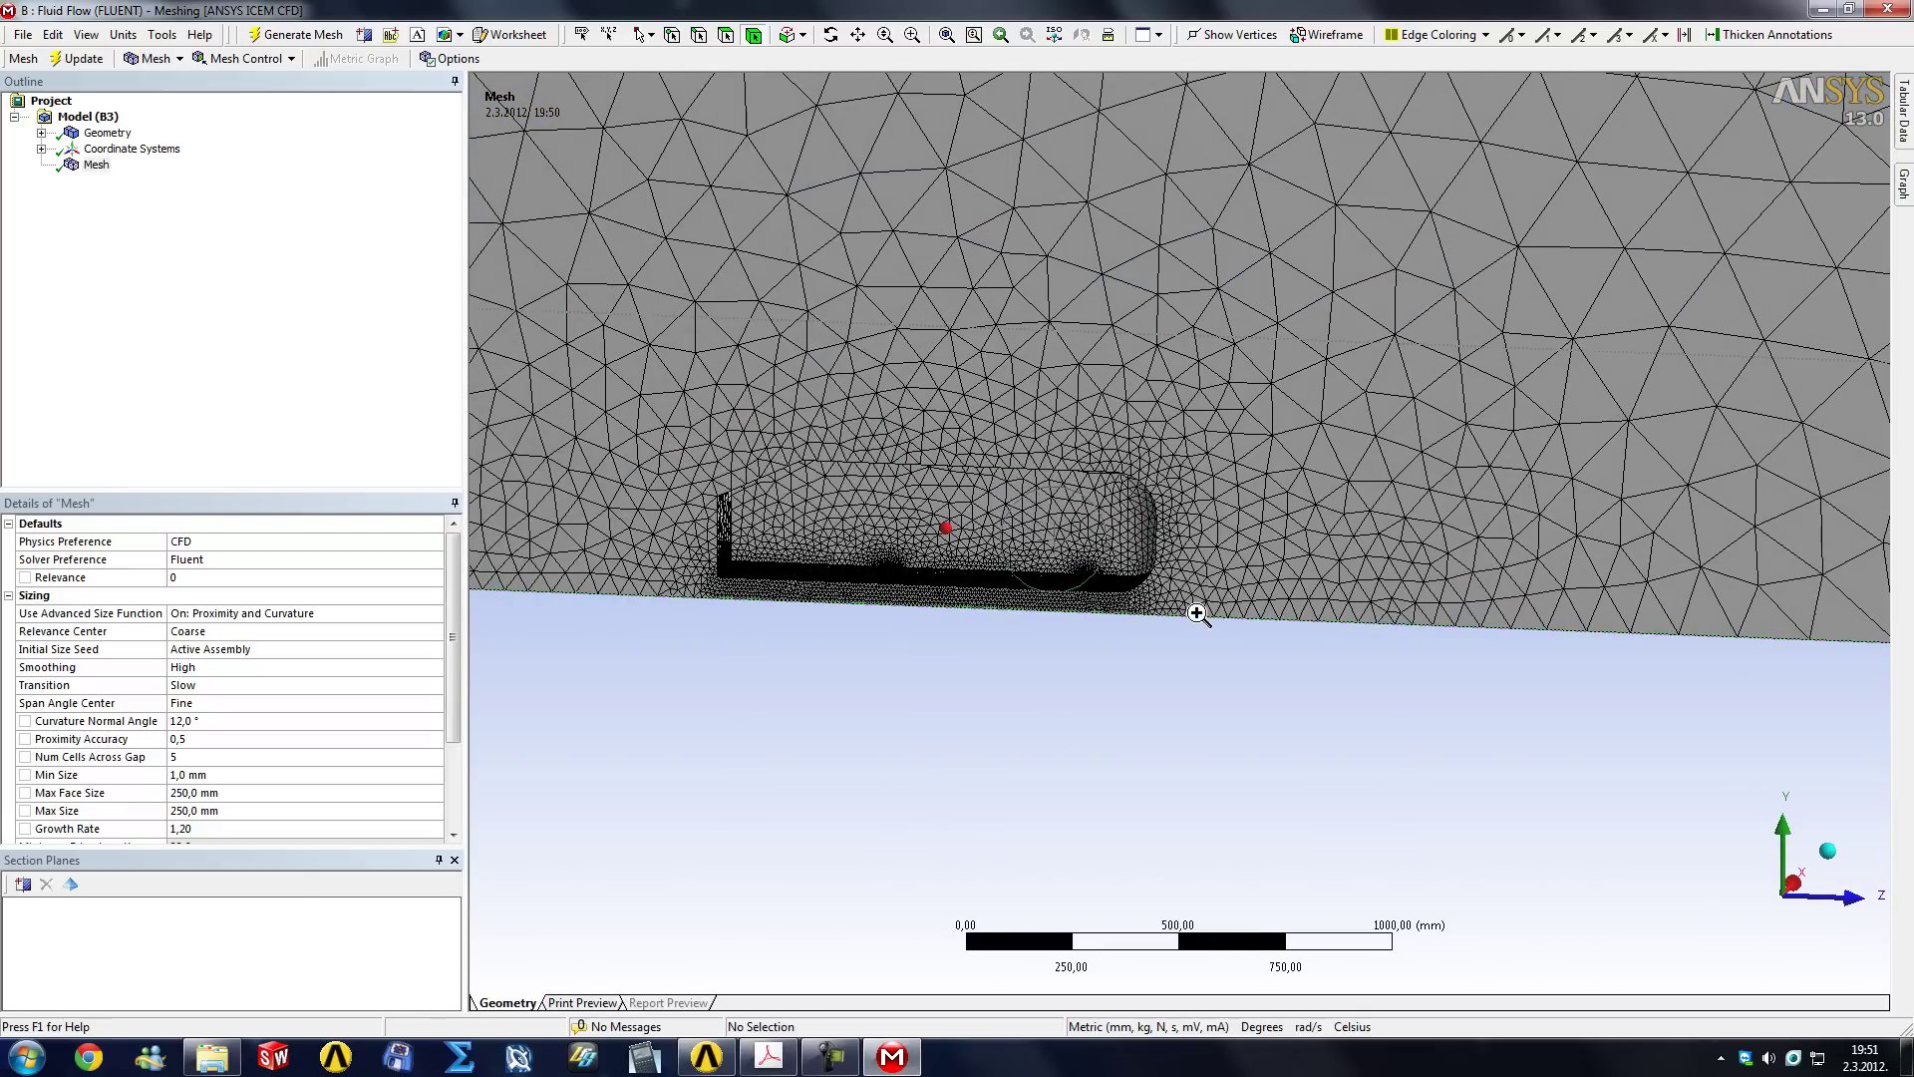
scroll(1286, 658, "up", 2)
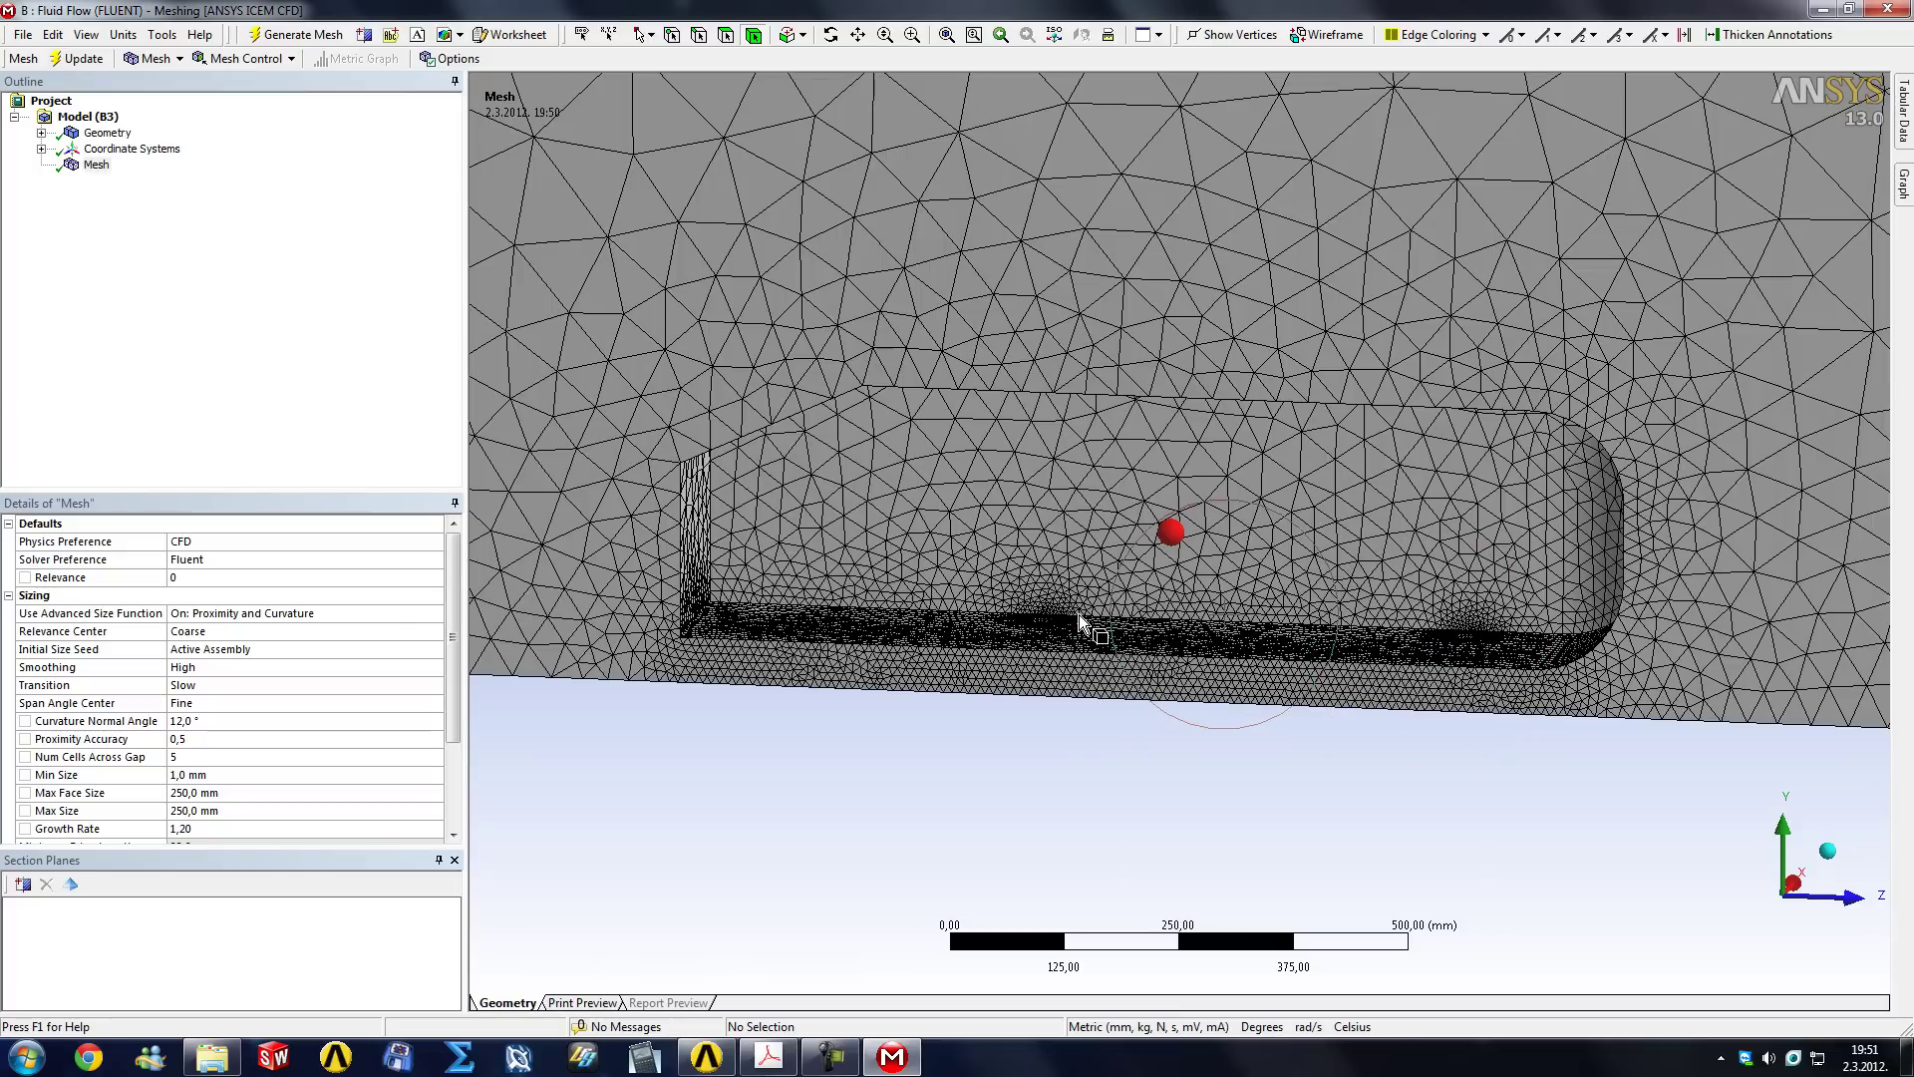
middle_click_drag(1052, 593, 820, 469)
middle_click_drag(892, 399, 1093, 542)
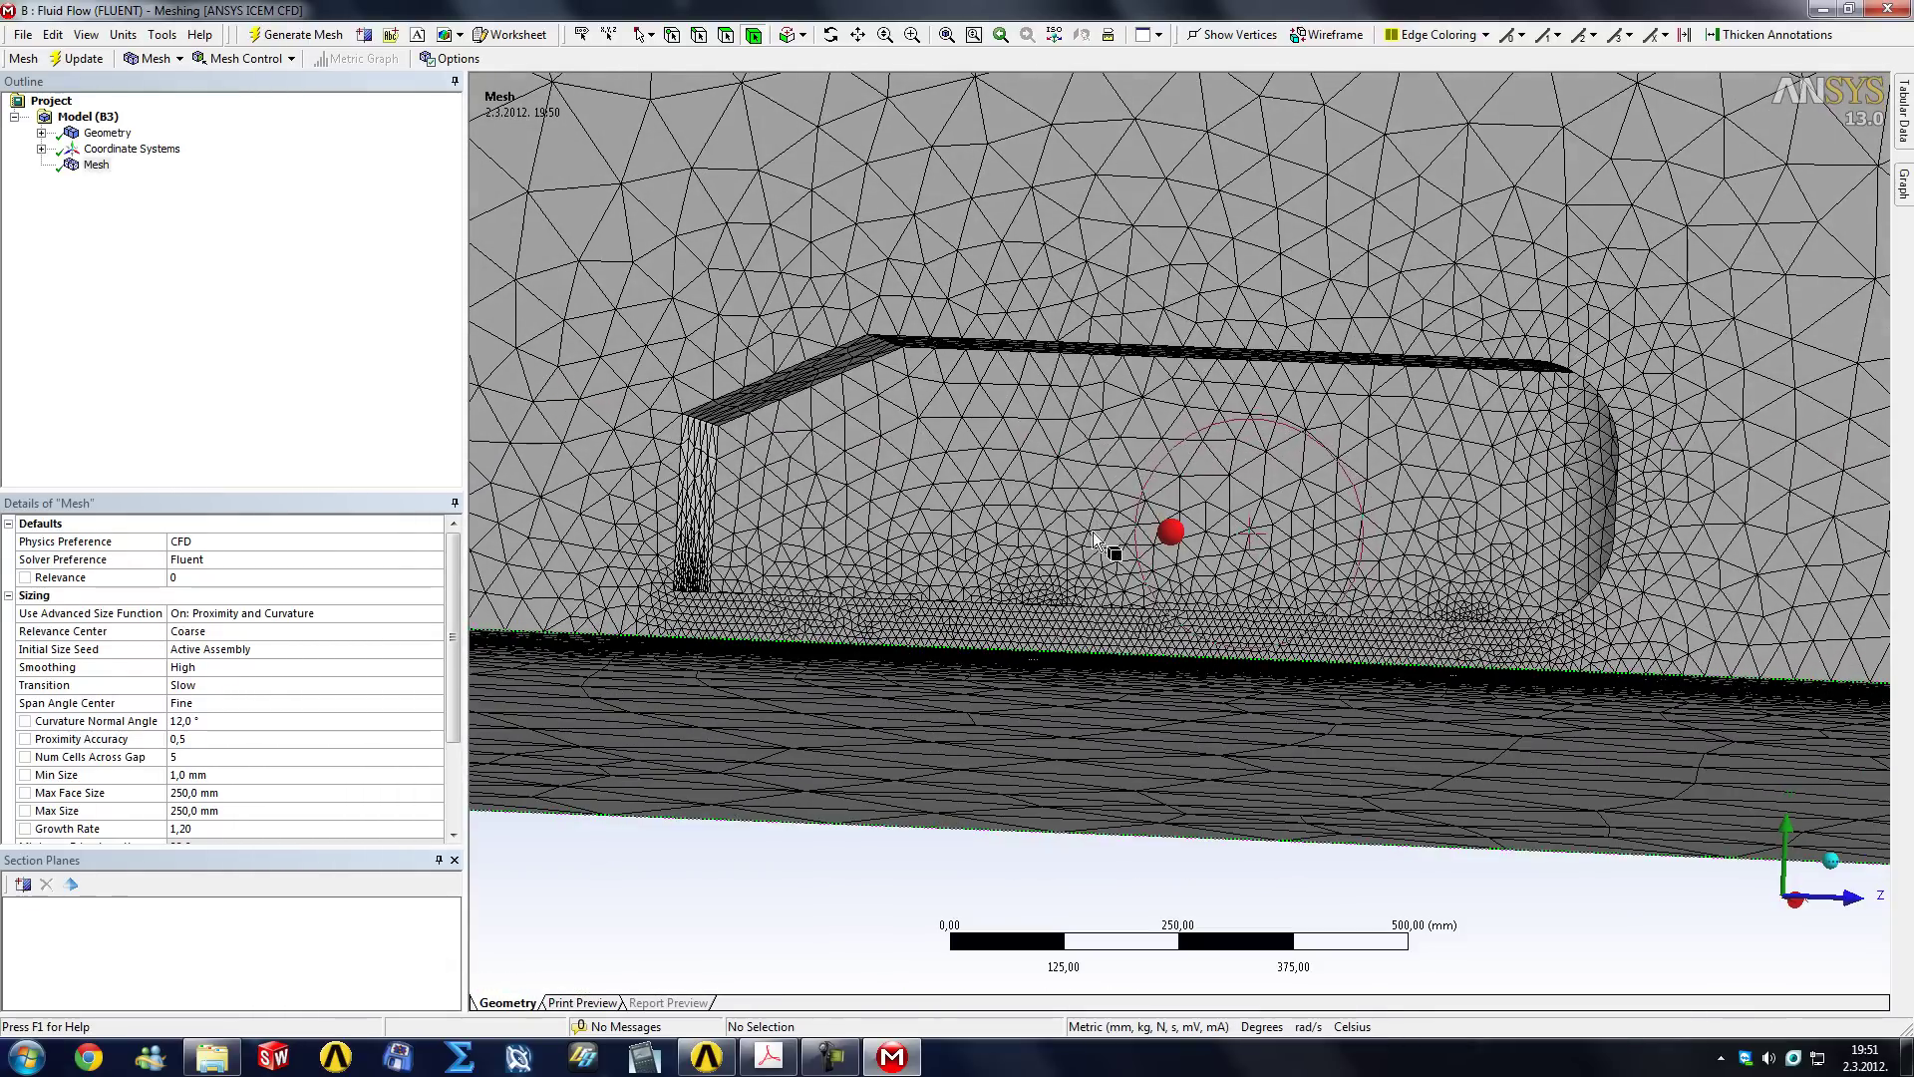
Insert a sizing control on the cylindrical faces of the body's two legs with an element size of 2 mm.
right_click(99, 165)
mouse_move(144, 179)
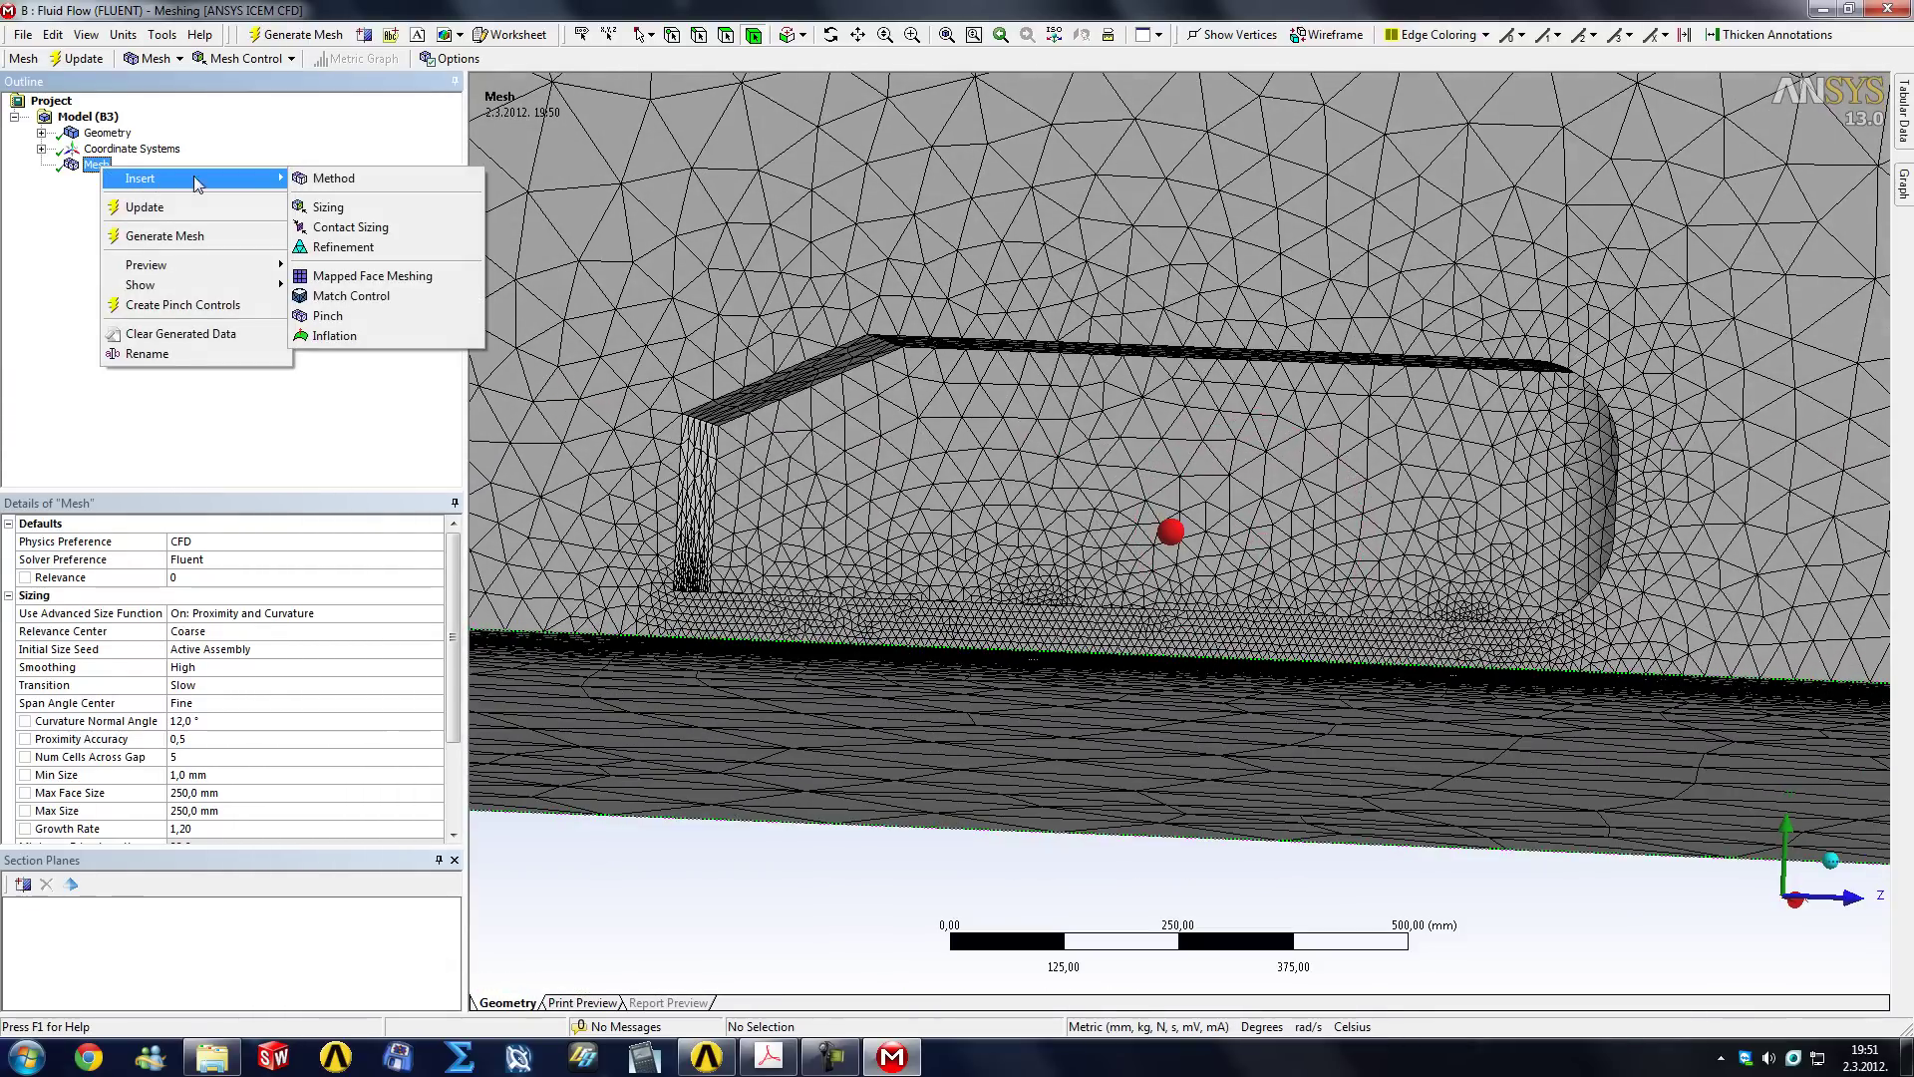
left_click(329, 207)
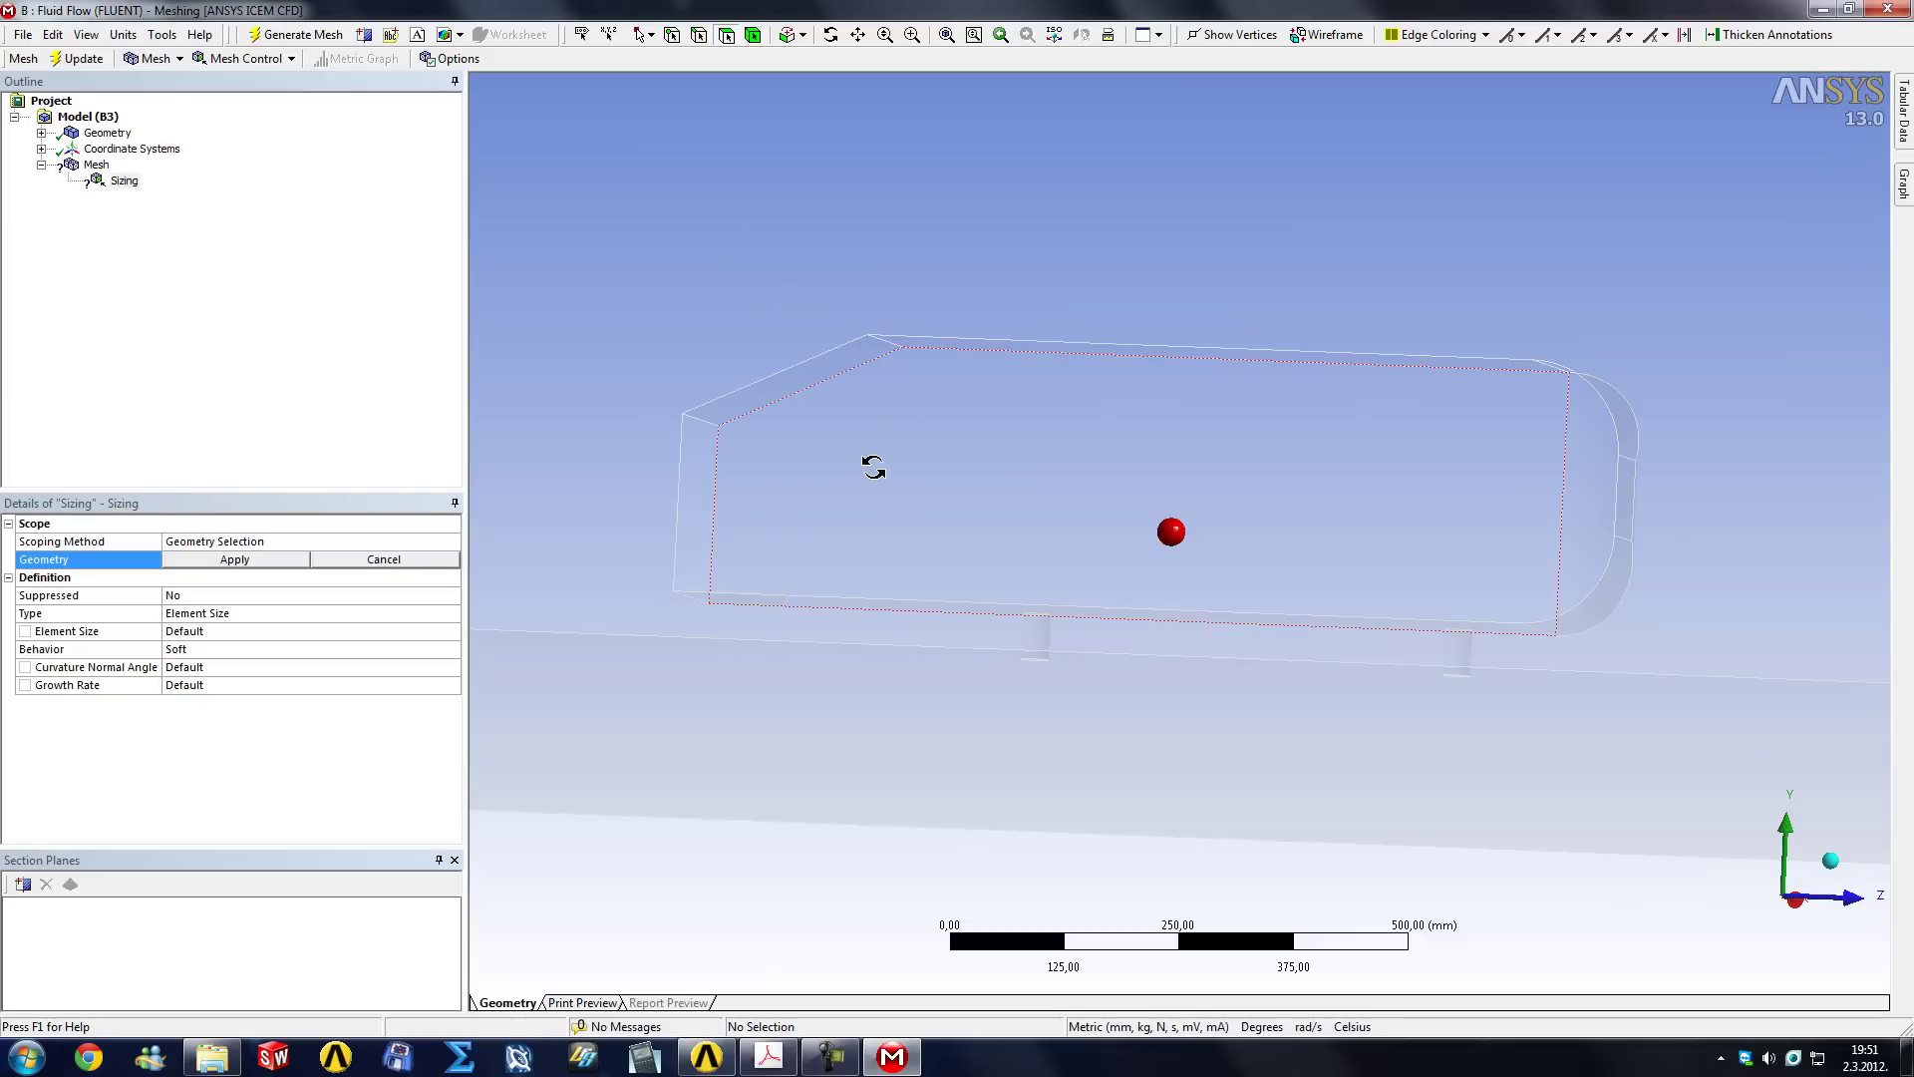
middle_click_drag(873, 466, 878, 550)
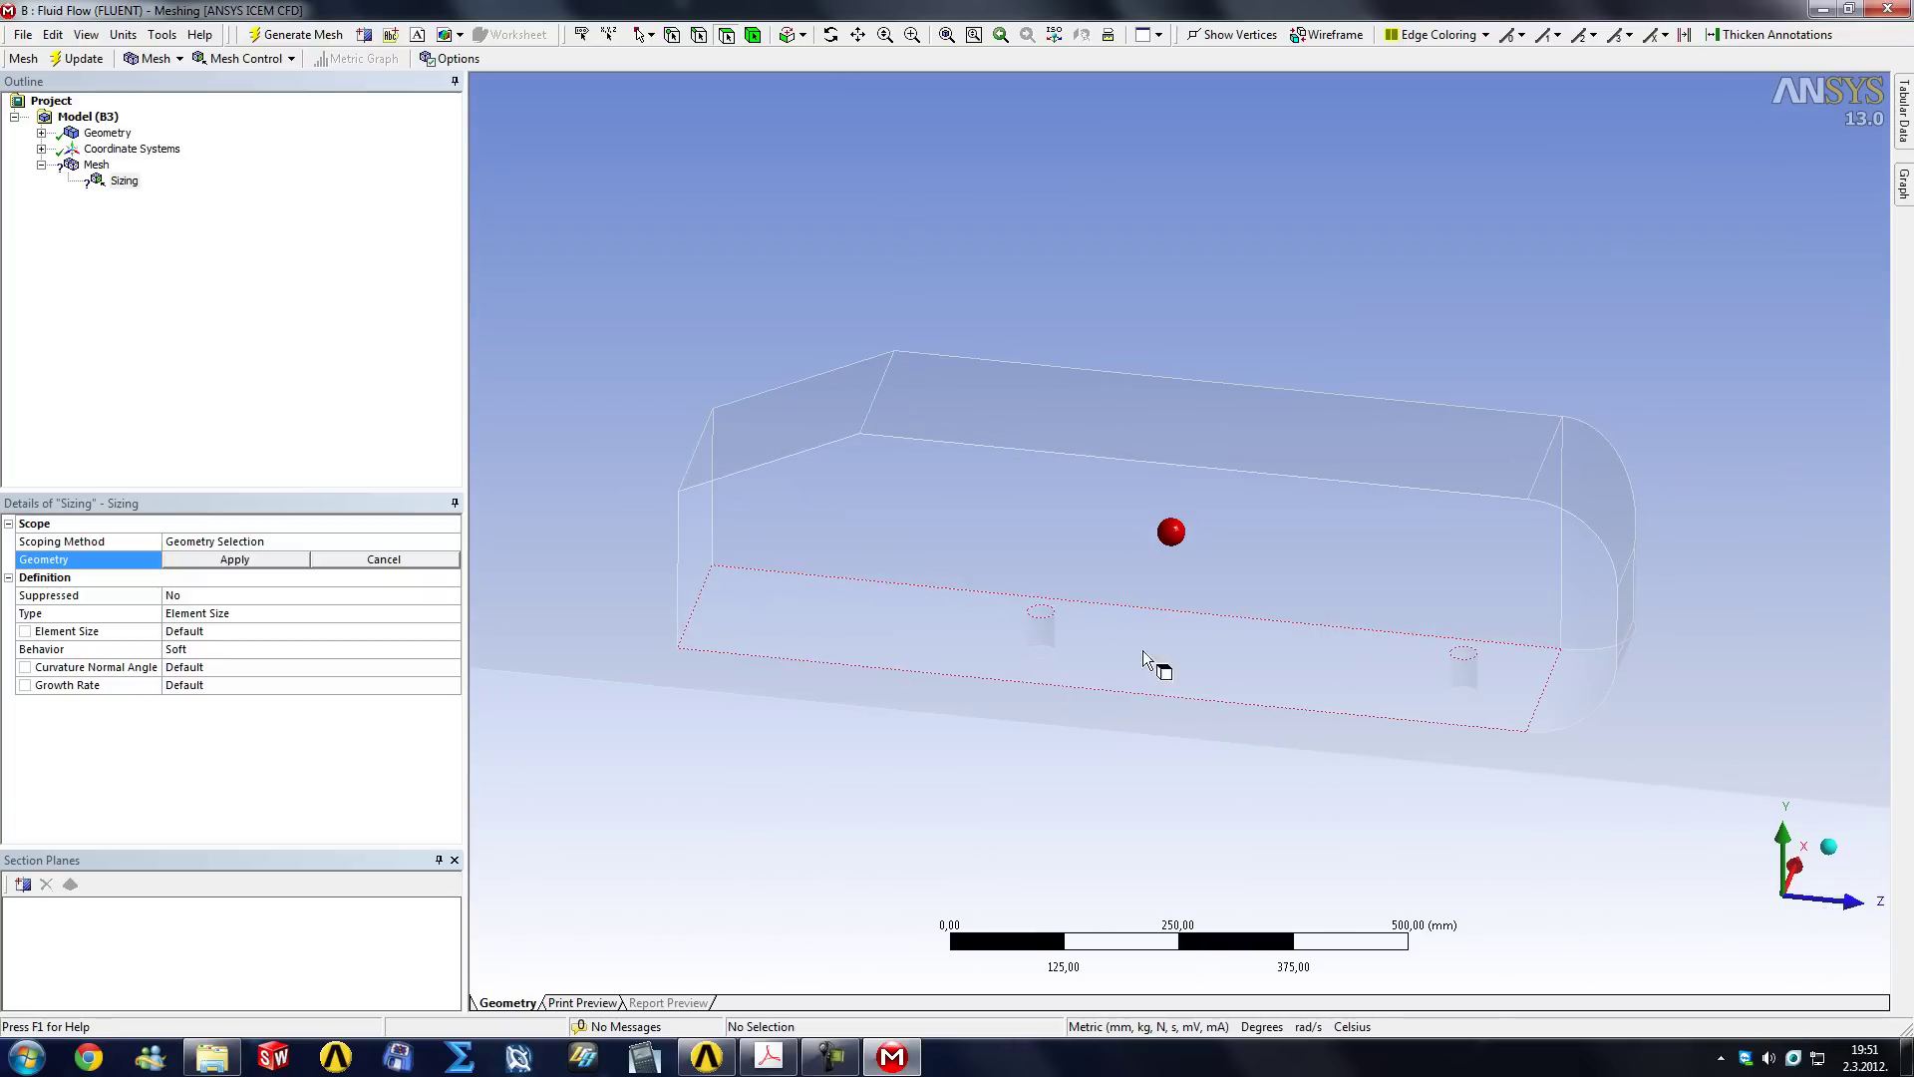
left_click(1045, 612)
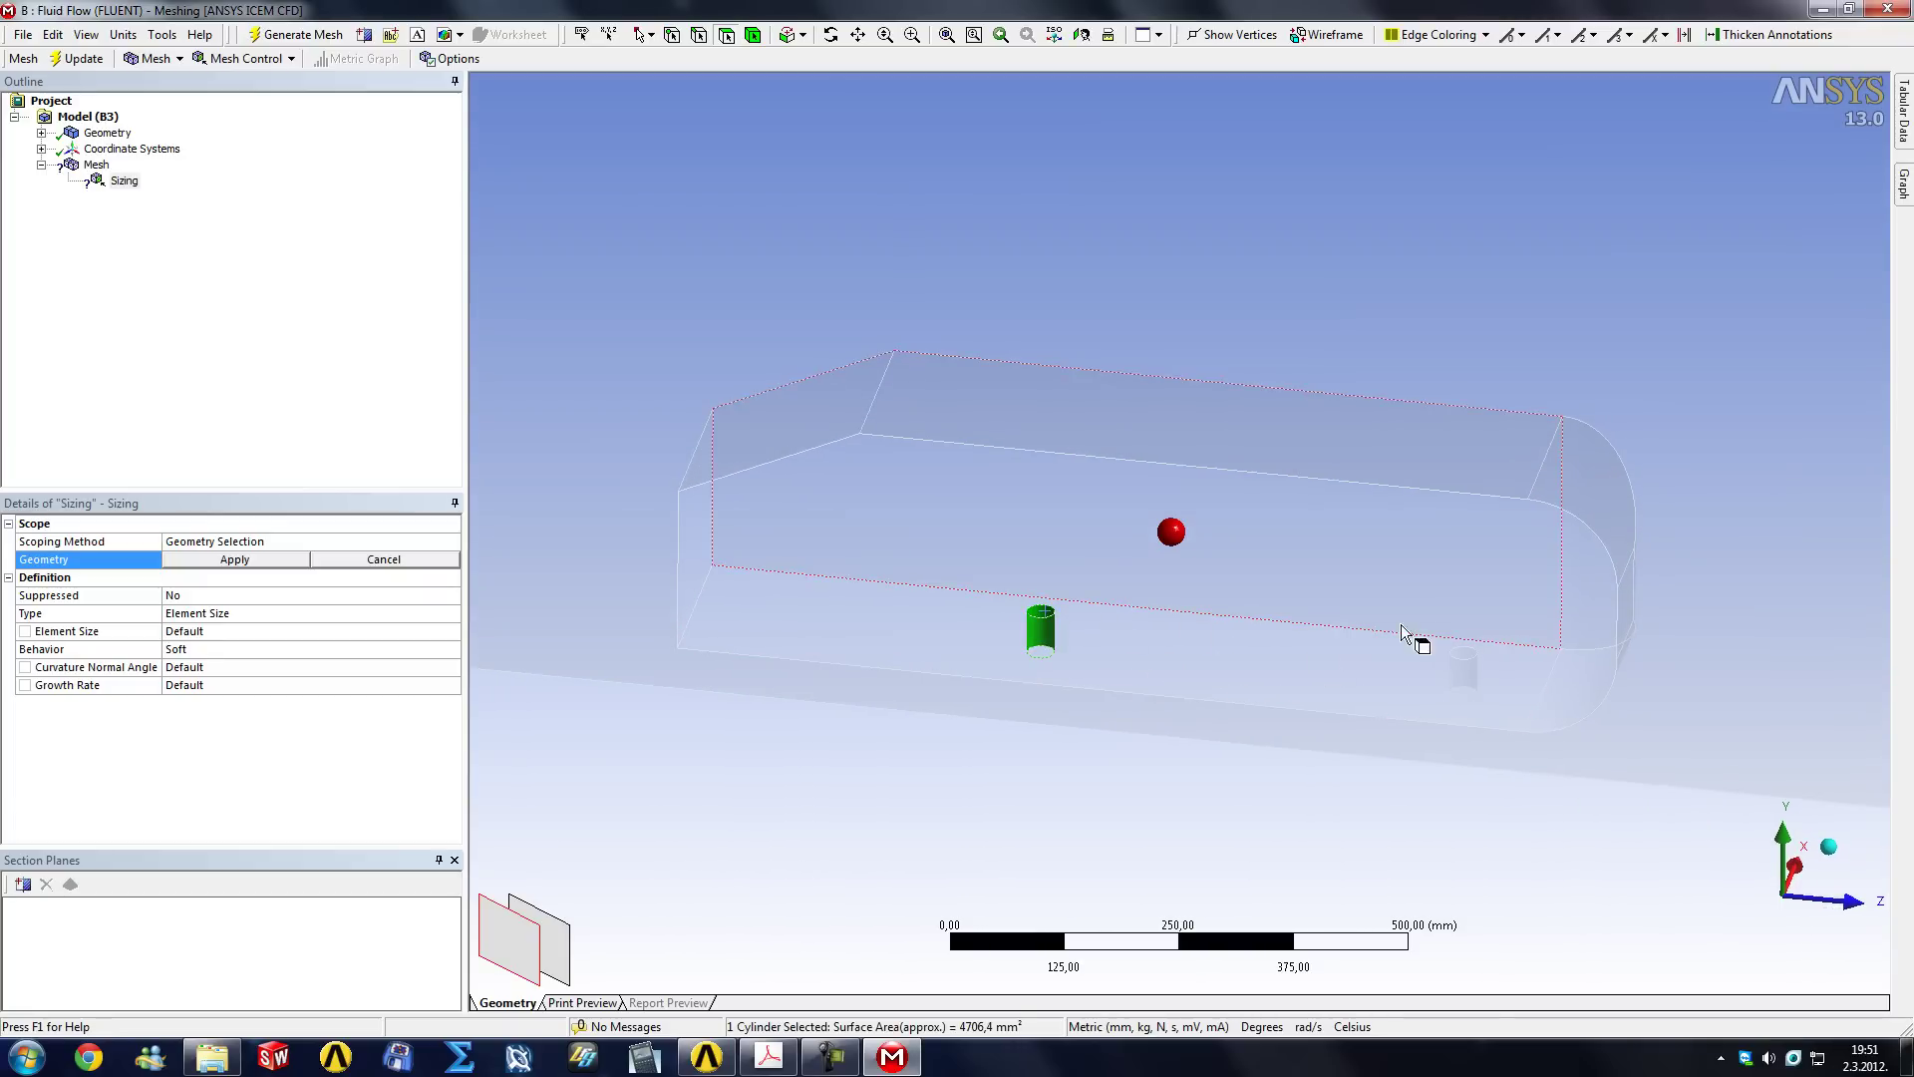
left_click(1465, 662, "ctrl")
left_click(269, 561)
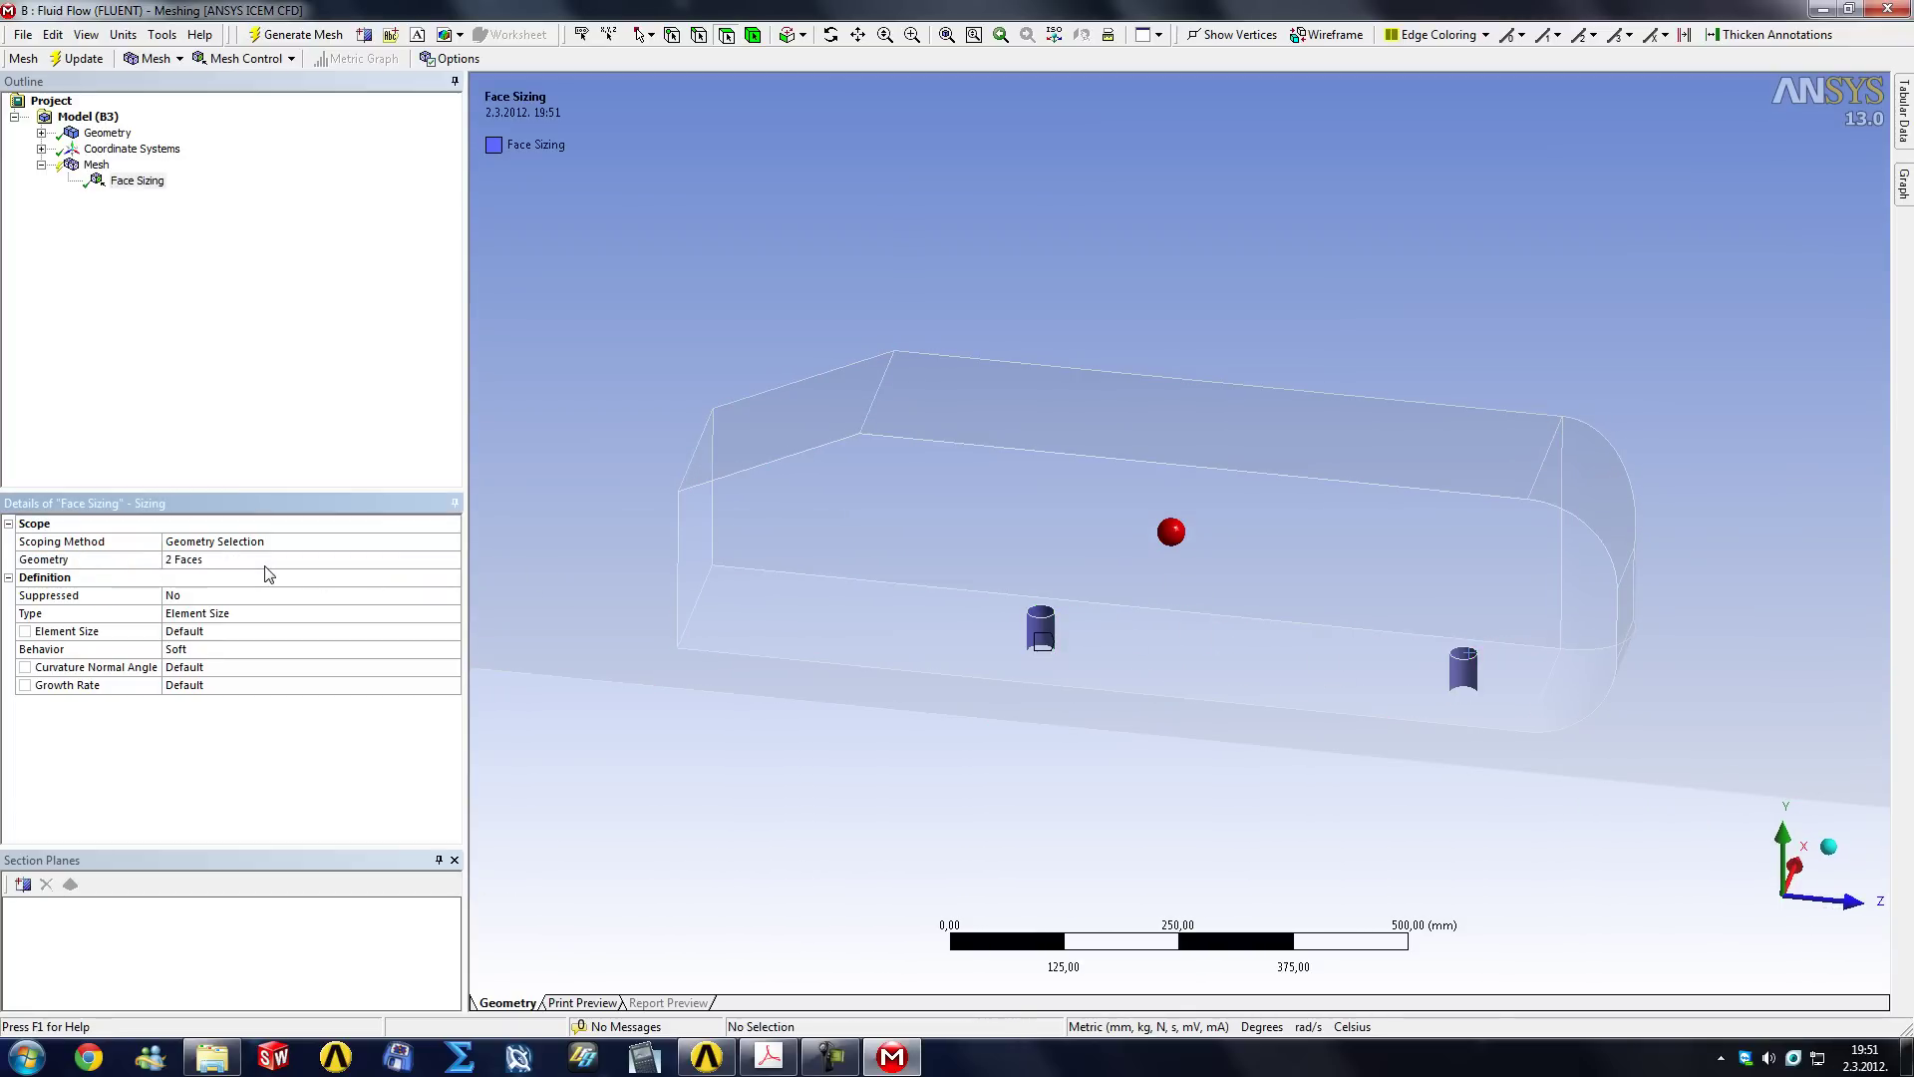
left_click(217, 633)
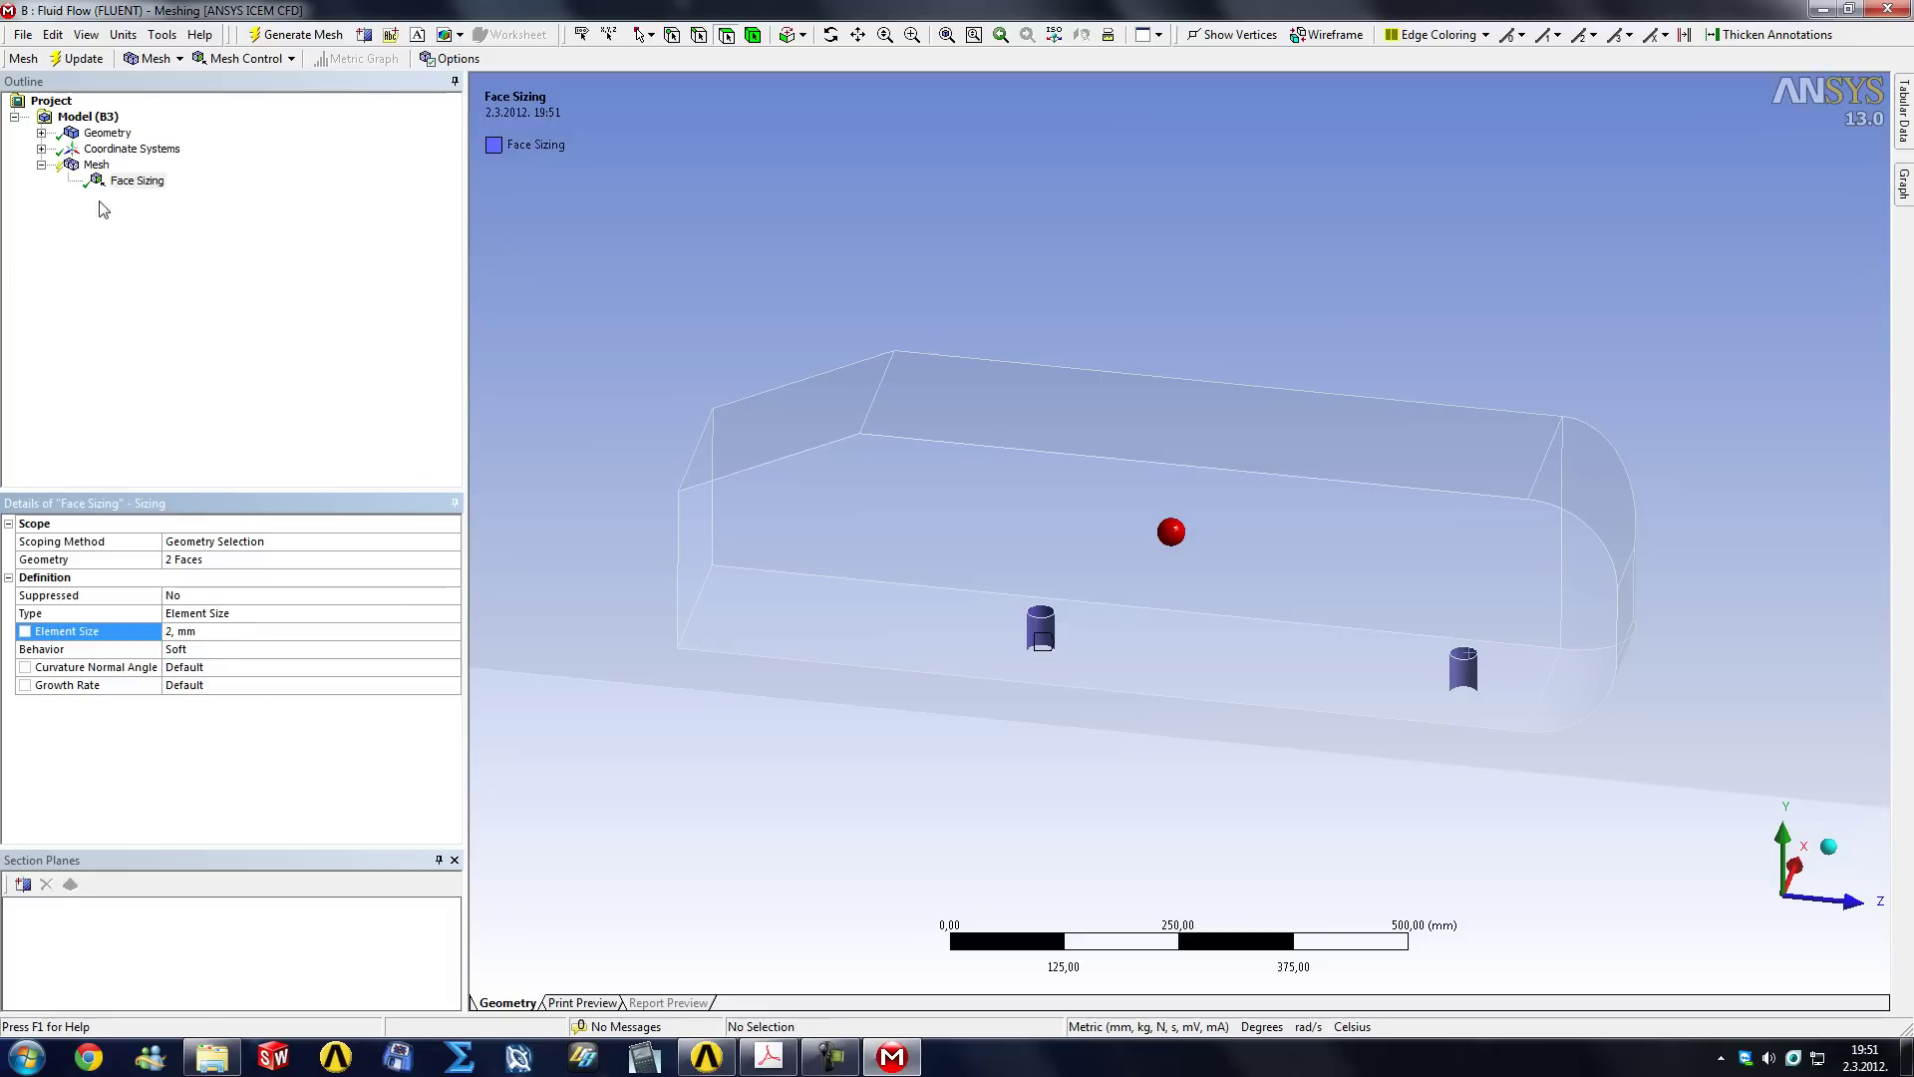
Insert a second sizing control on the mesh, scoped to the nine outer faces of the body without the legs.
left_click(93, 166)
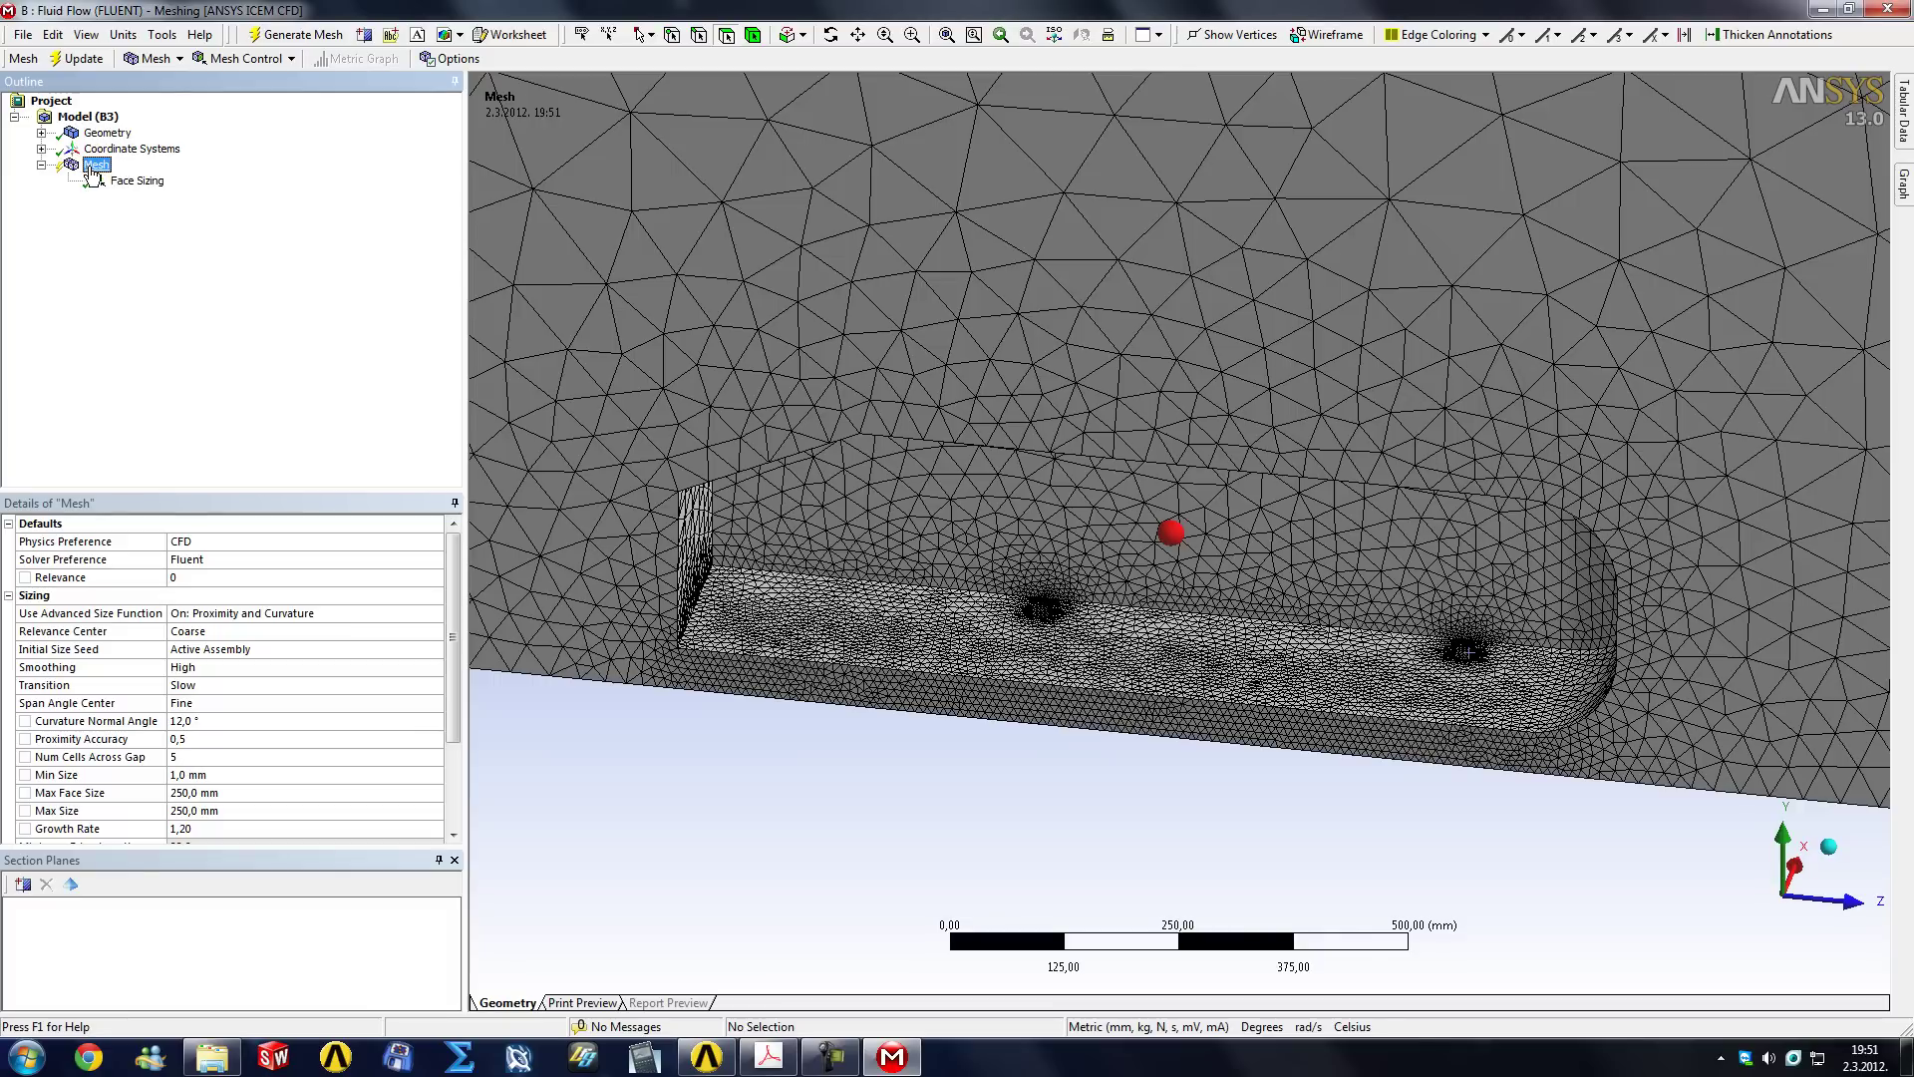
right_click(100, 174)
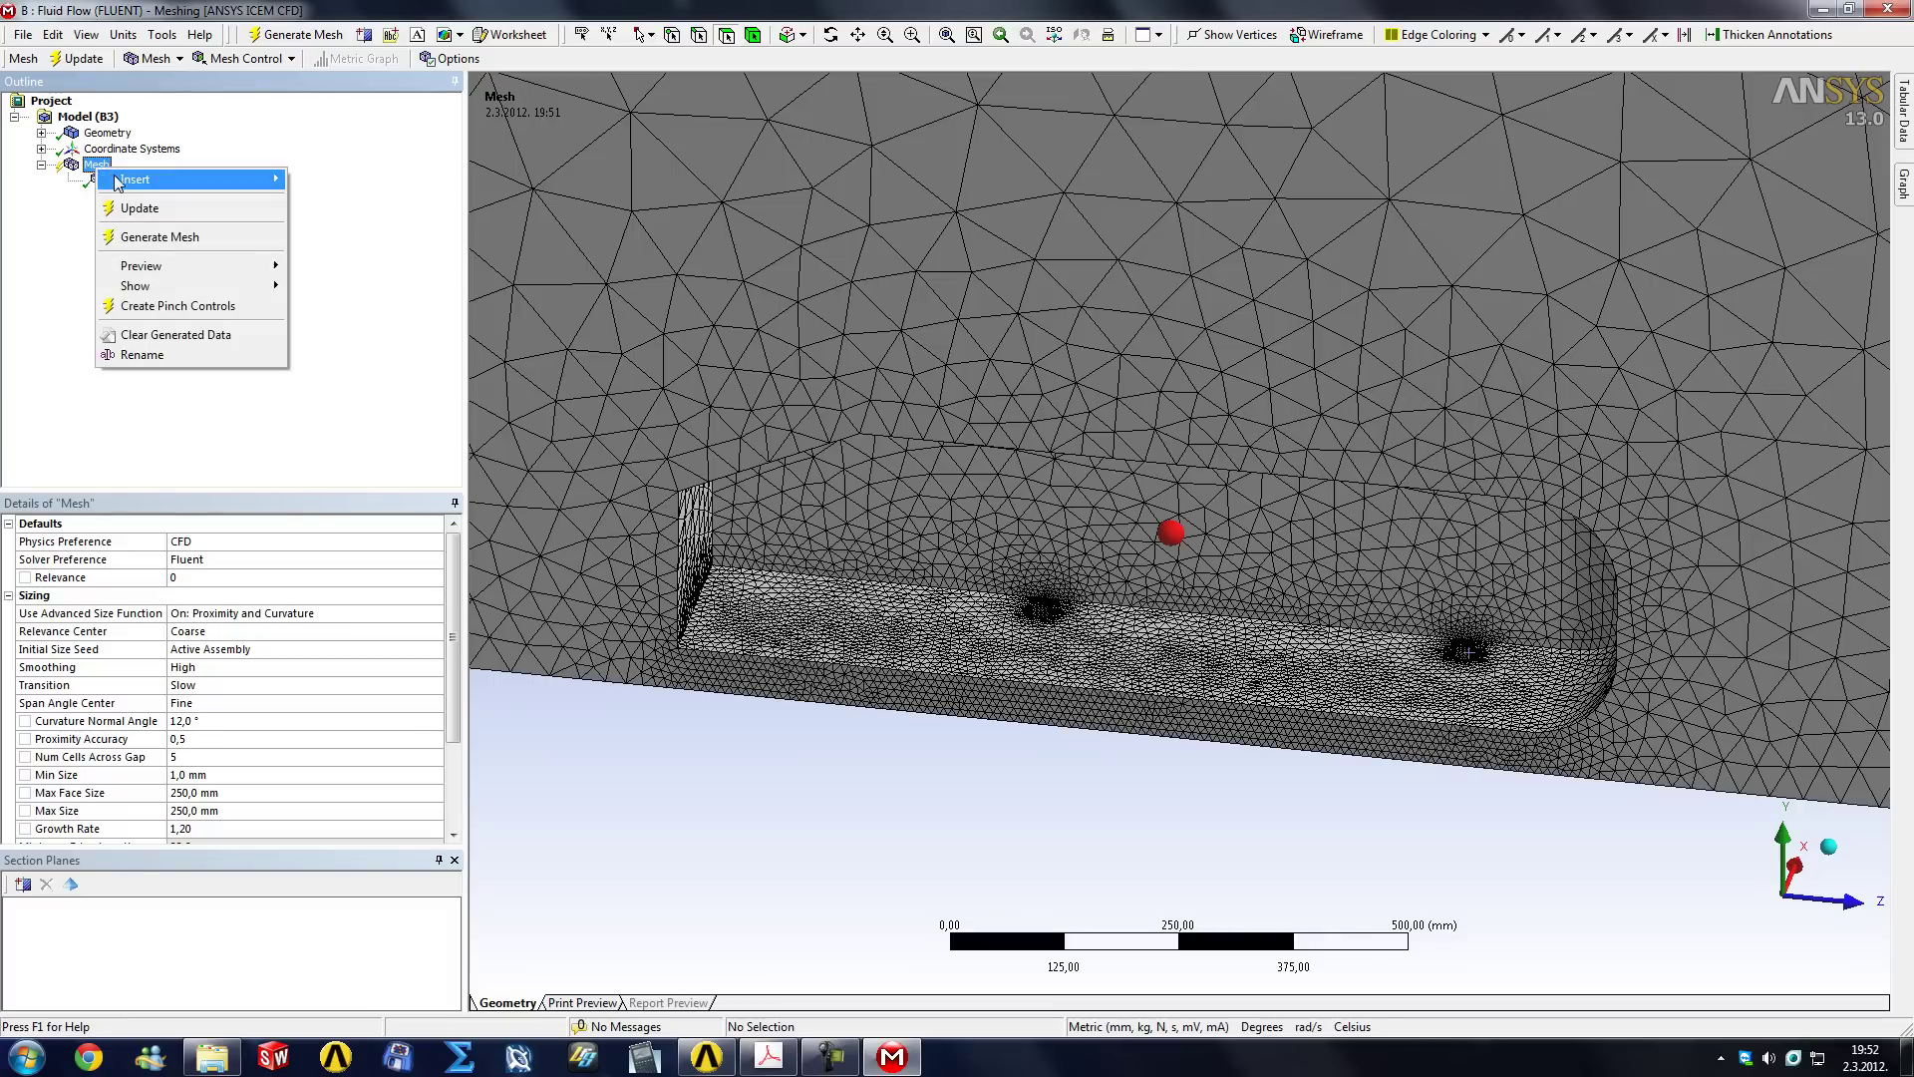
mouse_move(120, 180)
left_click(322, 207)
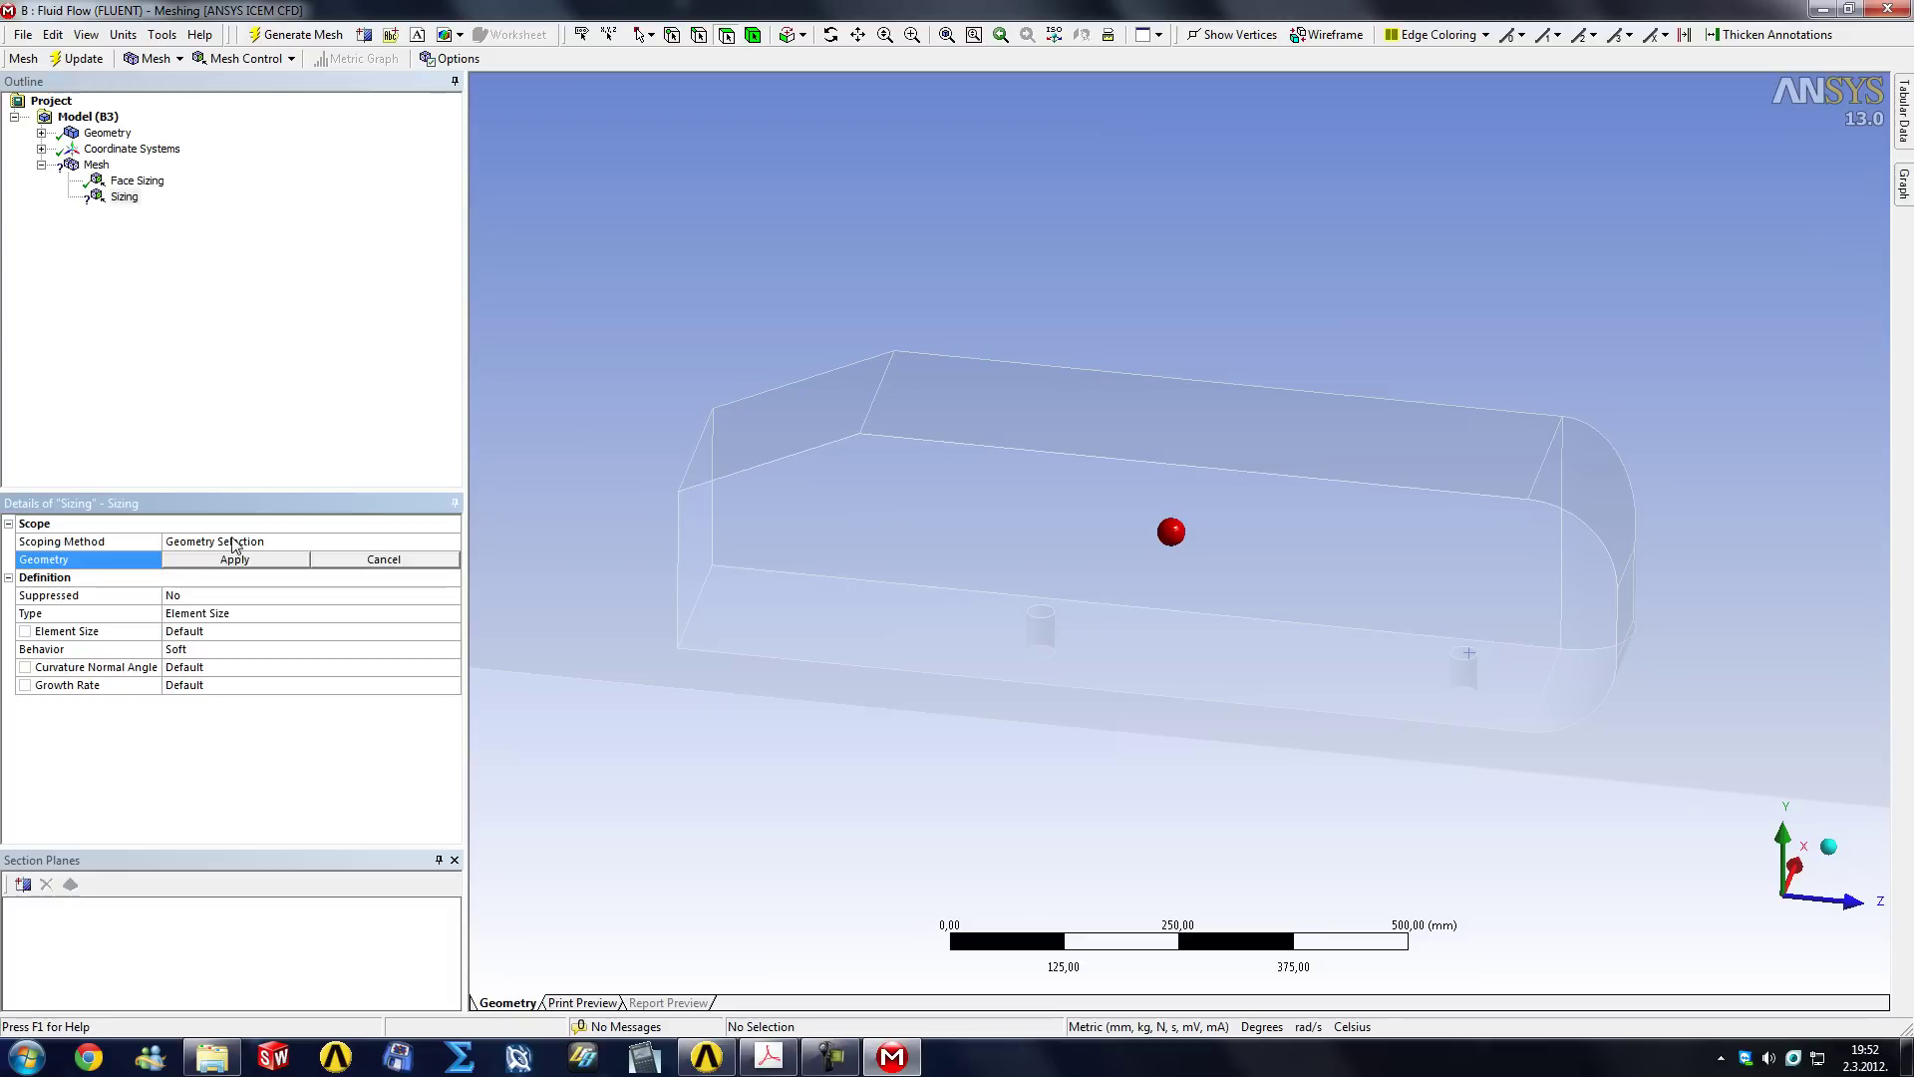
middle_click_drag(654, 402, 690, 516)
left_click(690, 516)
left_click(769, 427, "ctrl")
left_click(903, 367, "ctrl")
left_click(958, 410, "ctrl")
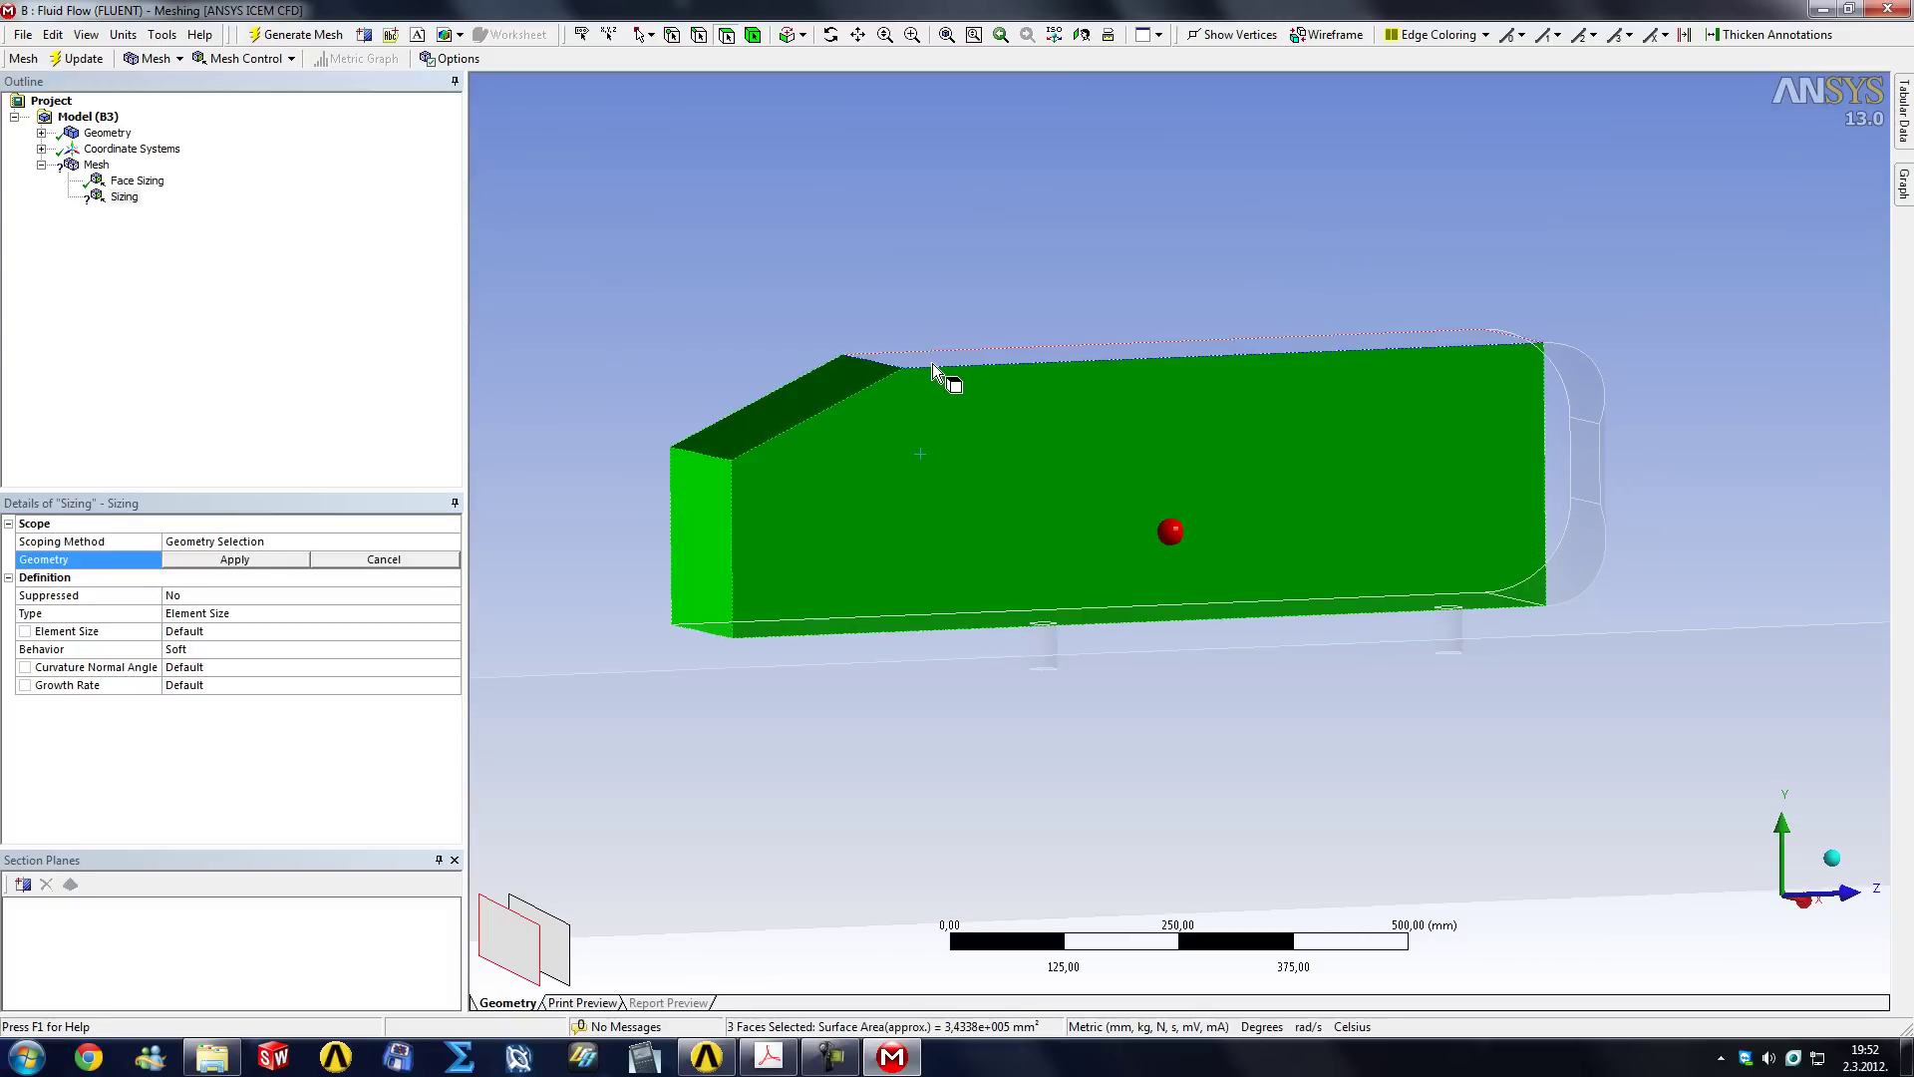
middle_click_drag(948, 385, 1490, 447)
left_click(1490, 447, "ctrl")
left_click(1551, 415, "ctrl")
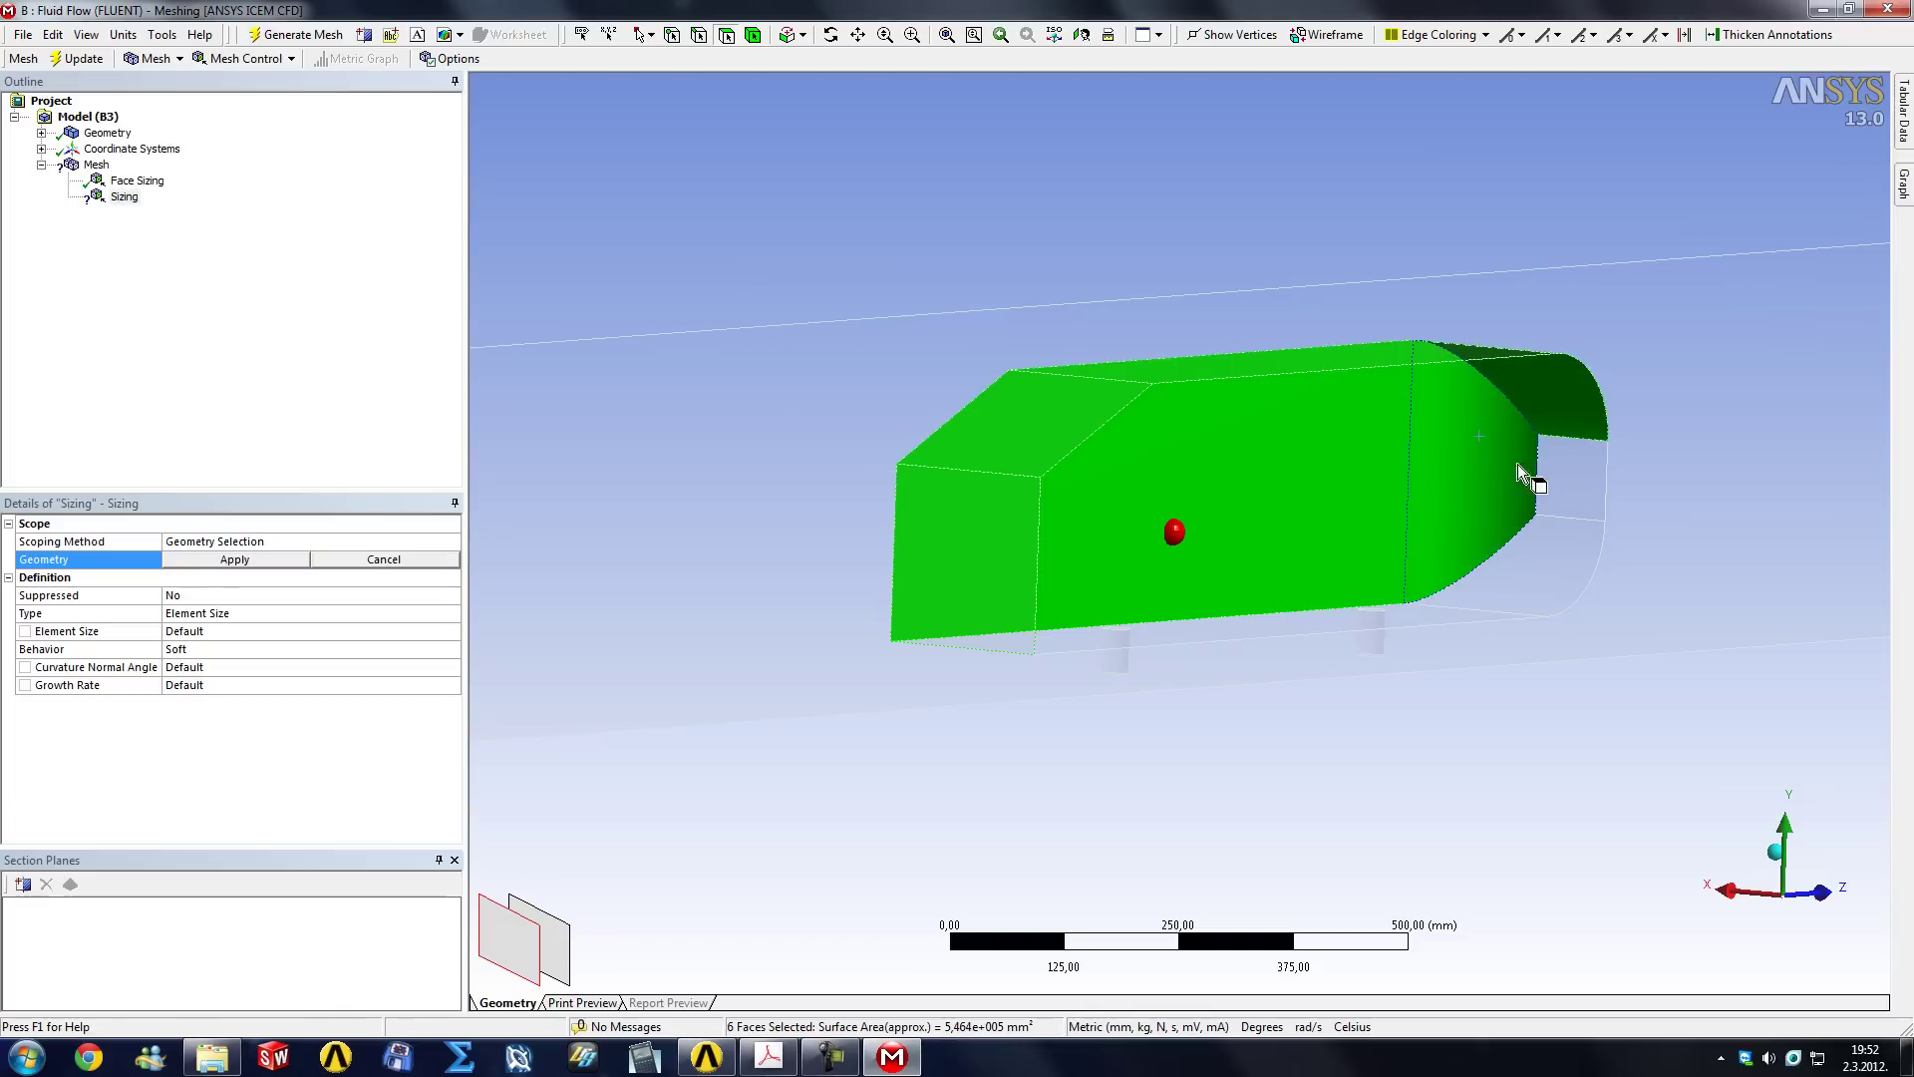
left_click(1561, 563, "ctrl")
middle_click_drag(1367, 483, 1013, 598)
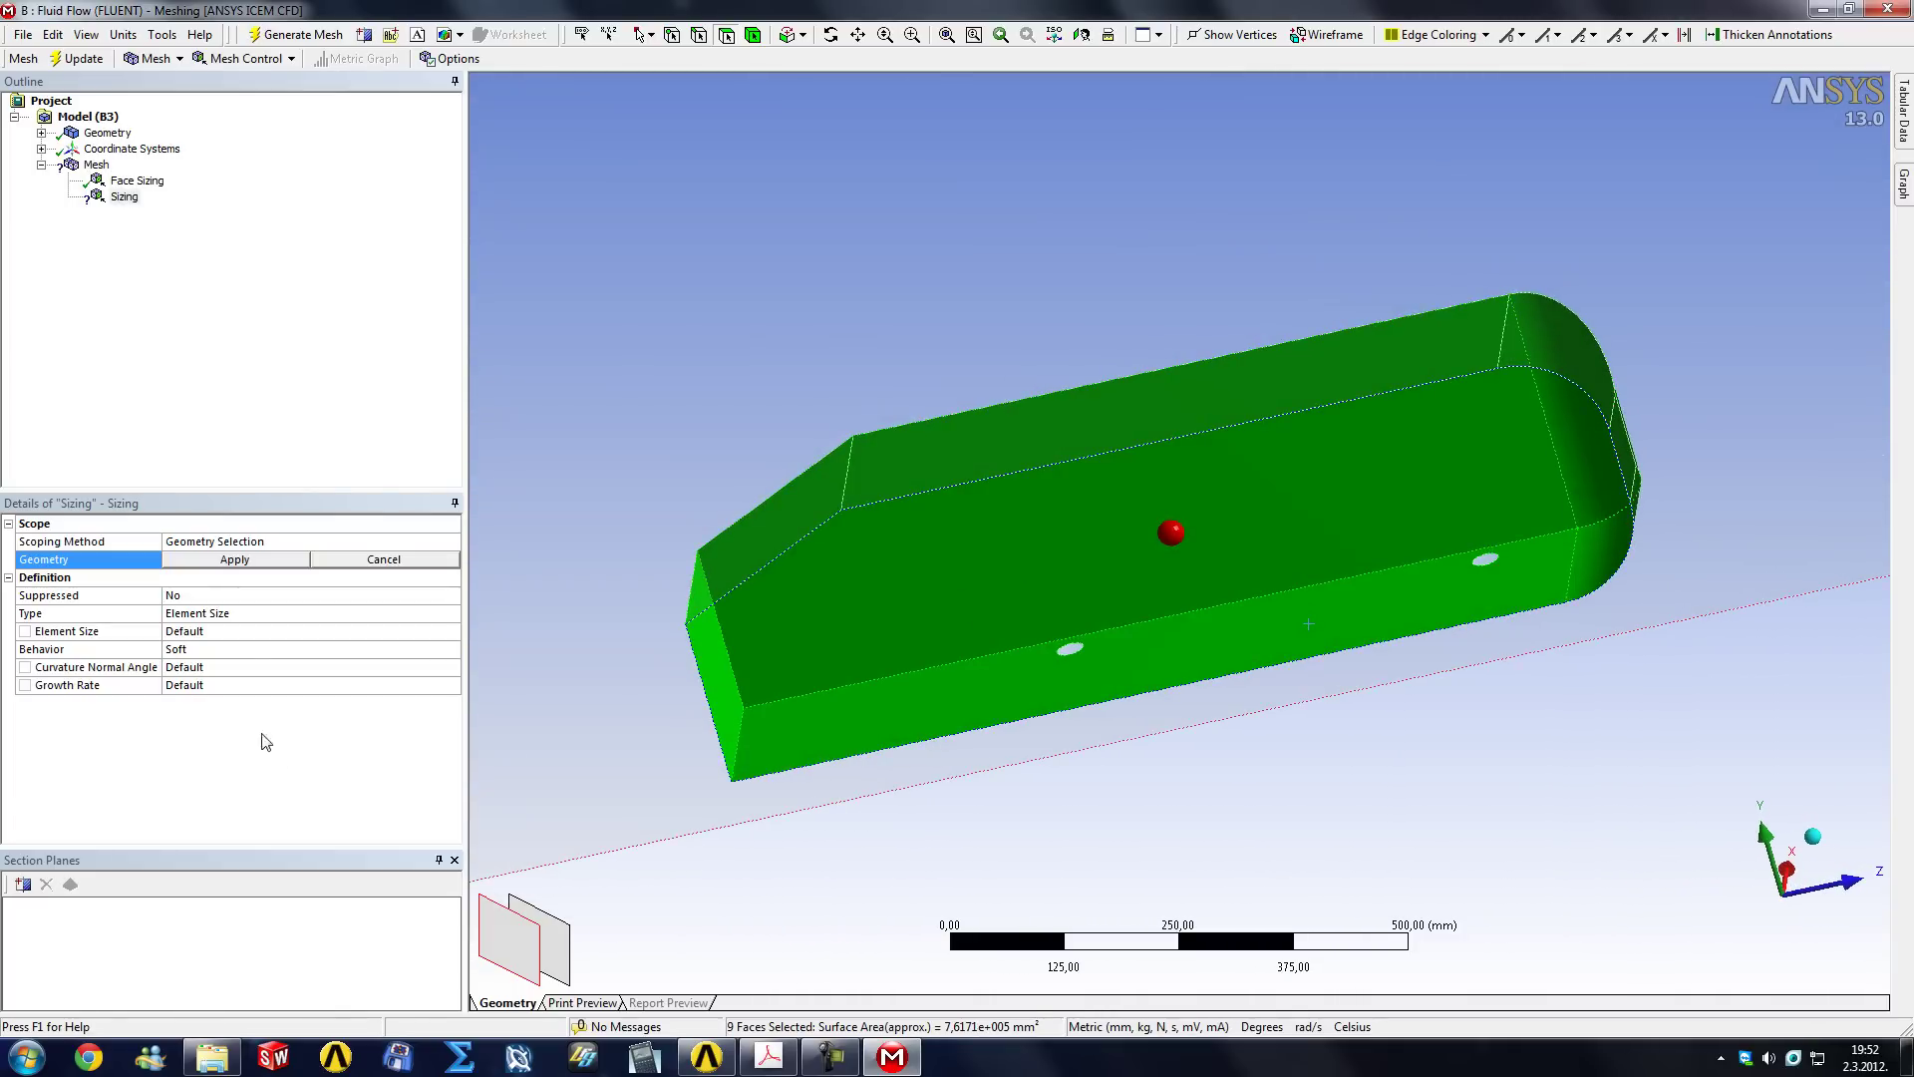
left_click(234, 560)
Set the element size of the body's face sizing to 10 mm and update the mesh.
left_click(212, 615)
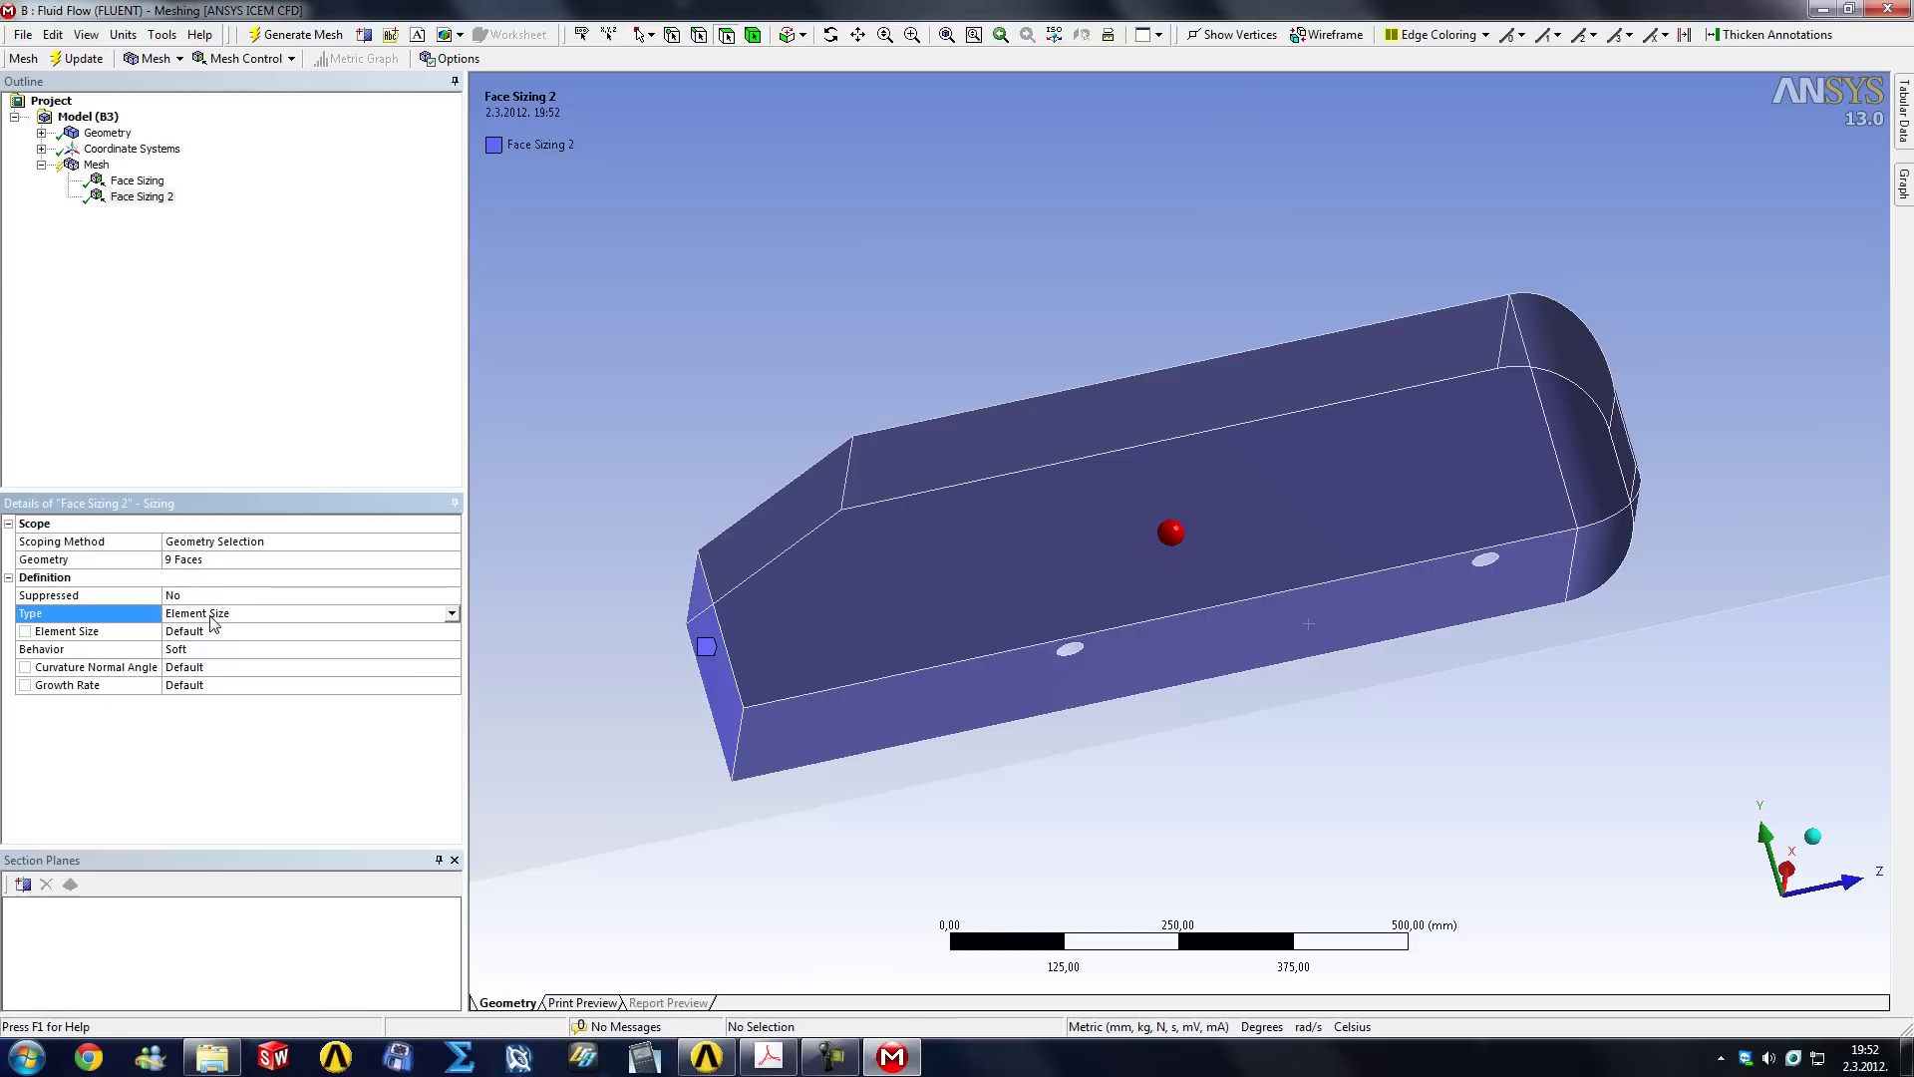
left_click(205, 632)
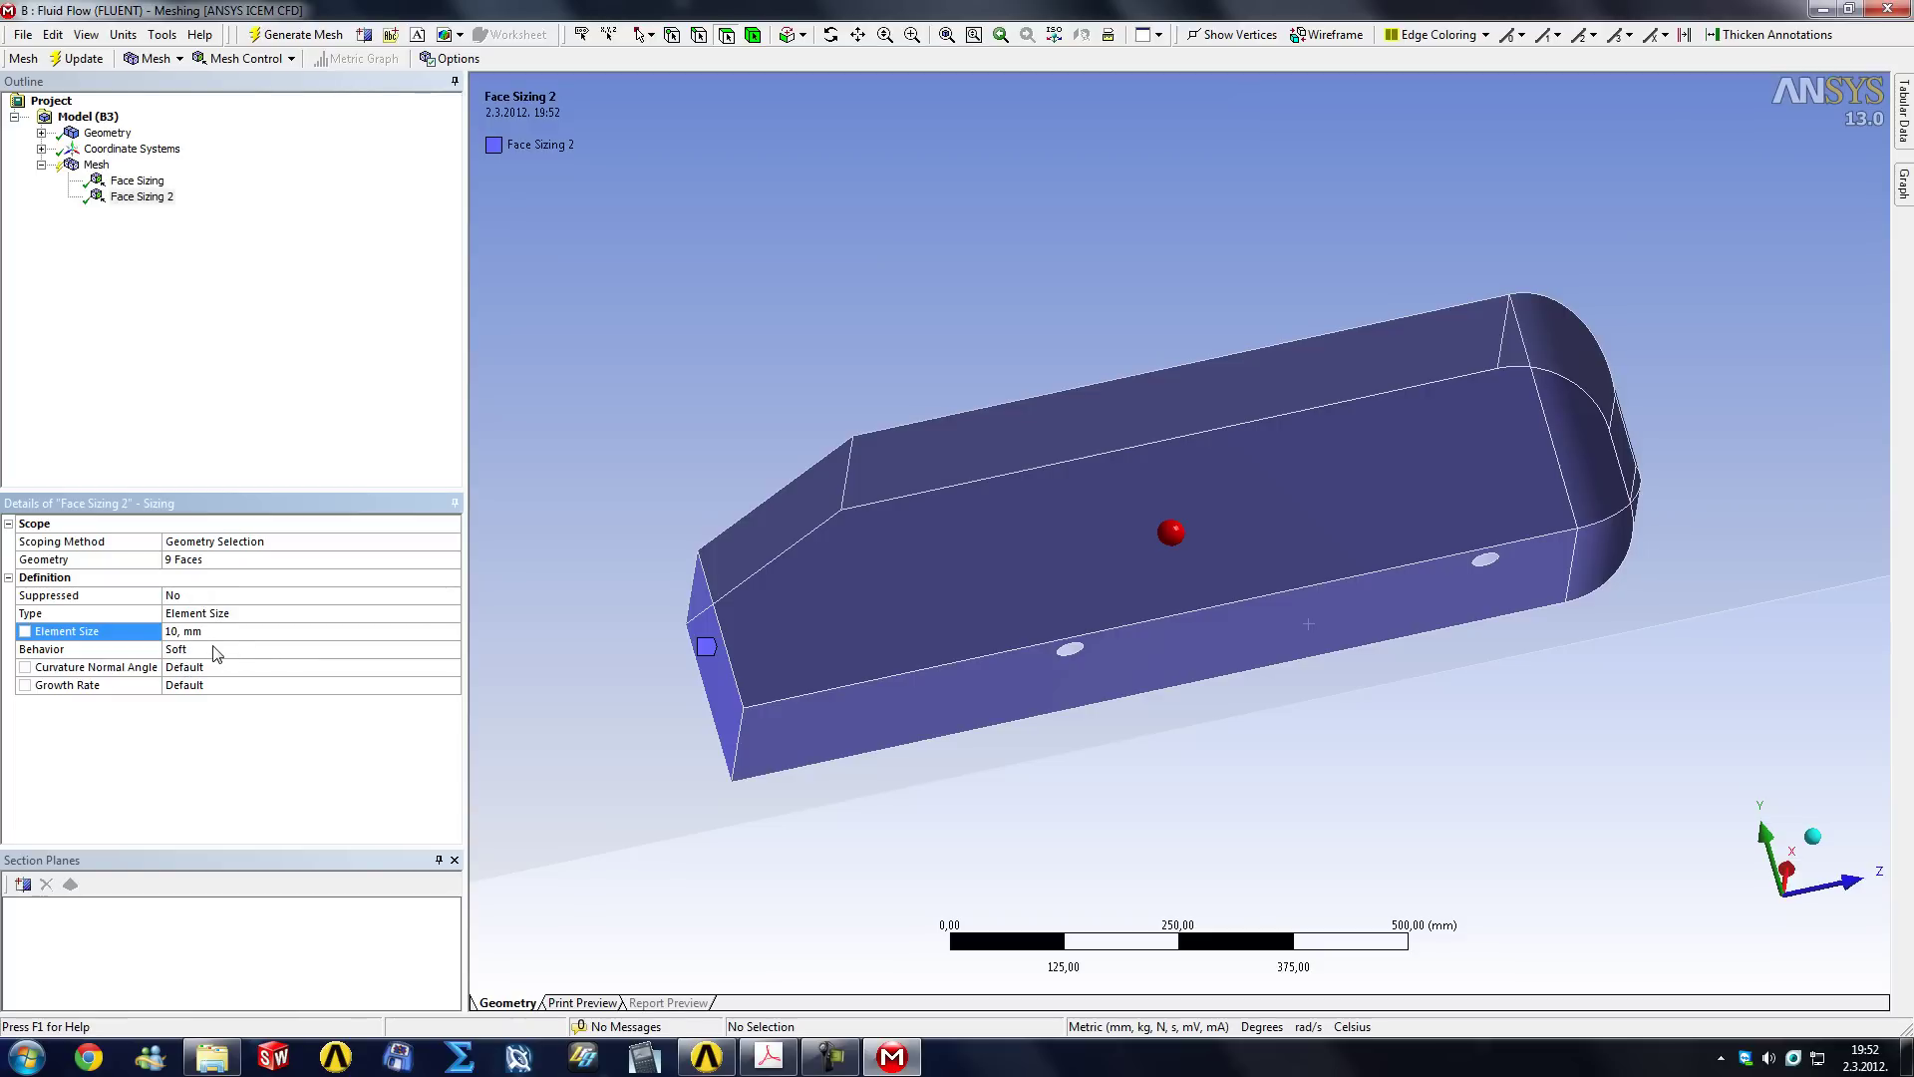
left_click(92, 164)
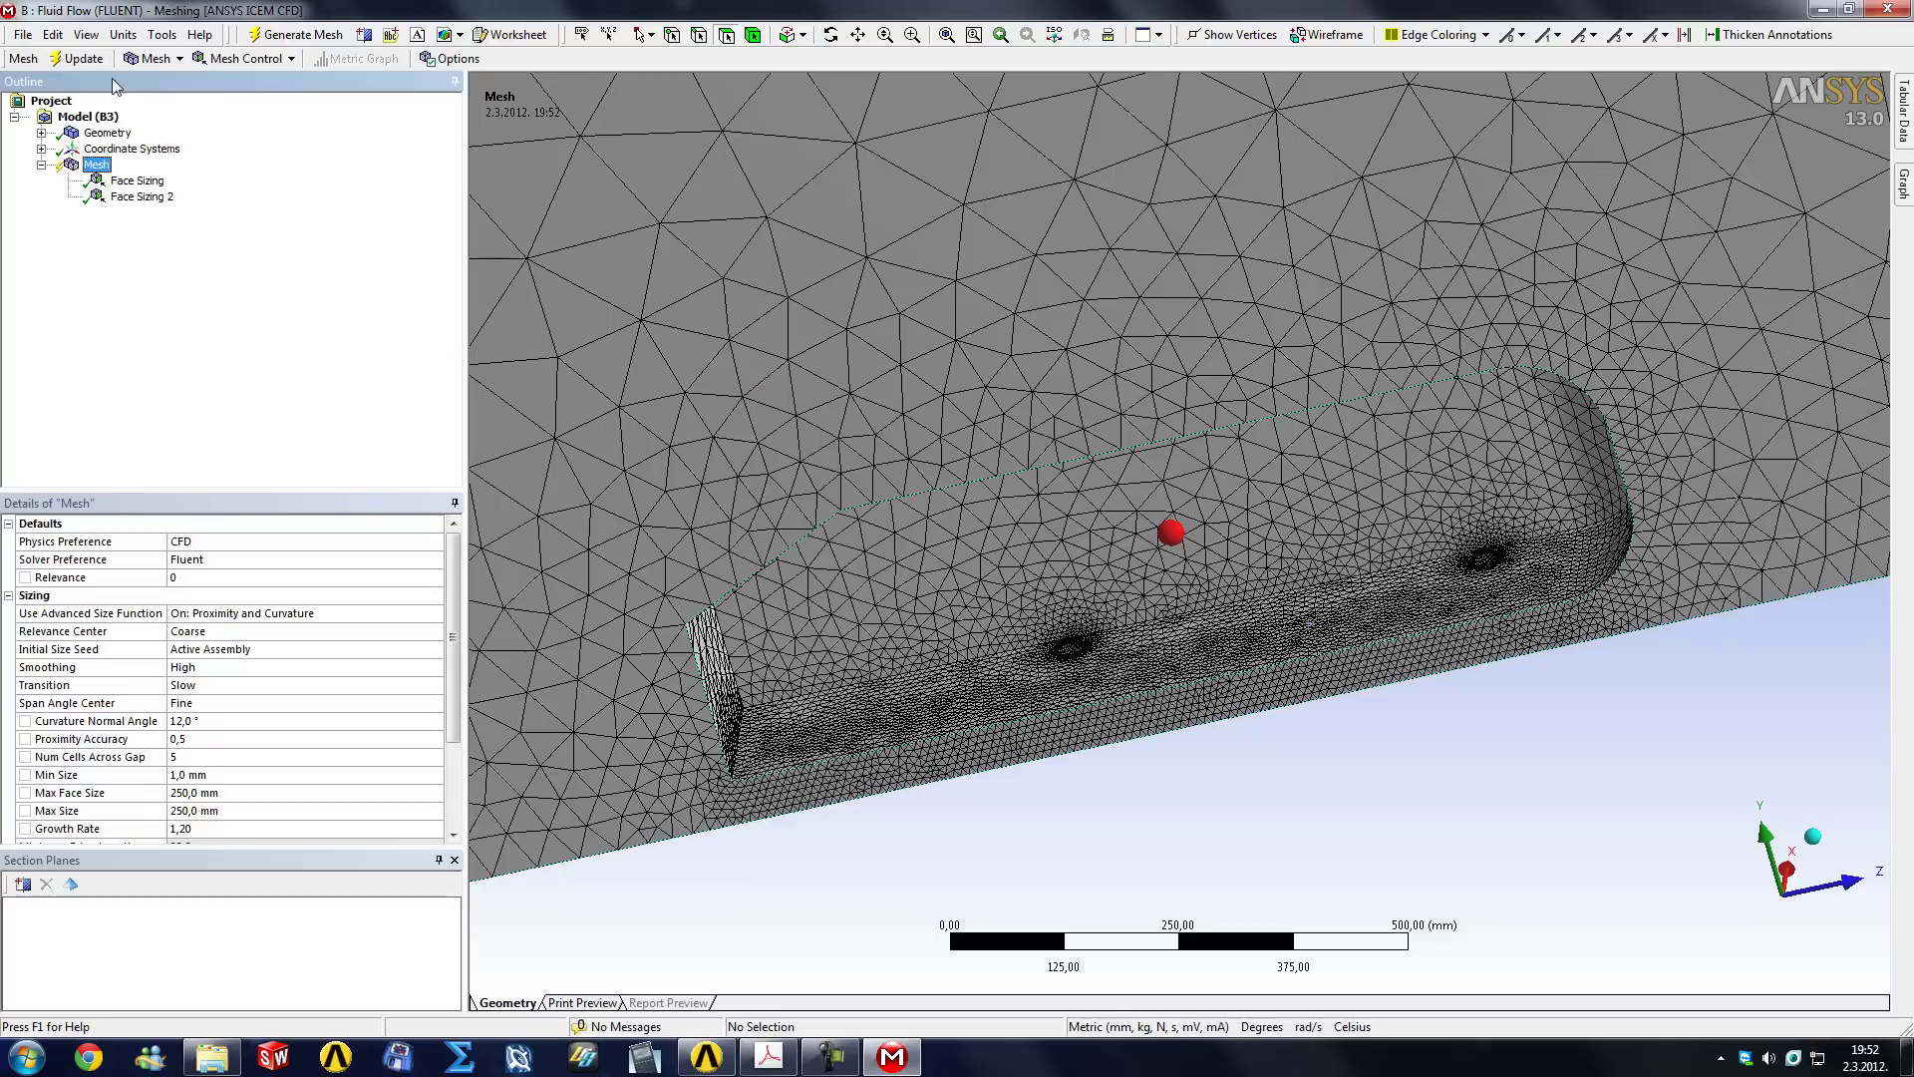
left_click(77, 62)
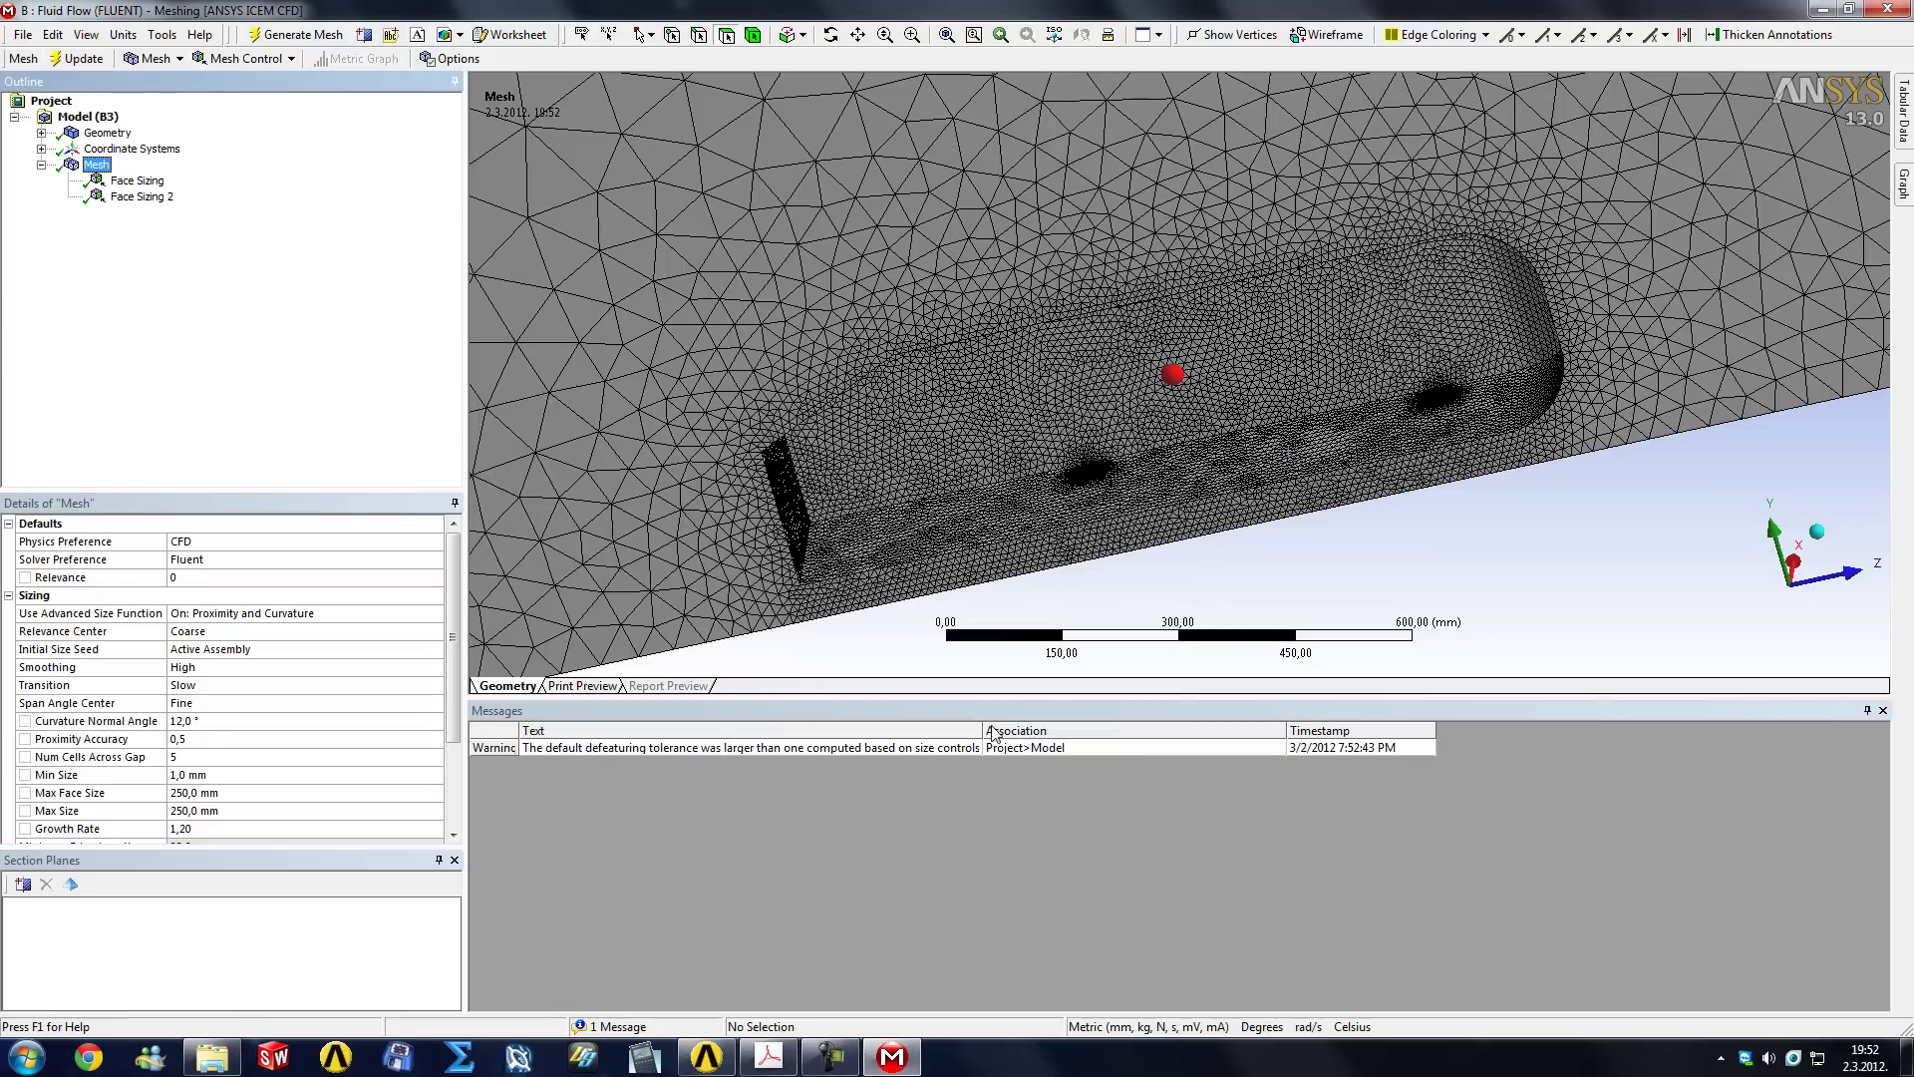
Show more of the warning message's text and open the mesh's Defeaturing settings.
left_click_drag(982, 729, 1029, 730)
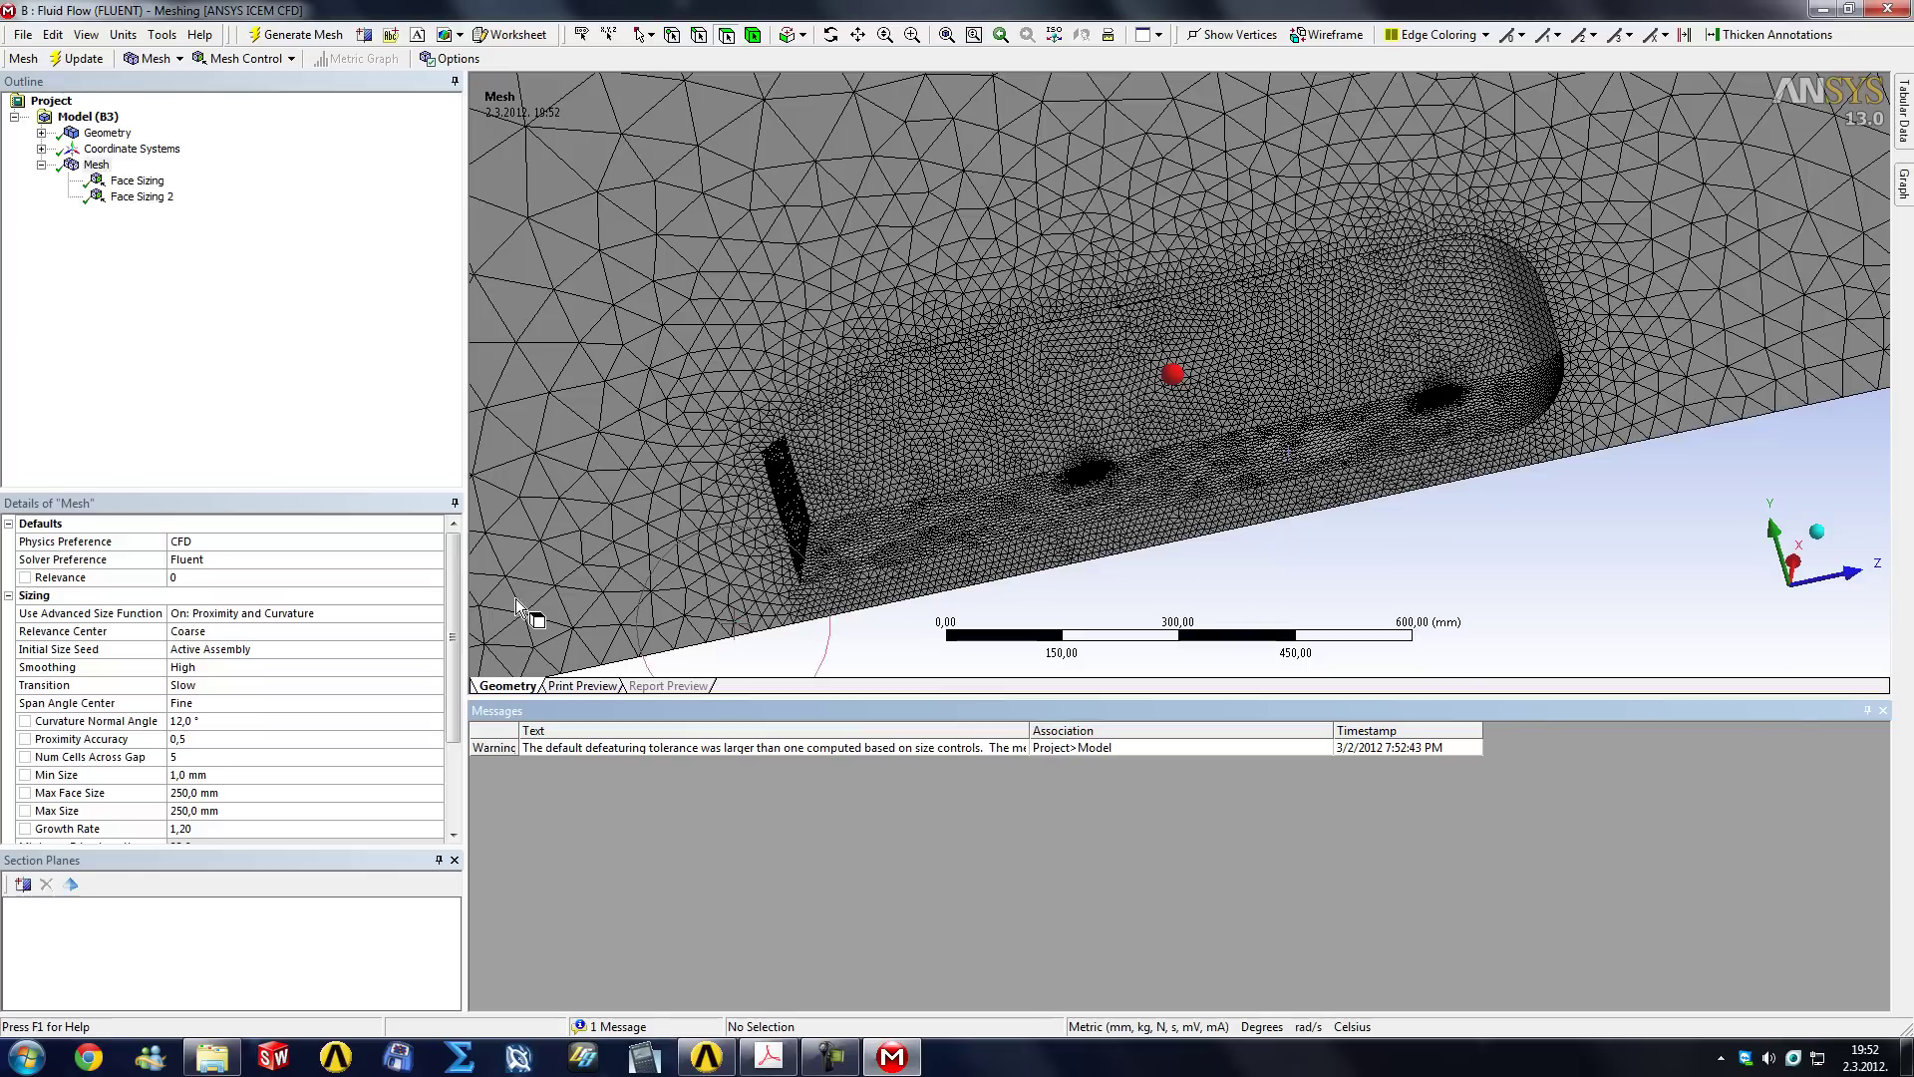
left_click_drag(454, 571, 342, 699)
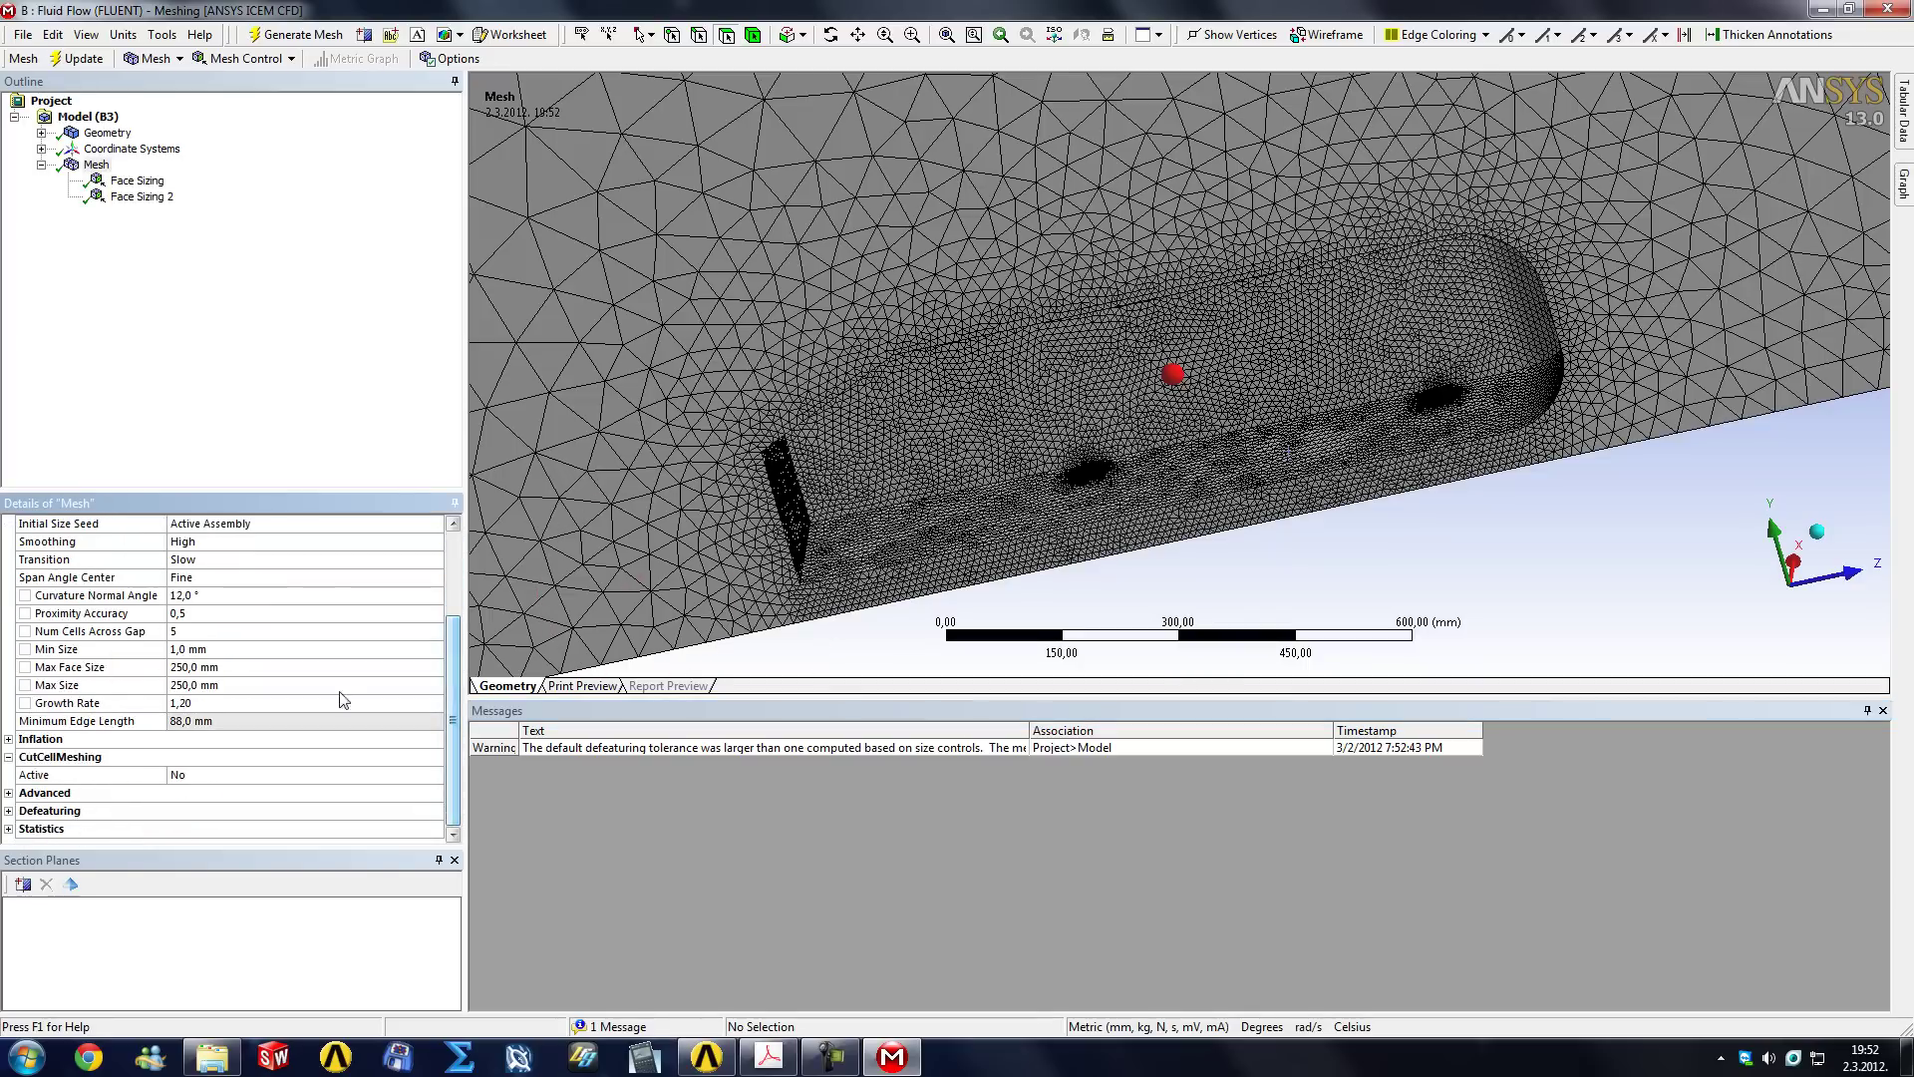
left_click(9, 811)
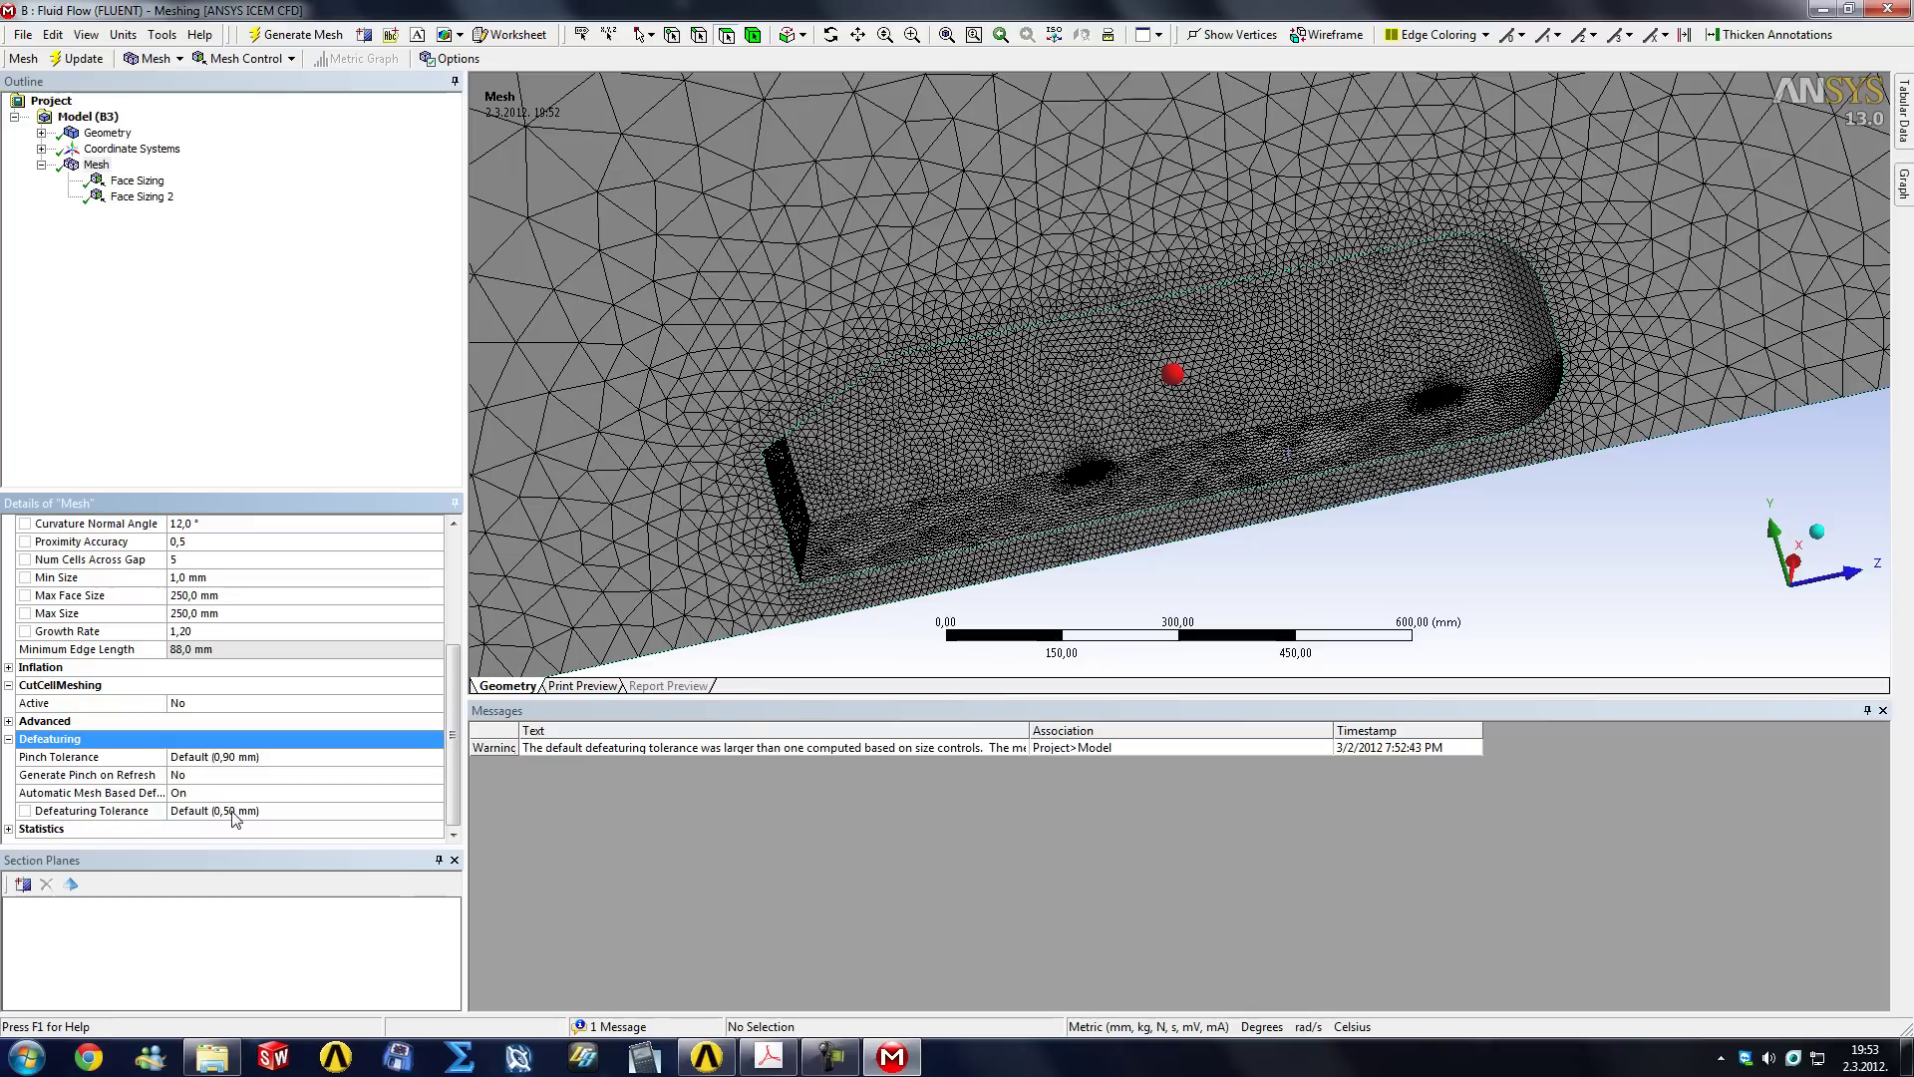
Set the Defeaturing Tolerance of the mesh to 0,25 mm.
left_click(258, 812)
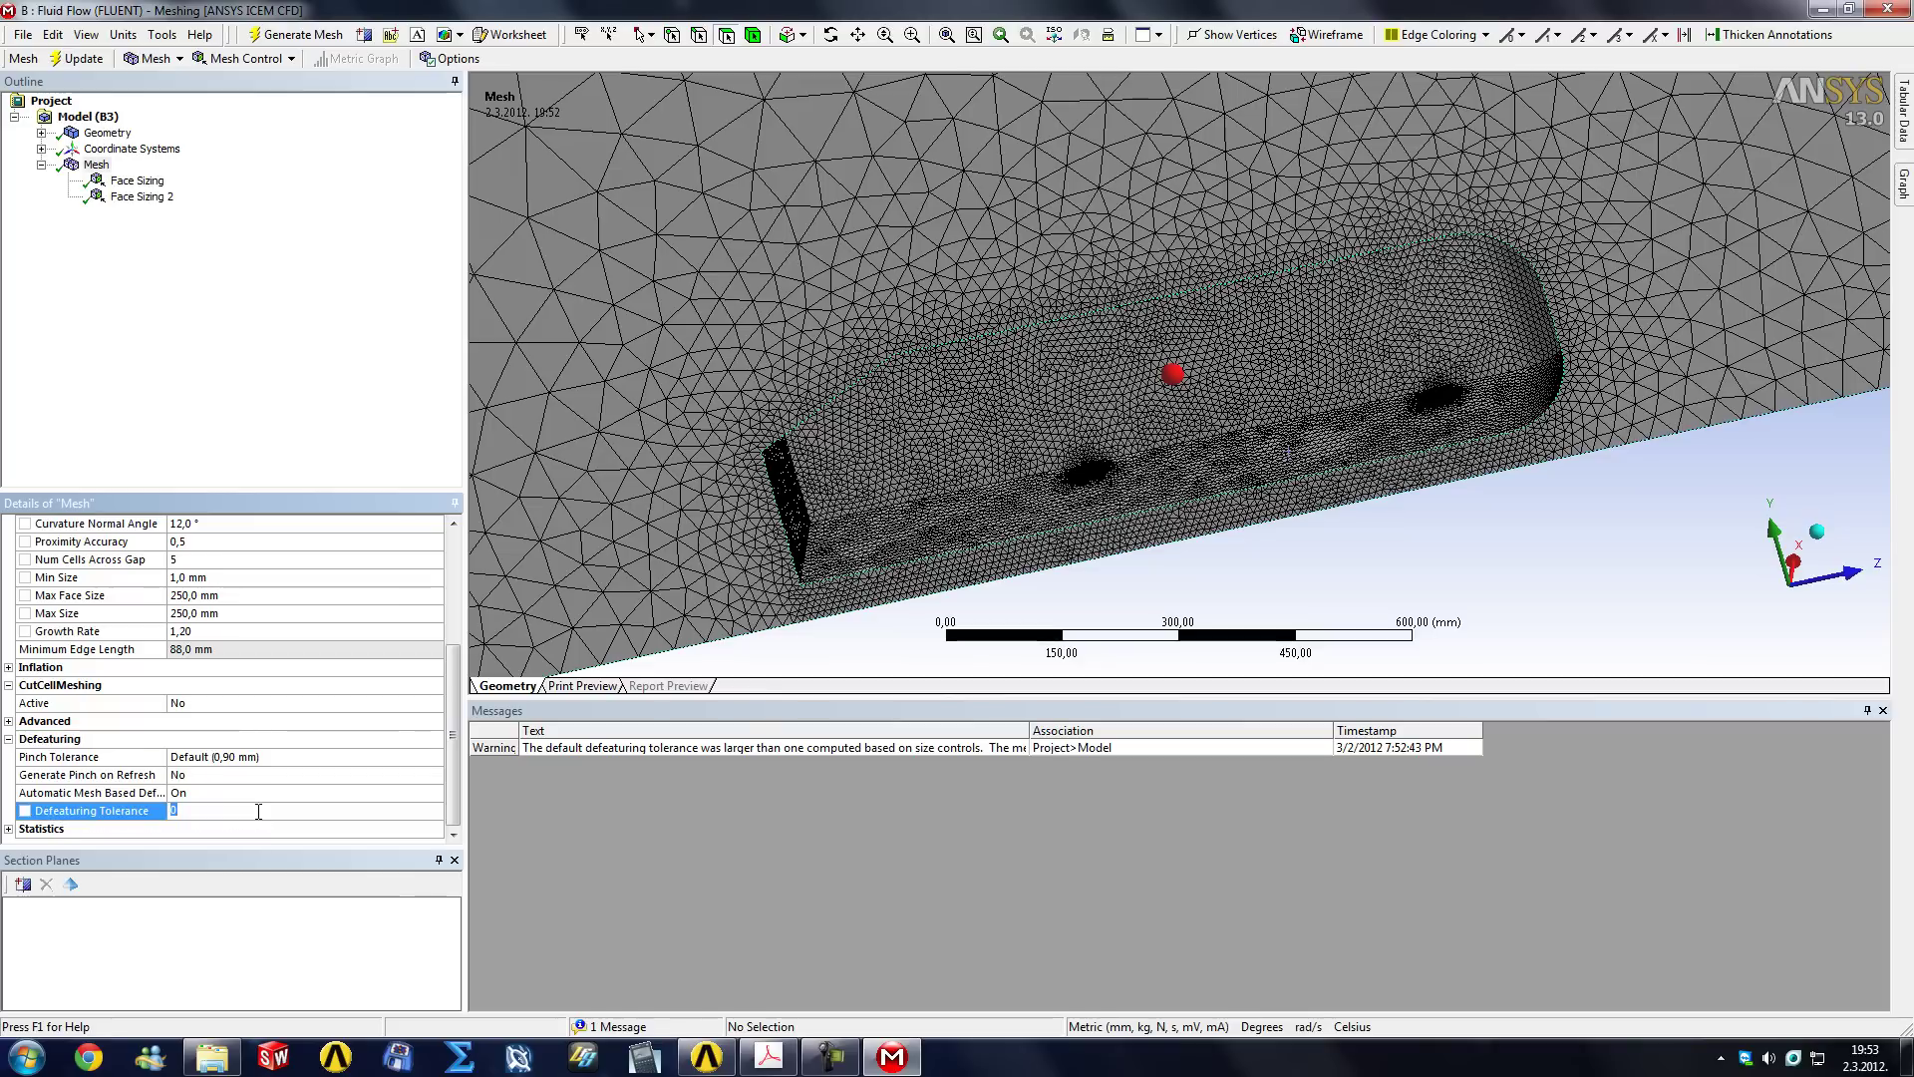
type("0,25")
key("Return")
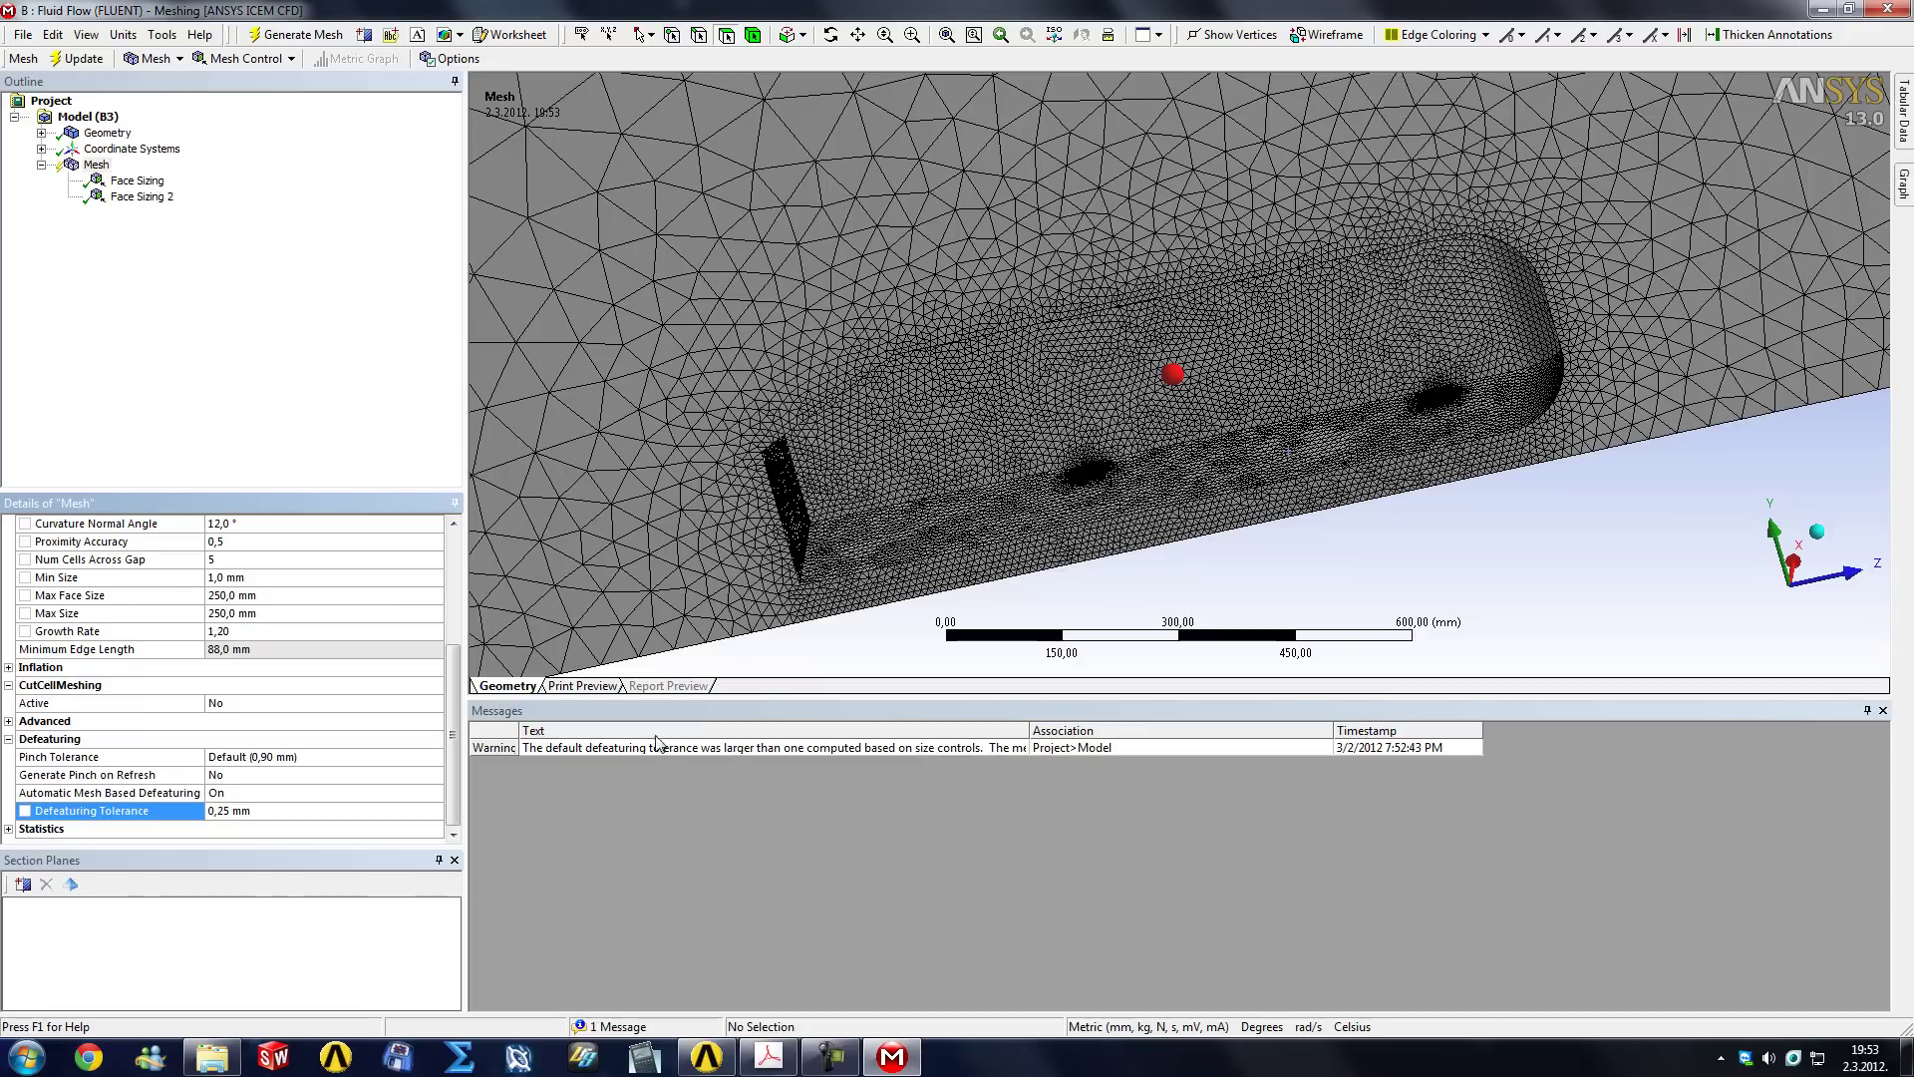
Switch Automatic Mesh Based Defeaturing to Off, update the mesh and close the messages.
left_click(390, 794)
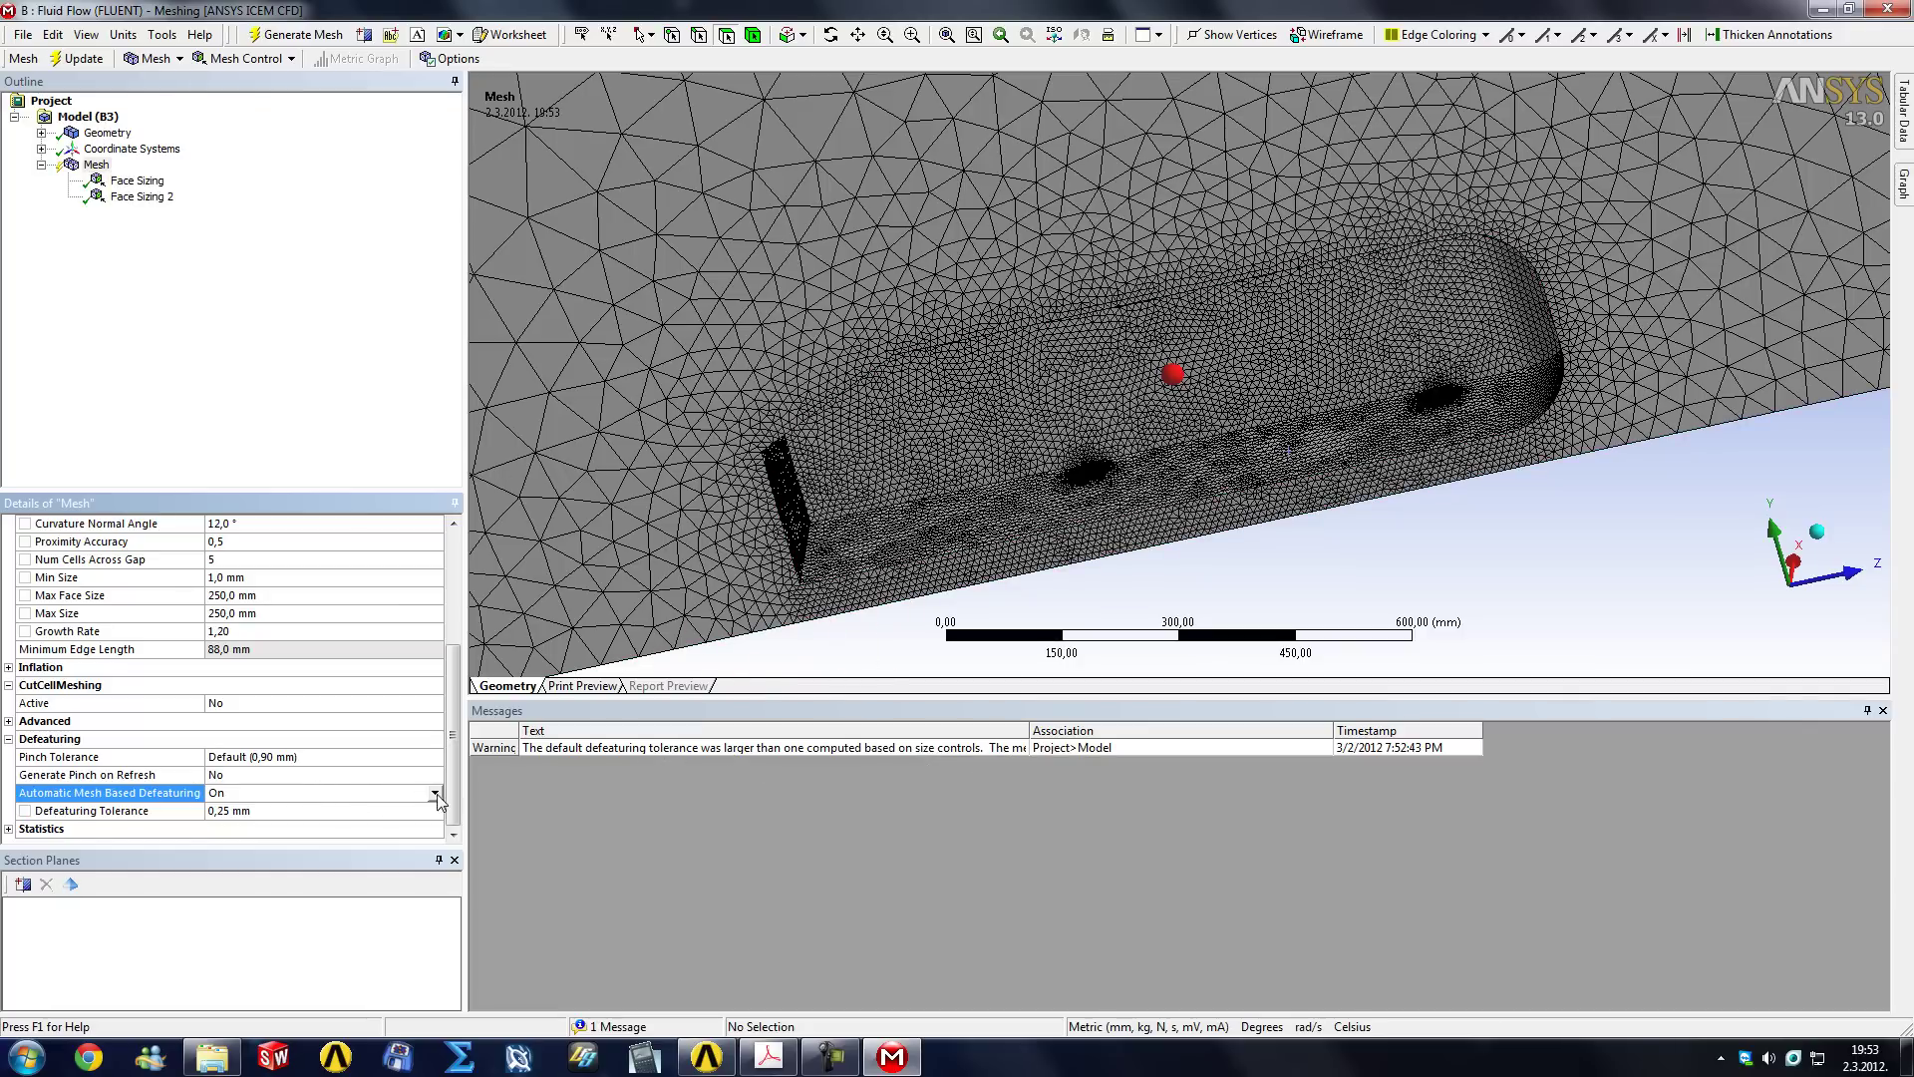
left_click(434, 794)
left_click(339, 815)
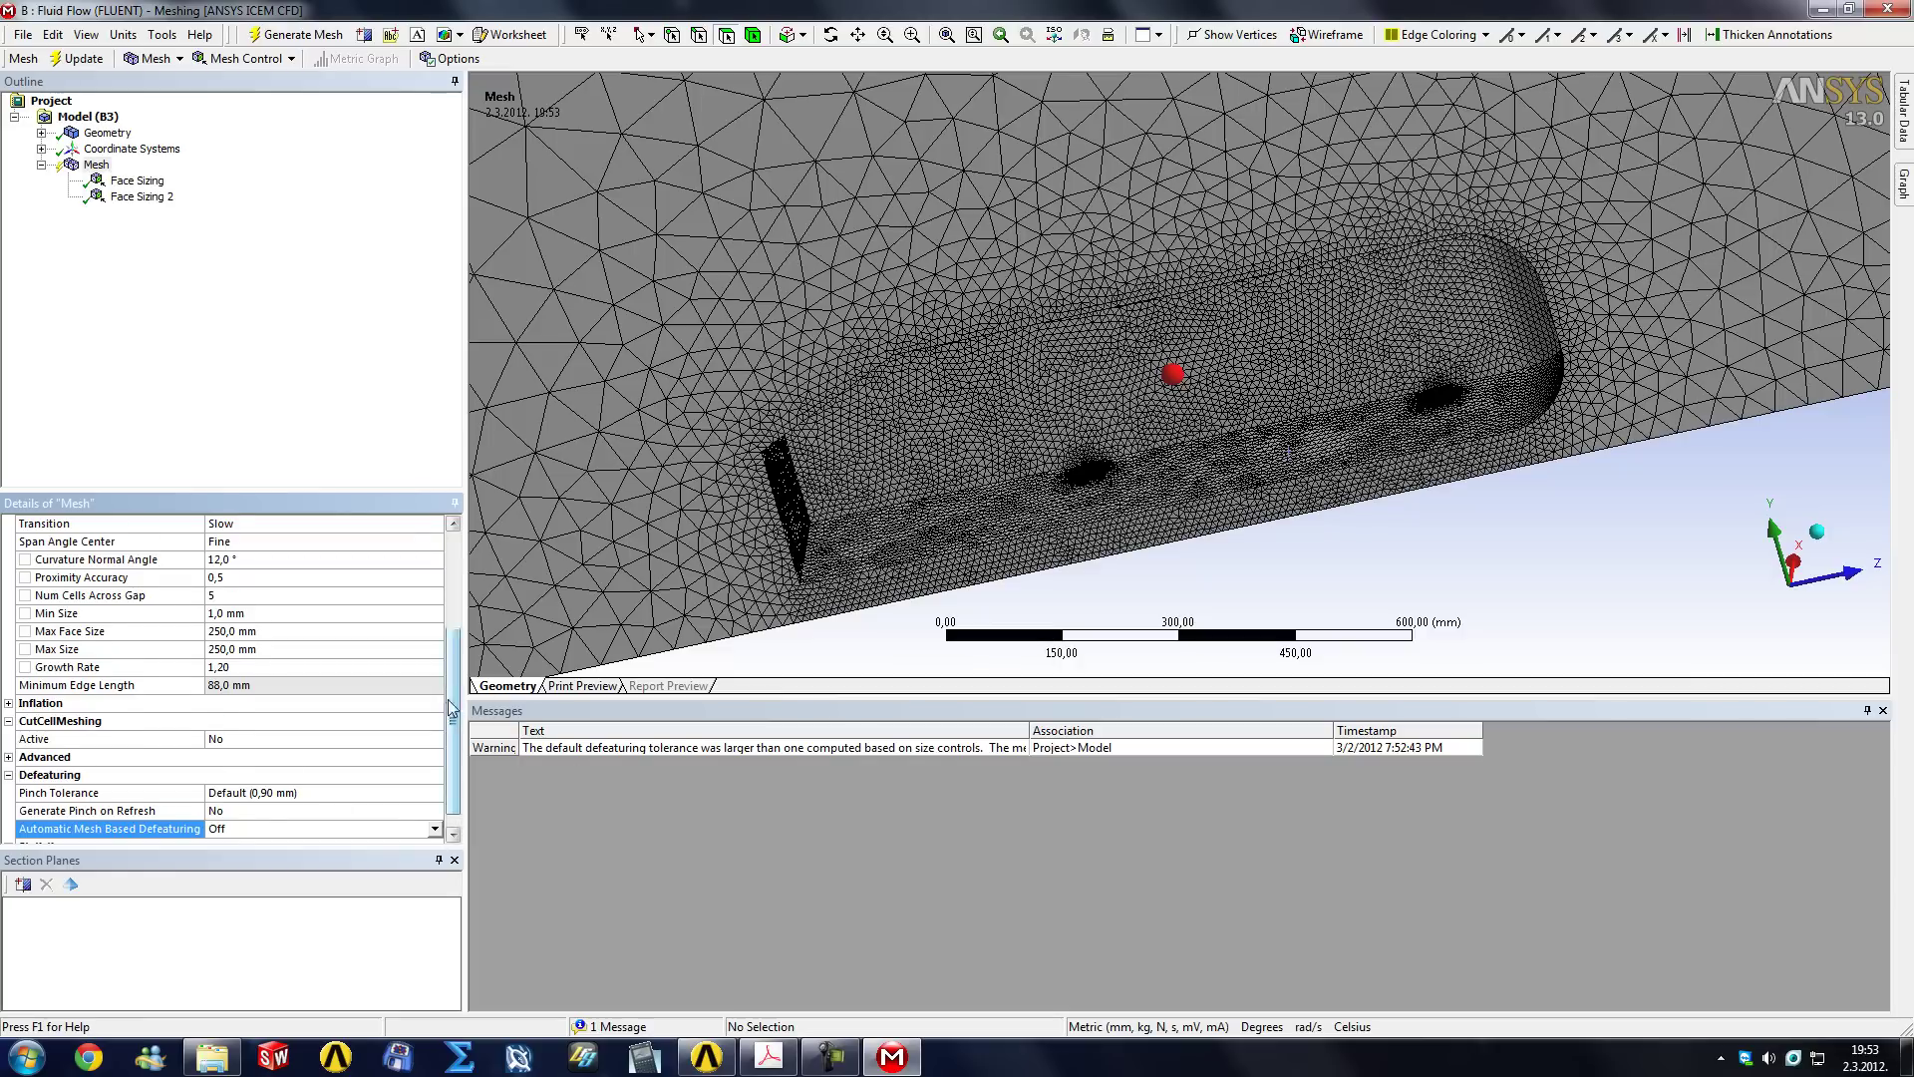
scroll(369, 753, "down", 1)
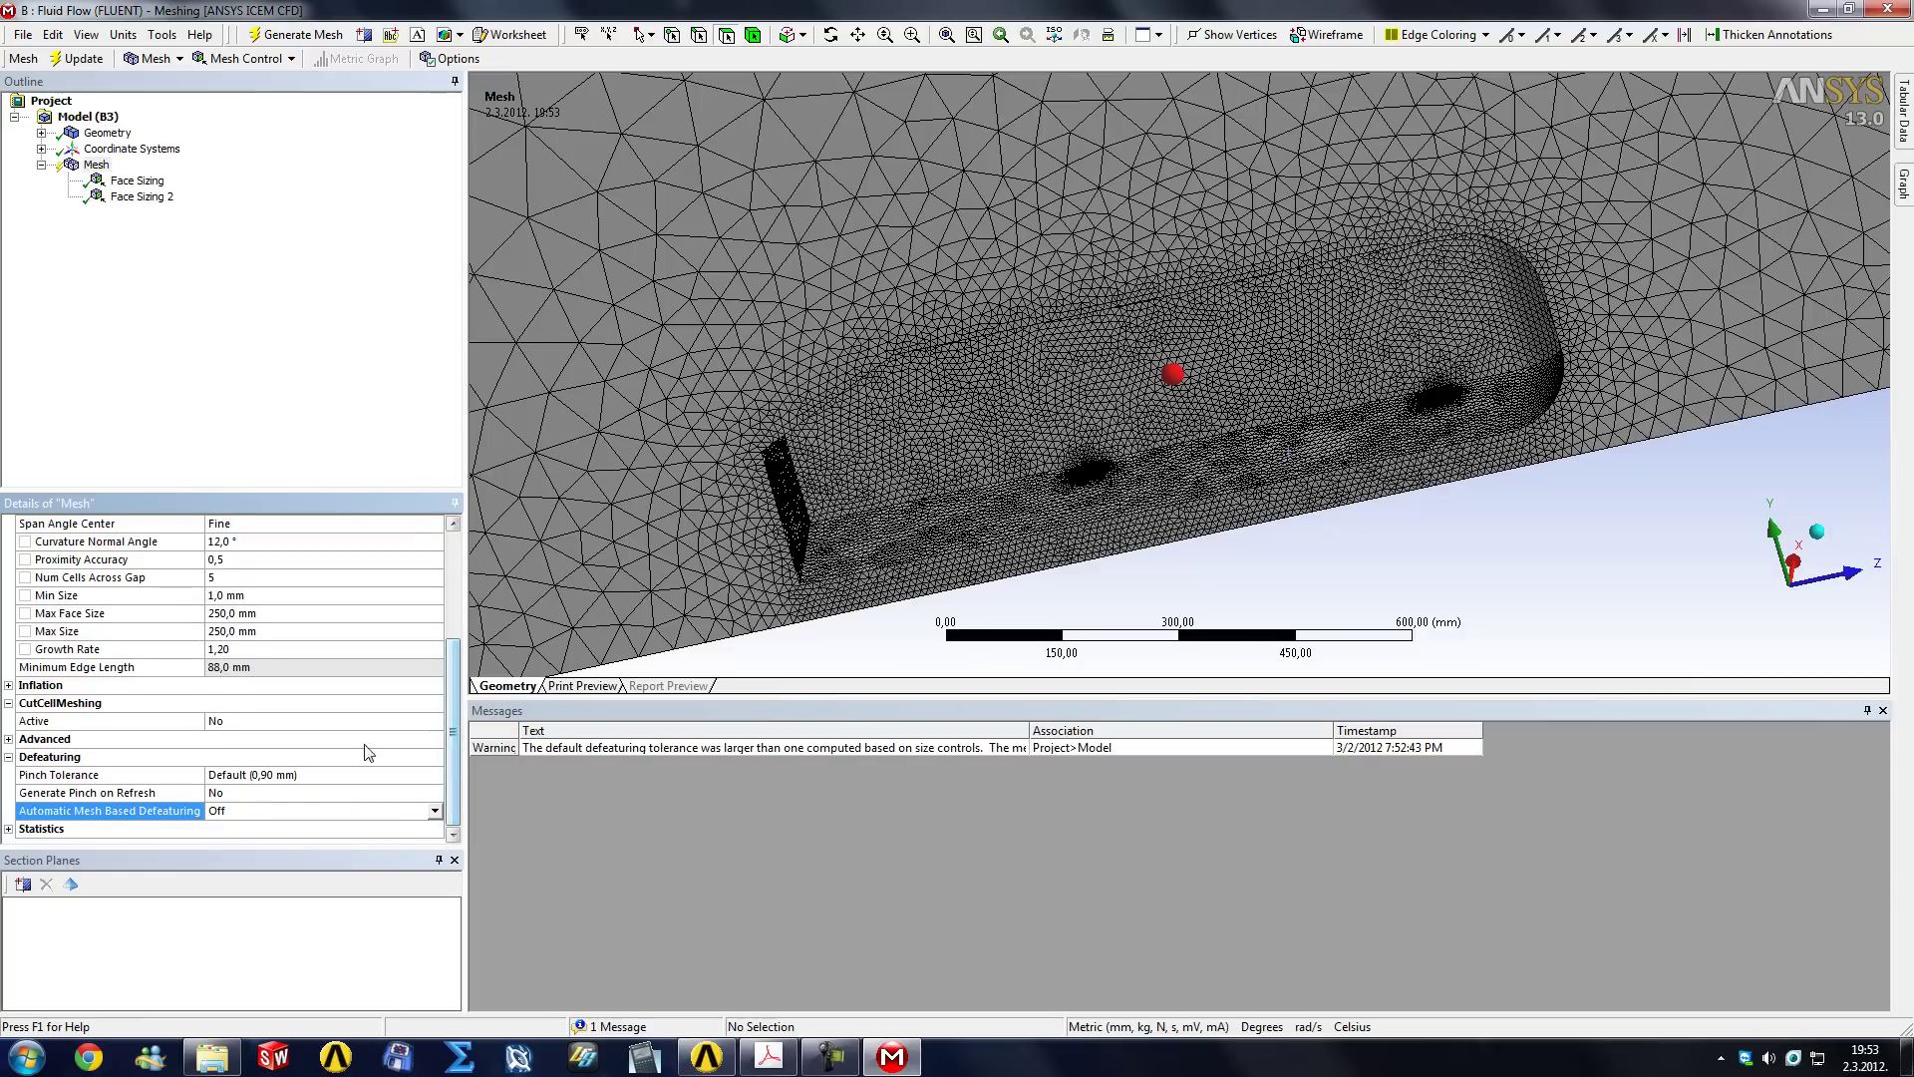
left_click(80, 59)
left_click(1883, 711)
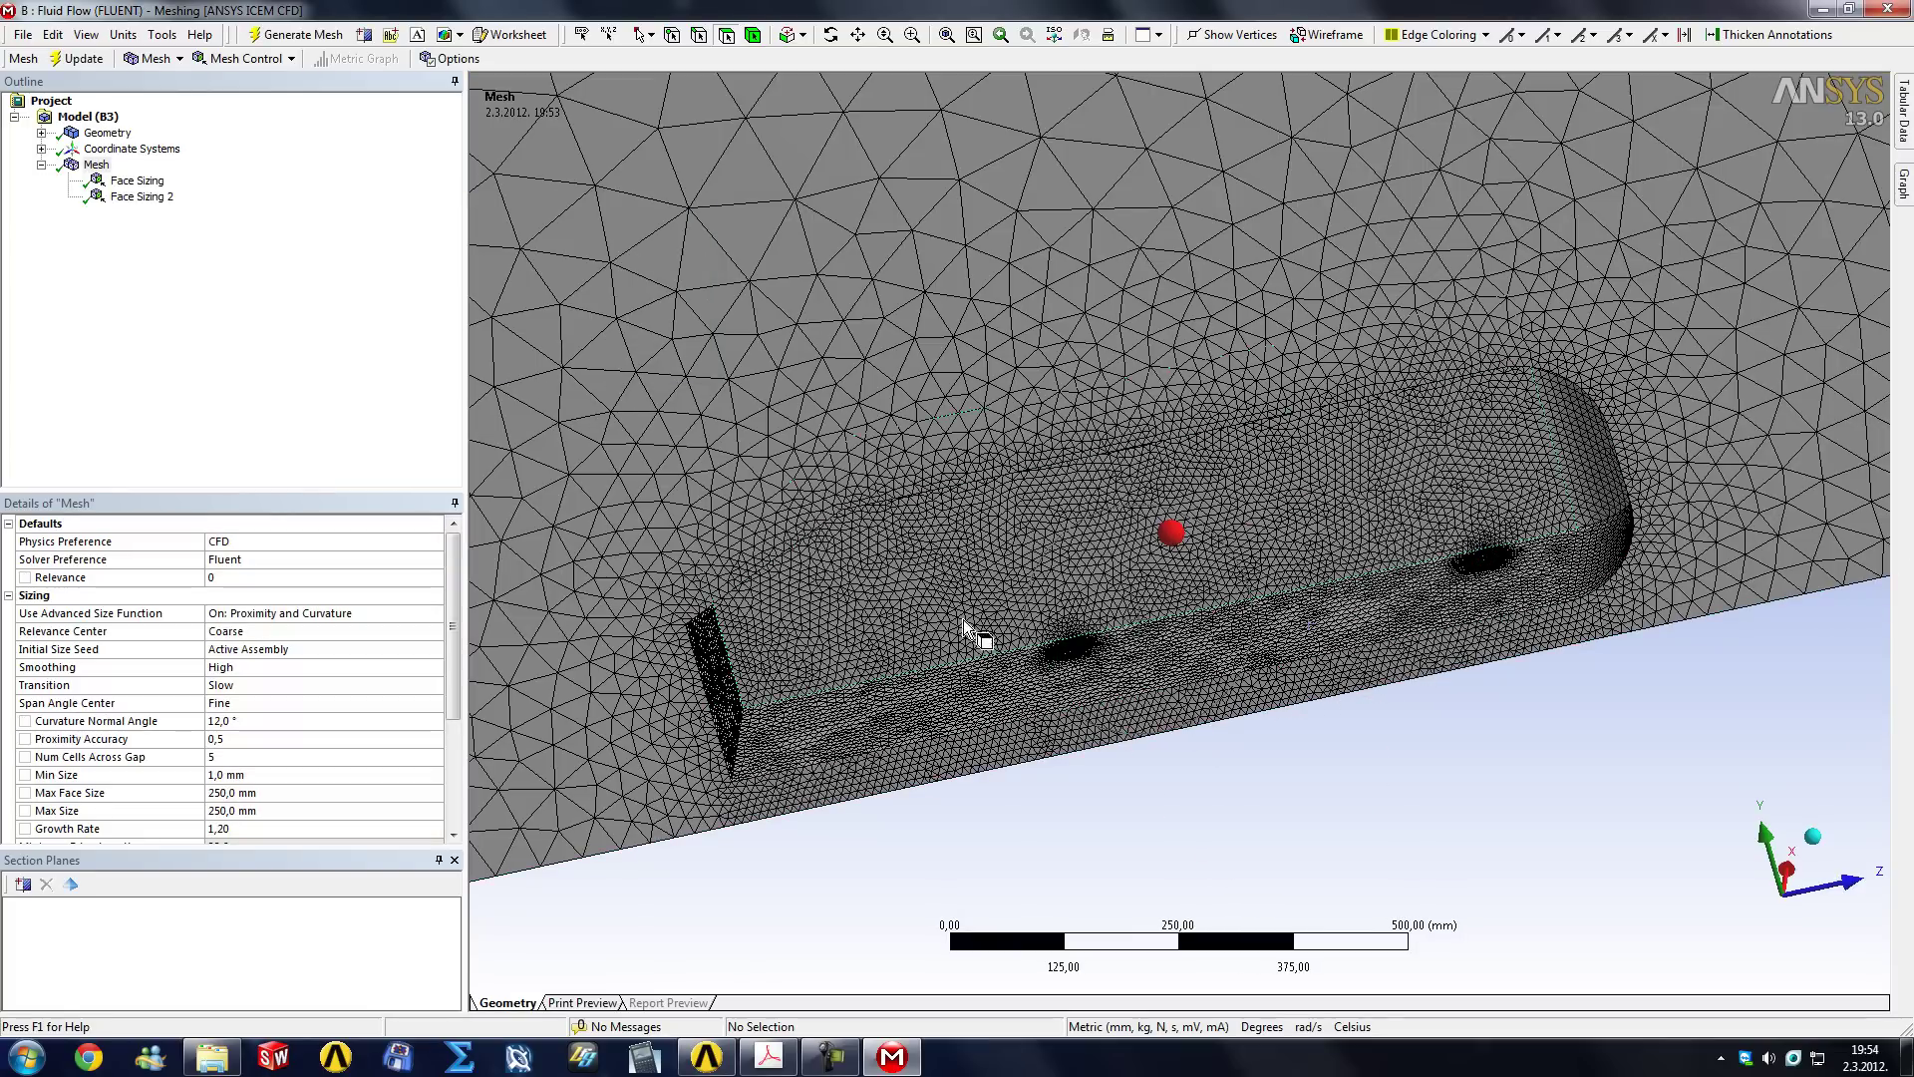
Examine the updated mesh on the body's side, rear and underside near a leg, and check the body's face sizing values.
middle_click_drag(963, 622, 1026, 543)
scroll(1139, 589, "up", 5)
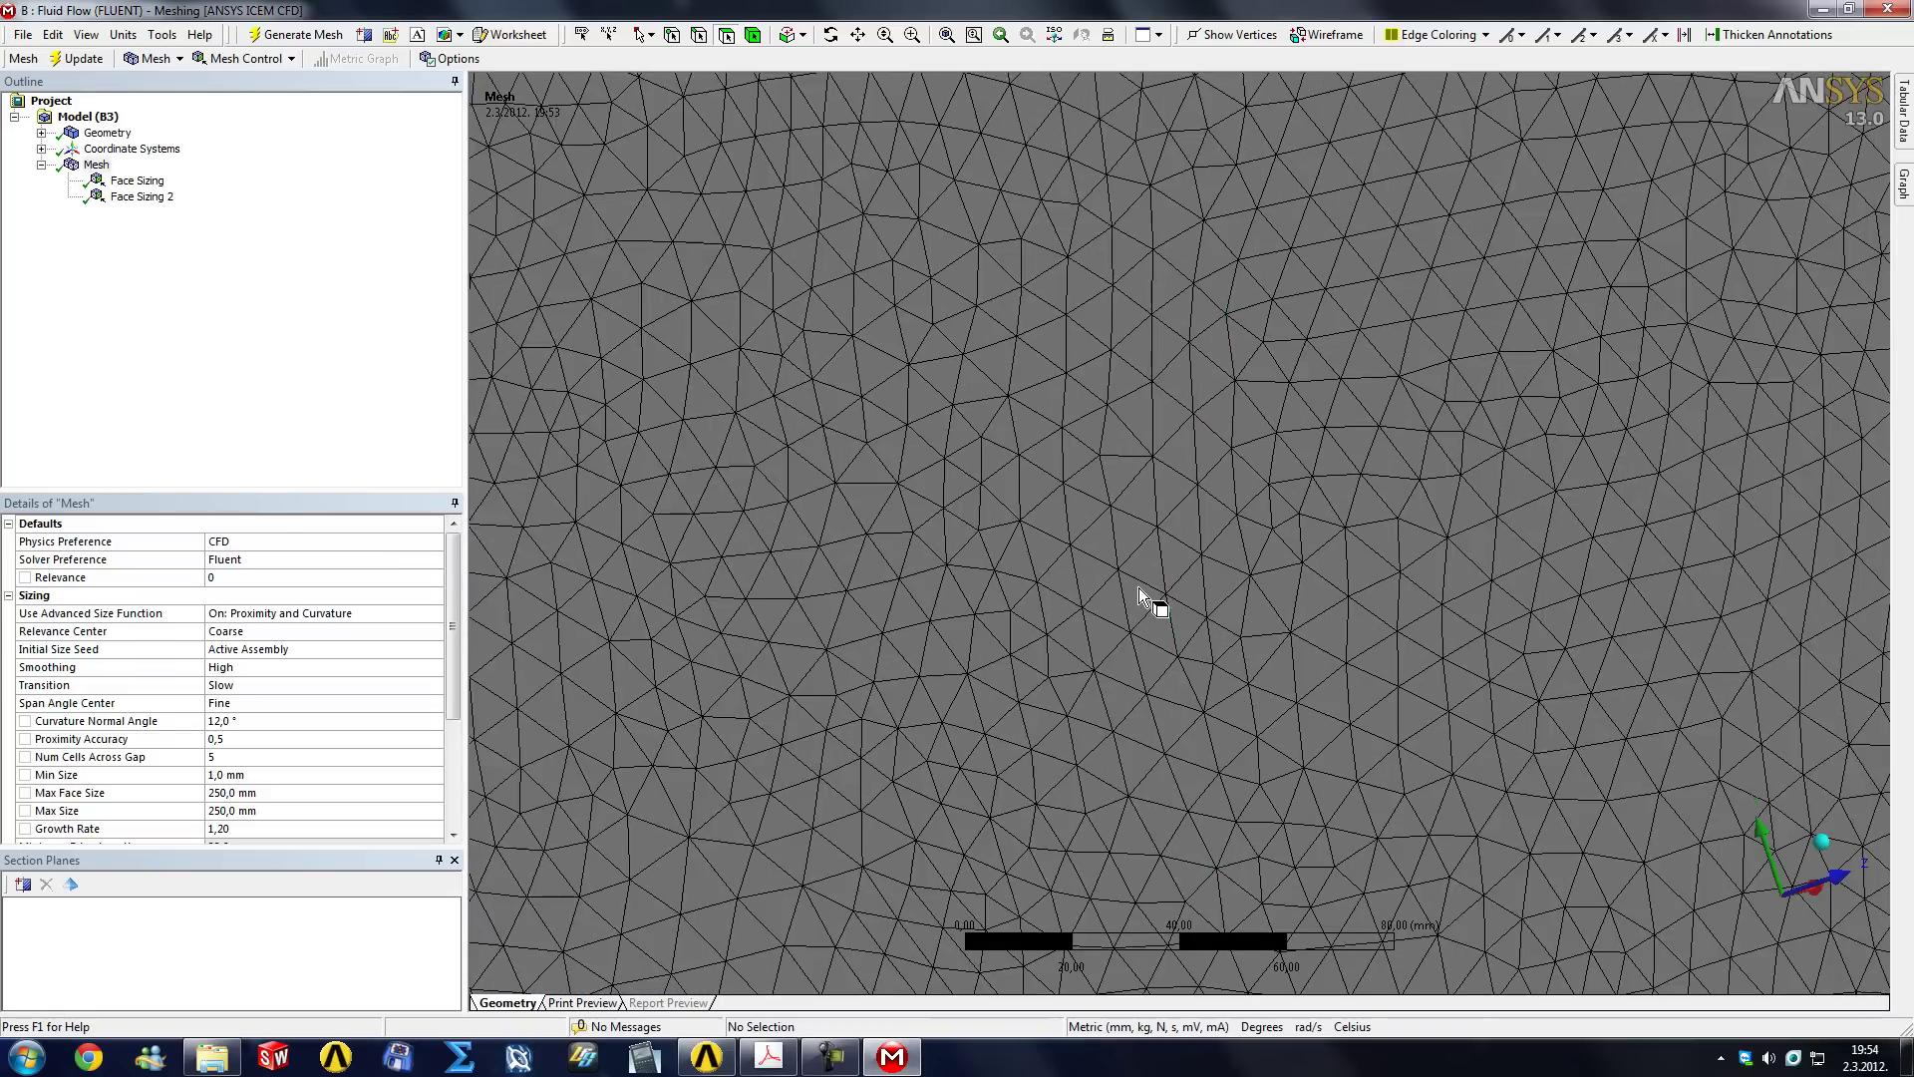
scroll(1138, 588, "down", 8)
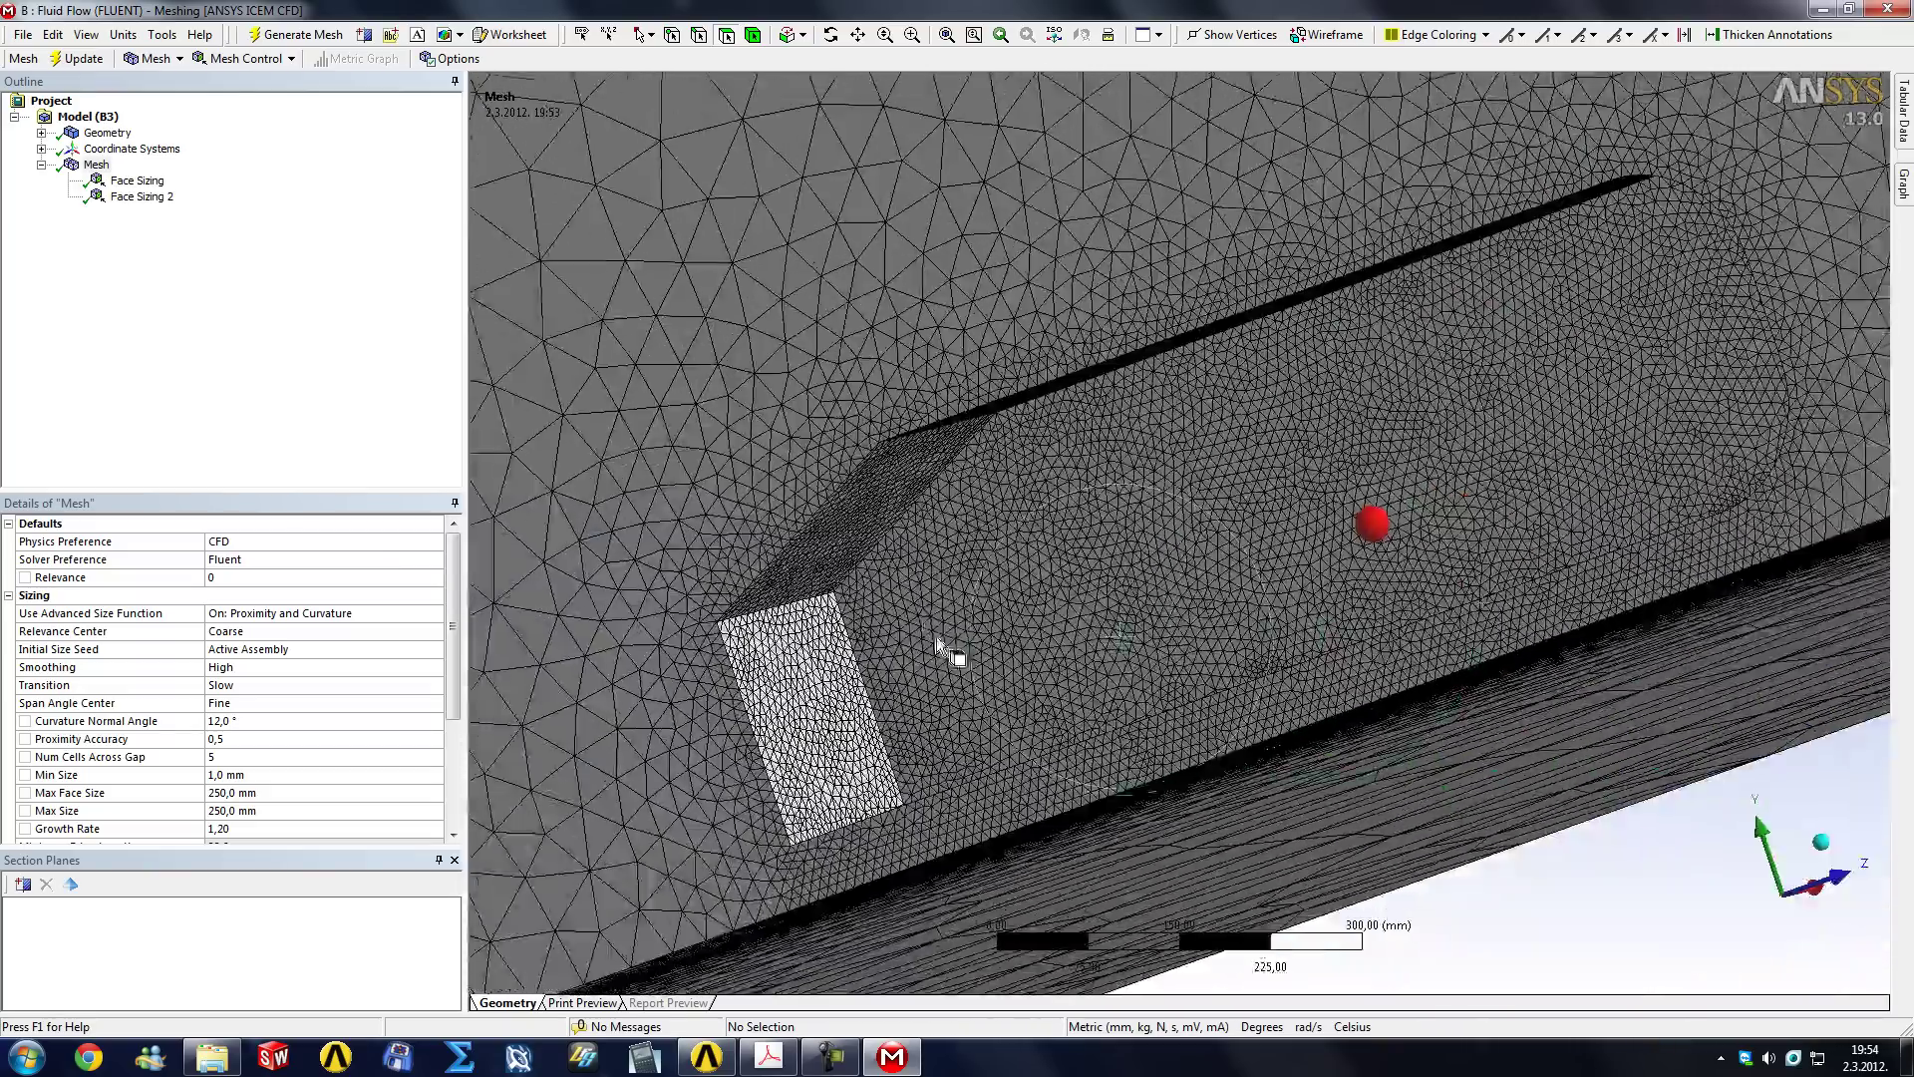
middle_click_drag(936, 636, 1318, 713)
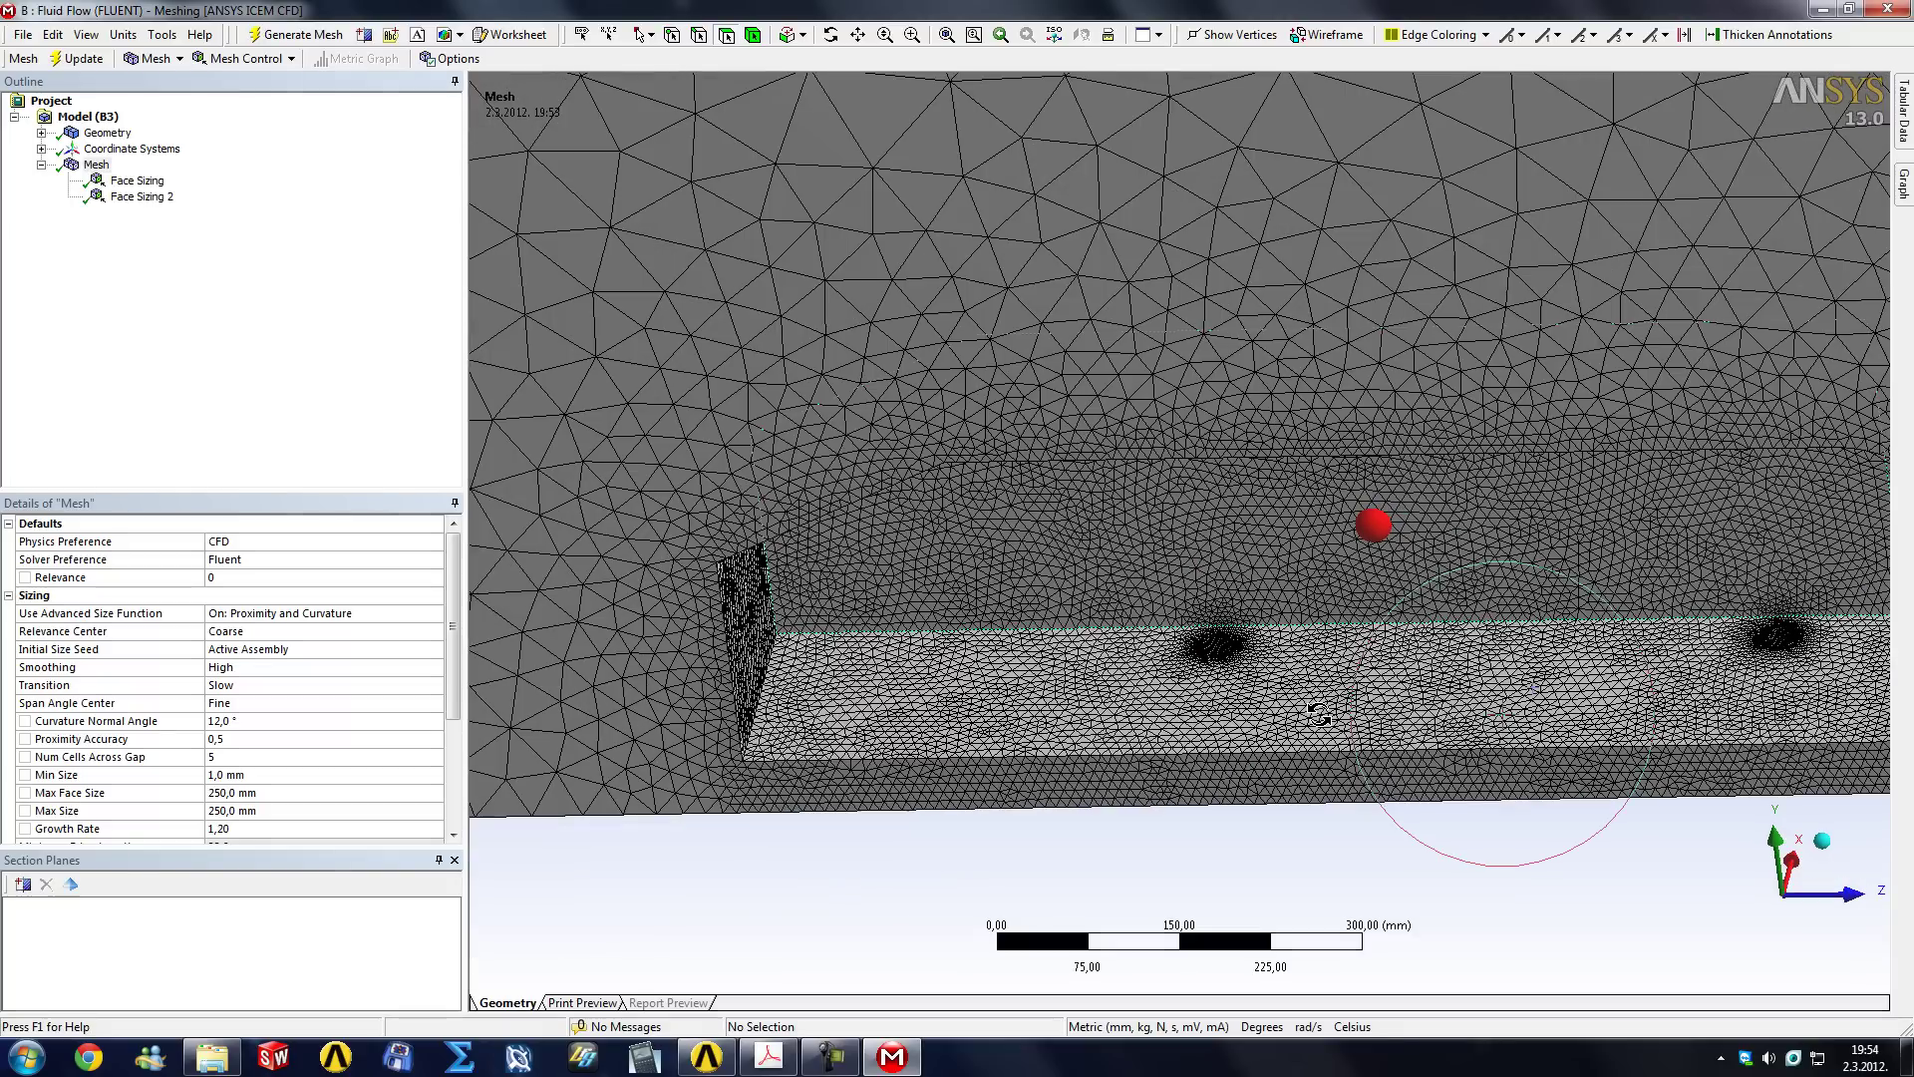
scroll(1132, 705, "up", 5)
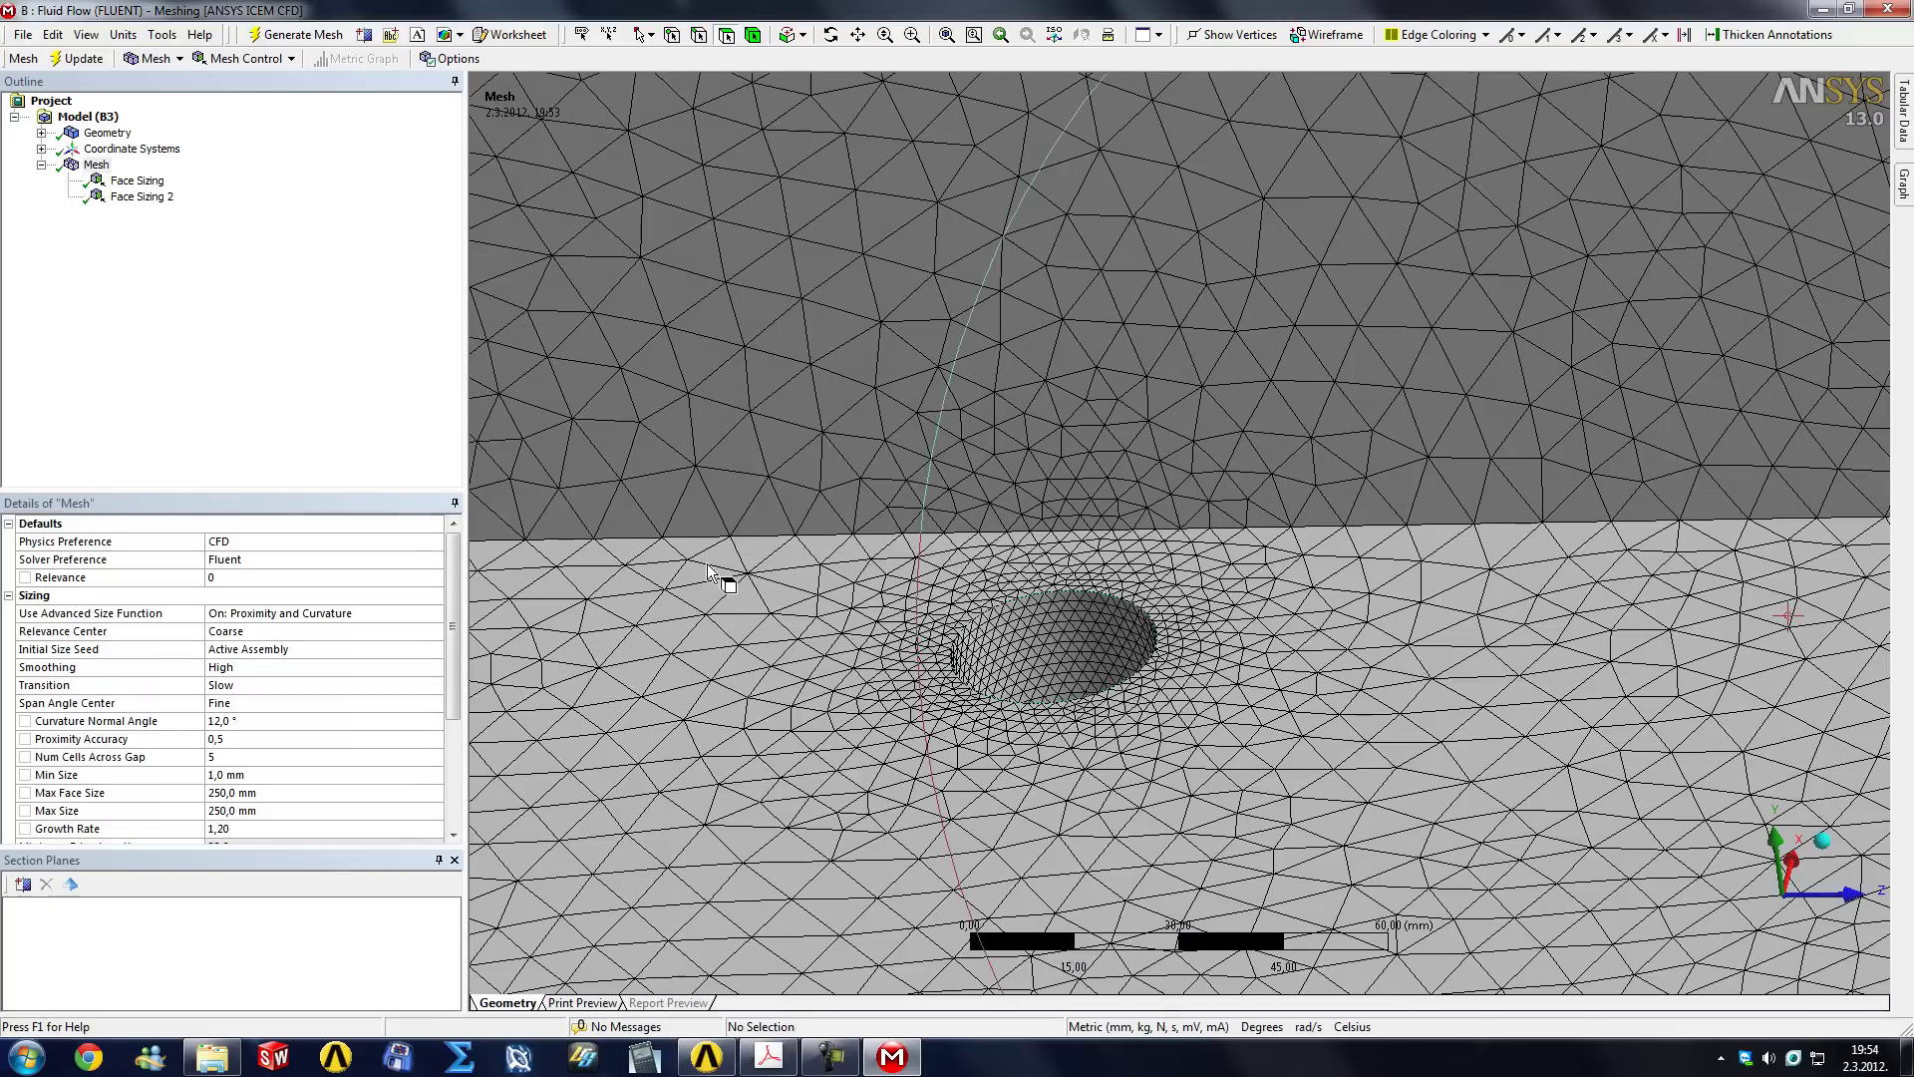
left_click(120, 202)
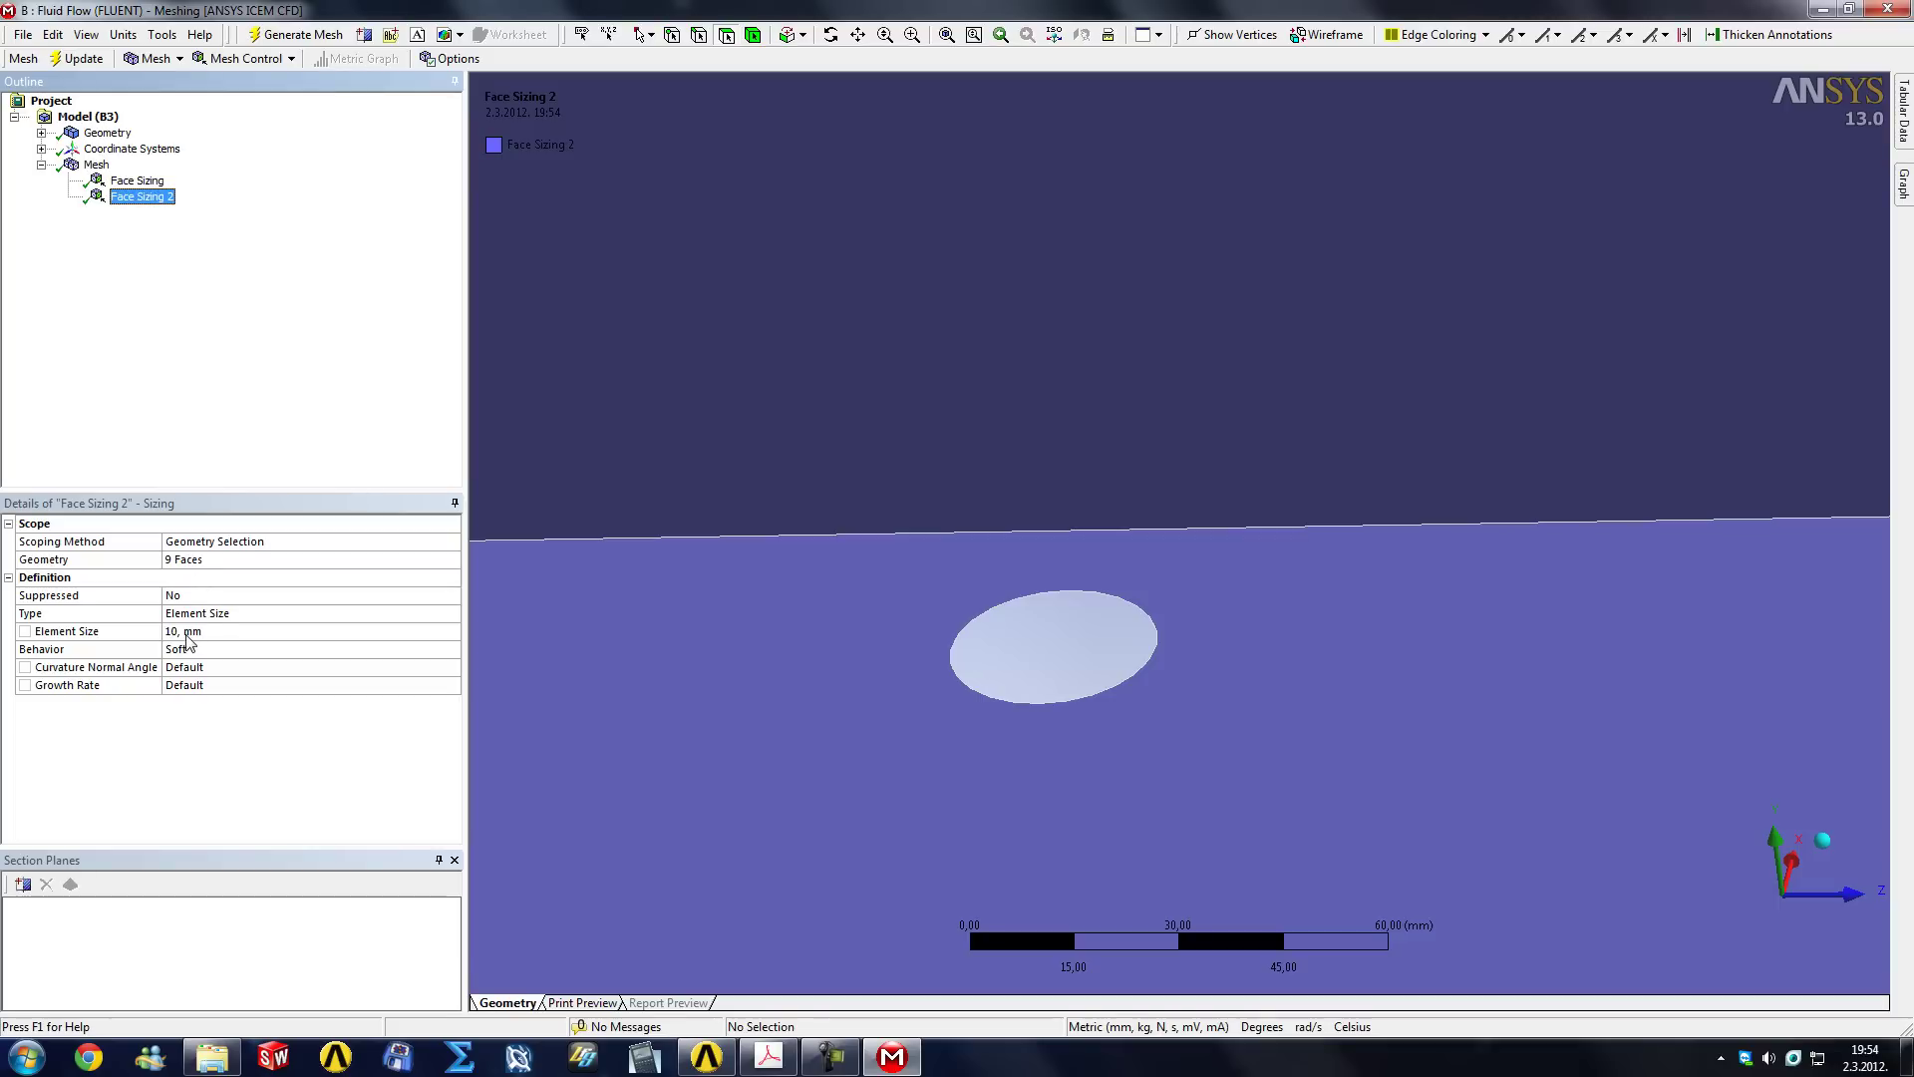
left_click(95, 165)
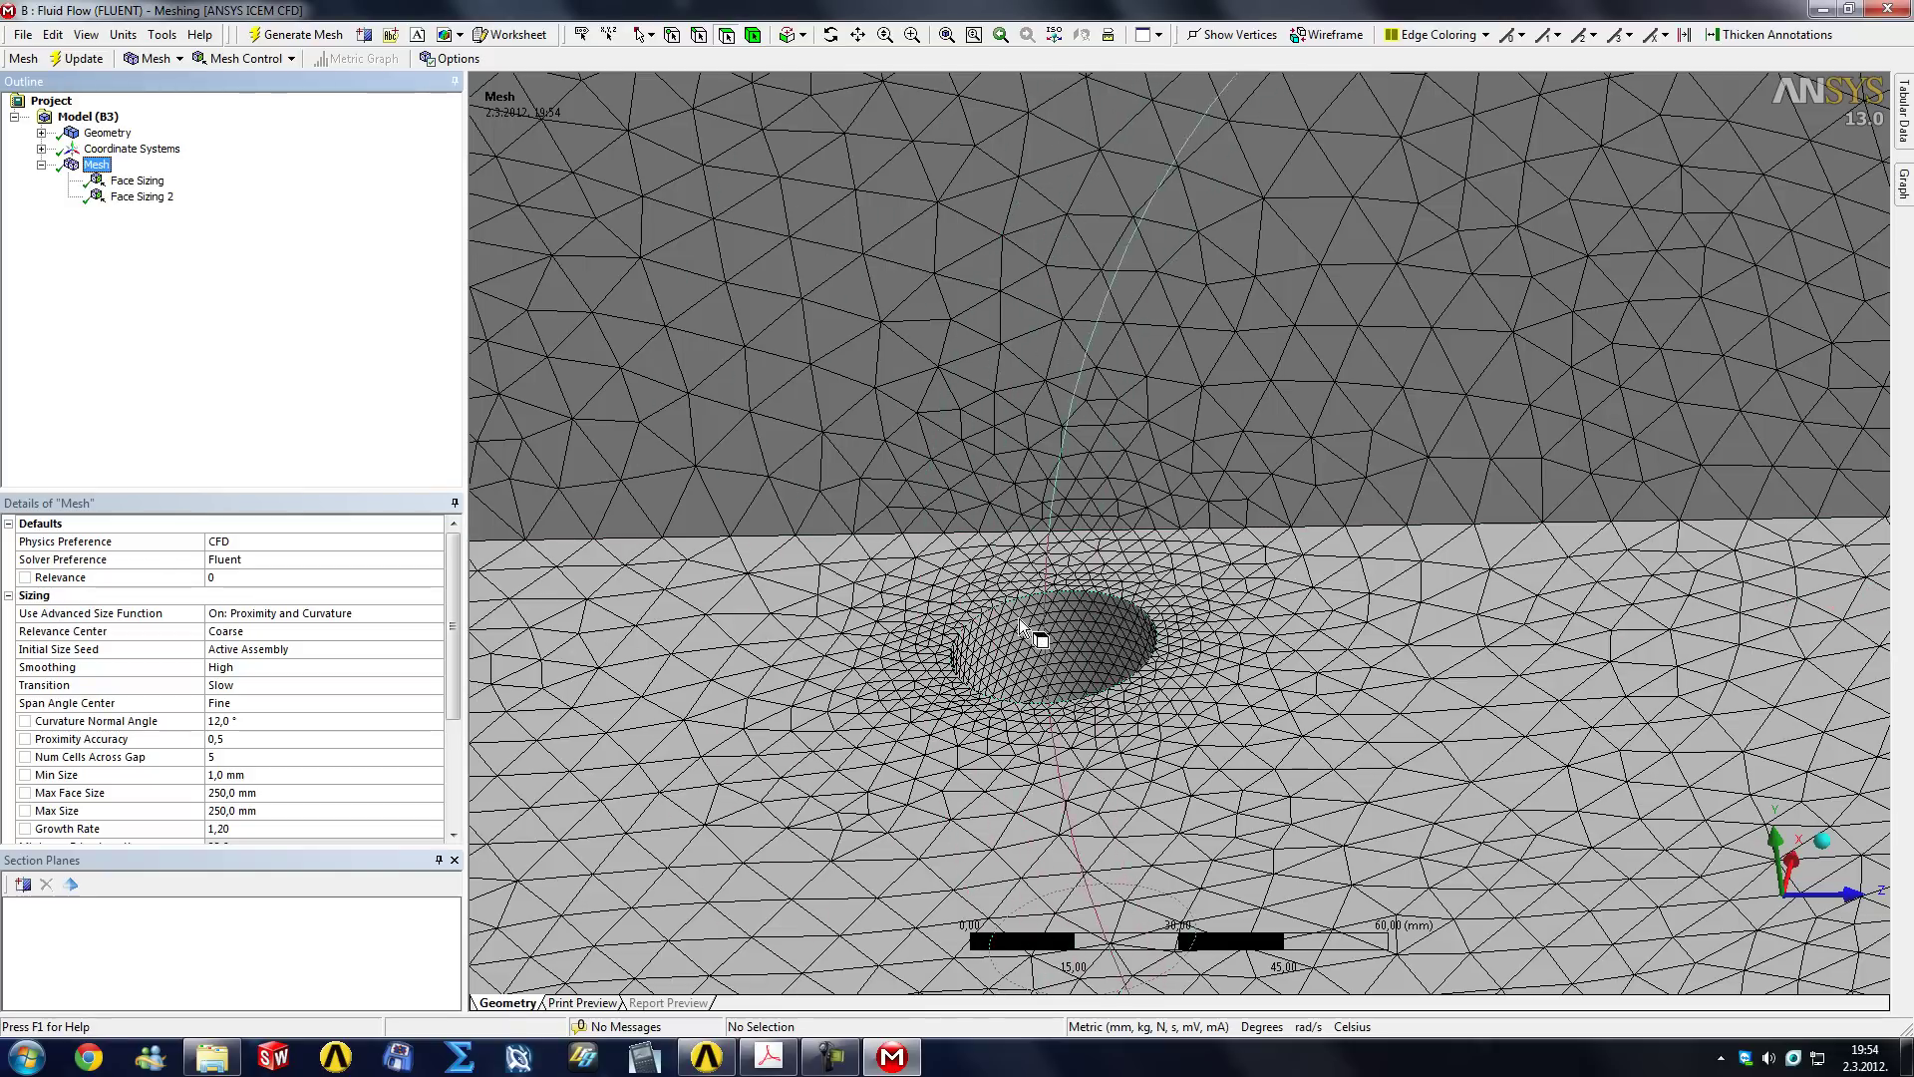
middle_click_drag(1047, 638, 919, 621)
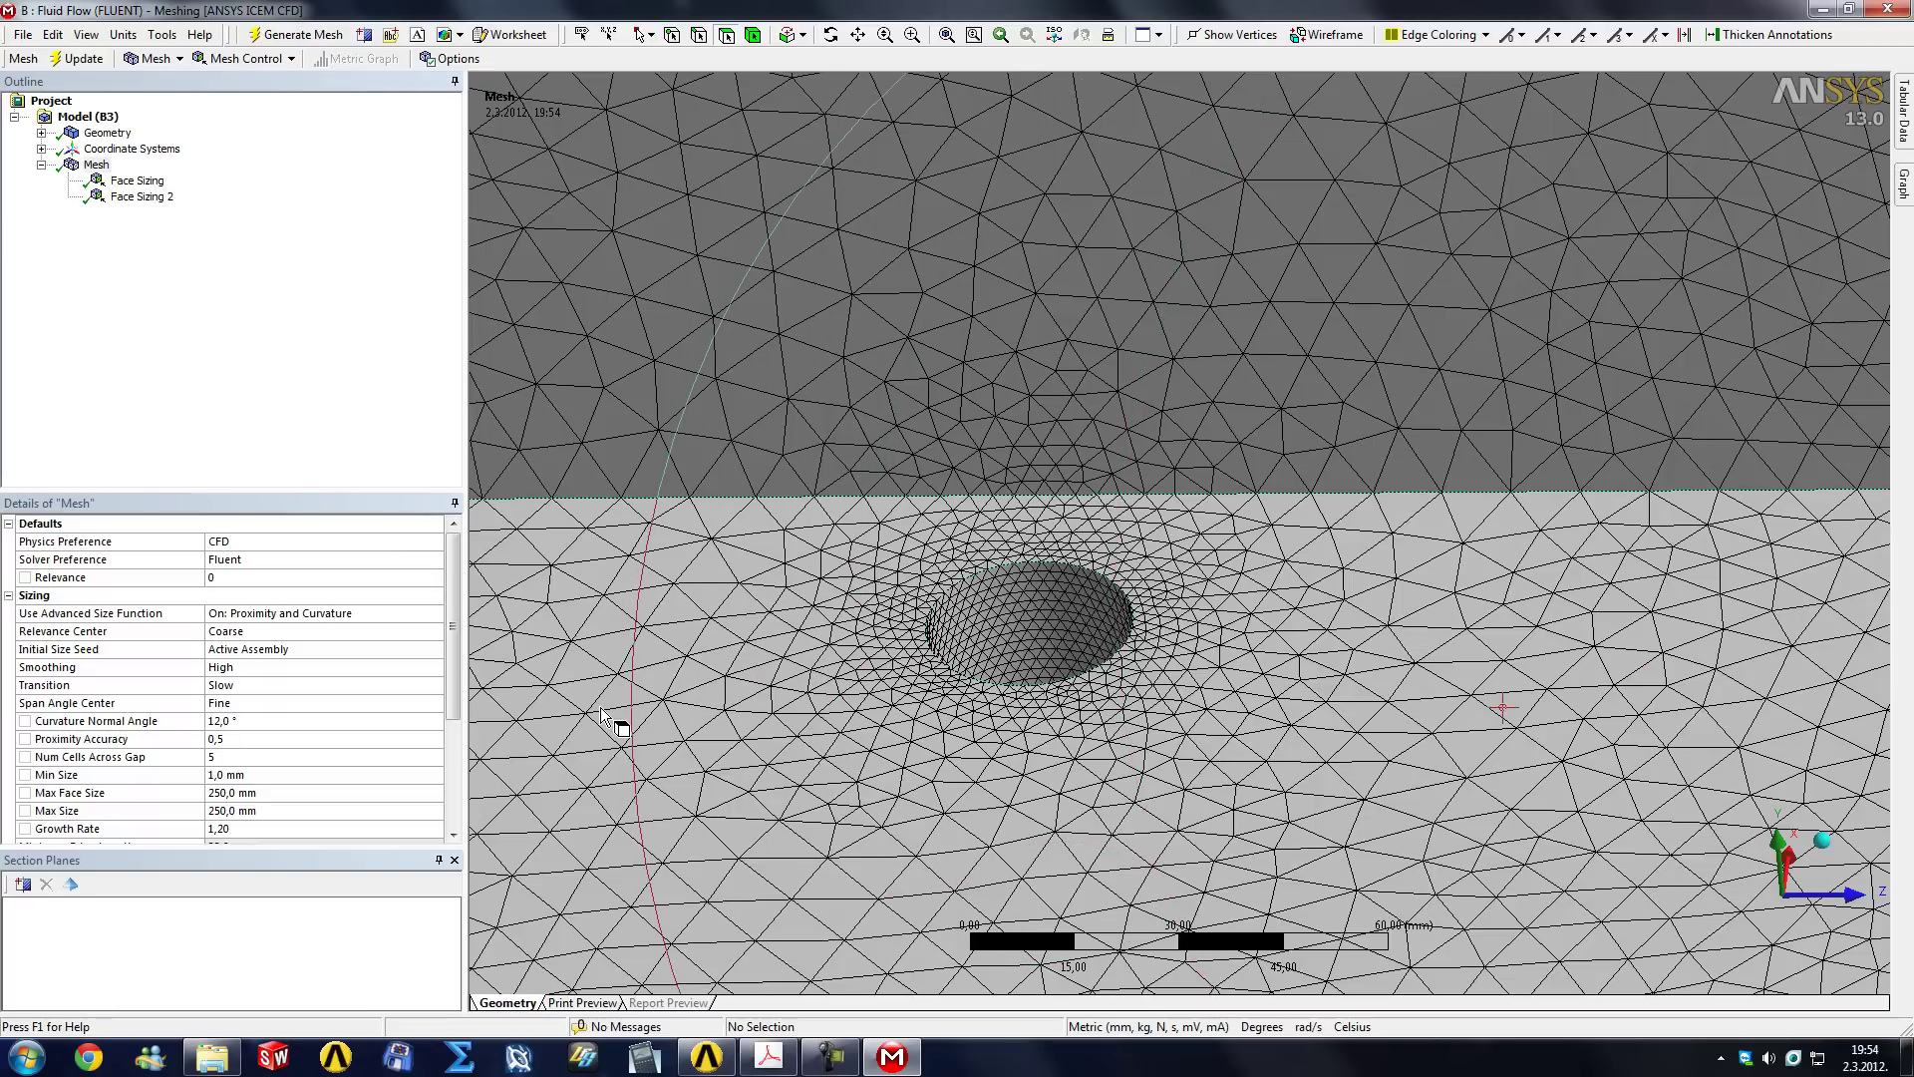
Check the Behavior options of the body's face sizing, keep Soft and return to the mesh.
left_click(141, 196)
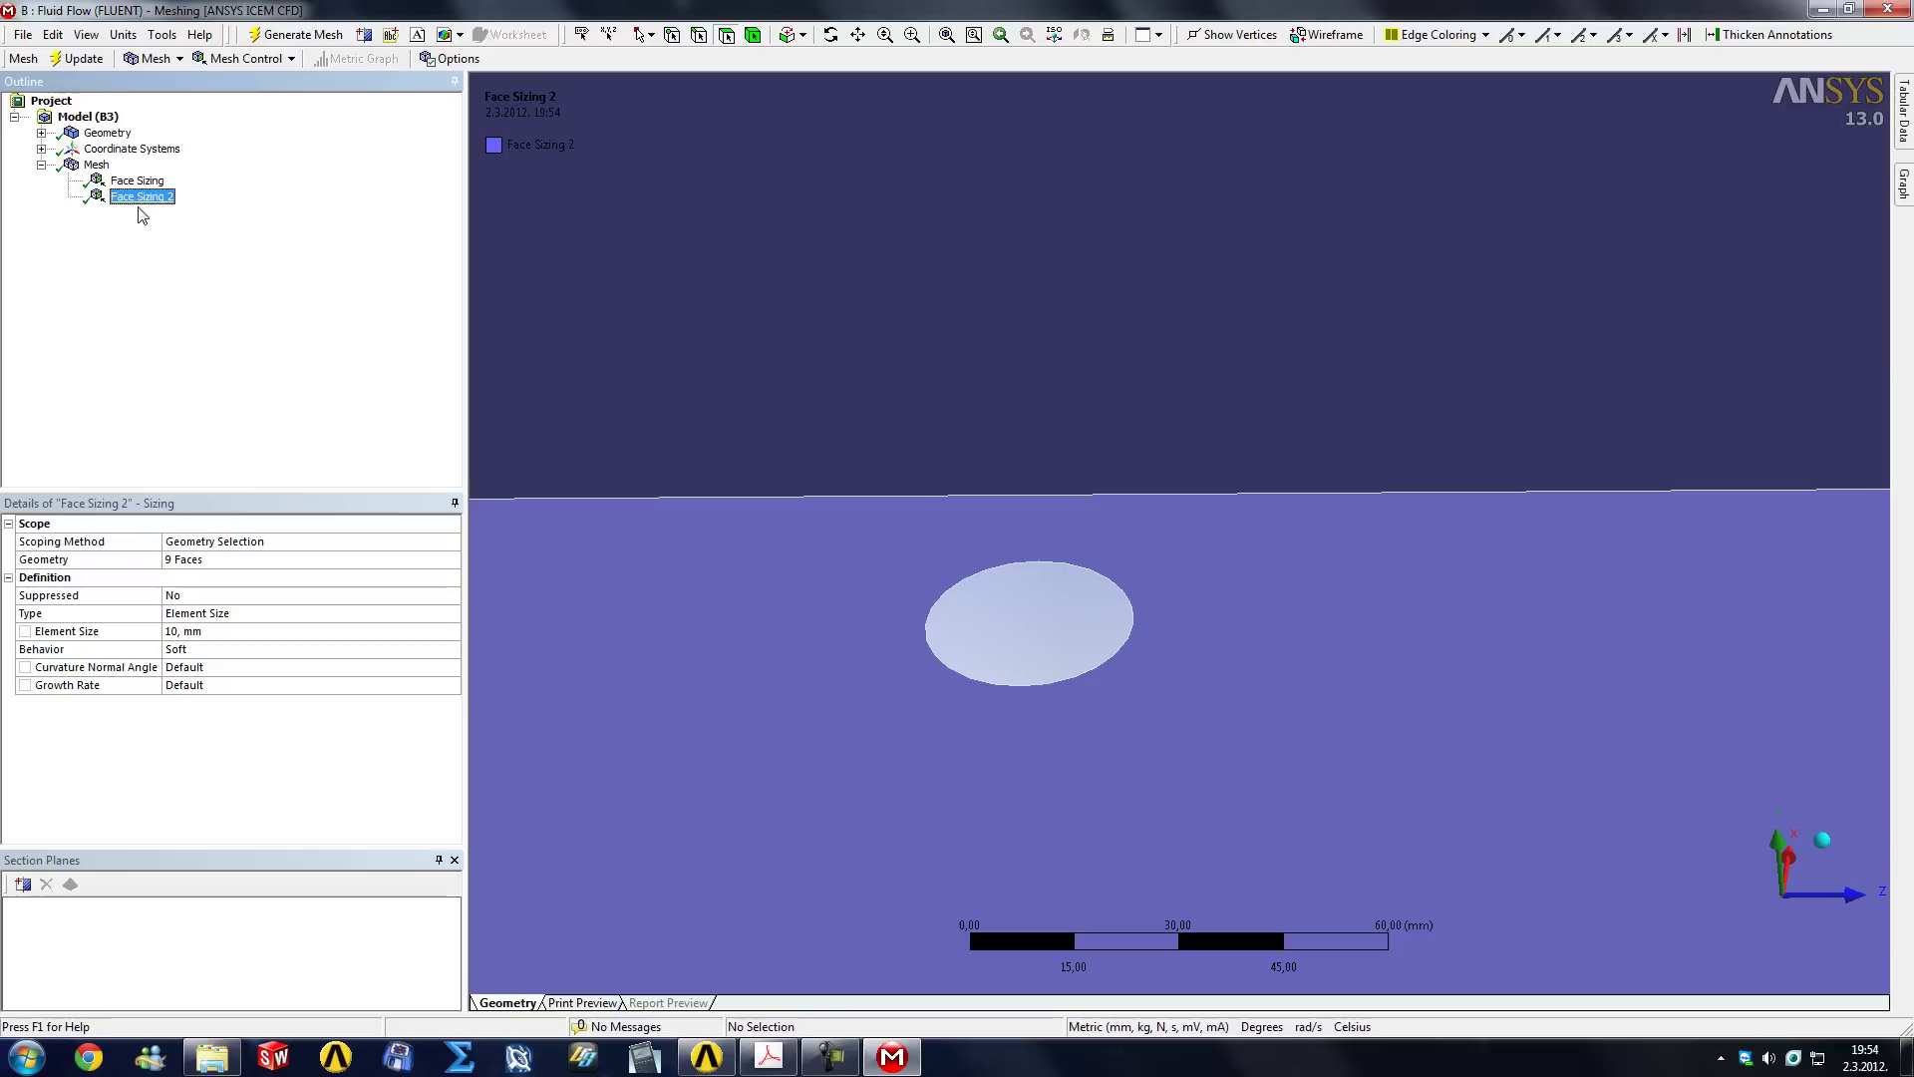
left_click(231, 651)
left_click(239, 650)
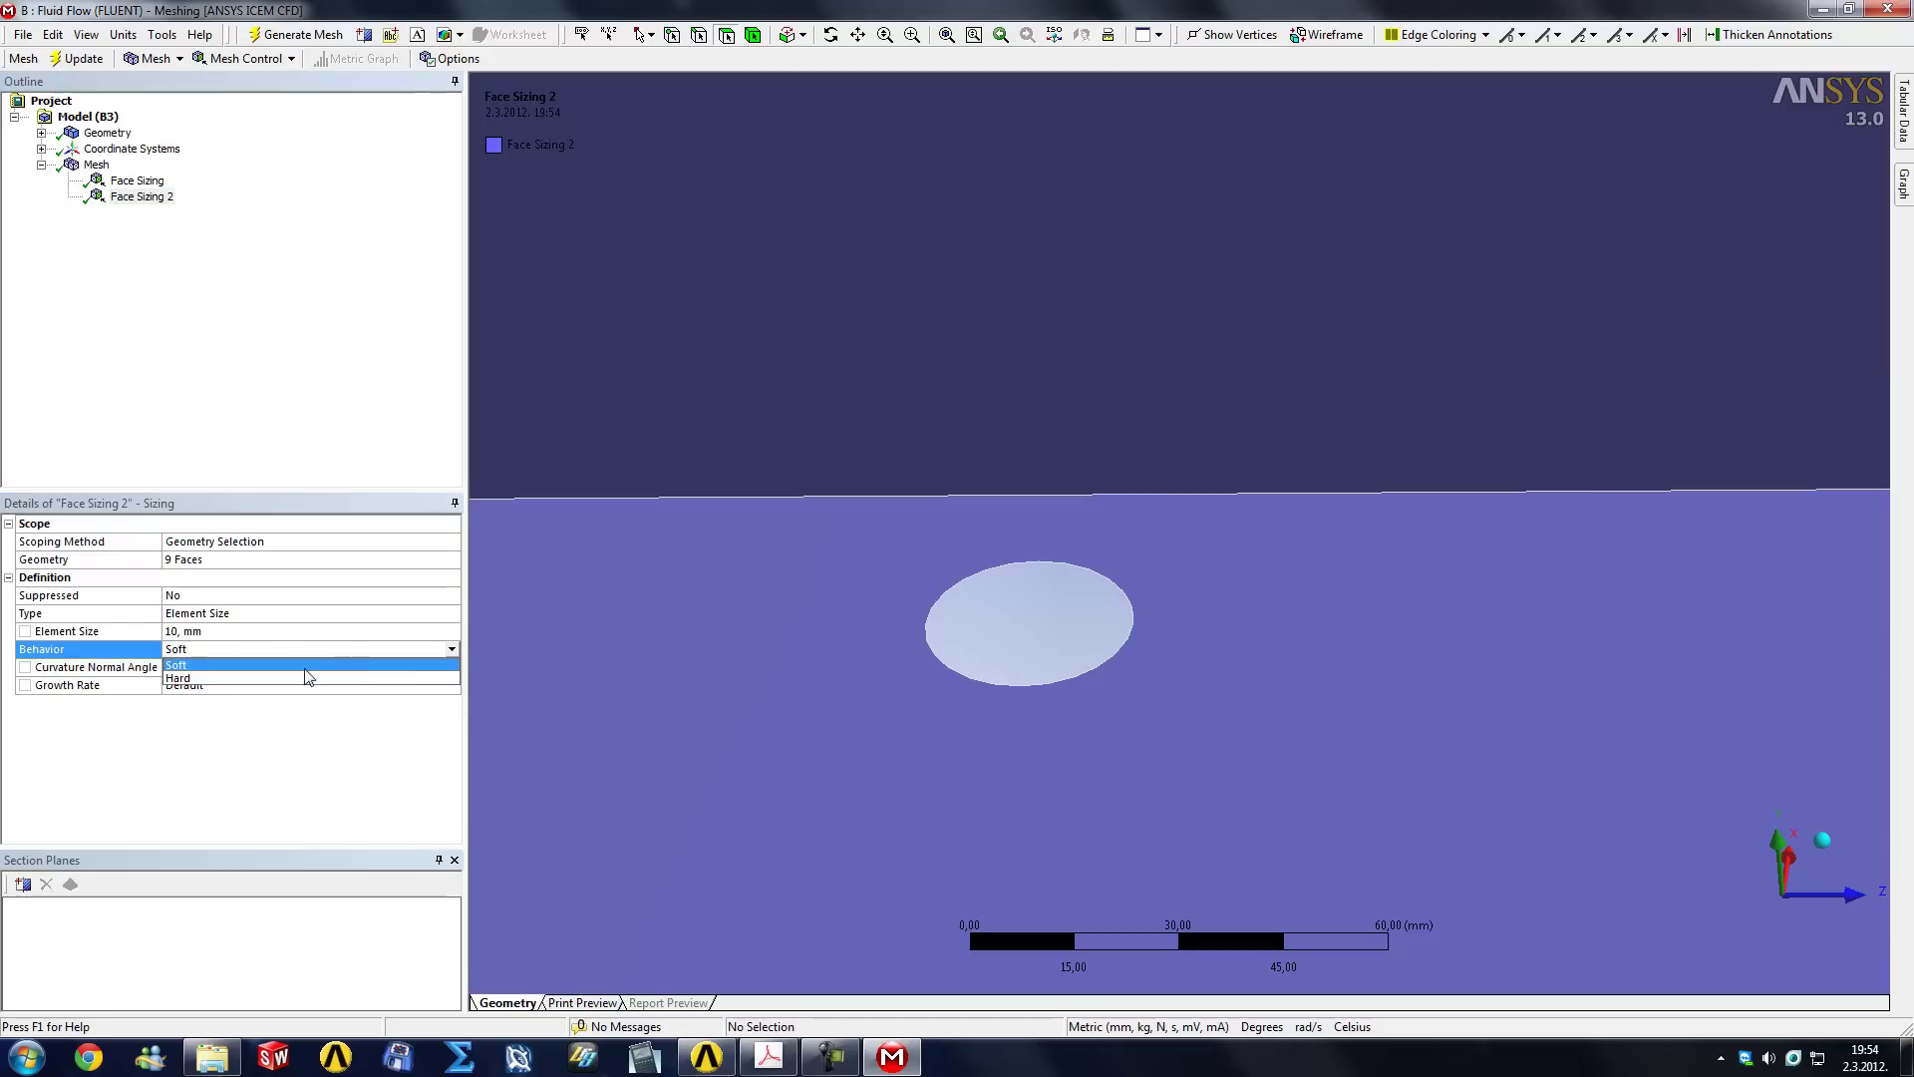
left_click(290, 666)
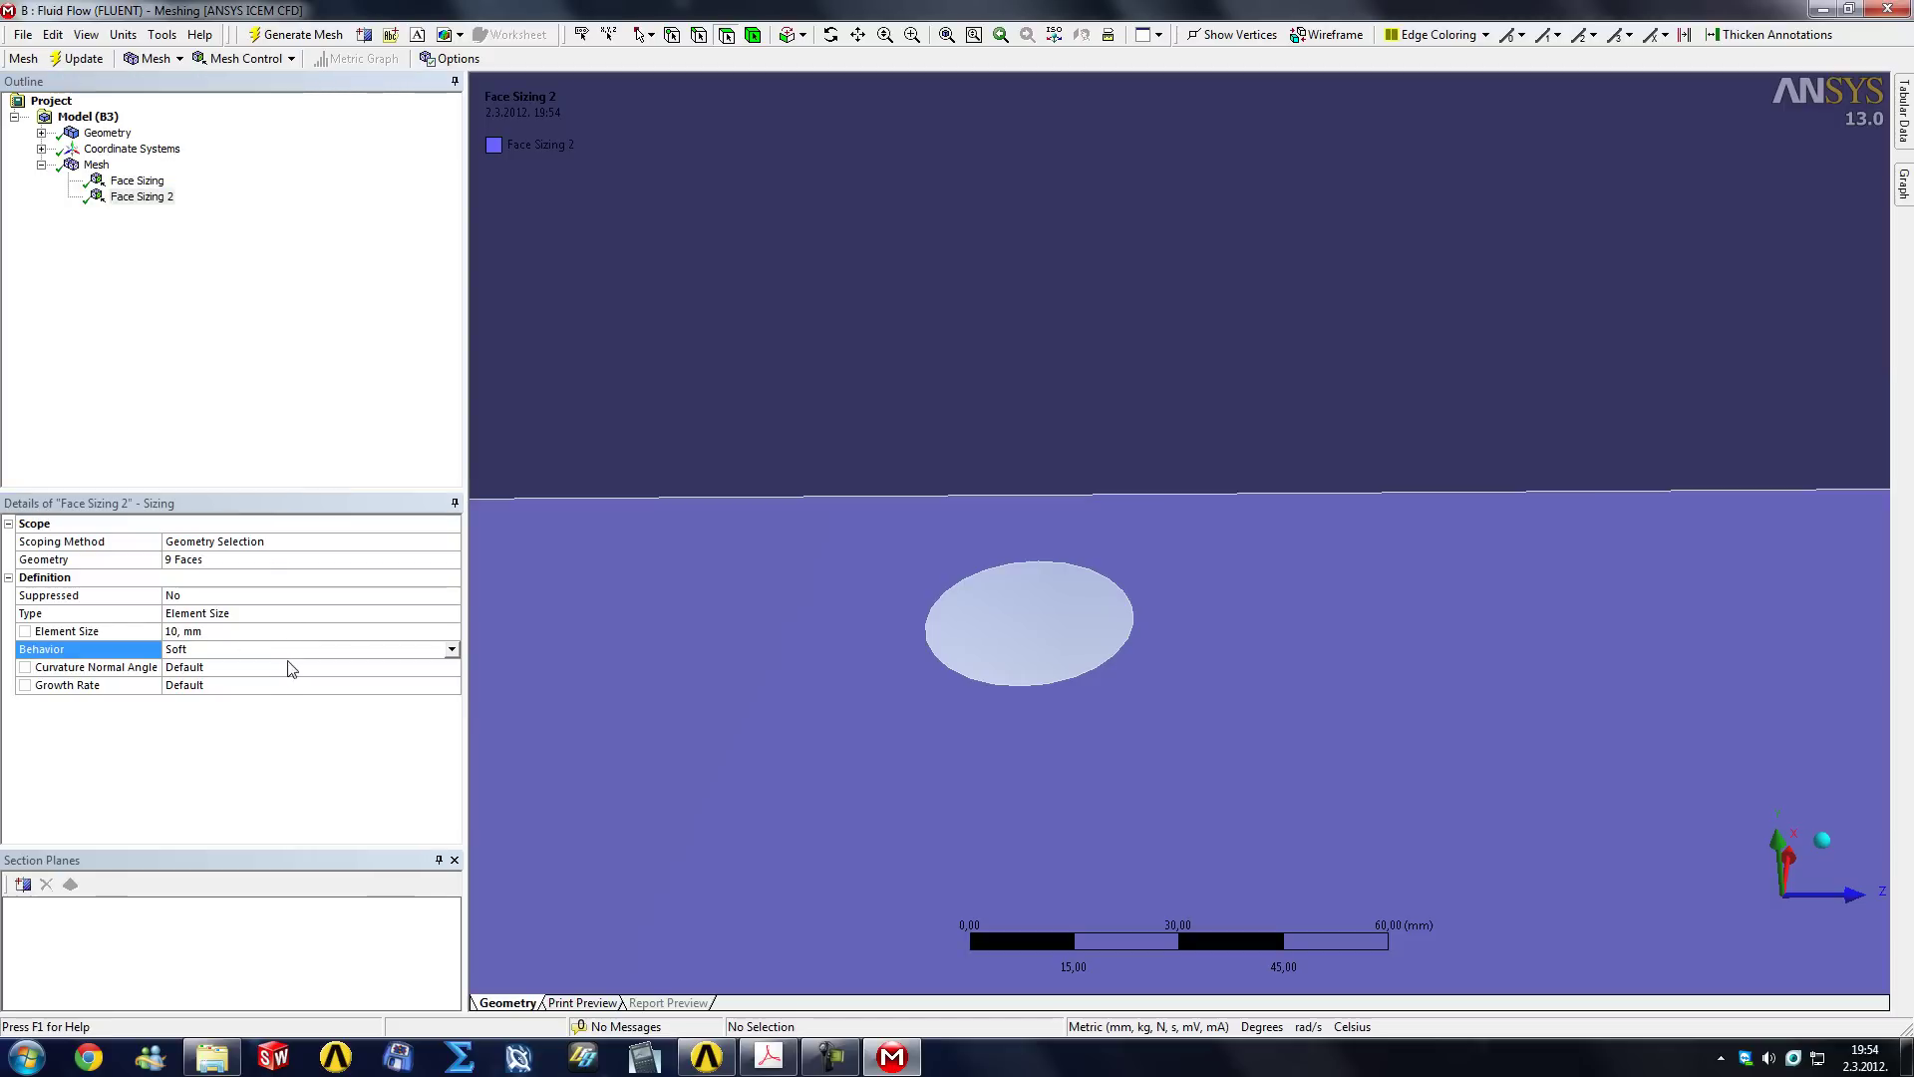
left_click(96, 164)
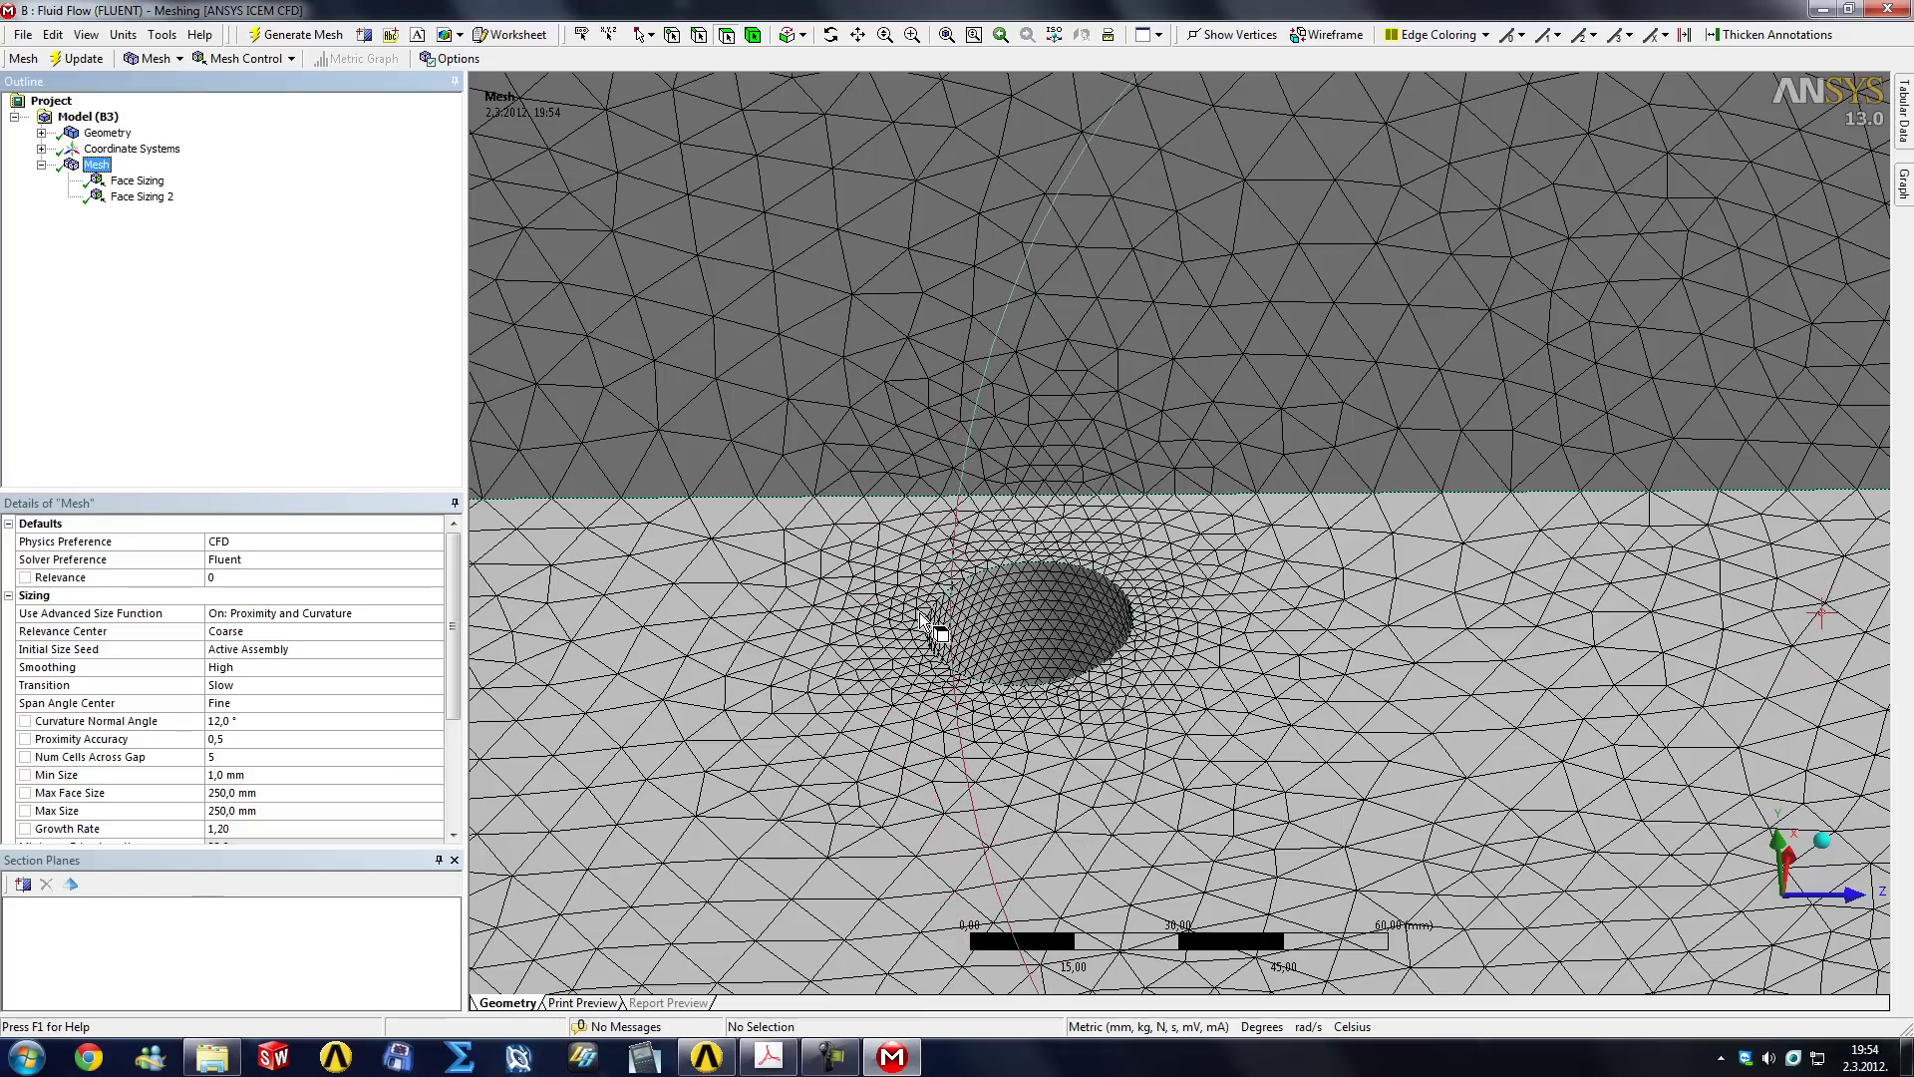
Inspect the leg's cylindrical face against the body's face sizing, and examine the mesh along the body's underside and side.
left_click(881, 643)
left_click(881, 643)
left_click(963, 636)
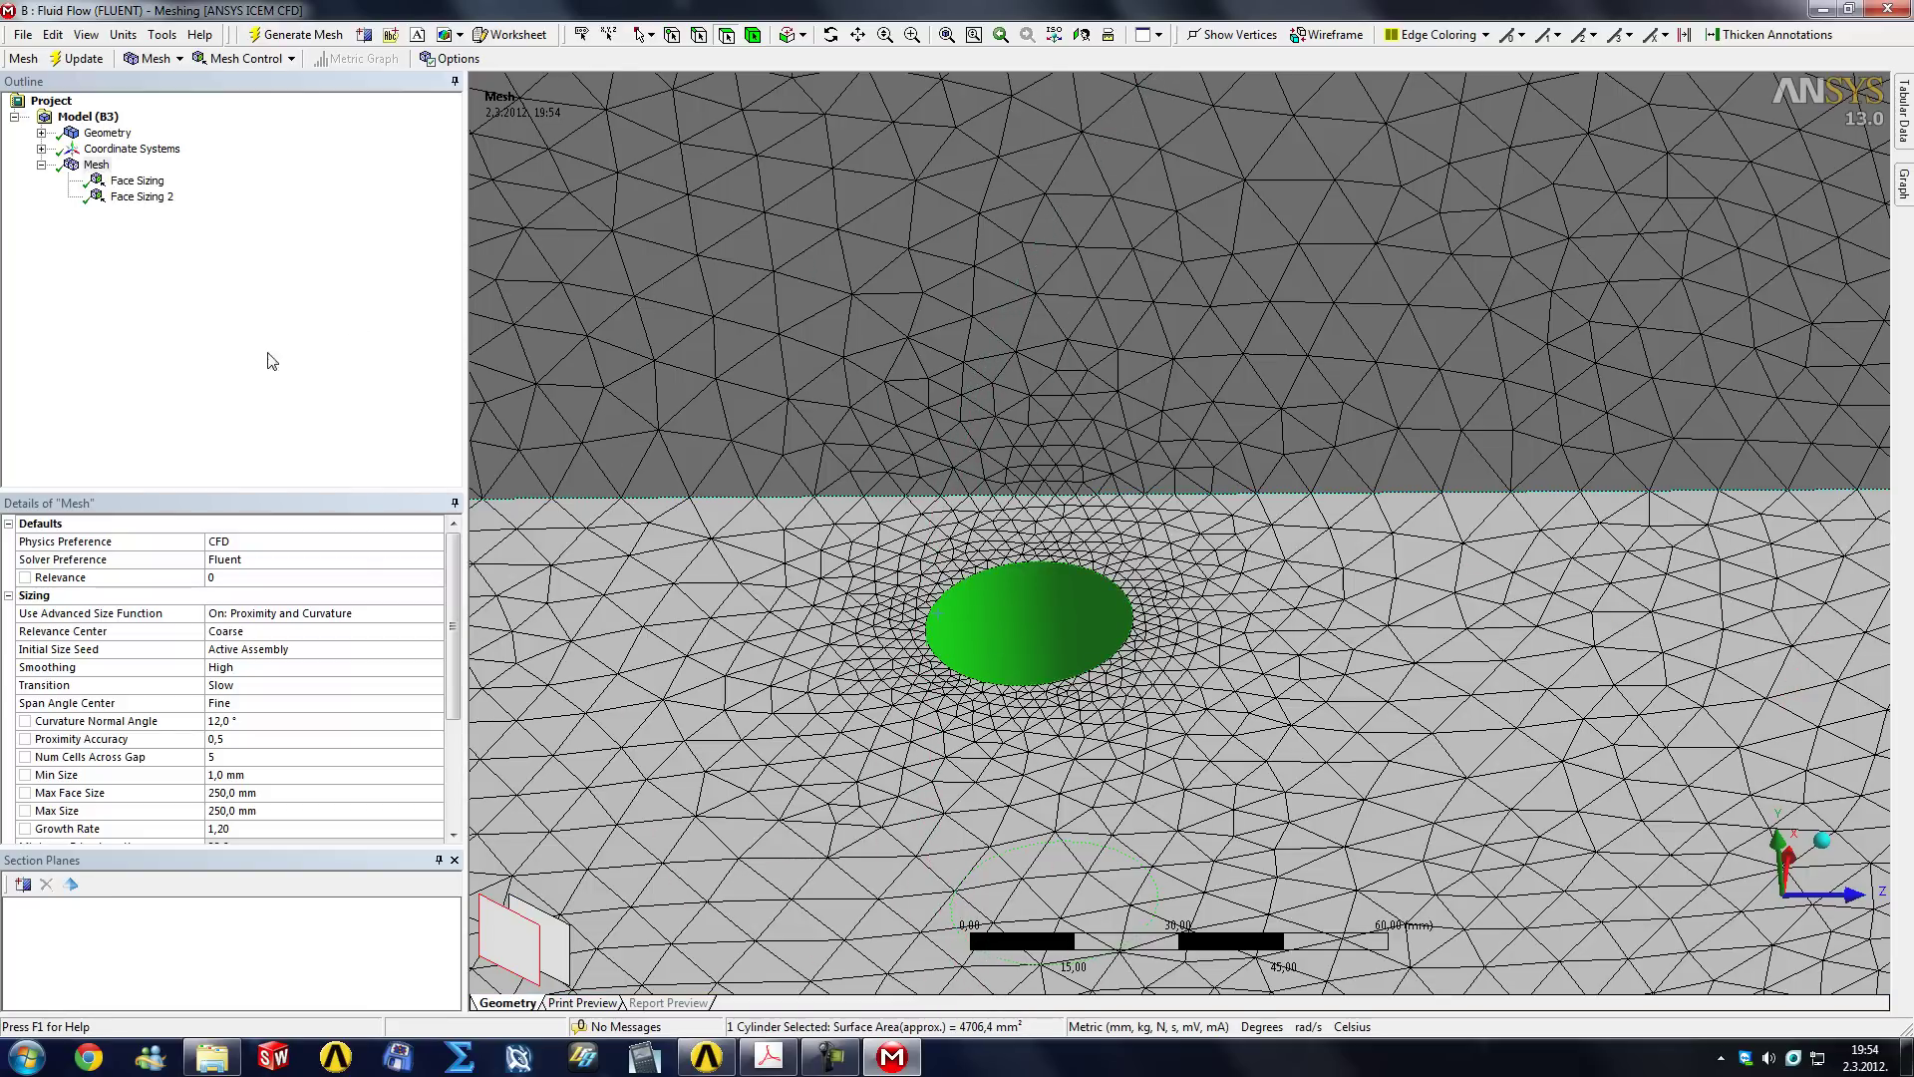
left_click(141, 197)
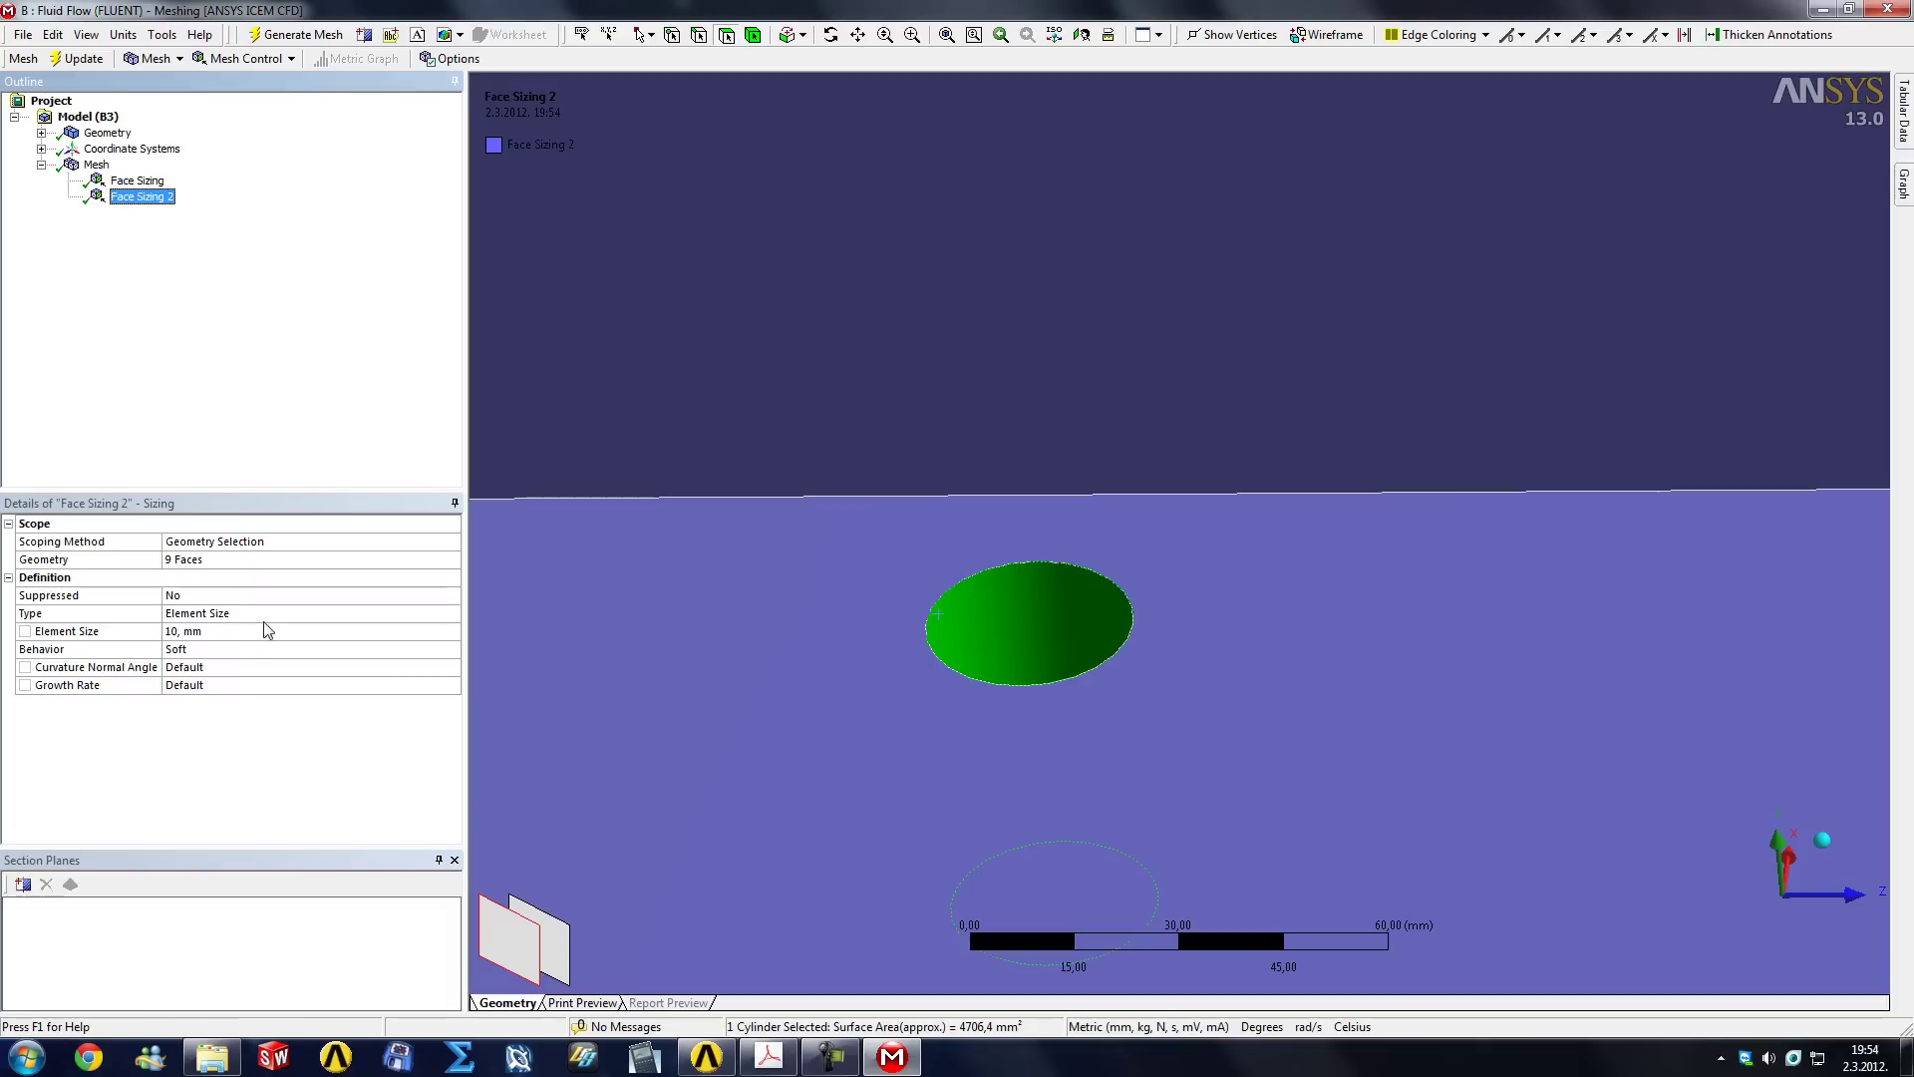
left_click(96, 164)
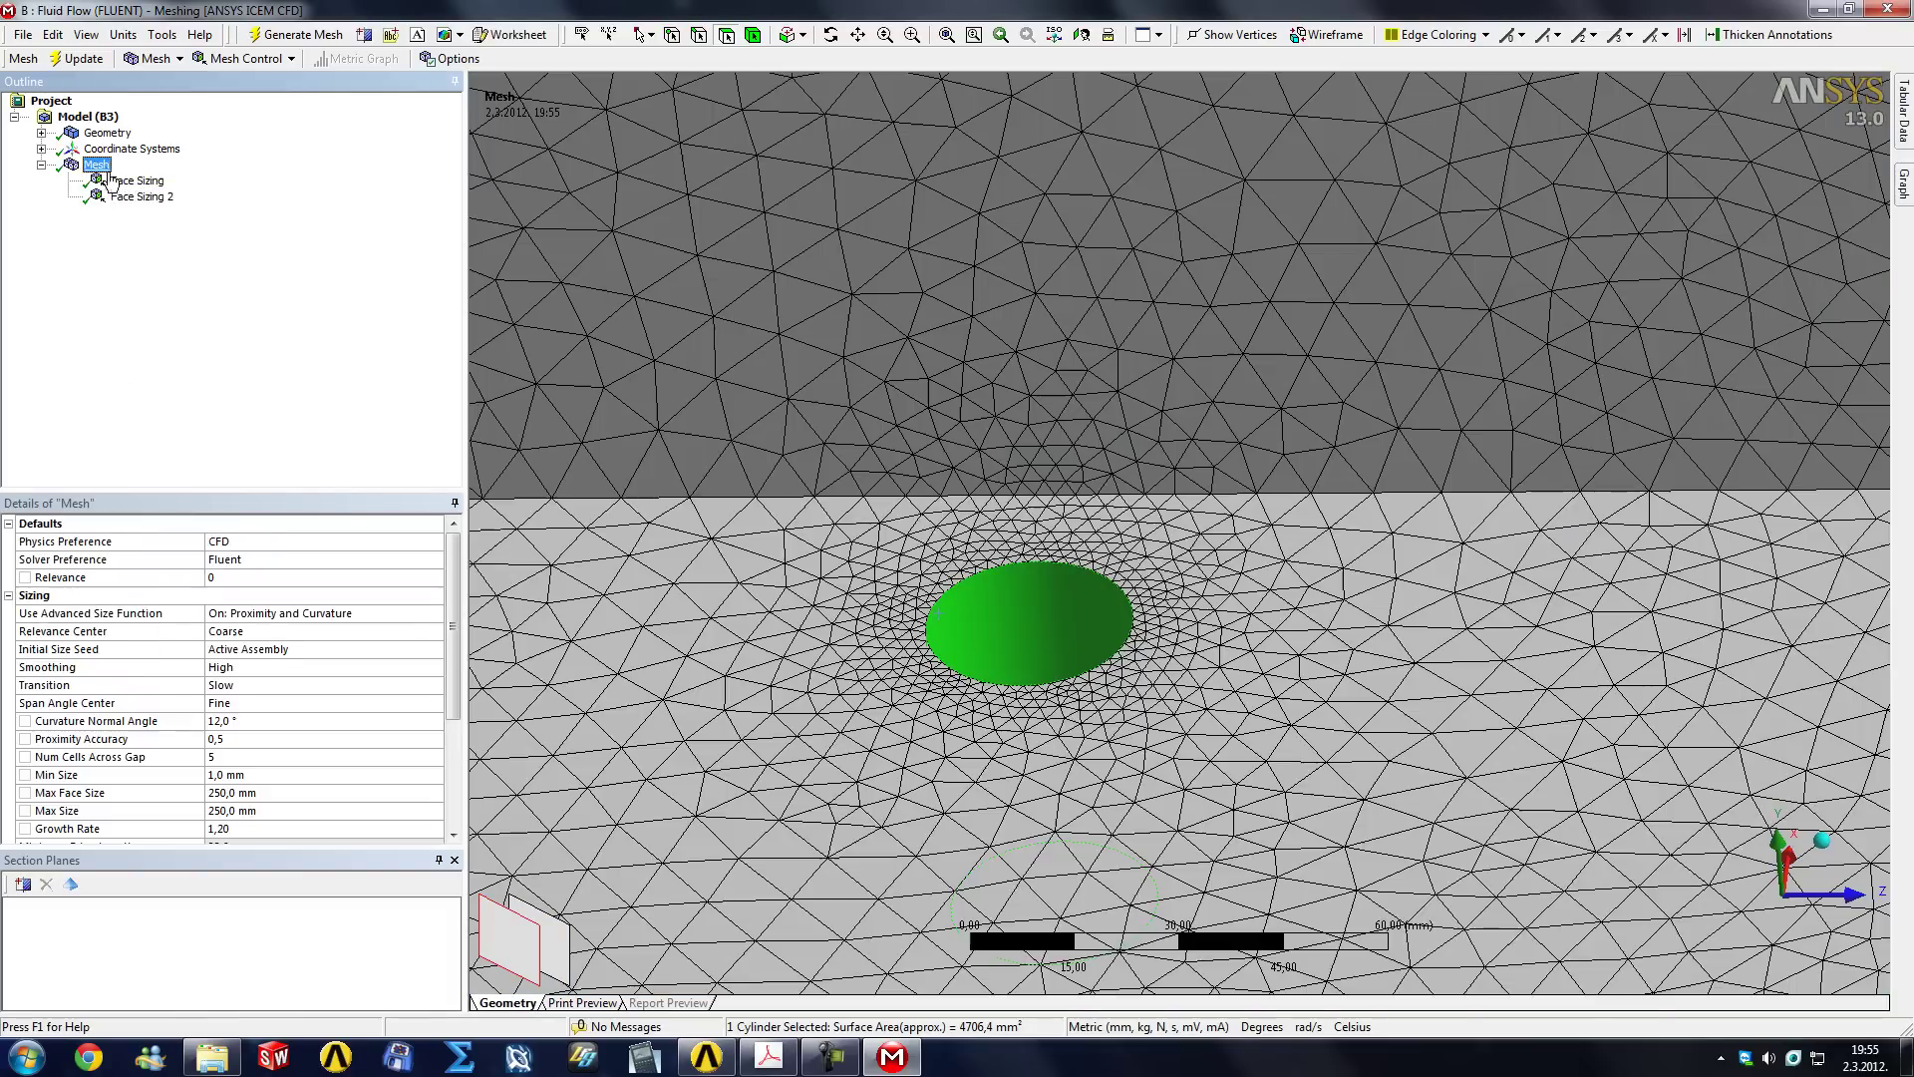
left_click(1052, 733)
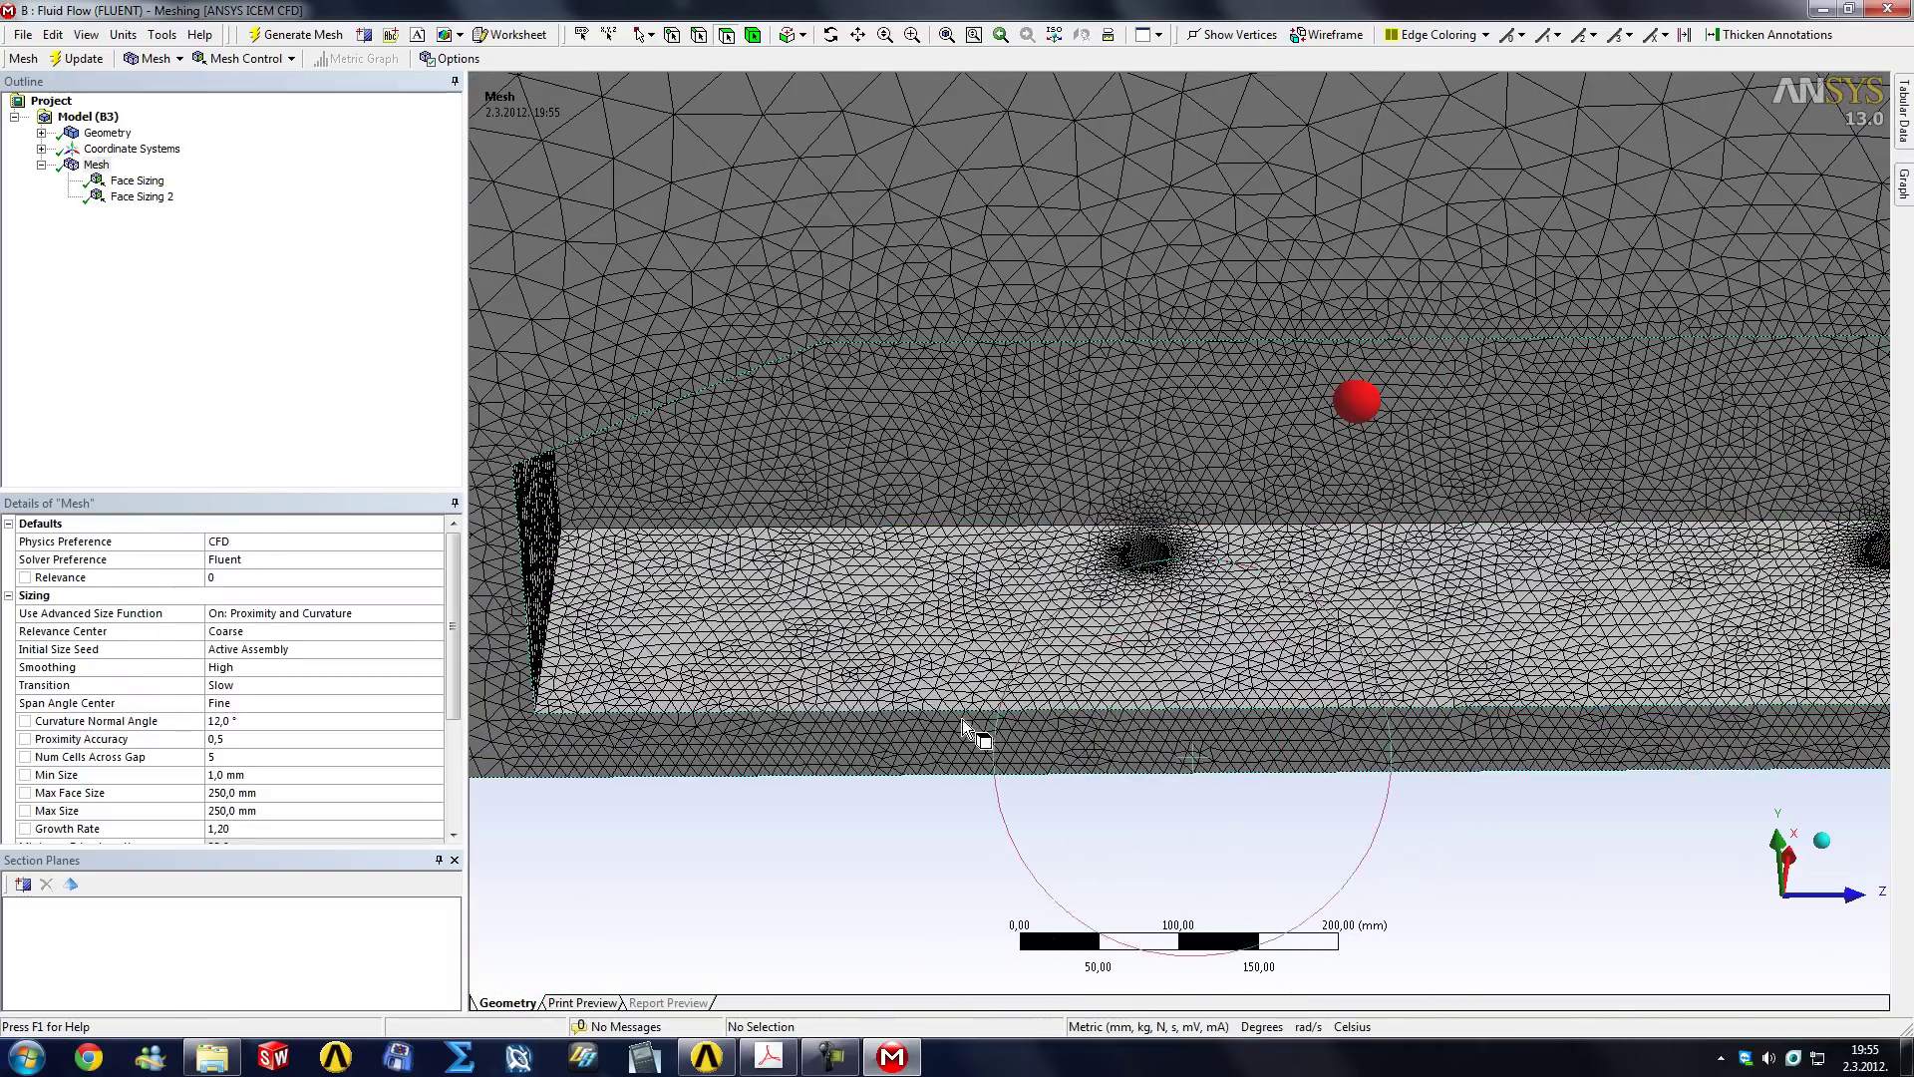
left_click_drag(961, 720, 1067, 504)
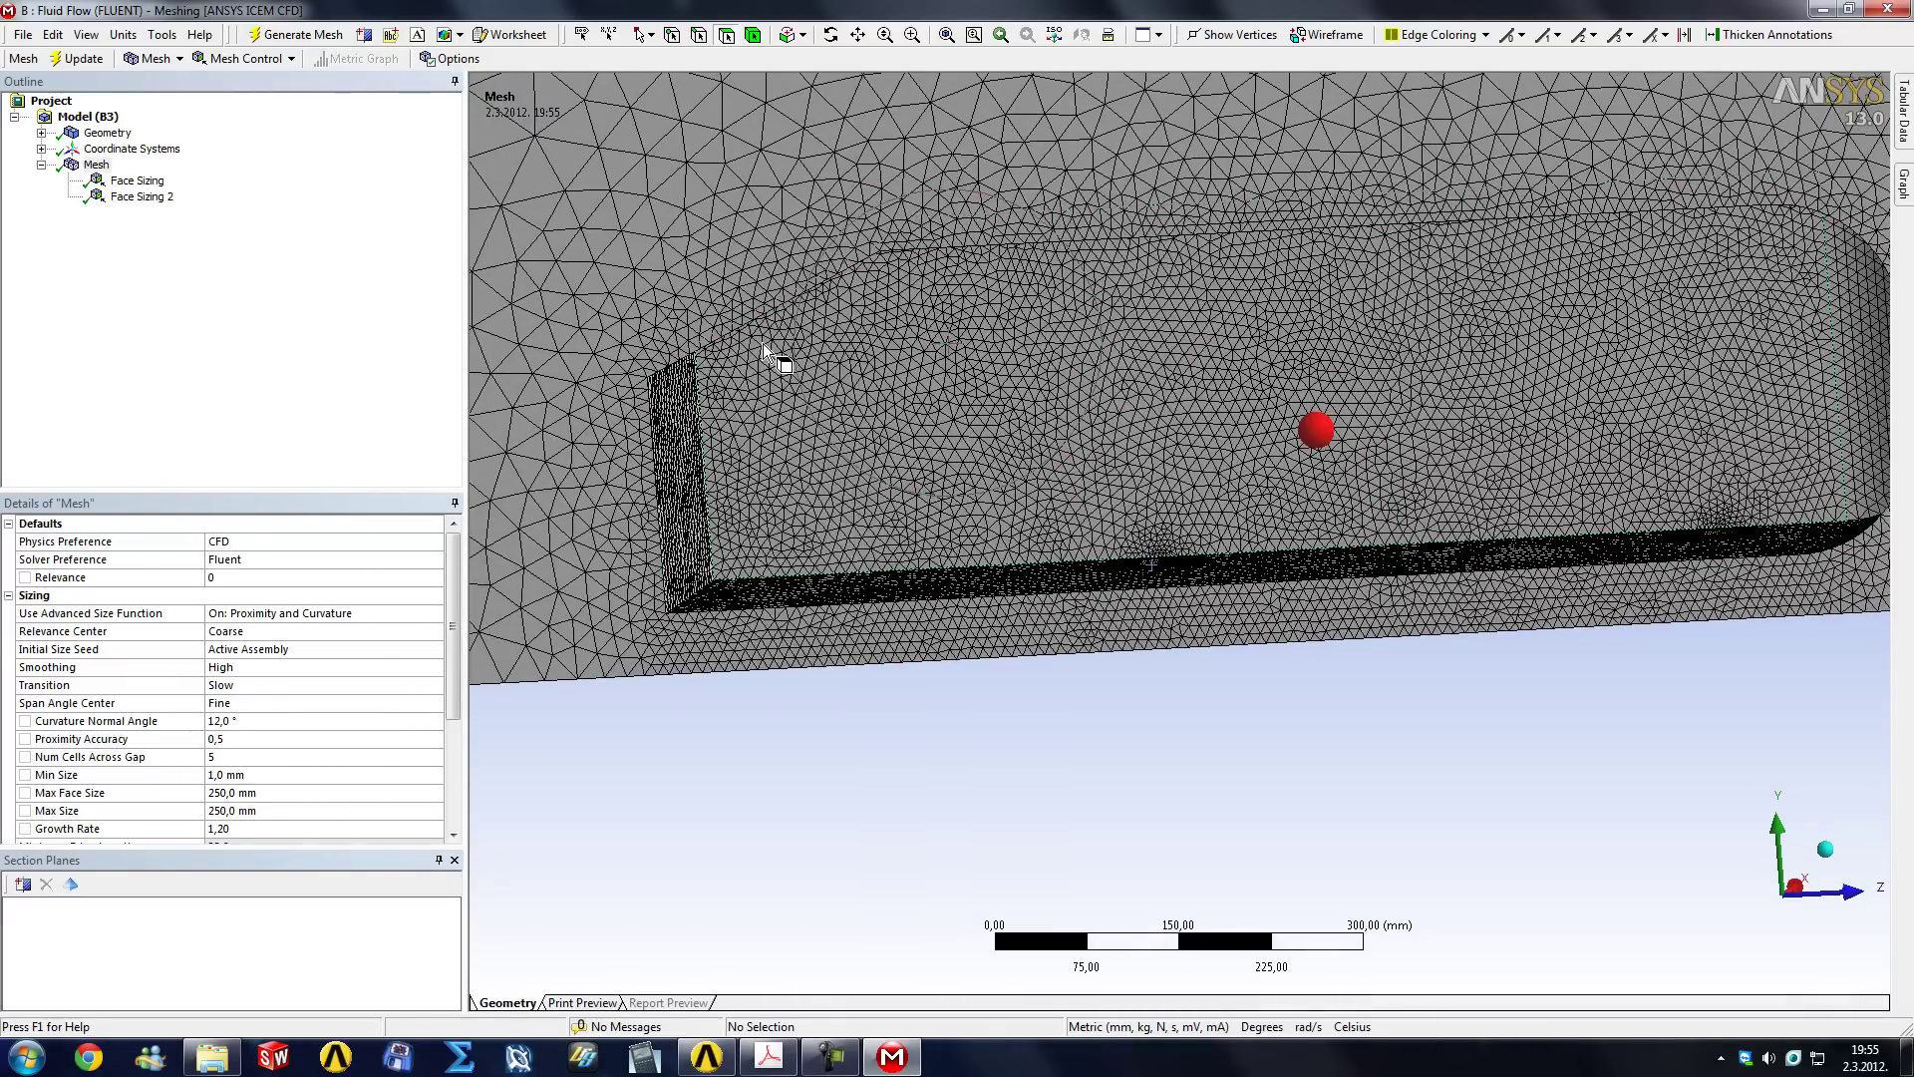
Set Use Automatic Inflation to Program Controlled in the mesh's inflation settings.
left_click_drag(764, 345, 723, 339)
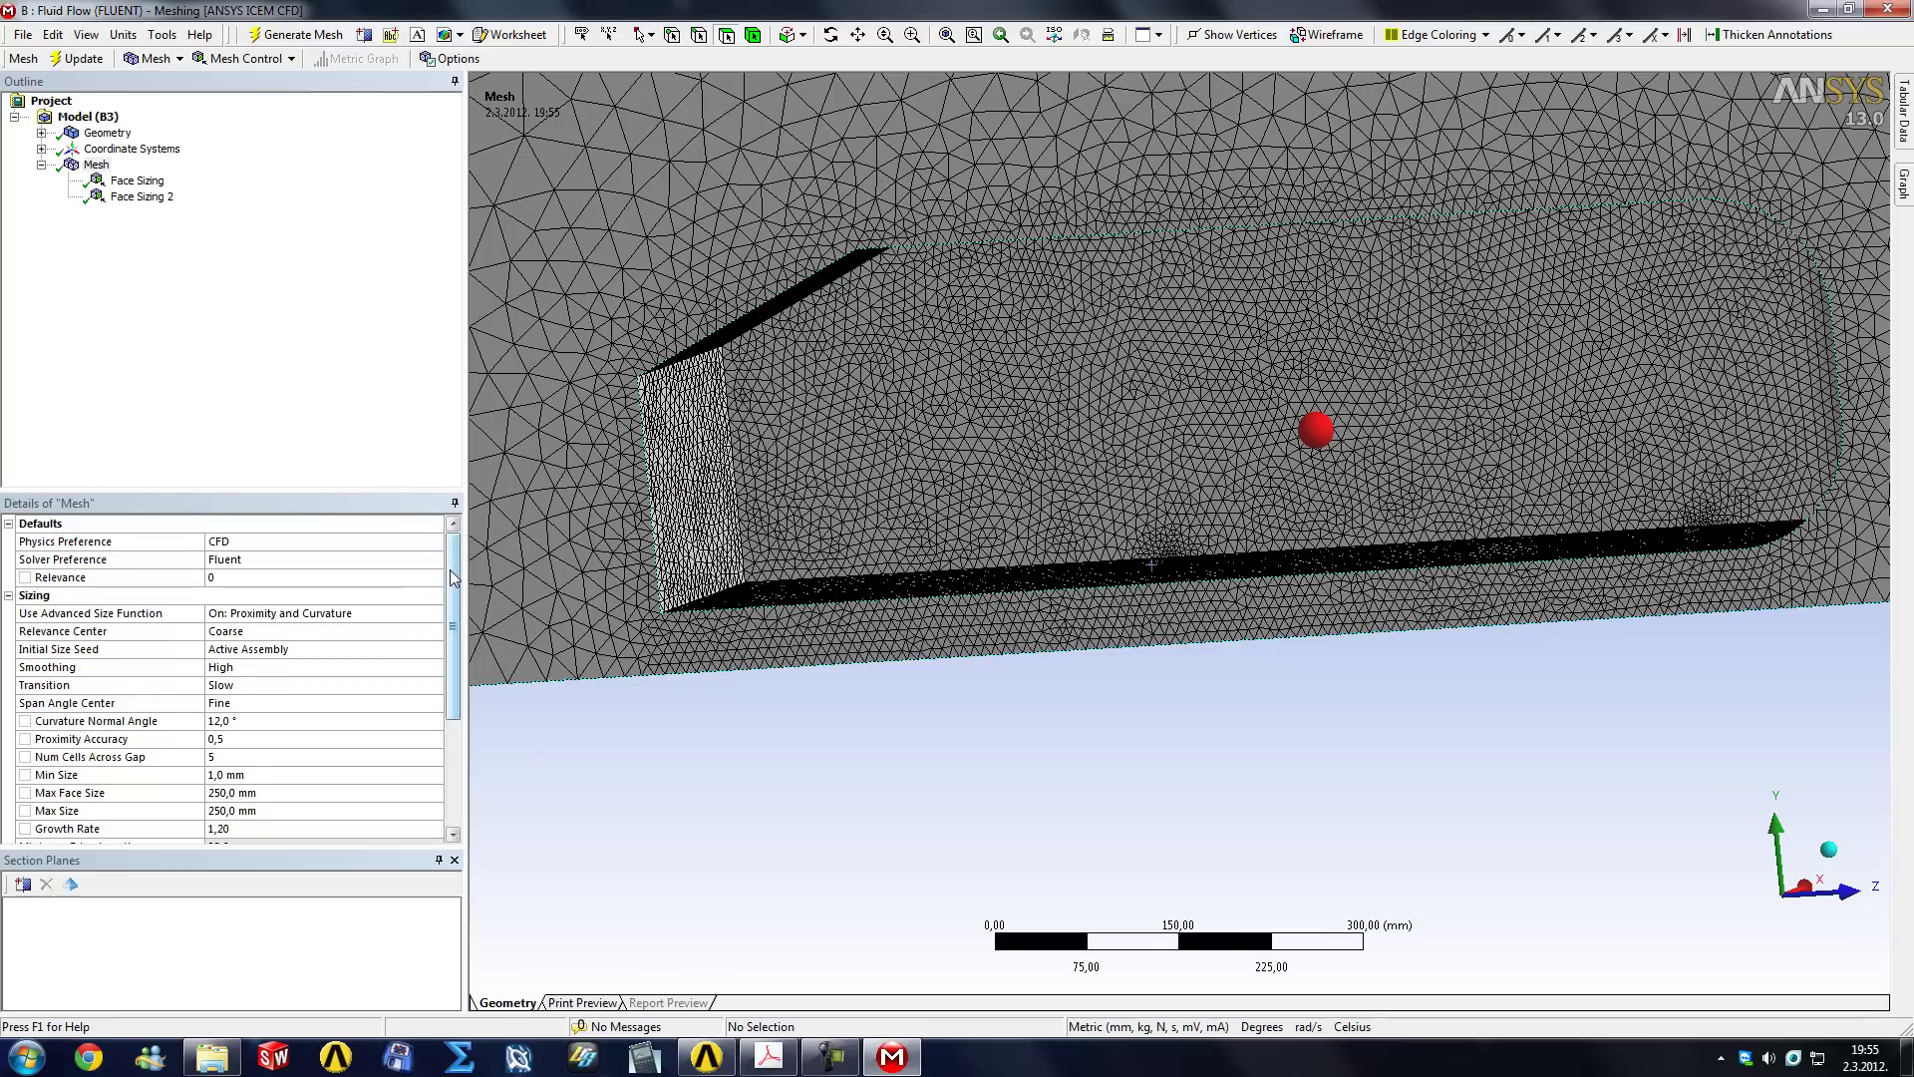
scroll(439, 566, "down", 4)
left_click(9, 685)
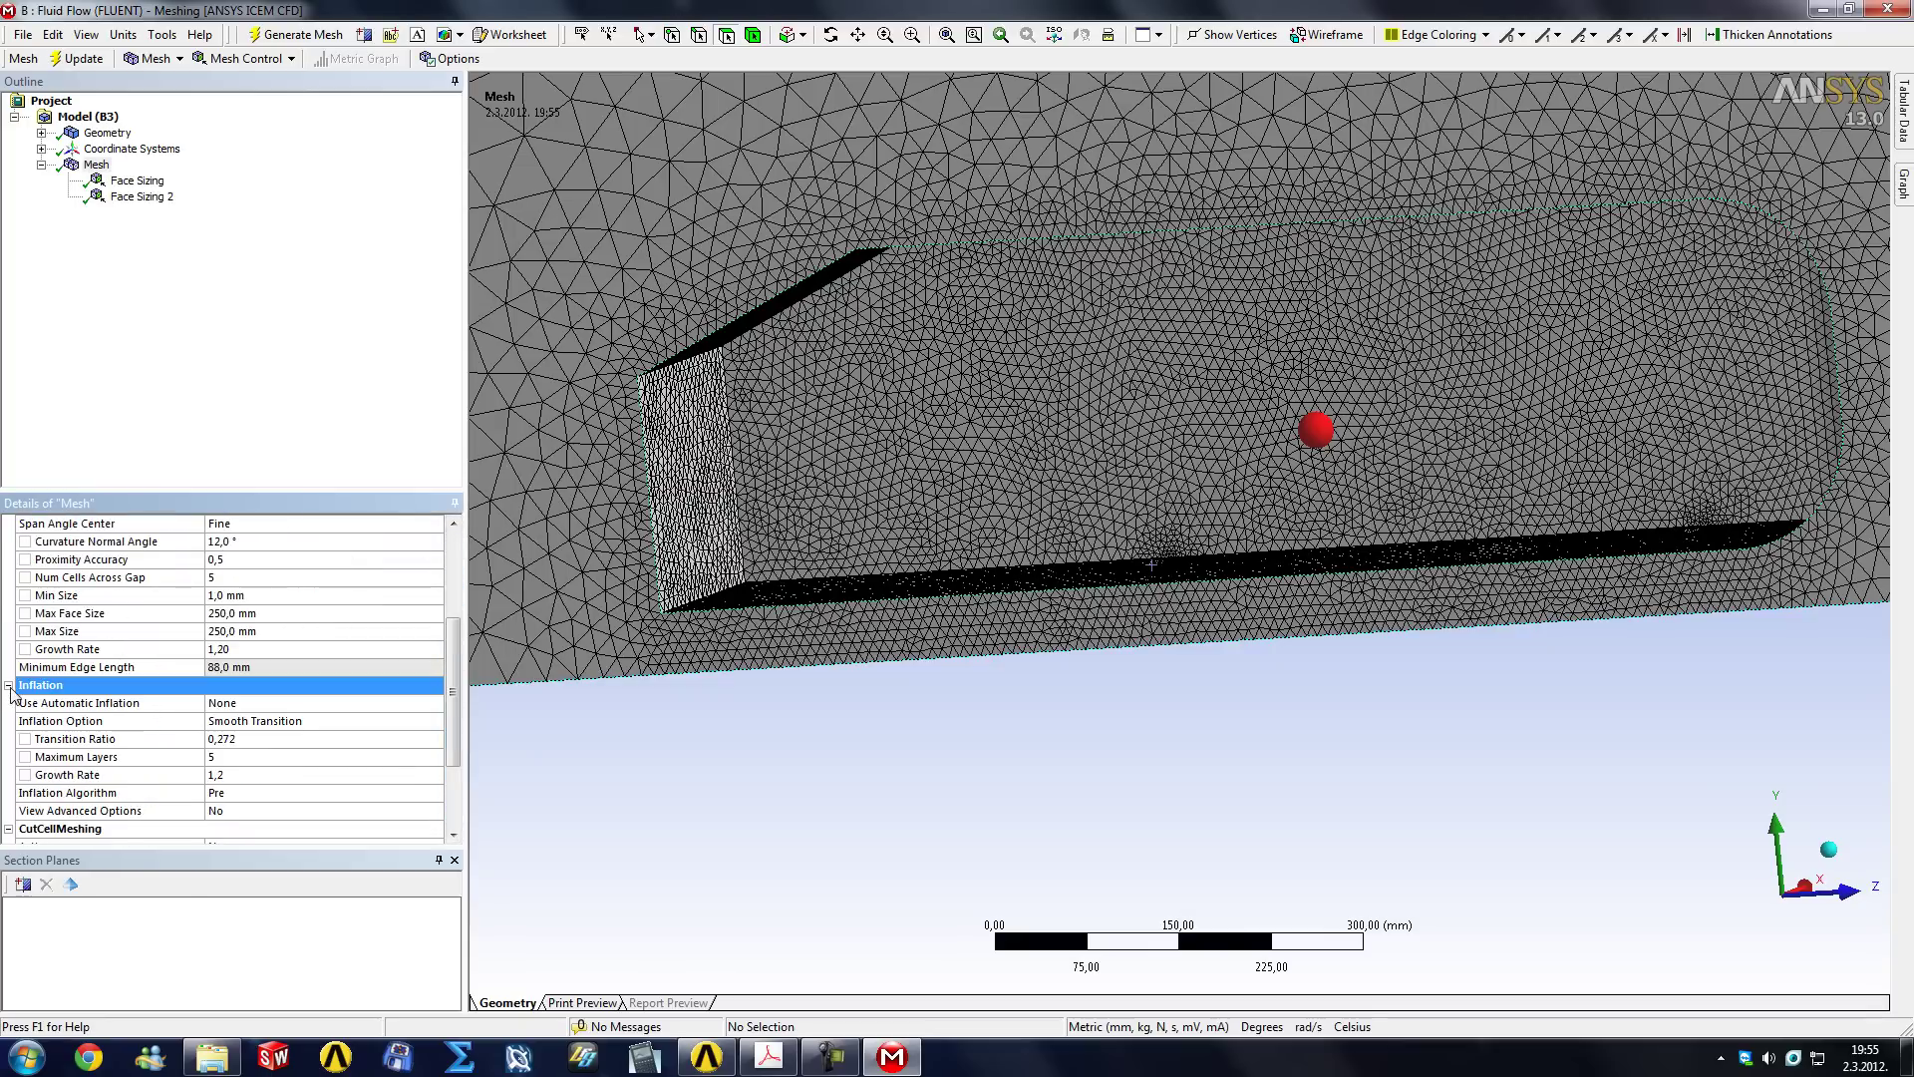
left_click(274, 704)
left_click(434, 705)
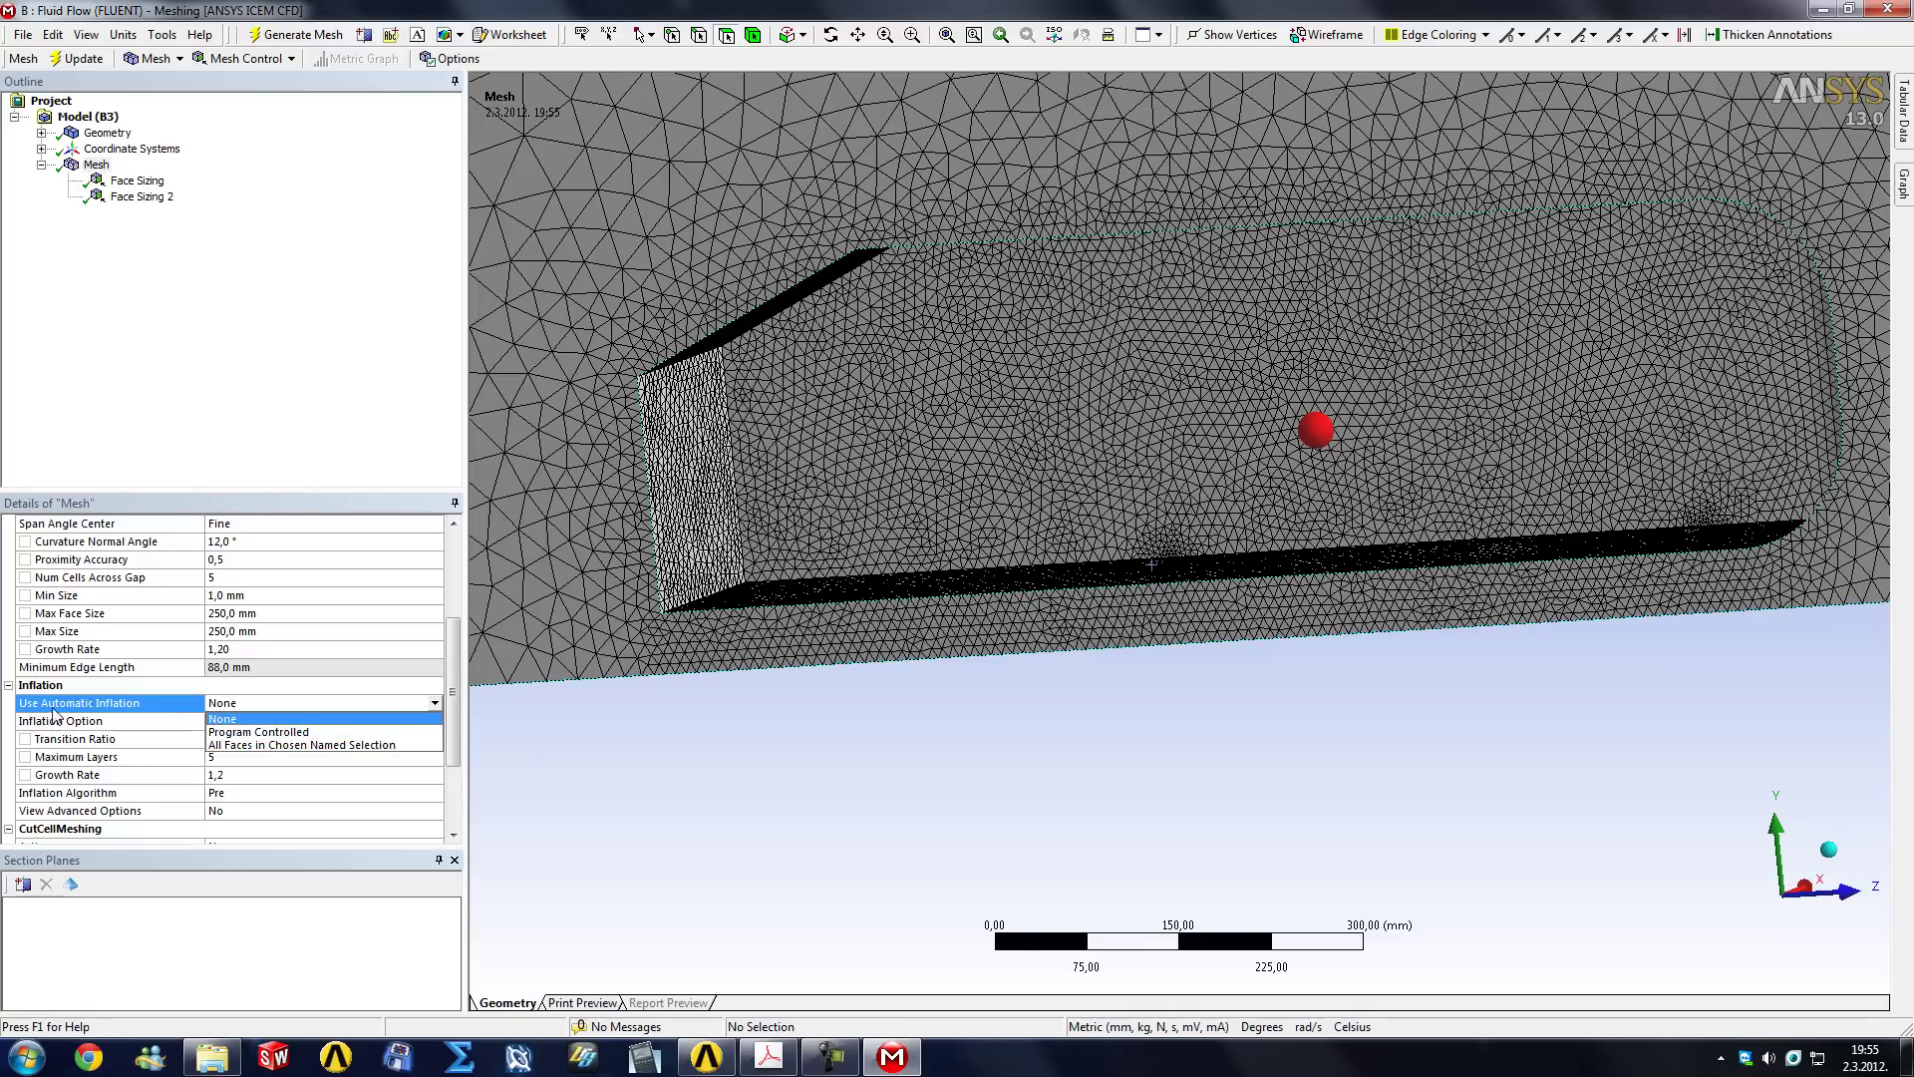
left_click(246, 734)
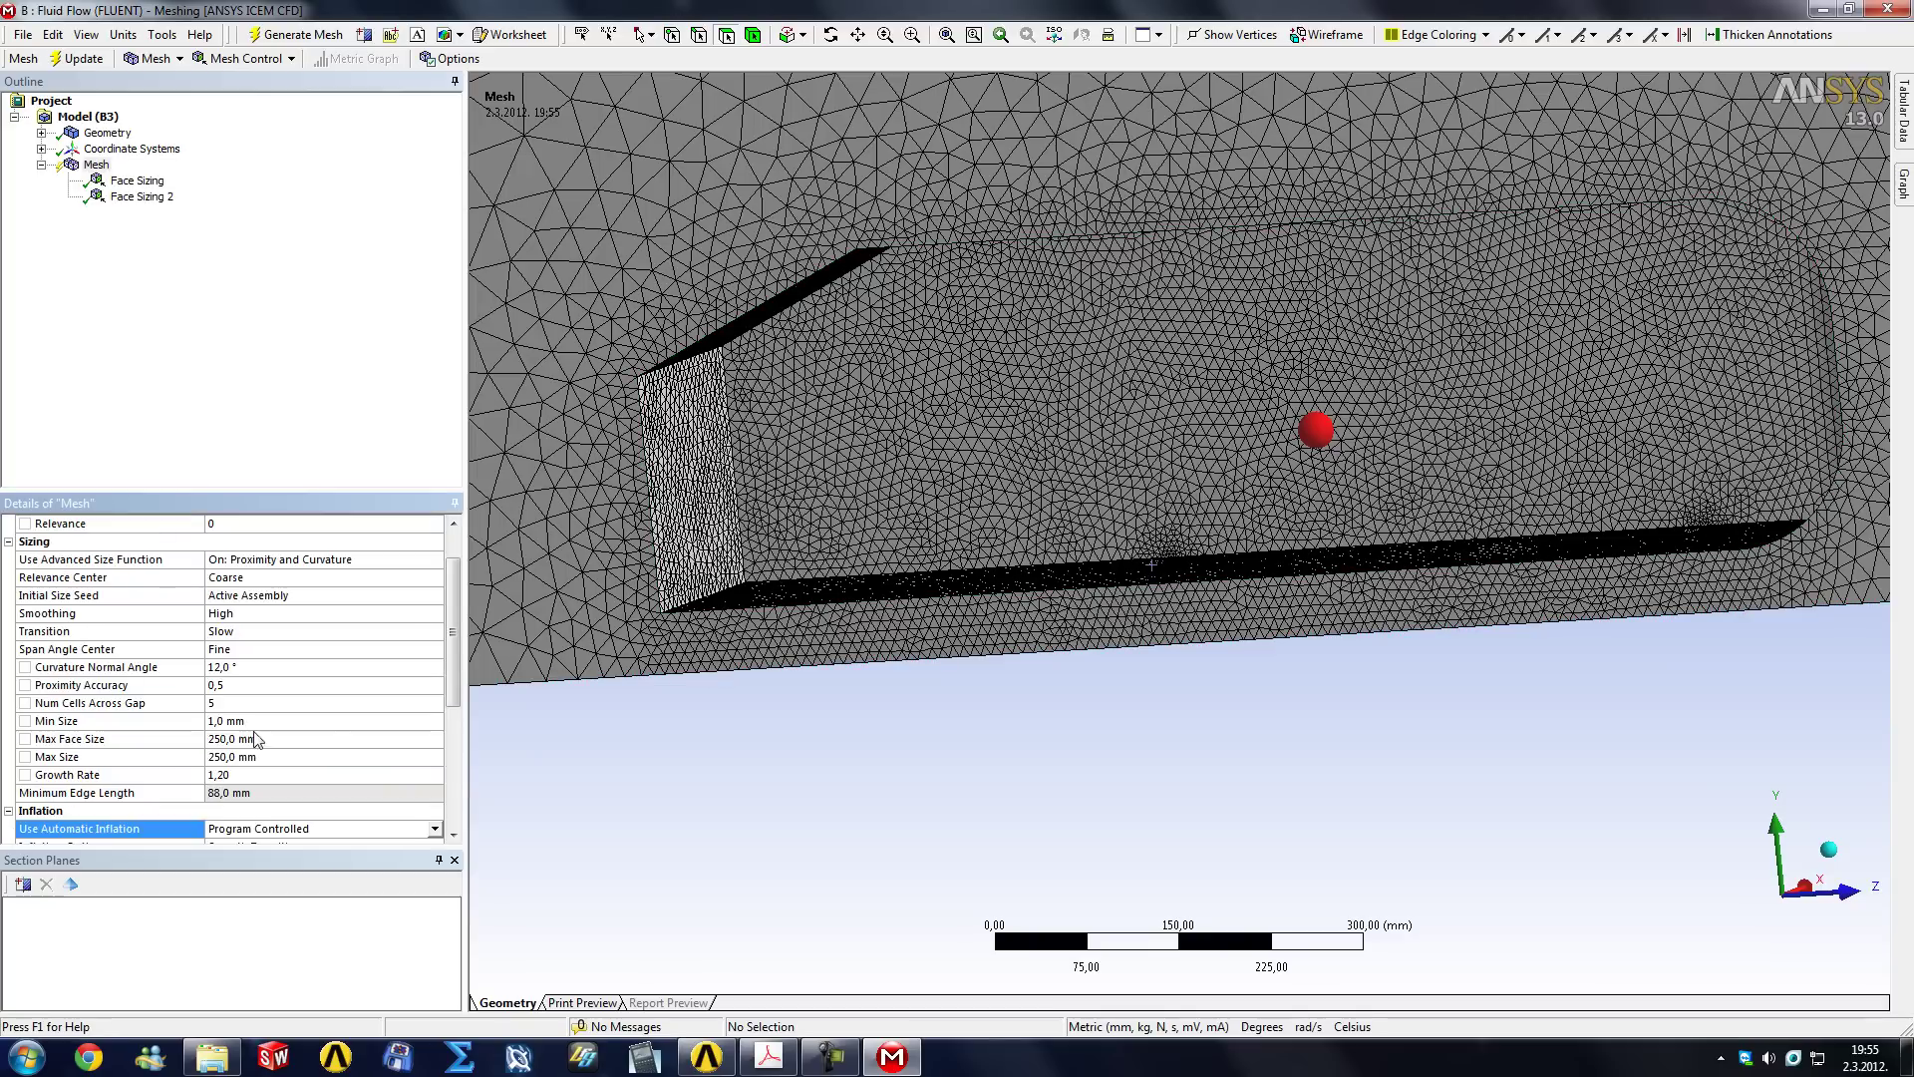
left_click_drag(456, 625, 457, 702)
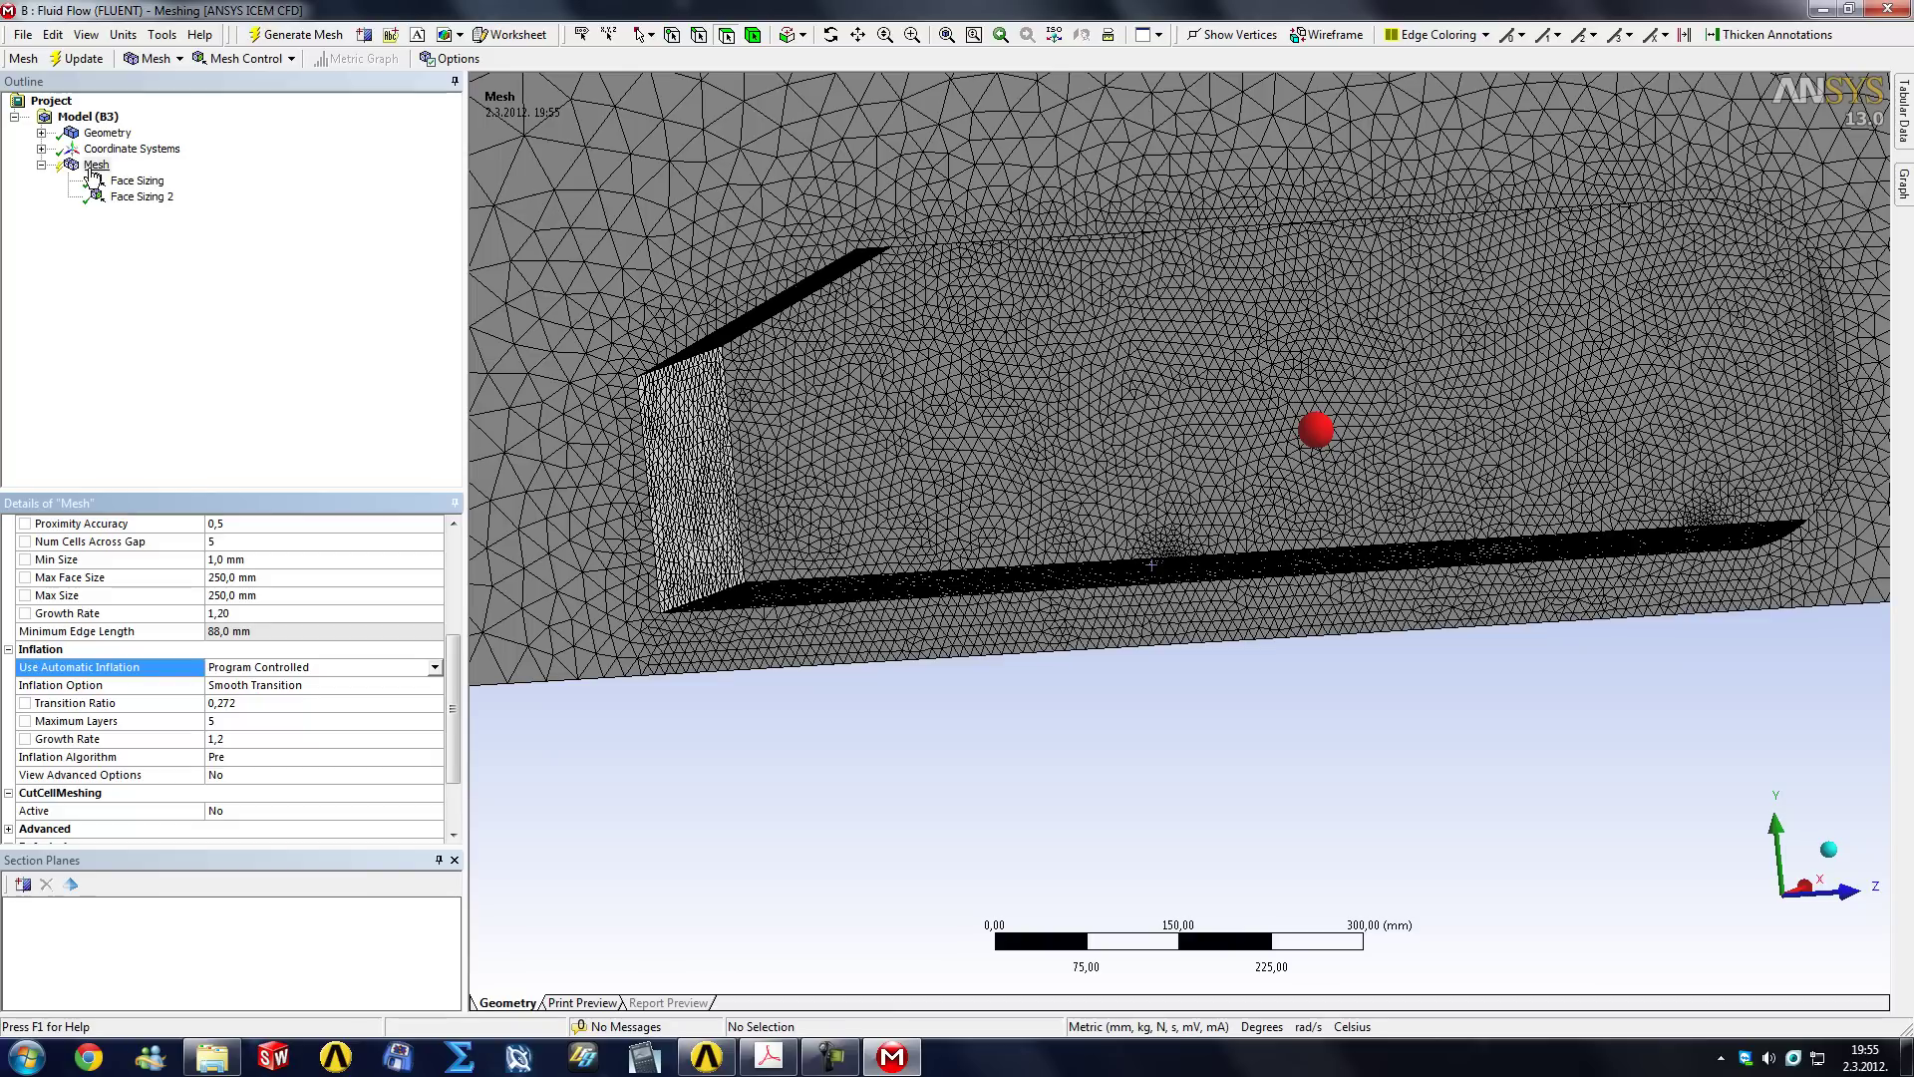
right_click(92, 167)
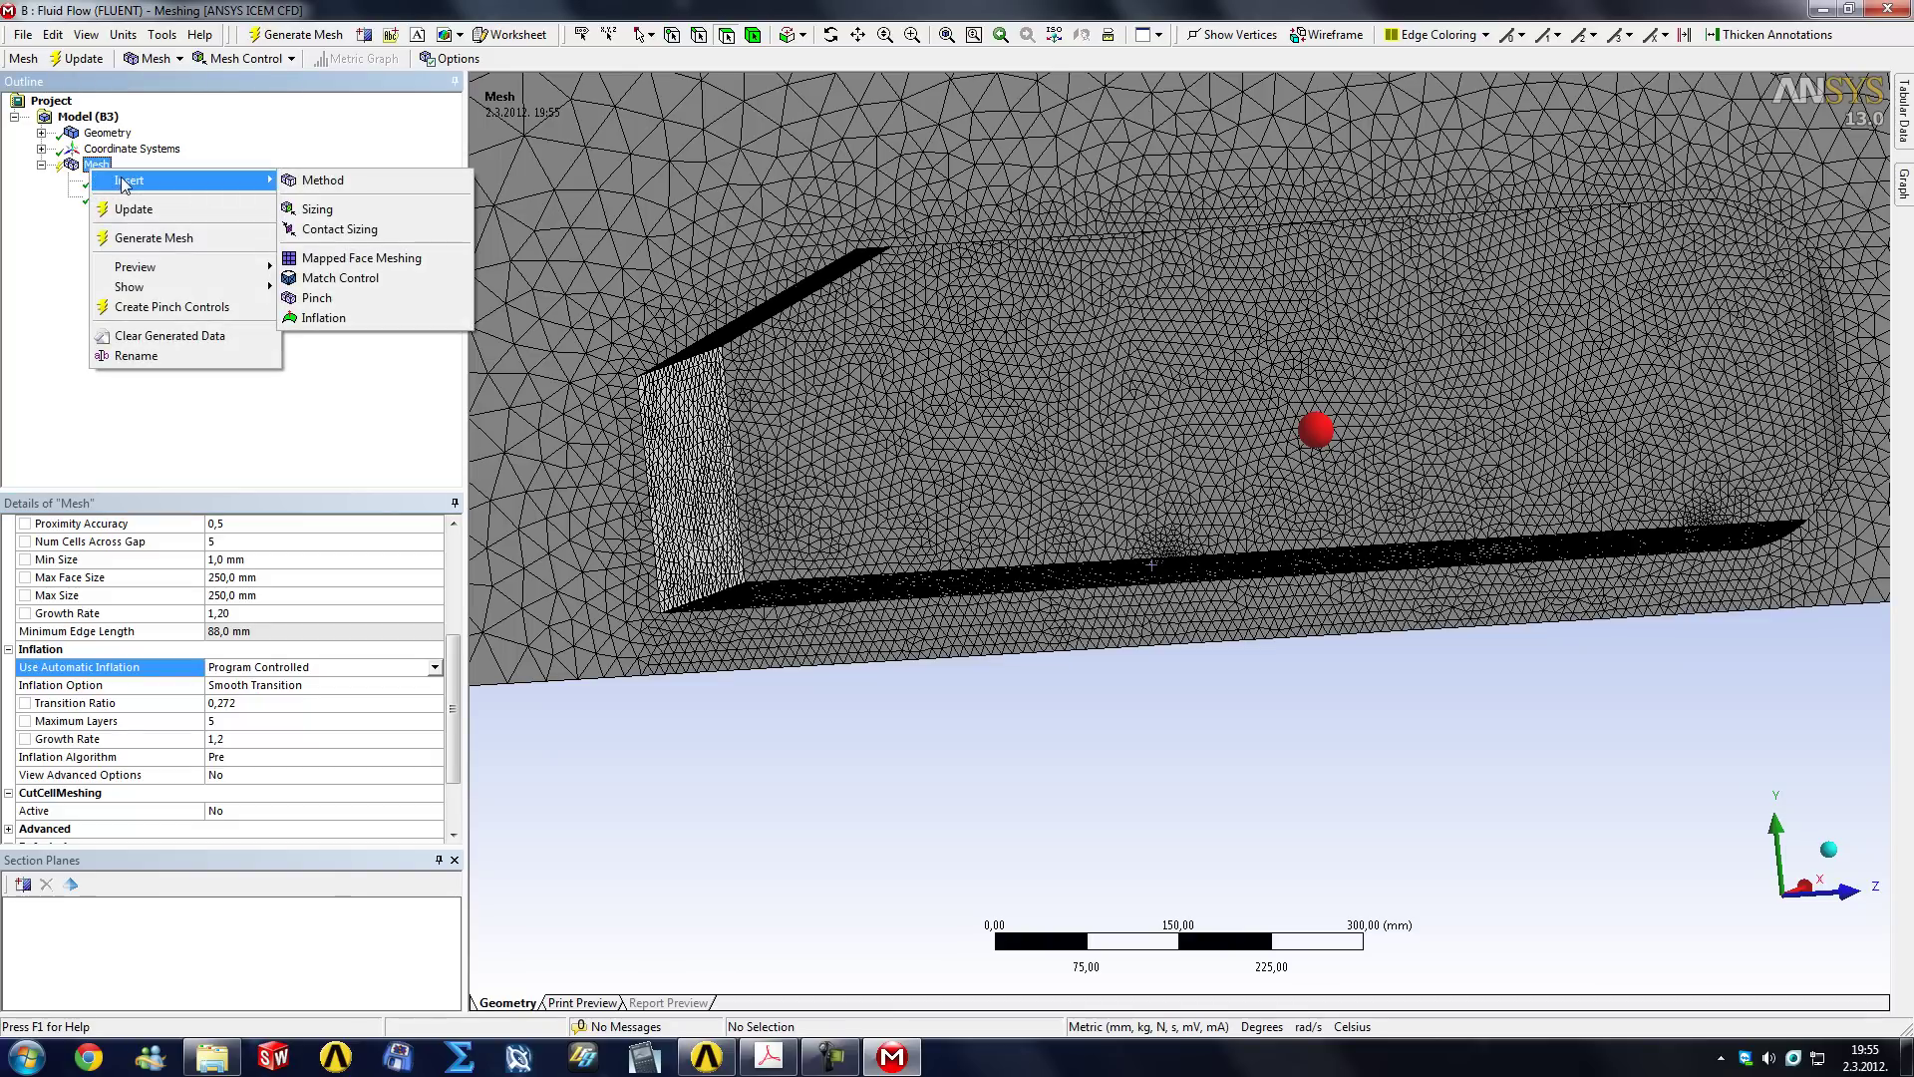
left_click(53, 231)
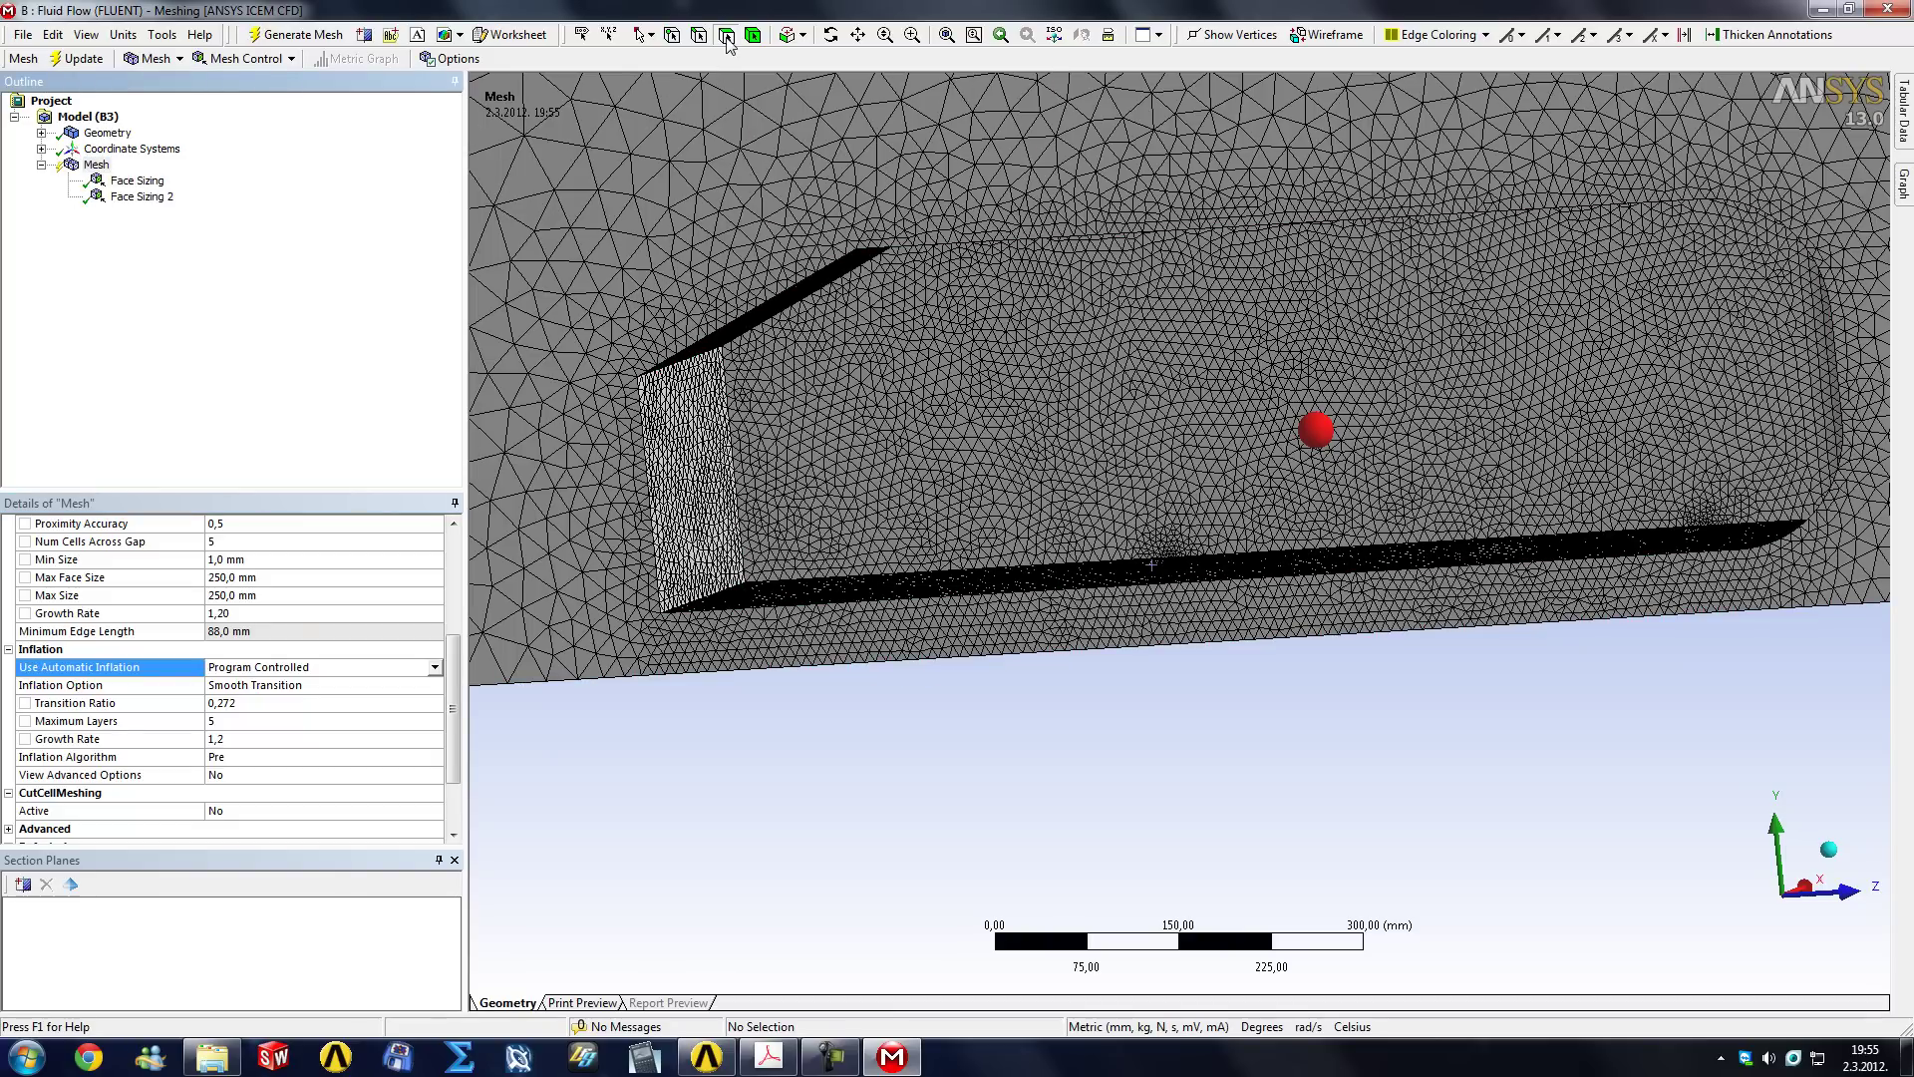
Box-select all 11 faces of the Ahmed body and create a named selection called ahmed-body from them.
left_click(726, 37)
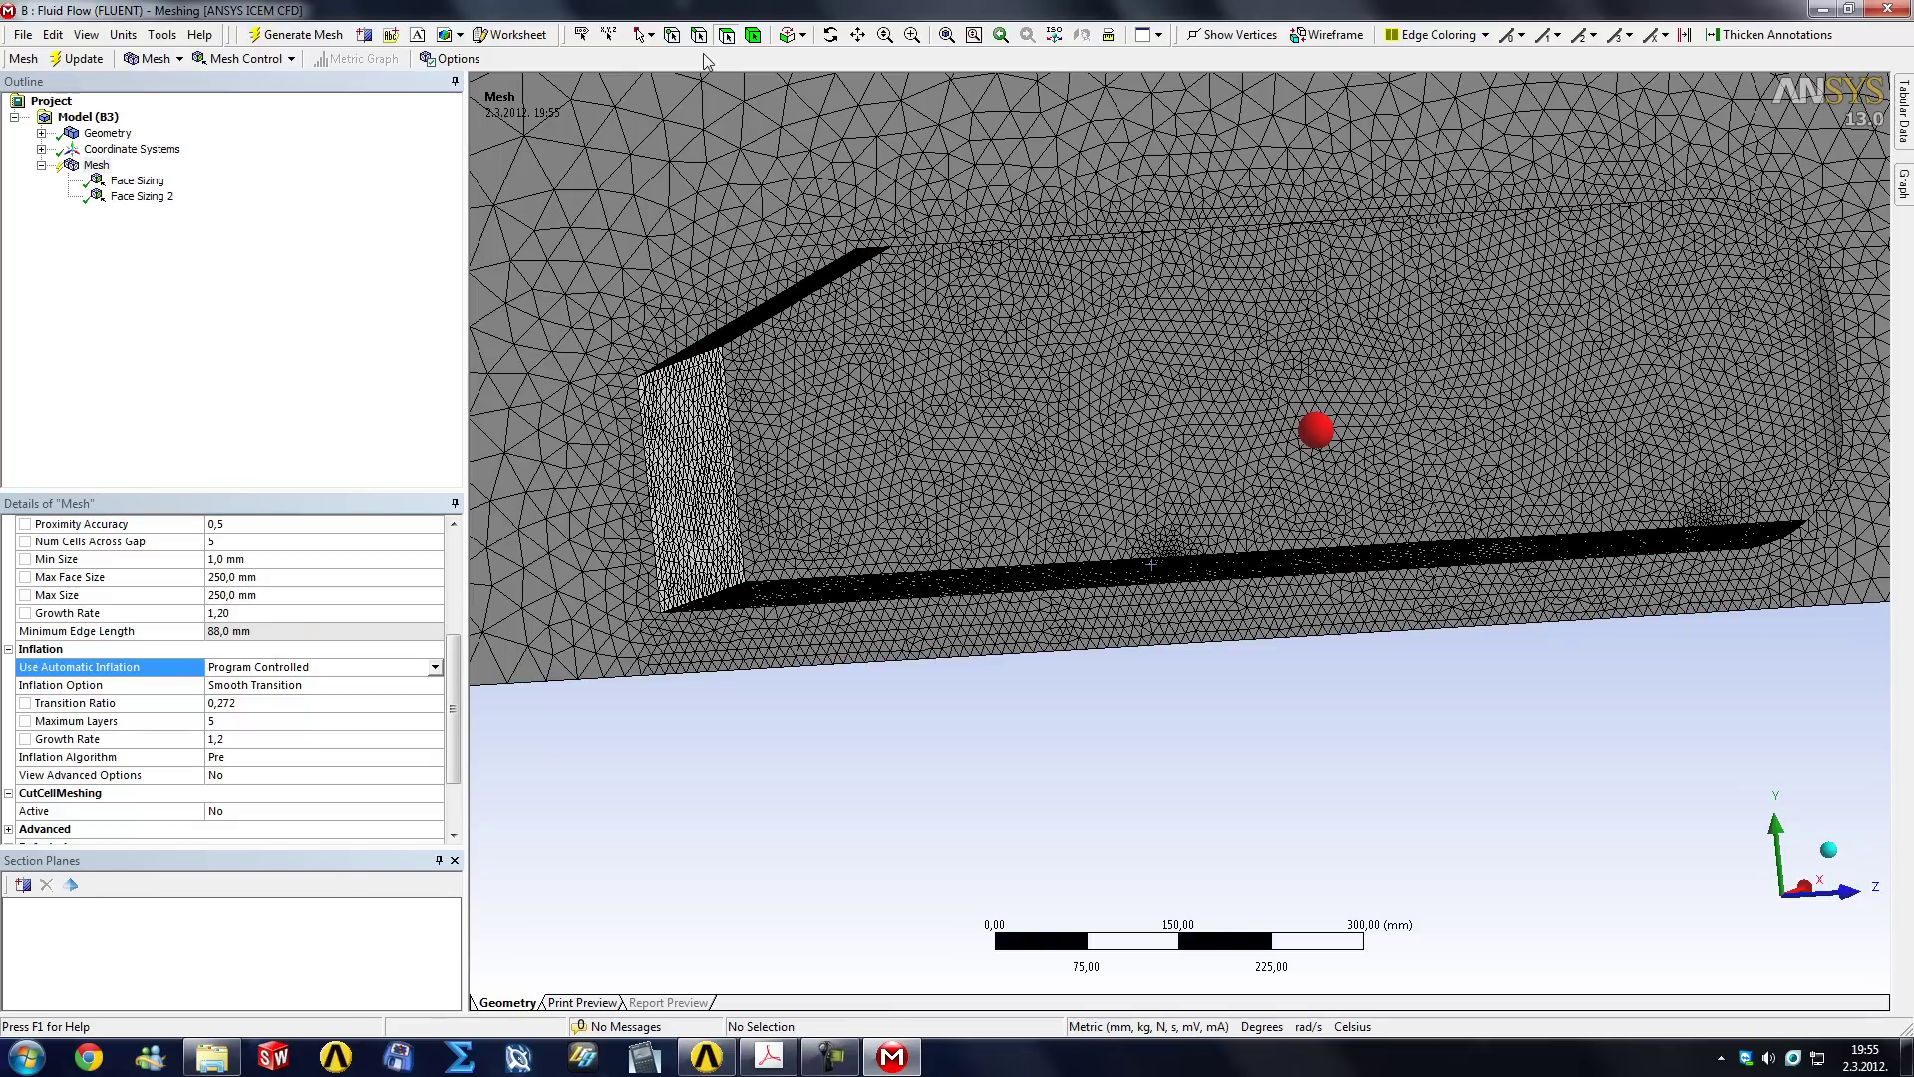
left_click(643, 35)
left_click(675, 79)
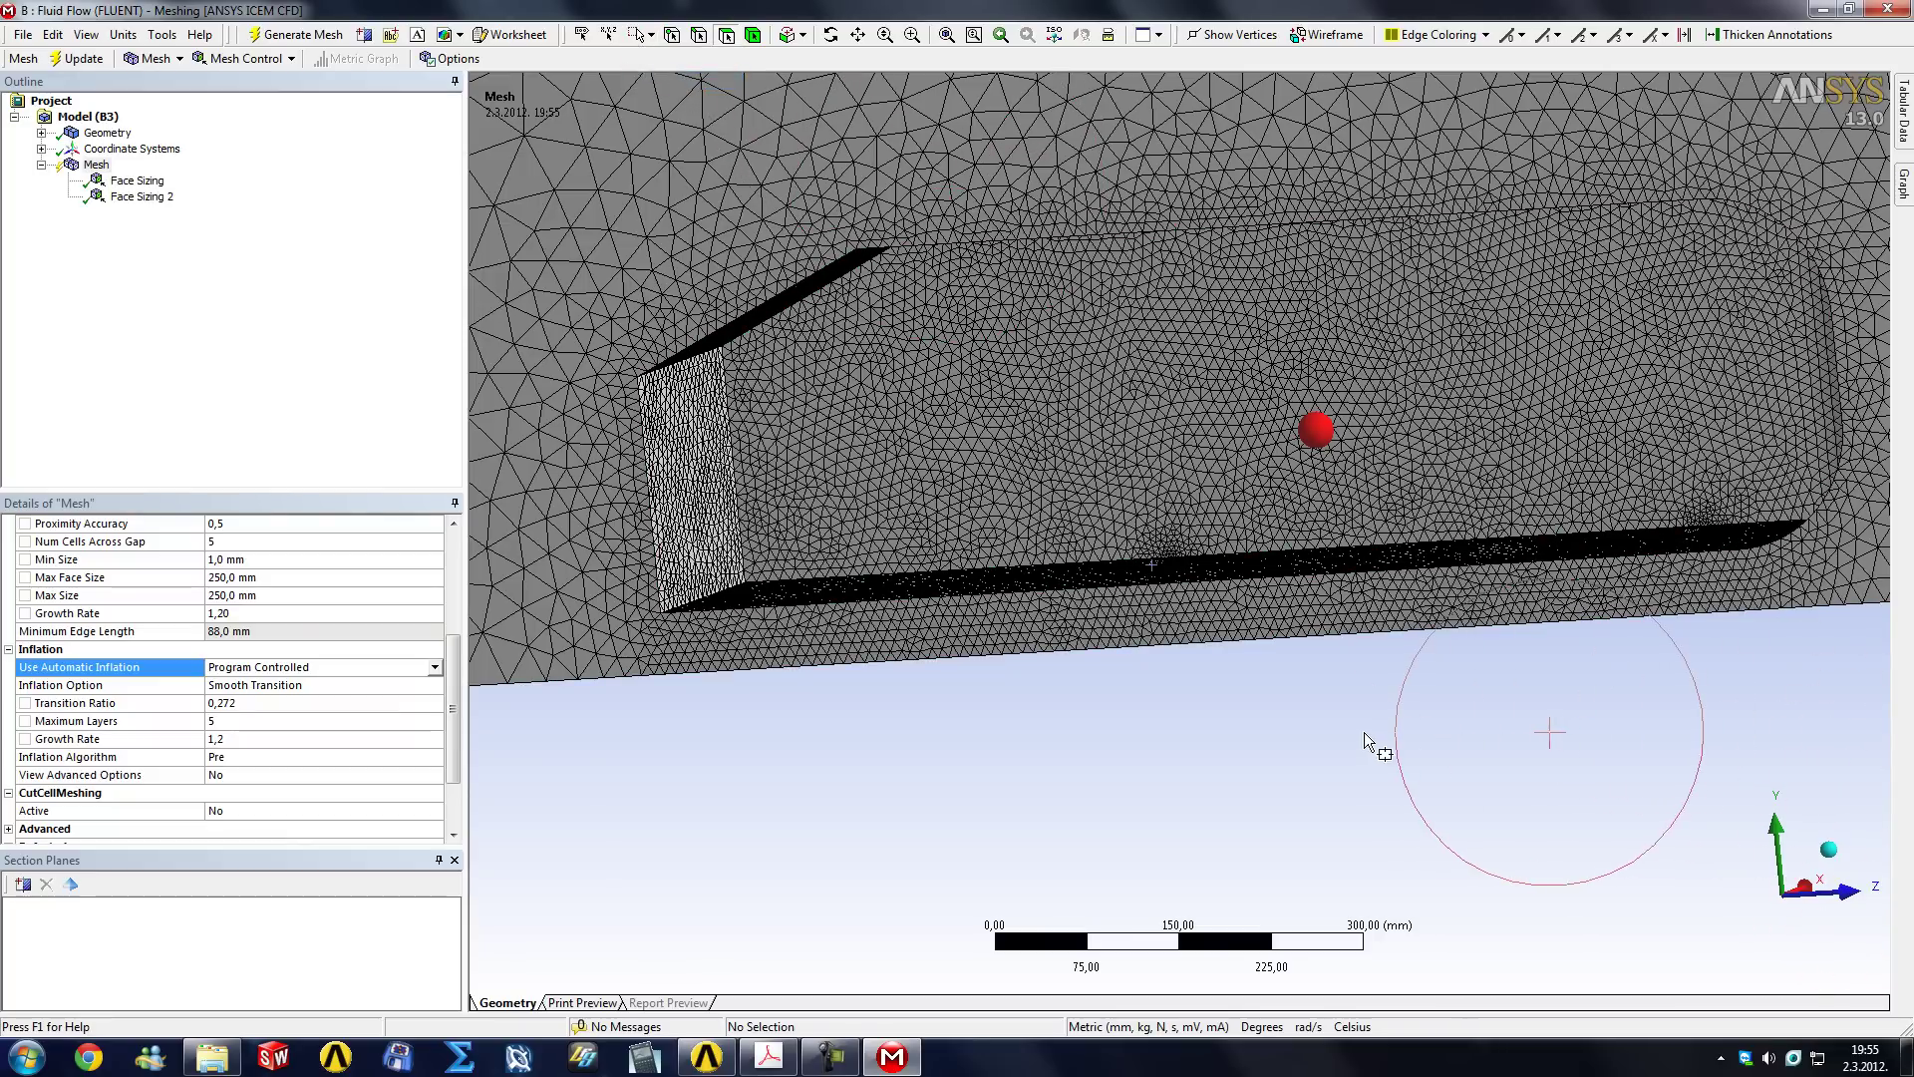
left_click(1807, 884)
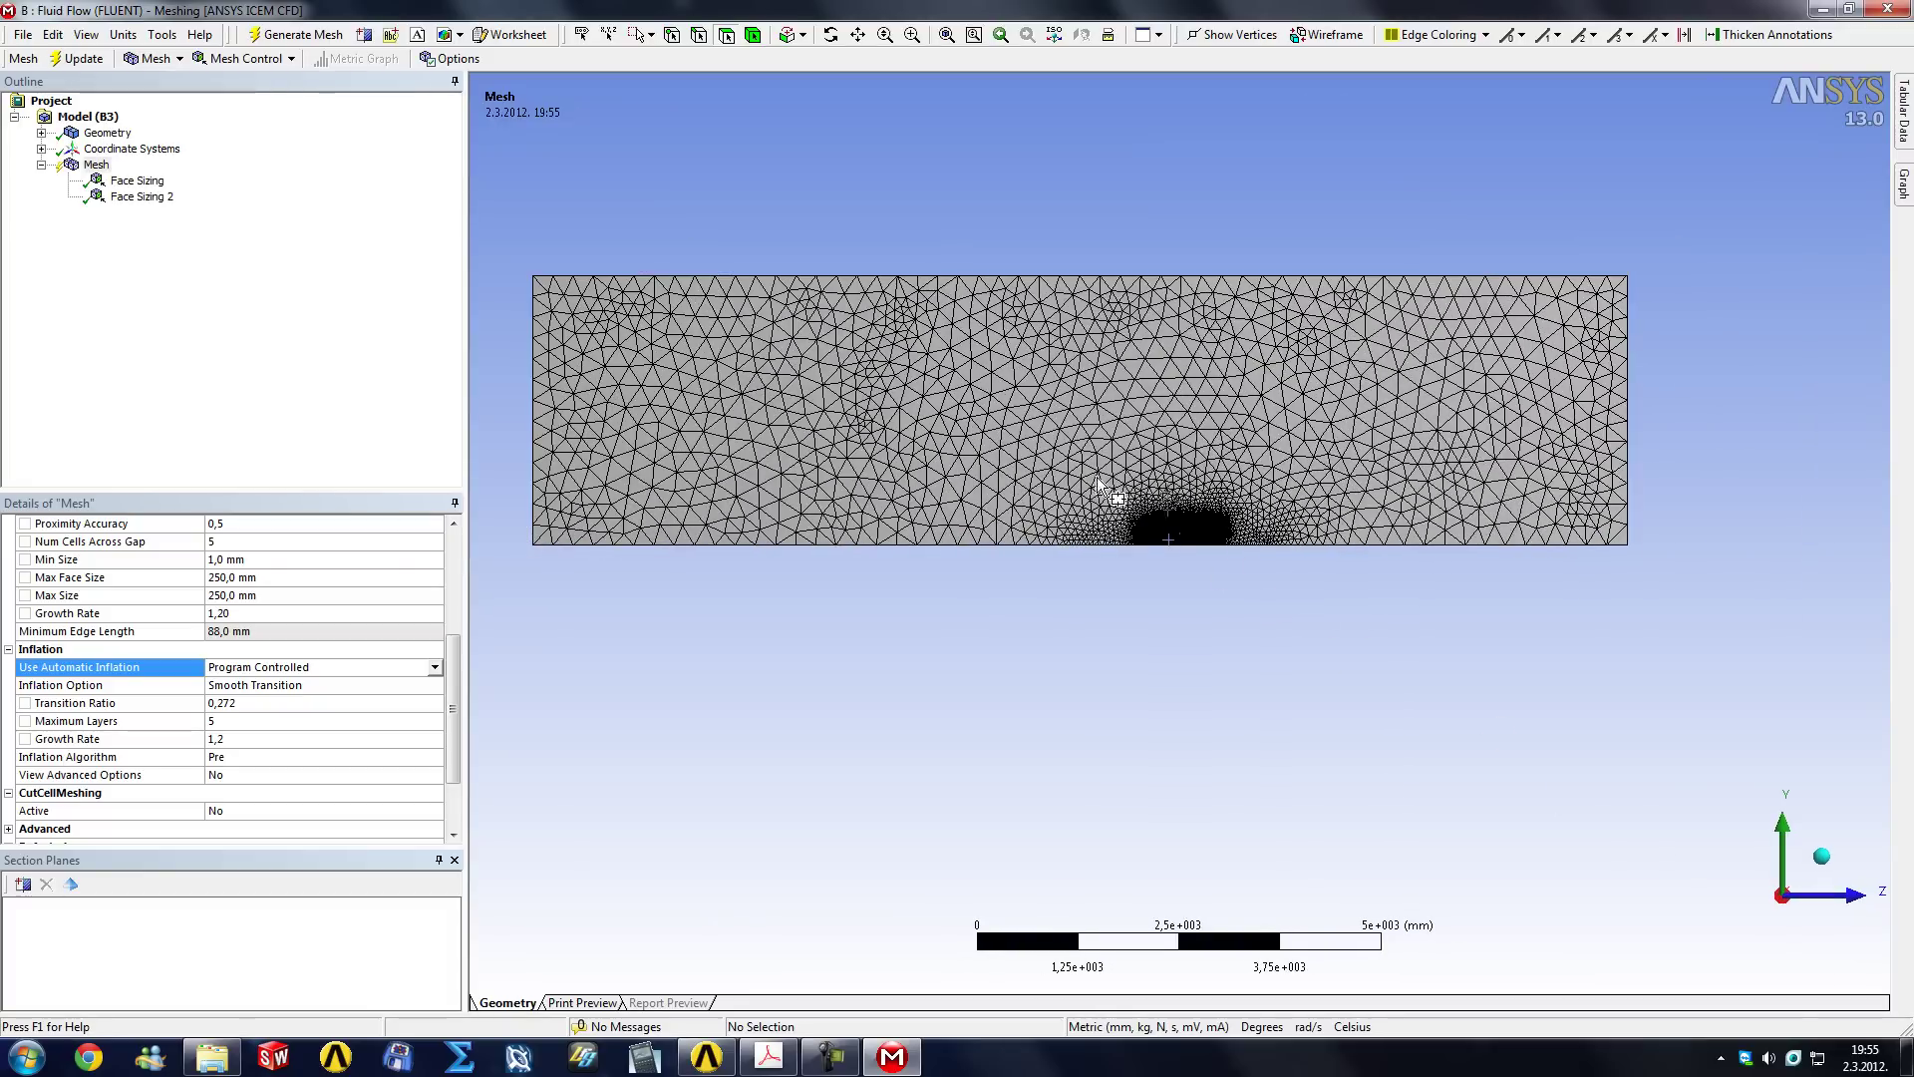
scroll(1359, 632, "up", 5)
left_click_drag(704, 337, 1341, 654)
middle_click_drag(1184, 621, 1111, 649)
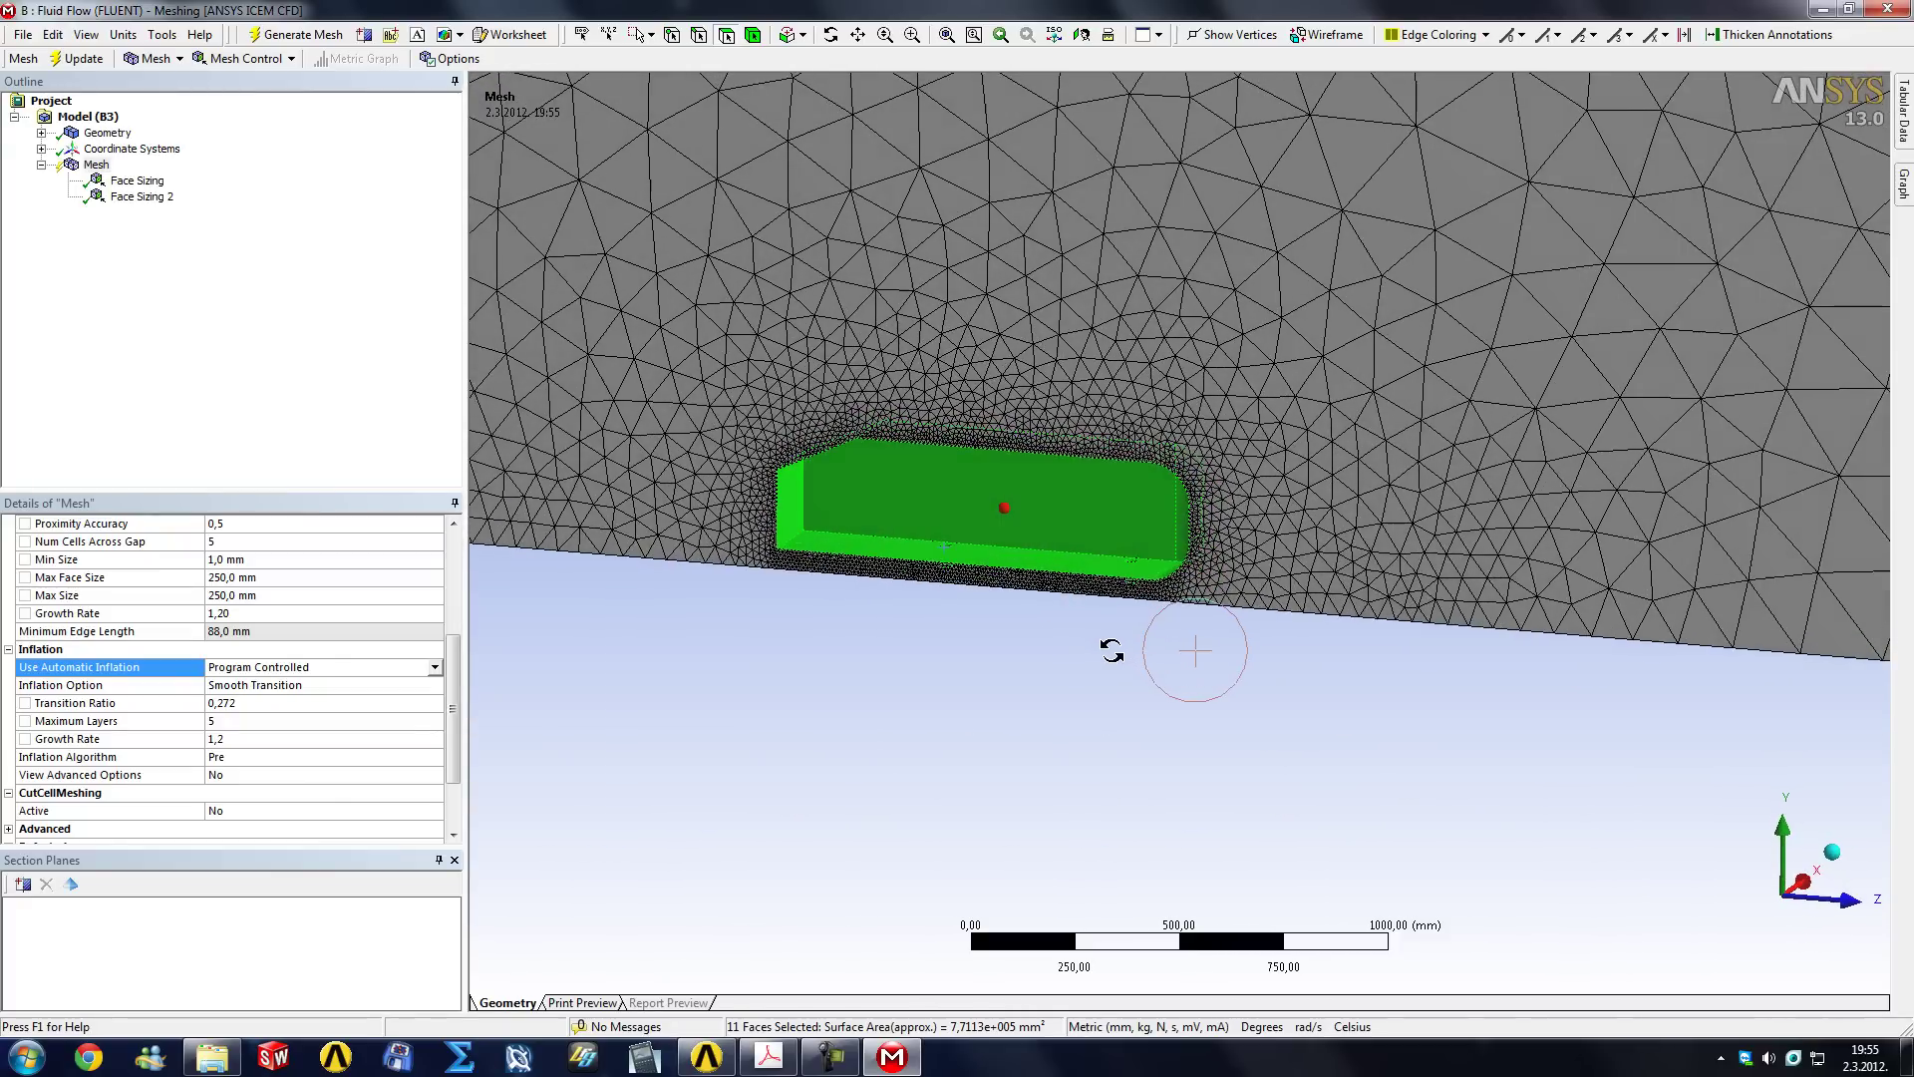
right_click(967, 671)
left_click(1044, 660)
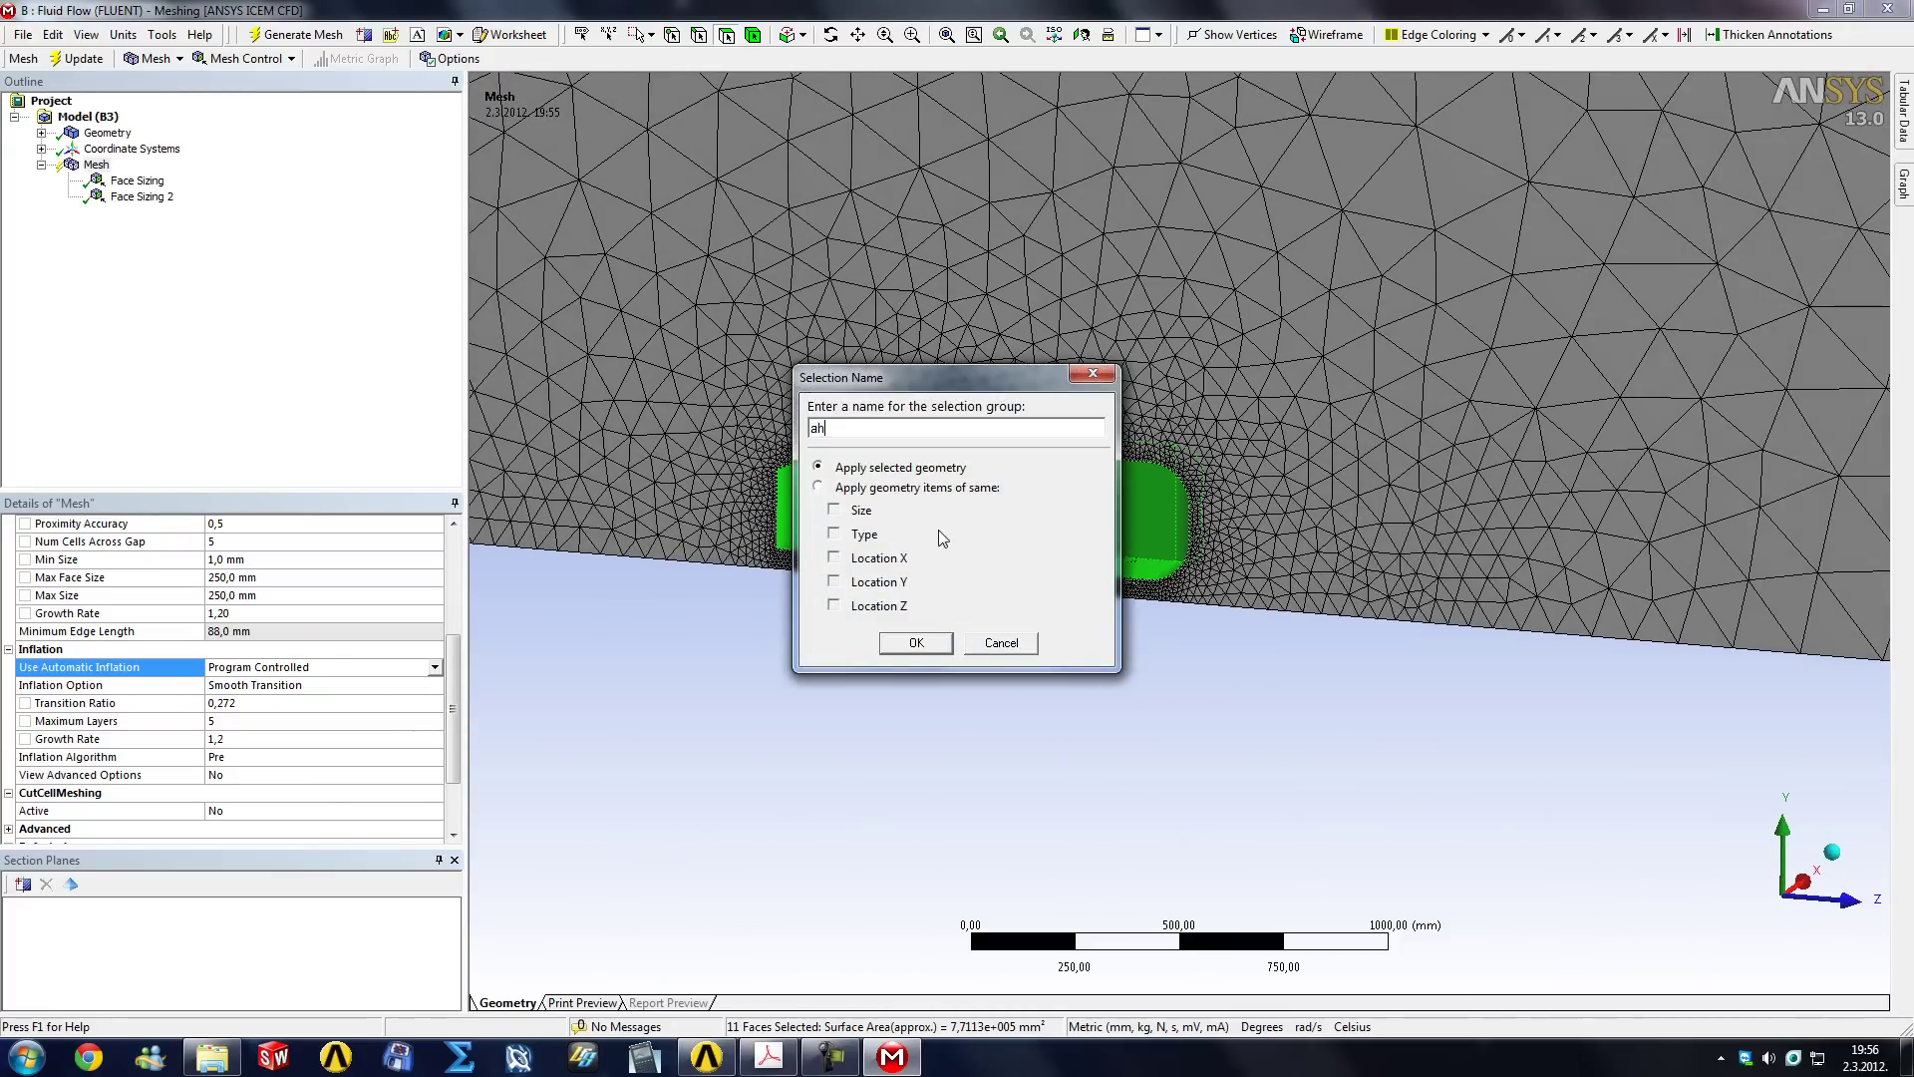
key("Return")
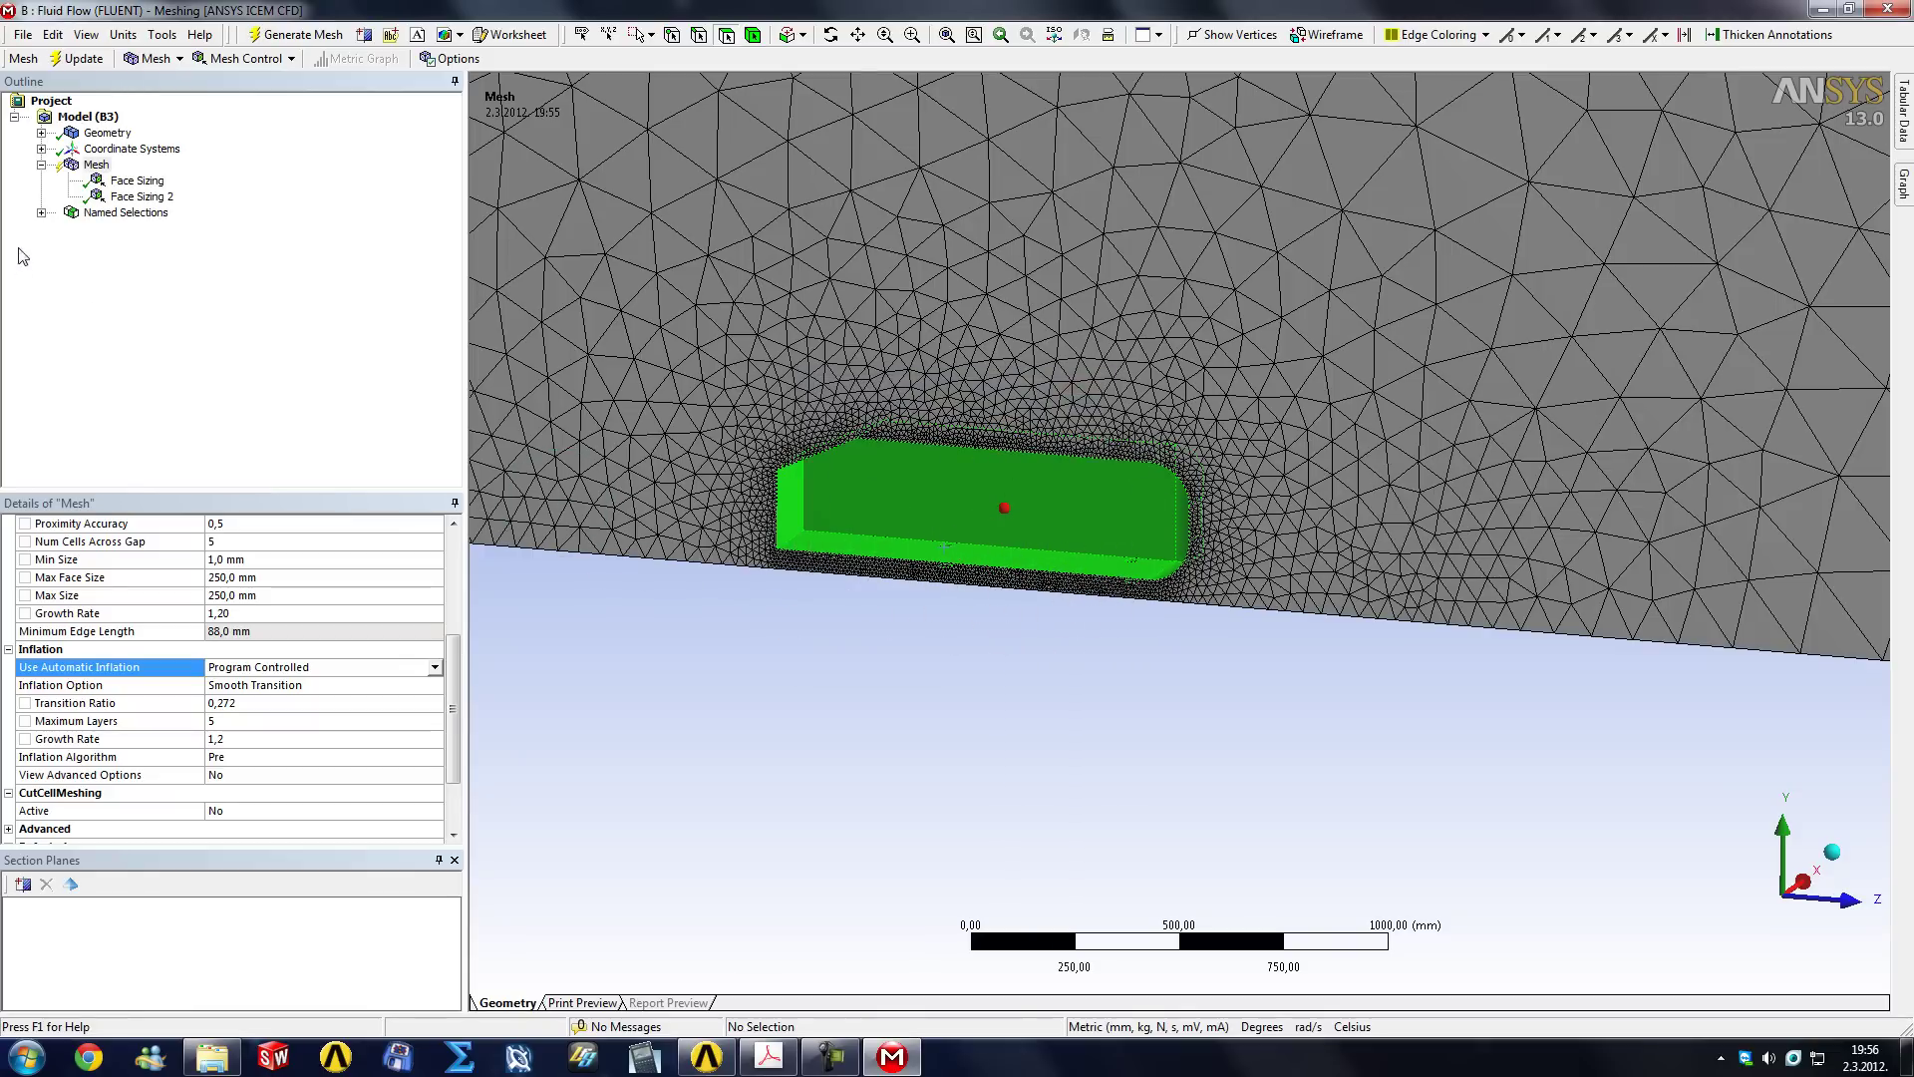
Set Program Controlled Inflation to Include for the ahmed-body named selection.
left_click(41, 212)
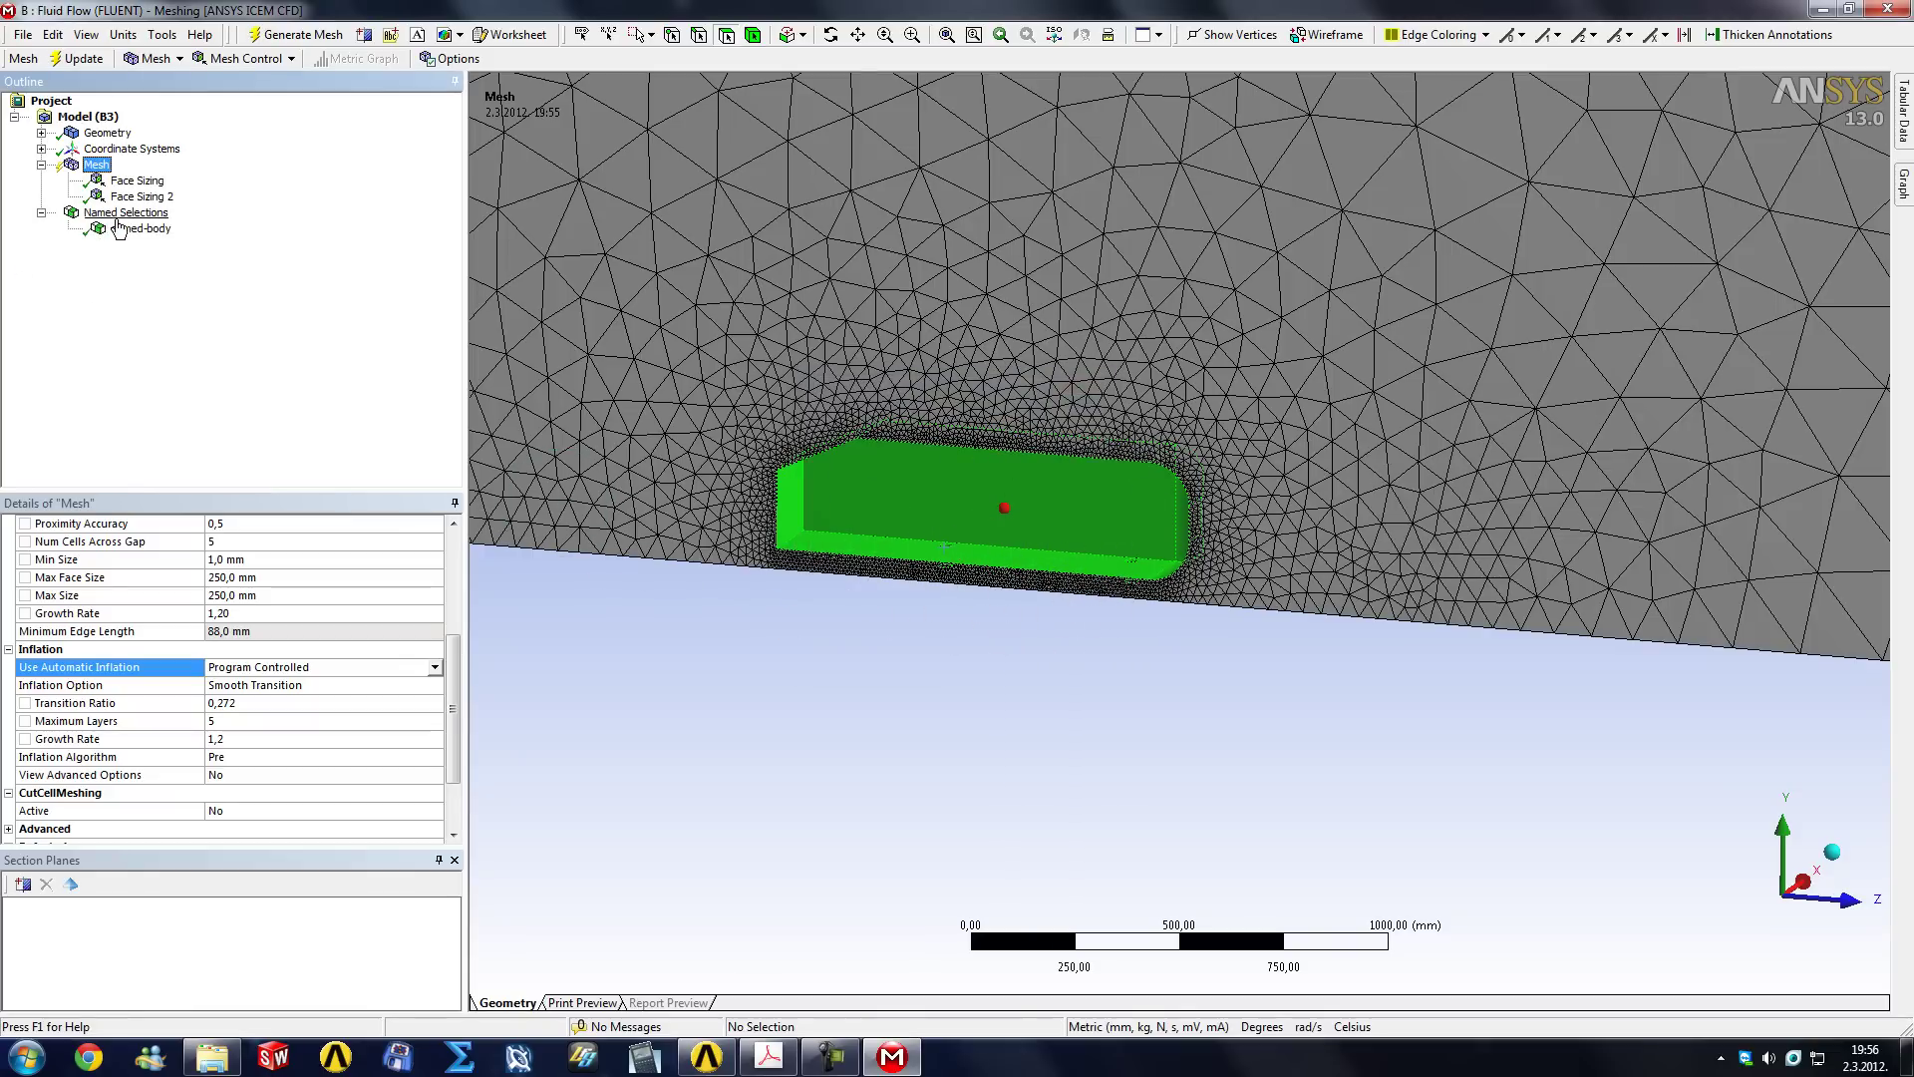
left_click(119, 228)
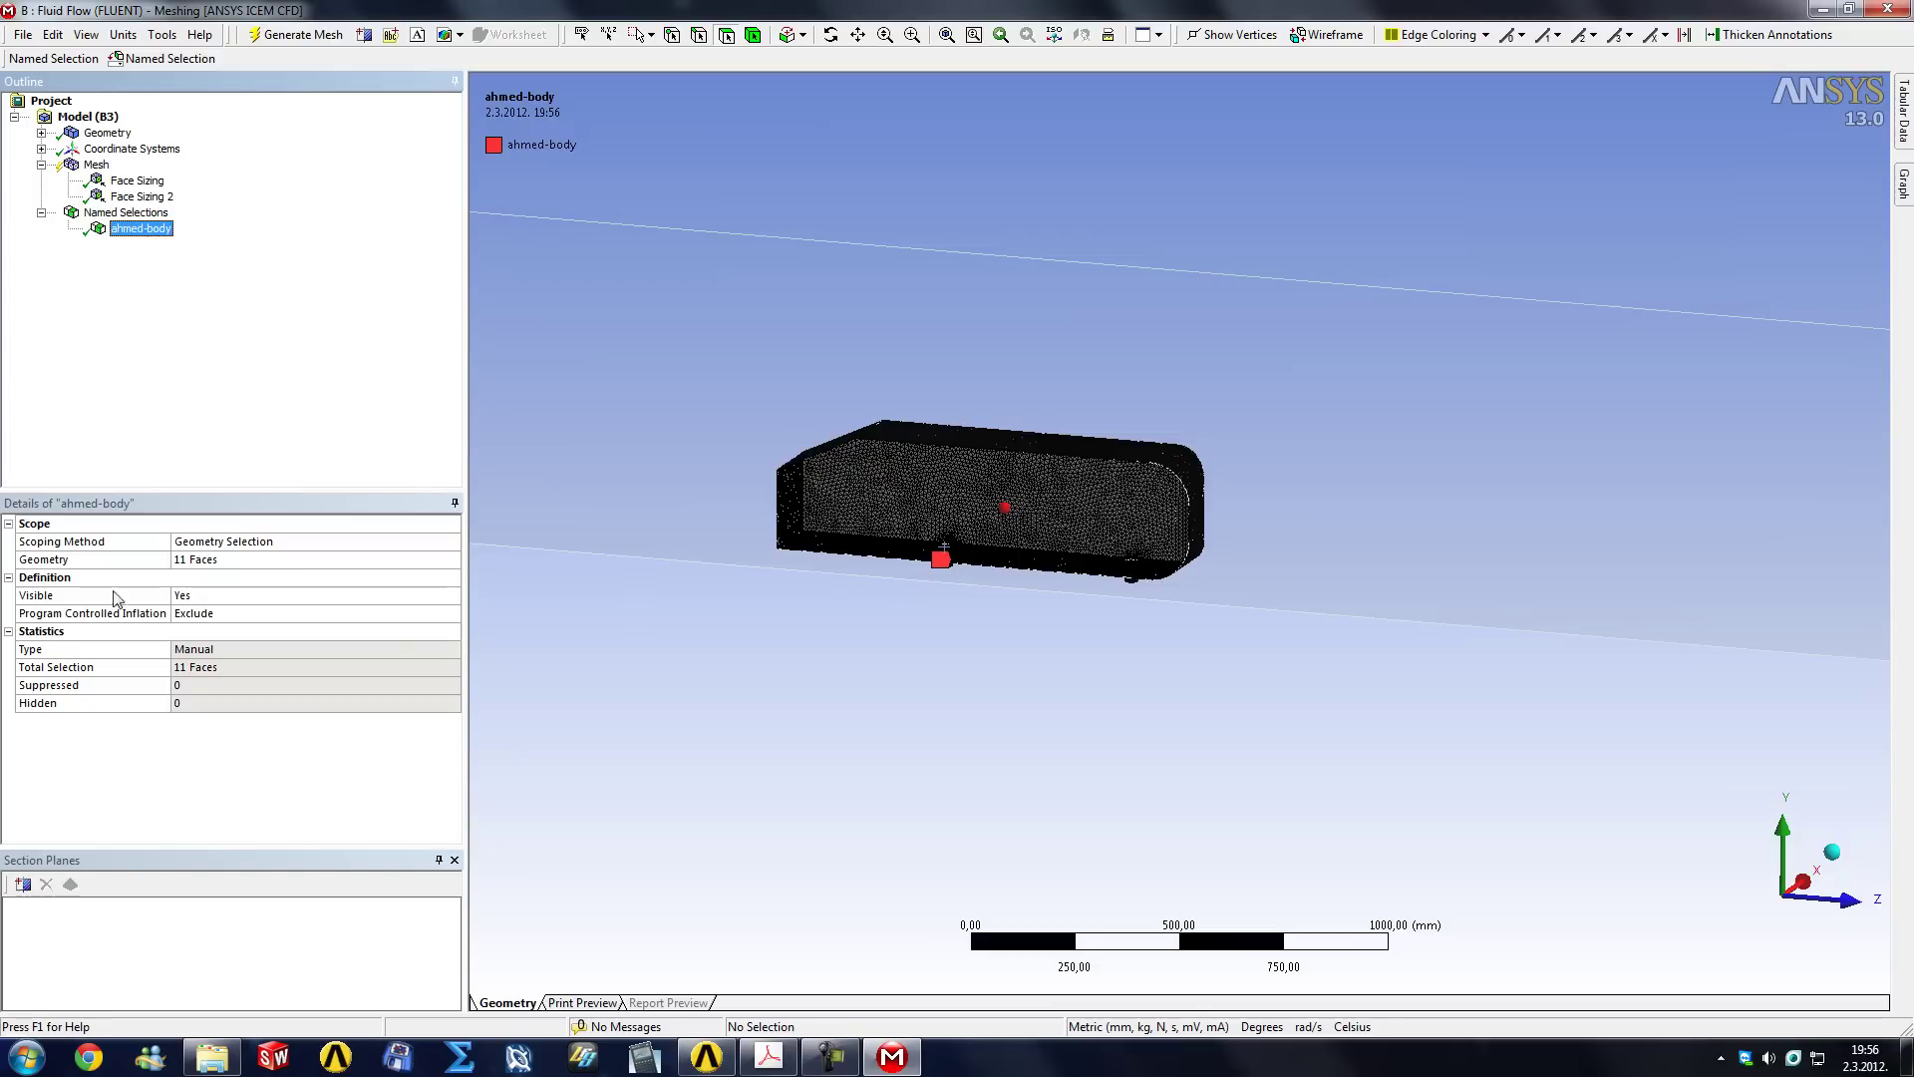
left_click(235, 618)
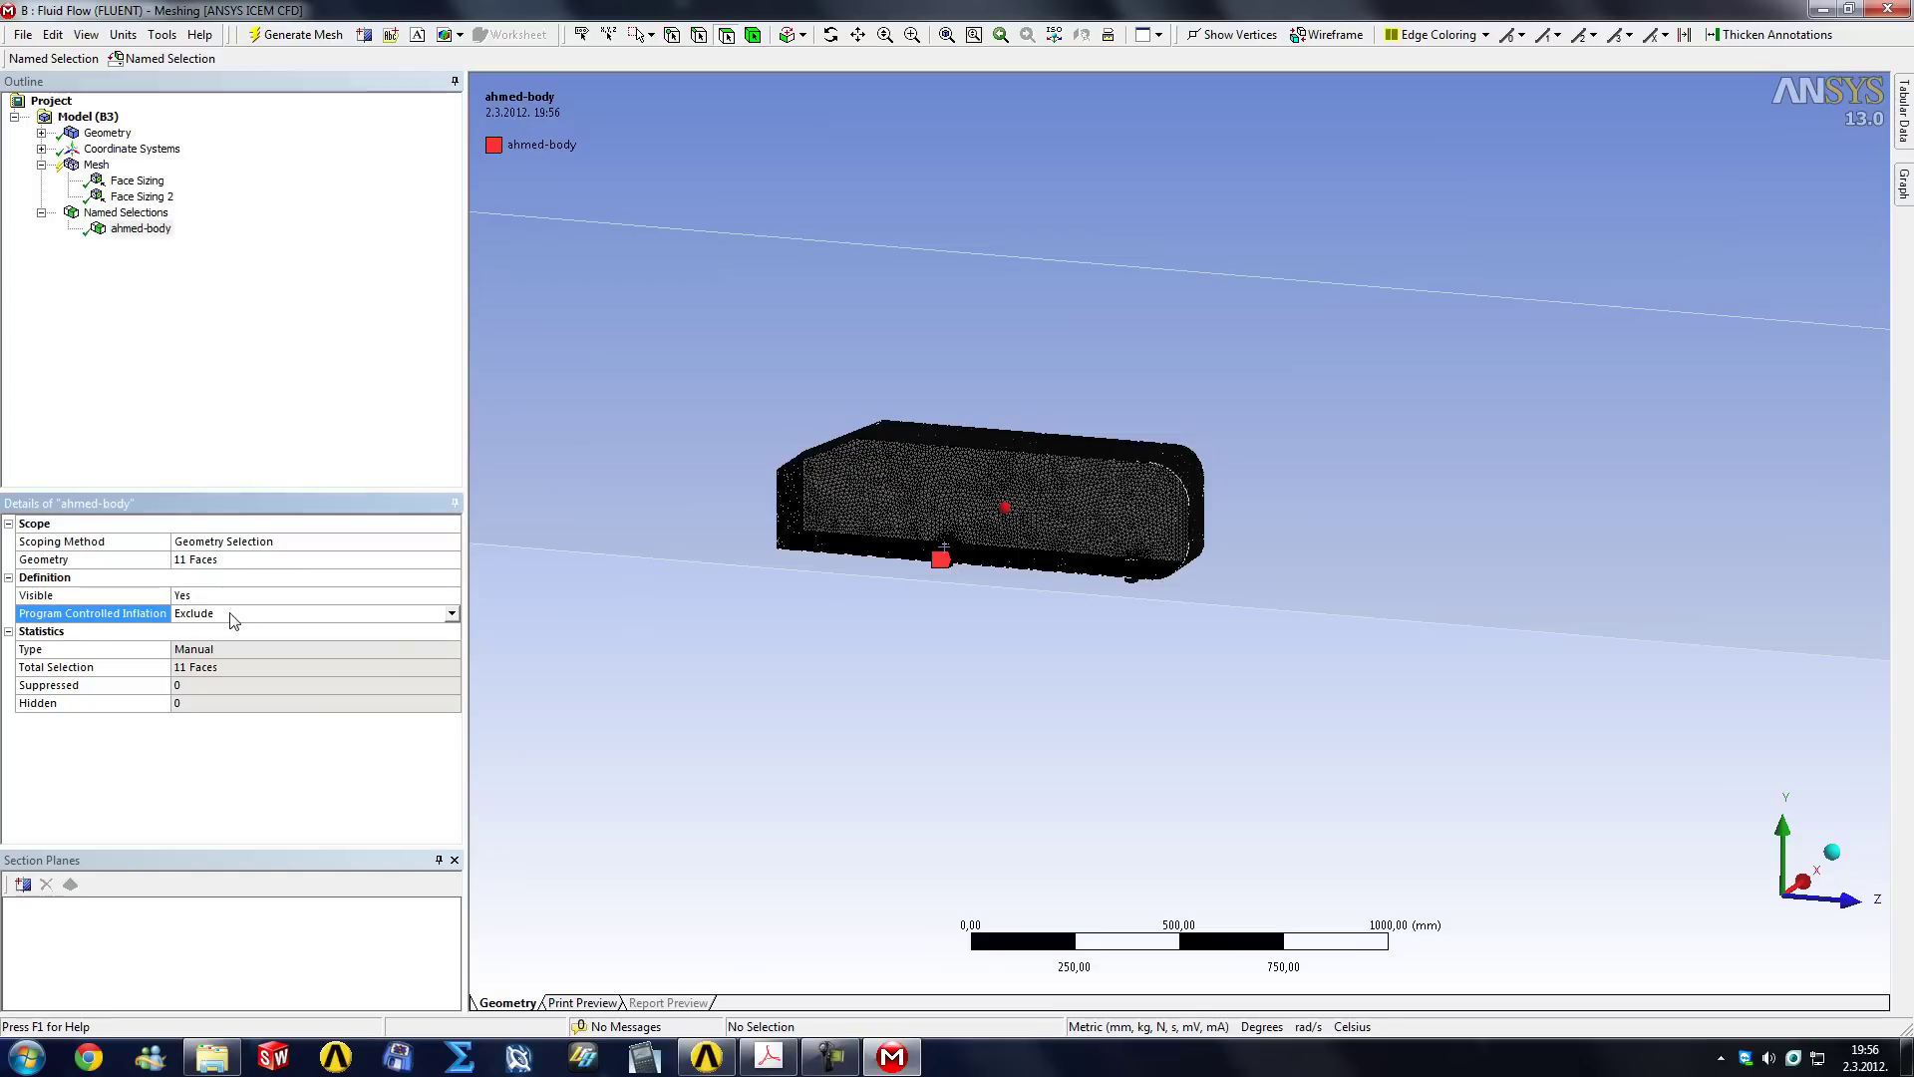
left_click(453, 615)
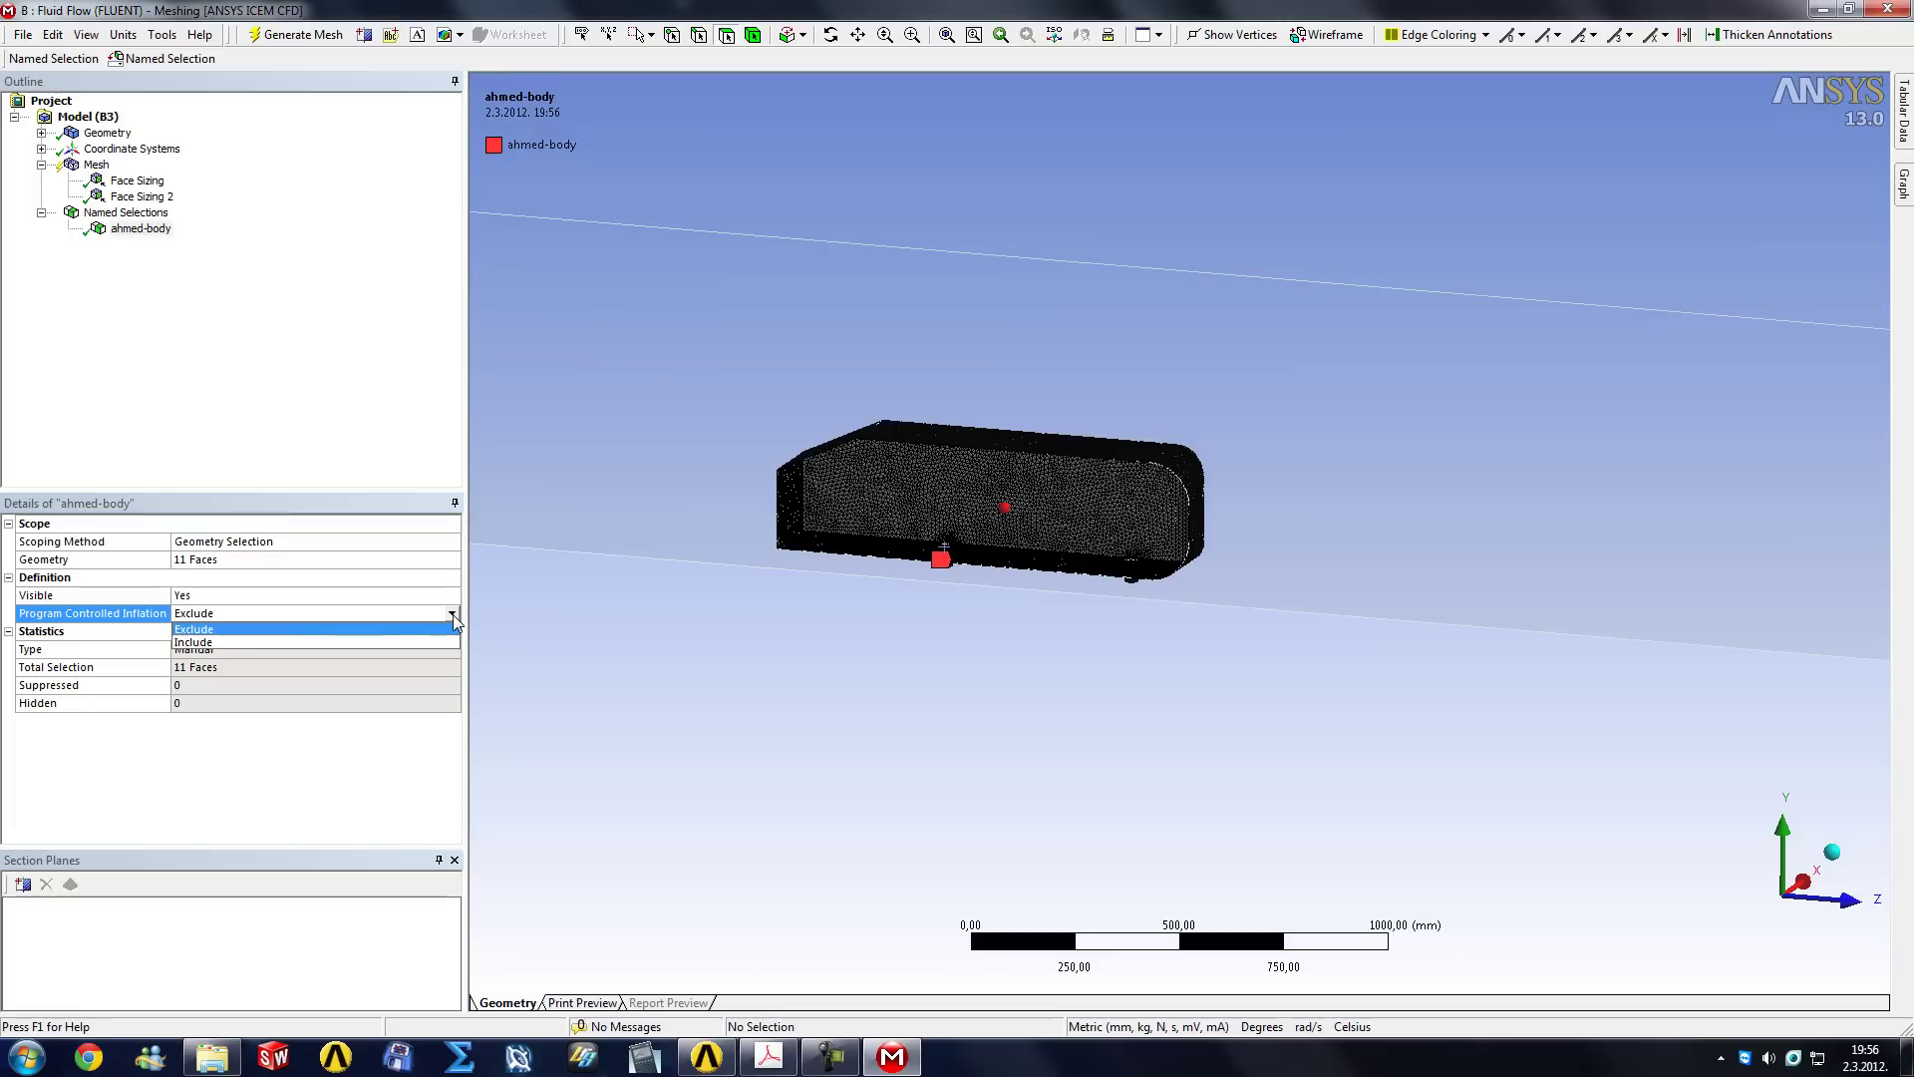
left_click(204, 649)
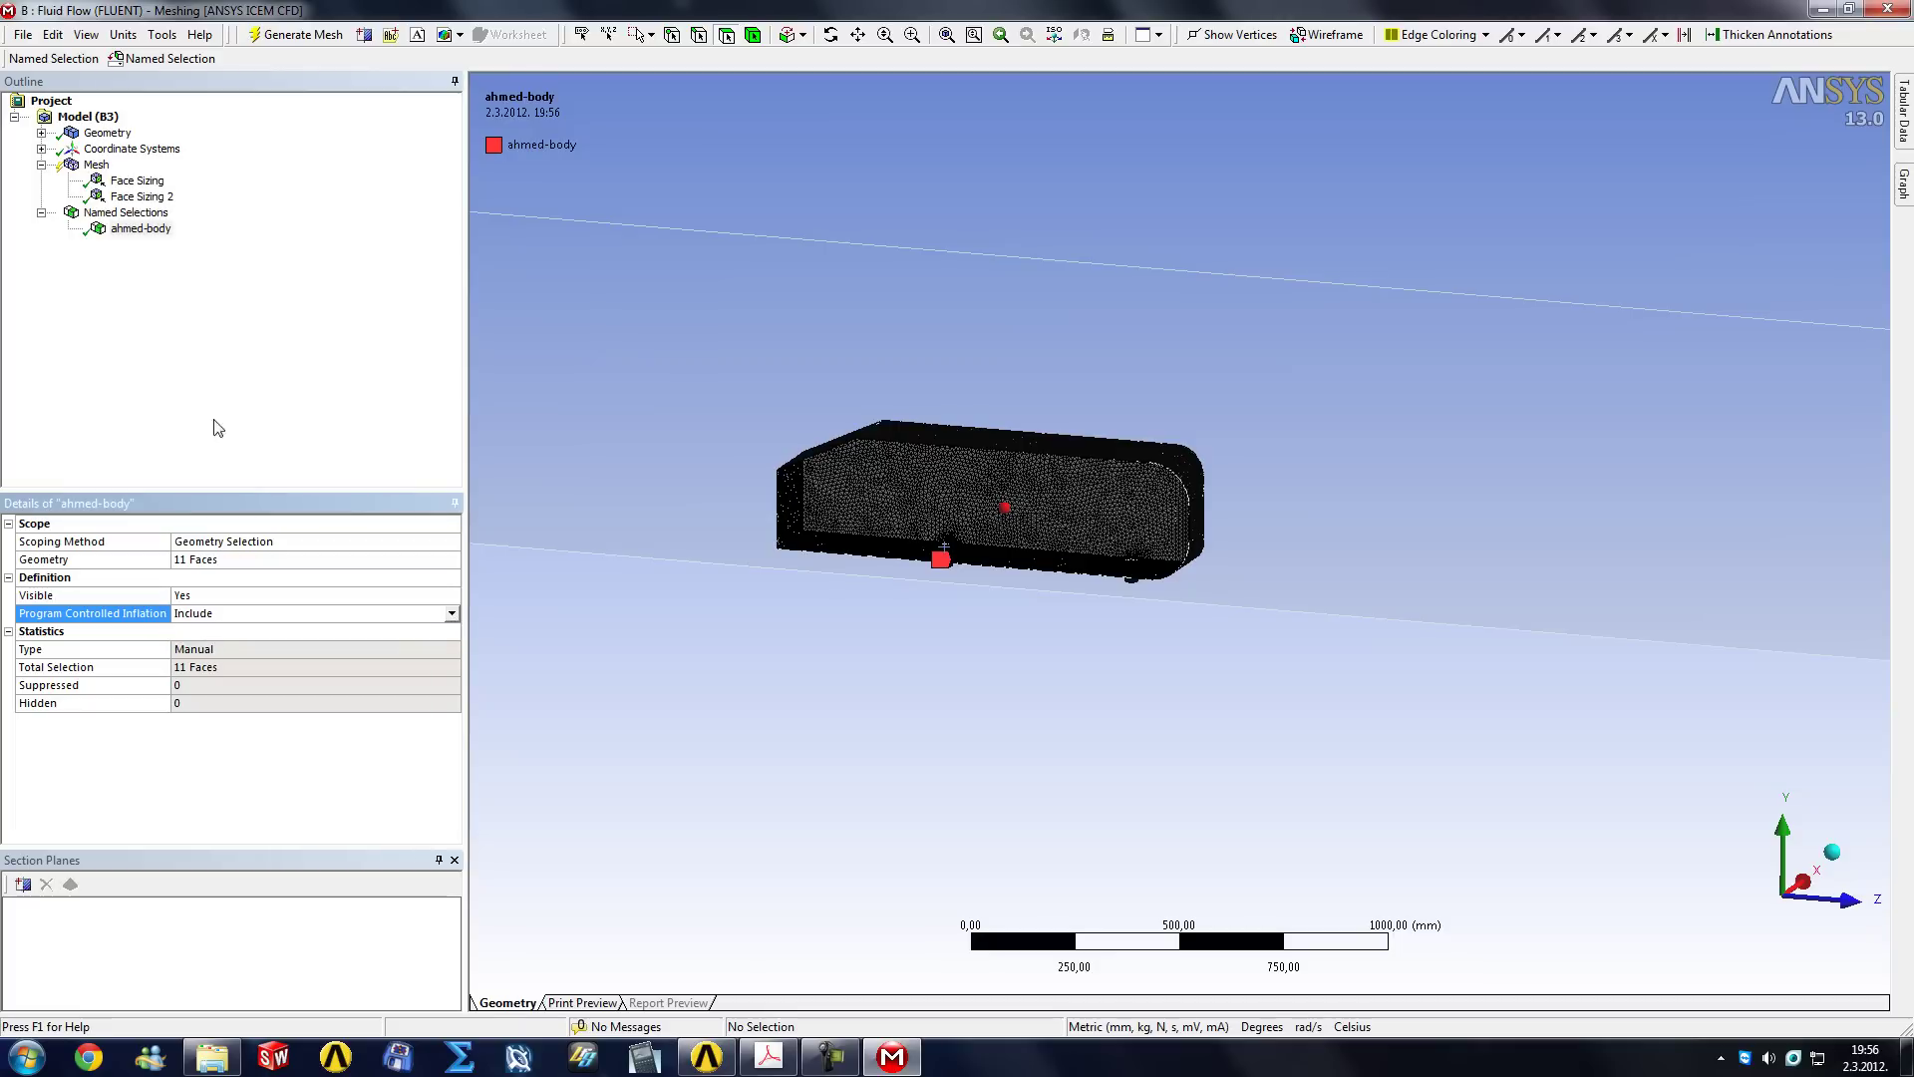
Switch back to single selection and create a named selection called velocity-inlet from the domain's end face ahead of the body's rounded nose.
left_click(118, 213)
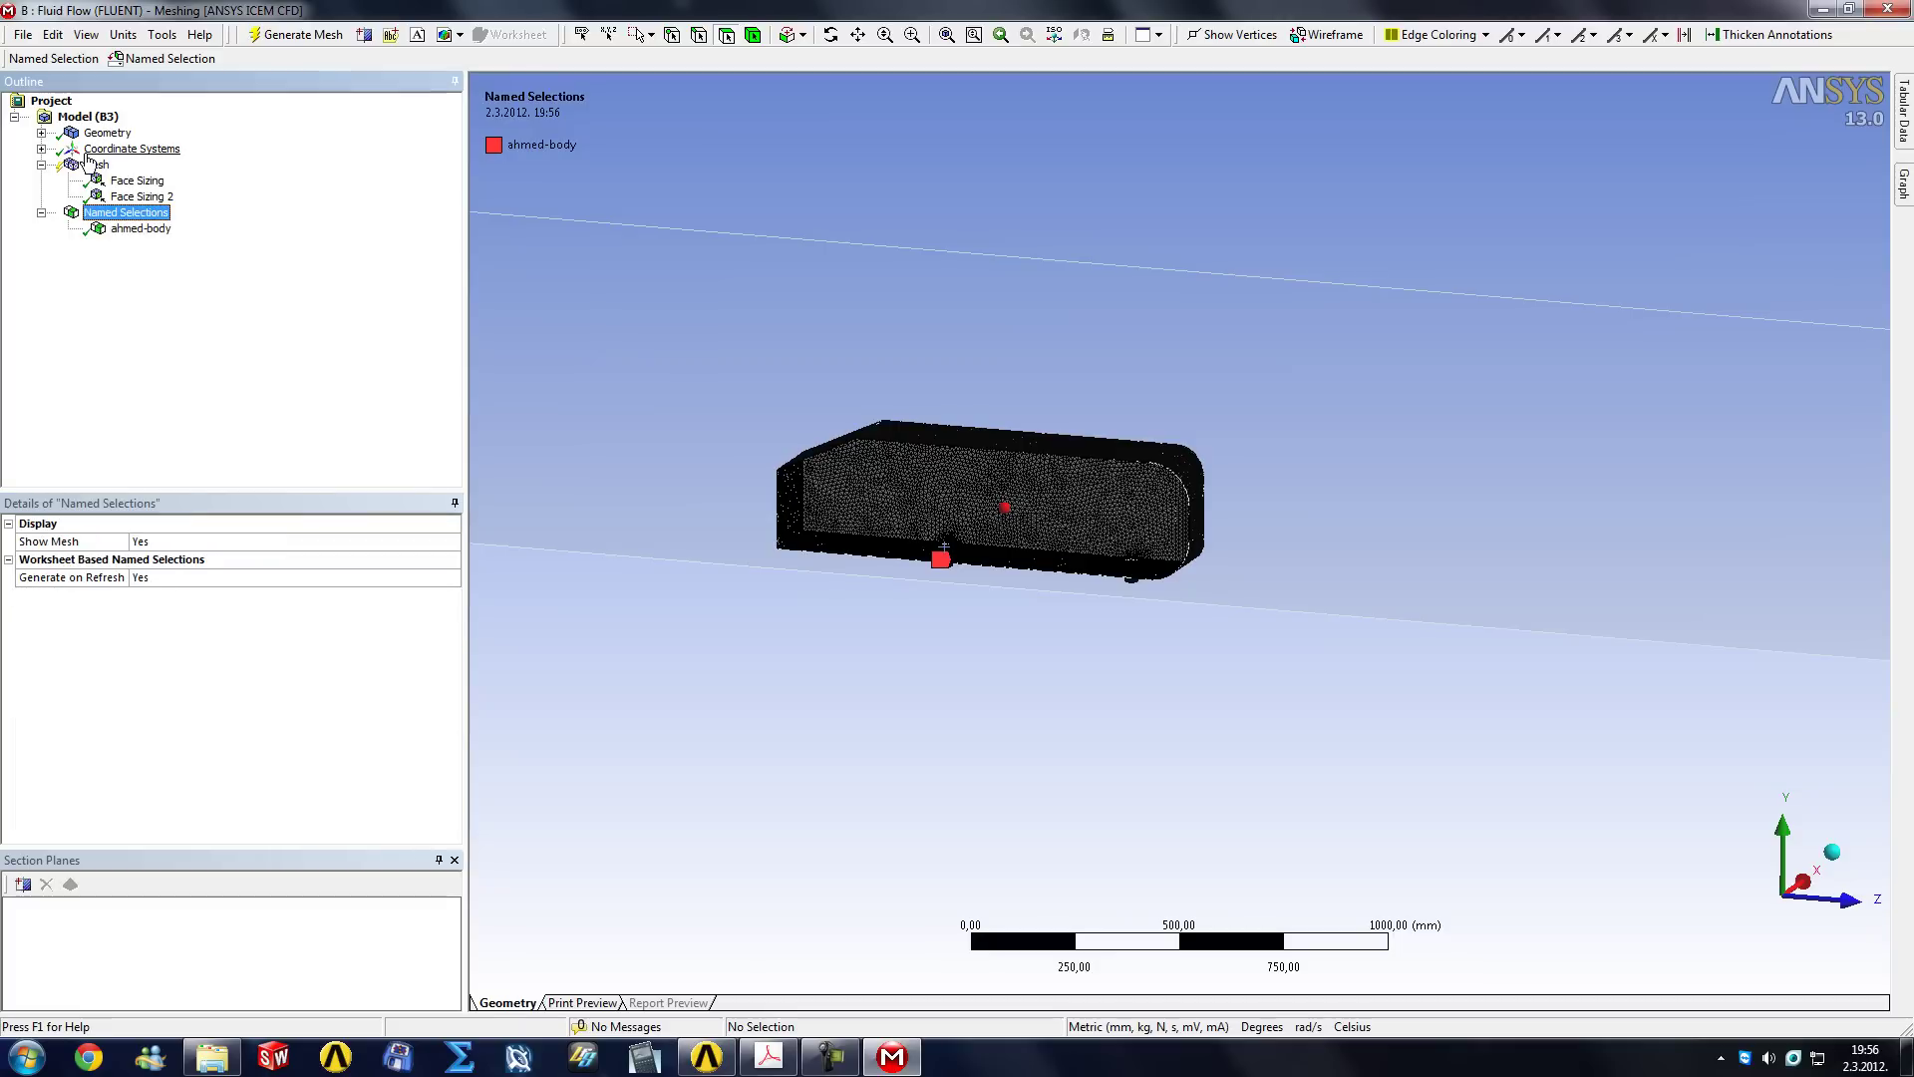
left_click(651, 33)
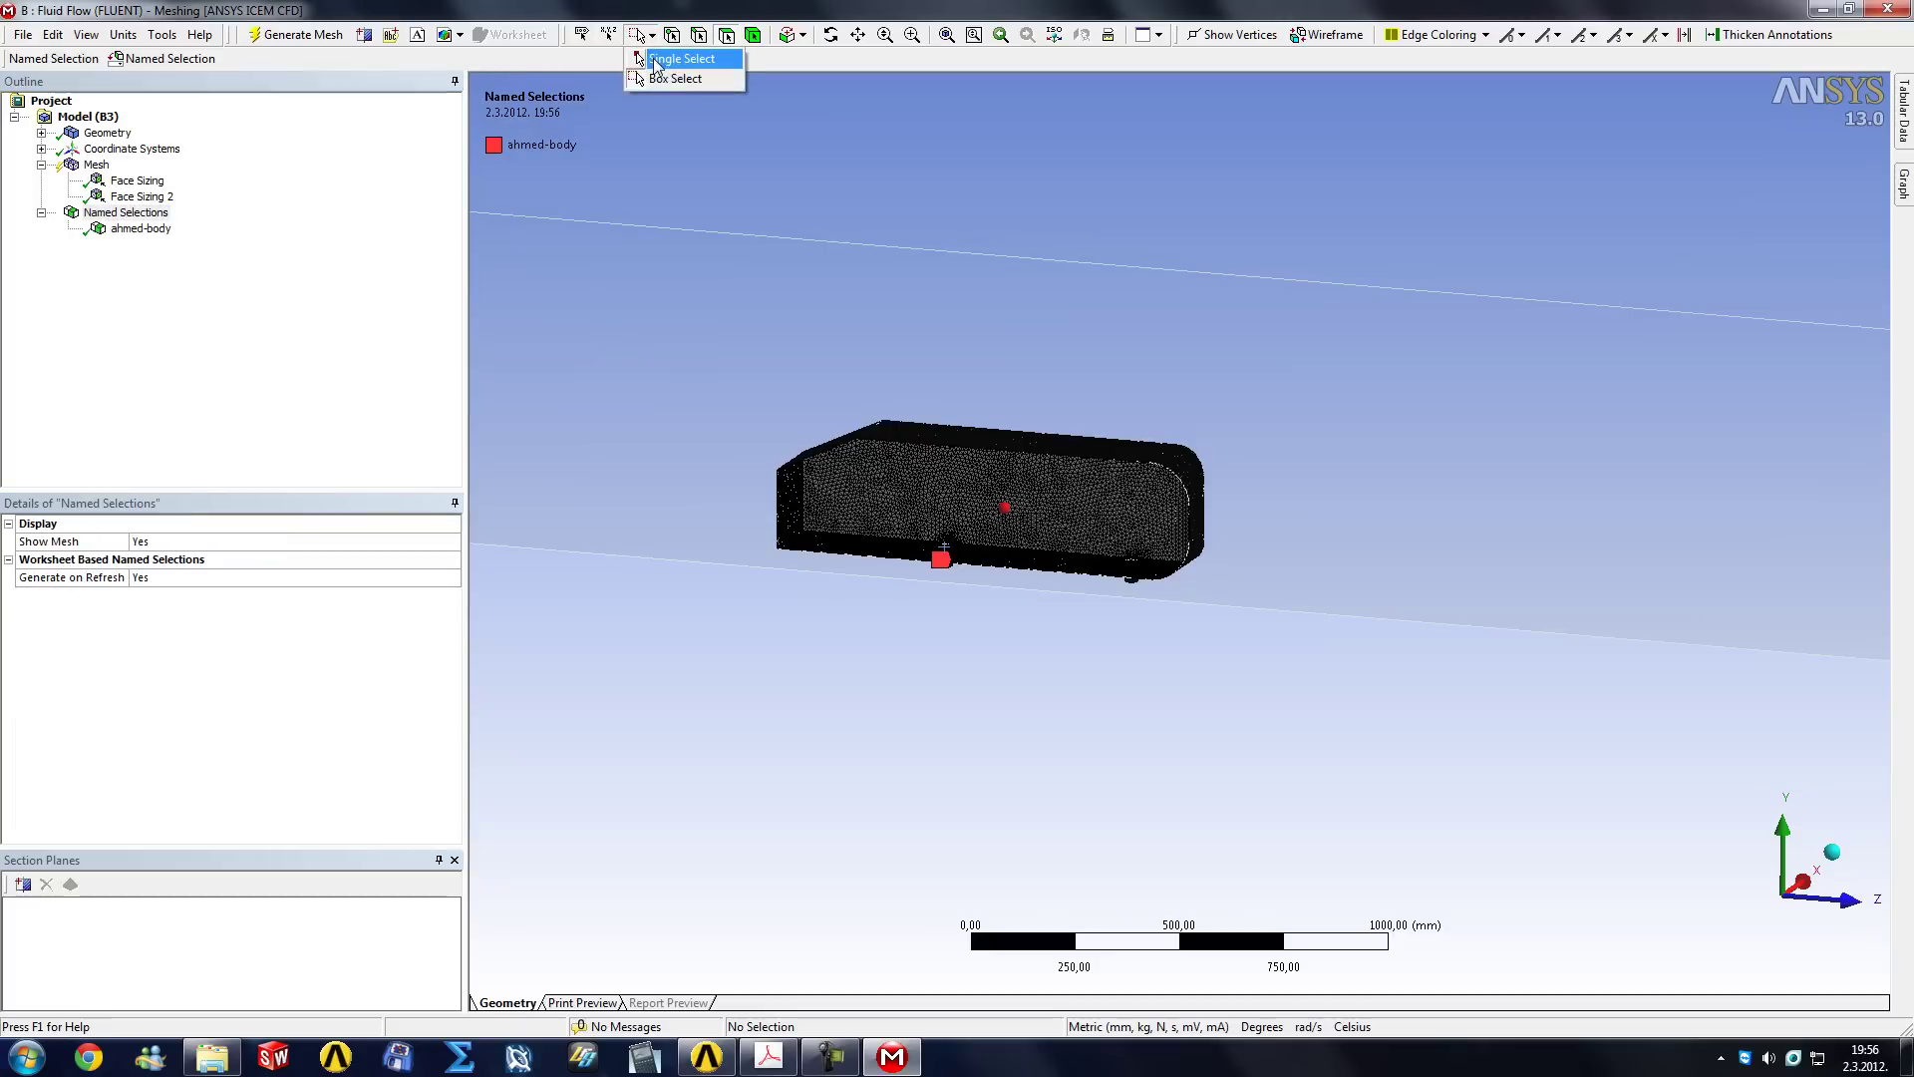
left_click(678, 57)
left_click(119, 212)
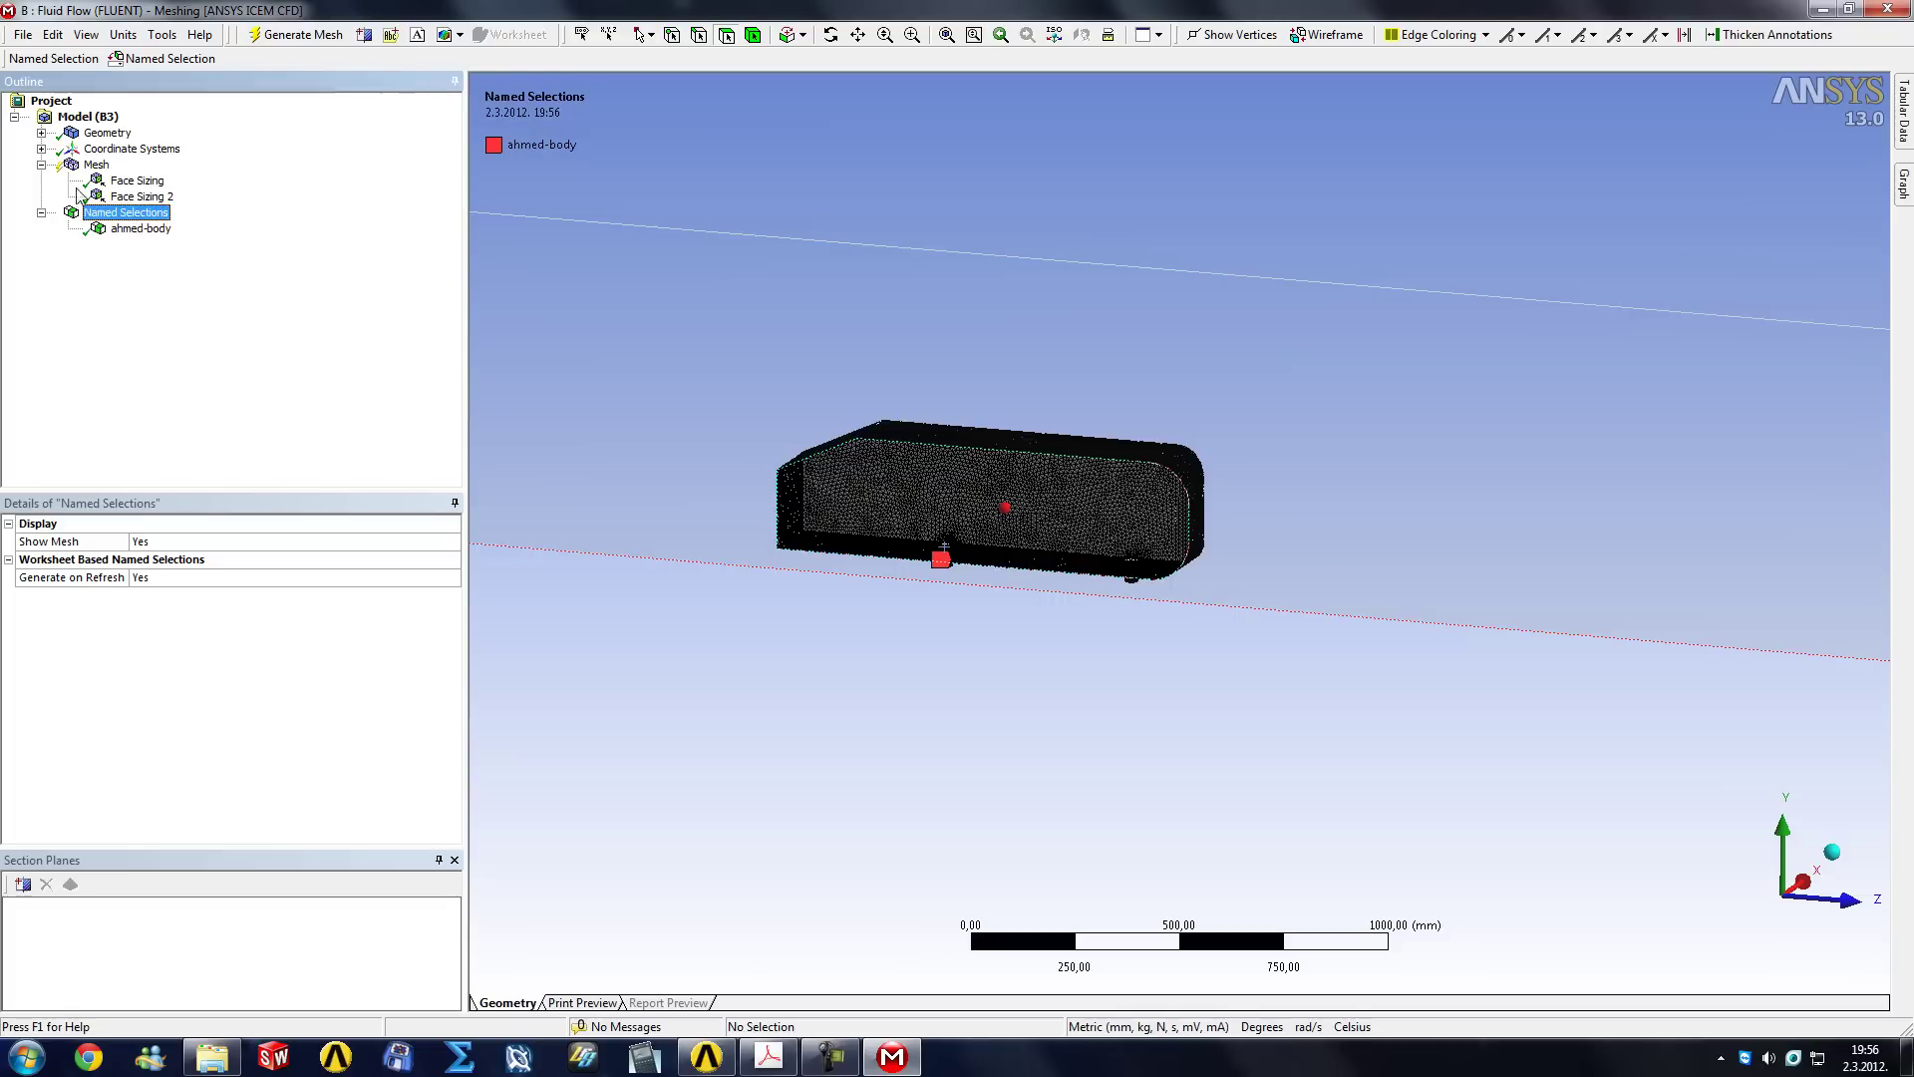
left_click(95, 165)
scroll(718, 688, "down", 3)
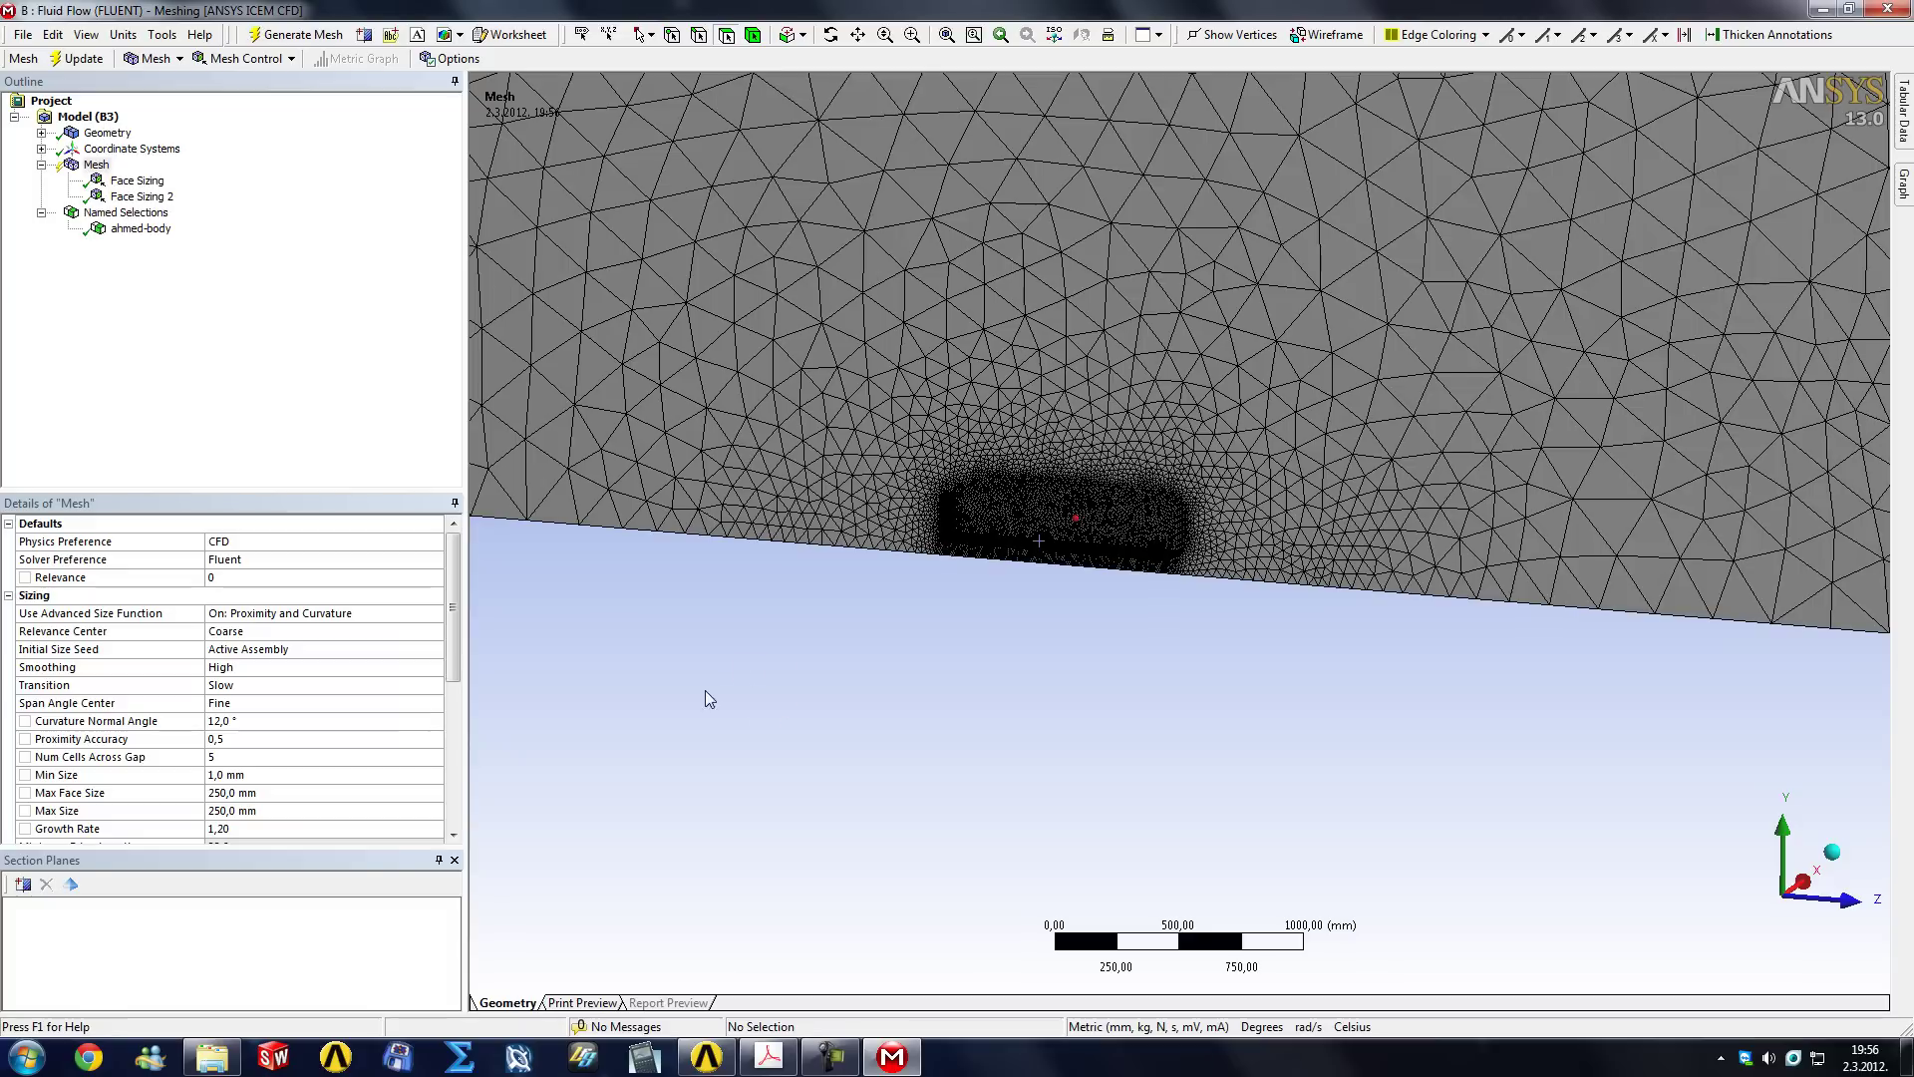
middle_click_drag(910, 628, 1146, 633)
left_click(1573, 460)
right_click(1574, 460)
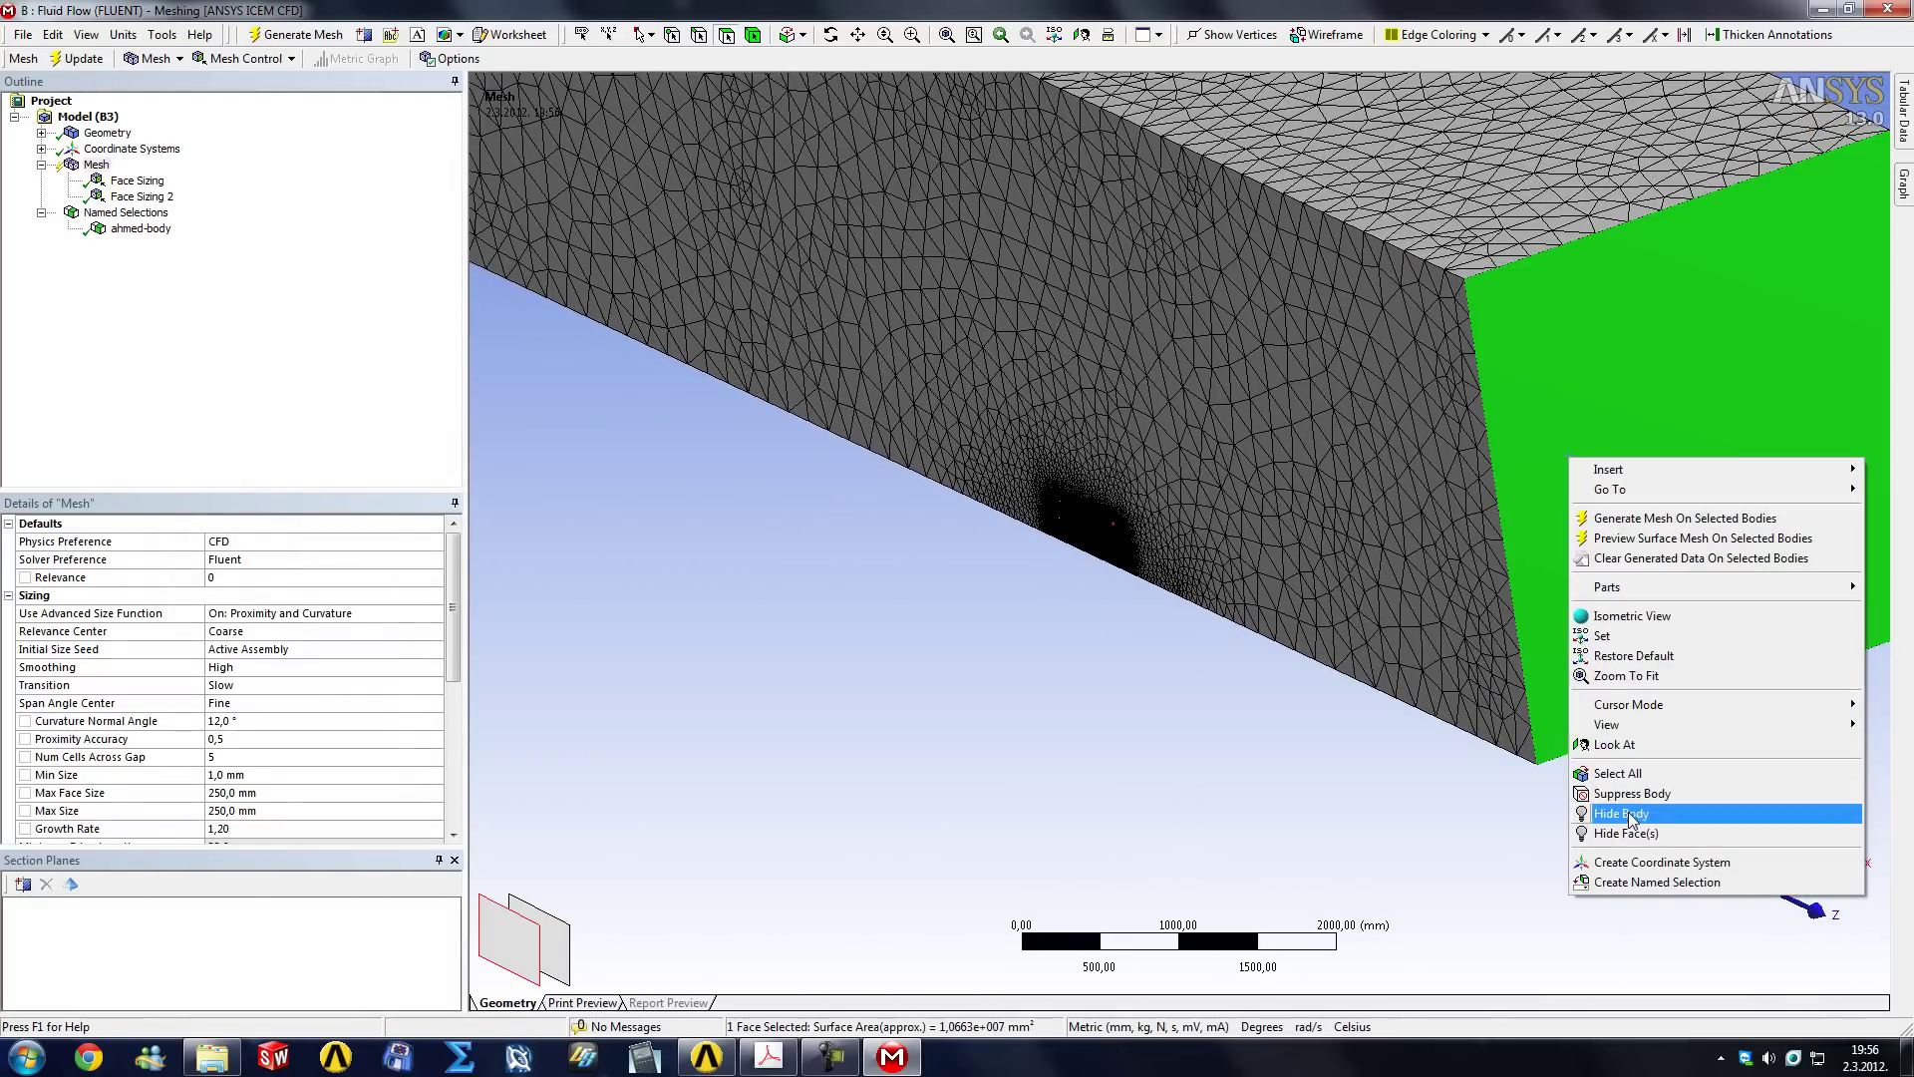
left_click(1636, 883)
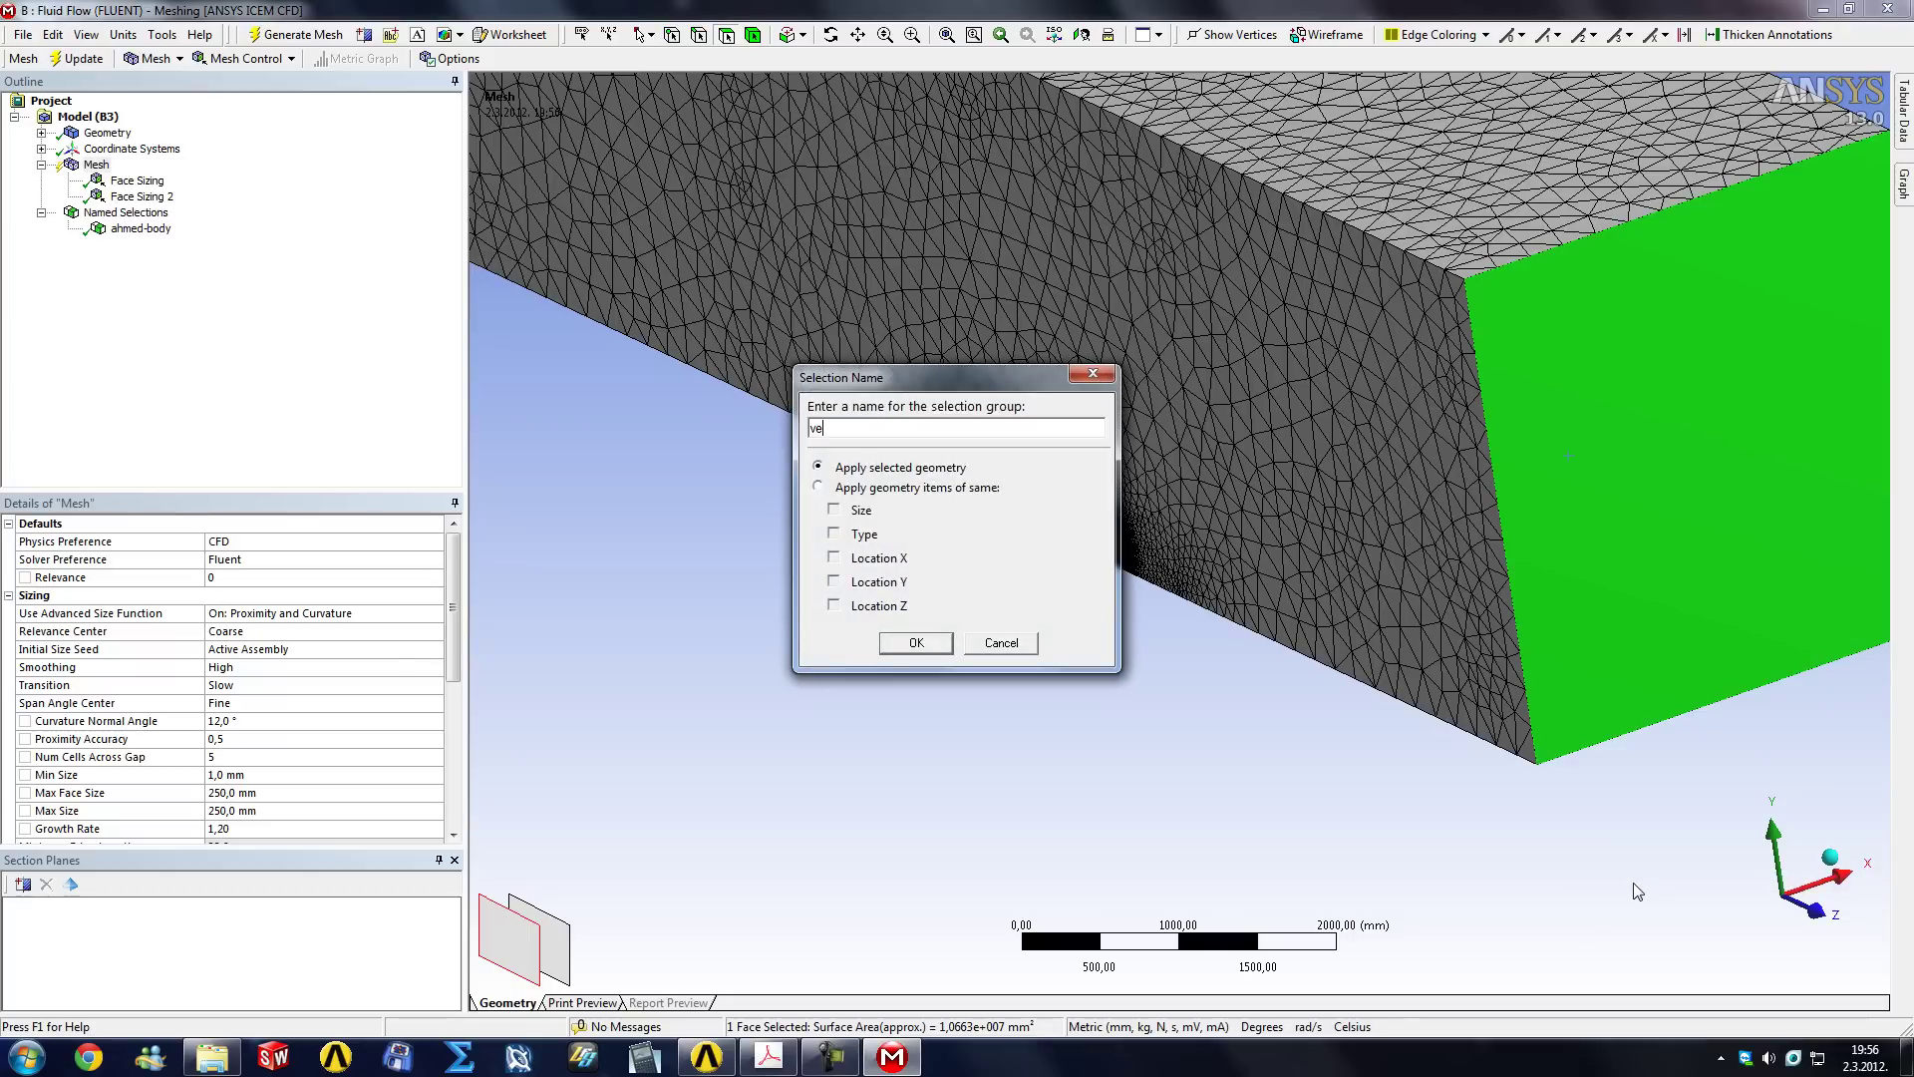
type("velocity-inlet")
key("Return")
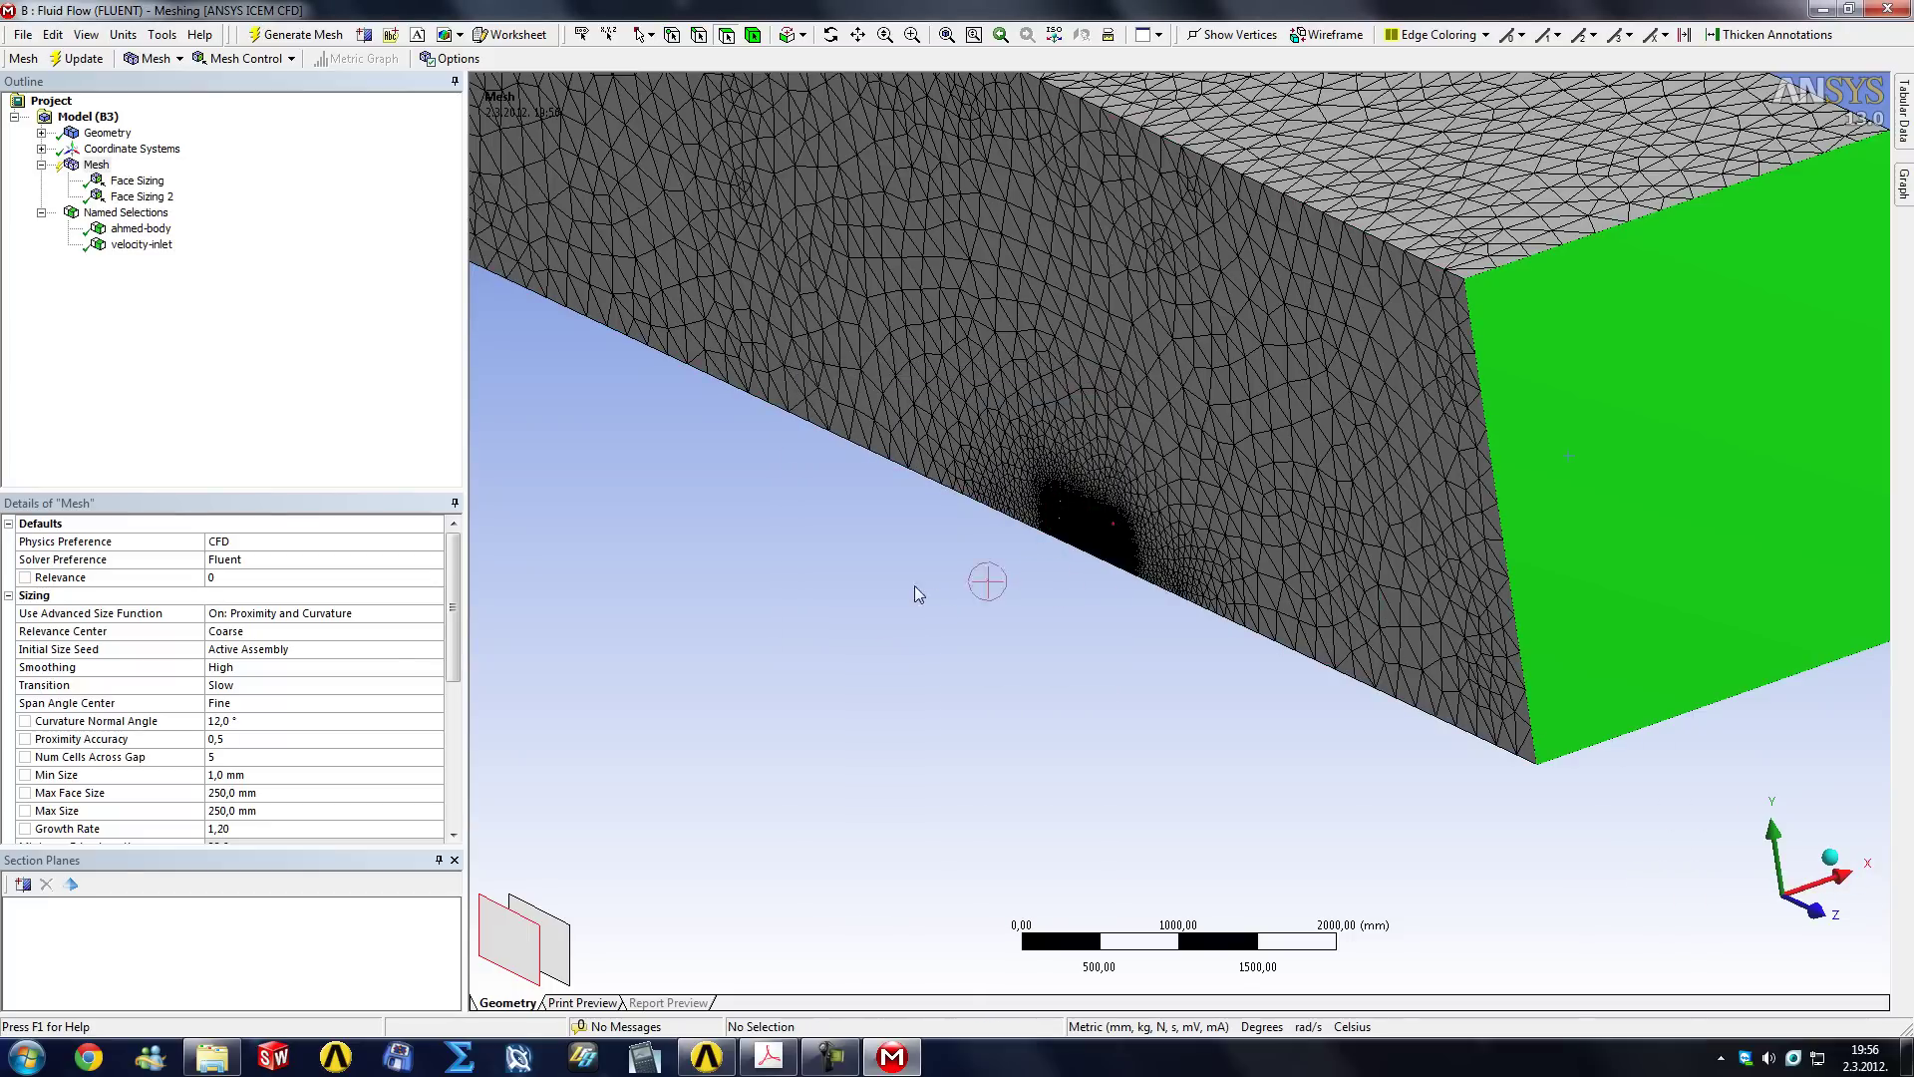
Start a named selection for the domain's end face behind the body, opposite the velocity inlet.
middle_click_drag(868, 534, 1240, 534)
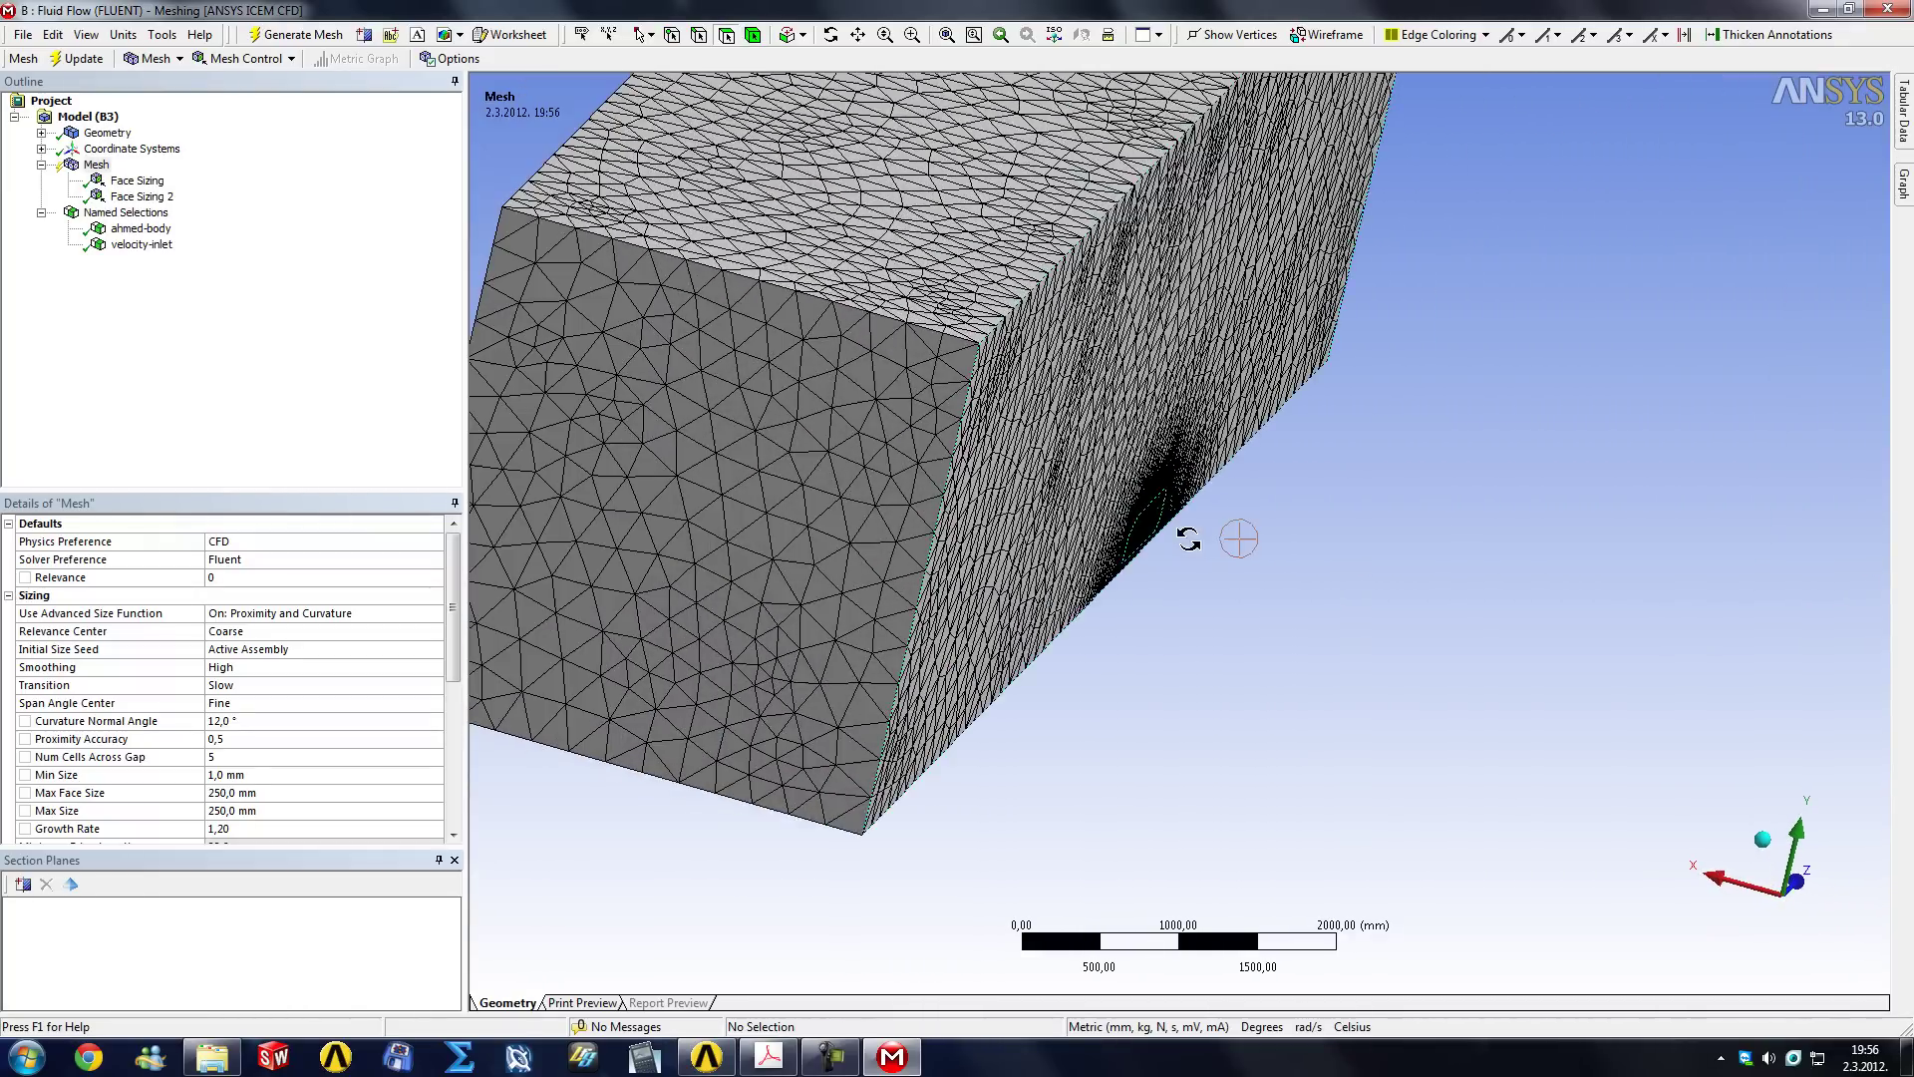
left_click(787, 503)
right_click(758, 496)
left_click(836, 894)
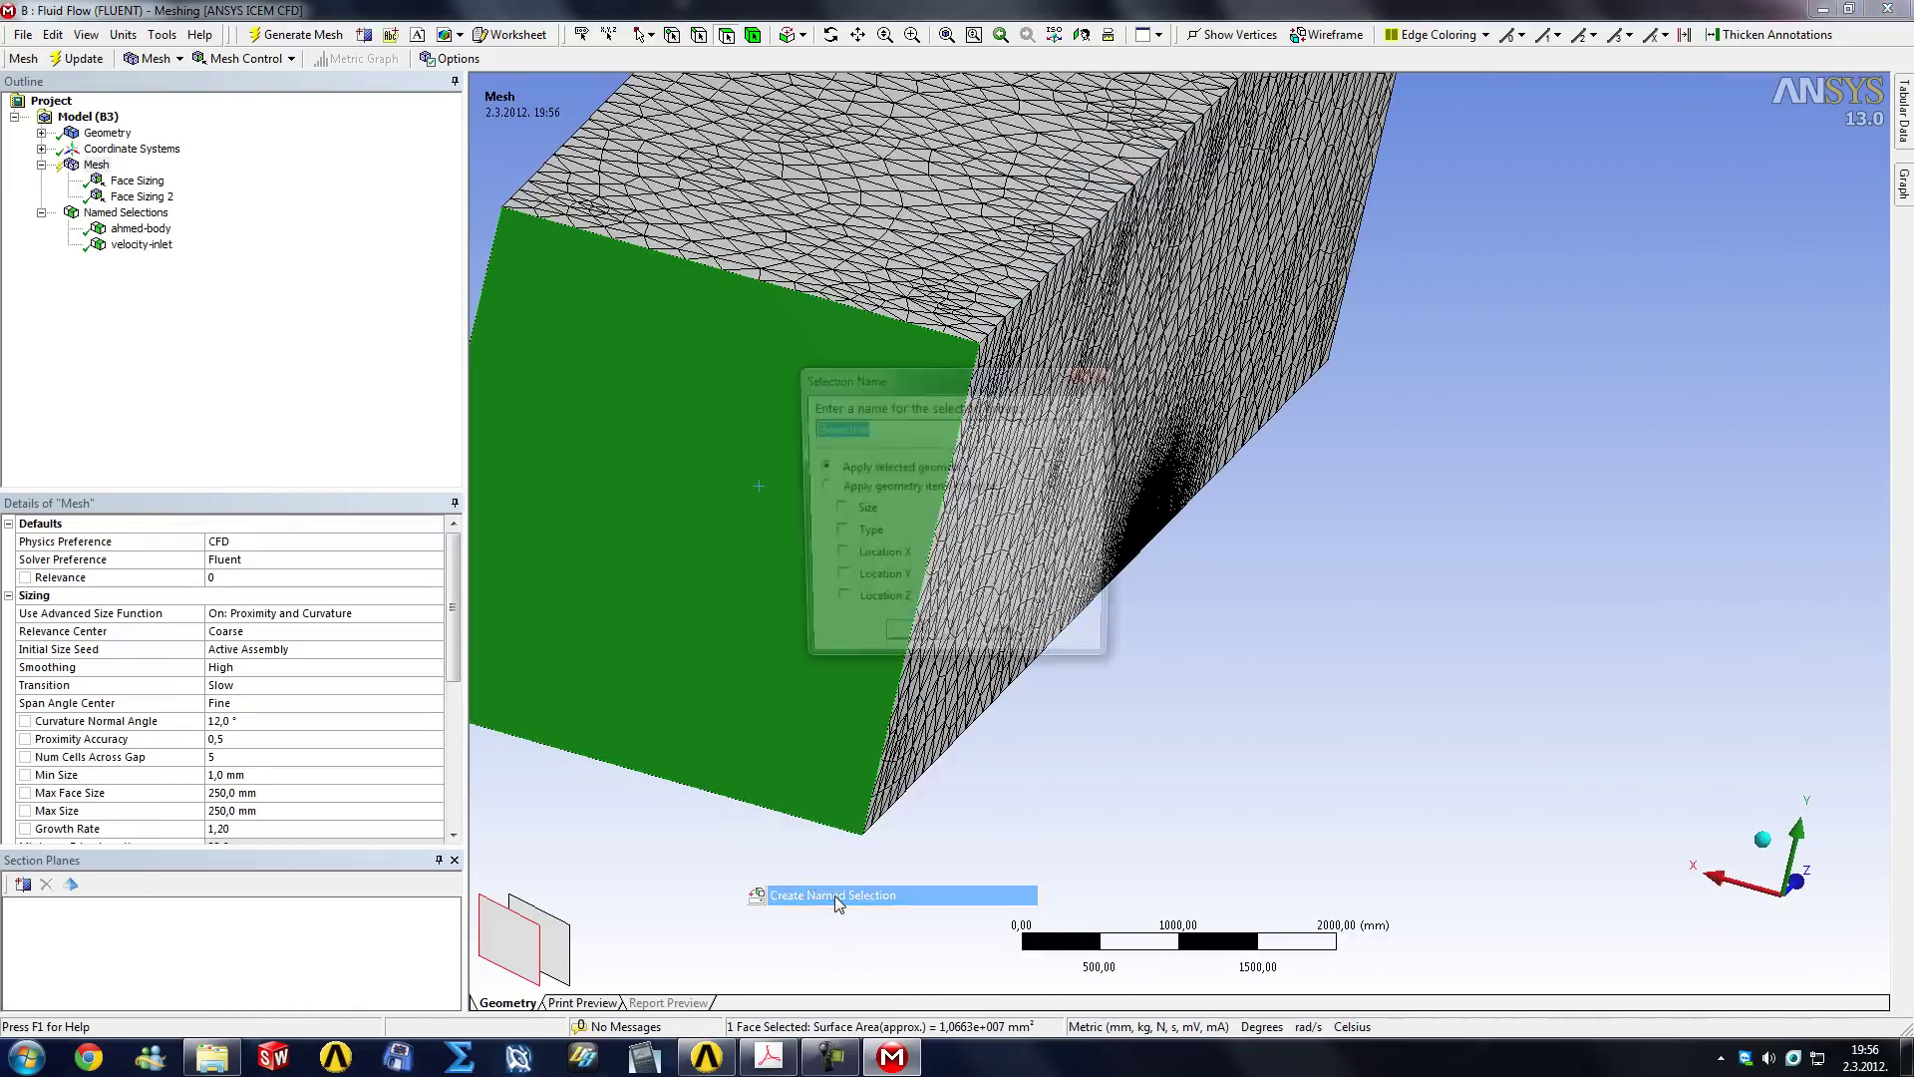